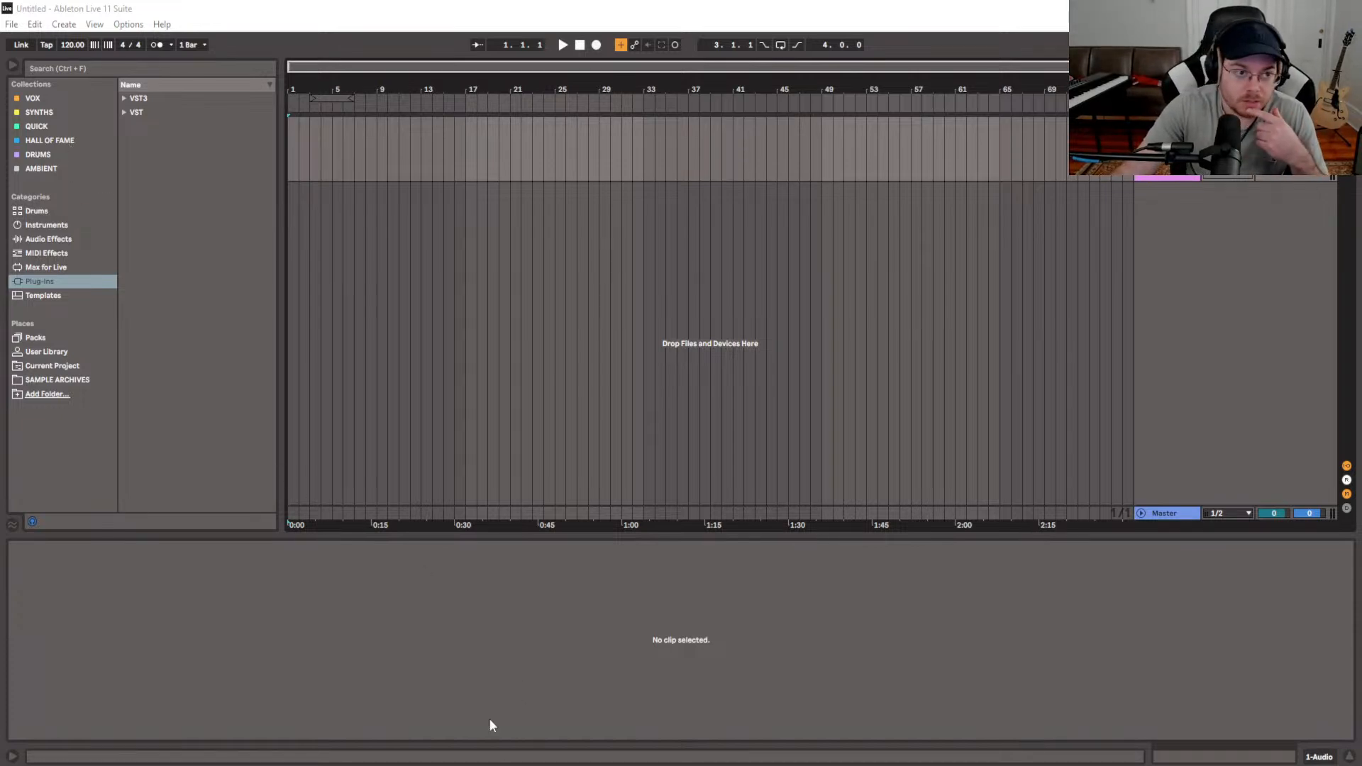
Set the project tempo to 100 BPM
{"action": "left_click", "coordinate": [72, 45]}
{"action": "type", "text": "100"}
{"action": "key", "text": "Return"}
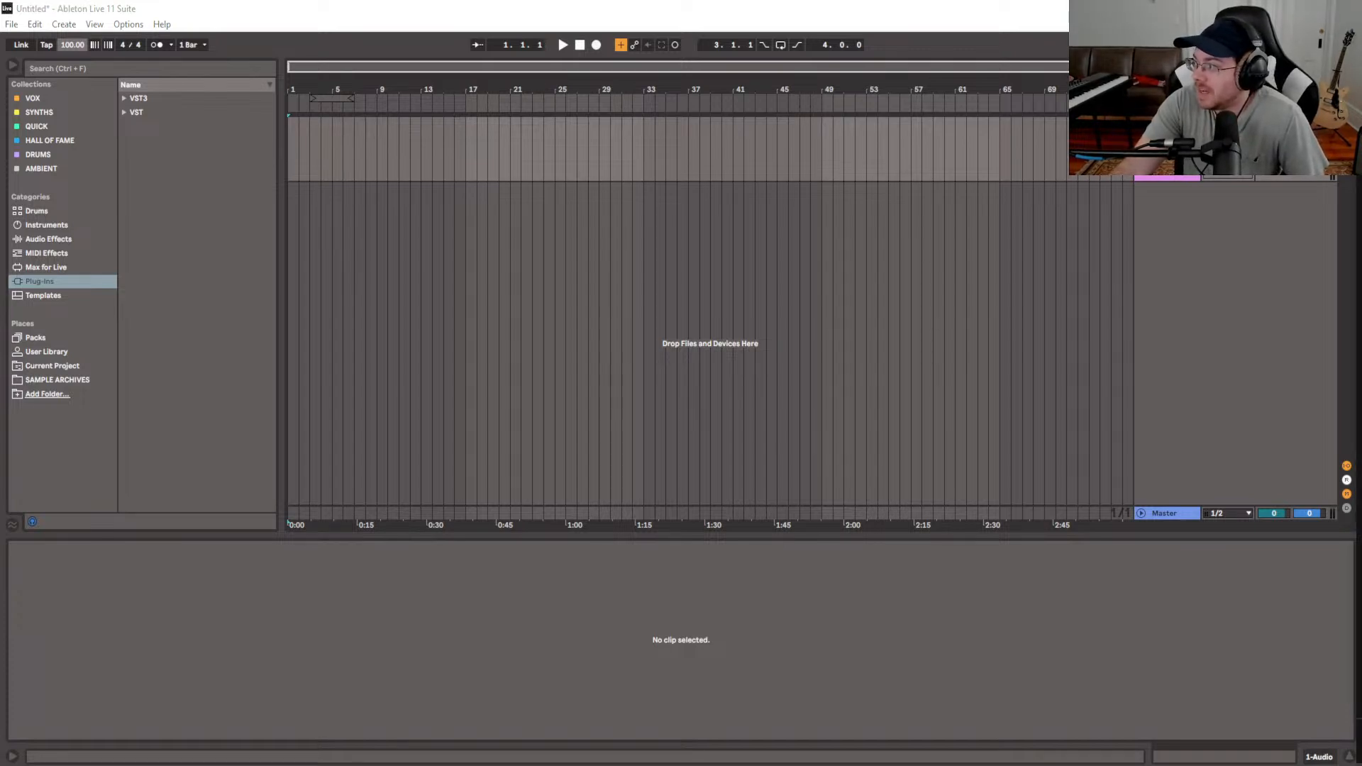
Place the OS_DPN_Distrupted_Kick sample on the first audio track at bar 17
{"action": "left_click_drag", "start_coordinate": [834, 212], "coordinate": [466, 164]}
{"action": "scroll", "coordinate": [467, 164], "scroll_direction": "up", "scroll_amount": 3, "text": "ctrl"}
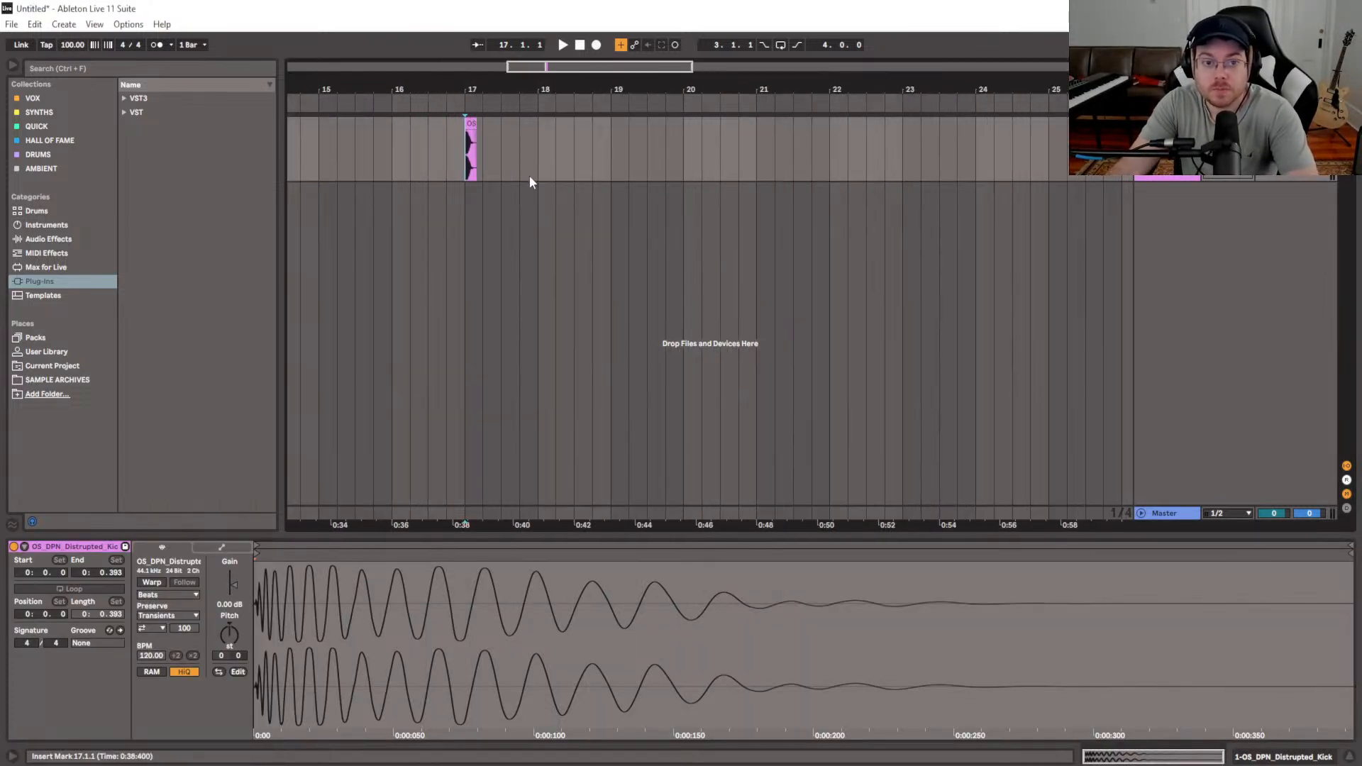
{"action": "scroll", "coordinate": [610, 171], "scroll_direction": "up", "scroll_amount": 3, "text": "ctrl"}
Duplicate the one-bar kick selection three times so a kick starts each of bars 17 to 20
{"action": "left_click_drag", "start_coordinate": [419, 143], "coordinate": [358, 147]}
{"action": "key", "text": "ctrl+d"}
{"action": "key", "text": "ctrl+d"}
{"action": "key", "text": "ctrl+d"}
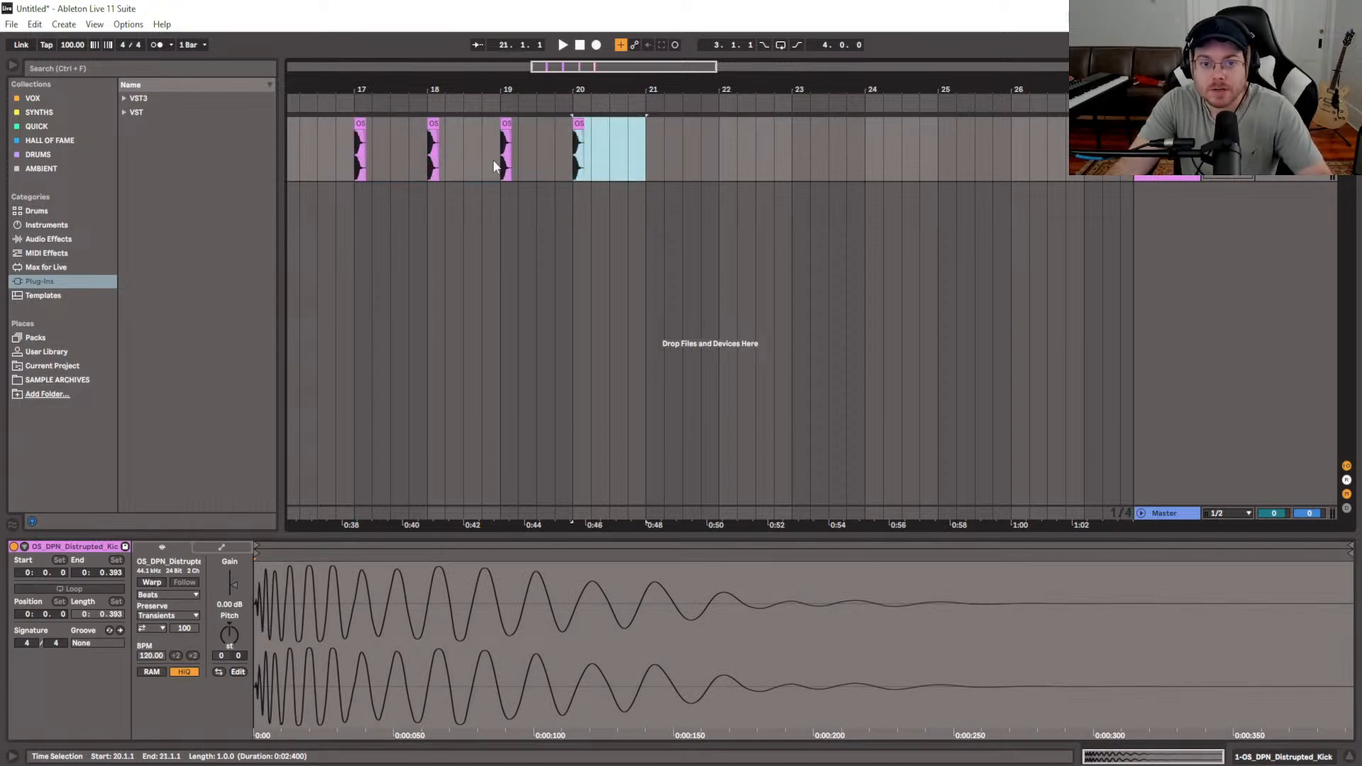
{"action": "left_click", "coordinate": [612, 163]}
{"action": "scroll", "coordinate": [487, 176], "scroll_direction": "left", "scroll_amount": 5}
{"action": "left_click", "coordinate": [596, 149]}
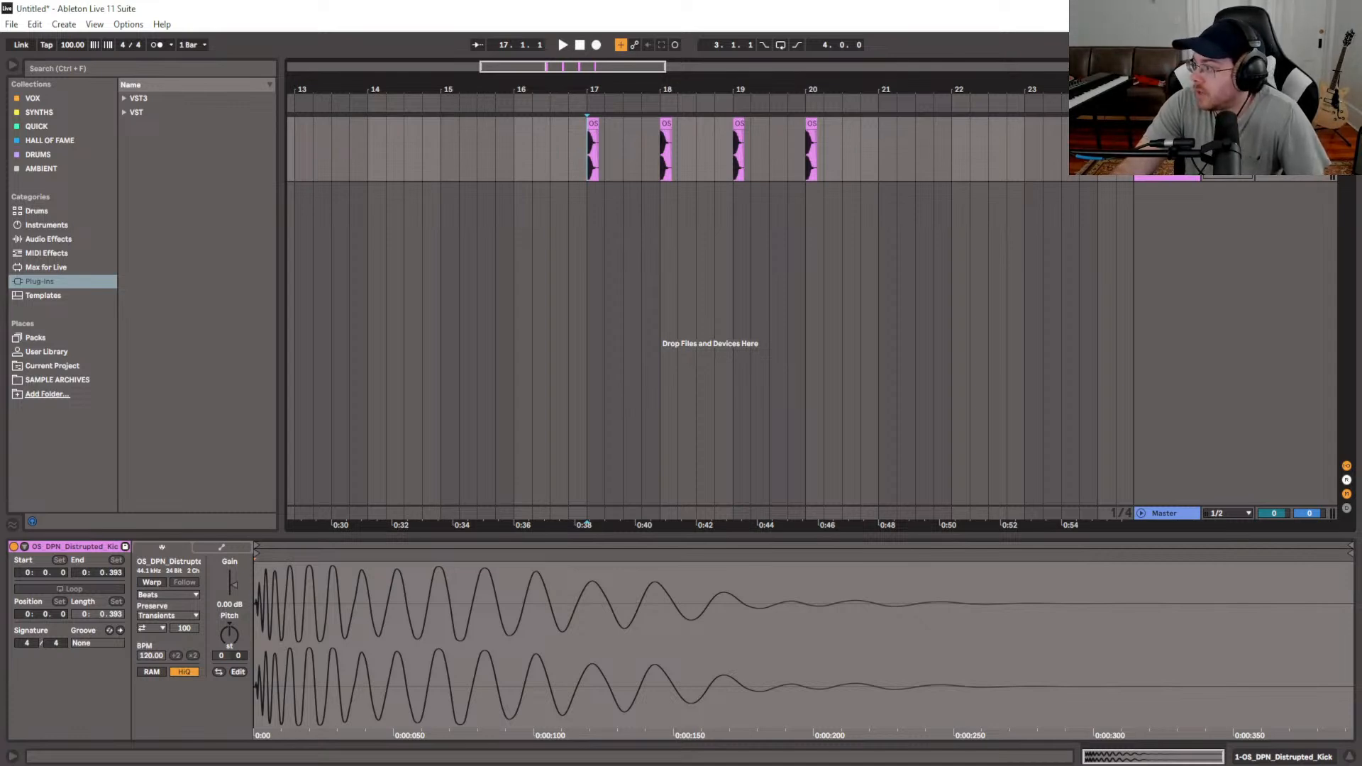
Browse the Hihat folder of the Drum Hits library and audition AS_DH_5_ch, 7y9A Kit-OpenHat1 and 00DB_Hat_2
{"action": "left_click", "coordinate": [50, 225]}
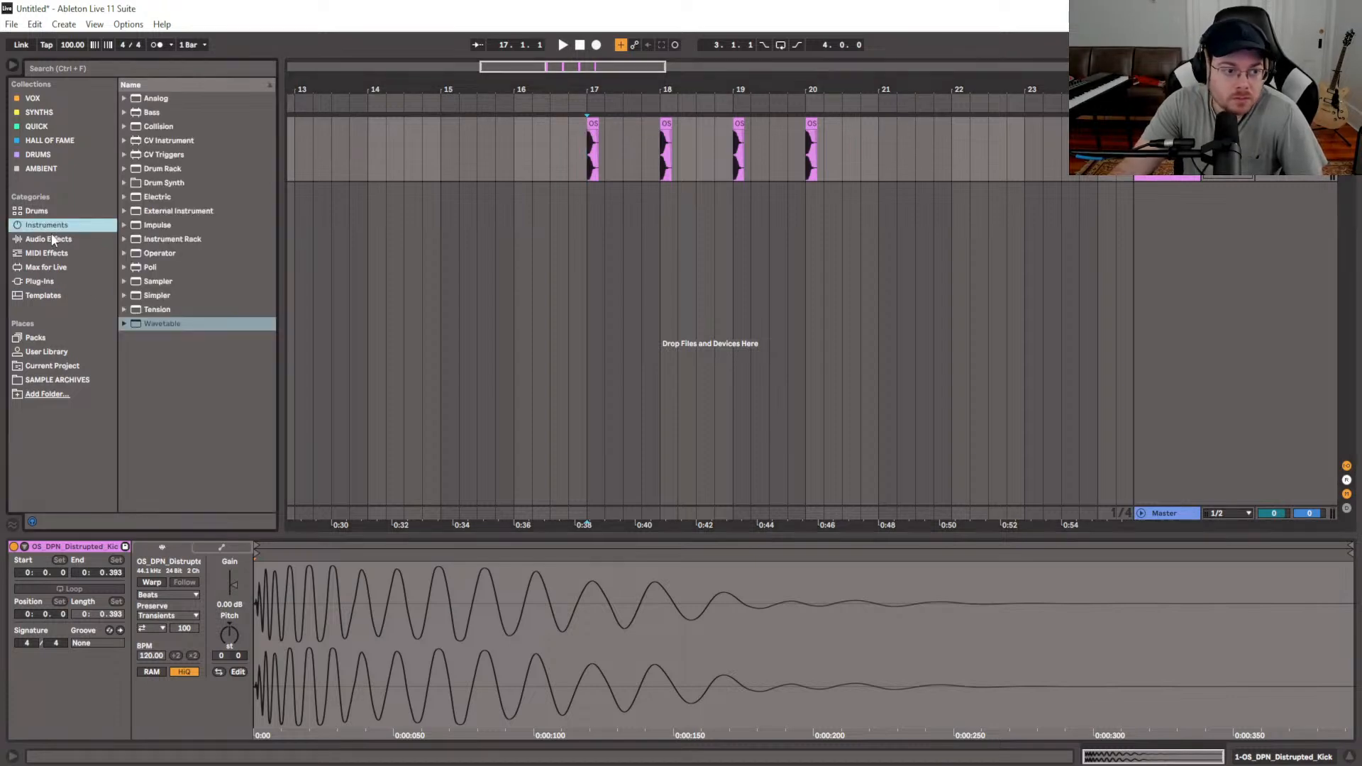
{"action": "left_click", "coordinate": [60, 211]}
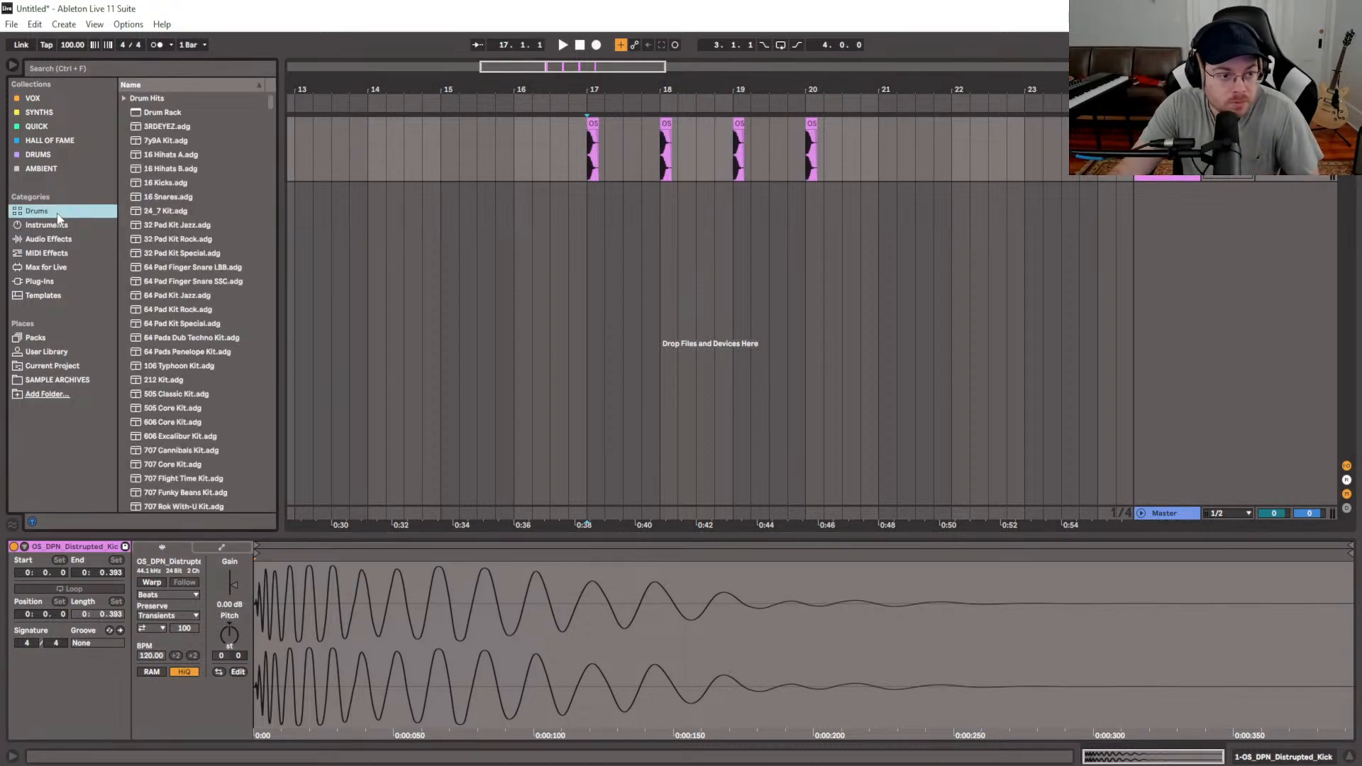
{"action": "left_click", "coordinate": [125, 99]}
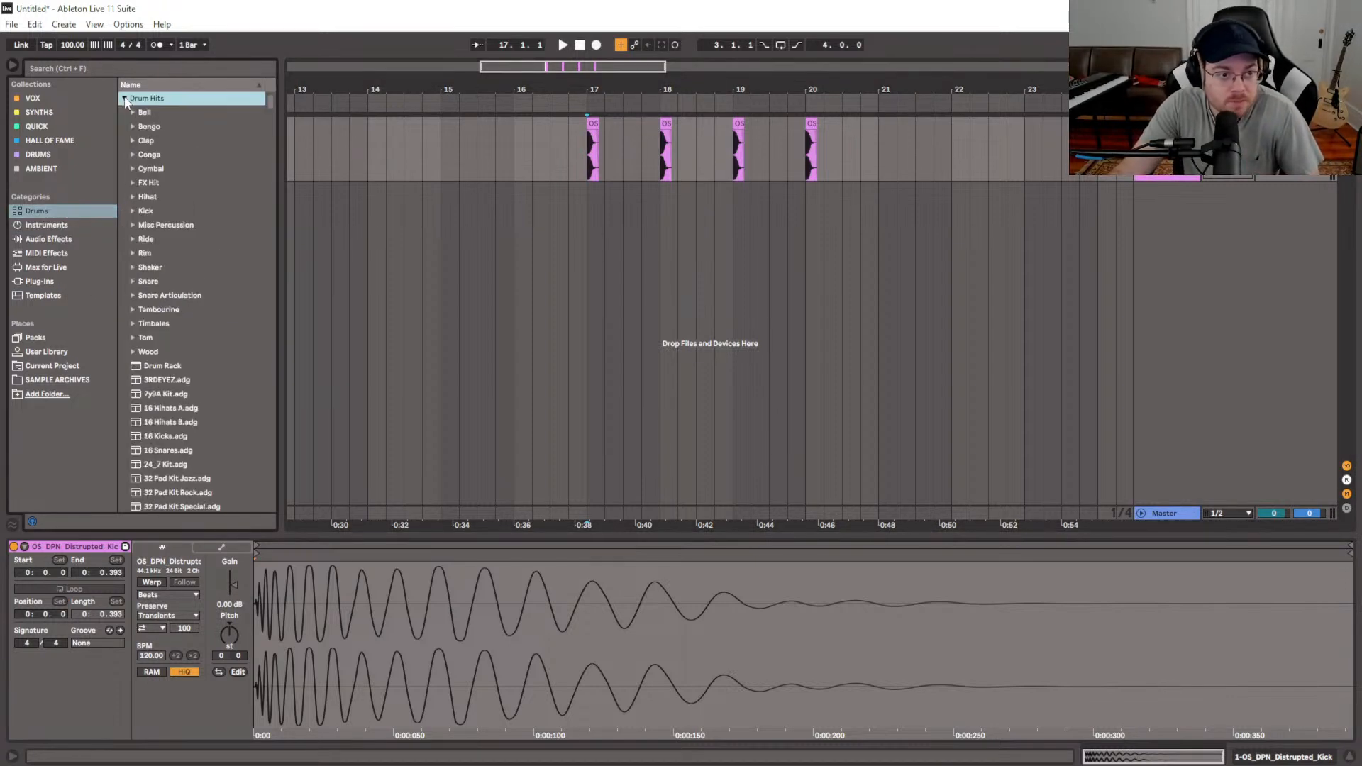
{"action": "left_click", "coordinate": [130, 197]}
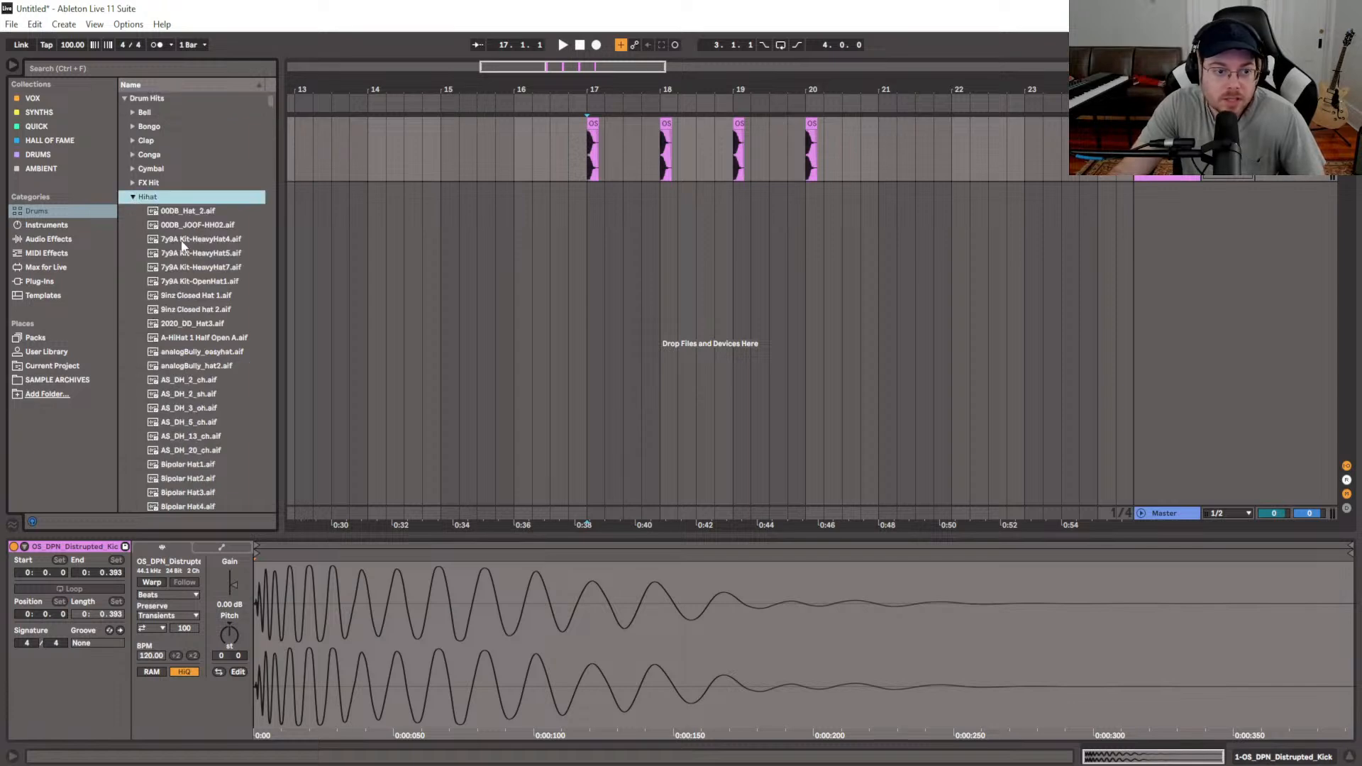
{"action": "scroll", "coordinate": [217, 295], "scroll_direction": "down", "scroll_amount": 3}
{"action": "scroll", "coordinate": [217, 300], "scroll_direction": "down", "scroll_amount": 1}
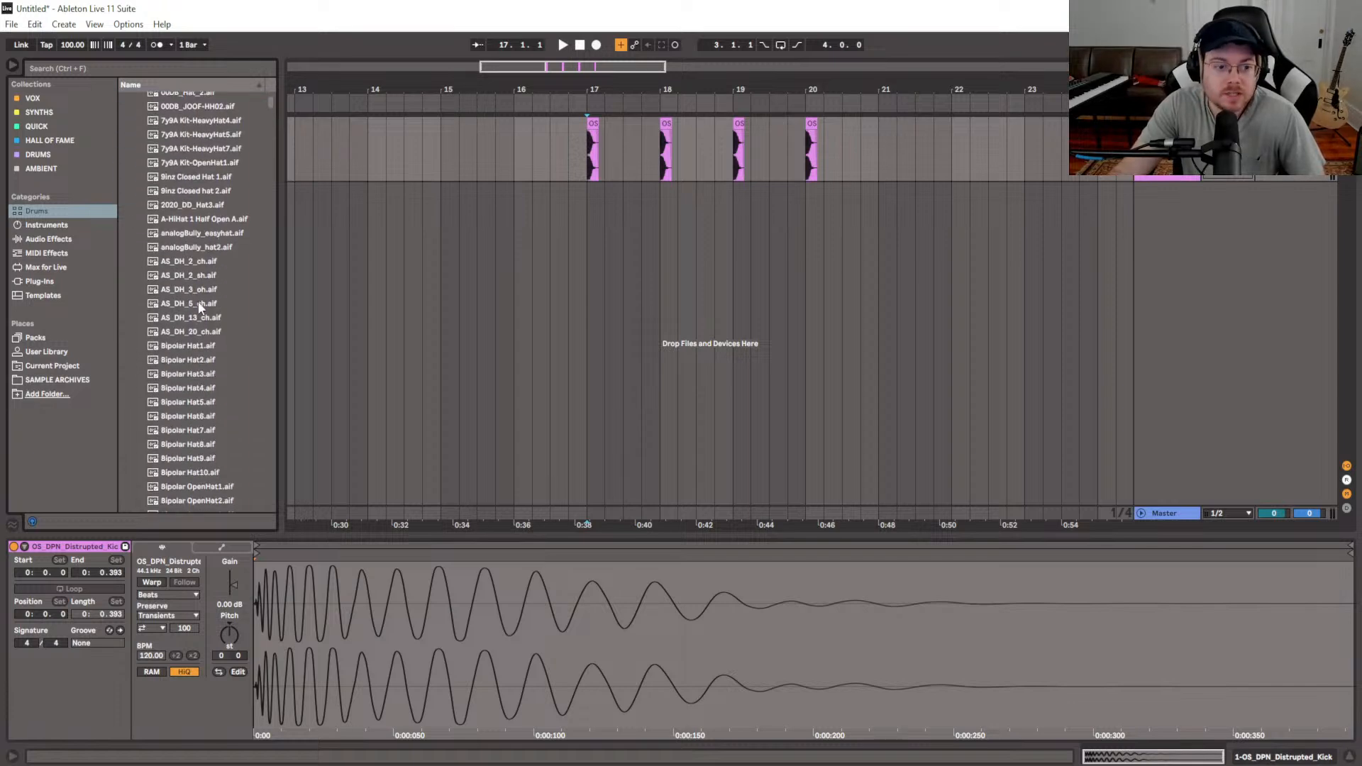
{"action": "left_click", "coordinate": [205, 304]}
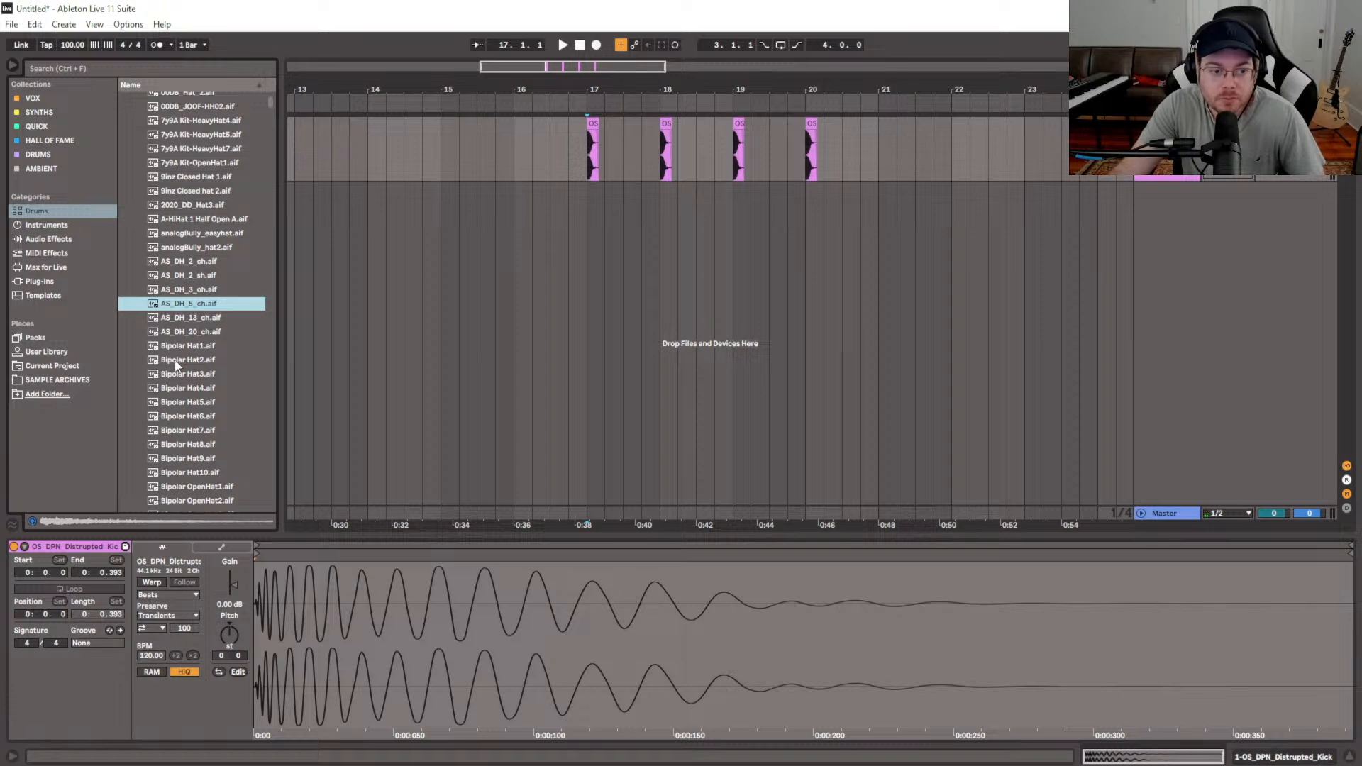
{"action": "scroll", "coordinate": [181, 262], "scroll_direction": "up", "scroll_amount": 3}
{"action": "left_click", "coordinate": [206, 207]}
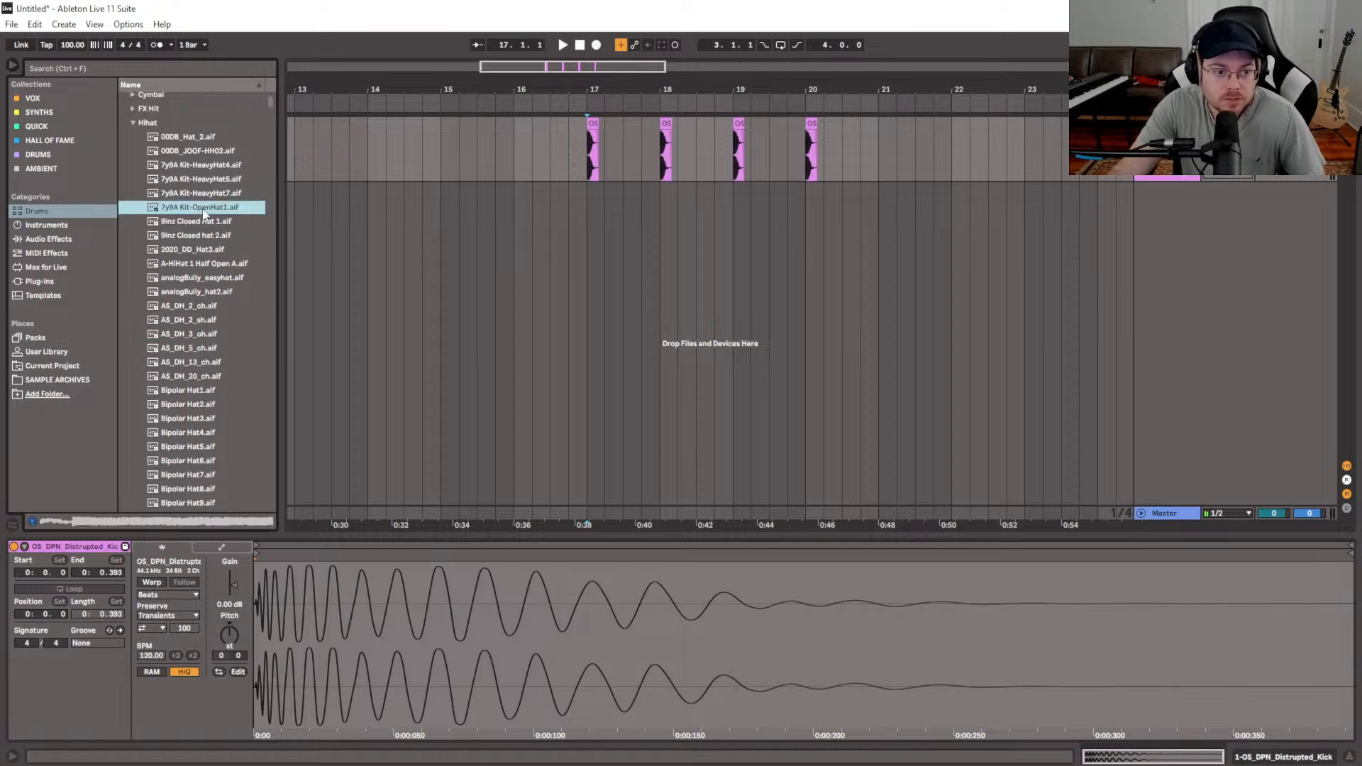
{"action": "left_click", "coordinate": [212, 138]}
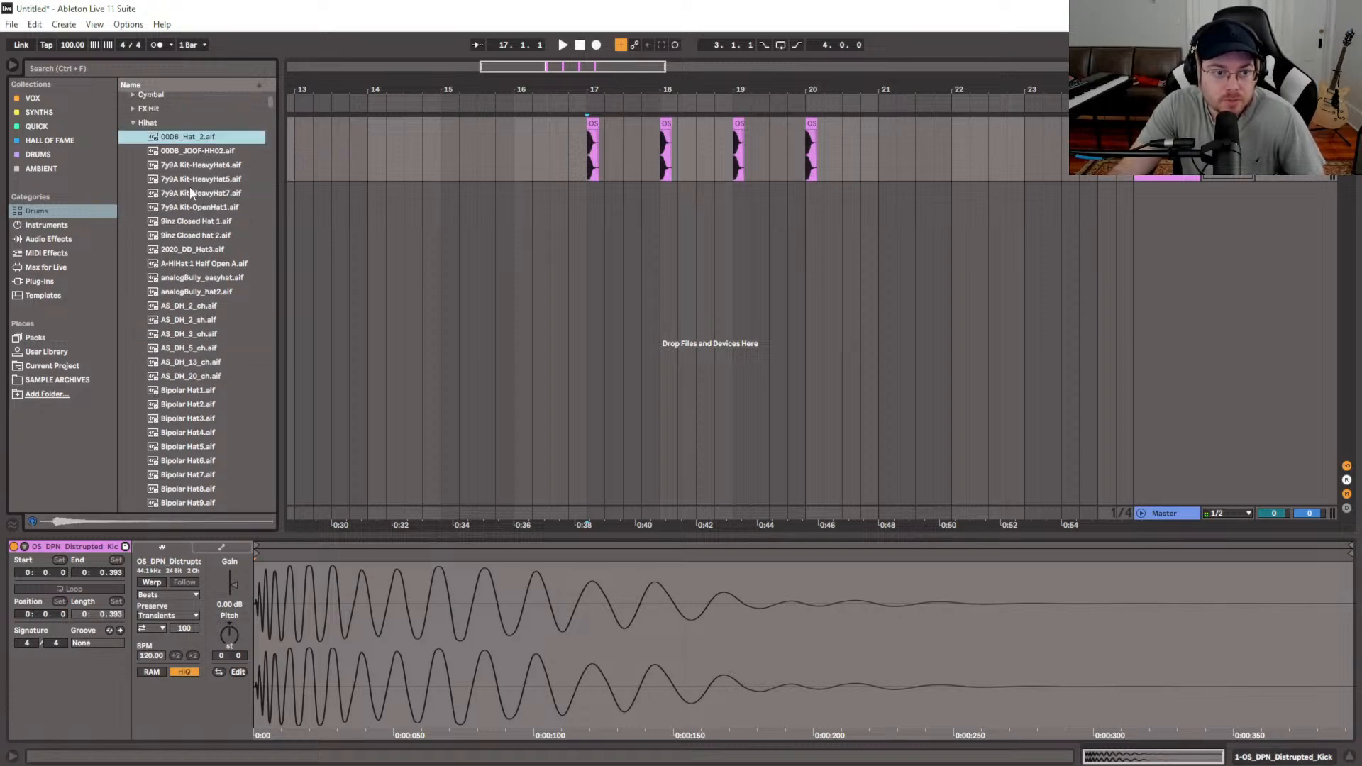
Audition more hi-hat samples down the list, from 7y9A Kit-HeavyHat7 to Clique-Hat1-01
{"action": "left_click", "coordinate": [190, 193]}
{"action": "left_click", "coordinate": [199, 264]}
{"action": "left_click", "coordinate": [195, 319]}
{"action": "left_click", "coordinate": [196, 390]}
{"action": "left_click", "coordinate": [196, 460]}
{"action": "scroll", "coordinate": [196, 457], "scroll_direction": "down", "scroll_amount": 19}
{"action": "left_click", "coordinate": [196, 458]}
{"action": "scroll", "coordinate": [206, 452], "scroll_direction": "down", "scroll_amount": 5}
{"action": "left_click", "coordinate": [216, 448]}
{"action": "scroll", "coordinate": [234, 433], "scroll_direction": "down", "scroll_amount": 5}
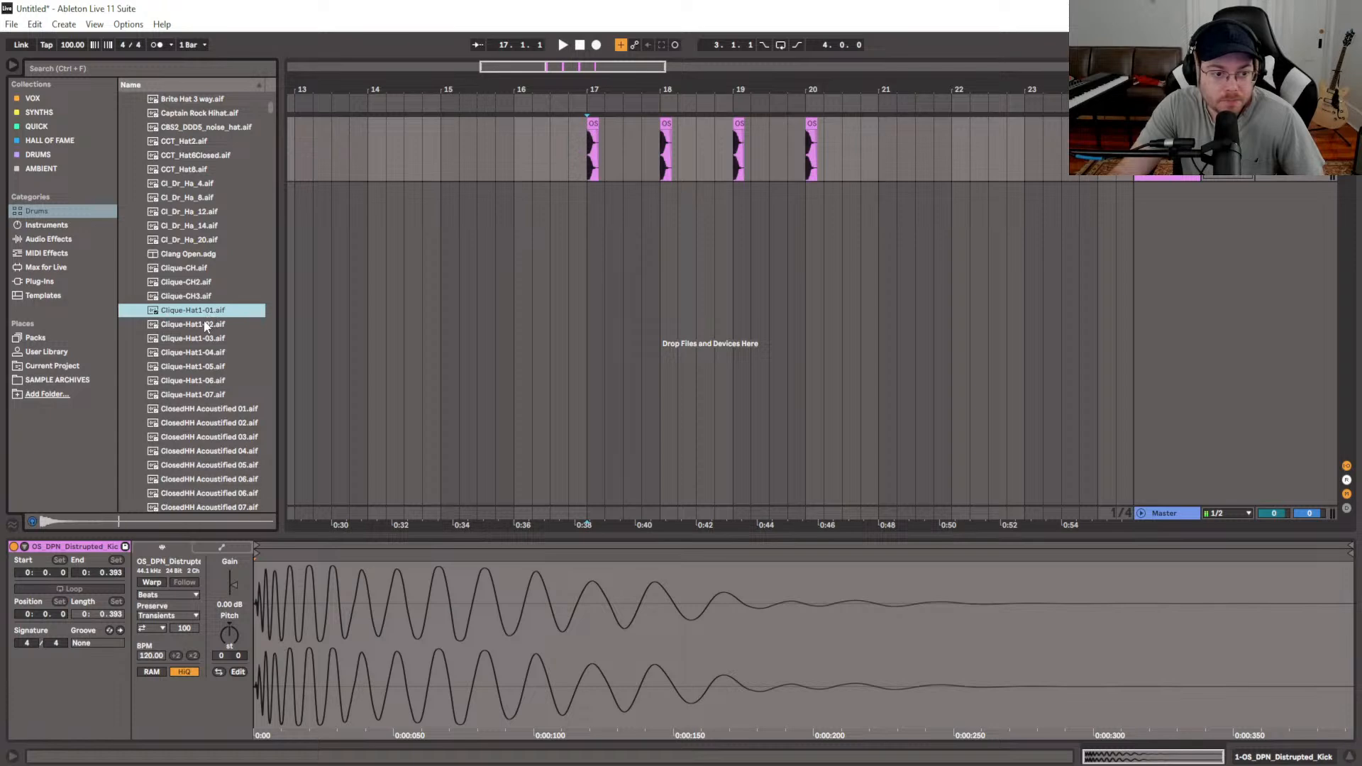
Audition the remaining Clique-Hat1 samples and the ClosedHH Acoustified samples up to number 12
{"action": "left_click", "coordinate": [205, 325]}
{"action": "left_click", "coordinate": [202, 340]}
{"action": "left_click", "coordinate": [201, 352]}
{"action": "left_click", "coordinate": [200, 424]}
{"action": "scroll", "coordinate": [202, 429], "scroll_direction": "down", "scroll_amount": 2}
{"action": "left_click", "coordinate": [204, 433]}
{"action": "scroll", "coordinate": [217, 470], "scroll_direction": "down", "scroll_amount": 4}
{"action": "scroll", "coordinate": [218, 464], "scroll_direction": "down", "scroll_amount": 1}
{"action": "left_click", "coordinate": [215, 457]}
{"action": "scroll", "coordinate": [220, 451], "scroll_direction": "down", "scroll_amount": 6}
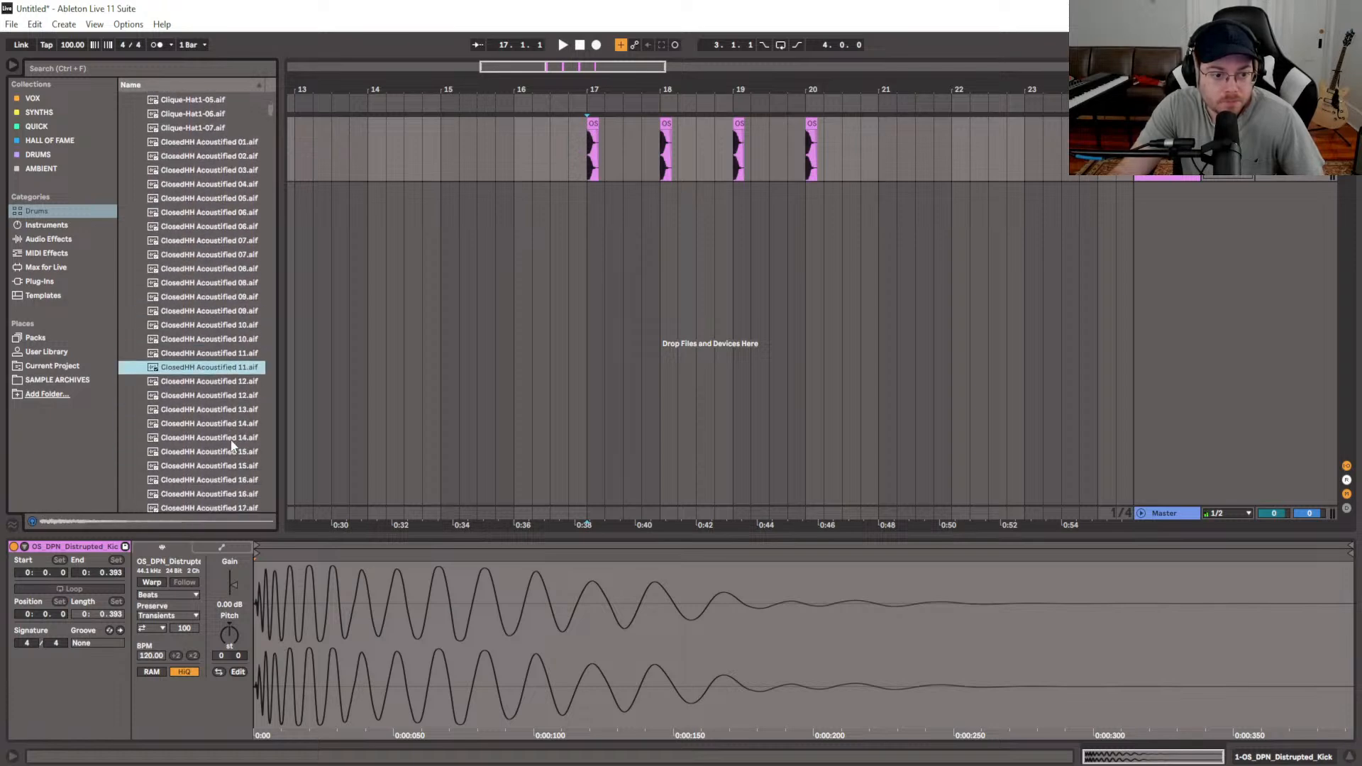
{"action": "left_click", "coordinate": [202, 385]}
{"action": "left_click", "coordinate": [207, 368]}
{"action": "left_click", "coordinate": [213, 355]}
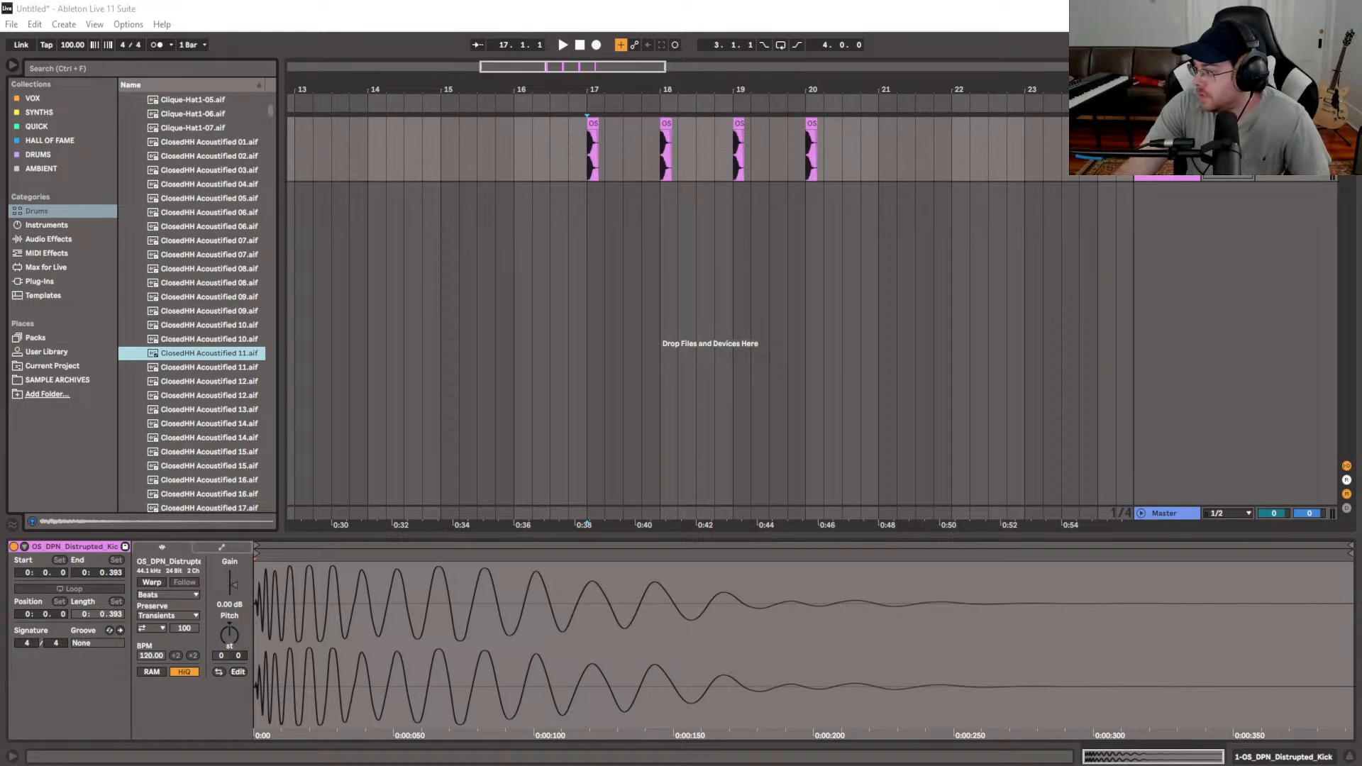
Place the TS_PUNCH_hihat_tight_hats sample on a new track at bar 17
{"action": "left_click", "coordinate": [745, 264]}
{"action": "left_click", "coordinate": [587, 222]}
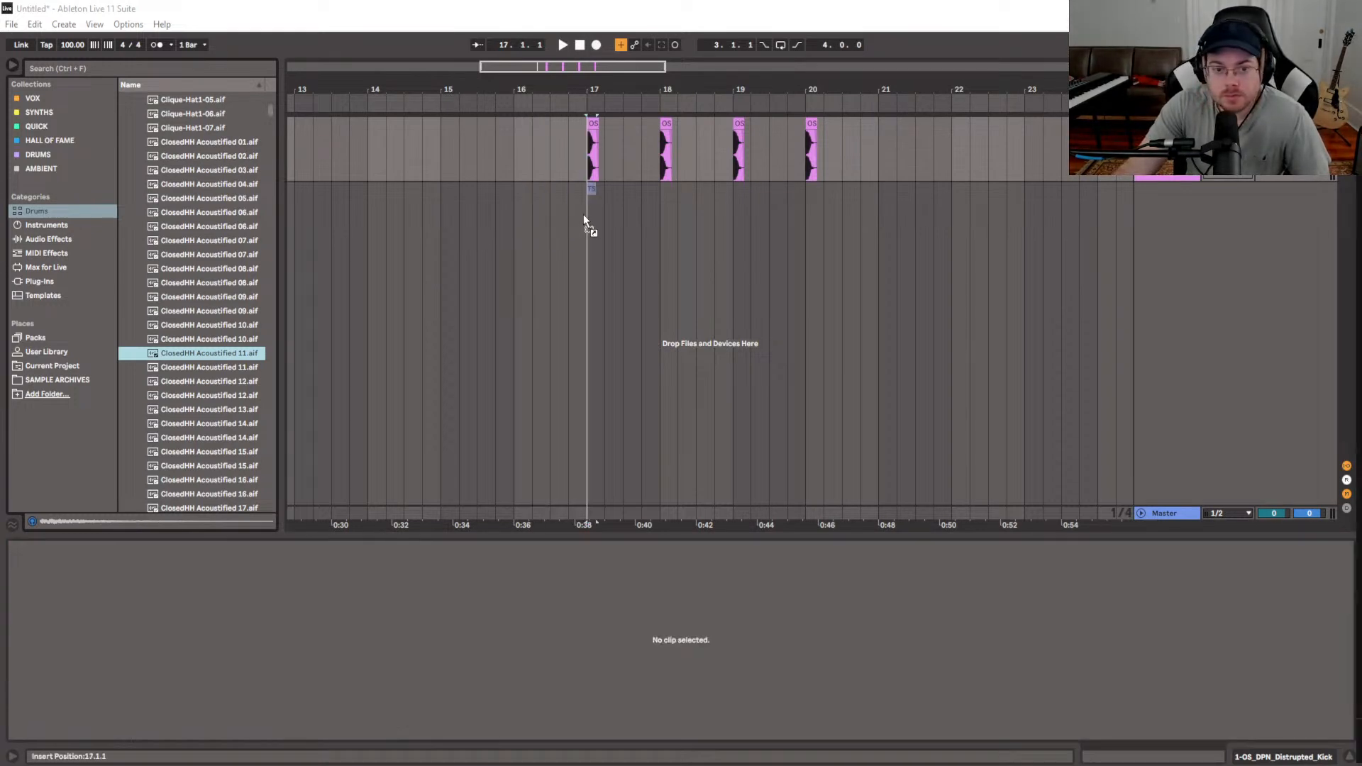
{"action": "key", "text": "ctrl+v"}
{"action": "scroll", "coordinate": [585, 223], "scroll_direction": "up", "scroll_amount": 3}
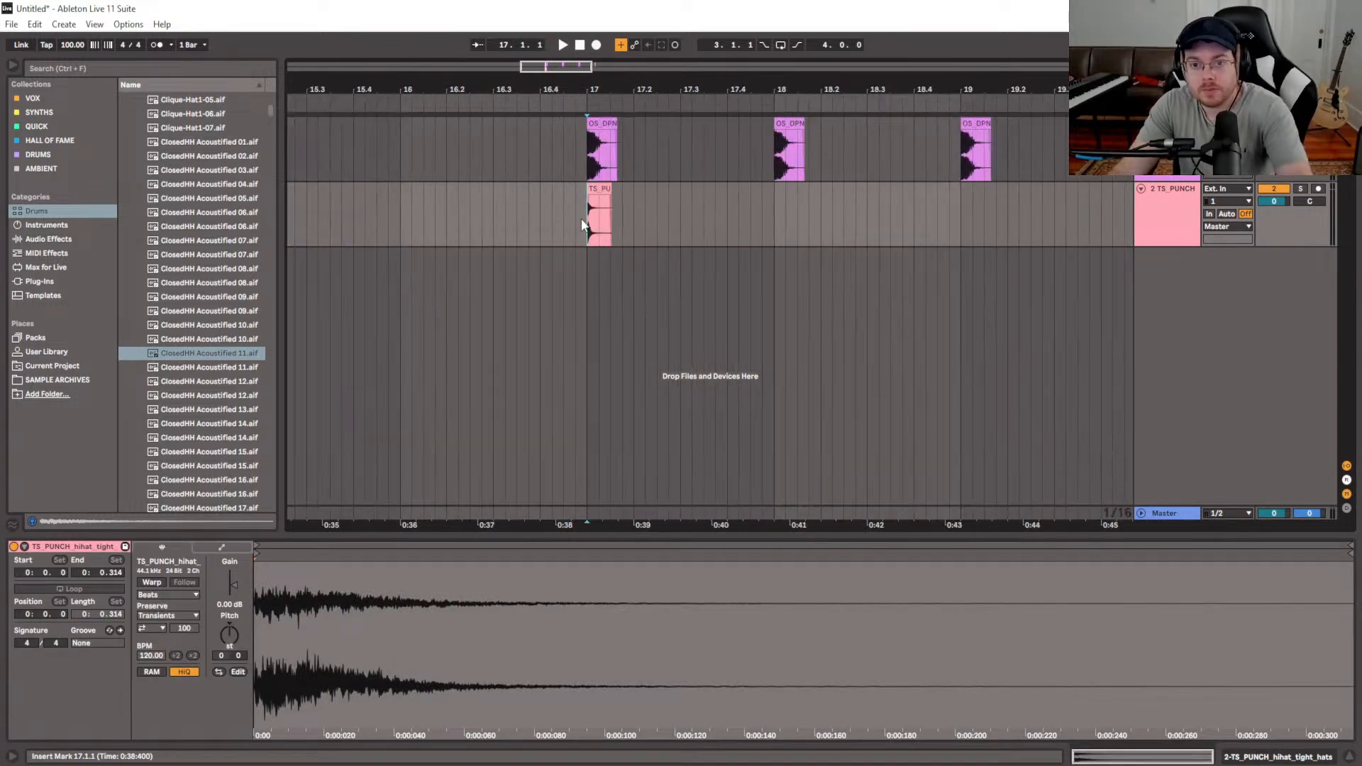
Duplicate the one-beat hi-hat selection so a hat plays on every beat of bars 17 to 20
{"action": "scroll", "coordinate": [764, 206], "scroll_direction": "right", "scroll_amount": 3}
{"action": "left_click_drag", "start_coordinate": [451, 220], "coordinate": [409, 223]}
{"action": "left_click", "coordinate": [409, 222]}
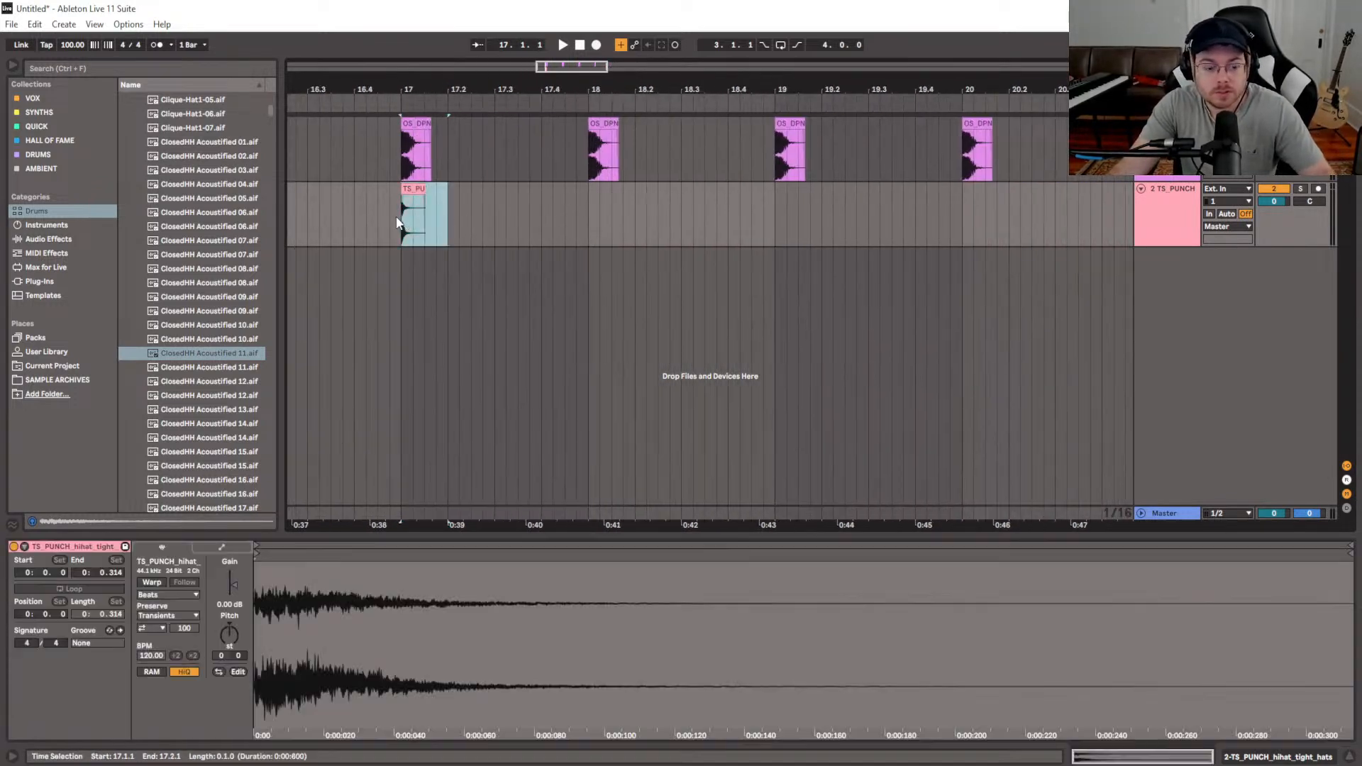
{"action": "key", "text": "ctrl+d"}
{"action": "key", "text": "ctrl+d"}
{"action": "key", "text": "ctrl+d"}
{"action": "key", "text": "ctrl+d"}
{"action": "key", "text": "ctrl+d"}
{"action": "key", "text": "ctrl+d"}
{"action": "key", "text": "ctrl+d"}
{"action": "key", "text": "ctrl+d"}
{"action": "key", "text": "ctrl+d"}
{"action": "key", "text": "ctrl+d"}
{"action": "key", "text": "ctrl+d"}
{"action": "key", "text": "ctrl+d"}
{"action": "key", "text": "ctrl+d"}
{"action": "key", "text": "ctrl+d"}
{"action": "key", "text": "ctrl+d"}
{"action": "key", "text": "ctrl+d"}
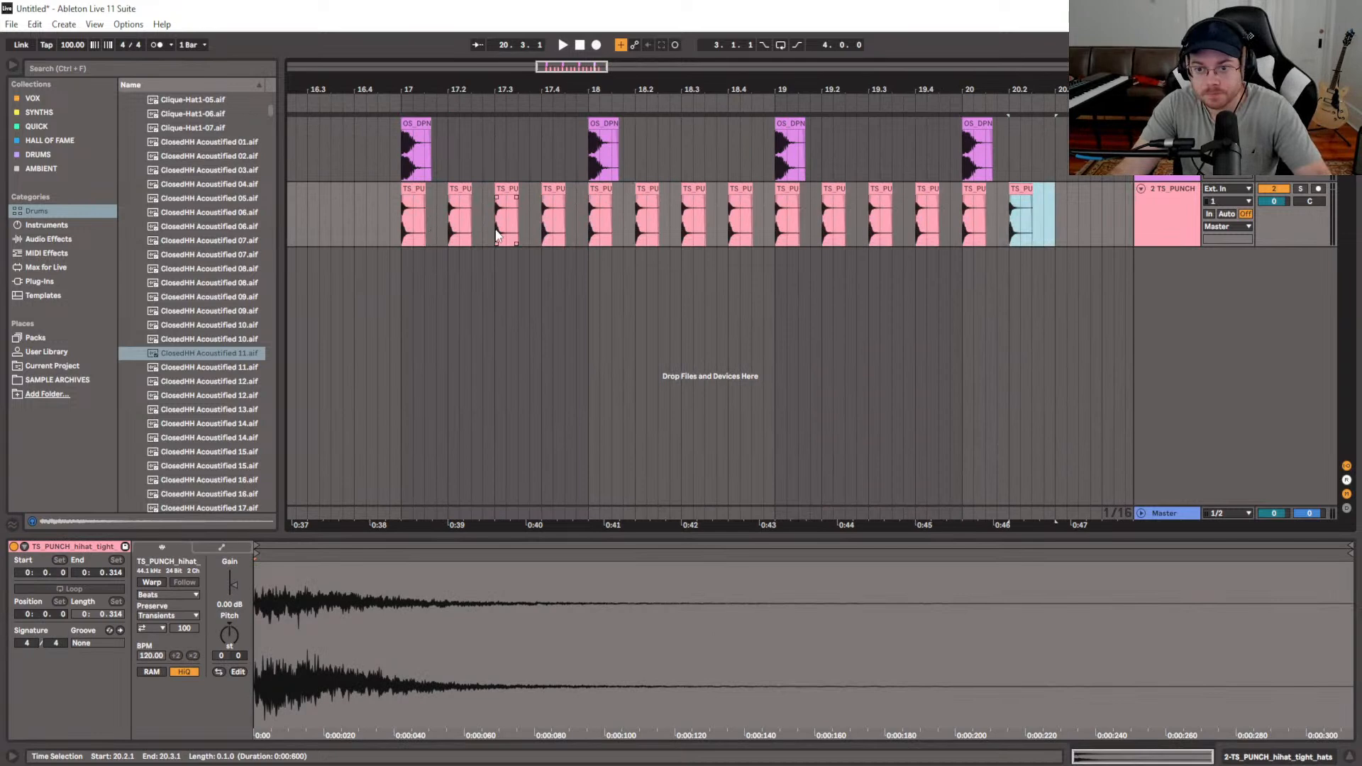
{"action": "left_click", "coordinate": [643, 219]}
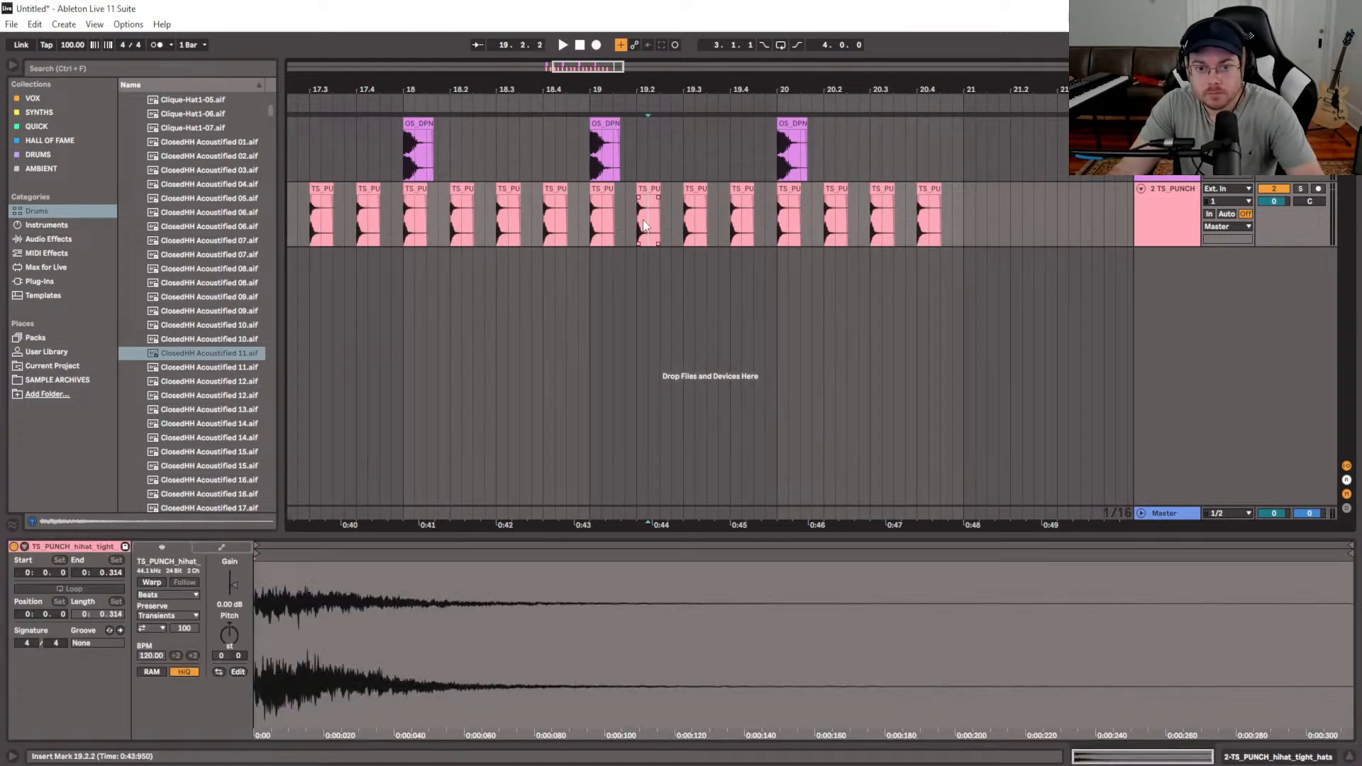
Delete the kick clips at bars 18, 19 and 20
{"action": "scroll", "coordinate": [642, 242], "scroll_direction": "down", "scroll_amount": 3}
{"action": "left_click_drag", "start_coordinate": [769, 156], "coordinate": [556, 158]}
{"action": "key", "text": "Delete"}
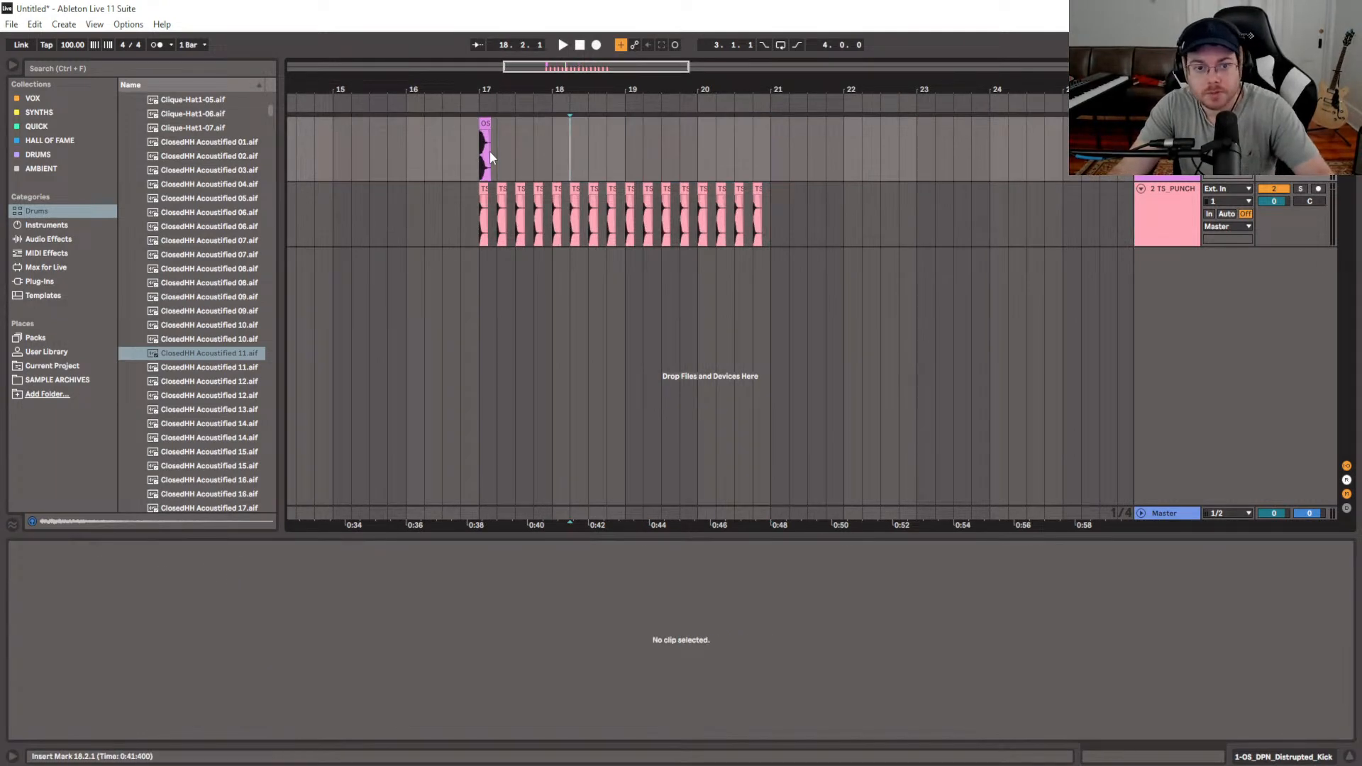
Loop the four bars from 17.1.1 to 21.1.1
{"action": "left_click", "coordinate": [489, 151]}
{"action": "left_click_drag", "start_coordinate": [770, 166], "coordinate": [480, 174]}
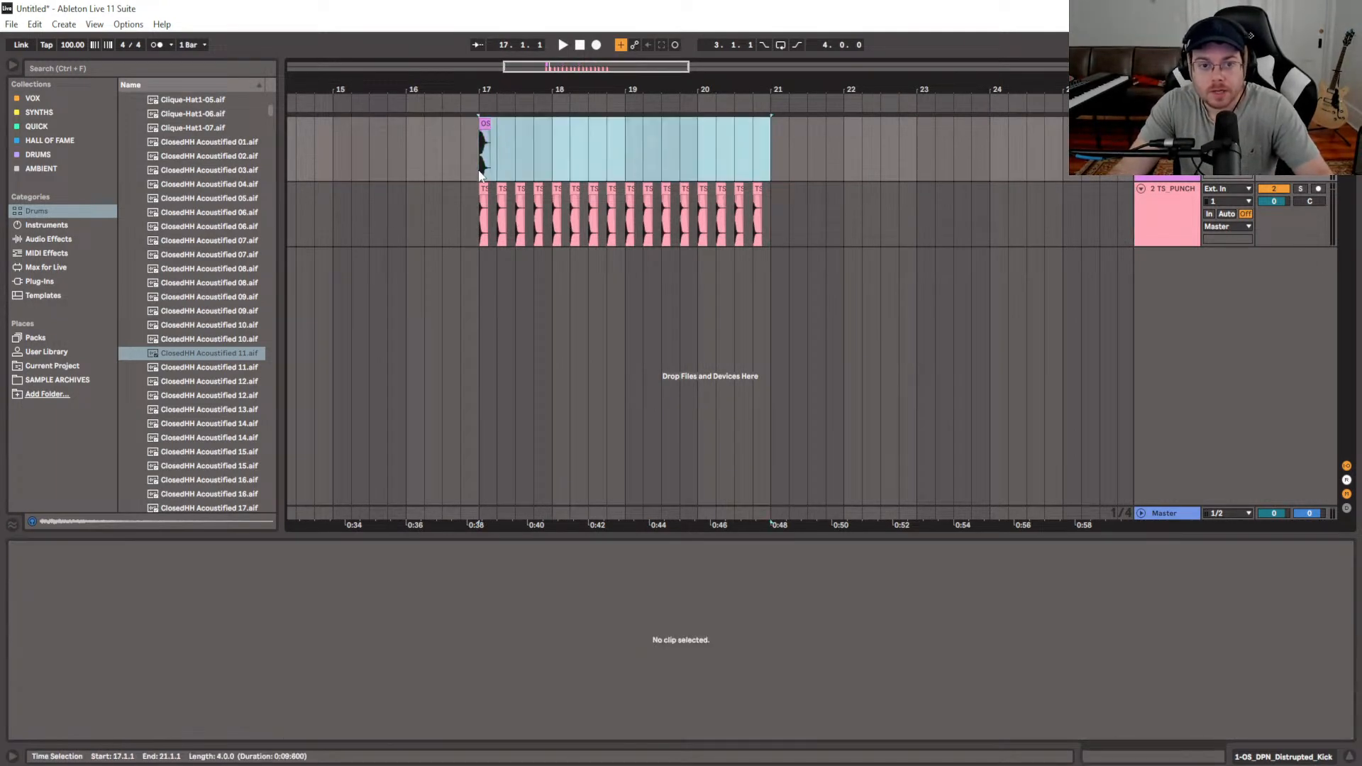
{"action": "key", "text": "ctrl+l"}
{"action": "key", "text": "plus"}
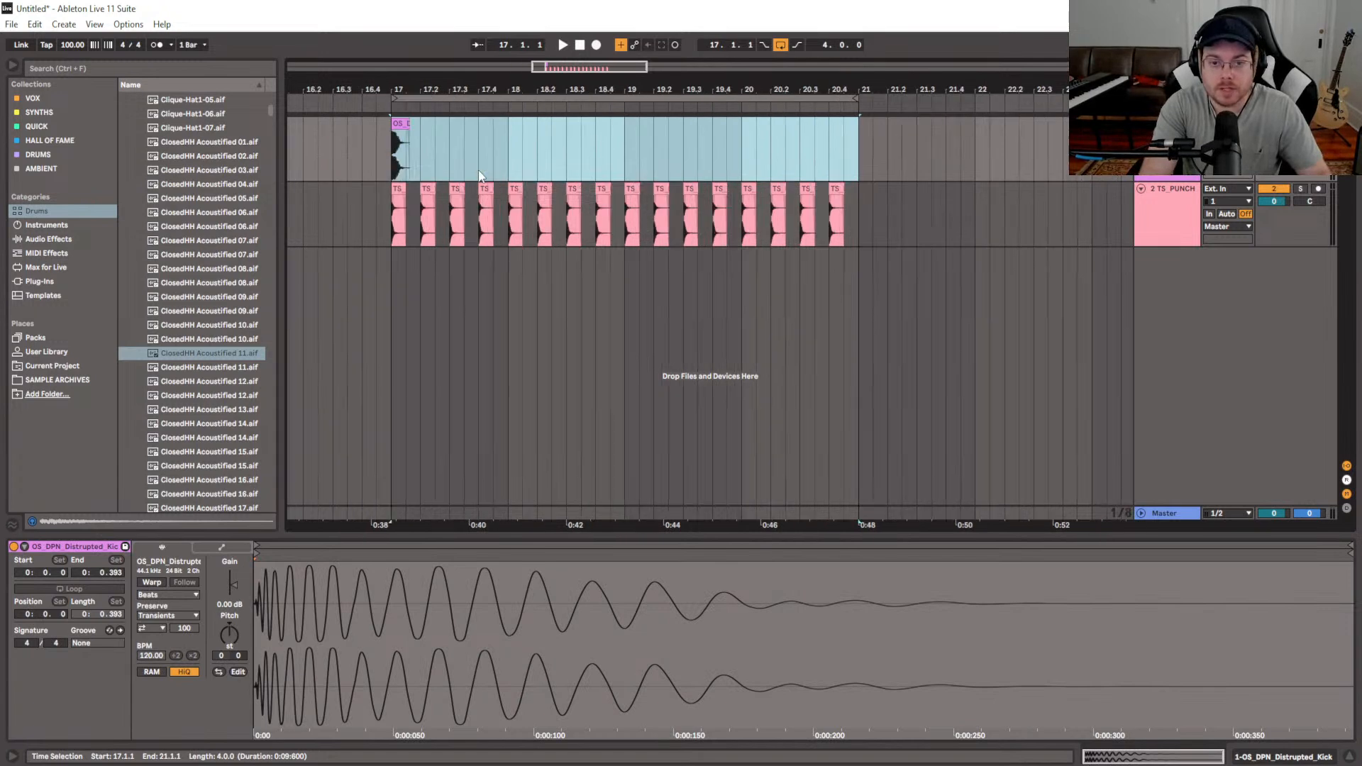
Duplicate the kick by one beat to 17.2
{"action": "left_click", "coordinate": [522, 163]}
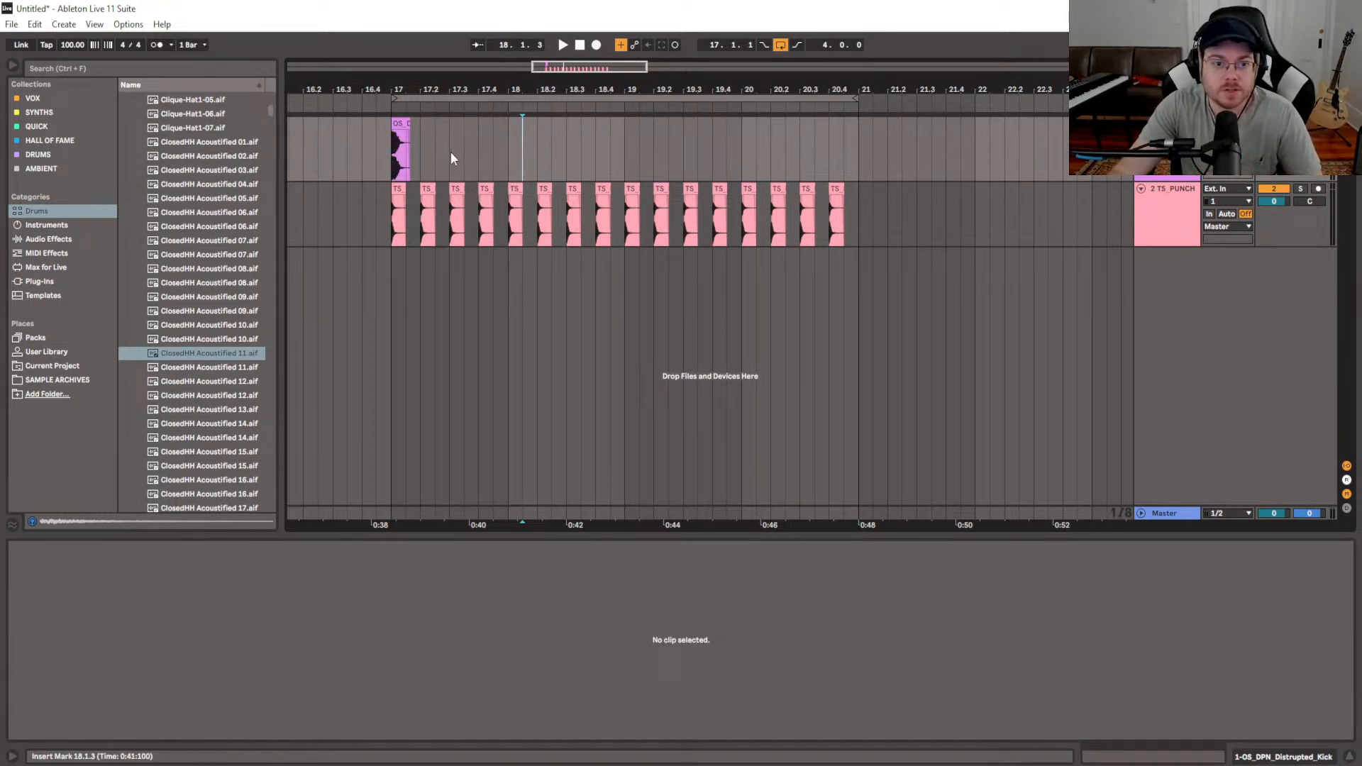
{"action": "left_click_drag", "start_coordinate": [420, 154], "coordinate": [395, 156]}
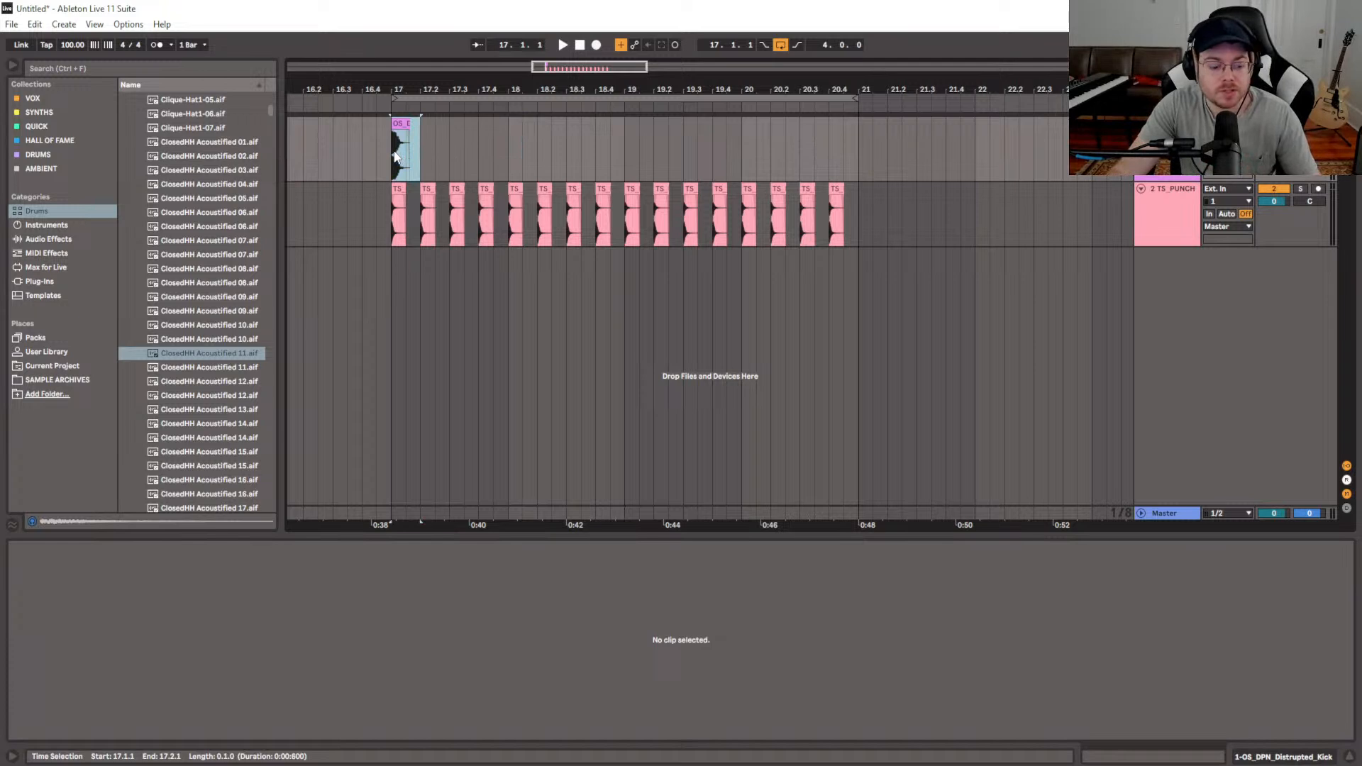
{"action": "key", "text": "ctrl+d"}
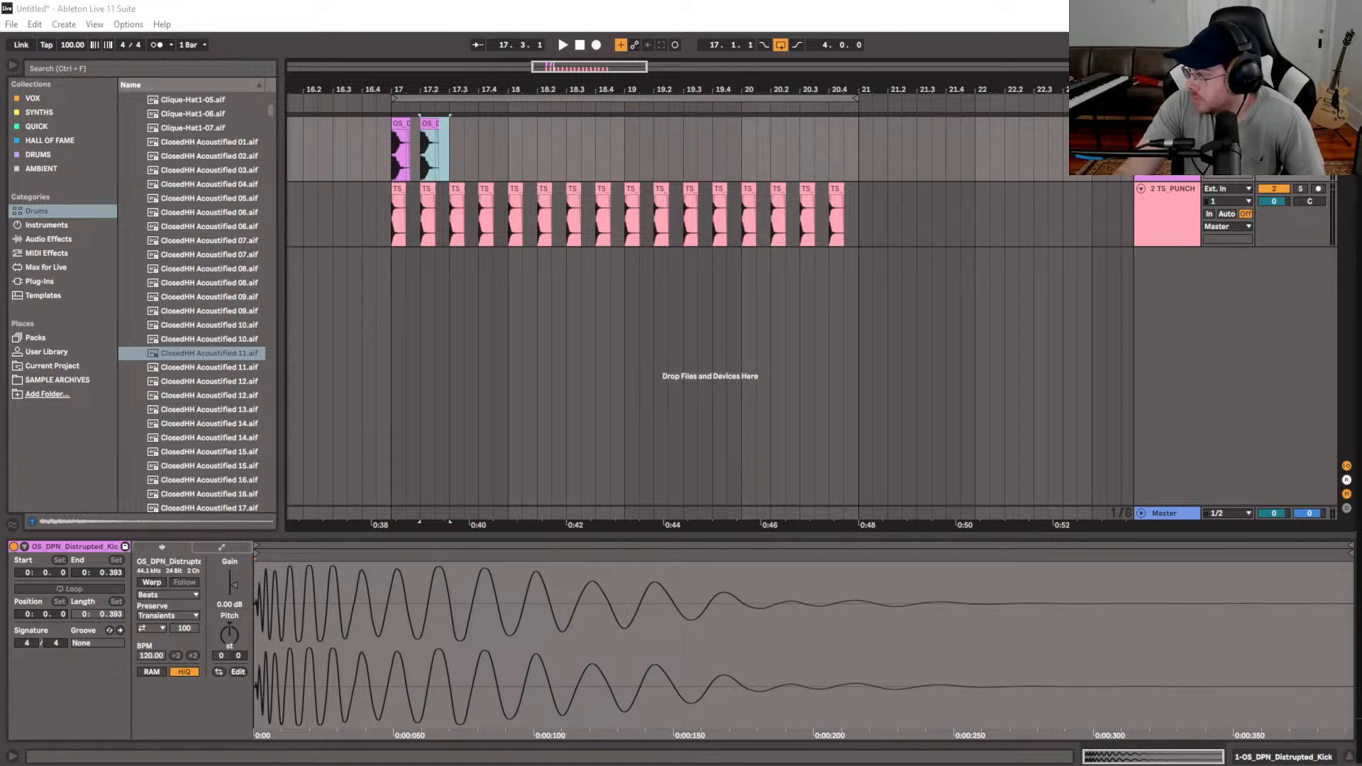
Place the MARS_VINYLDRUMS snare sample on a new track at 17.2 and duplicate it to 17.4
{"action": "mouse_move", "coordinate": [435, 259]}
{"action": "left_mouse_down"}
{"action": "mouse_move", "coordinate": [461, 277]}
{"action": "mouse_move", "coordinate": [388, 278]}
{"action": "left_mouse_up"}
{"action": "left_click", "coordinate": [453, 275]}
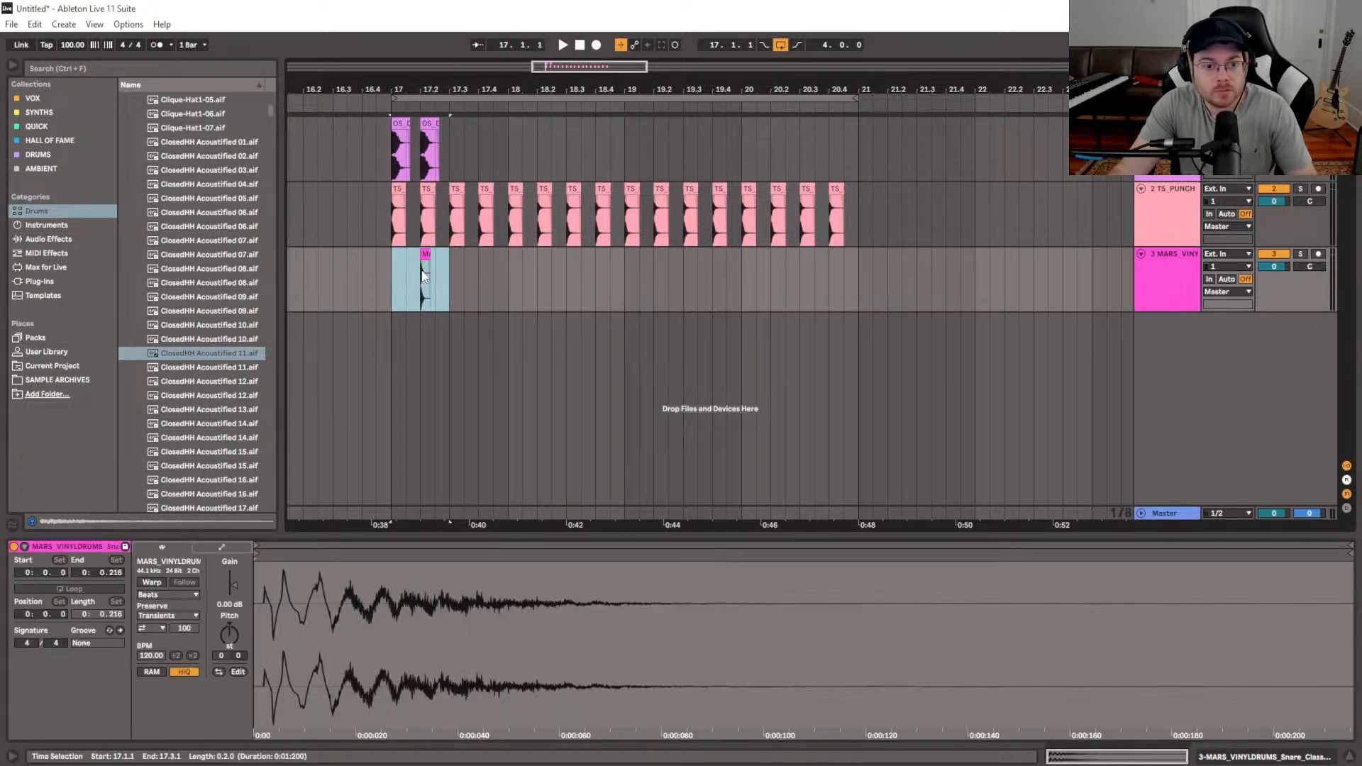
{"action": "key", "text": "ctrl+d"}
Play the beat from bar 17 and delete the second kick at 17.2
{"action": "left_click", "coordinate": [389, 278]}
{"action": "key", "text": "space"}
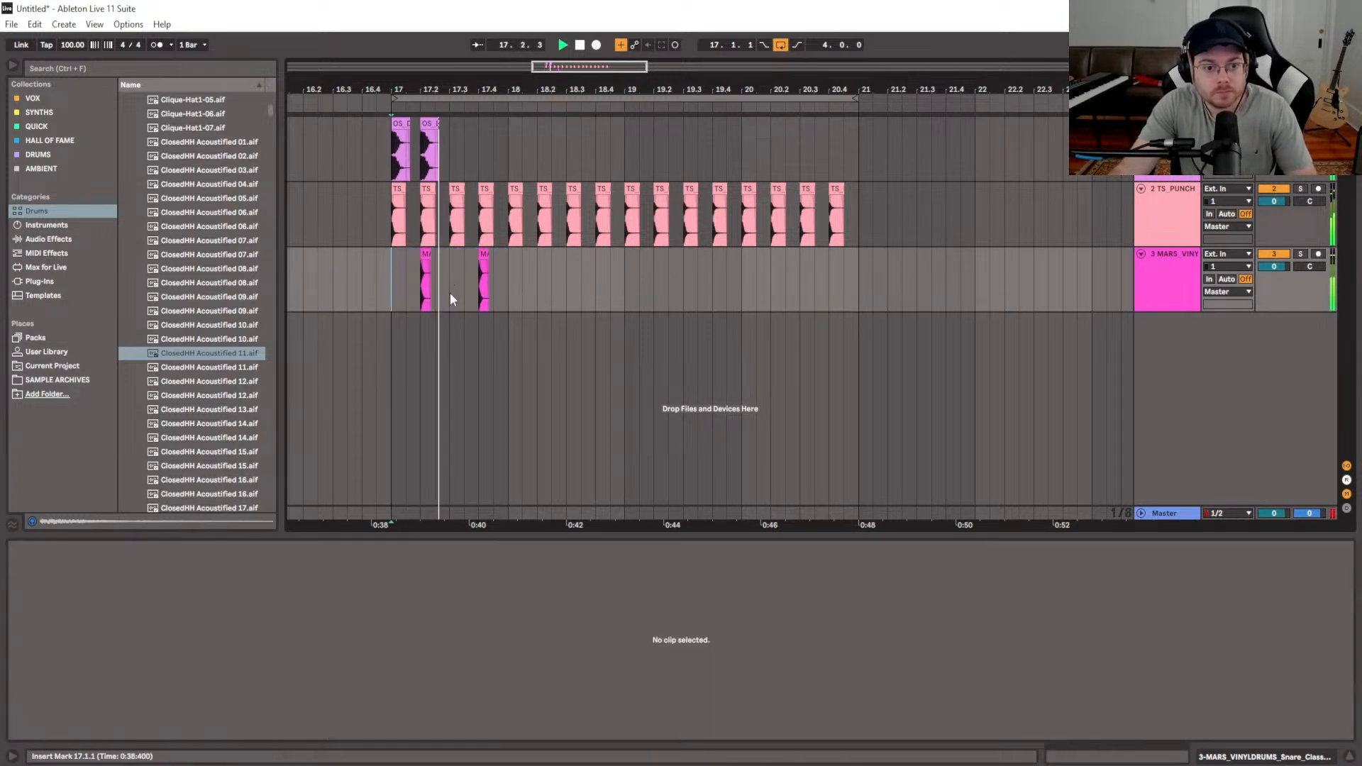
{"action": "key", "text": "space"}
{"action": "left_click", "coordinate": [431, 122]}
{"action": "key", "text": "Delete"}
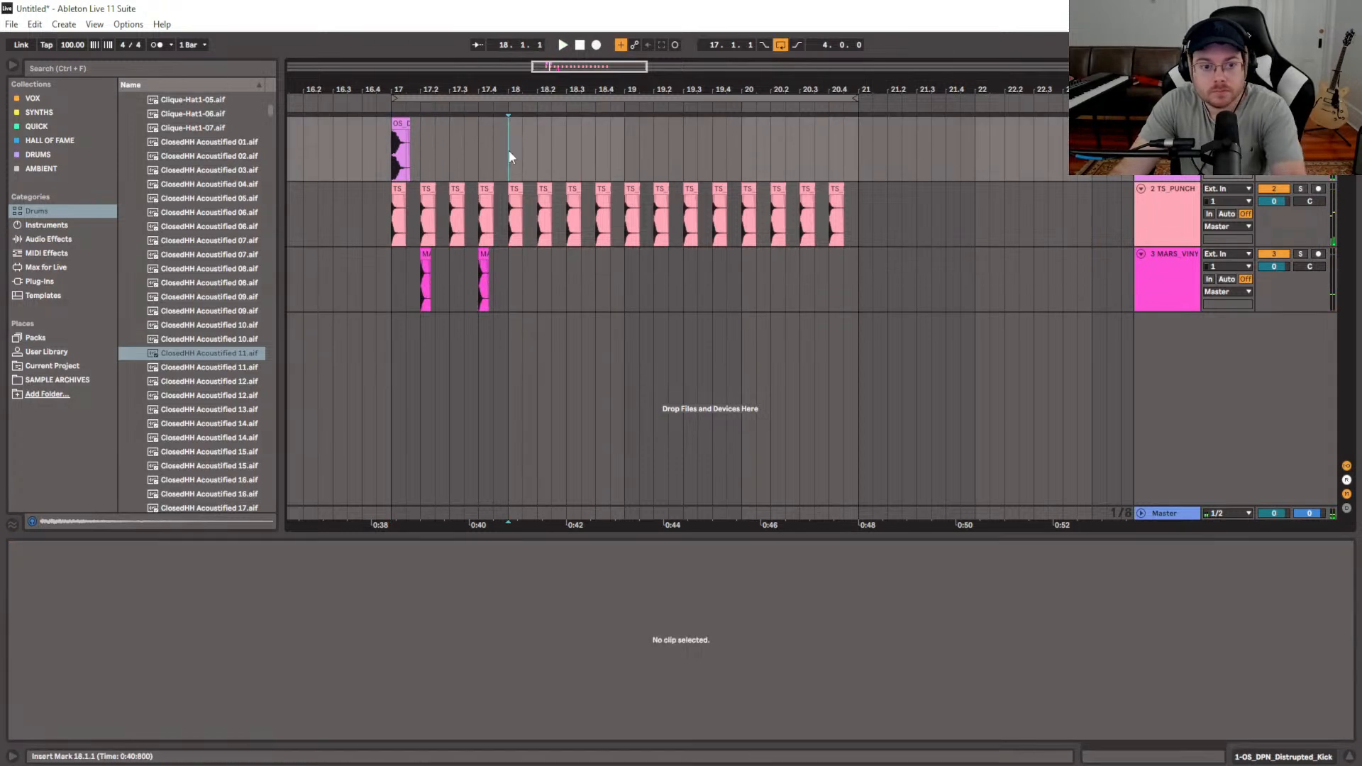
Play the beat from bar 17 again and delete every hi-hat clip after the first one
{"action": "left_click", "coordinate": [396, 288]}
{"action": "key", "text": "space"}
{"action": "left_click_drag", "start_coordinate": [418, 215], "coordinate": [845, 214]}
{"action": "key", "text": "Delete"}
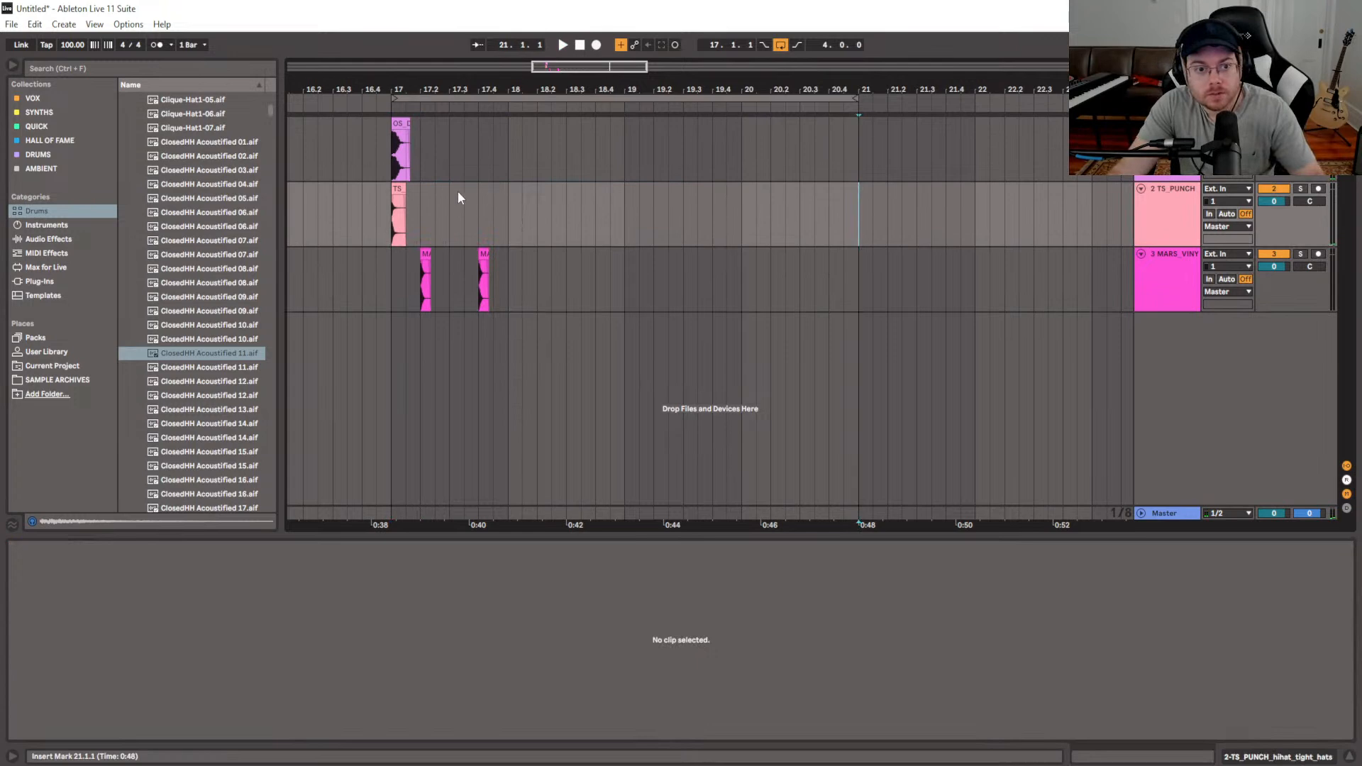
Duplicate the first hi-hat clip back to back until the copies reach bar 21
{"action": "left_click", "coordinate": [404, 227]}
{"action": "key", "text": "ctrl+d"}
{"action": "key", "text": "ctrl+d"}
{"action": "key", "text": "ctrl+d"}
{"action": "key", "text": "ctrl+d"}
{"action": "key", "text": "ctrl+d"}
{"action": "key", "text": "ctrl+d"}
{"action": "key", "text": "ctrl+d"}
{"action": "key", "text": "ctrl+d"}
{"action": "key", "text": "ctrl+d"}
{"action": "key", "text": "ctrl+d"}
{"action": "key", "text": "ctrl+d"}
{"action": "key", "text": "ctrl+d"}
{"action": "key", "text": "ctrl+d"}
{"action": "key", "text": "ctrl+d"}
{"action": "key", "text": "ctrl+d"}
{"action": "key", "text": "ctrl+d"}
{"action": "key", "text": "ctrl+d"}
{"action": "key", "text": "ctrl+d"}
{"action": "key", "text": "ctrl+d"}
{"action": "key", "text": "ctrl+d"}
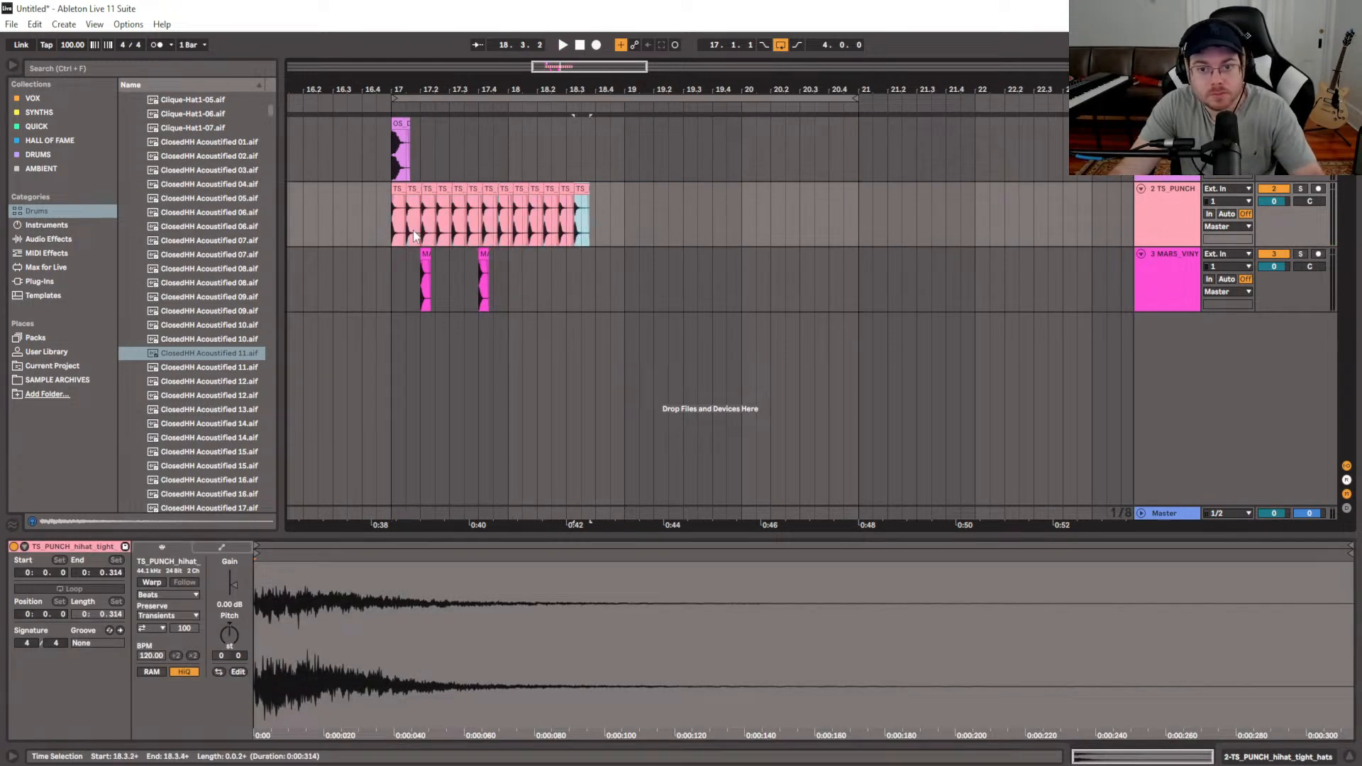
{"action": "key", "text": "ctrl+d"}
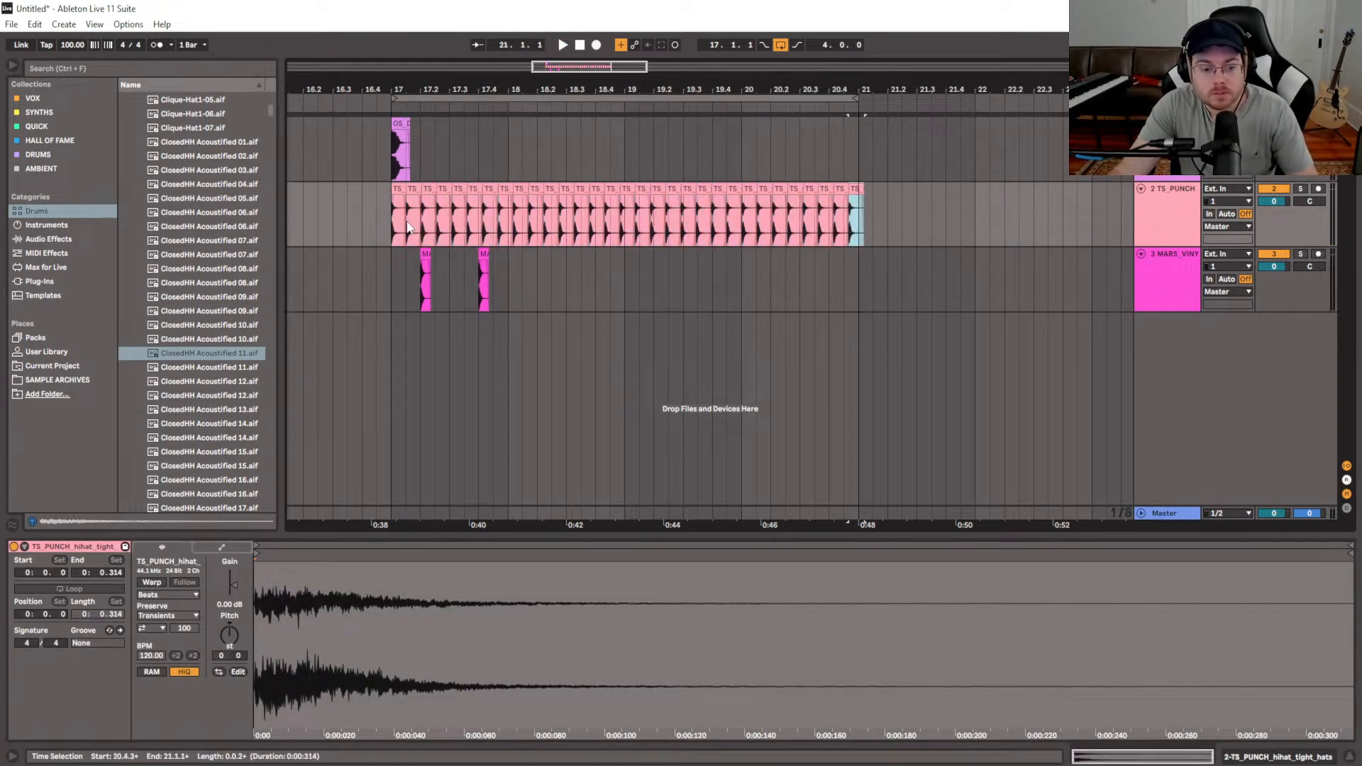
Undo the back-to-back hi-hat duplications
{"action": "key", "text": "ctrl+z"}
{"action": "key", "text": "ctrl+z"}
{"action": "key", "text": "ctrl+z"}
{"action": "key", "text": "ctrl+z"}
{"action": "key", "text": "ctrl+z"}
{"action": "key", "text": "ctrl+z"}
{"action": "key", "text": "ctrl+z"}
{"action": "key", "text": "ctrl+z"}
{"action": "key", "text": "ctrl+z"}
{"action": "key", "text": "ctrl+z"}
{"action": "key", "text": "ctrl+z"}
{"action": "key", "text": "ctrl+z"}
{"action": "key", "text": "ctrl+z"}
{"action": "key", "text": "ctrl+z"}
{"action": "key", "text": "ctrl+z"}
{"action": "key", "text": "ctrl+z"}
{"action": "key", "text": "ctrl+z"}
{"action": "key", "text": "ctrl+z"}
{"action": "key", "text": "ctrl+z"}
{"action": "key", "text": "ctrl+z"}
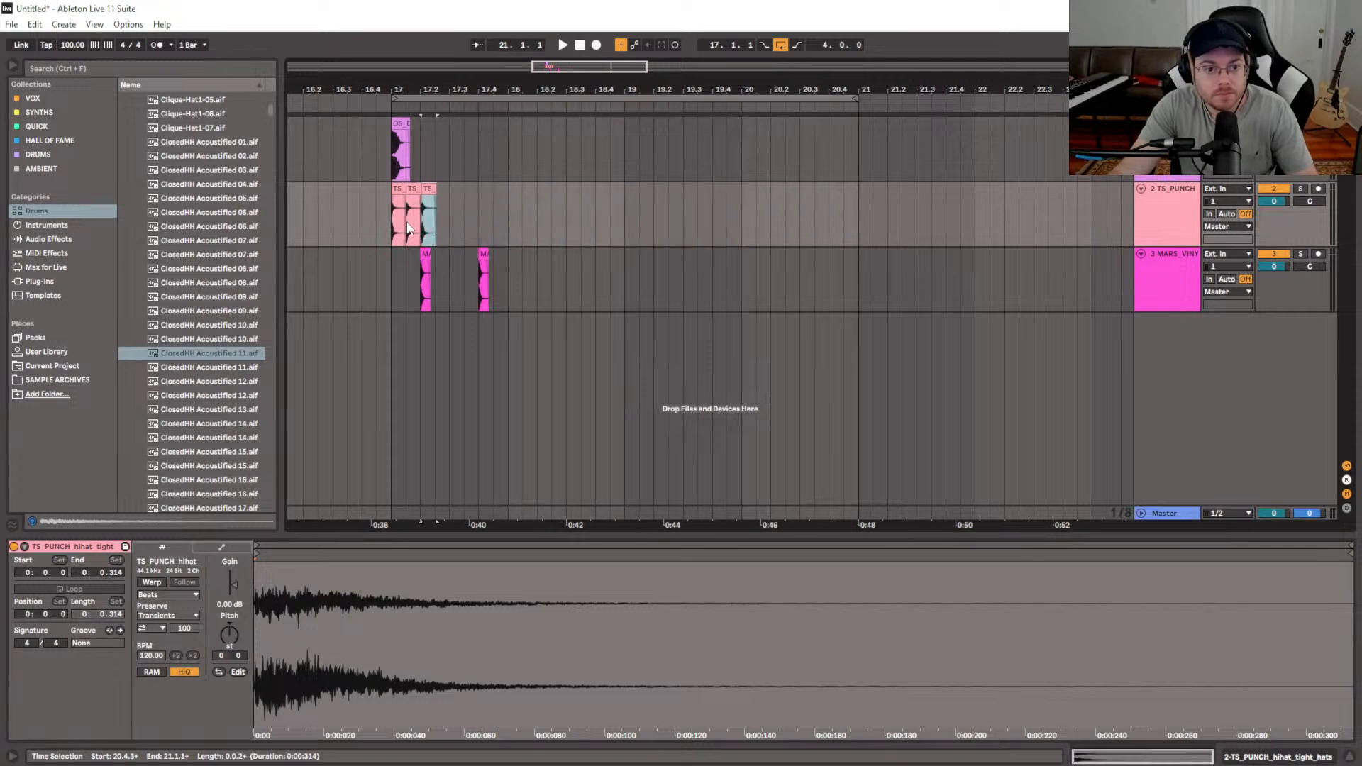
Trim the end of the first hi-hat clip to 17.1.3 so it spans exactly an eighth note
{"action": "left_click", "coordinate": [406, 221]}
{"action": "key", "text": "plus"}
{"action": "key", "text": "plus"}
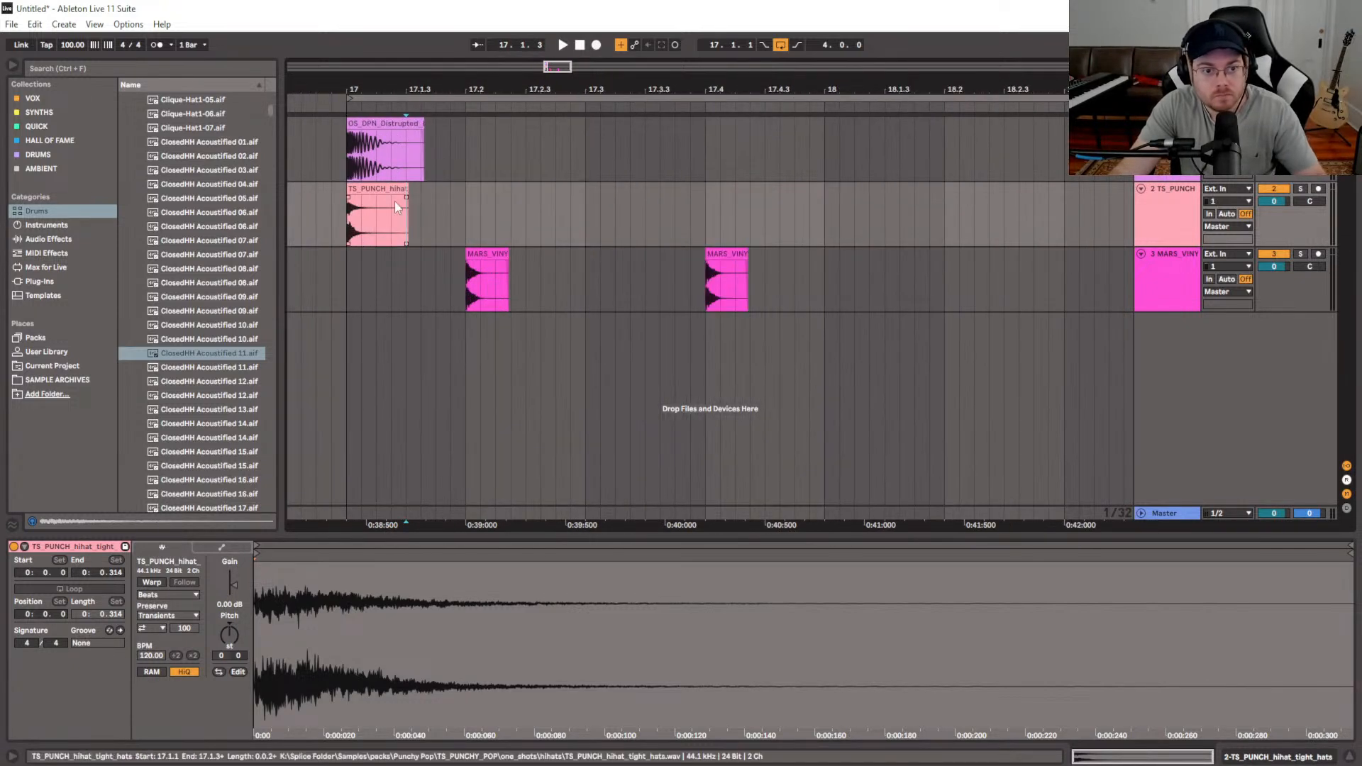
{"action": "left_click", "coordinate": [389, 198]}
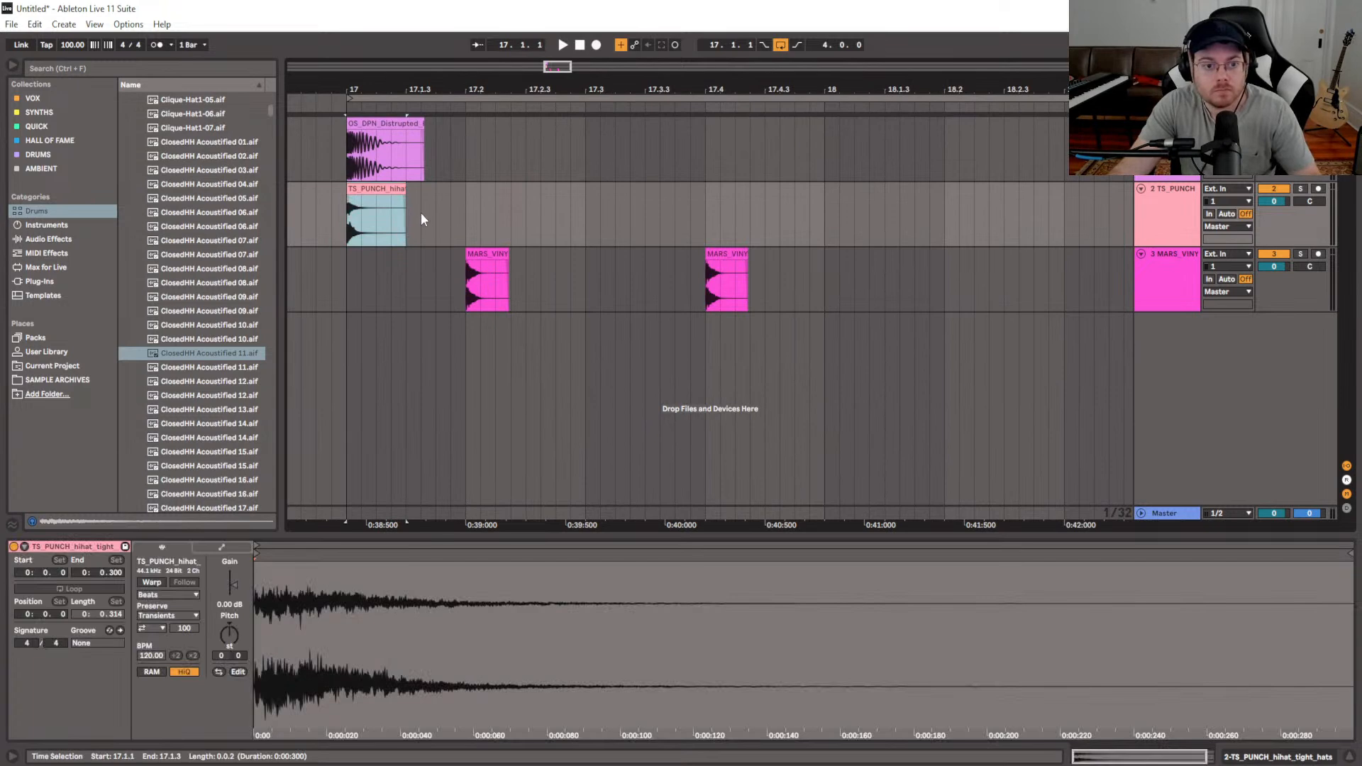
Duplicate the trimmed eighth-note hi-hat clip back to back until the copies fill bars 17 to 20 and end at bar 21
{"action": "key", "text": "ctrl+d"}
{"action": "key", "text": "ctrl+d"}
{"action": "key", "text": "ctrl+d"}
{"action": "key", "text": "ctrl+d"}
{"action": "key", "text": "ctrl+d"}
{"action": "key", "text": "ctrl+d"}
{"action": "key", "text": "ctrl+d"}
{"action": "key", "text": "ctrl+d"}
{"action": "key", "text": "ctrl+d"}
{"action": "key", "text": "ctrl+d"}
{"action": "key", "text": "ctrl+d"}
{"action": "key", "text": "ctrl+d"}
{"action": "key", "text": "ctrl+d"}
{"action": "key", "text": "ctrl+d"}
{"action": "key", "text": "ctrl+d"}
{"action": "key", "text": "ctrl+d"}
{"action": "key", "text": "ctrl+d"}
{"action": "key", "text": "ctrl+d"}
{"action": "key", "text": "ctrl+d"}
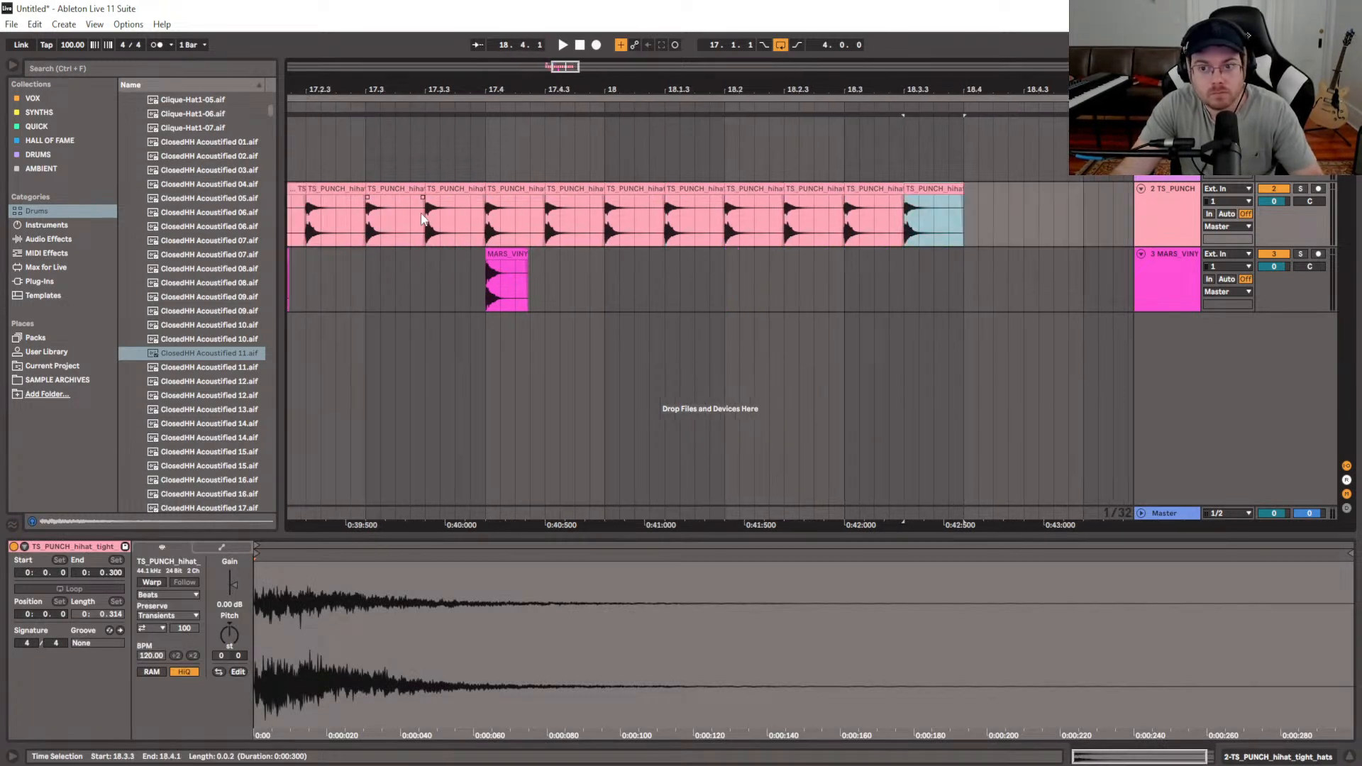
{"action": "key", "text": "ctrl+d"}
{"action": "key", "text": "ctrl+d"}
{"action": "key", "text": "ctrl+d"}
{"action": "key", "text": "ctrl+d"}
{"action": "key", "text": "ctrl+d"}
{"action": "key", "text": "ctrl+d"}
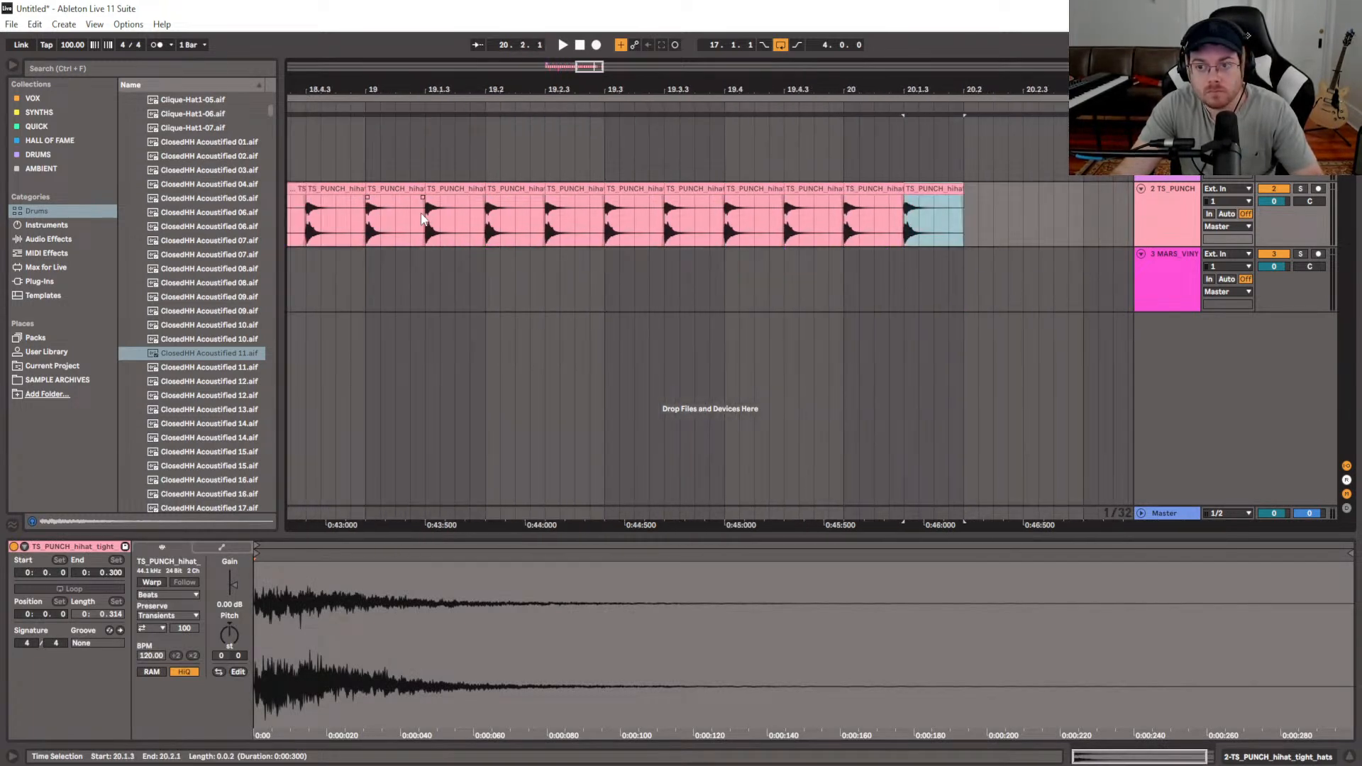
{"action": "key", "text": "ctrl+d"}
{"action": "key", "text": "ctrl+z"}
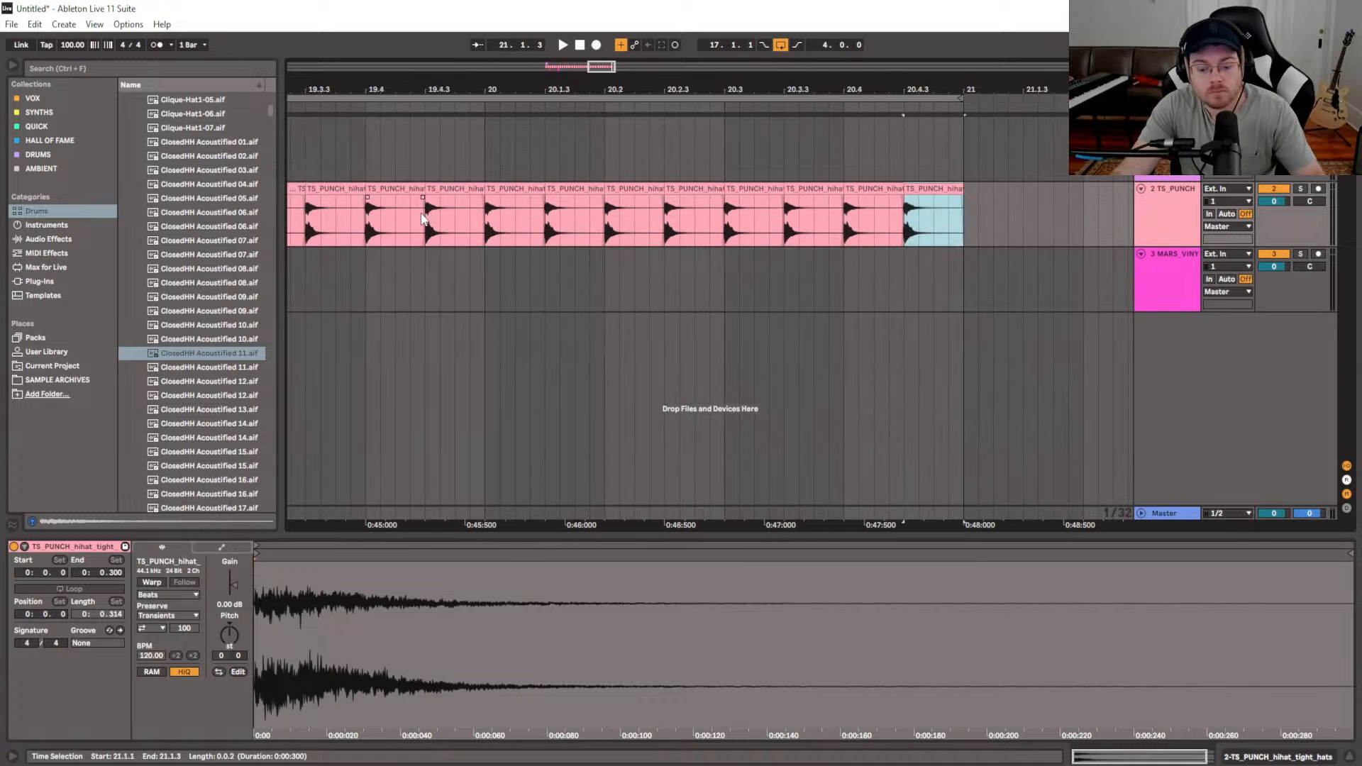
Play the beat from bar 17, try a tempo of 80 BPM, and settle on 90 BPM
{"action": "key", "text": "minus"}
{"action": "key", "text": "minus"}
{"action": "left_click", "coordinate": [490, 261]}
{"action": "key", "text": "space"}
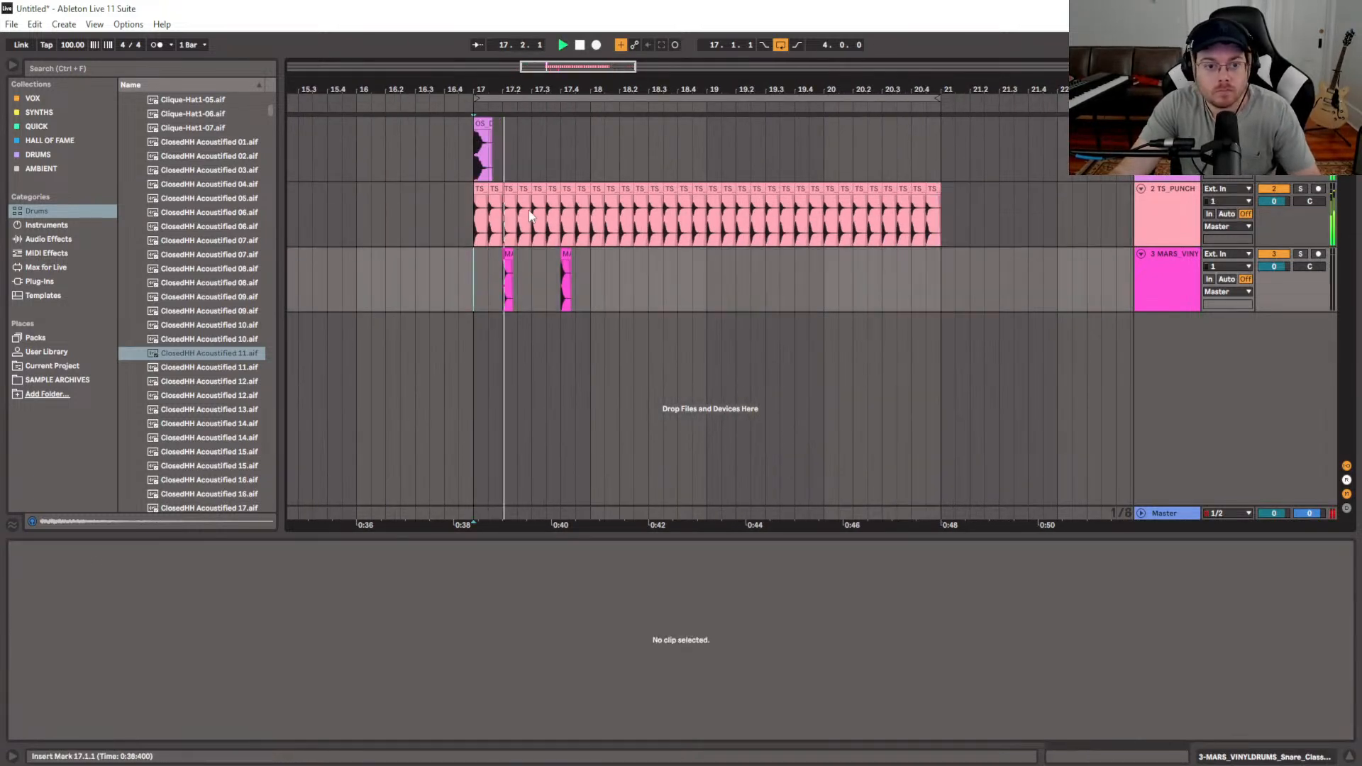
{"action": "left_click", "coordinate": [78, 46]}
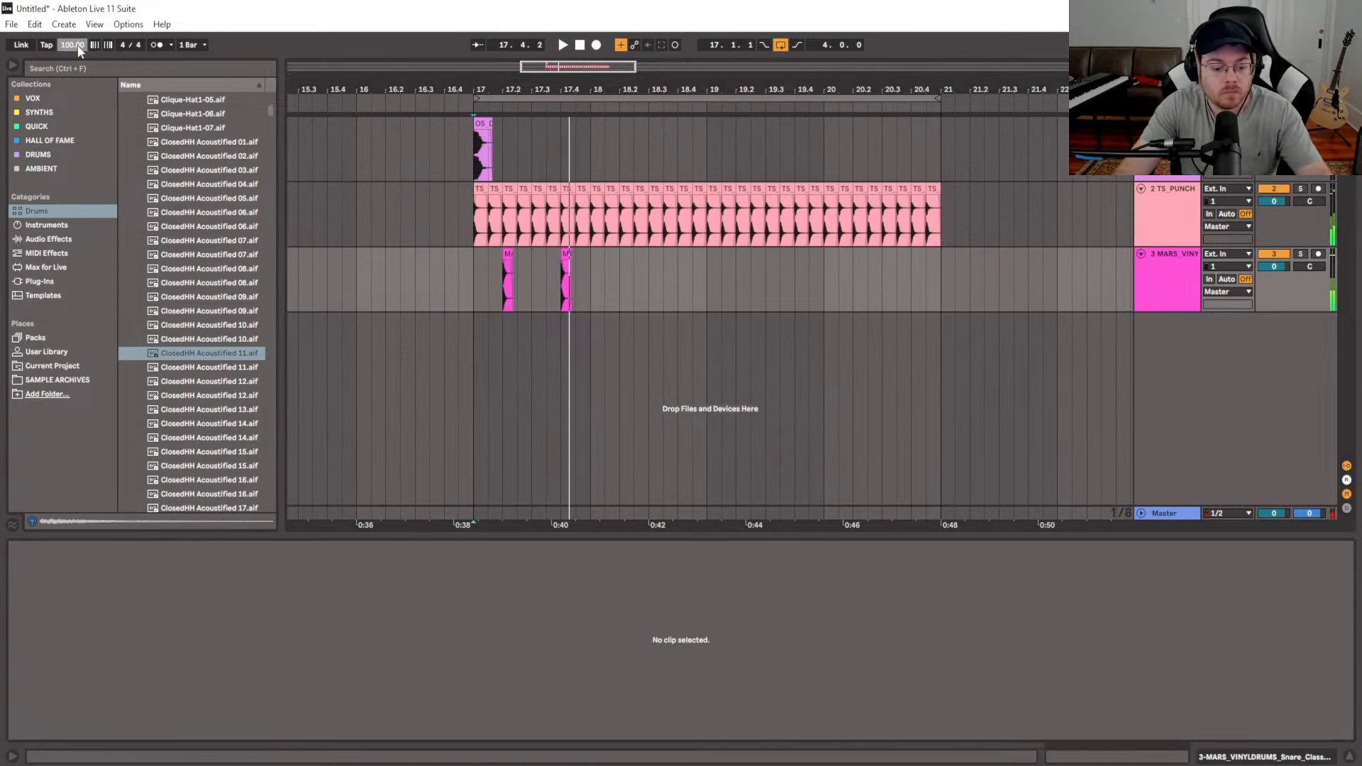
{"action": "type", "text": "80"}
{"action": "key", "text": "Return"}
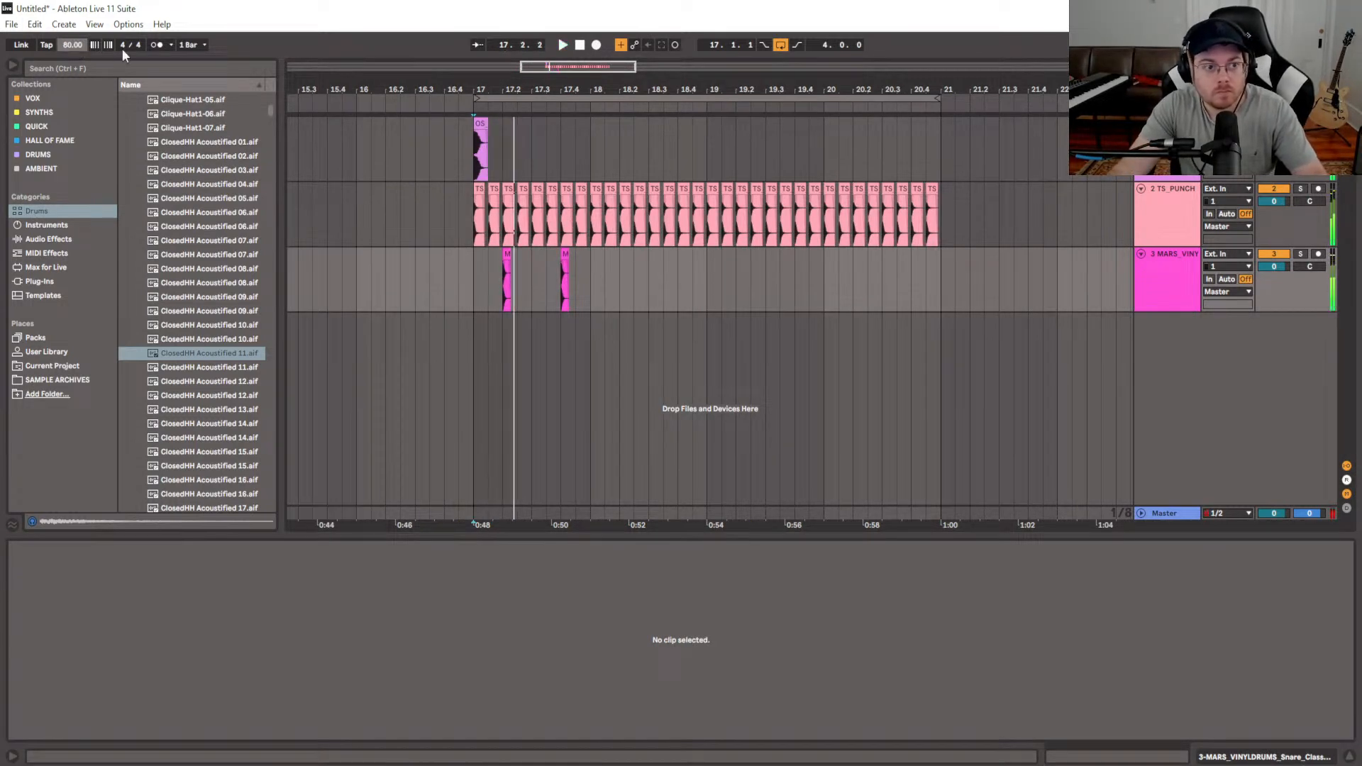
{"action": "type", "text": "90"}
{"action": "key", "text": "space"}
Duplicate all of bar 17 on the snare track three times so the backbeat runs to bar 21
{"action": "left_click", "coordinate": [575, 284]}
{"action": "left_click_drag", "start_coordinate": [586, 302], "coordinate": [474, 298]}
{"action": "key", "text": "ctrl+d"}
{"action": "key", "text": "ctrl+d"}
{"action": "key", "text": "ctrl+d"}
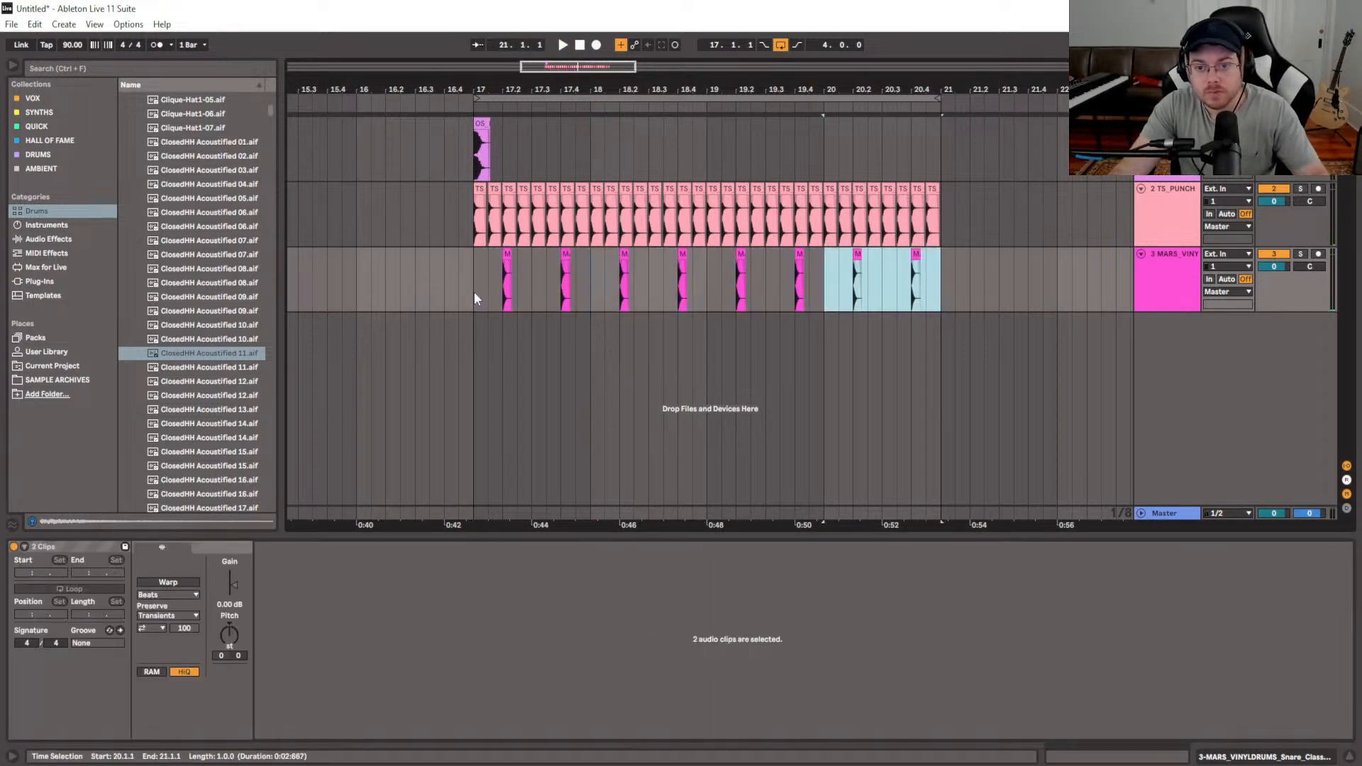
{"action": "left_click", "coordinate": [474, 298]}
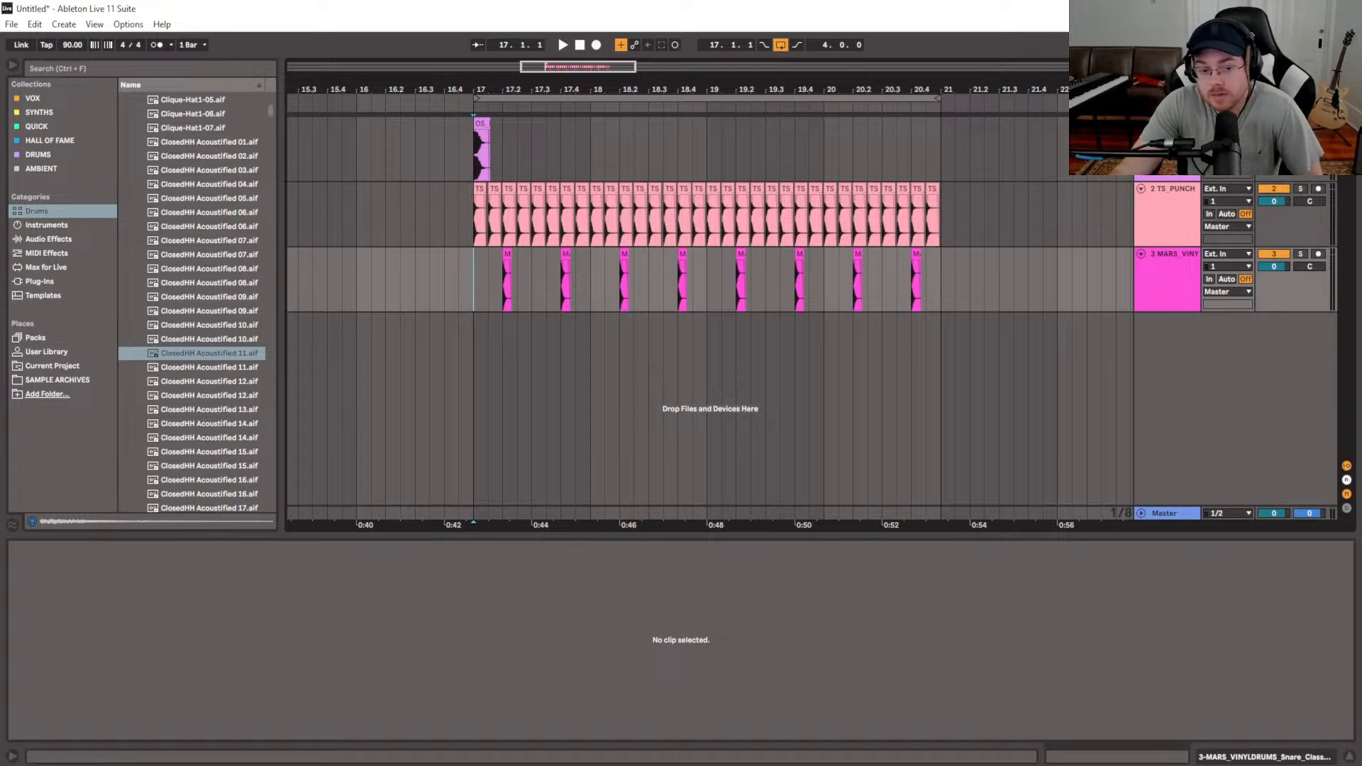
Trim the first kick clip to an eighth note and duplicate it once directly behind itself at 17.1.3
{"action": "left_click", "coordinate": [1151, 216]}
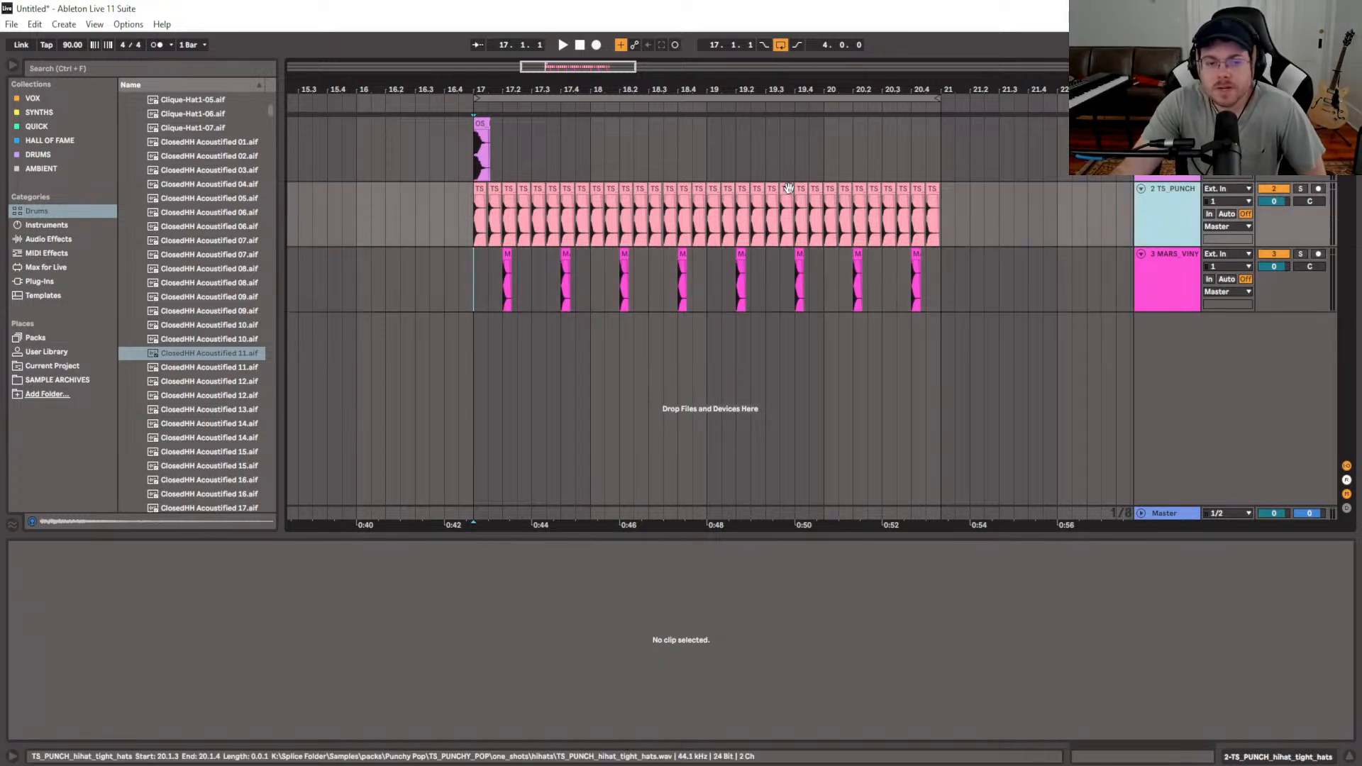
{"action": "left_click", "coordinate": [472, 158]}
{"action": "scroll", "coordinate": [472, 157], "scroll_direction": "up", "scroll_amount": 3}
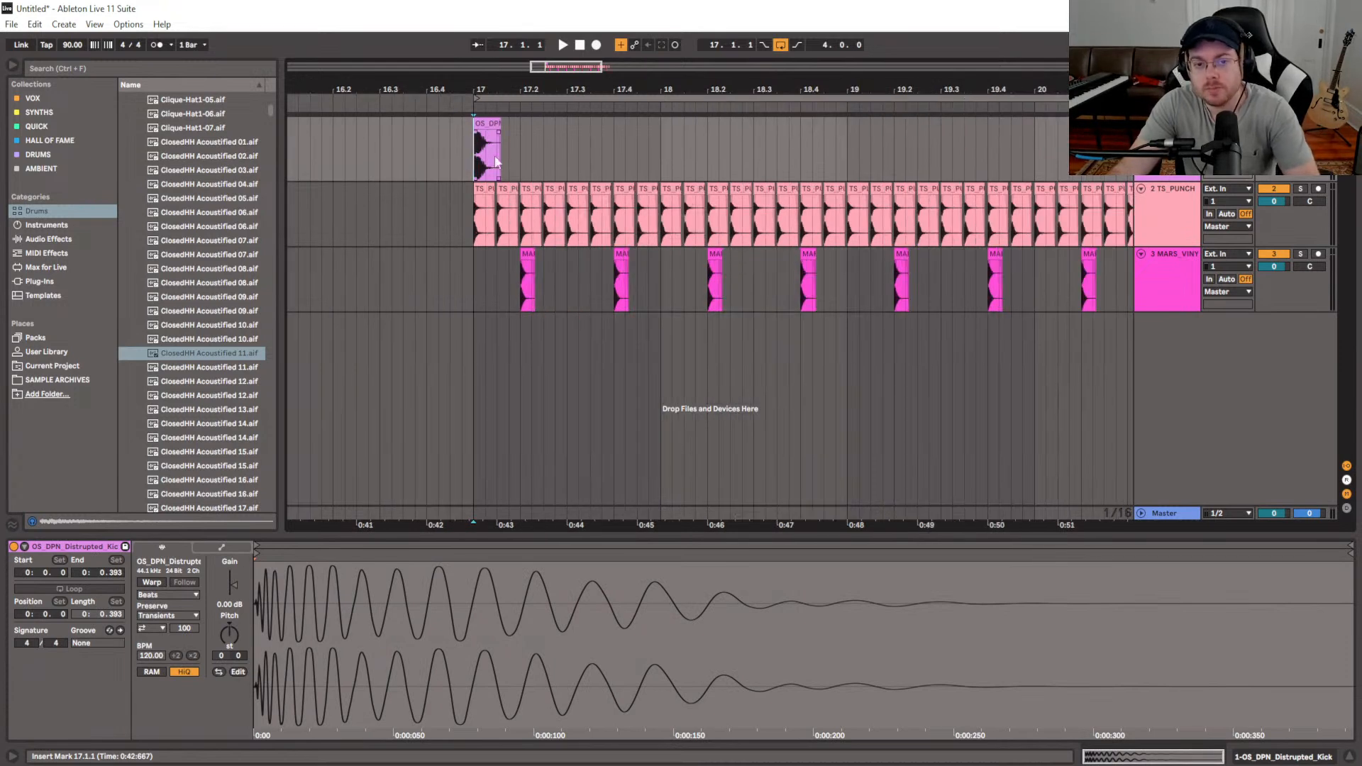
{"action": "left_click_drag", "start_coordinate": [581, 150], "coordinate": [398, 167]}
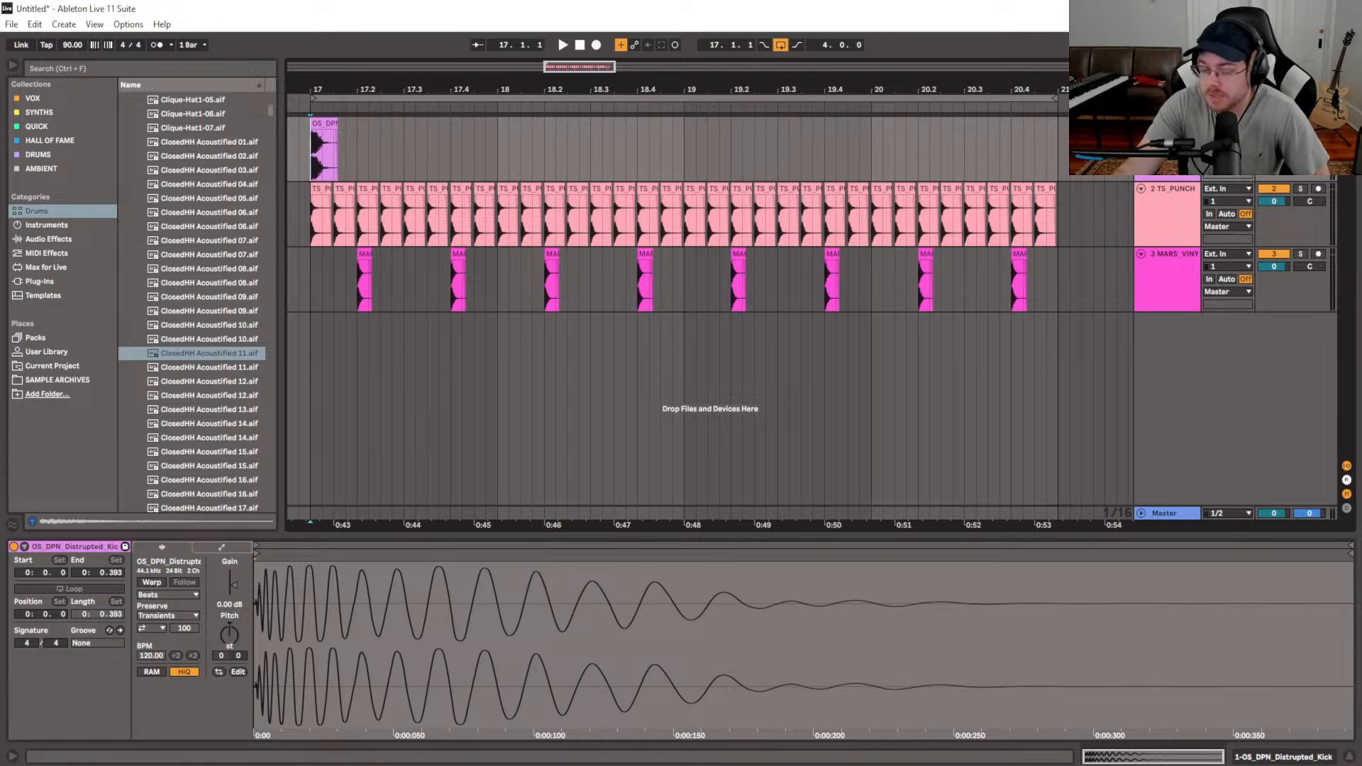
{"action": "left_click", "coordinate": [395, 169]}
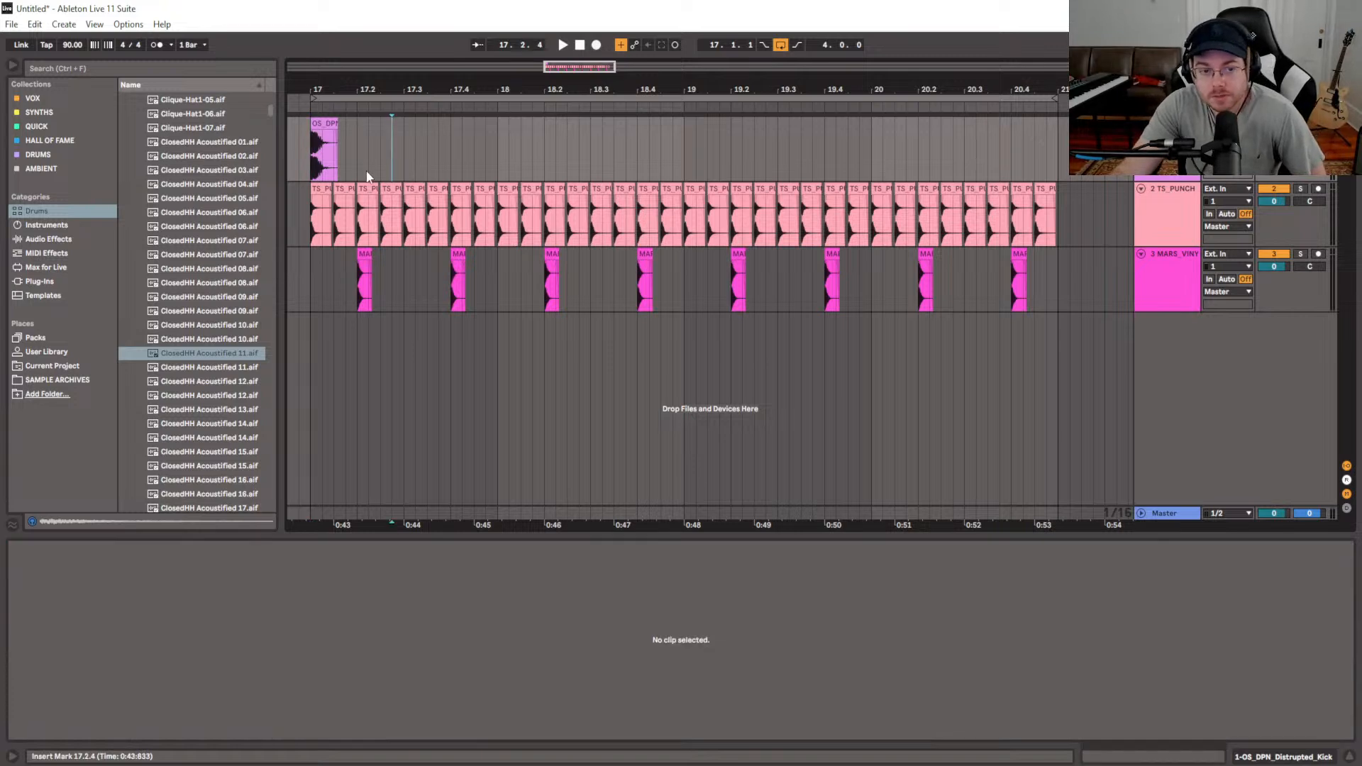
{"action": "left_click", "coordinate": [312, 177]}
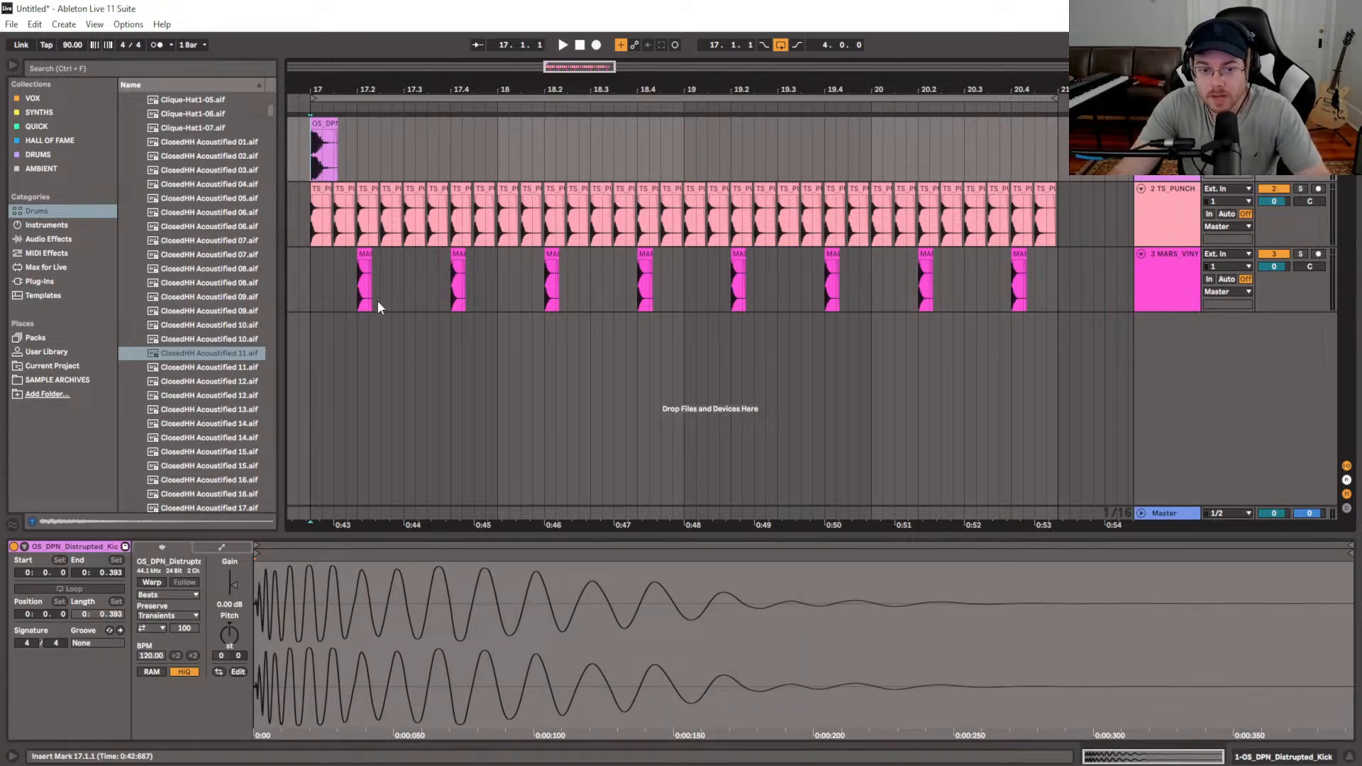
{"action": "left_click", "coordinate": [356, 164]}
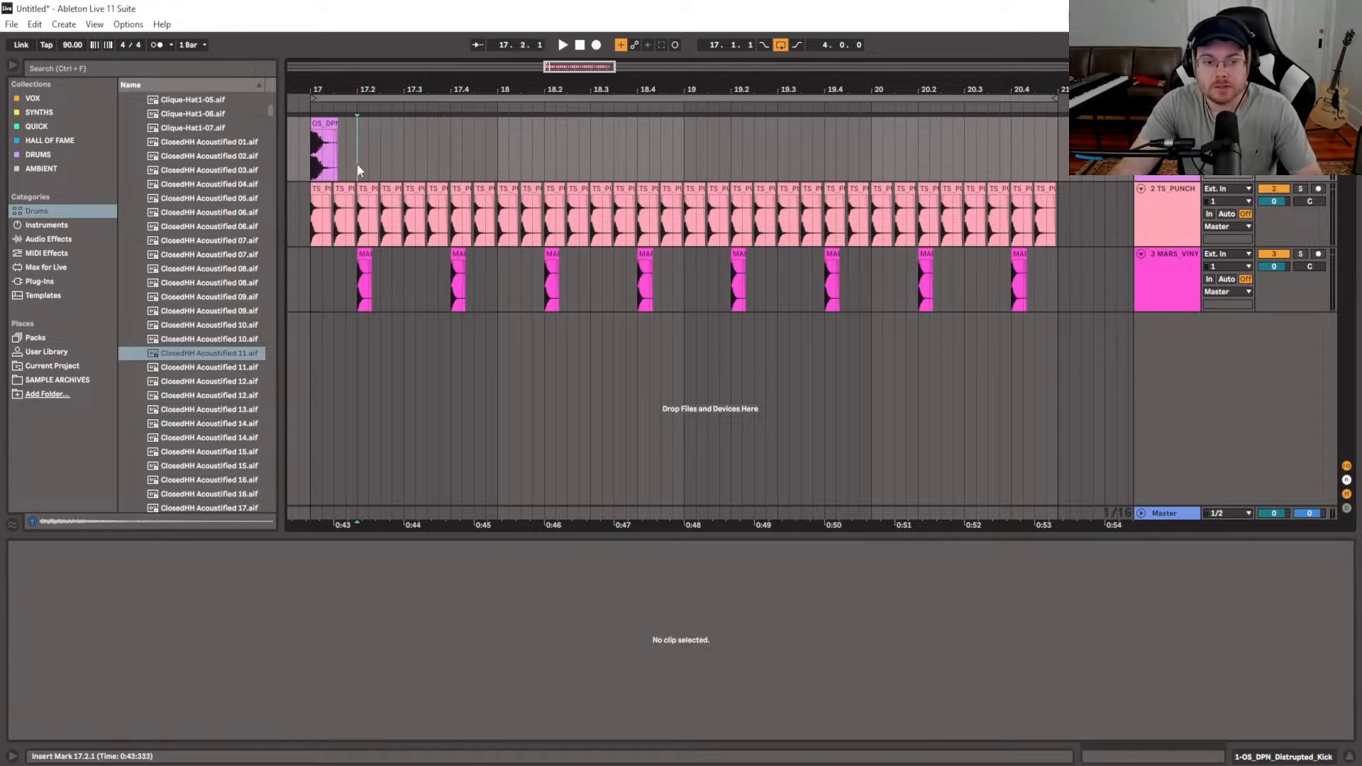
{"action": "left_click", "coordinate": [336, 170]}
{"action": "left_click", "coordinate": [373, 155]}
{"action": "left_click", "coordinate": [334, 159]}
{"action": "key", "text": "ctrl+d"}
Play the beat from the start of bar 17 to hear the two consecutive kicks
{"action": "left_click", "coordinate": [312, 169]}
{"action": "scroll", "coordinate": [481, 174], "scroll_direction": "left", "scroll_amount": 3}
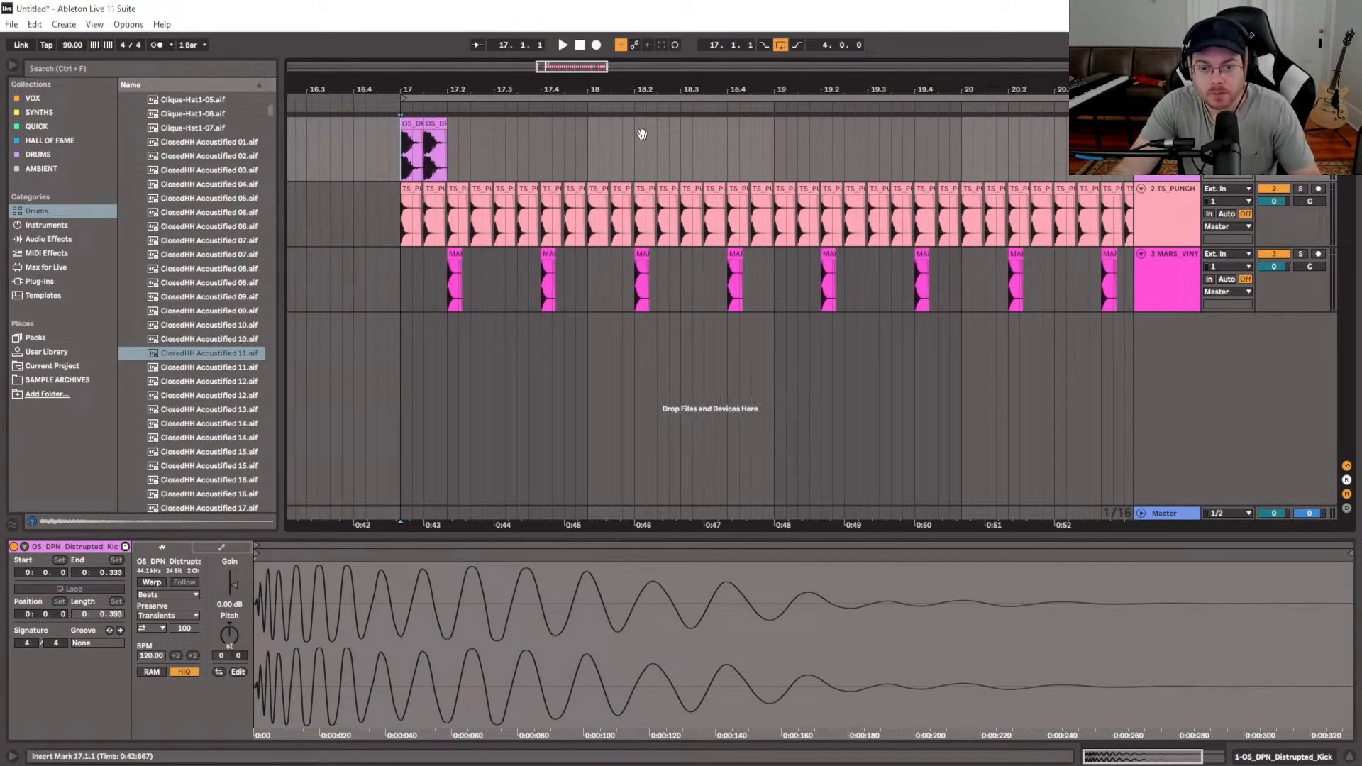
{"action": "scroll", "coordinate": [603, 142], "scroll_direction": "right", "scroll_amount": 2}
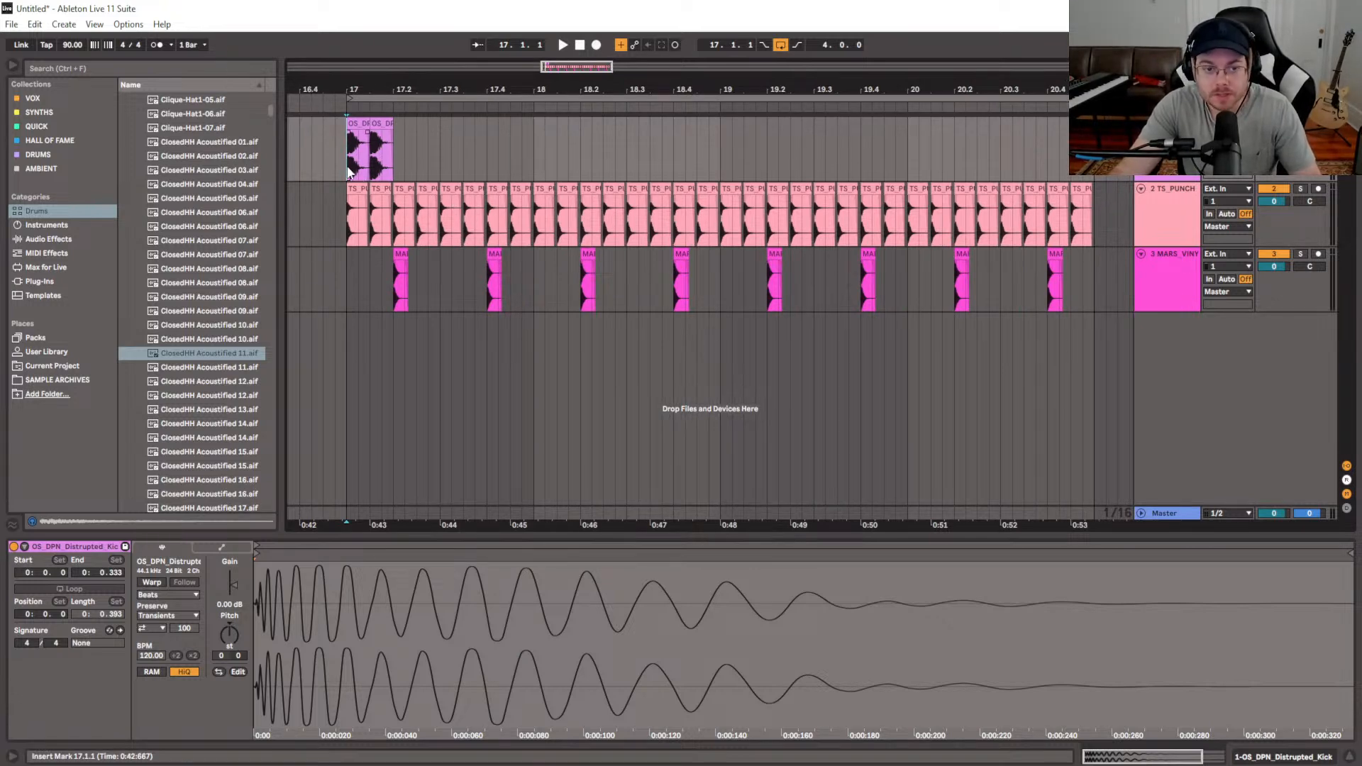
{"action": "key", "text": "space"}
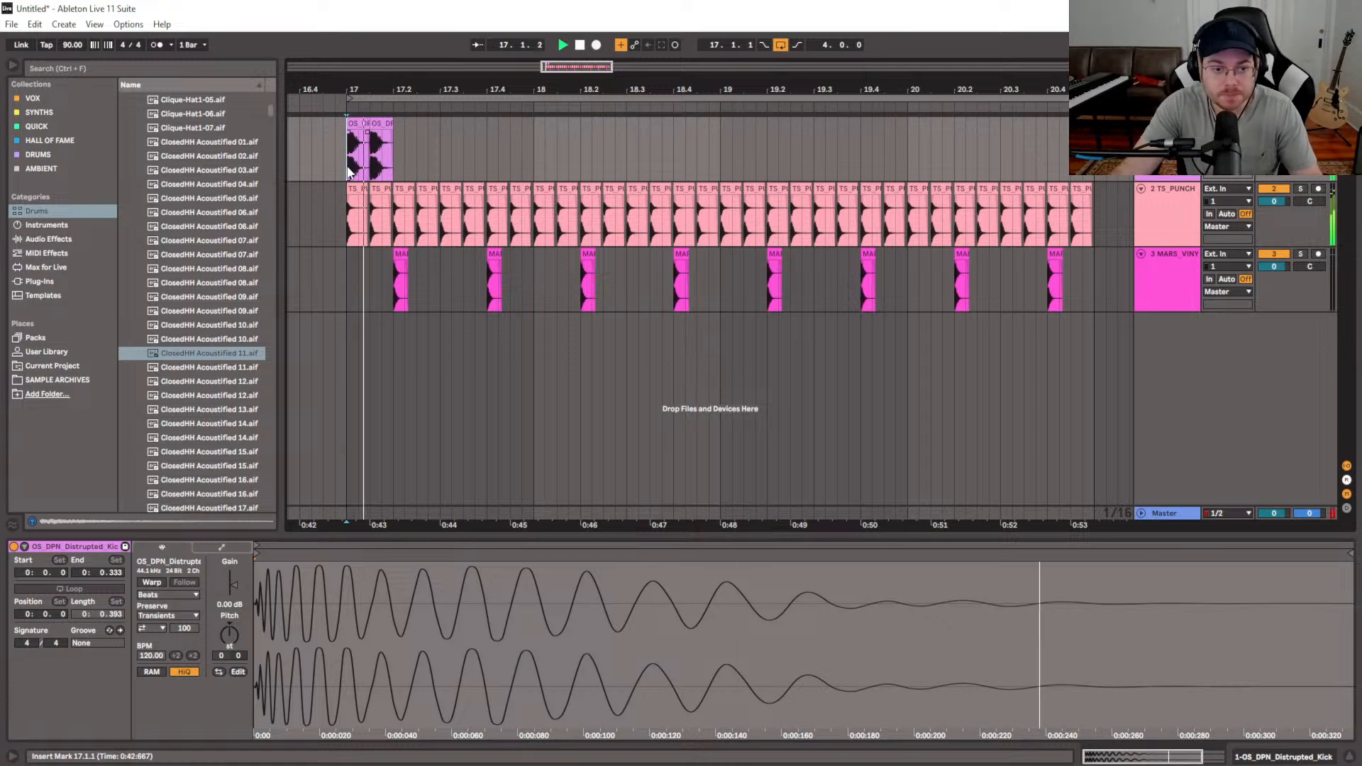
{"action": "key", "text": "space"}
Copy the second kick clip to 17.3.3 and play the beat from bar 17
{"action": "left_click", "coordinate": [408, 156]}
{"action": "left_click", "coordinate": [379, 123]}
{"action": "left_click_drag", "start_coordinate": [381, 124], "coordinate": [476, 119]}
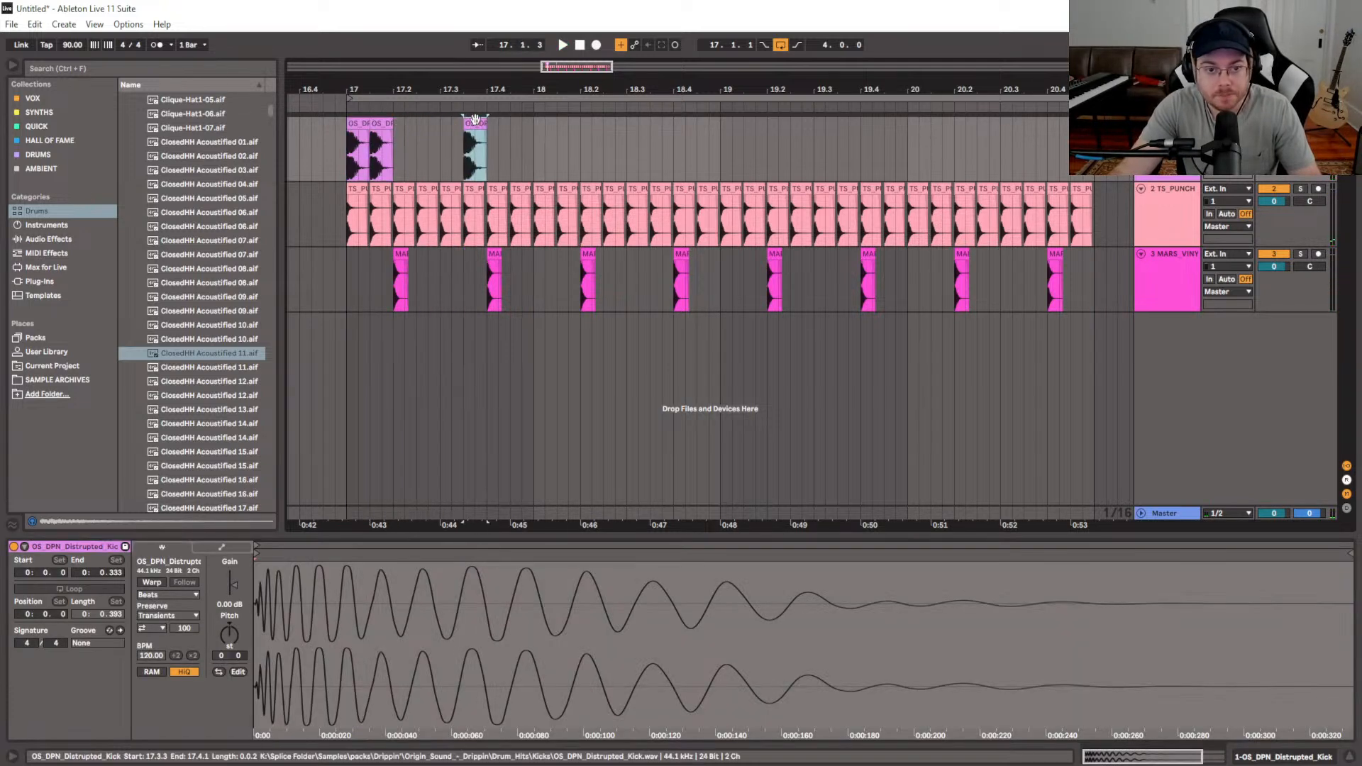
{"action": "left_click", "coordinate": [530, 152]}
{"action": "key", "text": "space"}
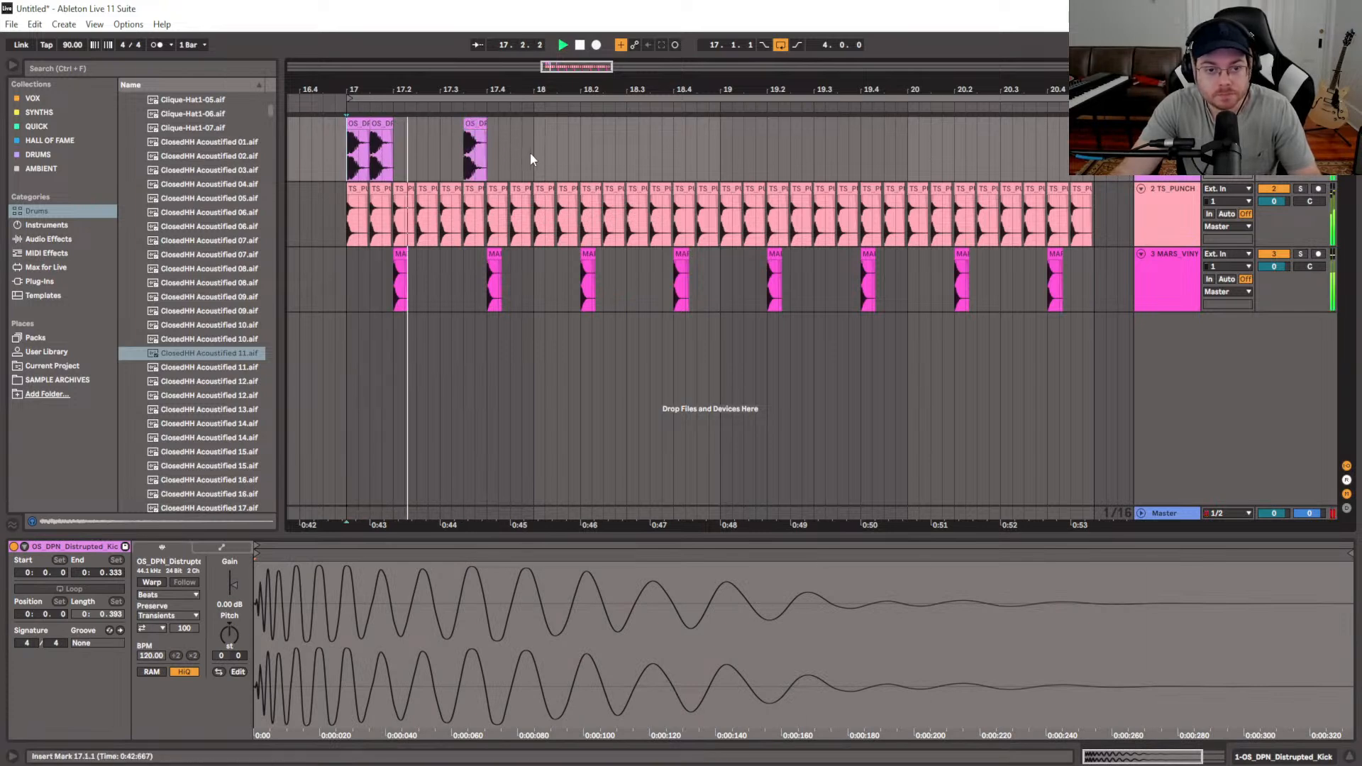
Move the third kick clip an eighth note earlier so it starts at 17.3.1
{"action": "left_click", "coordinate": [480, 142]}
{"action": "key", "text": "Left"}
{"action": "key", "text": "Left"}
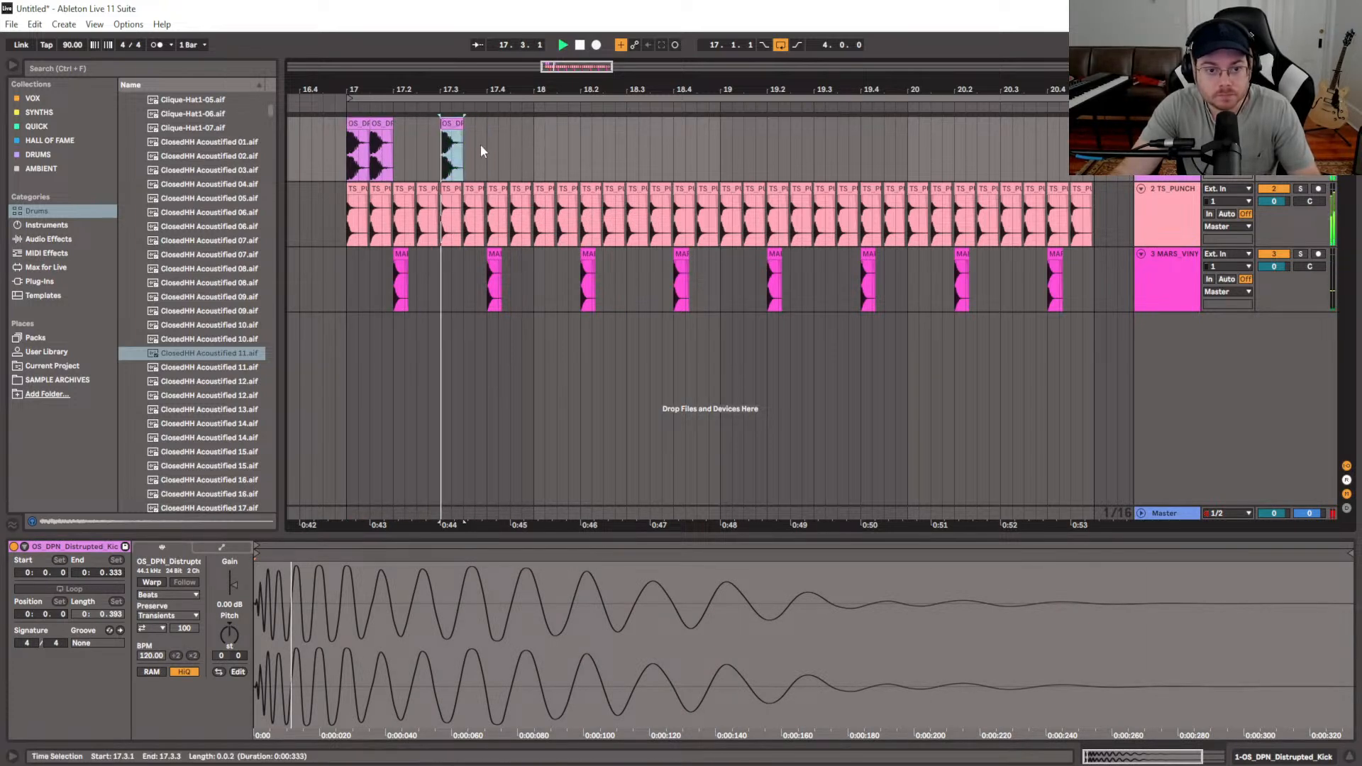
Stop playback and duplicate all of bar 17 on the kick track three times so the pattern reaches bar 21
{"action": "left_click_drag", "start_coordinate": [530, 162], "coordinate": [388, 156]}
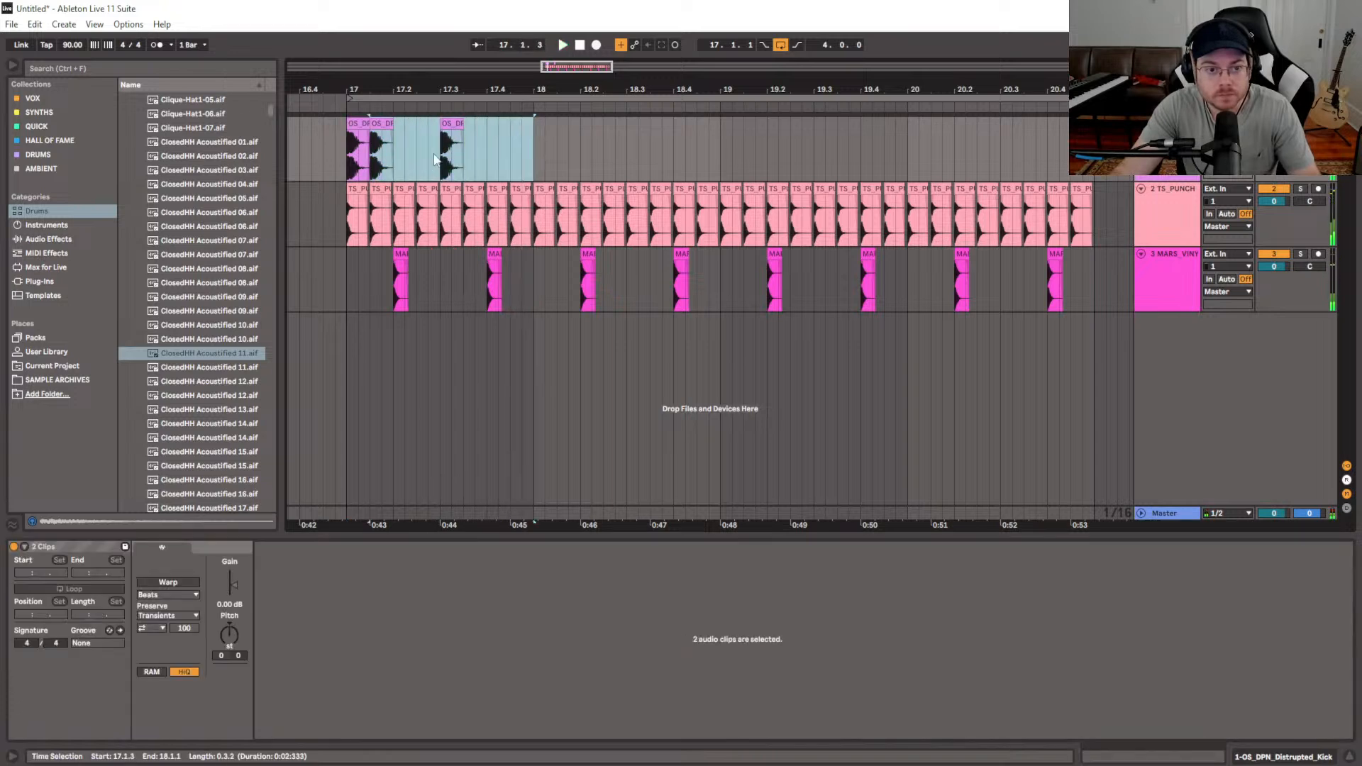
{"action": "key", "text": "space"}
{"action": "left_click", "coordinate": [542, 163]}
{"action": "left_click", "coordinate": [346, 164], "text": "shift"}
{"action": "key", "text": "ctrl+d"}
{"action": "key", "text": "ctrl+d"}
{"action": "key", "text": "ctrl+d"}
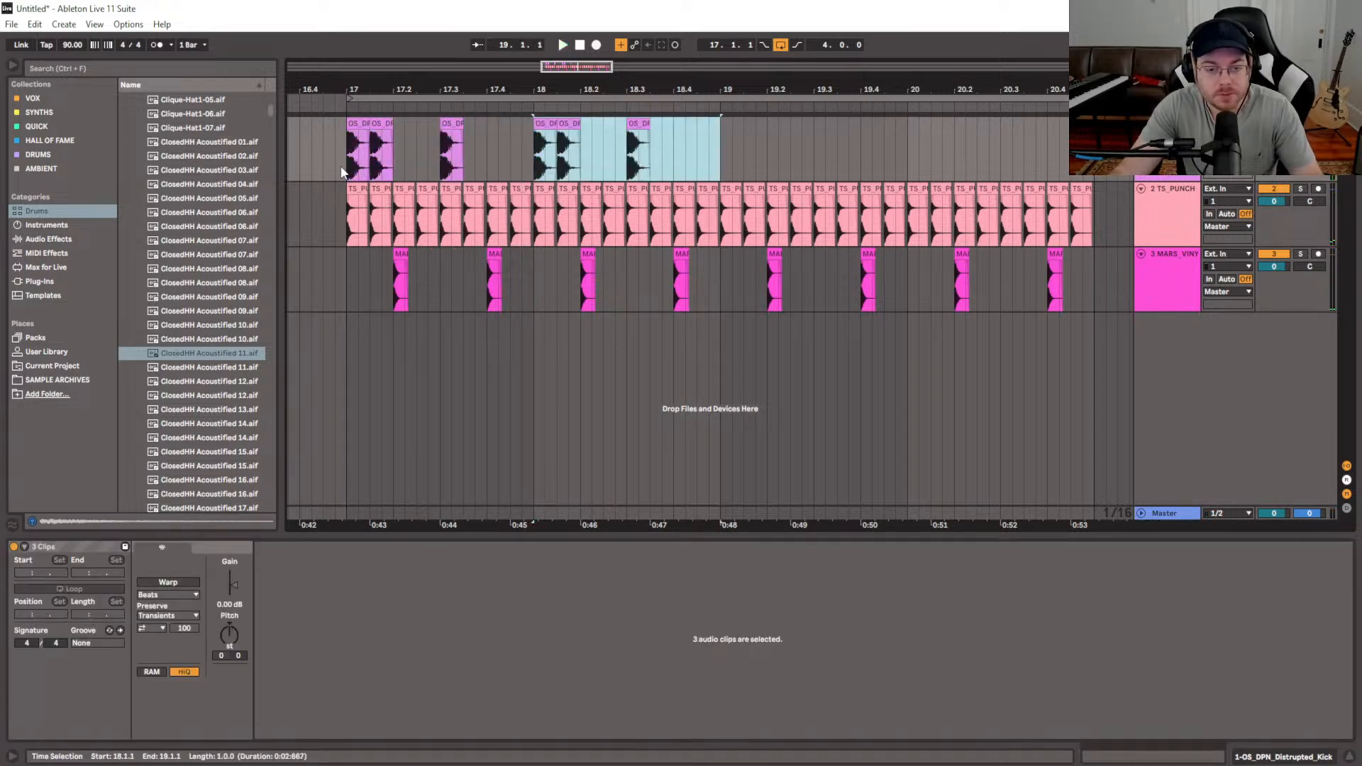
Play the full kick, hi-hat and snare pattern from bar 17
{"action": "left_click", "coordinate": [351, 177]}
{"action": "key", "text": "space"}
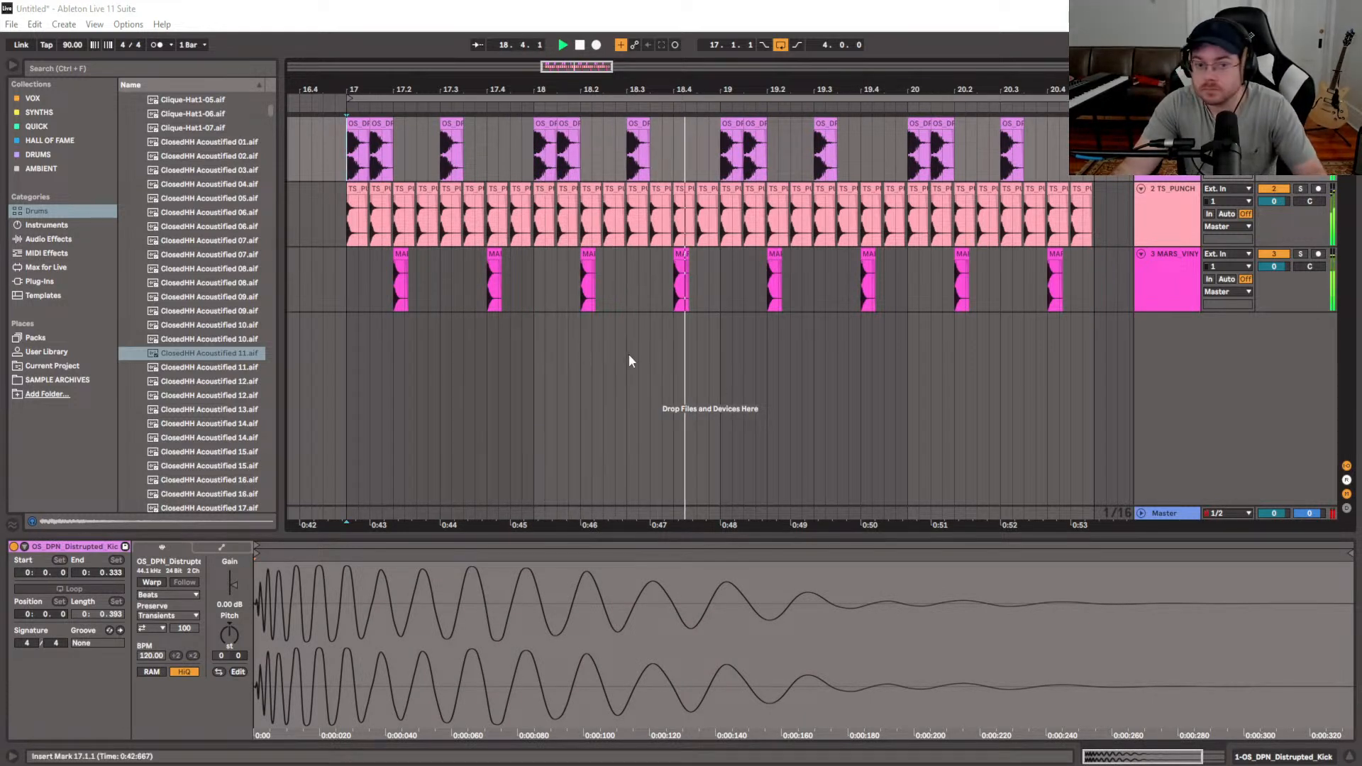
{"action": "left_click", "coordinate": [345, 289]}
Switch the audio device to FL Studio ASIO in the audio preferences and close them
{"action": "left_click", "coordinate": [129, 24]}
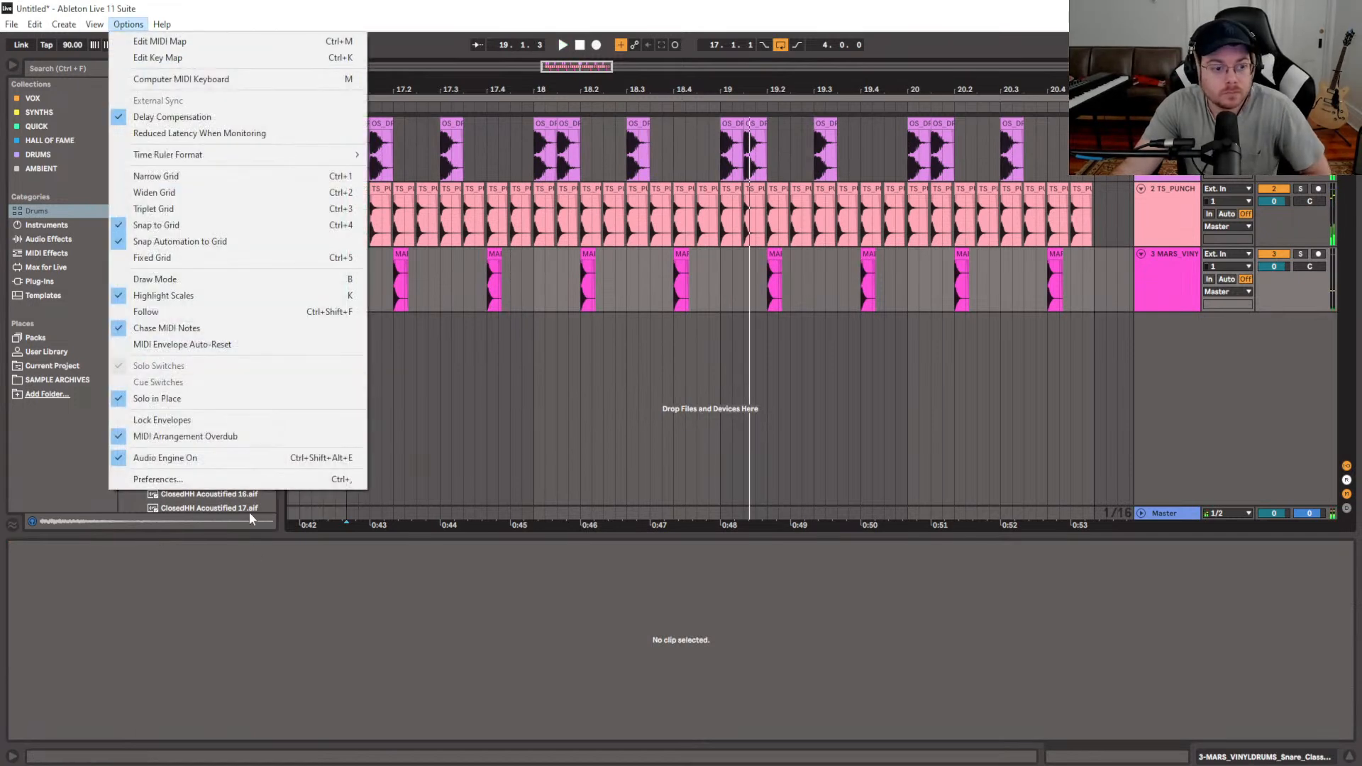
{"action": "left_click", "coordinate": [659, 257]}
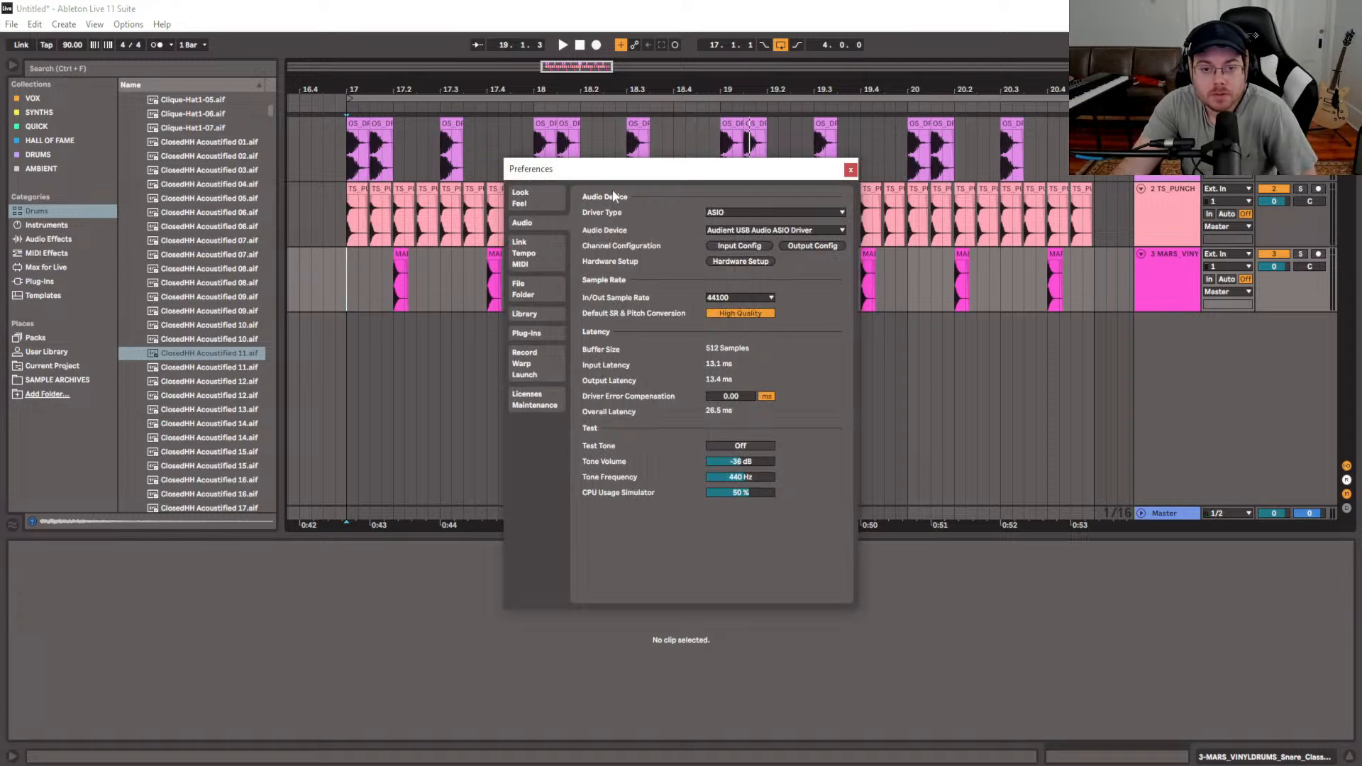
{"action": "left_click", "coordinate": [759, 228]}
{"action": "left_click", "coordinate": [766, 297]}
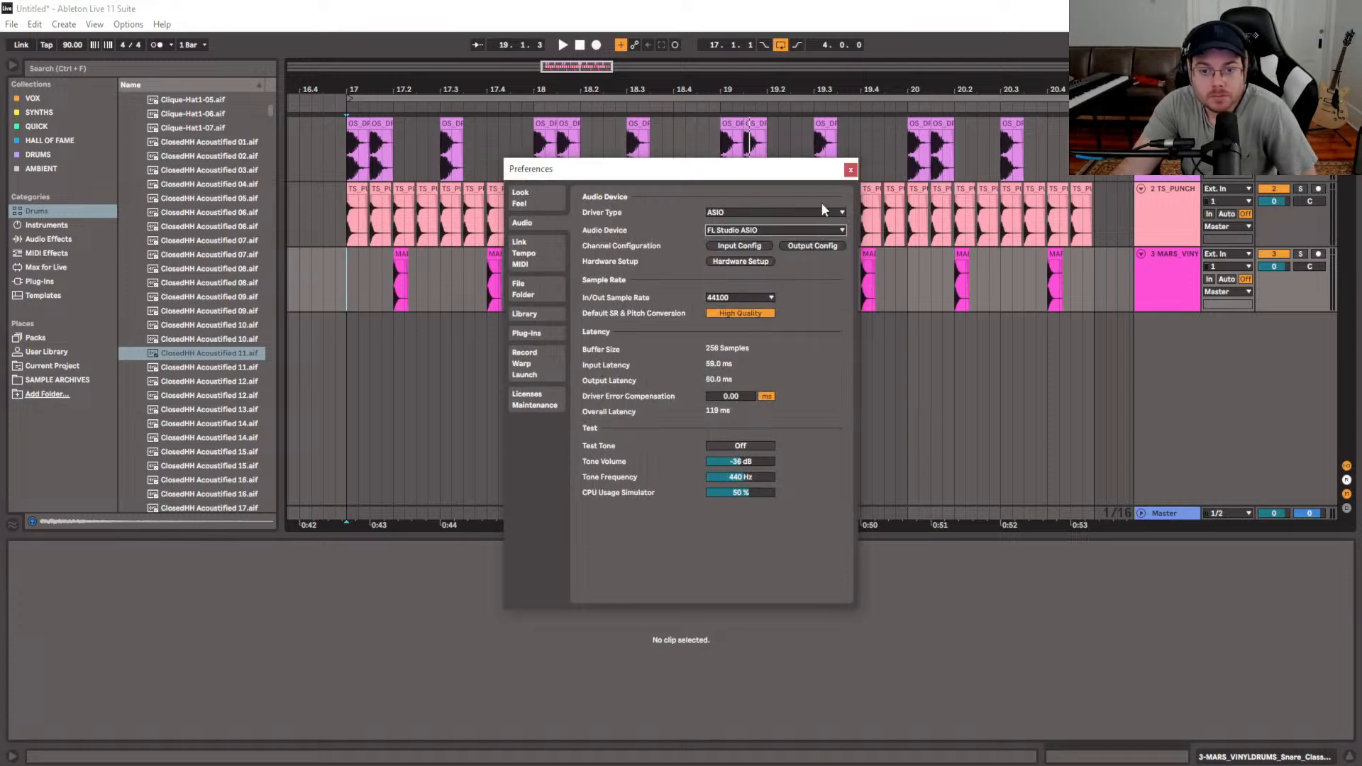
{"action": "left_click", "coordinate": [850, 170]}
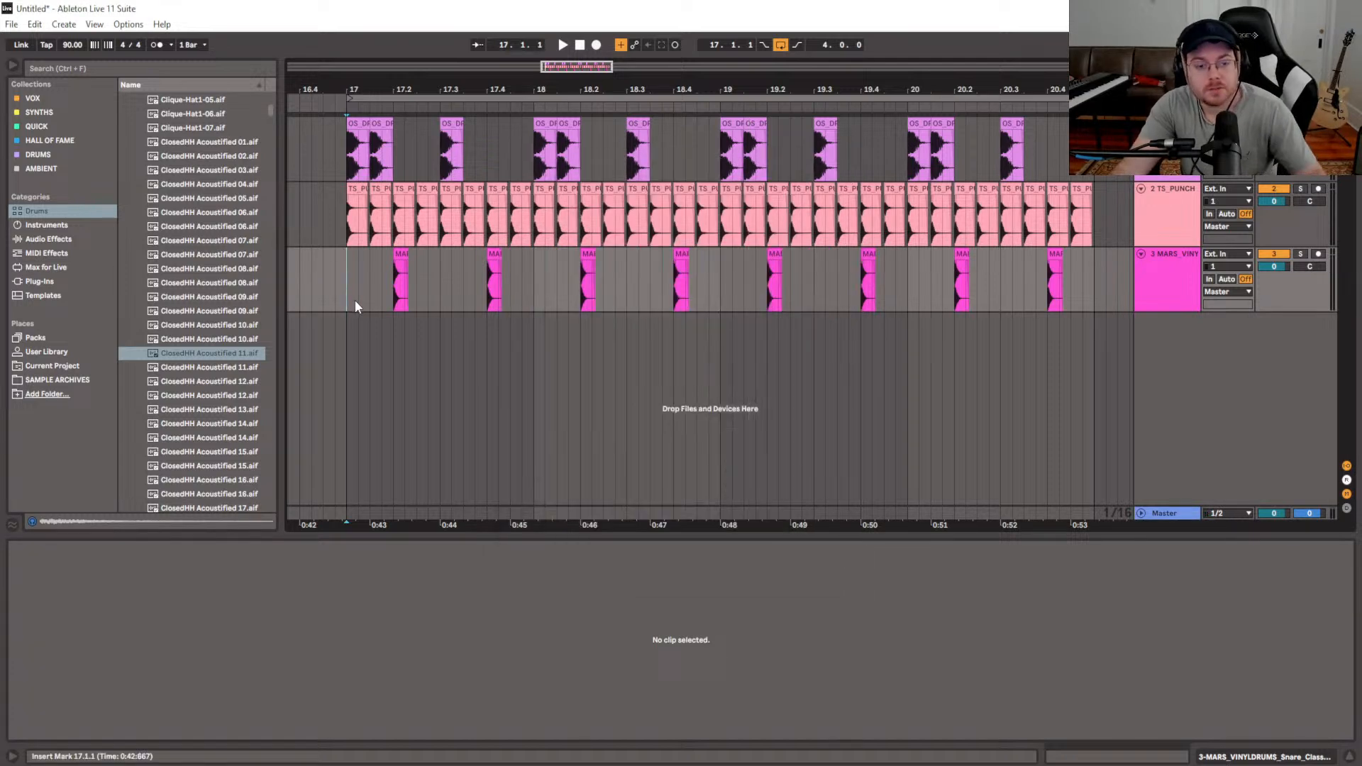
Play the four-bar beat again from bar 17 through the new audio device
{"action": "key", "text": "space"}
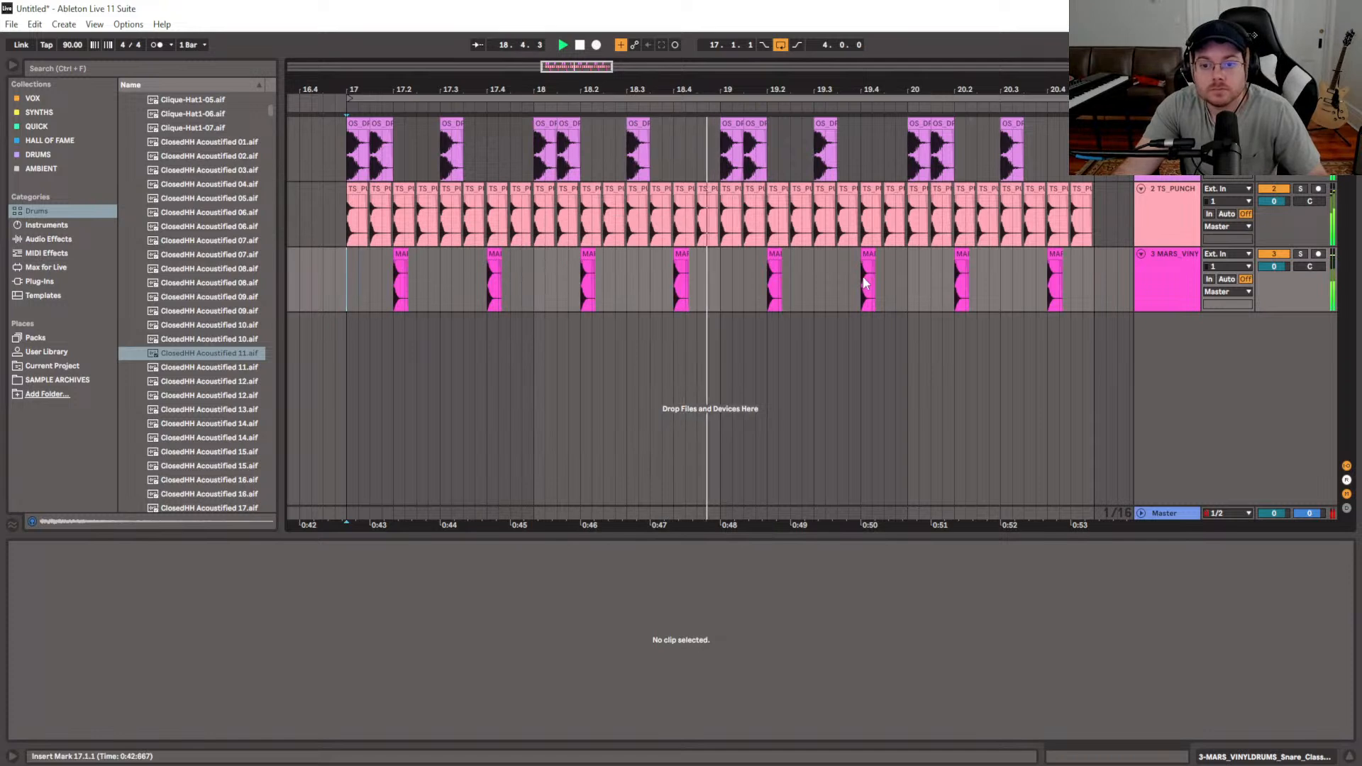
{"action": "scroll", "coordinate": [864, 283], "scroll_direction": "right", "scroll_amount": 1}
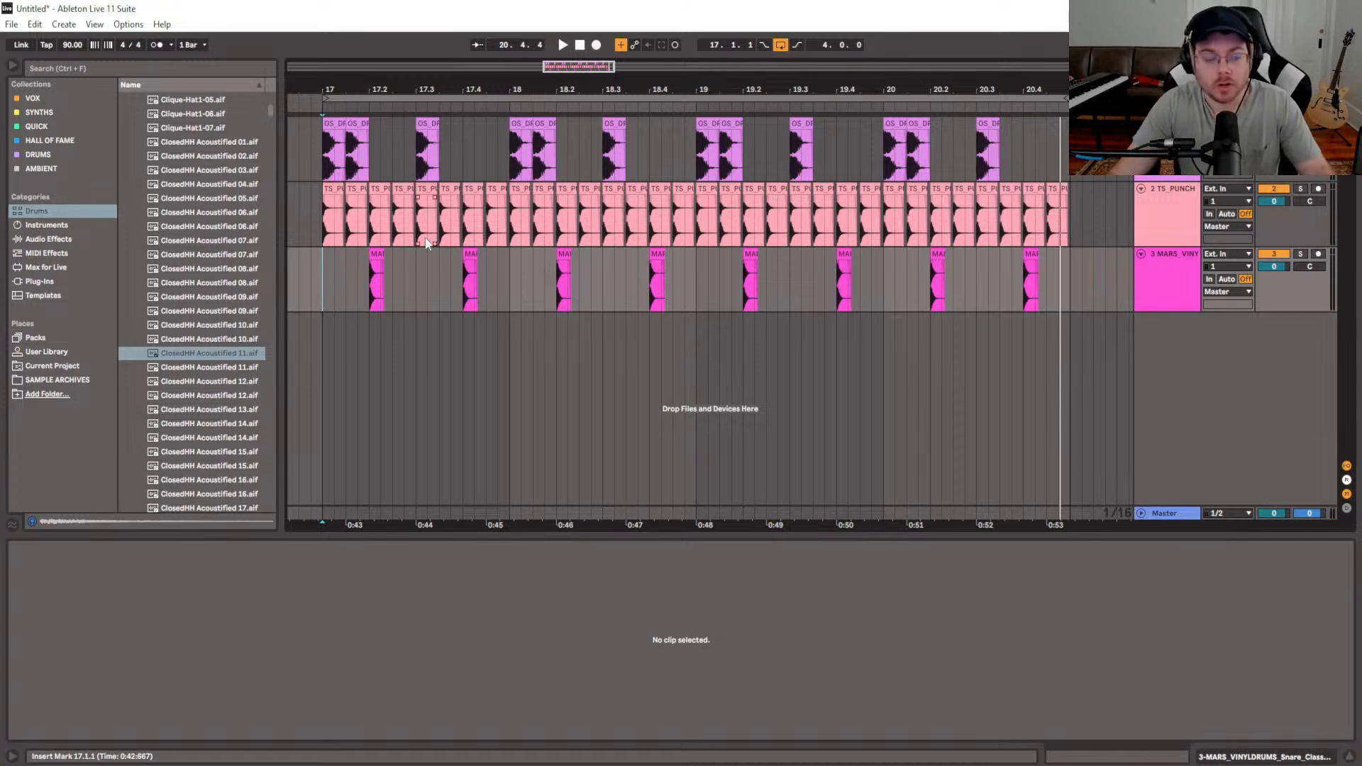
{"action": "left_click", "coordinate": [330, 169]}
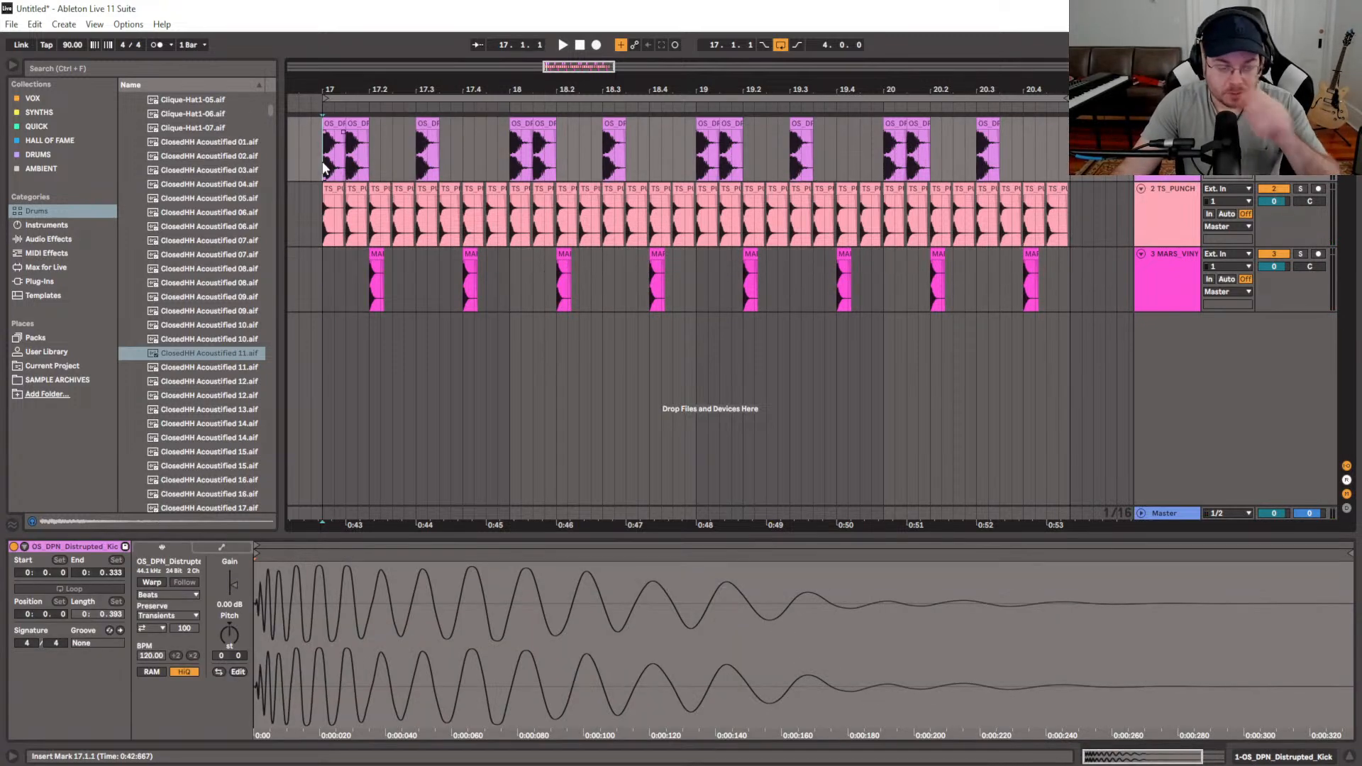
Find Pro-Q 3 in the QUICK collection and add it to the hi-hat track
{"action": "left_click", "coordinate": [42, 282]}
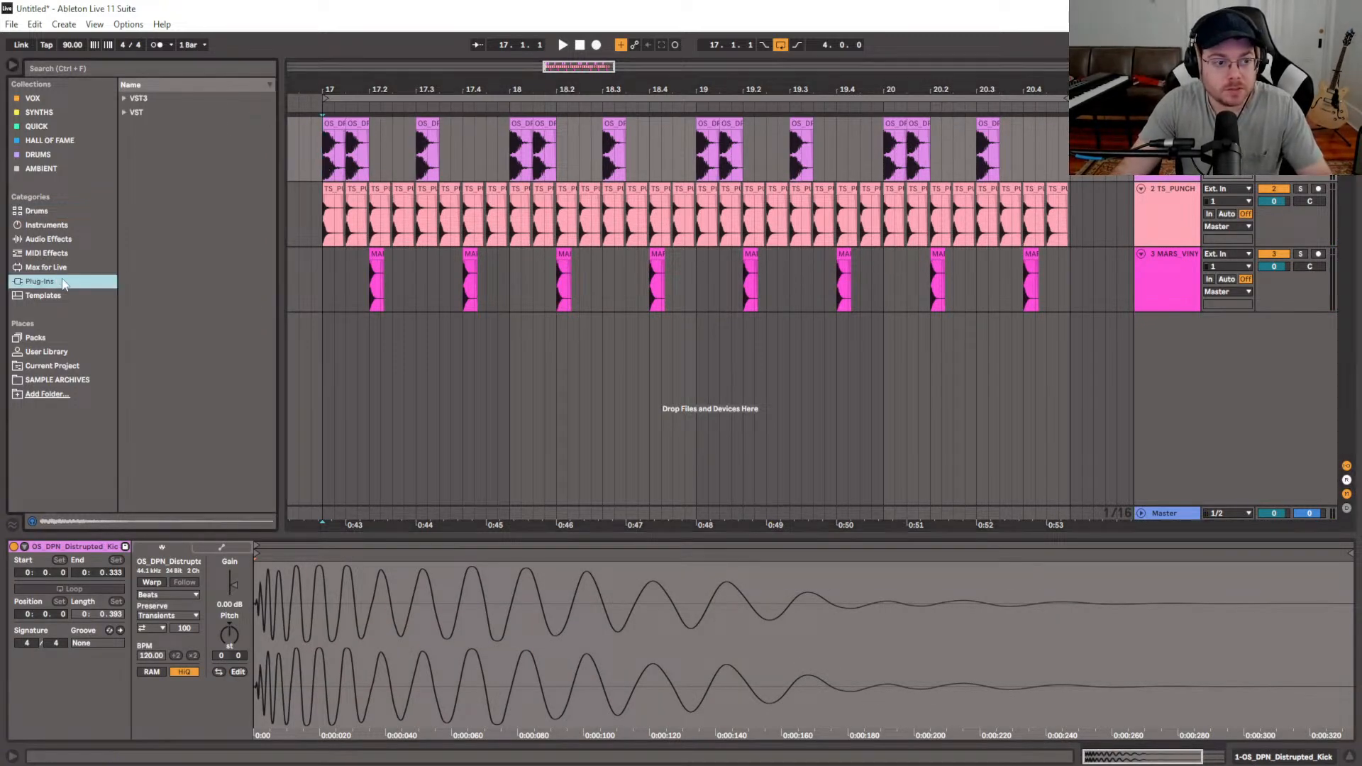
{"action": "left_click", "coordinate": [37, 126]}
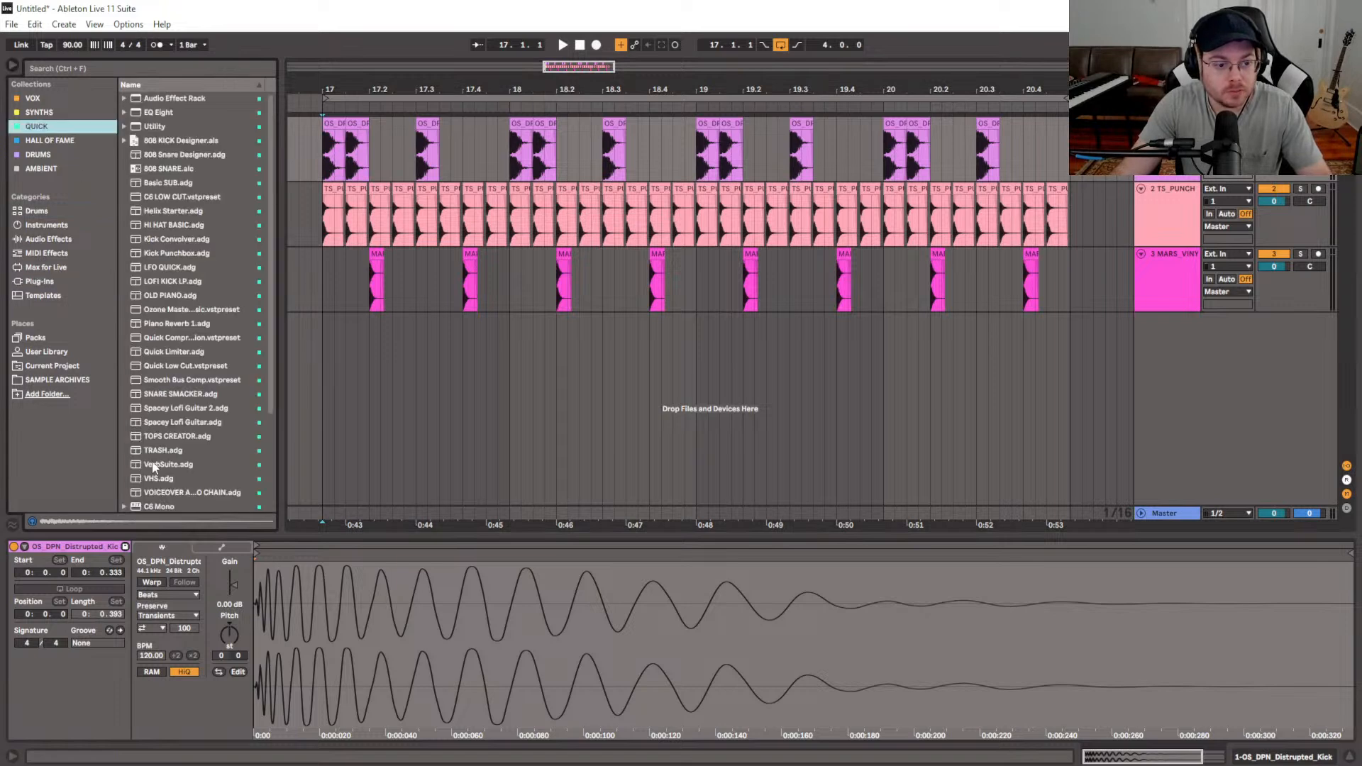
{"action": "scroll", "coordinate": [184, 426], "scroll_direction": "down", "scroll_amount": 3}
{"action": "left_click", "coordinate": [215, 418]}
{"action": "left_click_drag", "start_coordinate": [178, 425], "coordinate": [399, 233]}
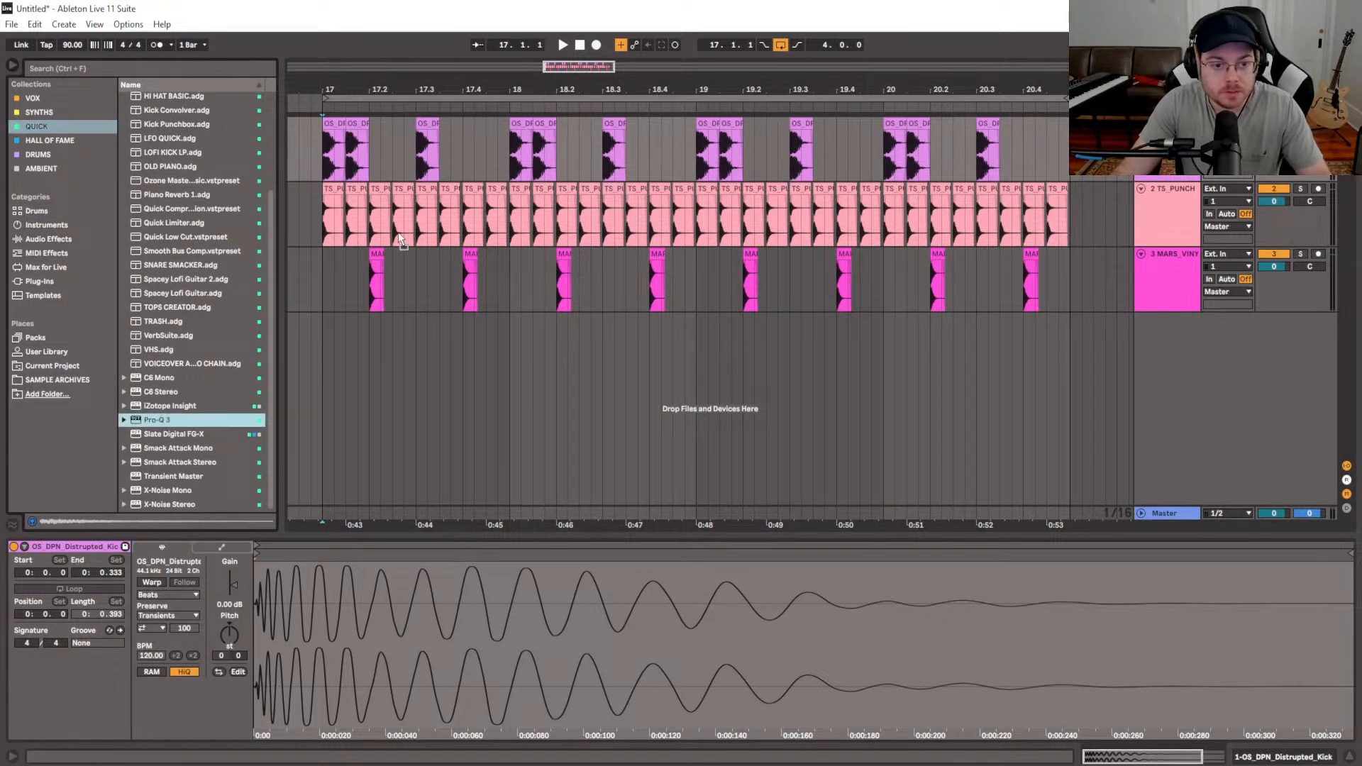
Filter the hi-hats with a 12 dB/oct band pass centred at about 1500 Hz while the beat plays
{"action": "key", "text": "space"}
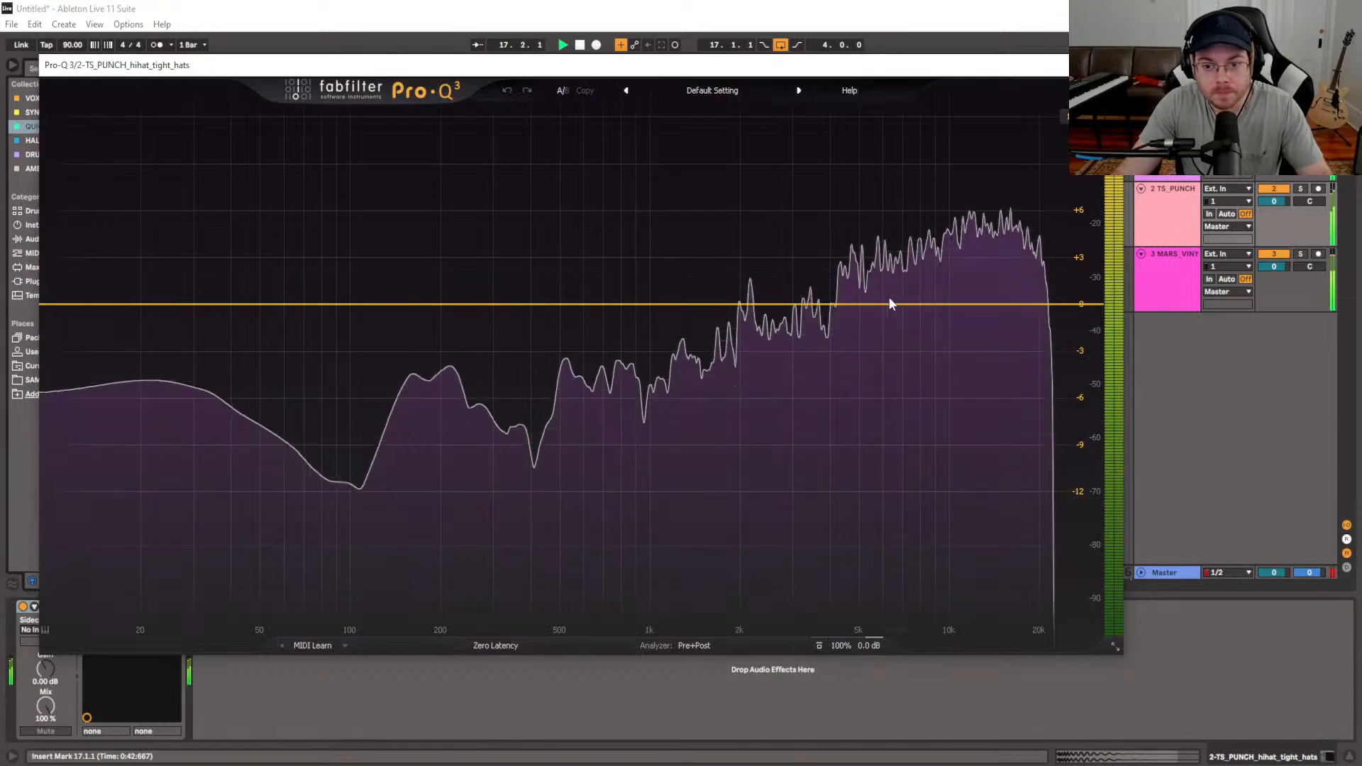
{"action": "left_click", "coordinate": [813, 306]}
{"action": "left_click", "coordinate": [688, 570]}
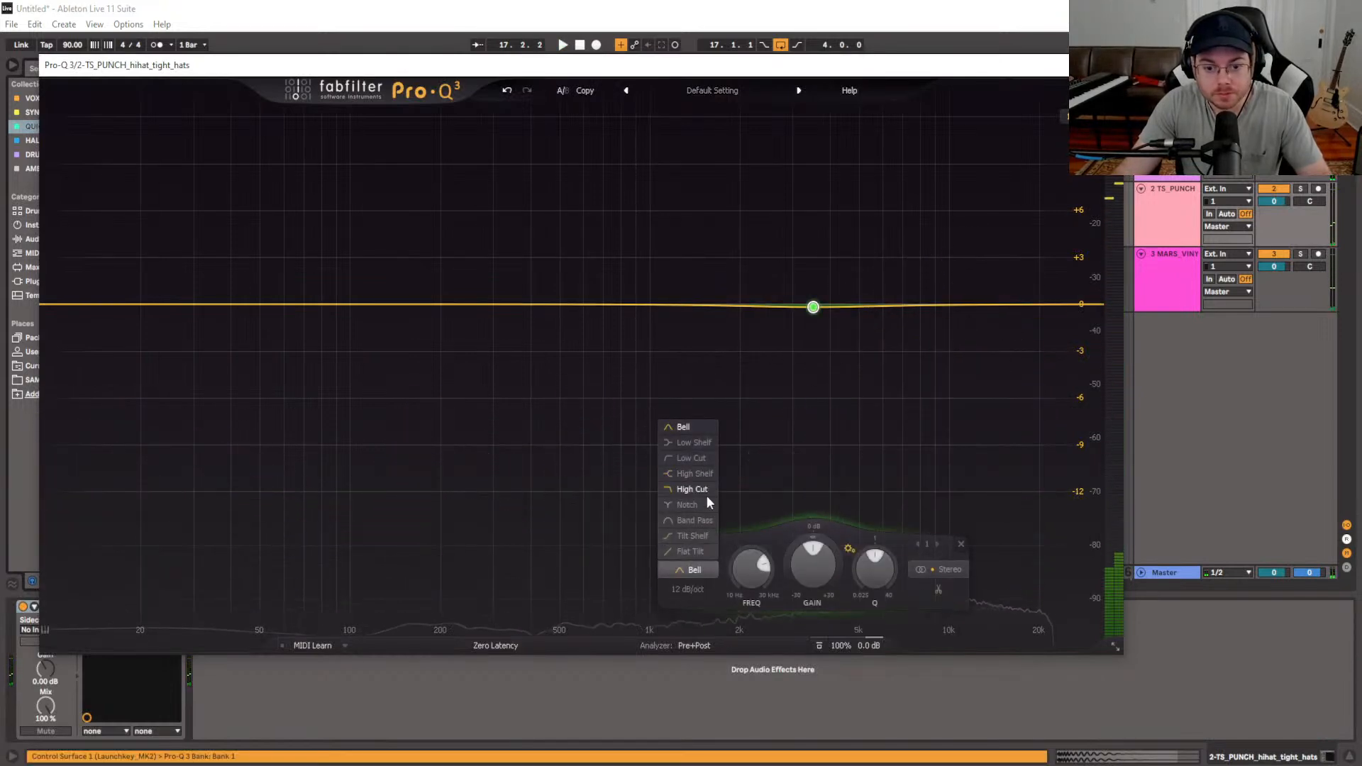
{"action": "left_click", "coordinate": [708, 520]}
{"action": "left_click_drag", "start_coordinate": [813, 313], "coordinate": [701, 275]}
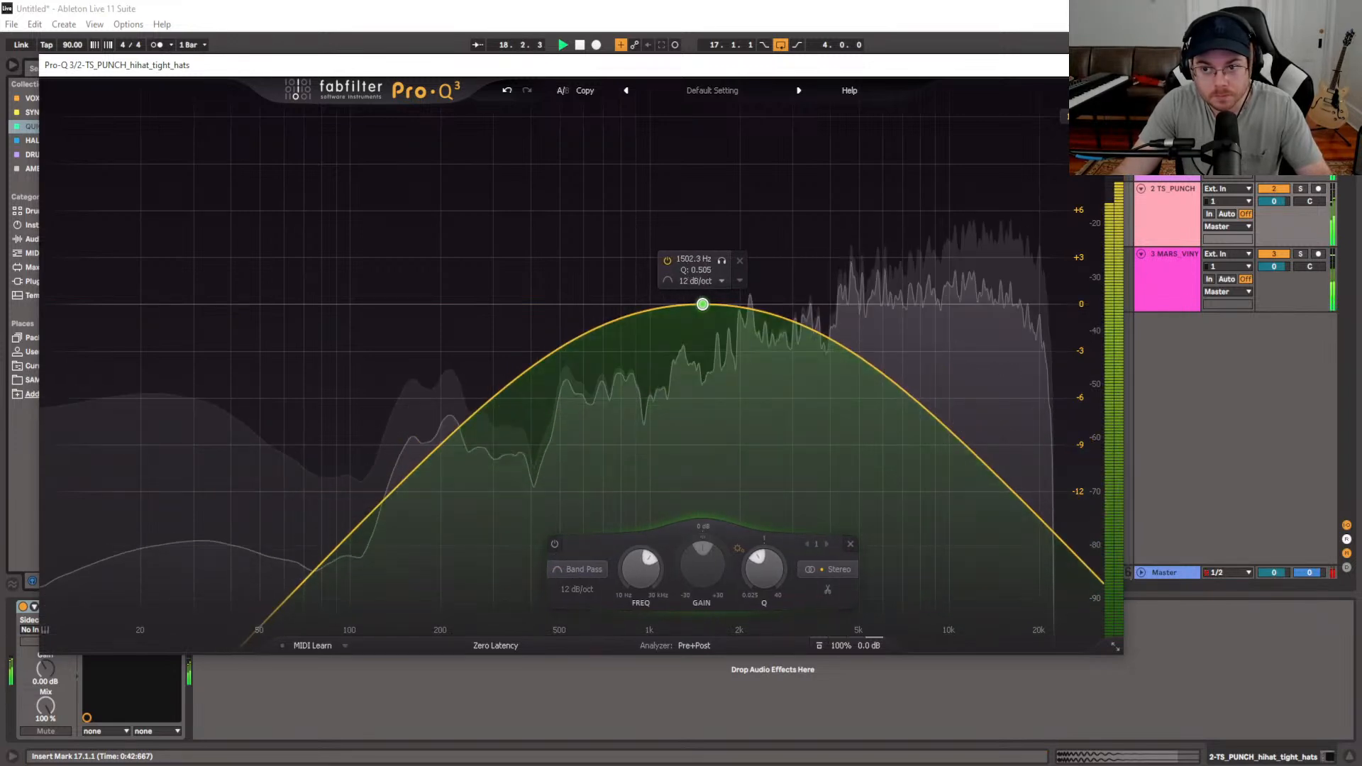
{"action": "left_click", "coordinate": [1107, 65]}
{"action": "left_click", "coordinate": [506, 164]}
{"action": "key", "text": "space"}
Add Pro-Q 3 to the snare track and boost about 0.85 dB at about 248 Hz during playback
{"action": "left_click", "coordinate": [1181, 285]}
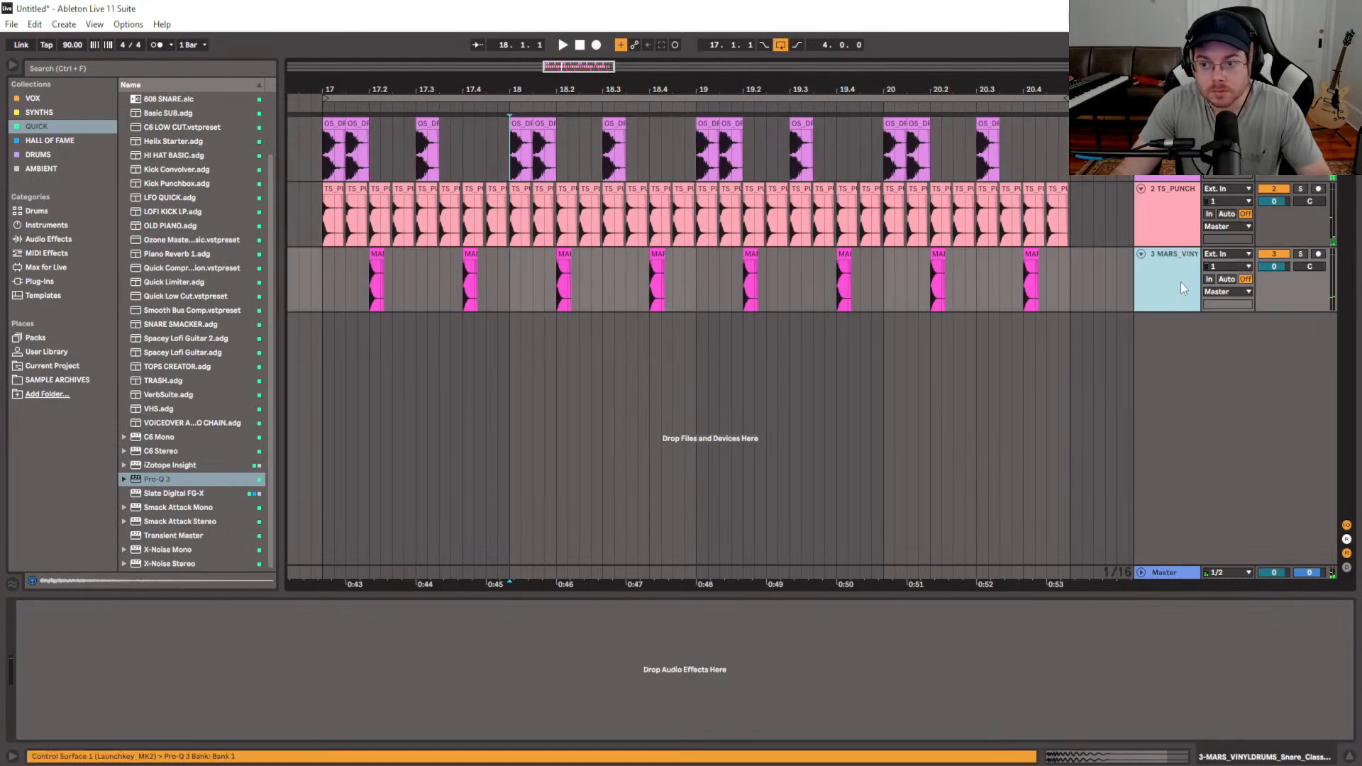
{"action": "left_click_drag", "start_coordinate": [188, 480], "coordinate": [370, 381]}
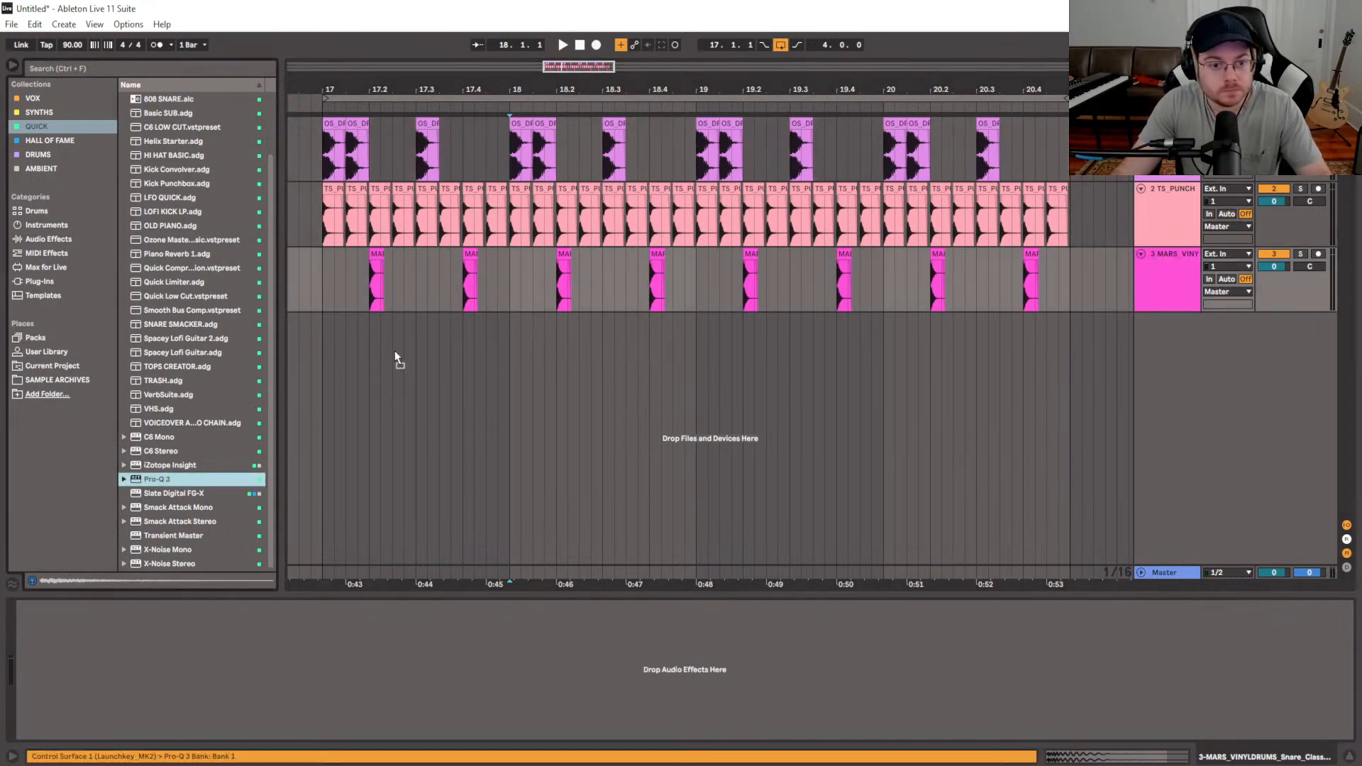
{"action": "key", "text": "space"}
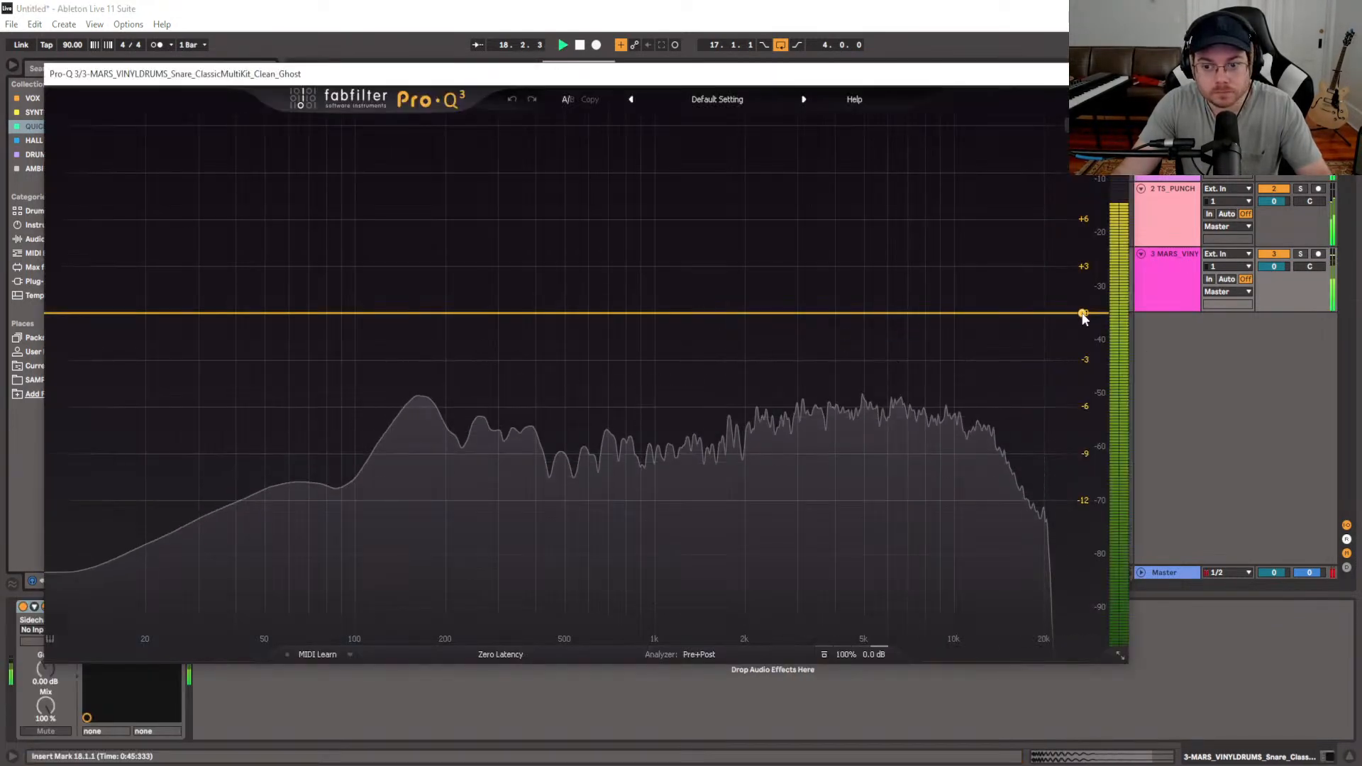
{"action": "left_click_drag", "start_coordinate": [468, 313], "coordinate": [473, 300]}
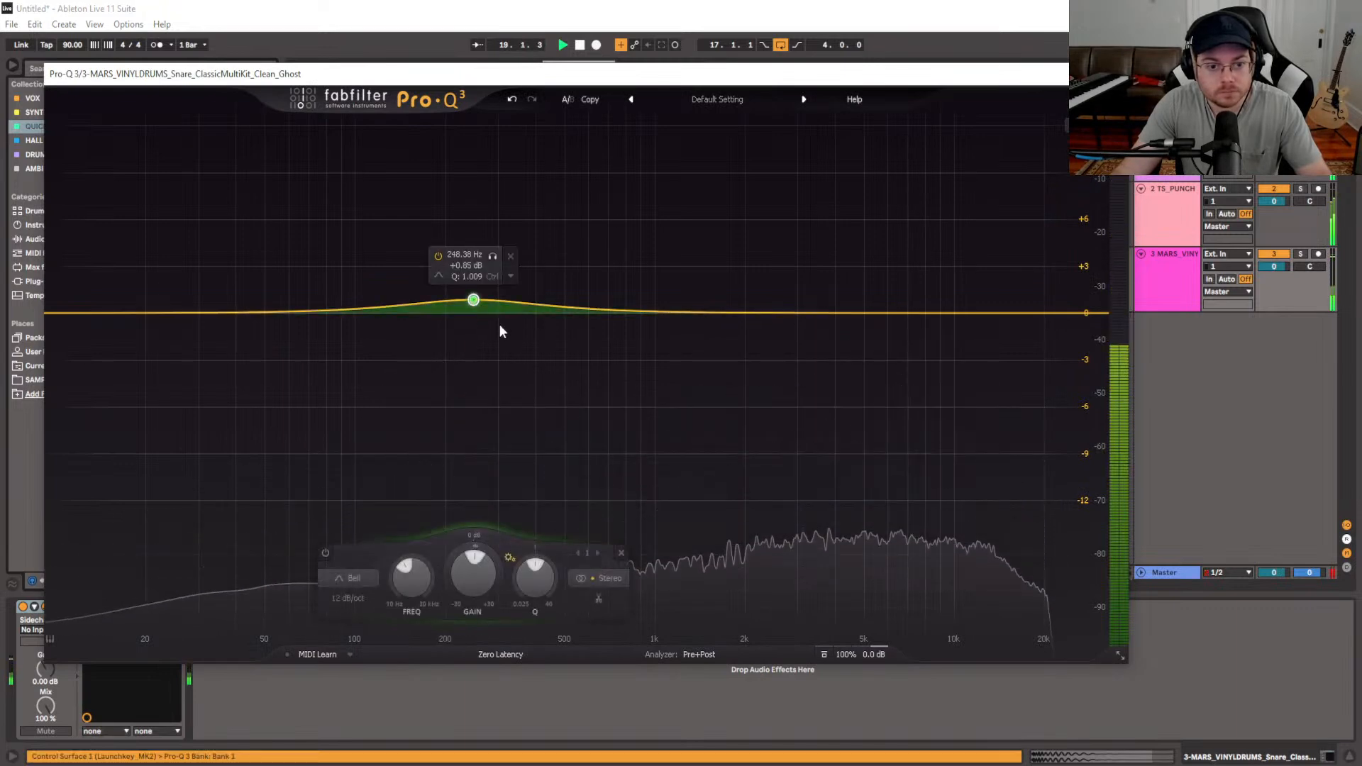
Give the snare EQ a low cut at about 12.6 Hz and a high shelf reducing about 7.1 dB at 8.2 kHz
{"action": "left_click_drag", "start_coordinate": [91, 313], "coordinate": [86, 325]}
{"action": "left_click", "coordinate": [89, 577]}
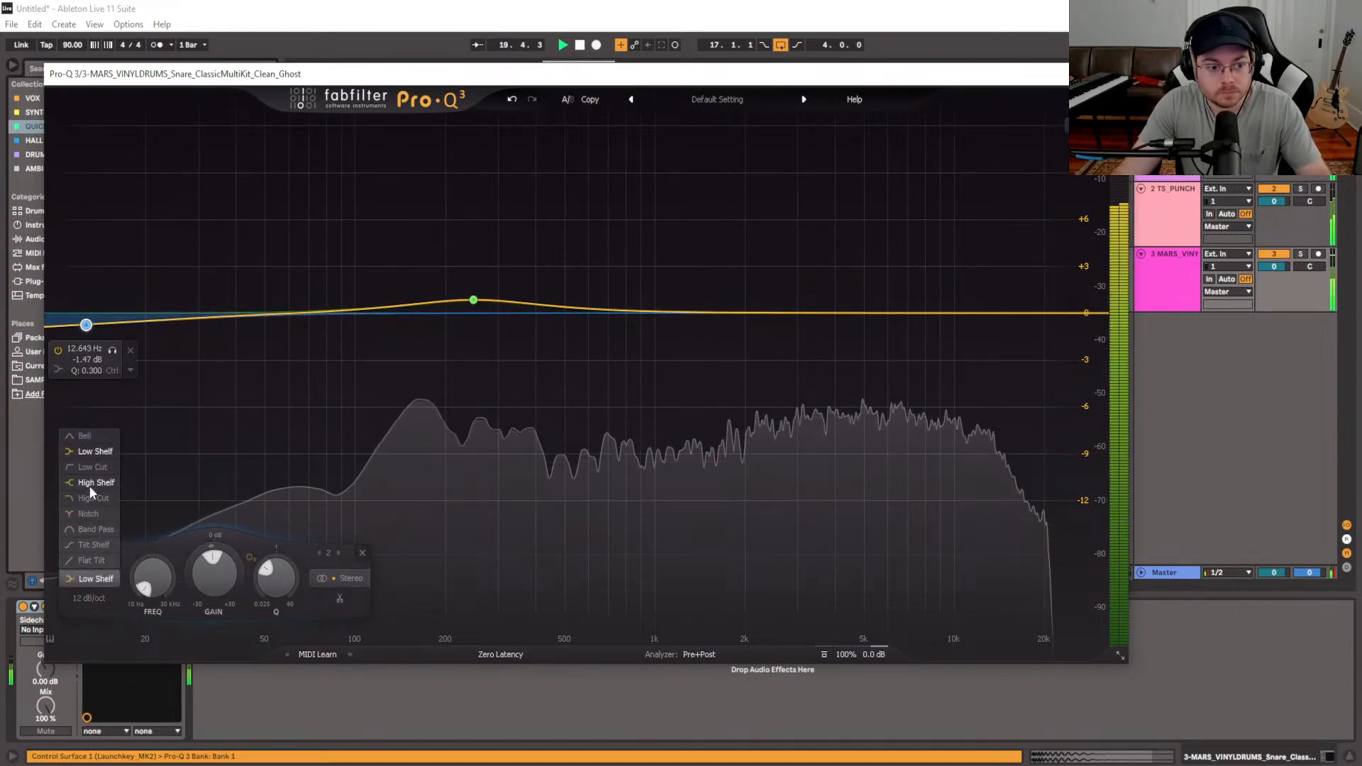
{"action": "left_click", "coordinate": [92, 469]}
{"action": "left_click_drag", "start_coordinate": [1092, 313], "coordinate": [1012, 344]}
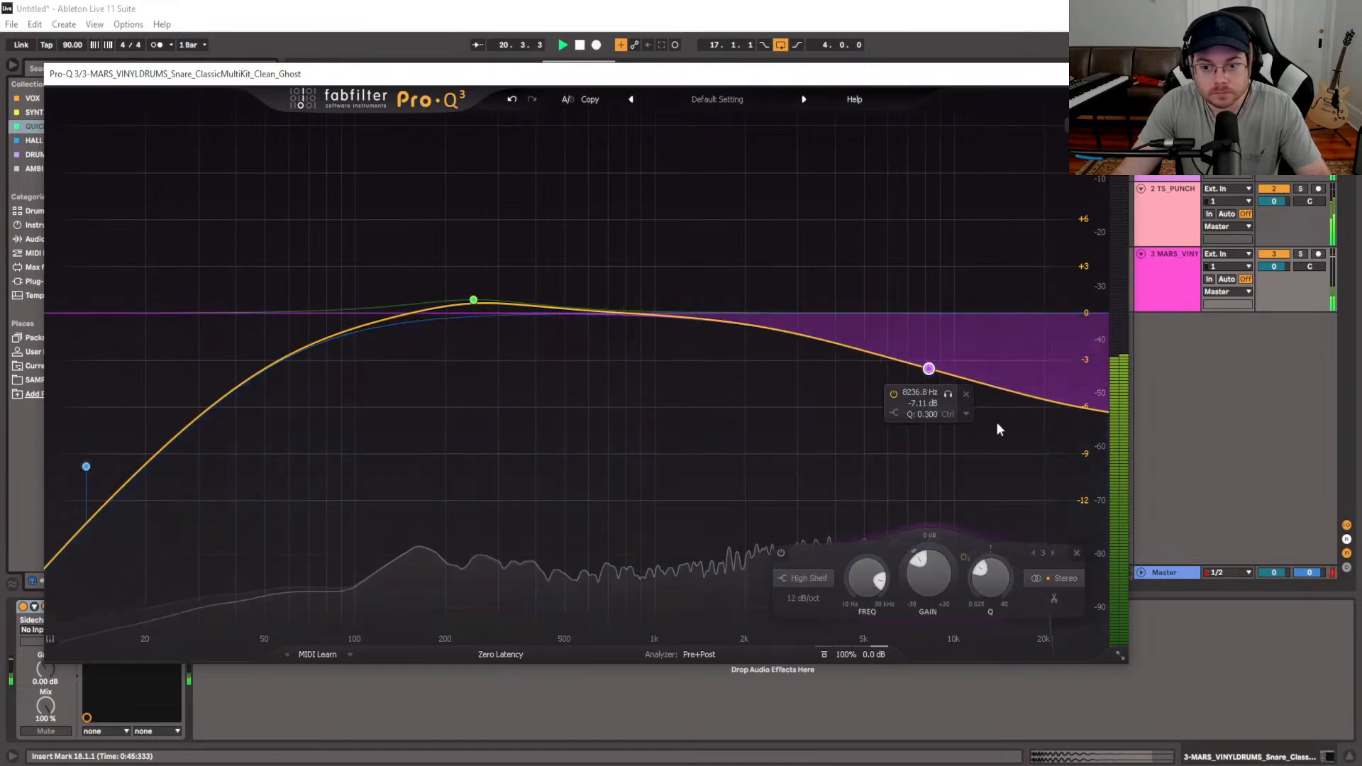
{"action": "left_click", "coordinate": [1118, 73]}
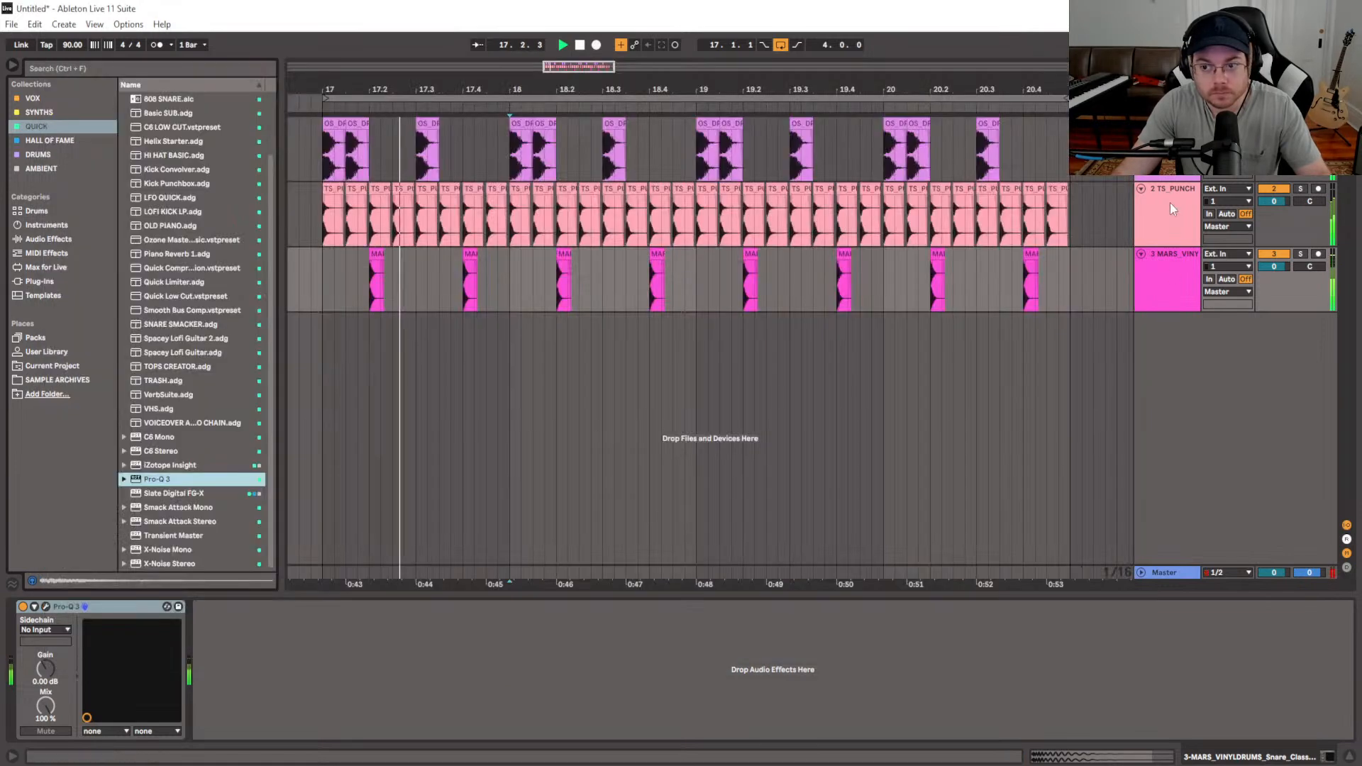
Add Pro-Q 3 to the kick track and apply a 12 dB/oct high cut at about 1045 Hz
{"action": "left_click", "coordinate": [1163, 163]}
{"action": "double_click", "coordinate": [177, 483]}
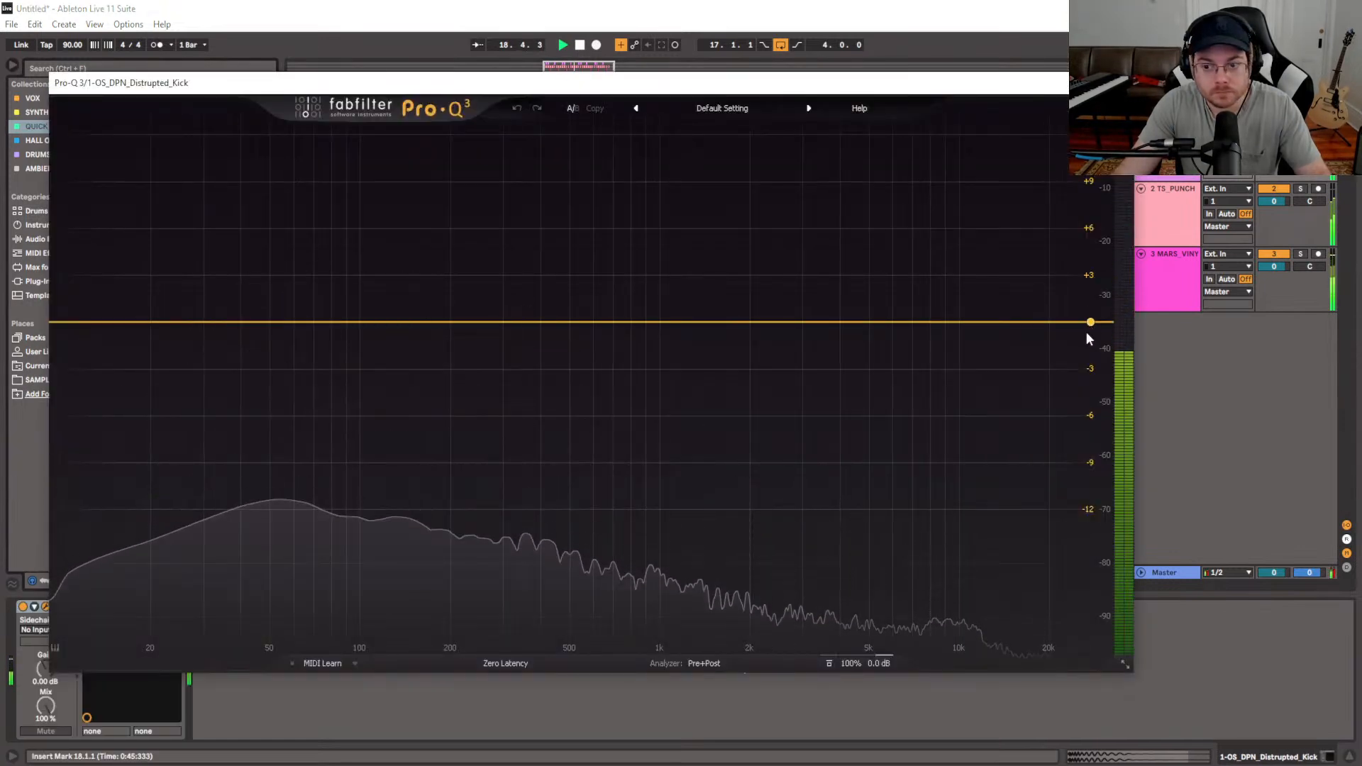
{"action": "left_click_drag", "start_coordinate": [1087, 327], "coordinate": [1013, 357]}
{"action": "left_click", "coordinate": [823, 587]}
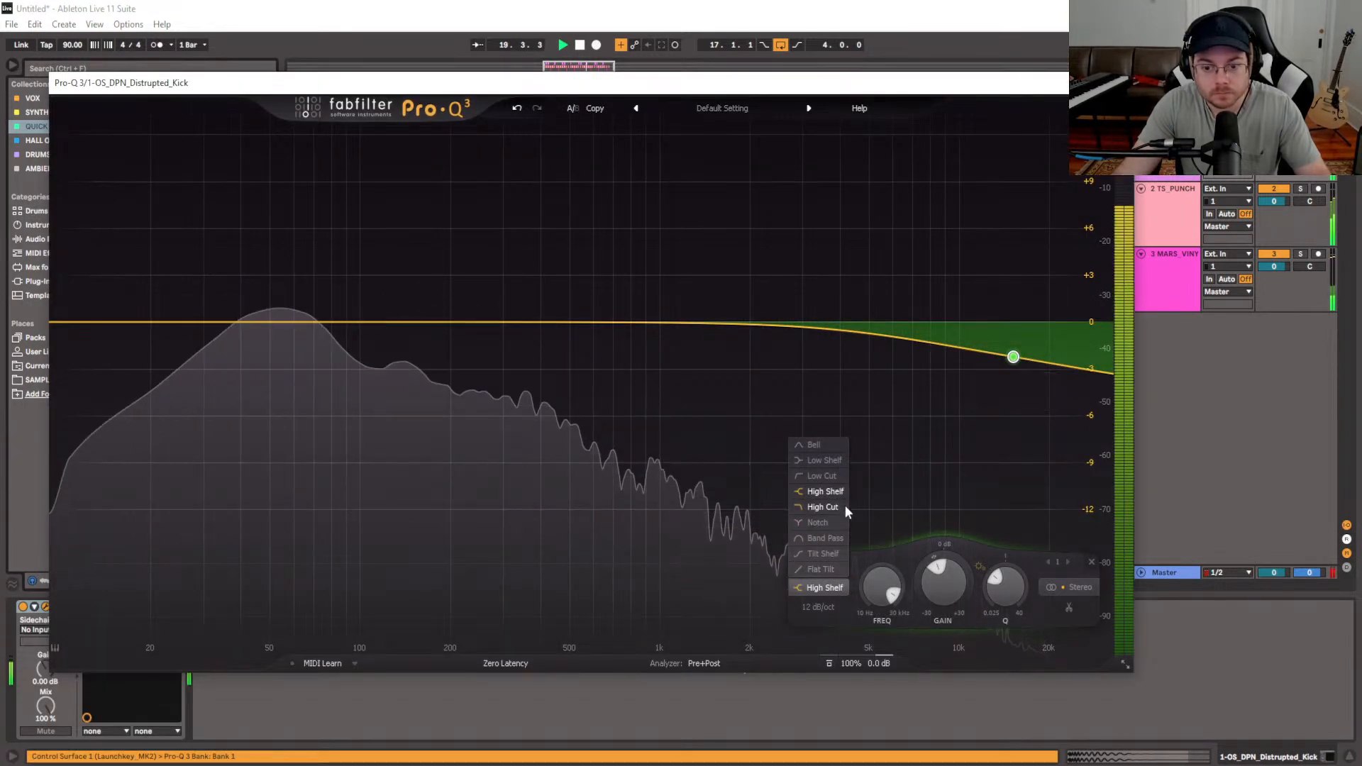
{"action": "left_click", "coordinate": [844, 506]}
{"action": "left_click_drag", "start_coordinate": [1016, 469], "coordinate": [666, 376]}
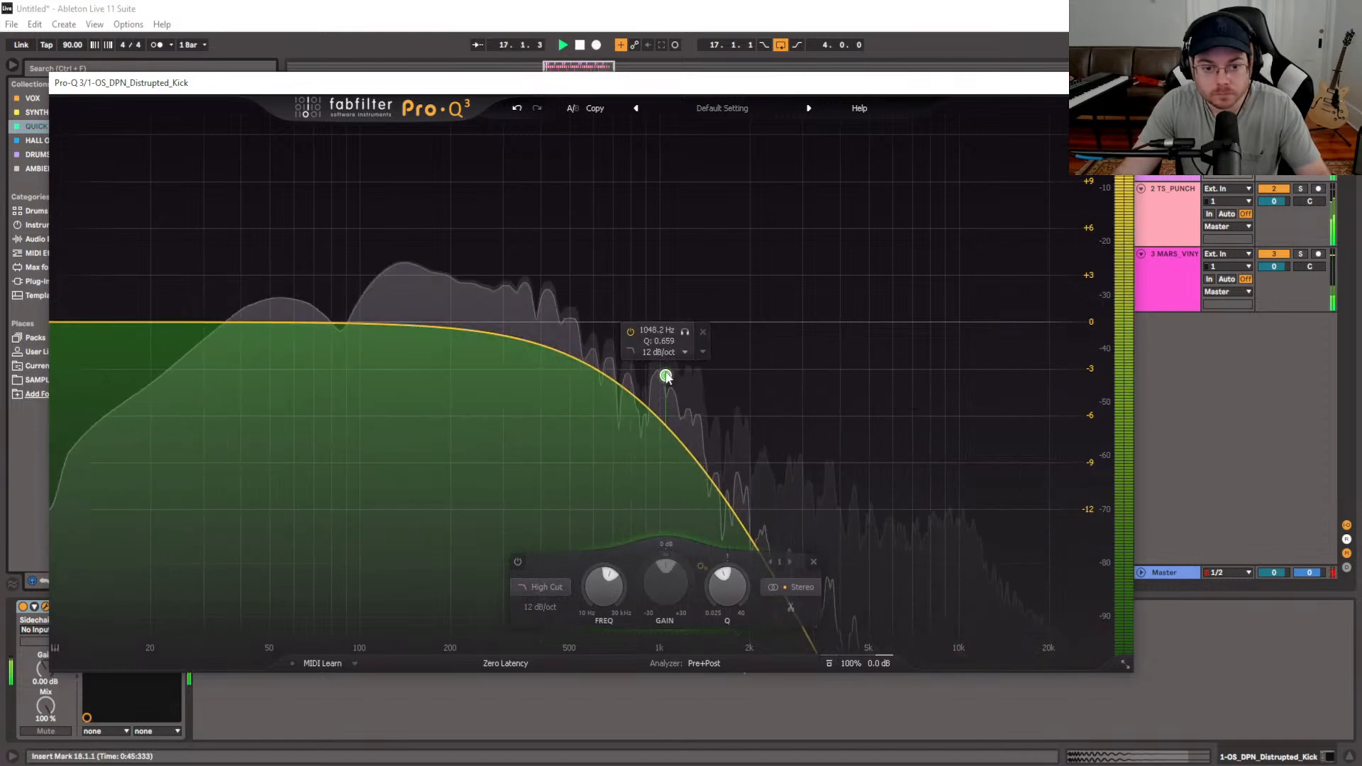
{"action": "left_click", "coordinate": [1123, 82]}
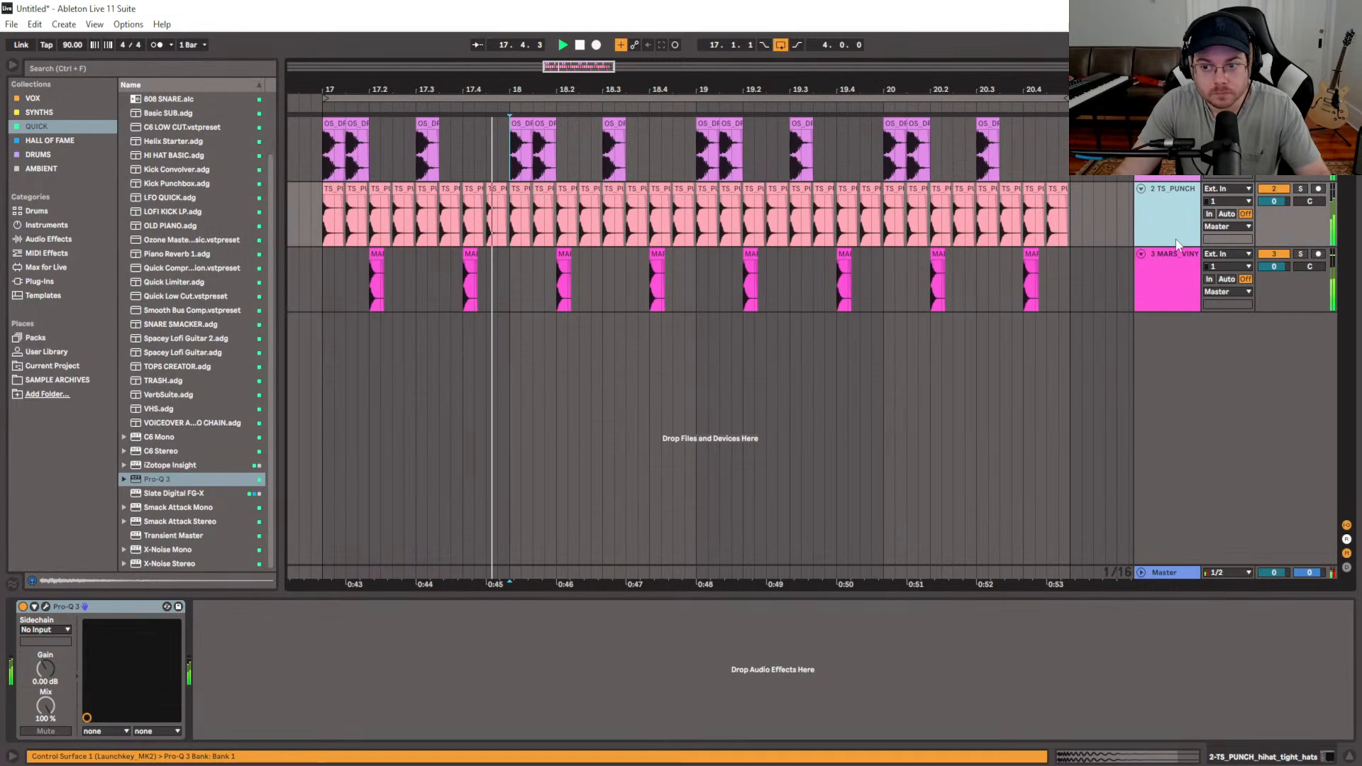
Freeze and flatten the kick, hi-hat and snare tracks together
{"action": "right_click", "coordinate": [1189, 298]}
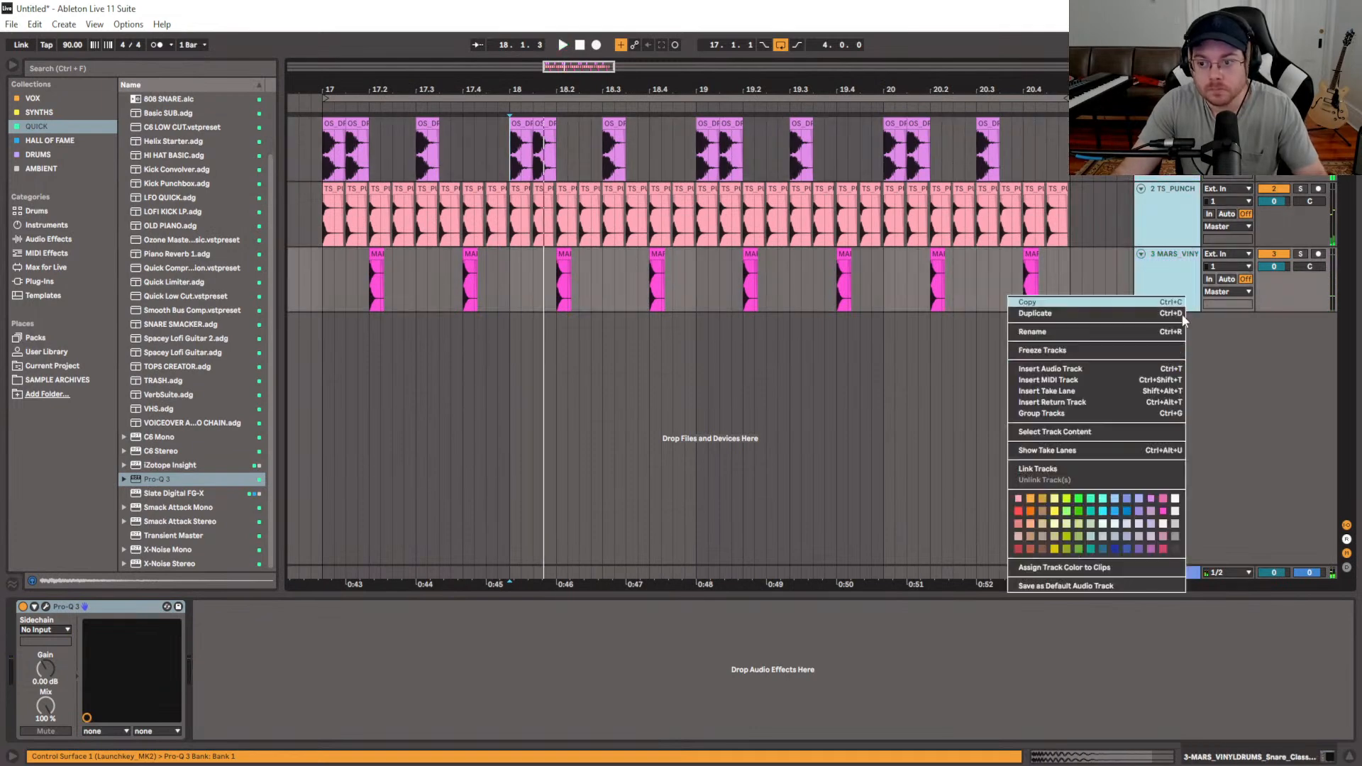
{"action": "left_click", "coordinate": [1122, 352]}
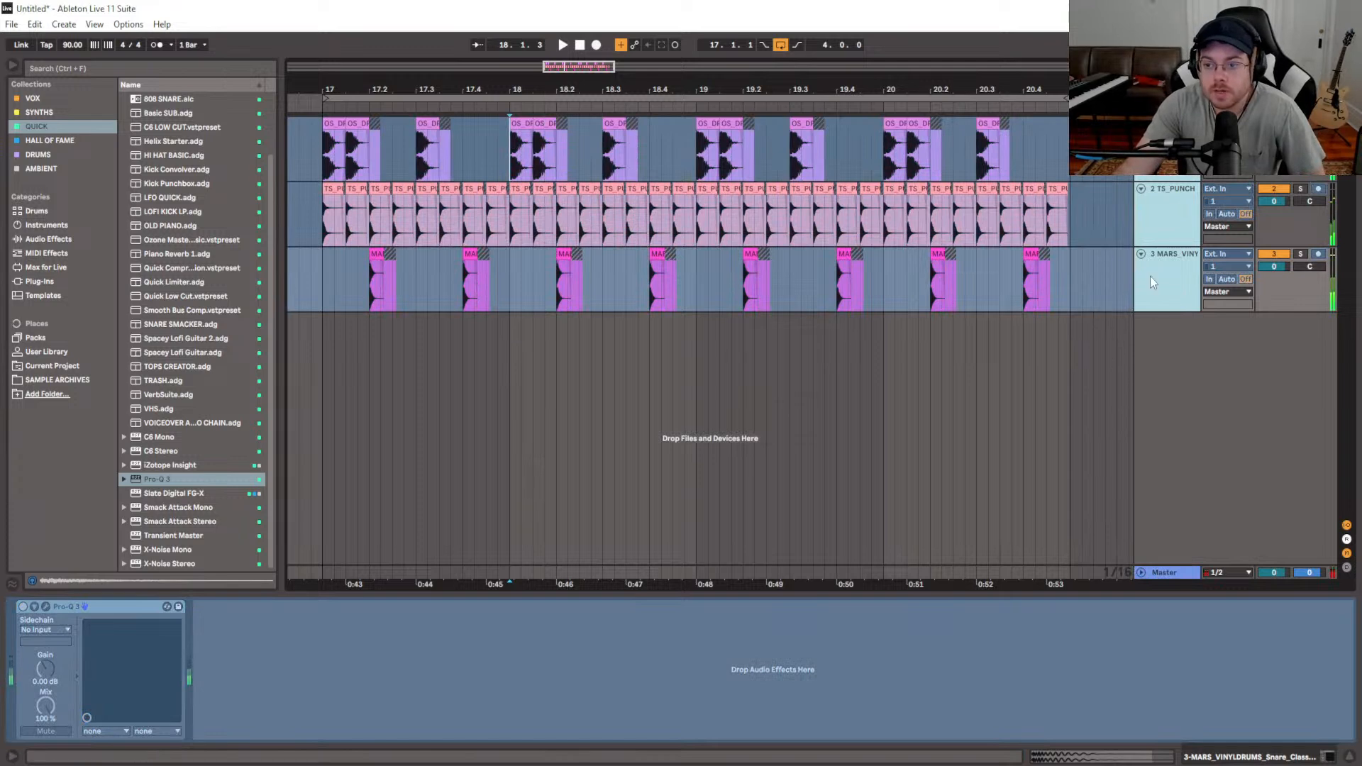
{"action": "right_click", "coordinate": [1151, 276]}
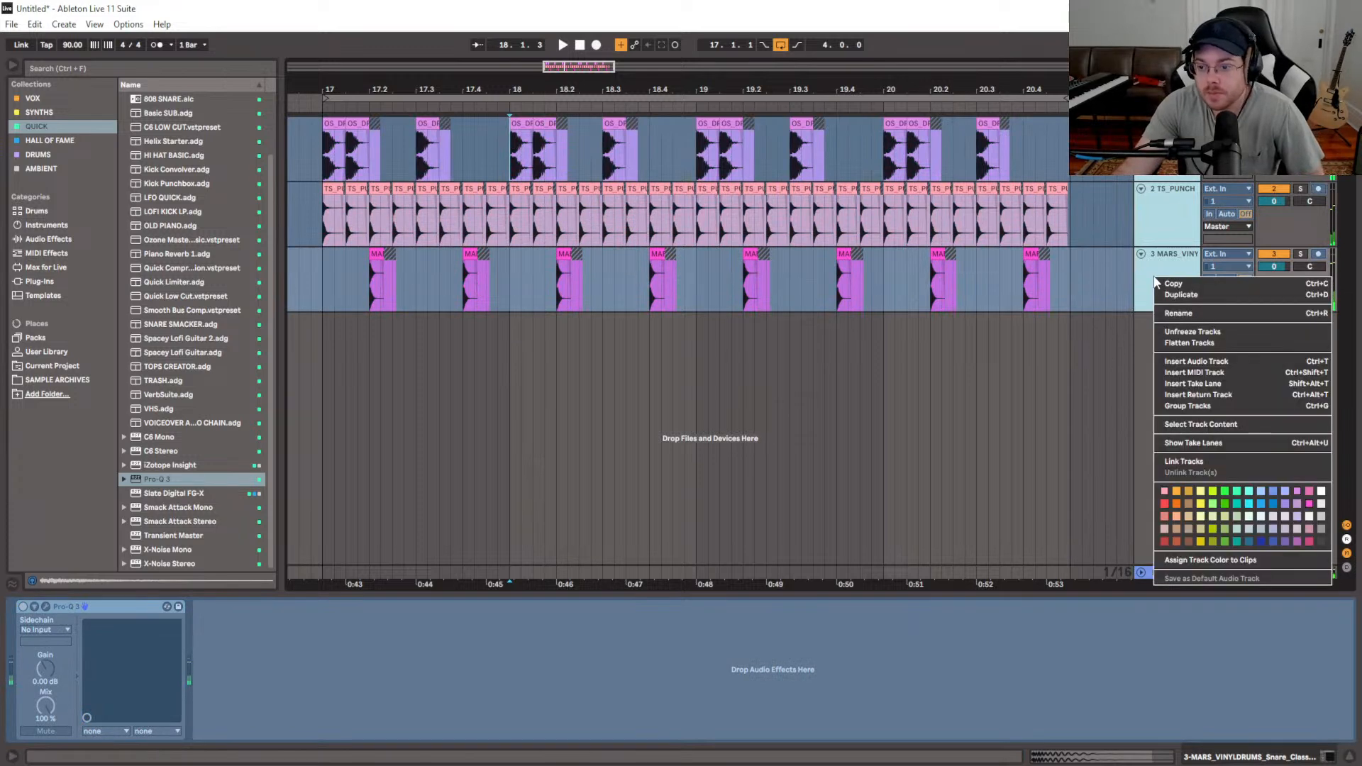
{"action": "left_click", "coordinate": [1173, 346]}
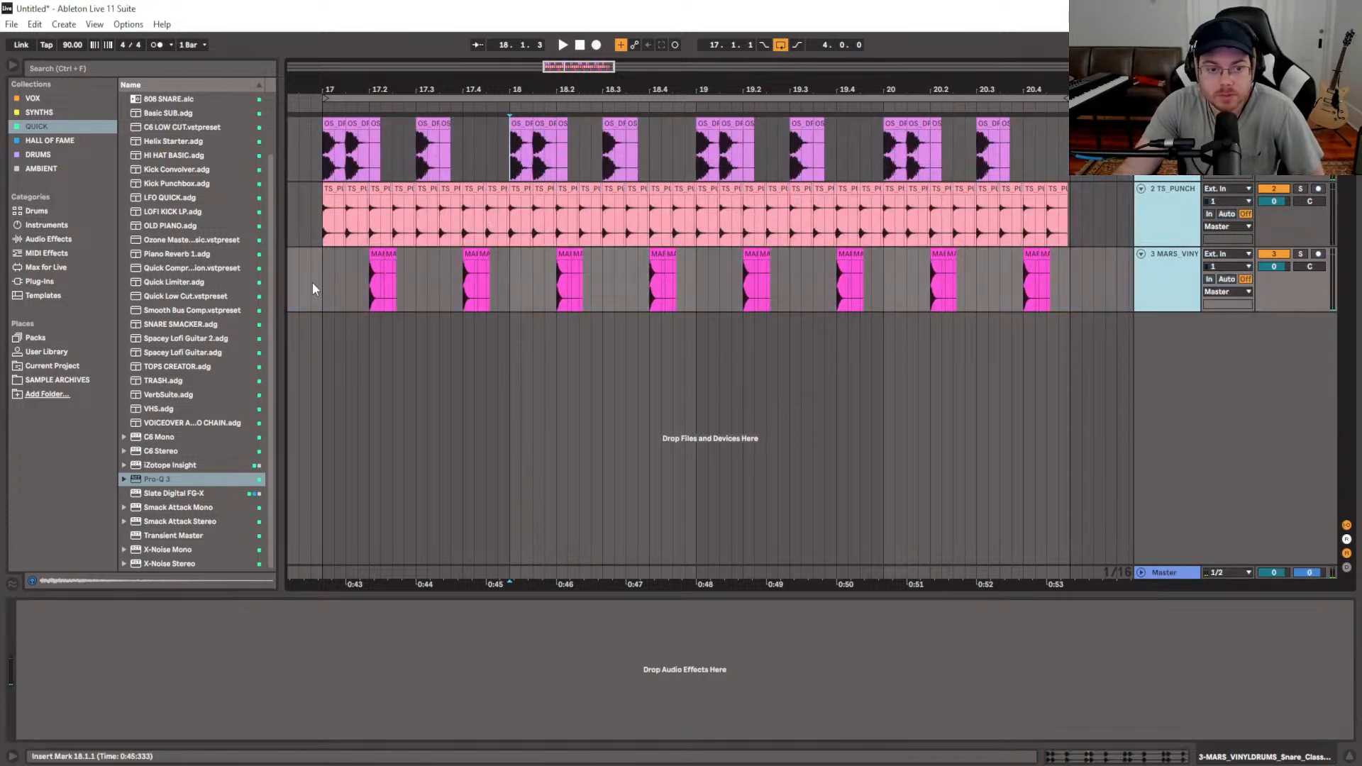
Play the flattened drum beat from bar 17
{"action": "left_click", "coordinate": [344, 224]}
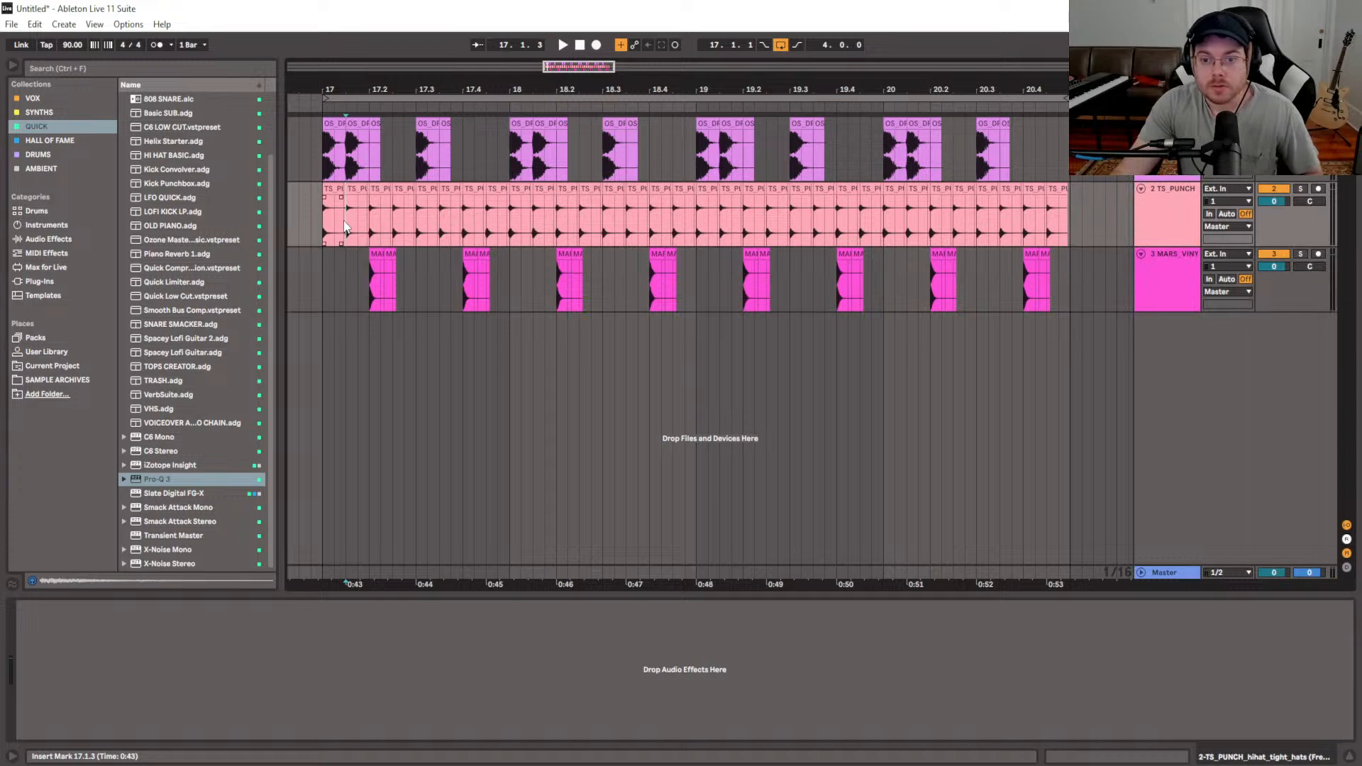
{"action": "left_click", "coordinate": [321, 295]}
{"action": "key", "text": "space"}
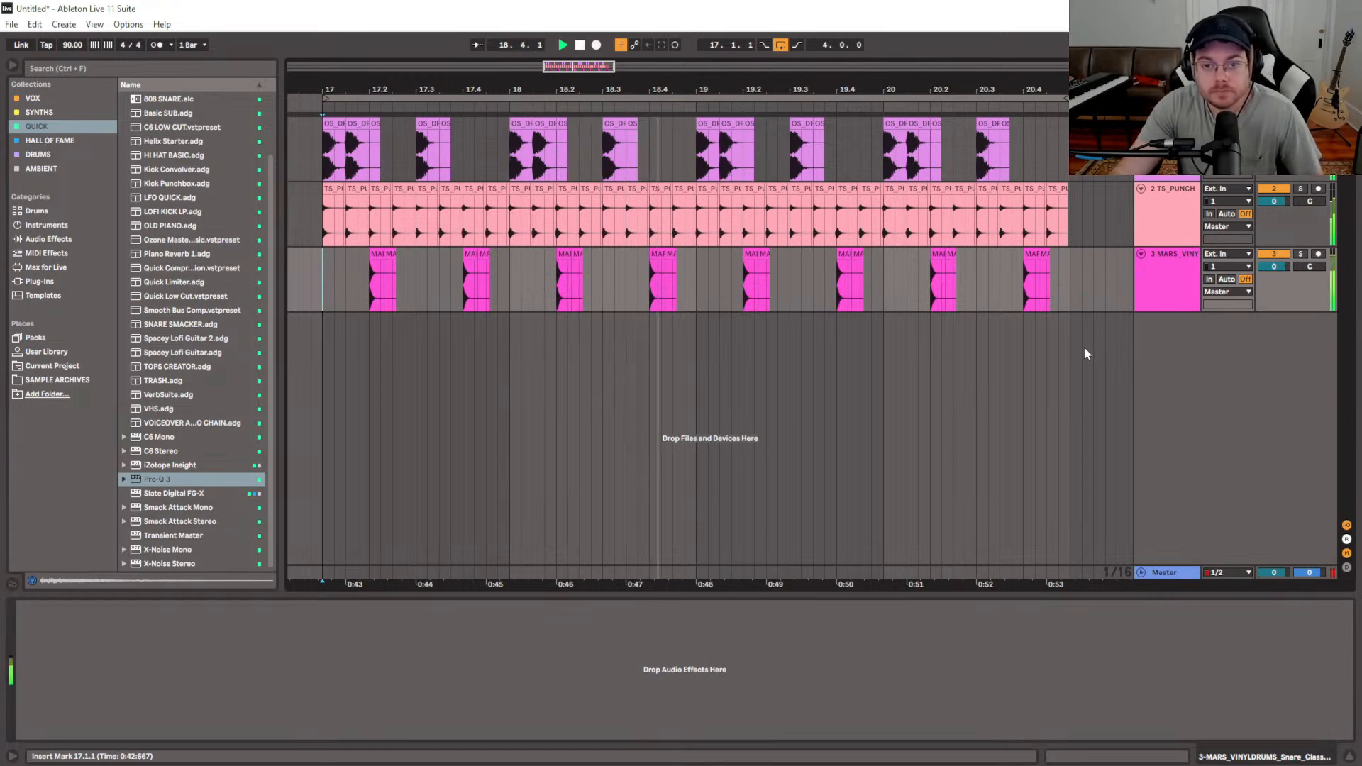
{"action": "left_click", "coordinate": [907, 283]}
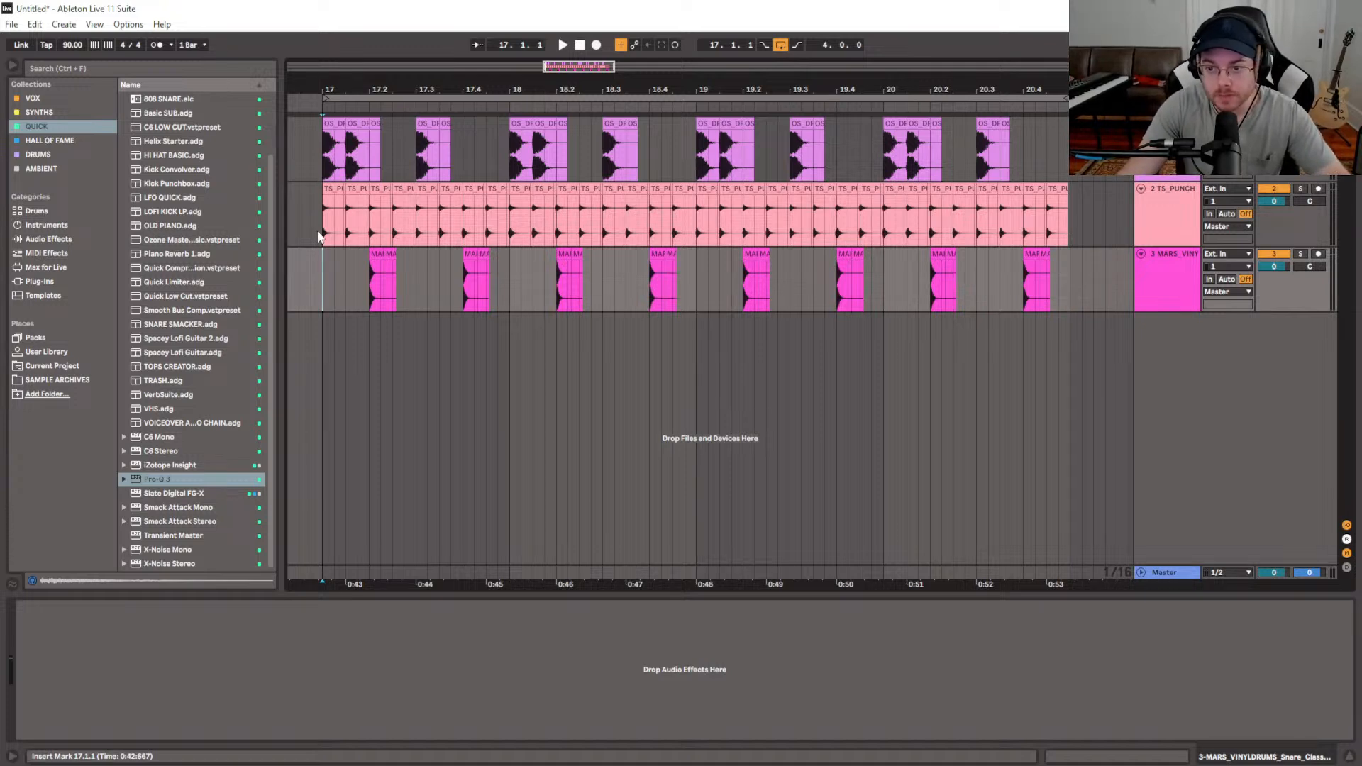
Select all hi-hat clips from bar 17 to bar 21, turn off grid snapping and shift them slightly late
{"action": "scroll", "coordinate": [319, 226], "scroll_direction": "up", "scroll_amount": 2}
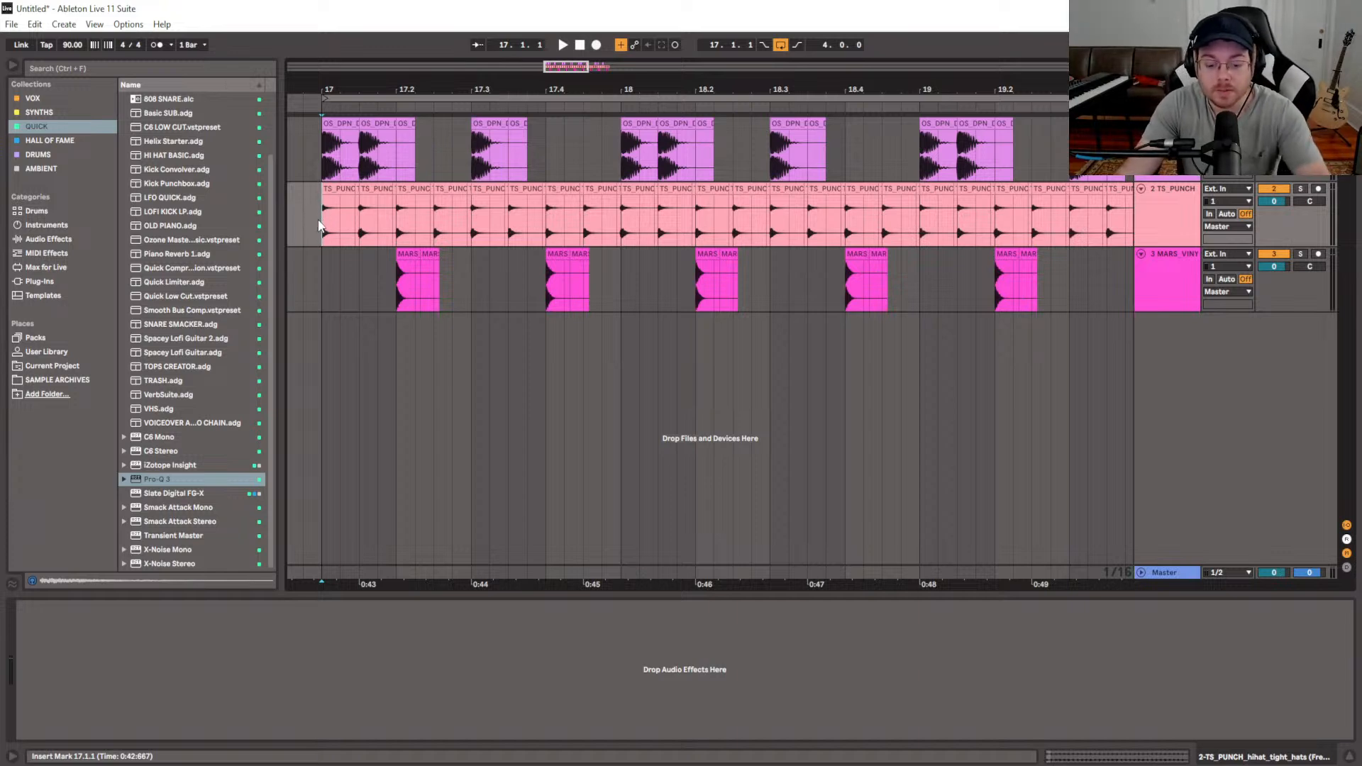
{"action": "scroll", "coordinate": [319, 225], "scroll_direction": "down", "scroll_amount": 3}
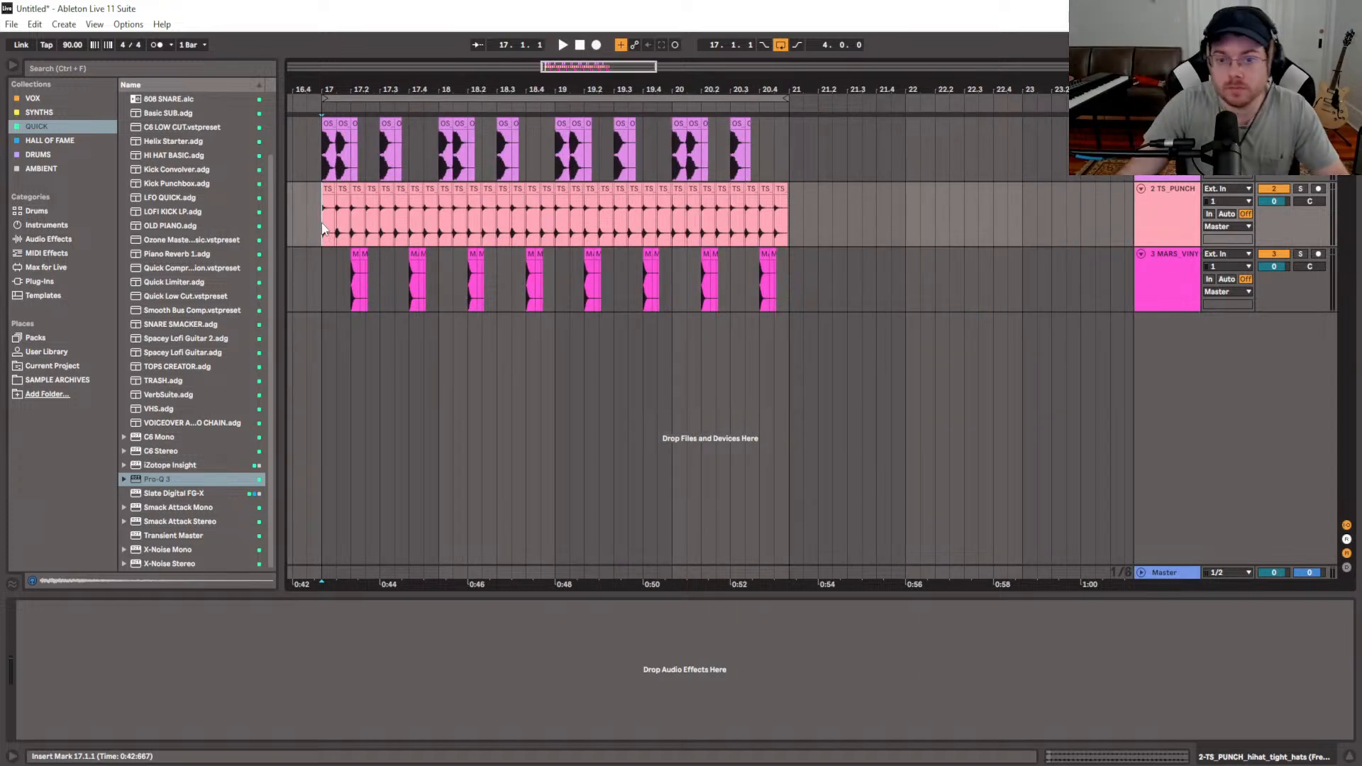
{"action": "left_click_drag", "start_coordinate": [321, 227], "coordinate": [781, 224]}
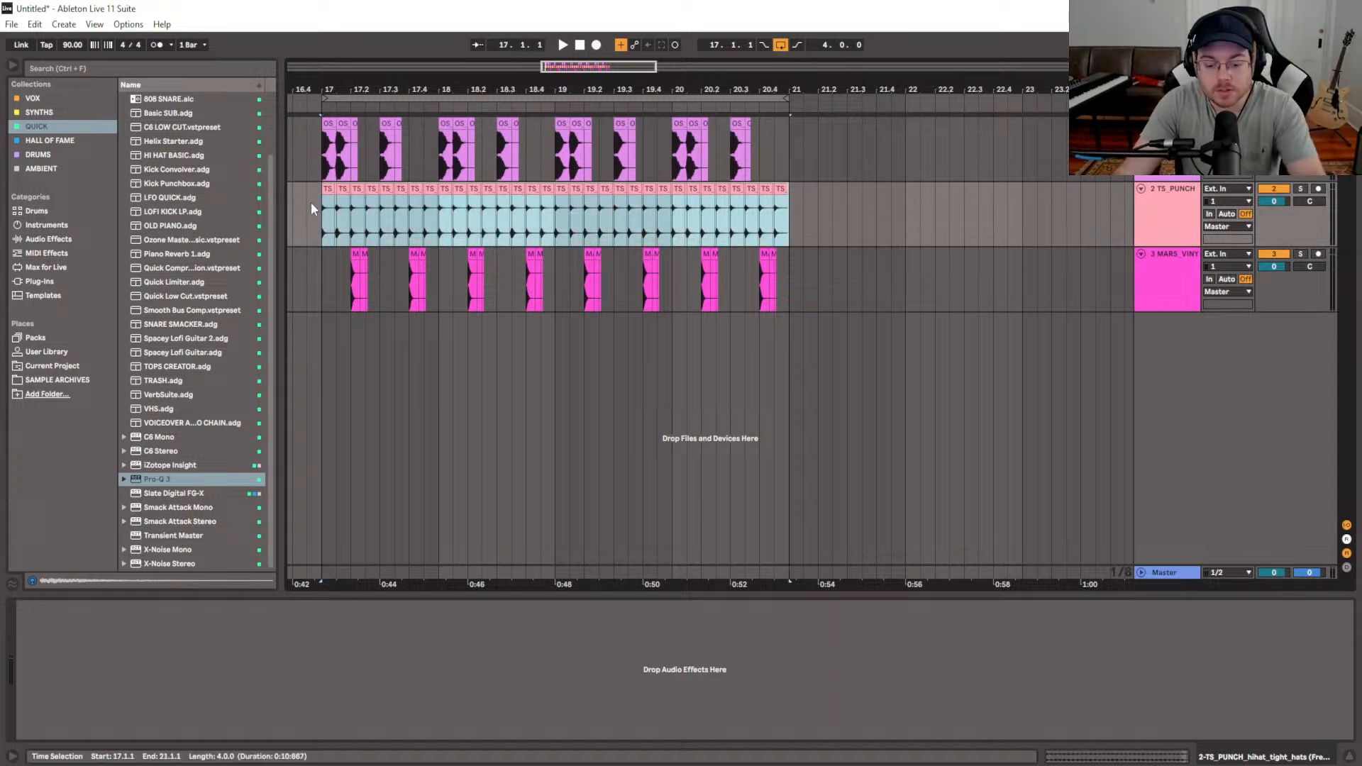
{"action": "scroll", "coordinate": [310, 202], "scroll_direction": "up", "scroll_amount": 8}
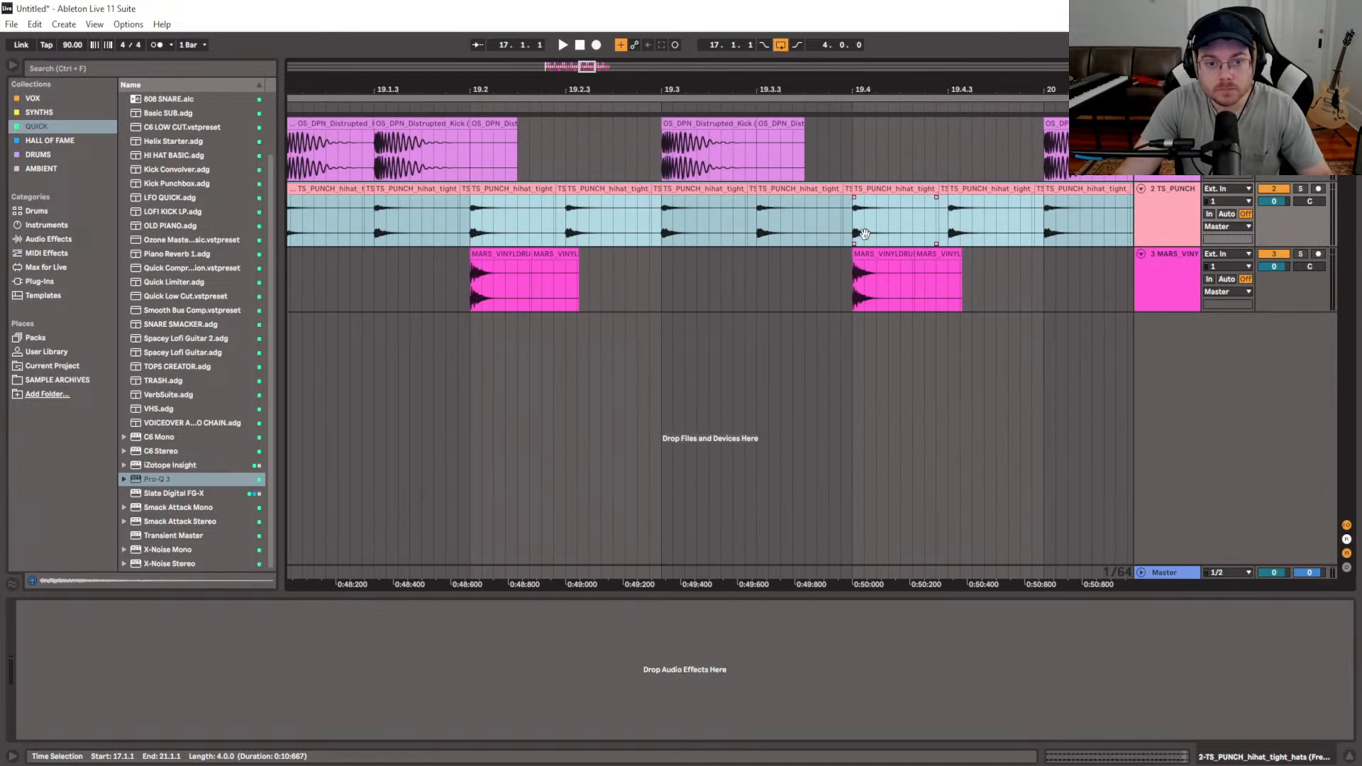
{"action": "scroll", "coordinate": [866, 234], "scroll_direction": "left", "scroll_amount": 10}
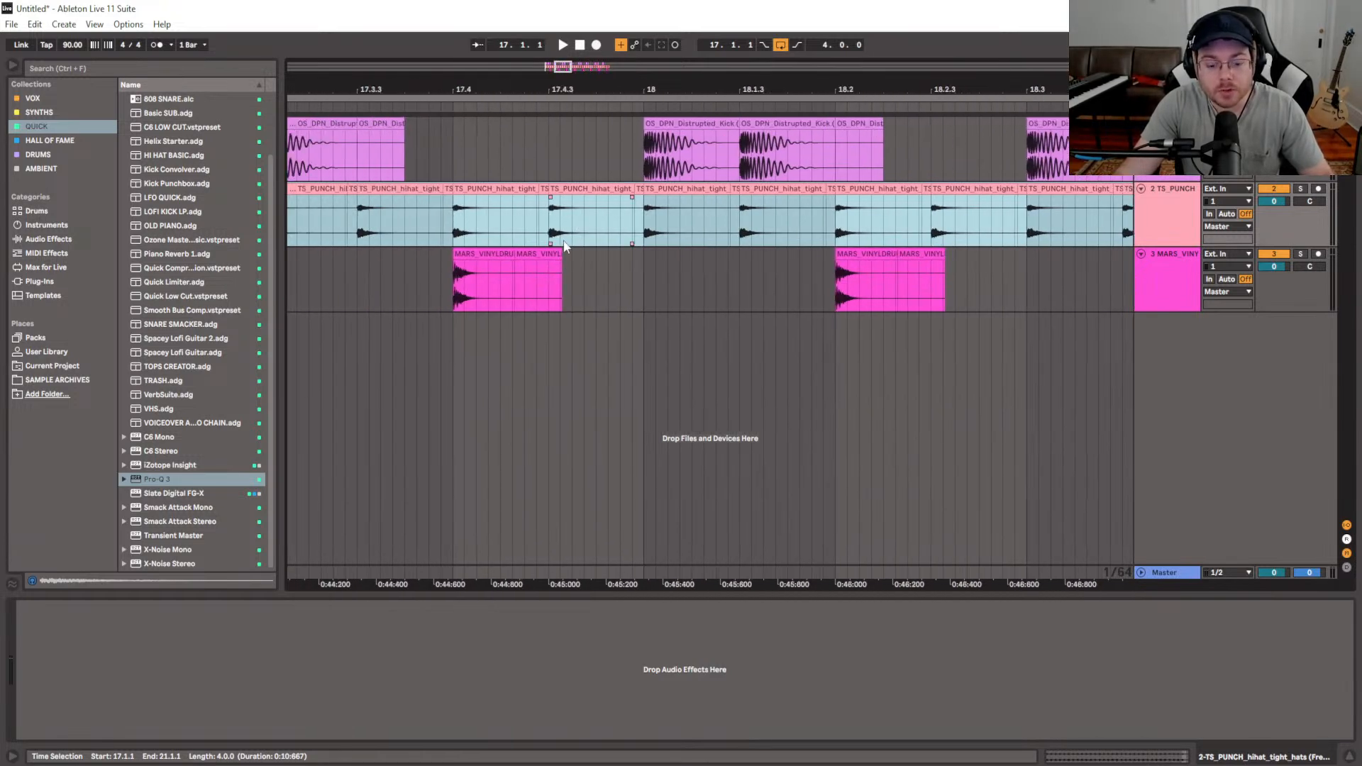
{"action": "scroll", "coordinate": [565, 246], "scroll_direction": "down", "scroll_amount": 4}
{"action": "key", "text": "ctrl+4"}
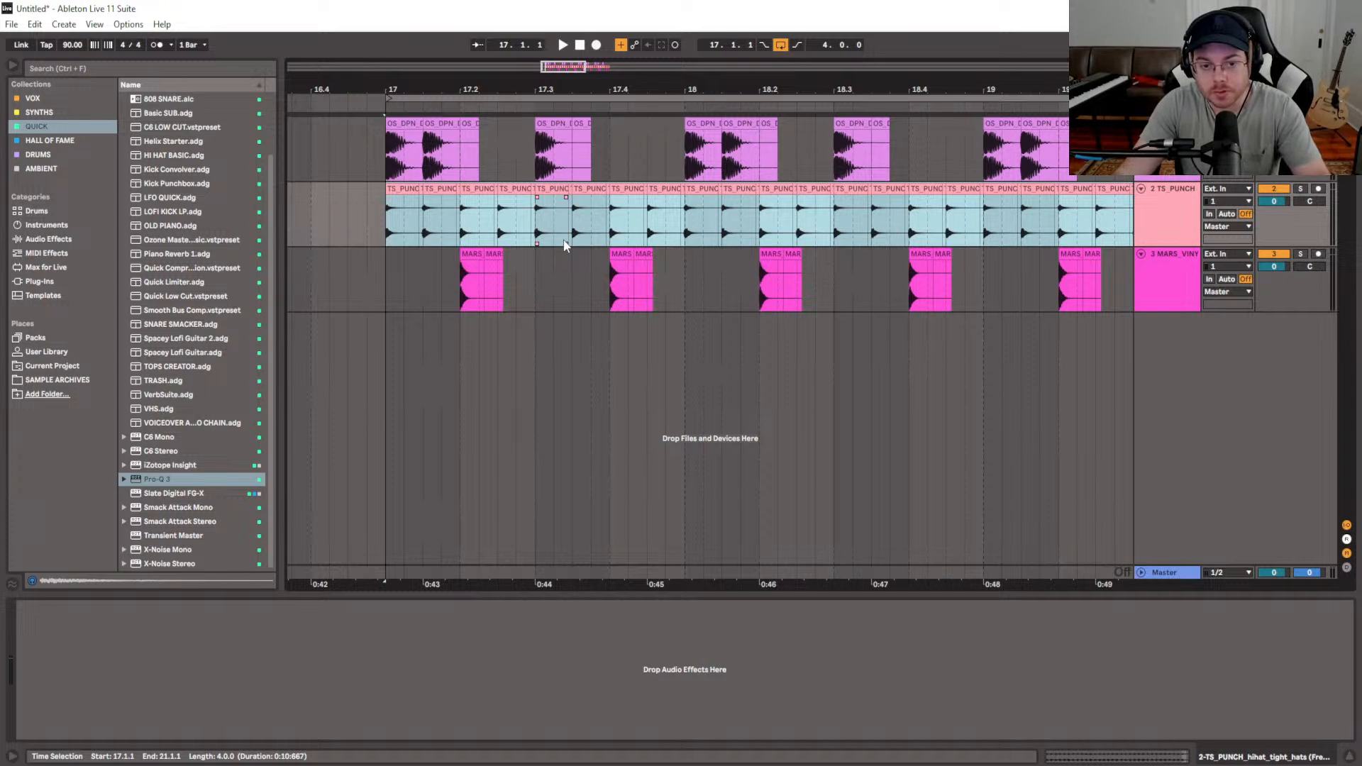
{"action": "scroll", "coordinate": [389, 227], "scroll_direction": "up", "scroll_amount": 10}
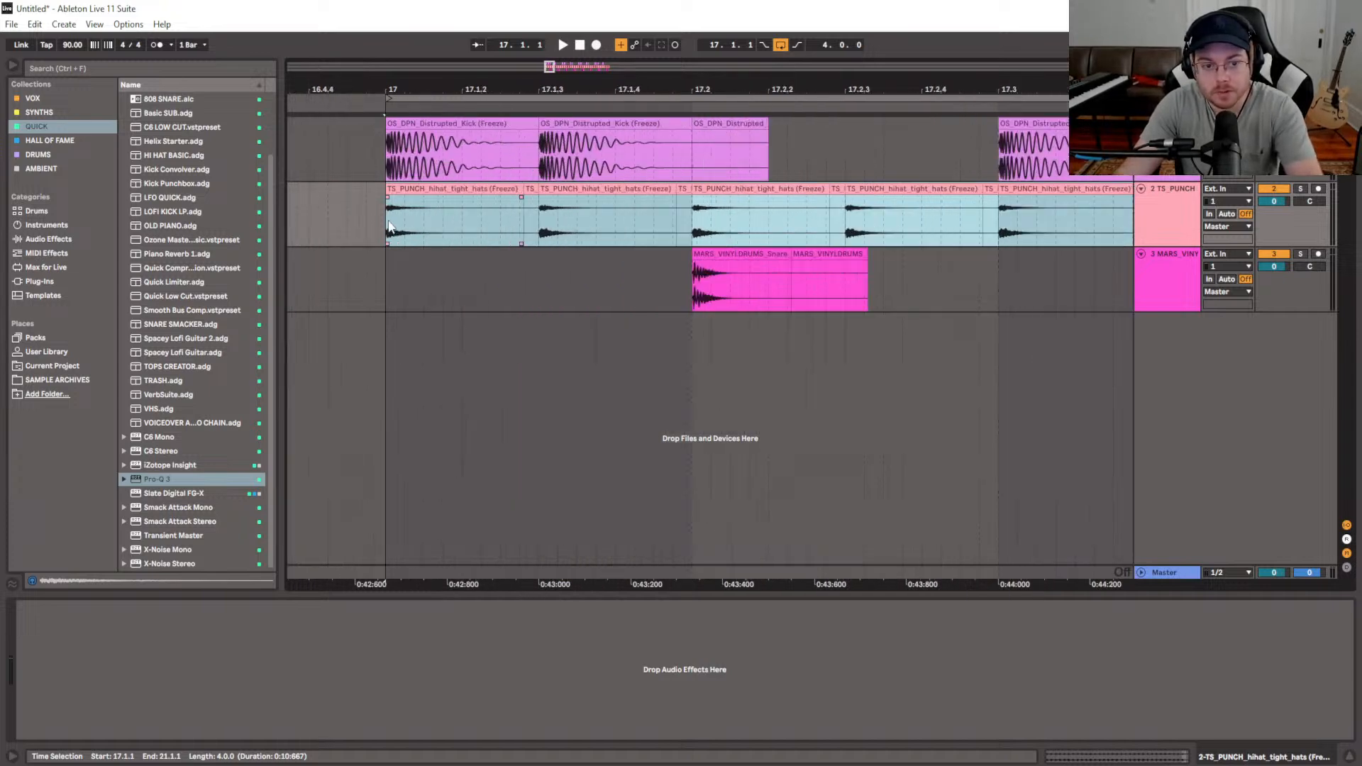
{"action": "left_click_drag", "start_coordinate": [439, 191], "coordinate": [451, 190]}
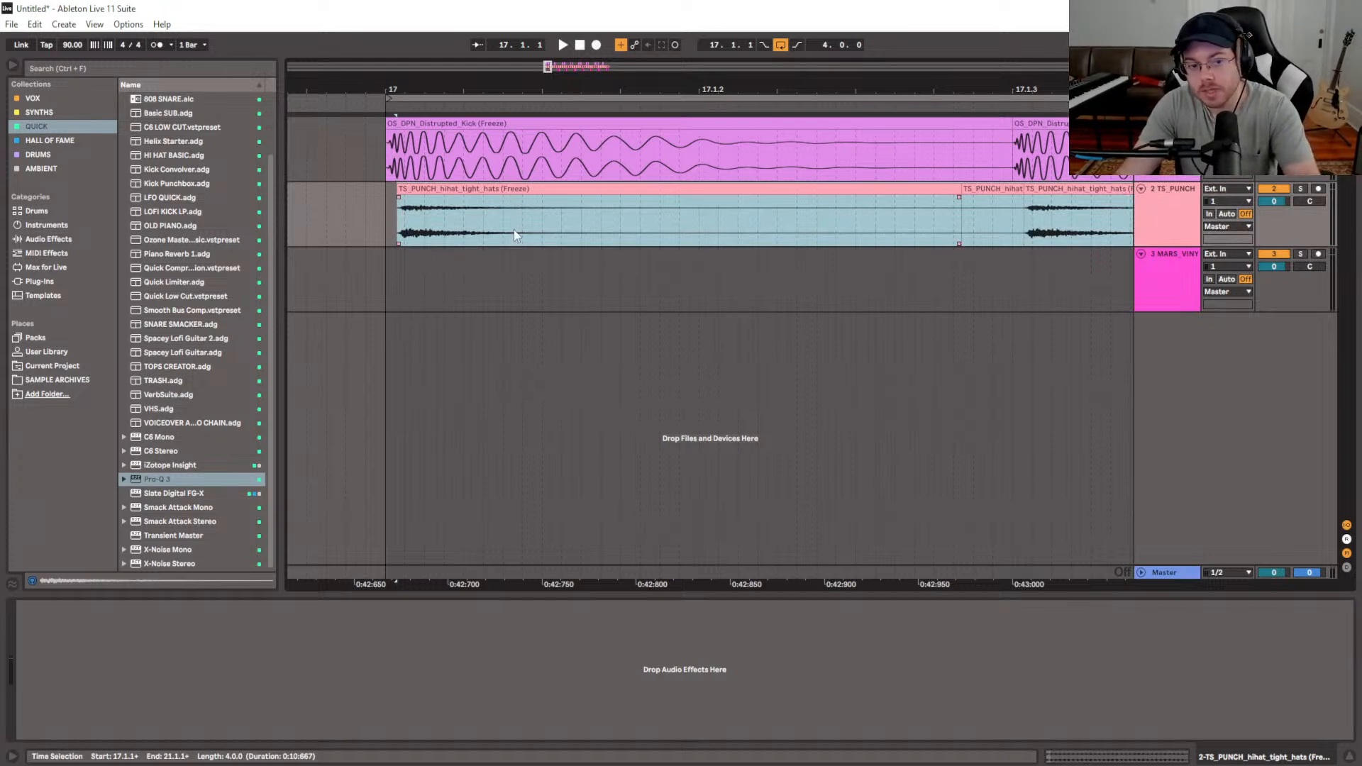
Play the four-bar beat with the hi-hats shifted behind the grid
{"action": "scroll", "coordinate": [514, 230], "scroll_direction": "down", "scroll_amount": 10}
{"action": "scroll", "coordinate": [515, 235], "scroll_direction": "down", "scroll_amount": 5}
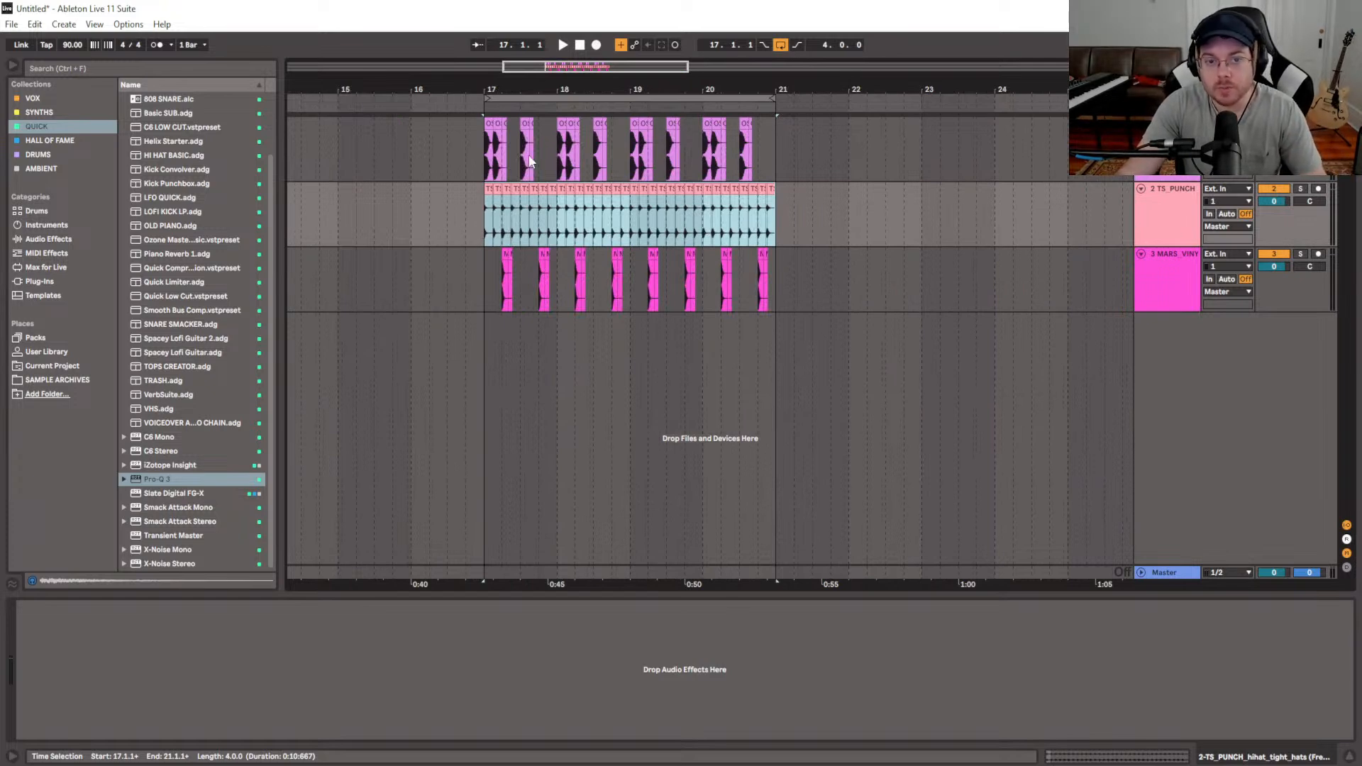
{"action": "key", "text": "space"}
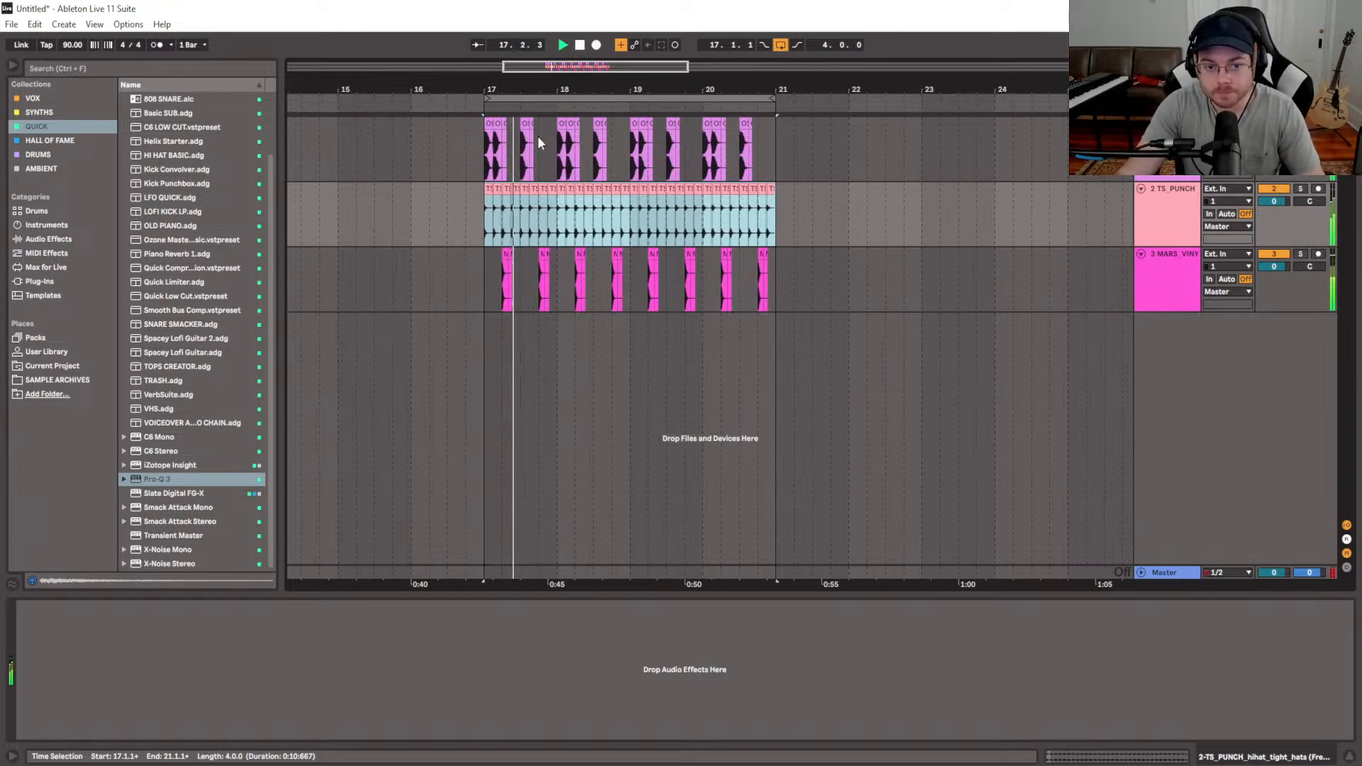
Nudge the selected hi-hat clips off the grid once more and replay the beat to judge their timing
{"action": "scroll", "coordinate": [453, 203], "scroll_direction": "up", "scroll_amount": 10}
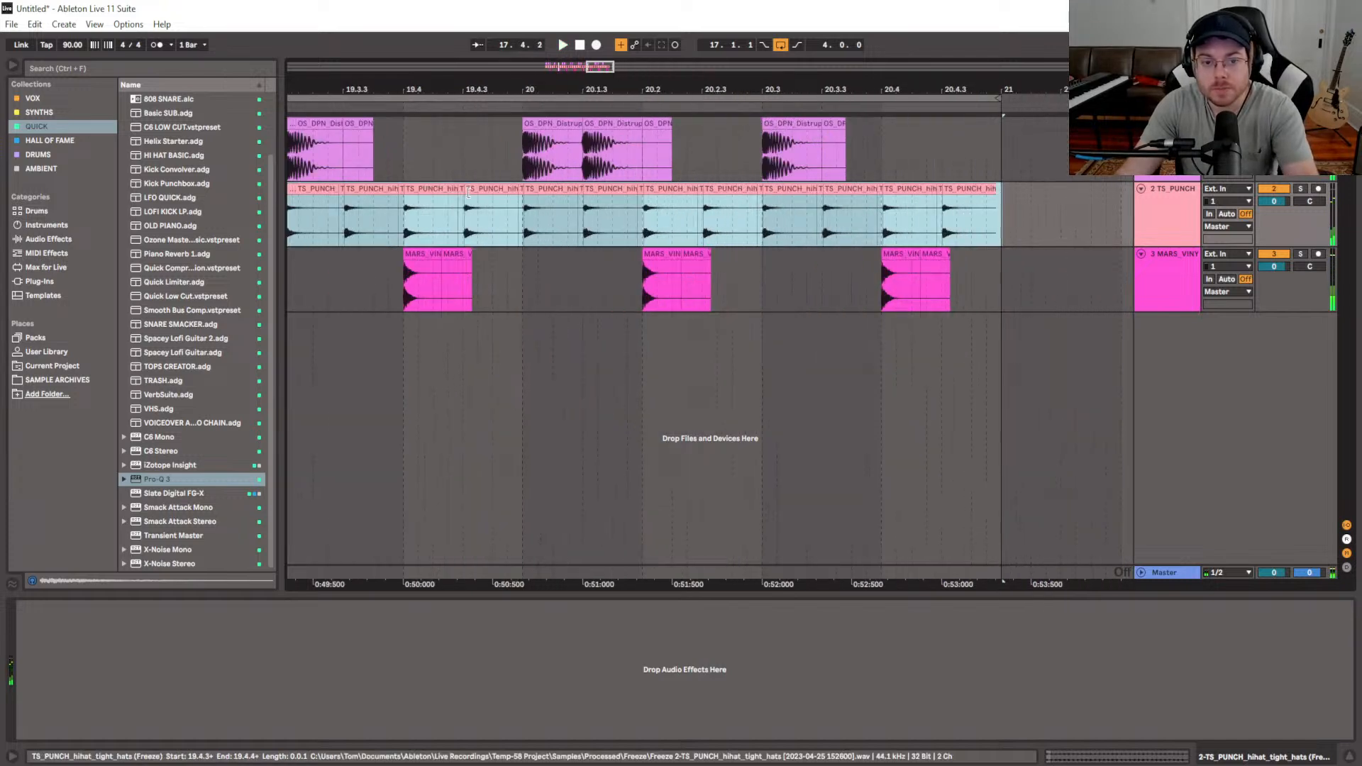
{"action": "scroll", "coordinate": [452, 197], "scroll_direction": "up", "scroll_amount": 4}
{"action": "left_click", "coordinate": [490, 191]}
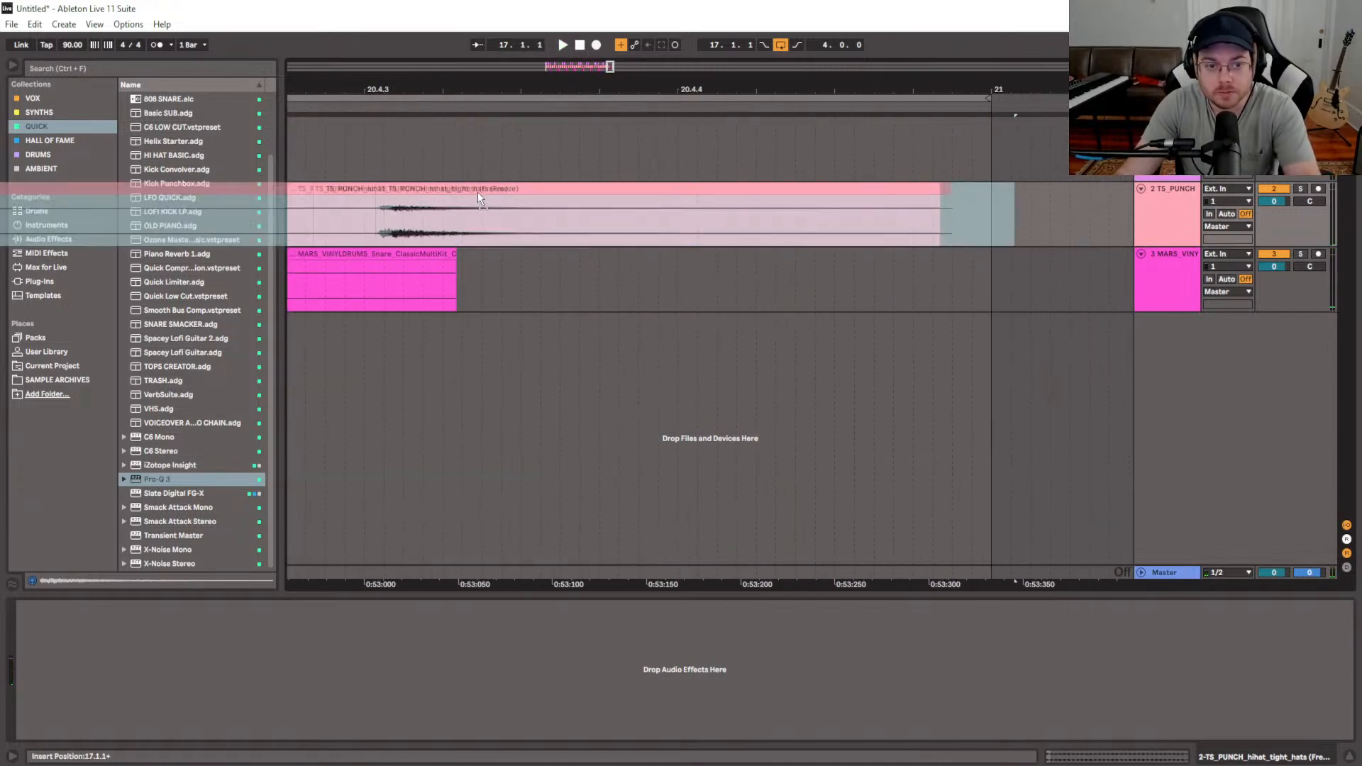
{"action": "scroll", "coordinate": [485, 191], "scroll_direction": "down", "scroll_amount": 14}
{"action": "left_click", "coordinate": [484, 203]}
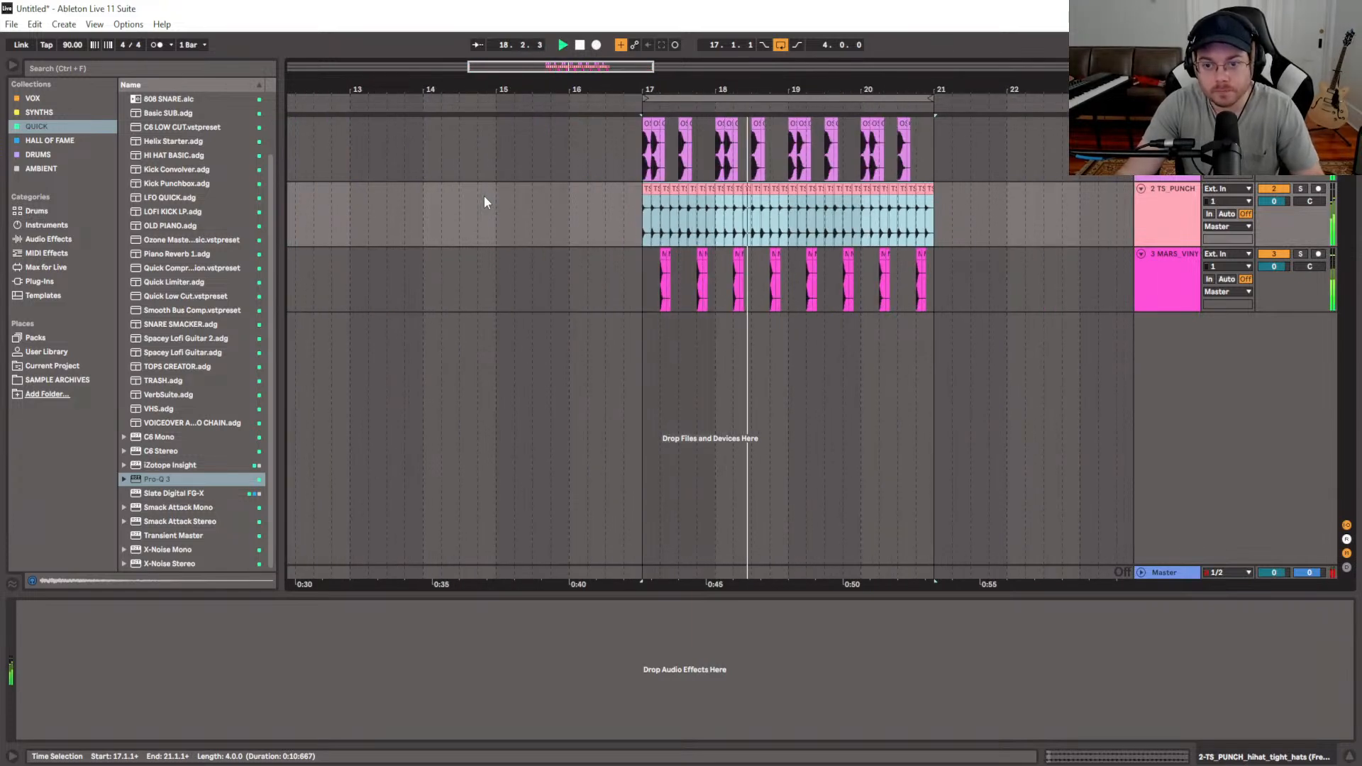
{"action": "key", "text": "space"}
{"action": "scroll", "coordinate": [483, 202], "scroll_direction": "up", "scroll_amount": 10}
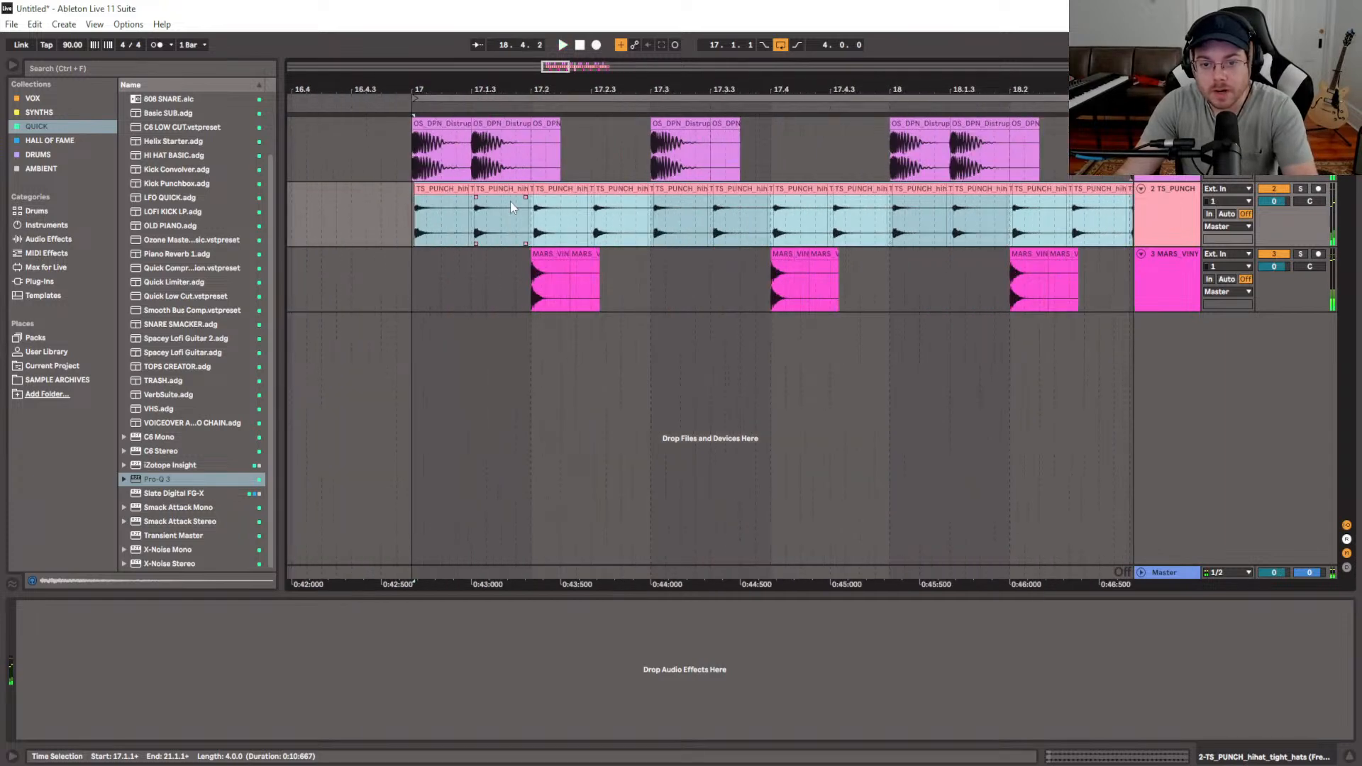
Shift the selected hi-hat clips from bar 17 to bar 21 even further late, behind the kick
{"action": "scroll", "coordinate": [573, 198], "scroll_direction": "up", "scroll_amount": 3}
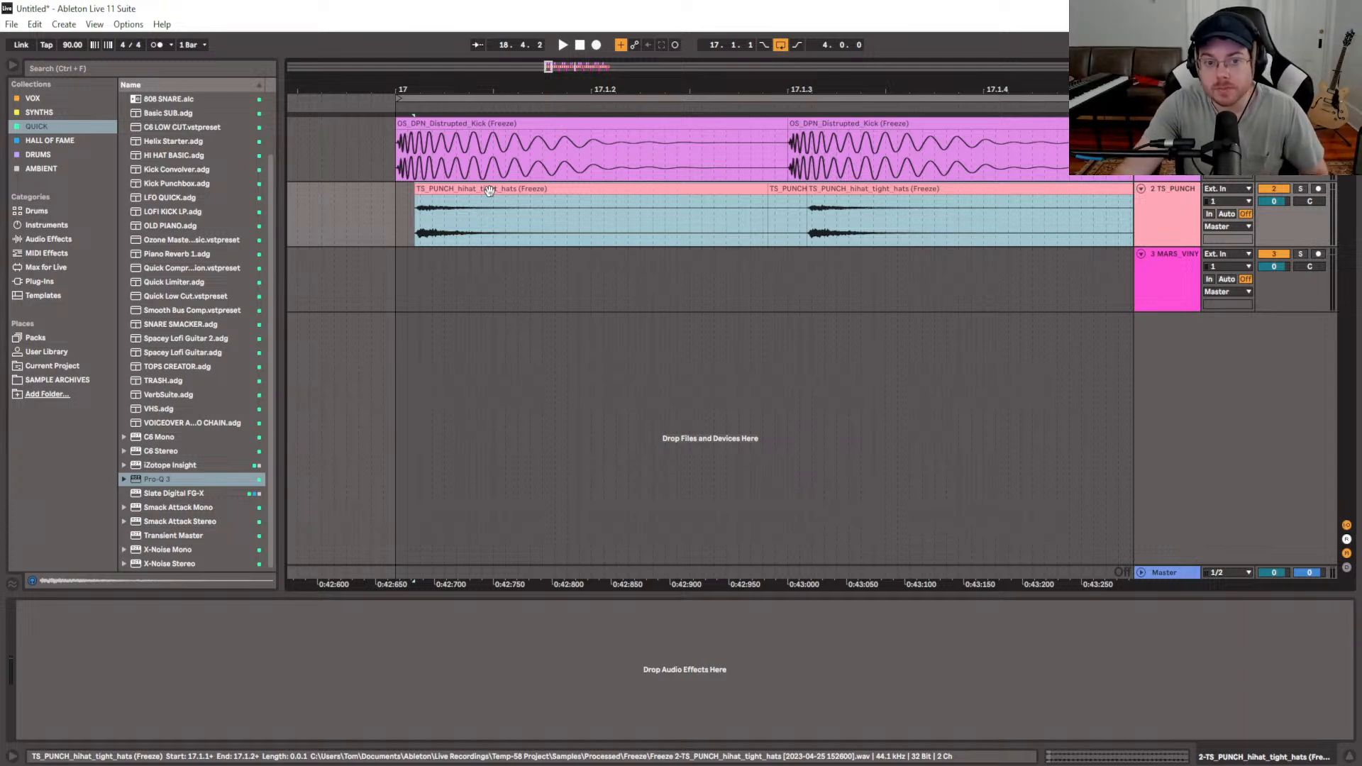
{"action": "left_click_drag", "start_coordinate": [489, 190], "coordinate": [511, 237]}
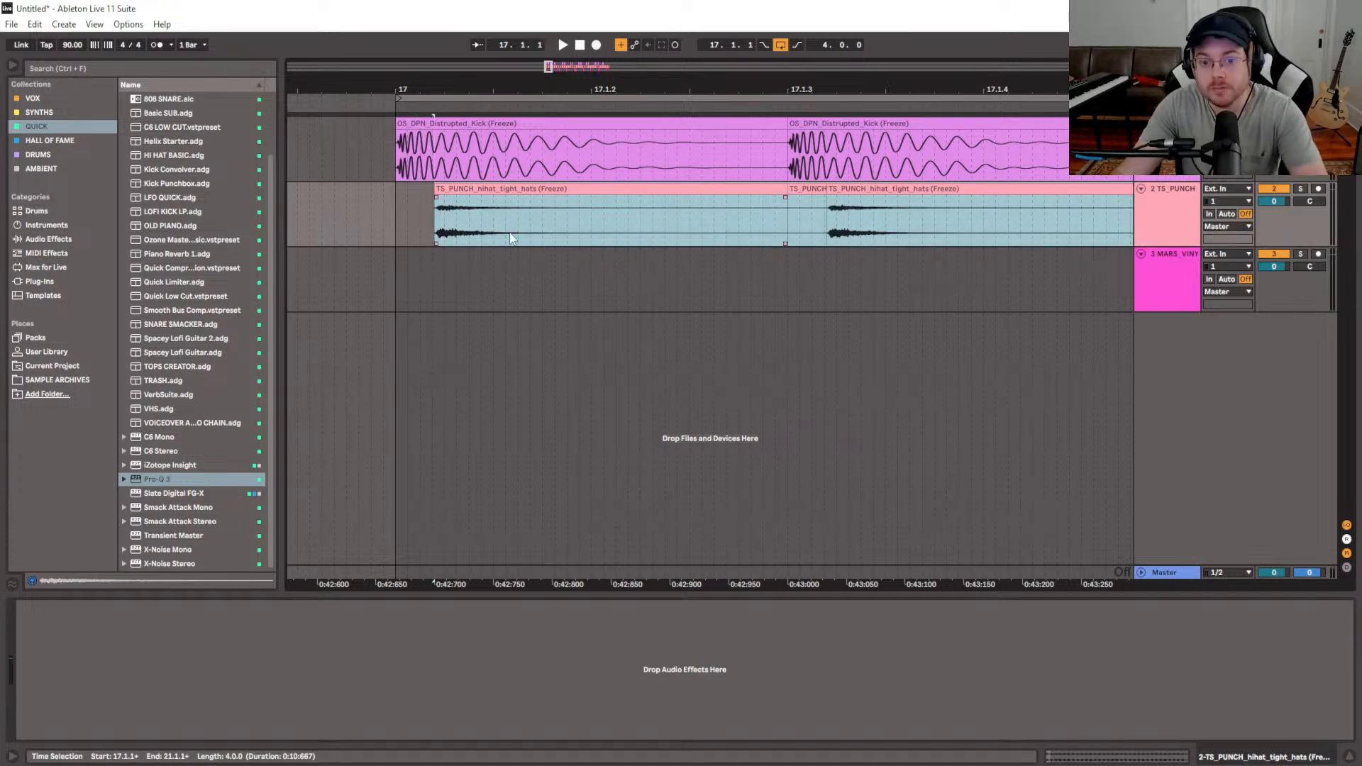
{"action": "key", "text": "minus"}
{"action": "key", "text": "minus"}
{"action": "key", "text": "minus"}
{"action": "key", "text": "minus"}
{"action": "key", "text": "minus"}
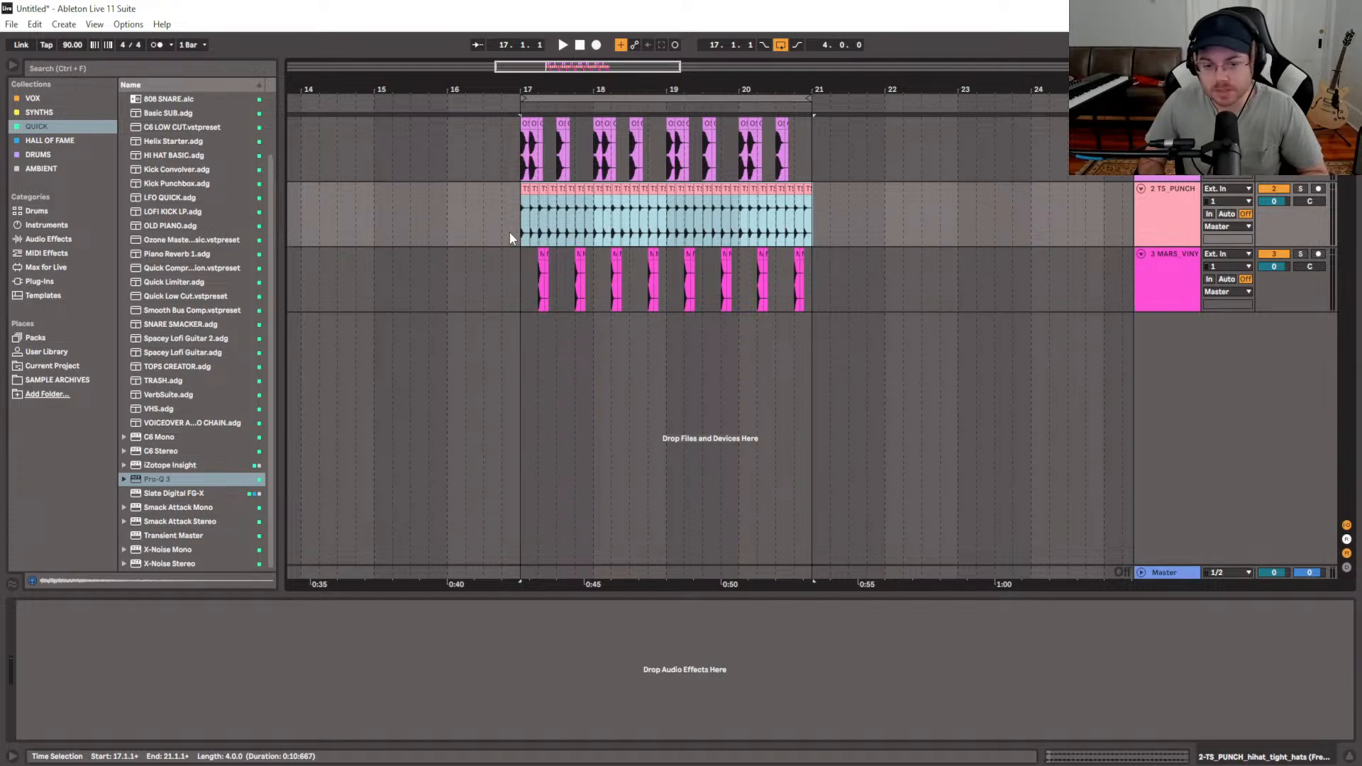
Play the beat from bar 17 to judge how the further delayed hi-hats sit against the kick and snare
{"action": "scroll", "coordinate": [509, 232], "scroll_direction": "up", "scroll_amount": 5}
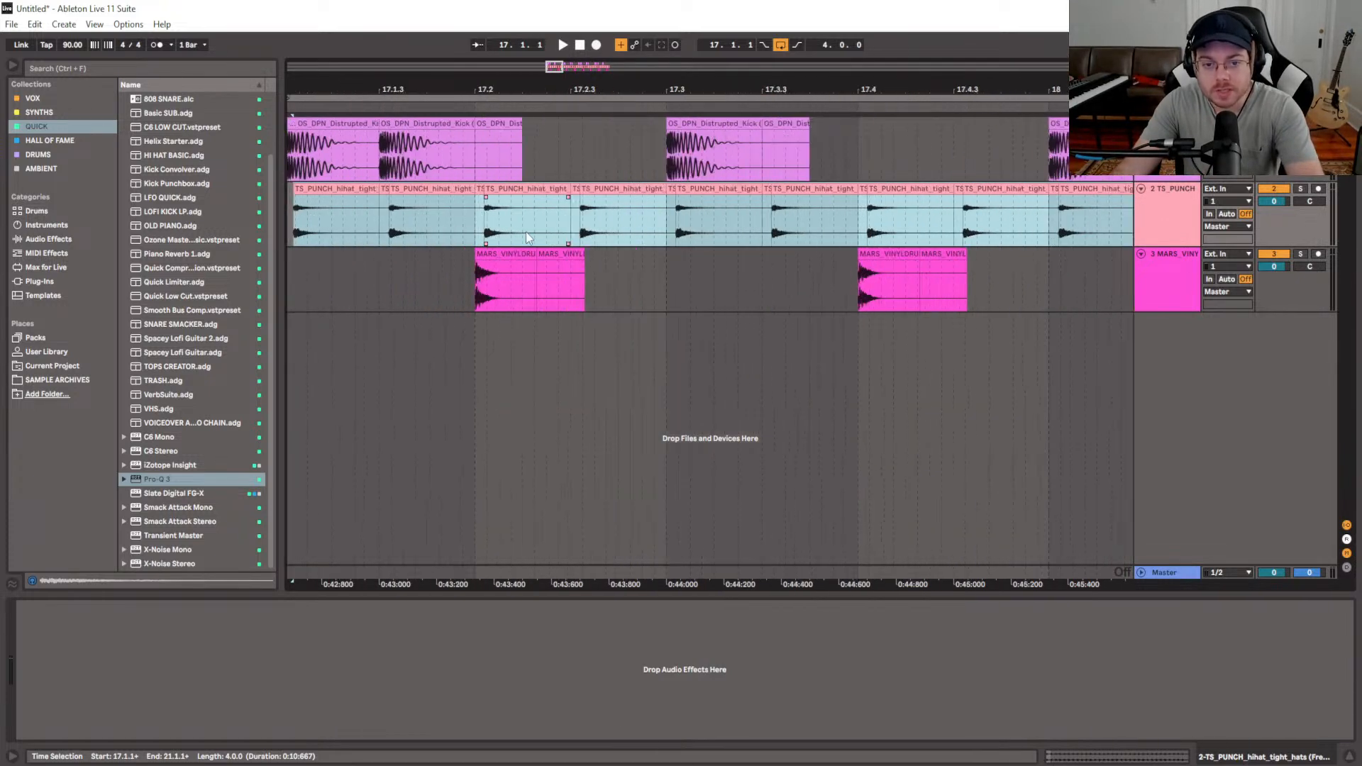
{"action": "scroll", "coordinate": [1062, 263], "scroll_direction": "left", "scroll_amount": 3}
{"action": "scroll", "coordinate": [1062, 263], "scroll_direction": "right", "scroll_amount": 6}
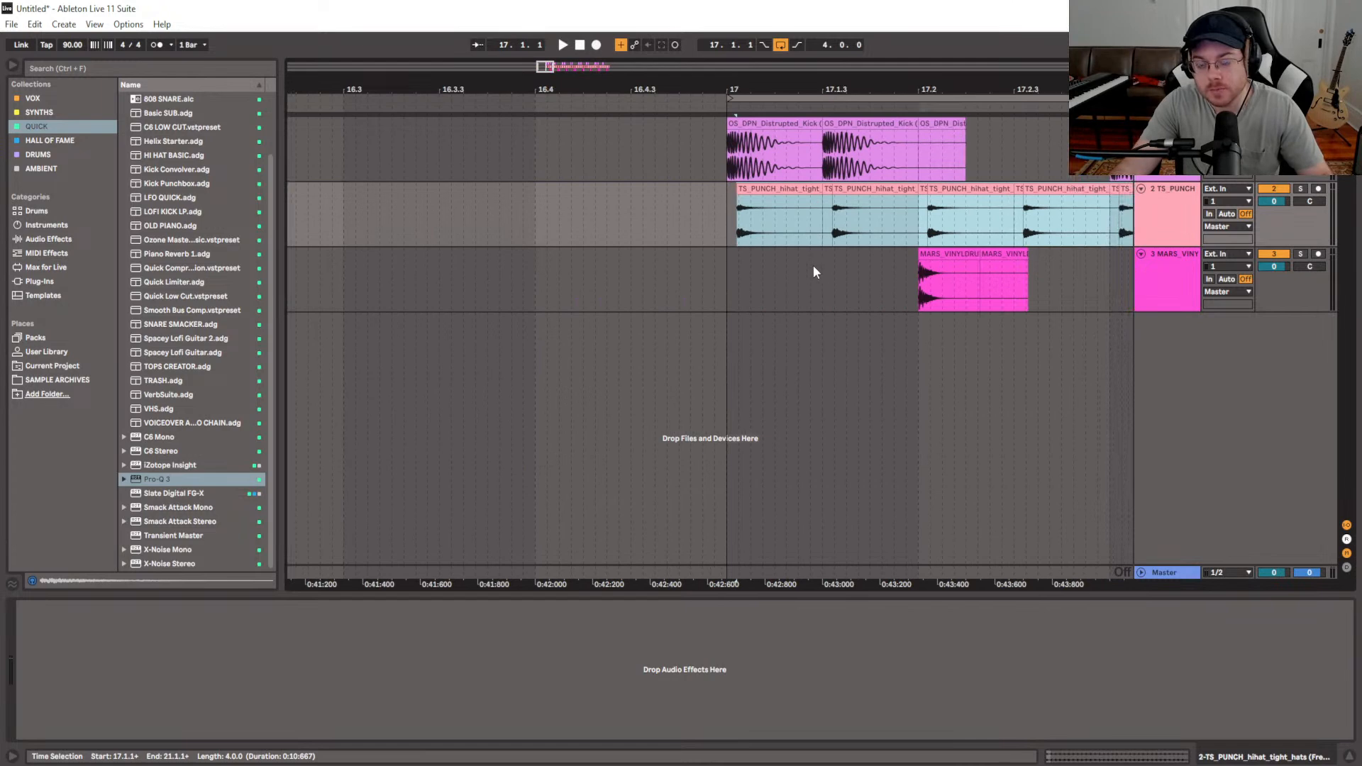
{"action": "key", "text": "space"}
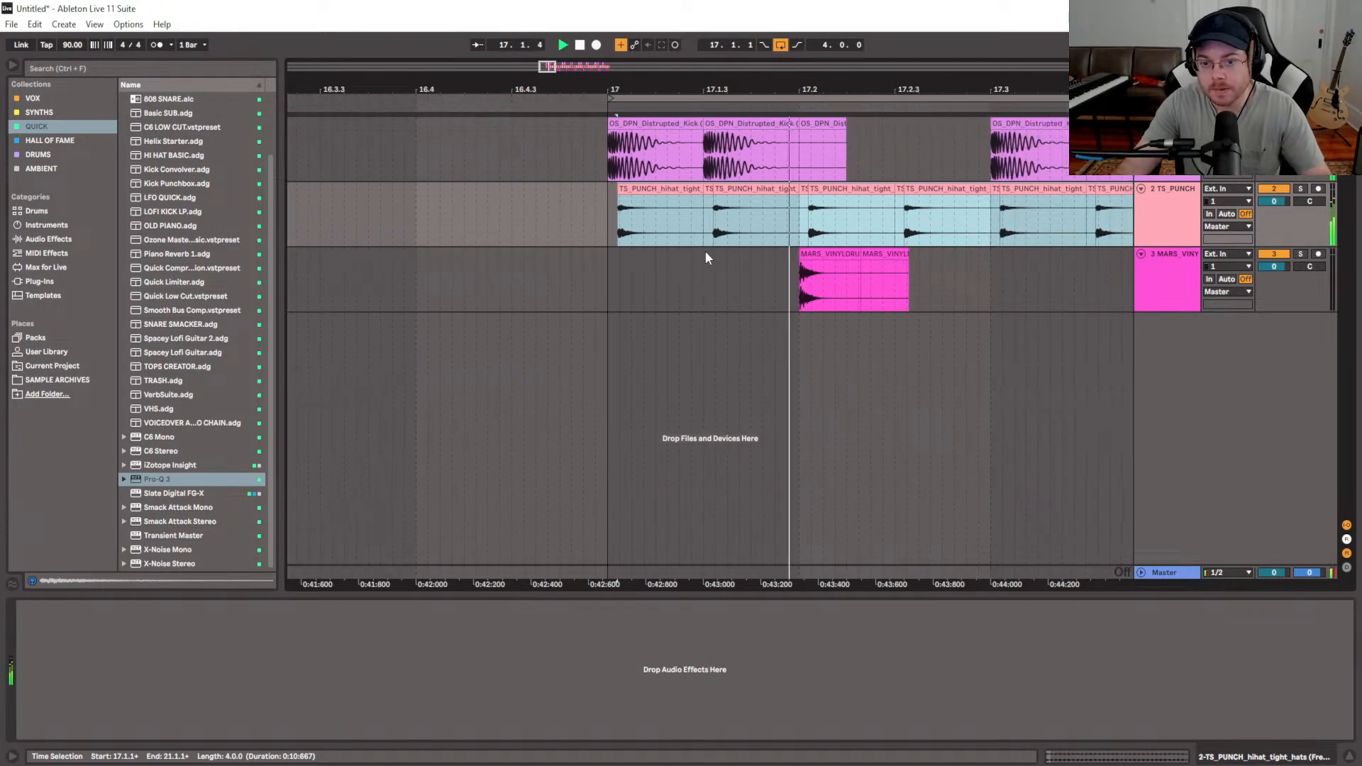
{"action": "scroll", "coordinate": [603, 240], "scroll_direction": "up", "scroll_amount": 3}
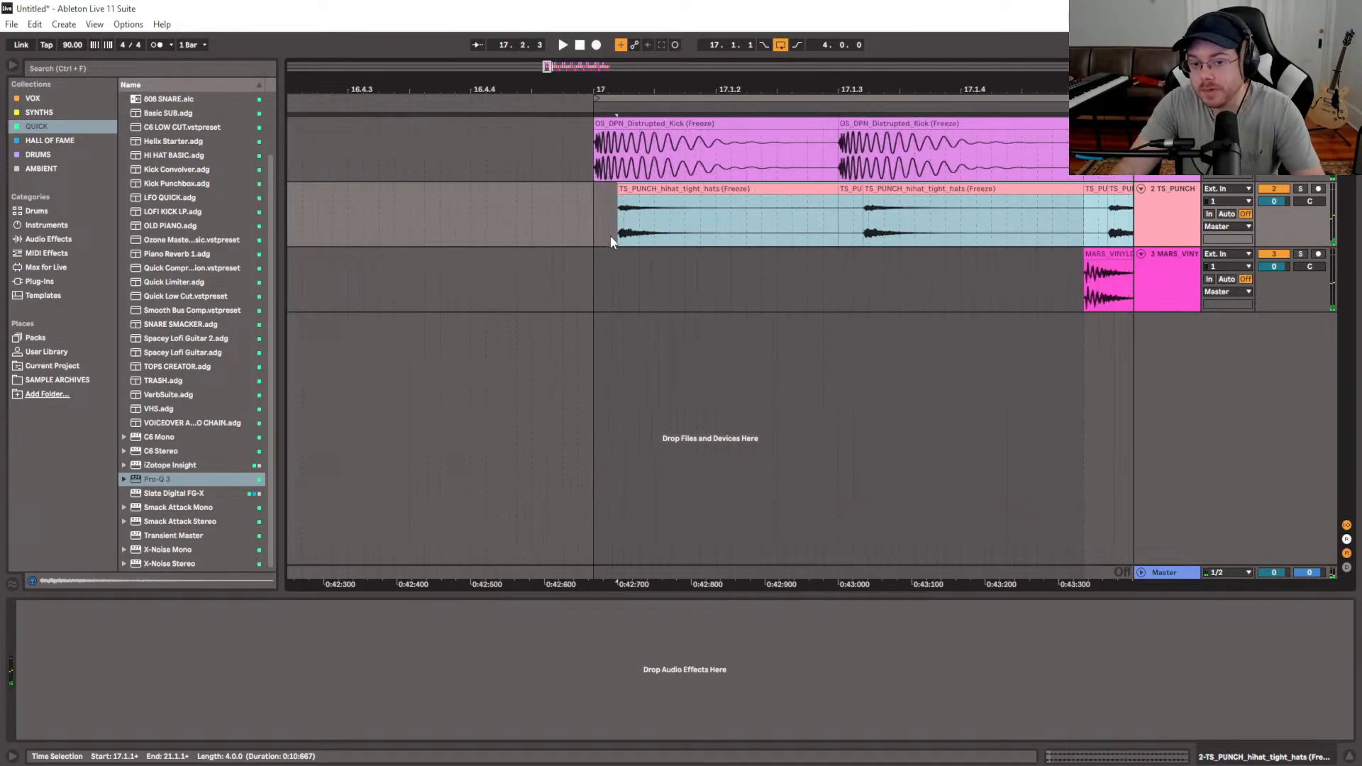
{"action": "scroll", "coordinate": [703, 226], "scroll_direction": "down", "scroll_amount": 8}
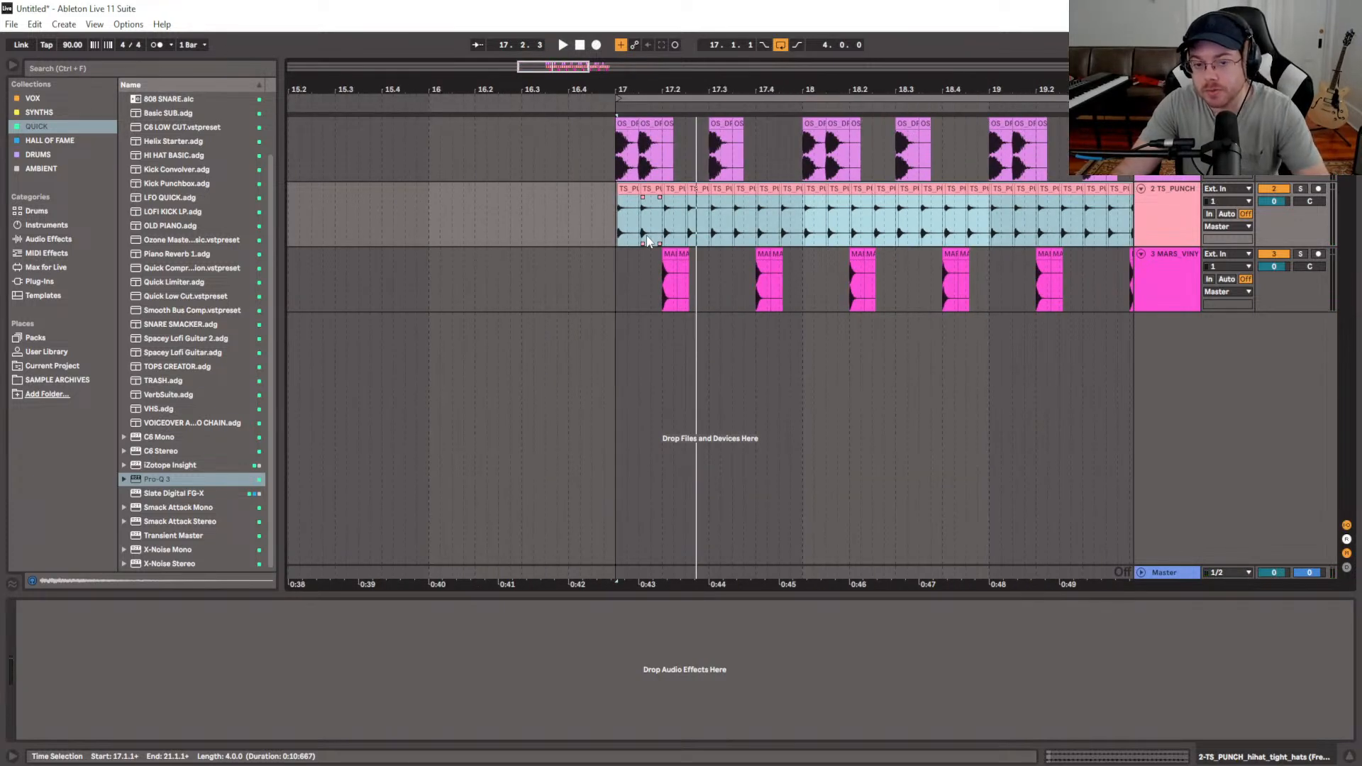
{"action": "scroll", "coordinate": [587, 241], "scroll_direction": "right", "scroll_amount": 3}
{"action": "scroll", "coordinate": [588, 241], "scroll_direction": "down", "scroll_amount": 4}
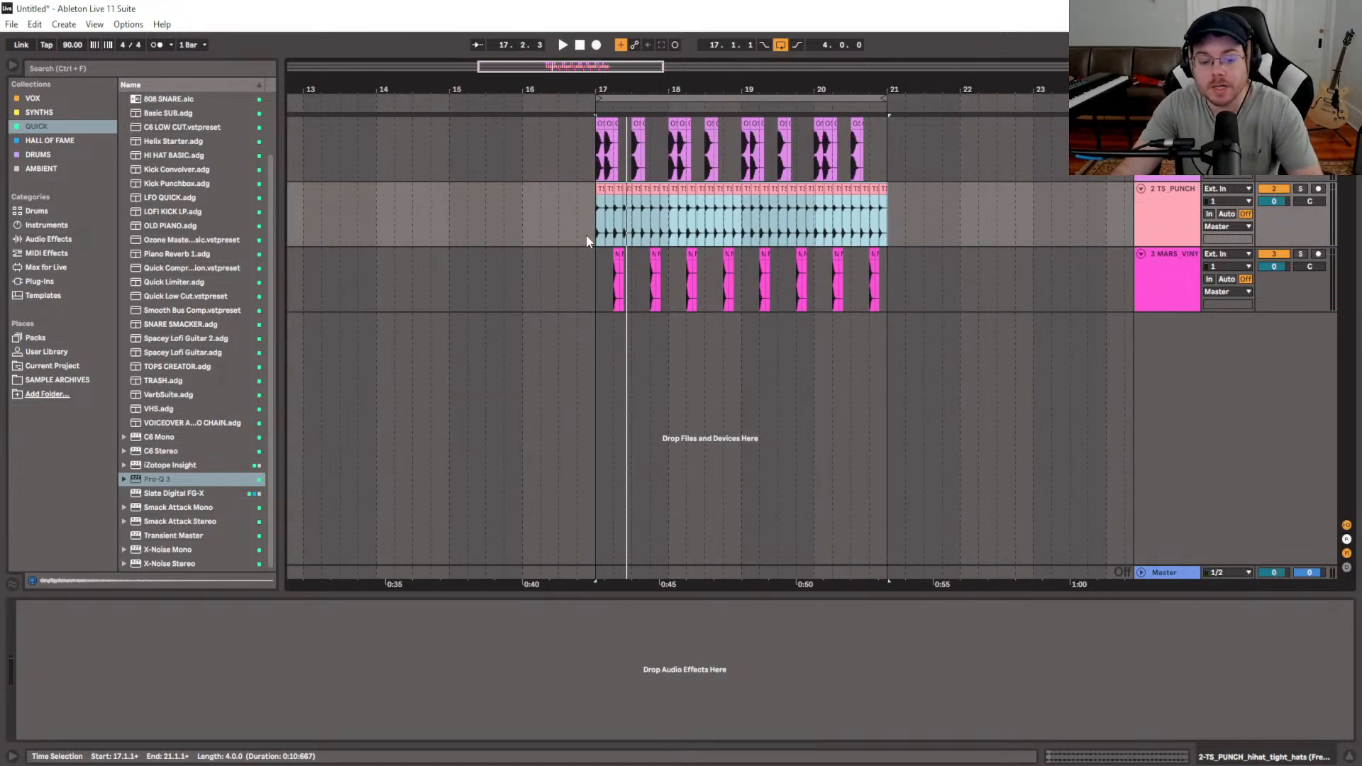
{"action": "left_click", "coordinate": [596, 228]}
{"action": "key", "text": "space"}
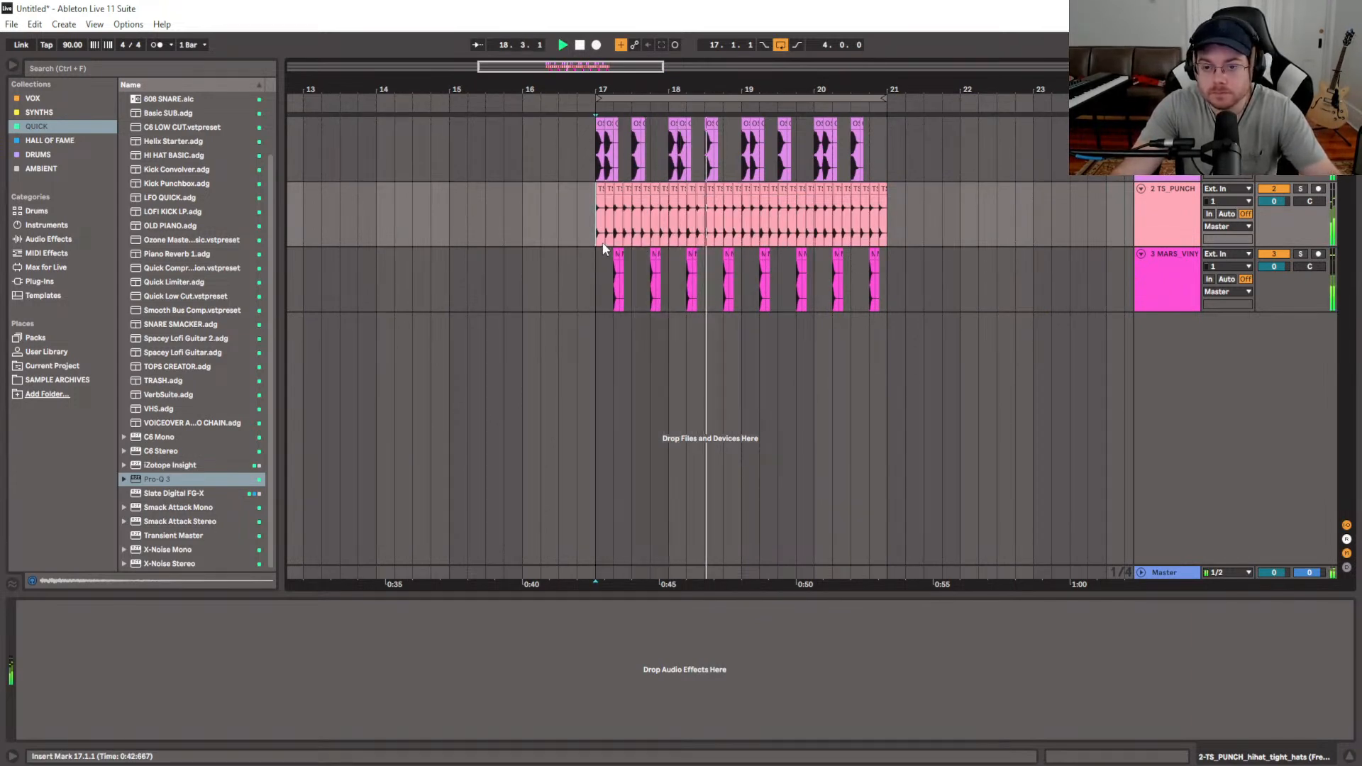
Undo the hi-hat shifts back to the clips' original positions on the grid at bar 17
{"action": "scroll", "coordinate": [602, 249], "scroll_direction": "up", "scroll_amount": 10}
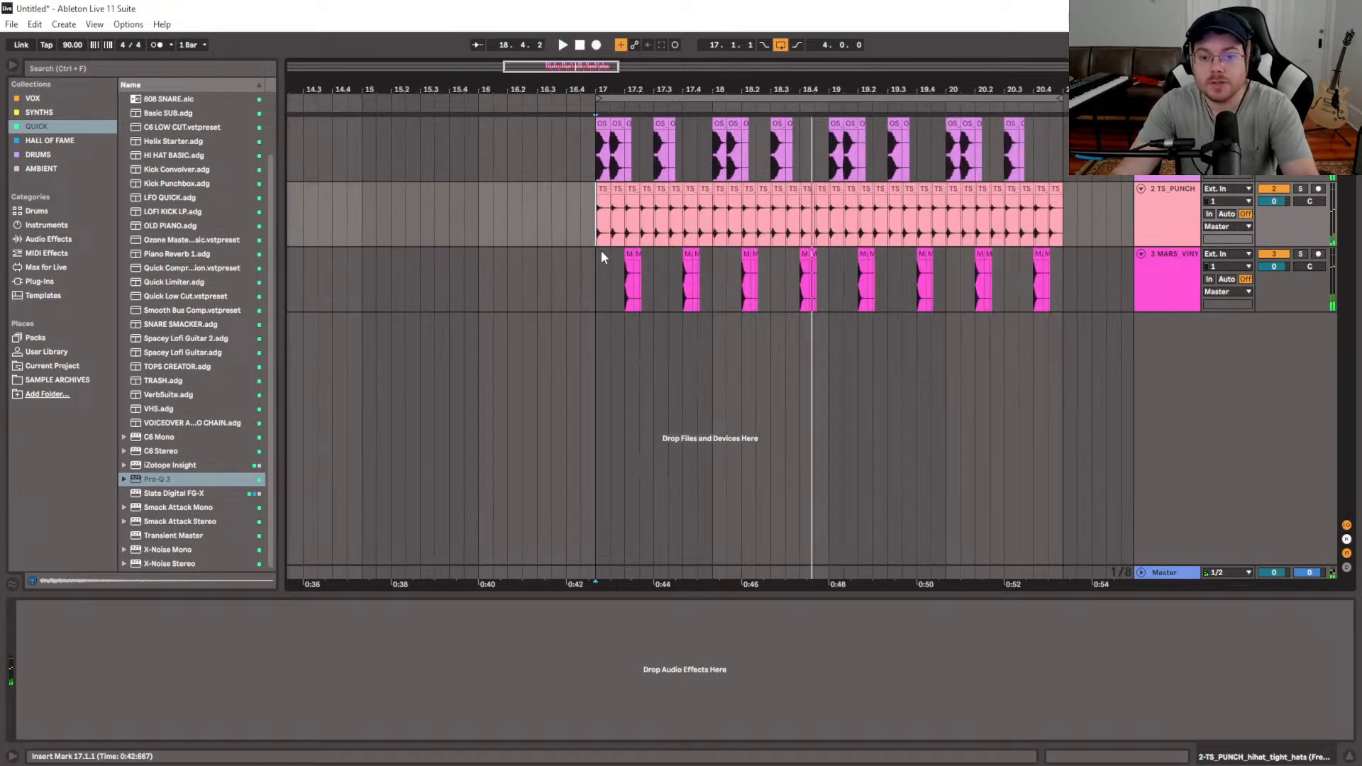
{"action": "key", "text": "ctrl+z"}
{"action": "key", "text": "ctrl+z"}
{"action": "key", "text": "ctrl+z"}
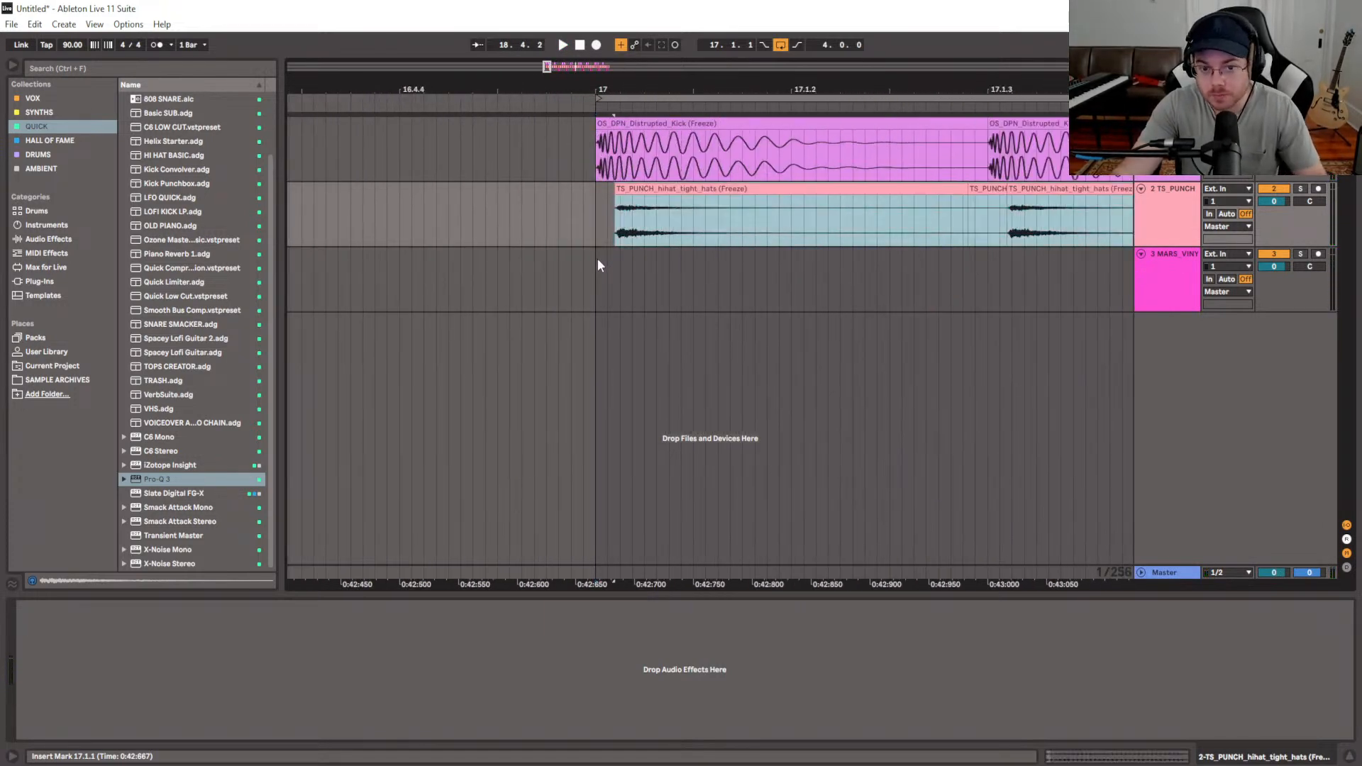
Select the kick, hi-hat and snare clips from bar 17 to bar 21 and duplicate them at bar 21
{"action": "scroll", "coordinate": [637, 235], "scroll_direction": "down", "scroll_amount": 10}
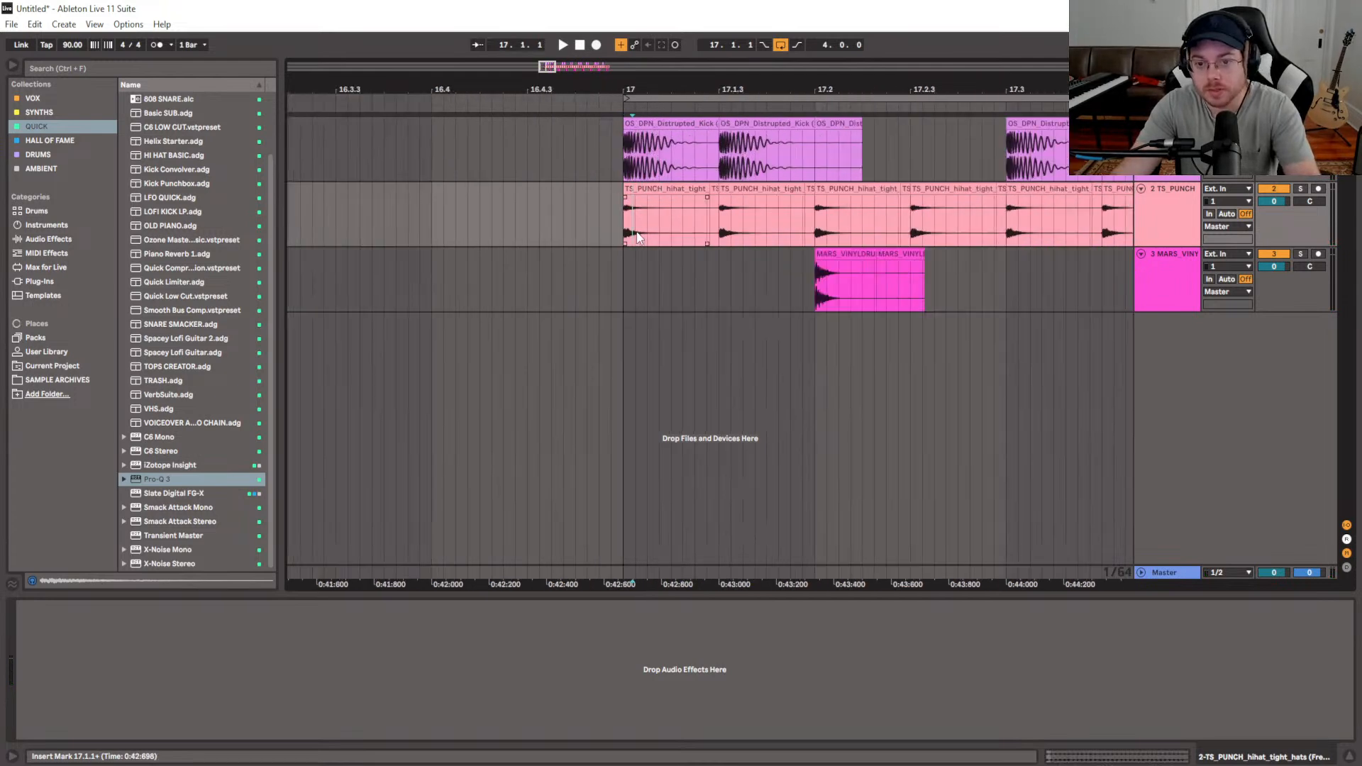
{"action": "left_click_drag", "start_coordinate": [811, 287], "coordinate": [633, 146]}
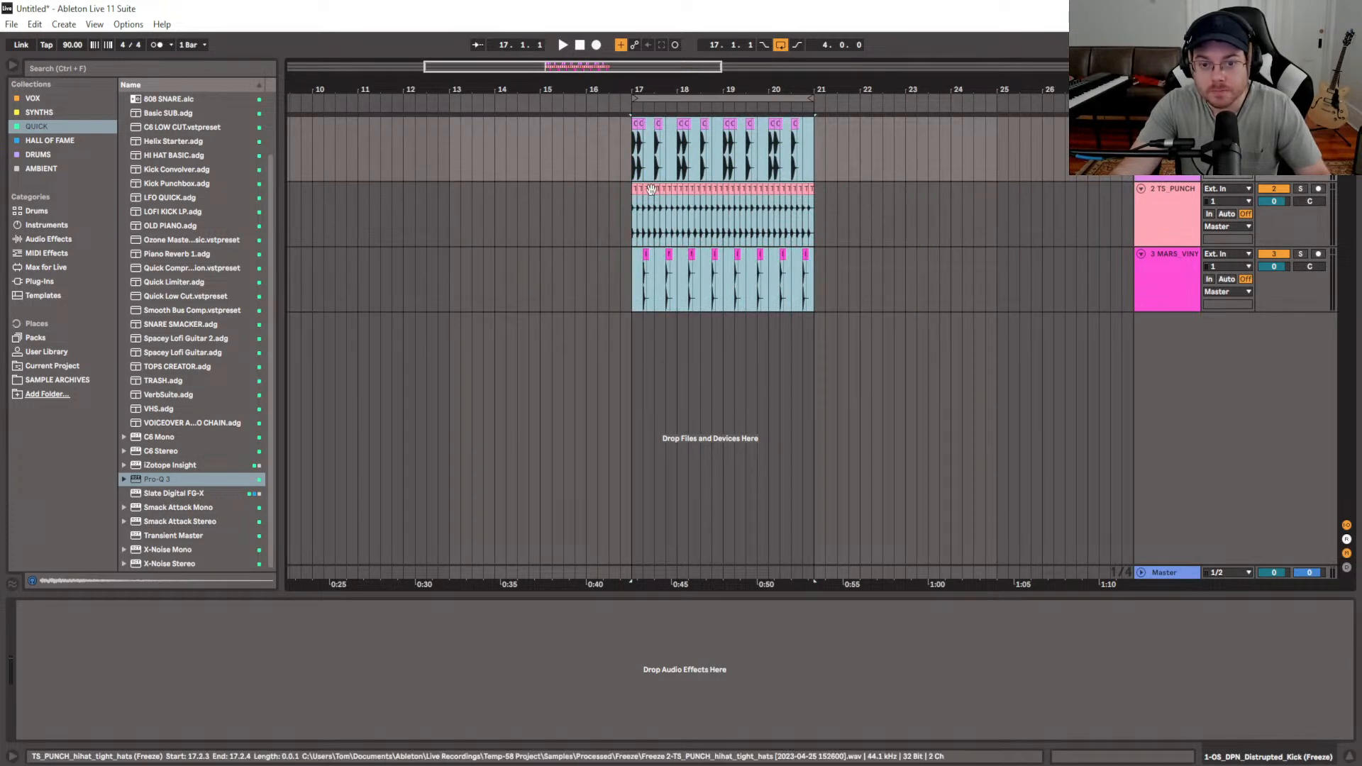
{"action": "left_click_drag", "start_coordinate": [653, 189], "coordinate": [837, 186]}
{"action": "key", "text": "plus"}
{"action": "key", "text": "plus"}
{"action": "key", "text": "plus"}
{"action": "key", "text": "plus"}
{"action": "key", "text": "plus"}
{"action": "key", "text": "plus"}
{"action": "key", "text": "plus"}
{"action": "key", "text": "plus"}
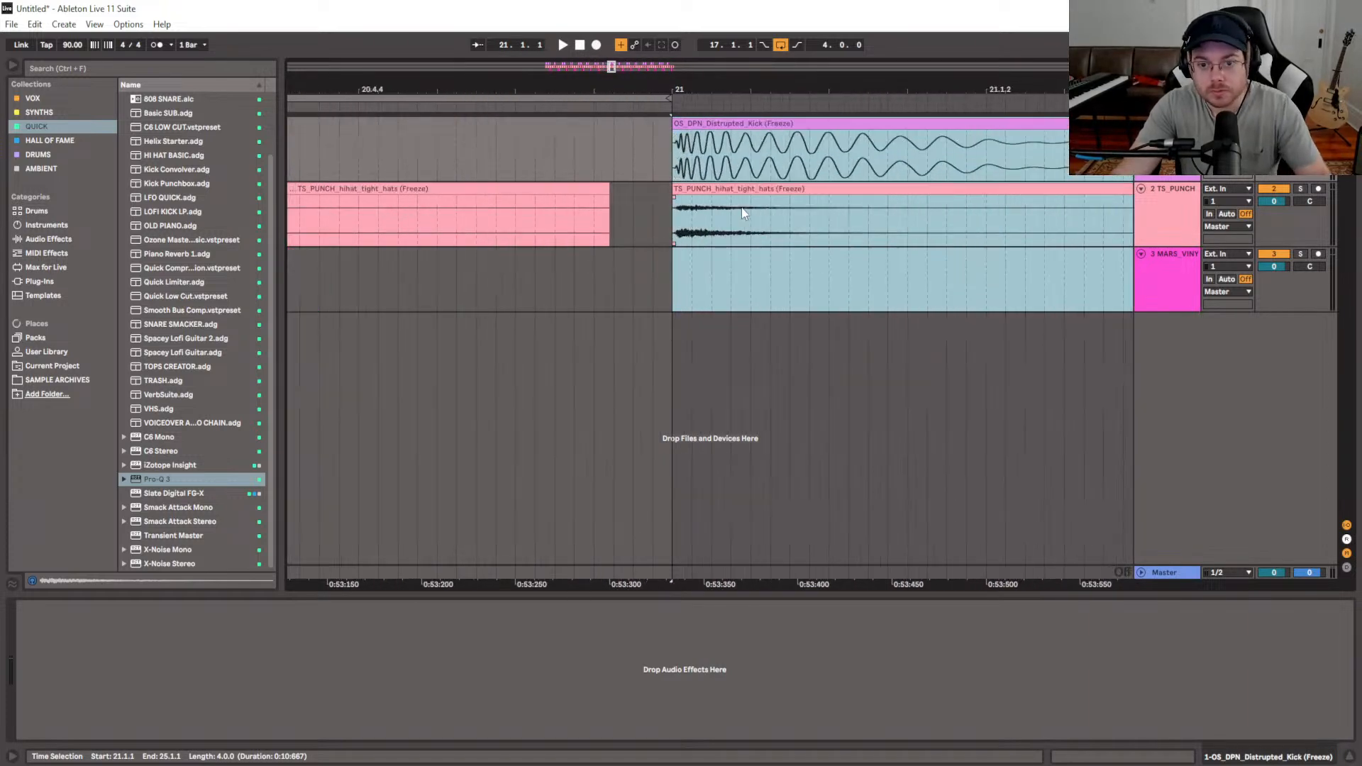
{"action": "left_click_drag", "start_coordinate": [746, 196], "coordinate": [778, 194]}
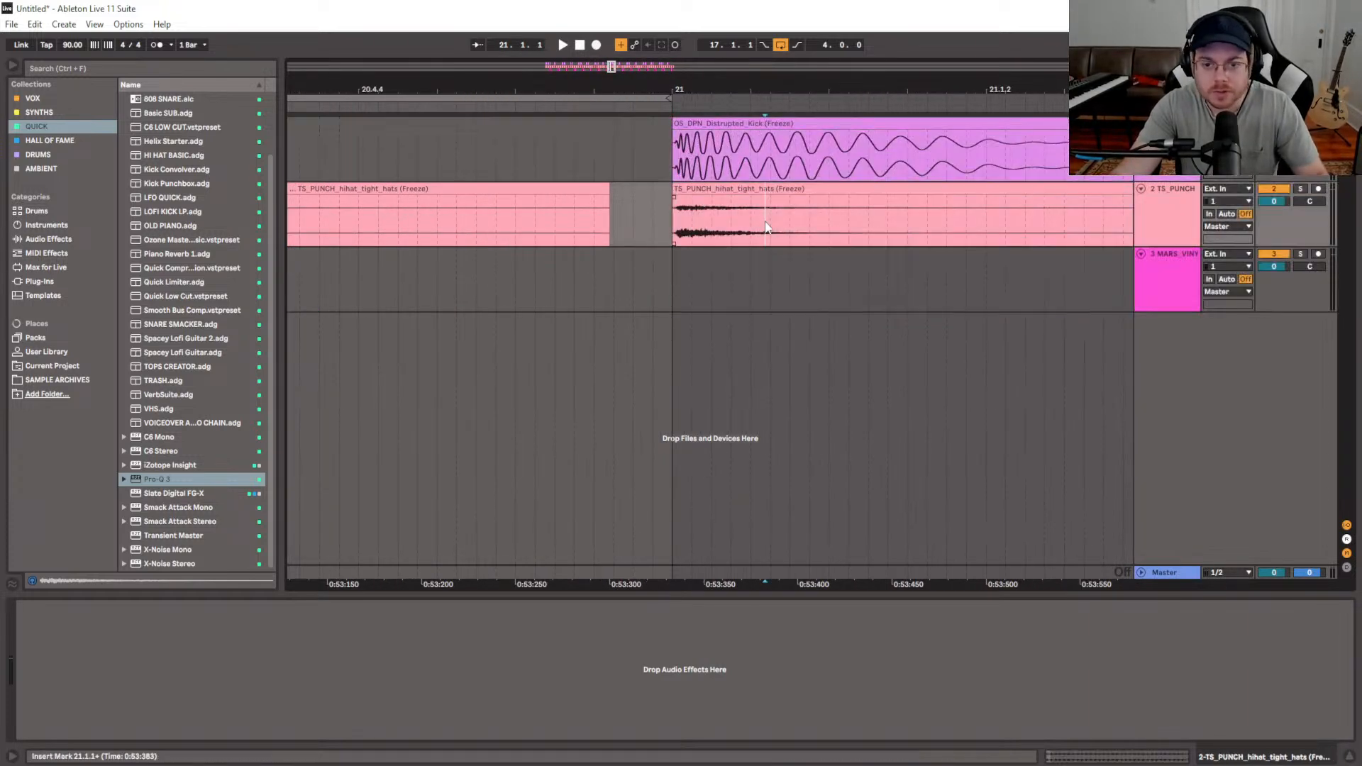
Select all hi-hat clips in the duplicated section from bar 21 to bar 25 and shift them slightly late off the grid
{"action": "left_click", "coordinate": [735, 210]}
{"action": "key", "text": "minus"}
{"action": "key", "text": "minus"}
{"action": "key", "text": "minus"}
{"action": "key", "text": "minus"}
{"action": "key", "text": "minus"}
{"action": "key", "text": "minus"}
{"action": "key", "text": "minus"}
{"action": "key", "text": "minus"}
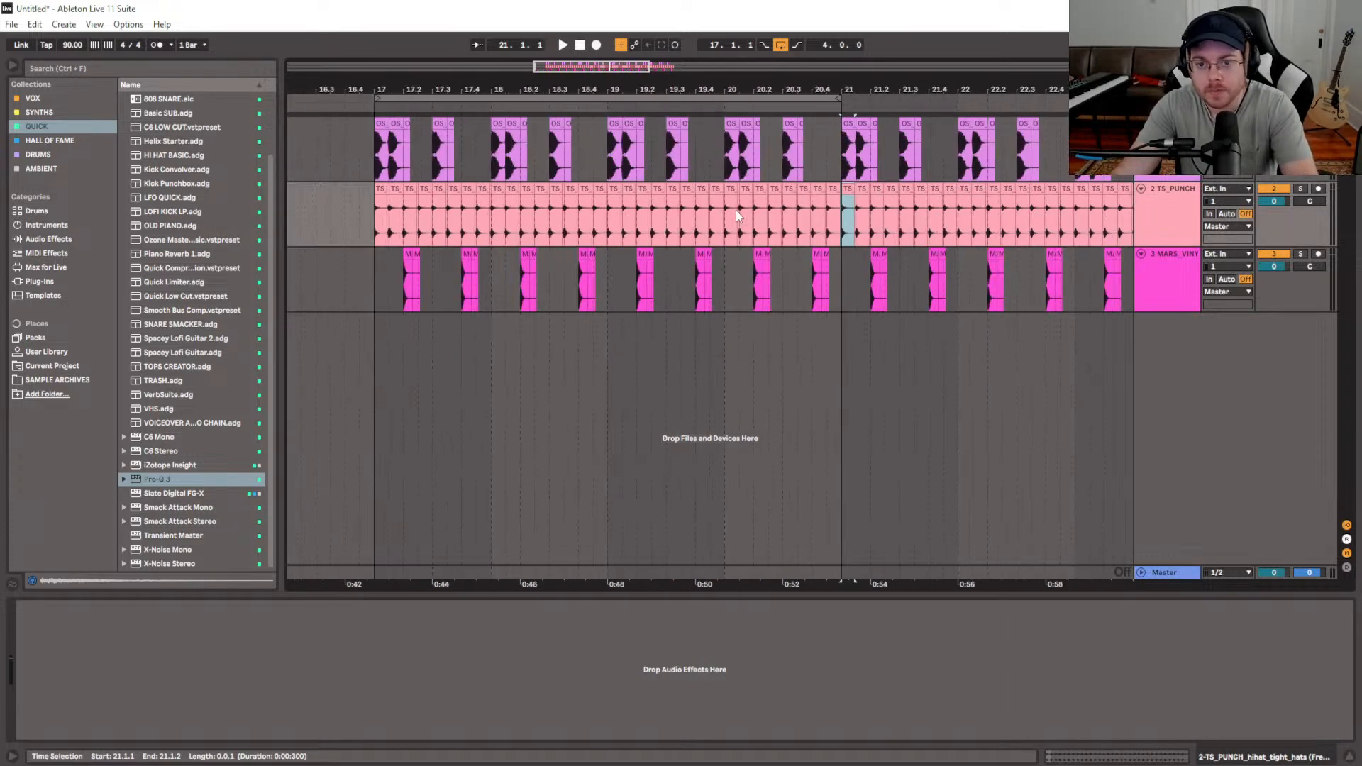
{"action": "left_click", "coordinate": [1026, 190], "text": "shift"}
{"action": "key", "text": "plus"}
{"action": "key", "text": "plus"}
{"action": "key", "text": "plus"}
{"action": "key", "text": "plus"}
{"action": "key", "text": "plus"}
{"action": "key", "text": "plus"}
{"action": "key", "text": "plus"}
{"action": "key", "text": "plus"}
{"action": "key", "text": "plus"}
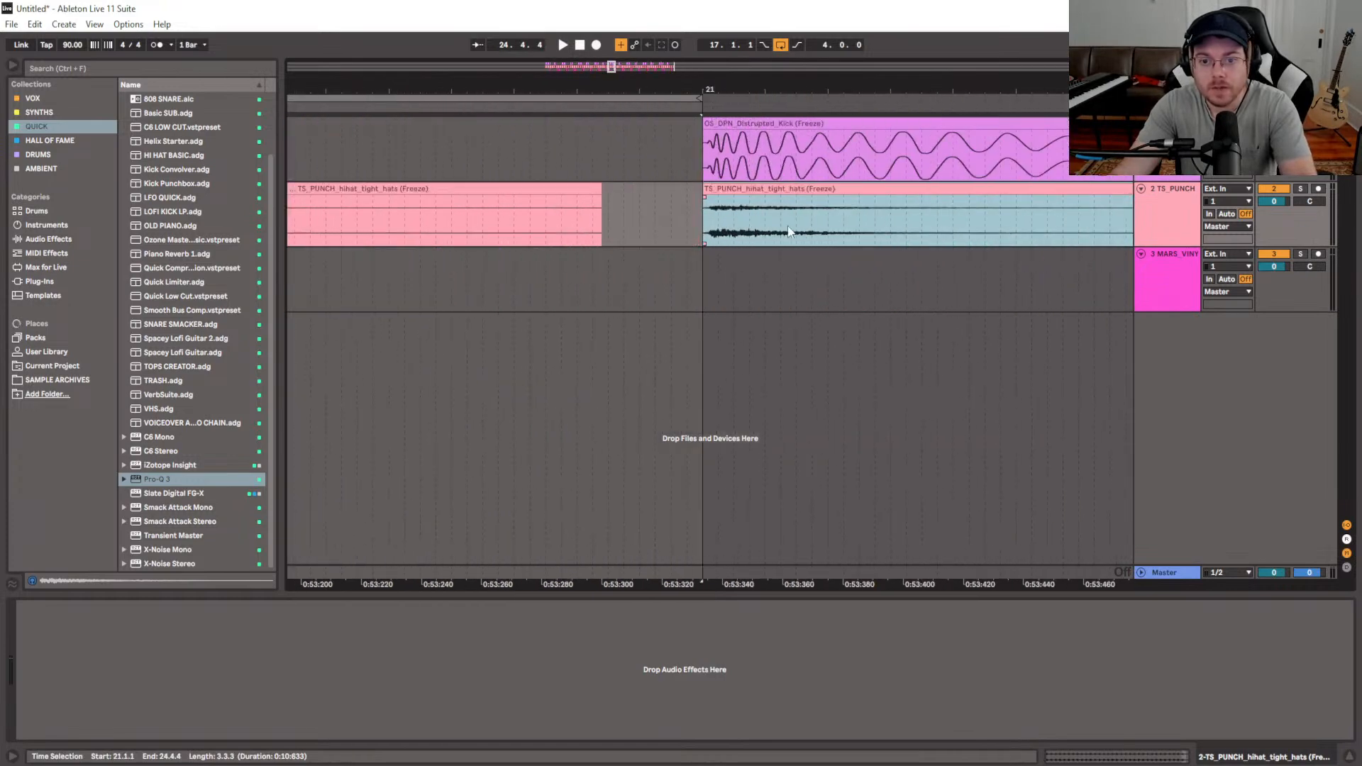
{"action": "left_click_drag", "start_coordinate": [748, 190], "coordinate": [776, 192]}
{"action": "key", "text": "ctrl+z"}
{"action": "key", "text": "minus"}
{"action": "key", "text": "minus"}
{"action": "key", "text": "minus"}
{"action": "key", "text": "minus"}
{"action": "key", "text": "minus"}
{"action": "key", "text": "minus"}
{"action": "key", "text": "minus"}
{"action": "key", "text": "minus"}
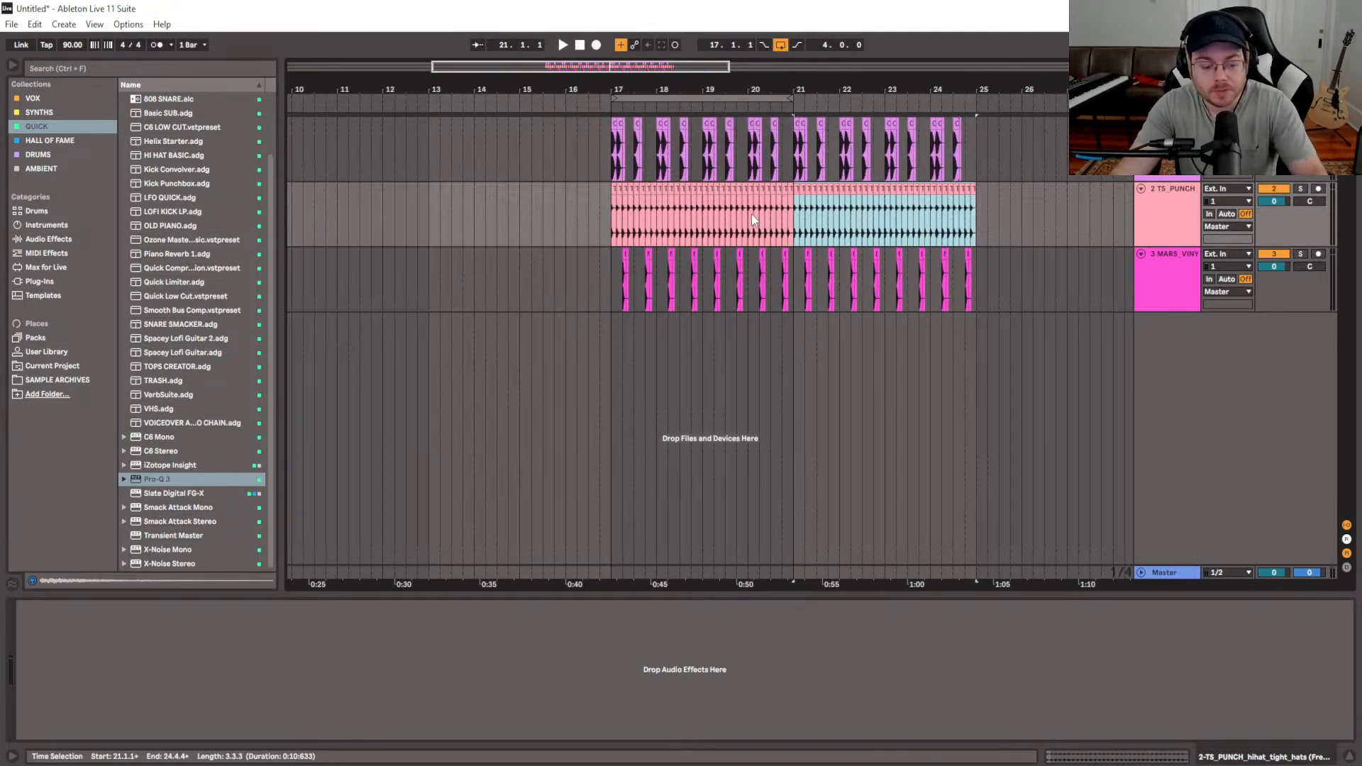
Turn off looping and play from bar 17 past bar 21 to compare the on-grid hi-hats with the shifted ones
{"action": "left_click", "coordinate": [612, 211]}
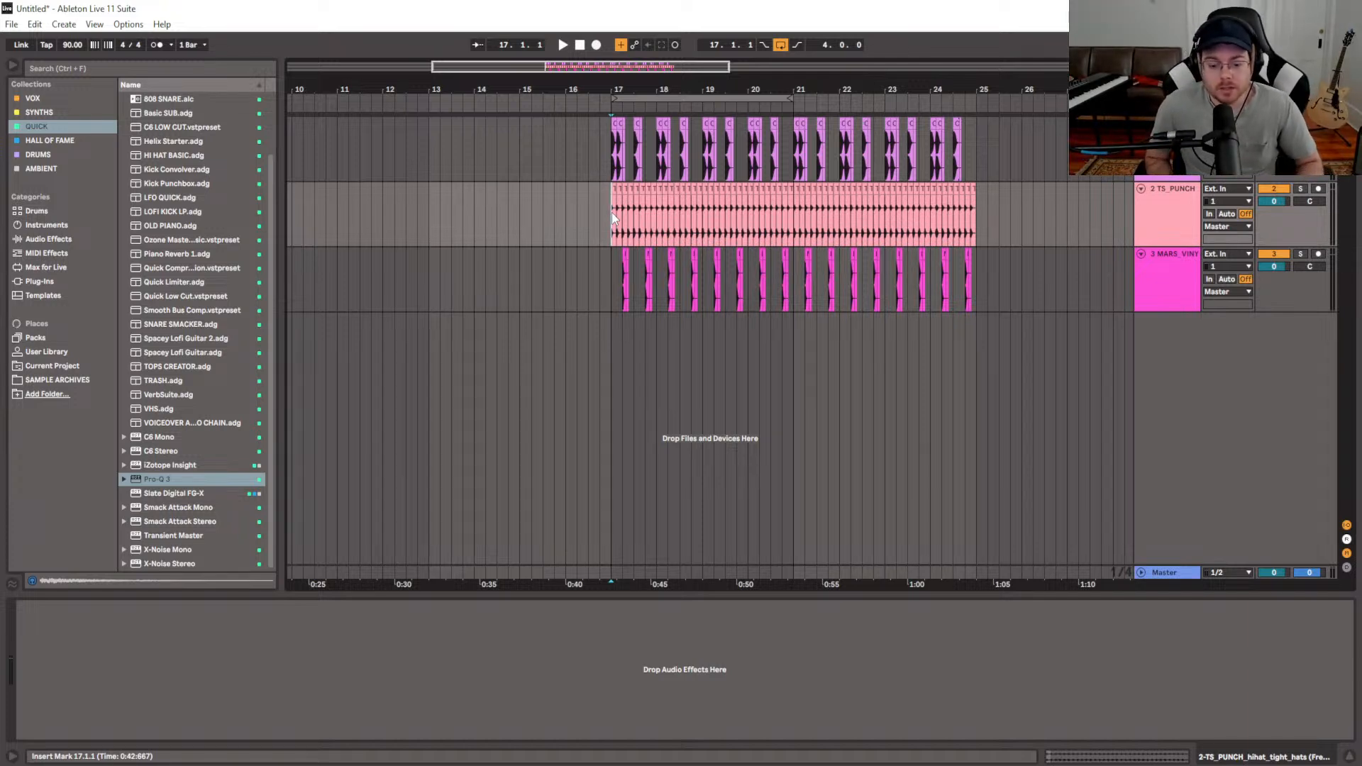
{"action": "key", "text": "ctrl+l"}
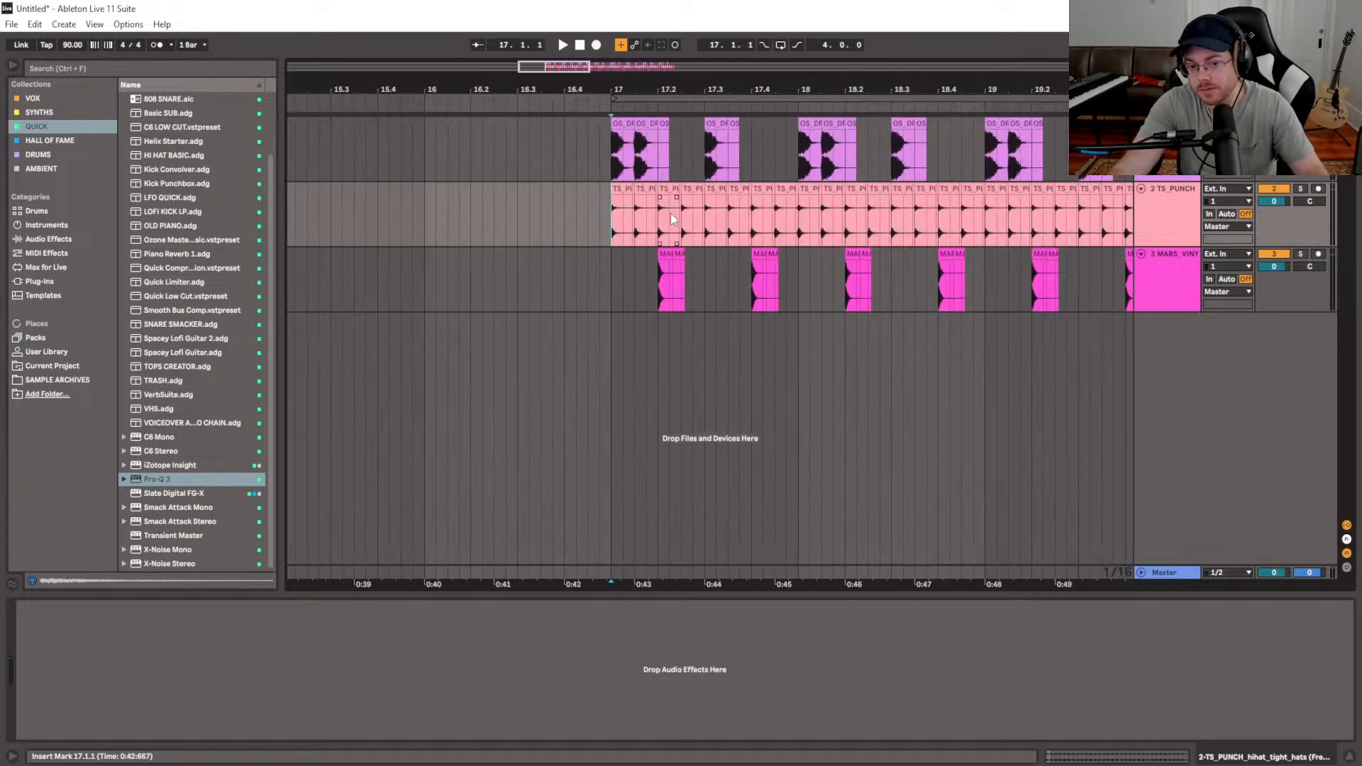
{"action": "scroll", "coordinate": [667, 212], "scroll_direction": "right", "scroll_amount": 5}
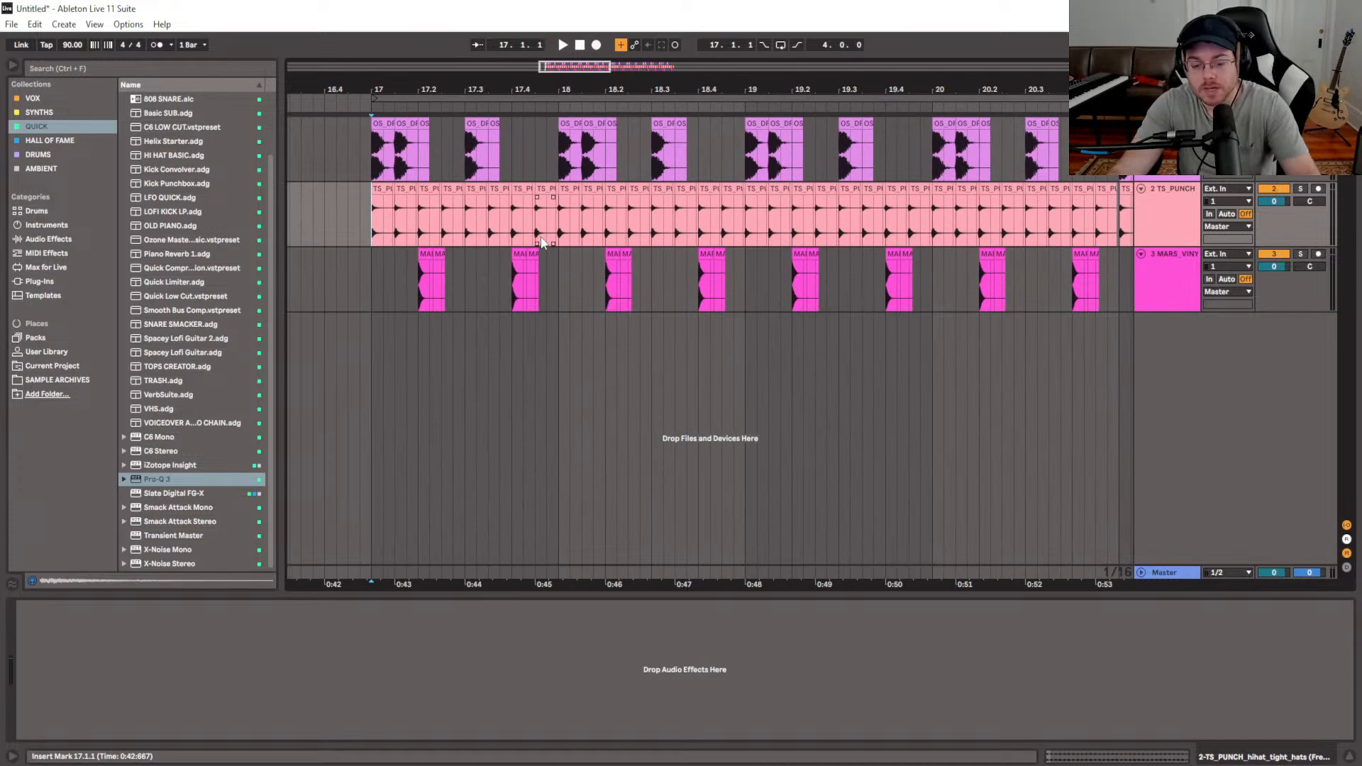
{"action": "key", "text": "space"}
{"action": "key", "text": "minus"}
{"action": "key", "text": "minus"}
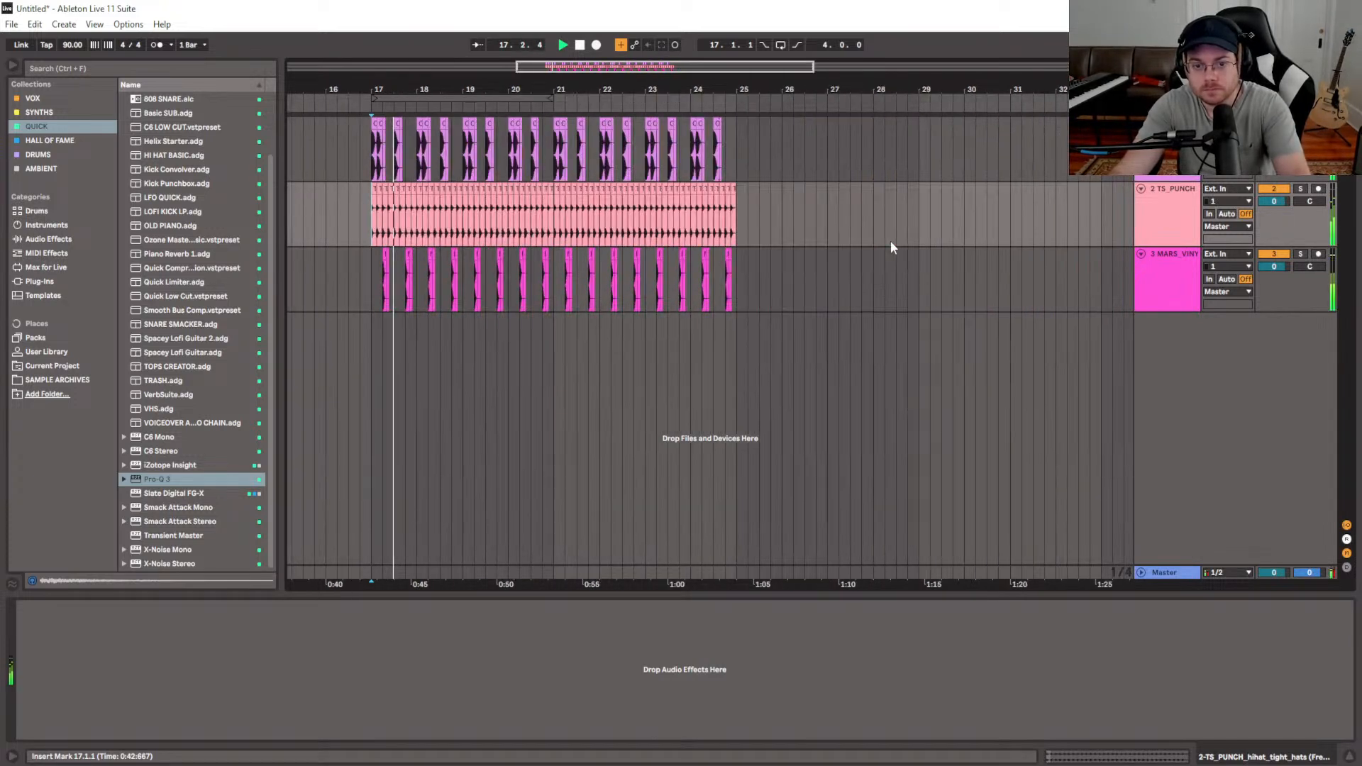
{"action": "left_click", "coordinate": [557, 233]}
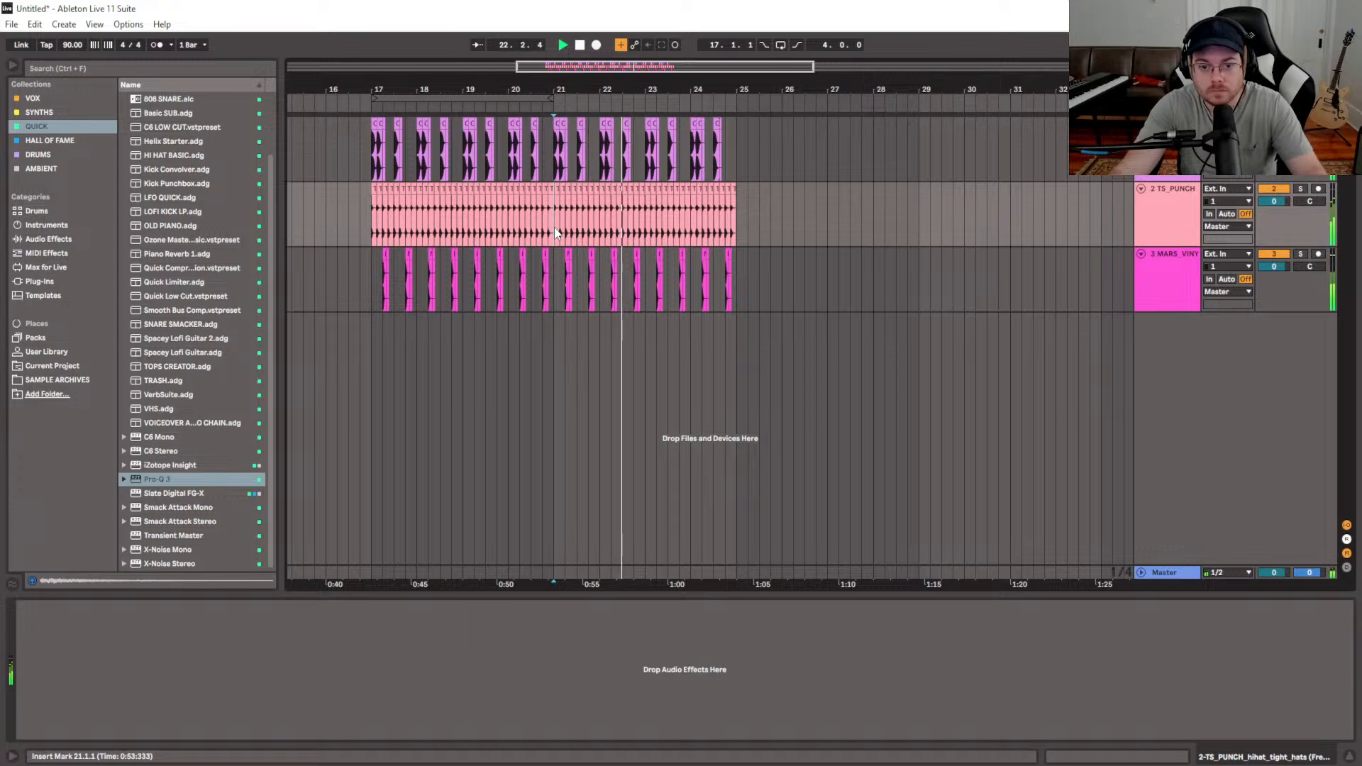
{"action": "key", "text": "space"}
Select all hi-hat clips from bar 21 to bar 25 and, with grid snapping off, shift them further late
{"action": "left_click_drag", "start_coordinate": [736, 226], "coordinate": [561, 226]}
{"action": "scroll", "coordinate": [533, 241], "scroll_direction": "up", "scroll_amount": 3}
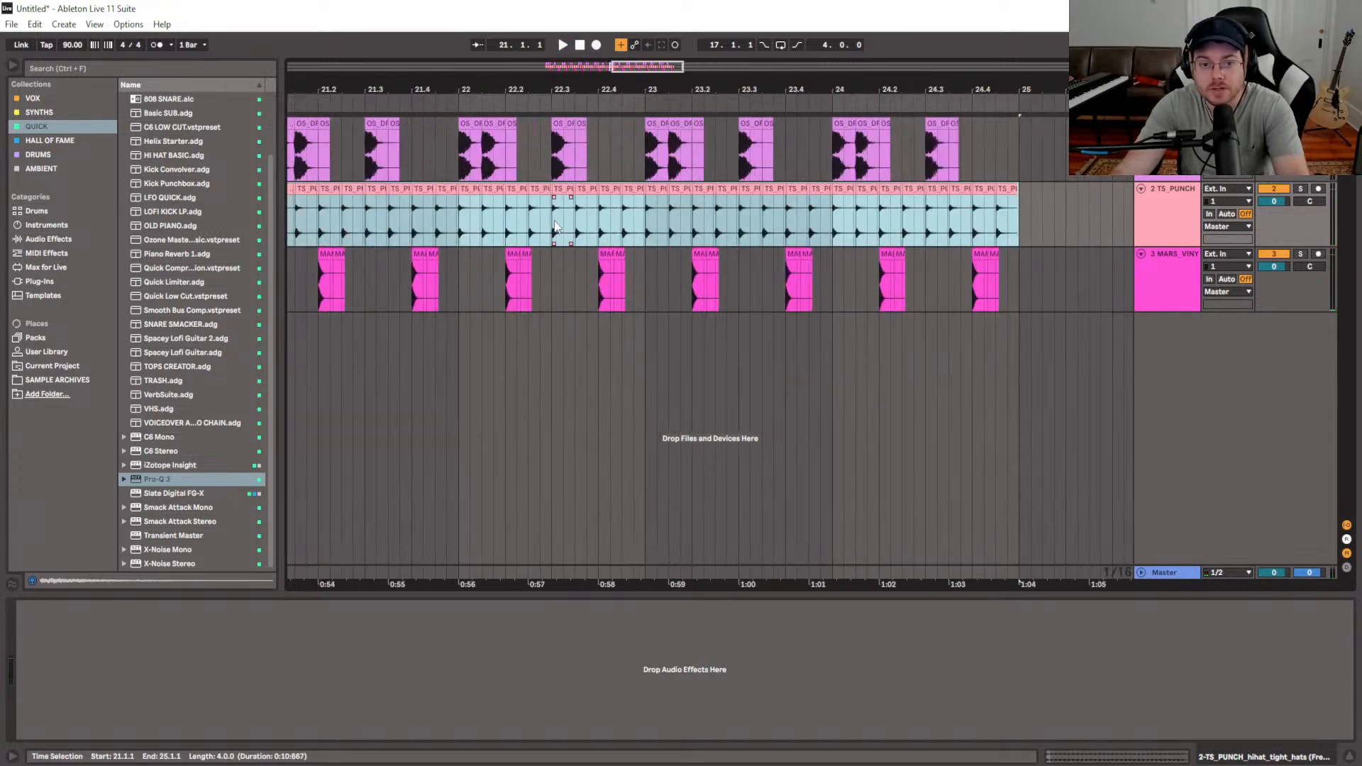
{"action": "scroll", "coordinate": [698, 243], "scroll_direction": "left", "scroll_amount": 10}
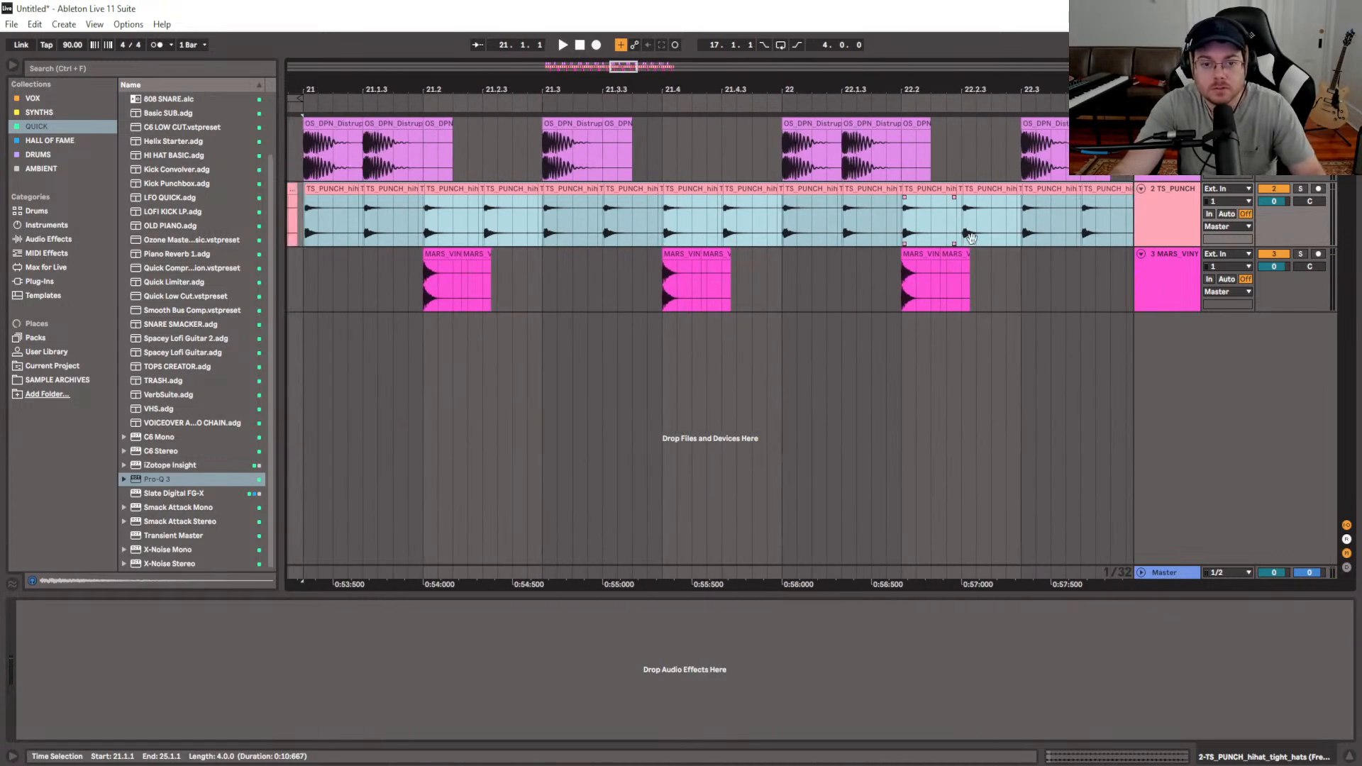
{"action": "scroll", "coordinate": [675, 232], "scroll_direction": "up", "scroll_amount": 15}
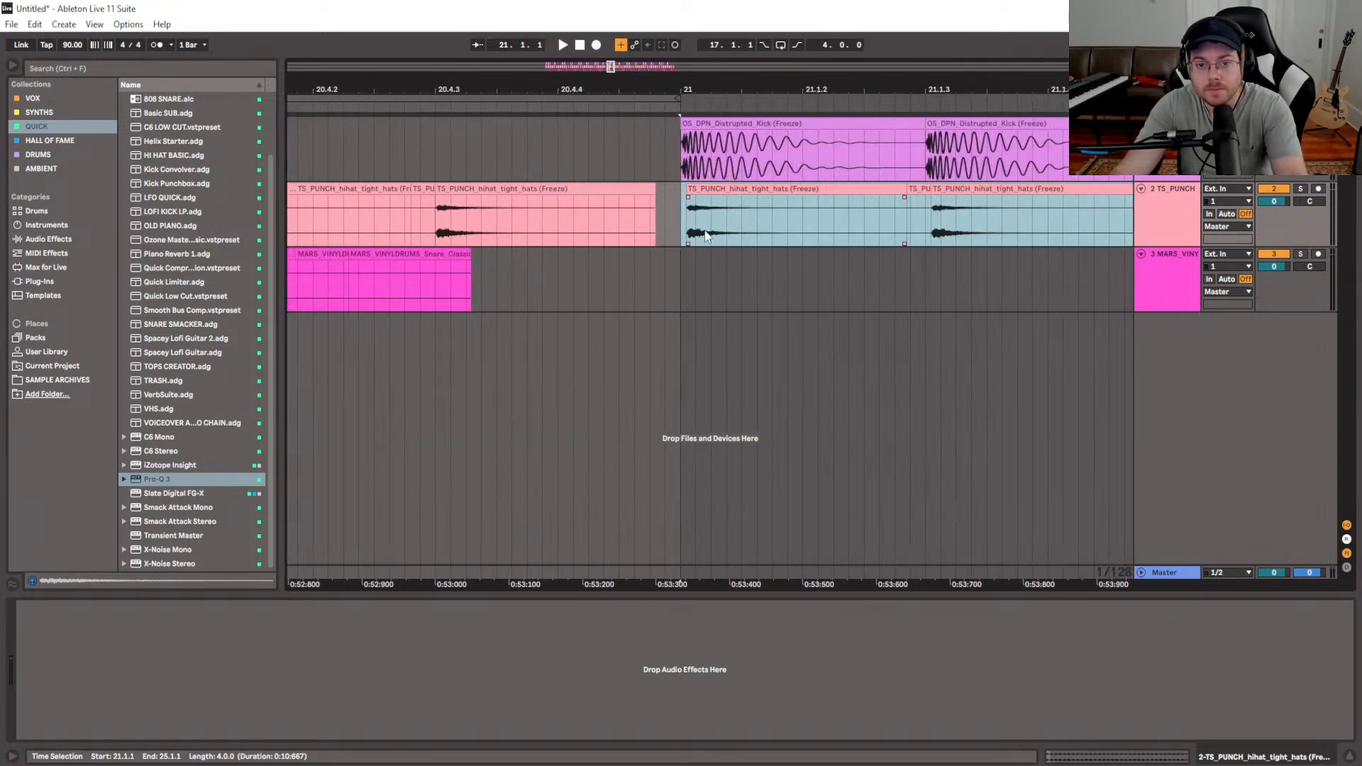
{"action": "left_click", "coordinate": [741, 239]}
{"action": "left_click_drag", "start_coordinate": [812, 189], "coordinate": [987, 188]}
{"action": "key", "text": "minus"}
{"action": "key", "text": "minus"}
{"action": "key", "text": "minus"}
{"action": "key", "text": "minus"}
{"action": "key", "text": "minus"}
{"action": "key", "text": "minus"}
{"action": "key", "text": "minus"}
{"action": "key", "text": "minus"}
{"action": "key", "text": "minus"}
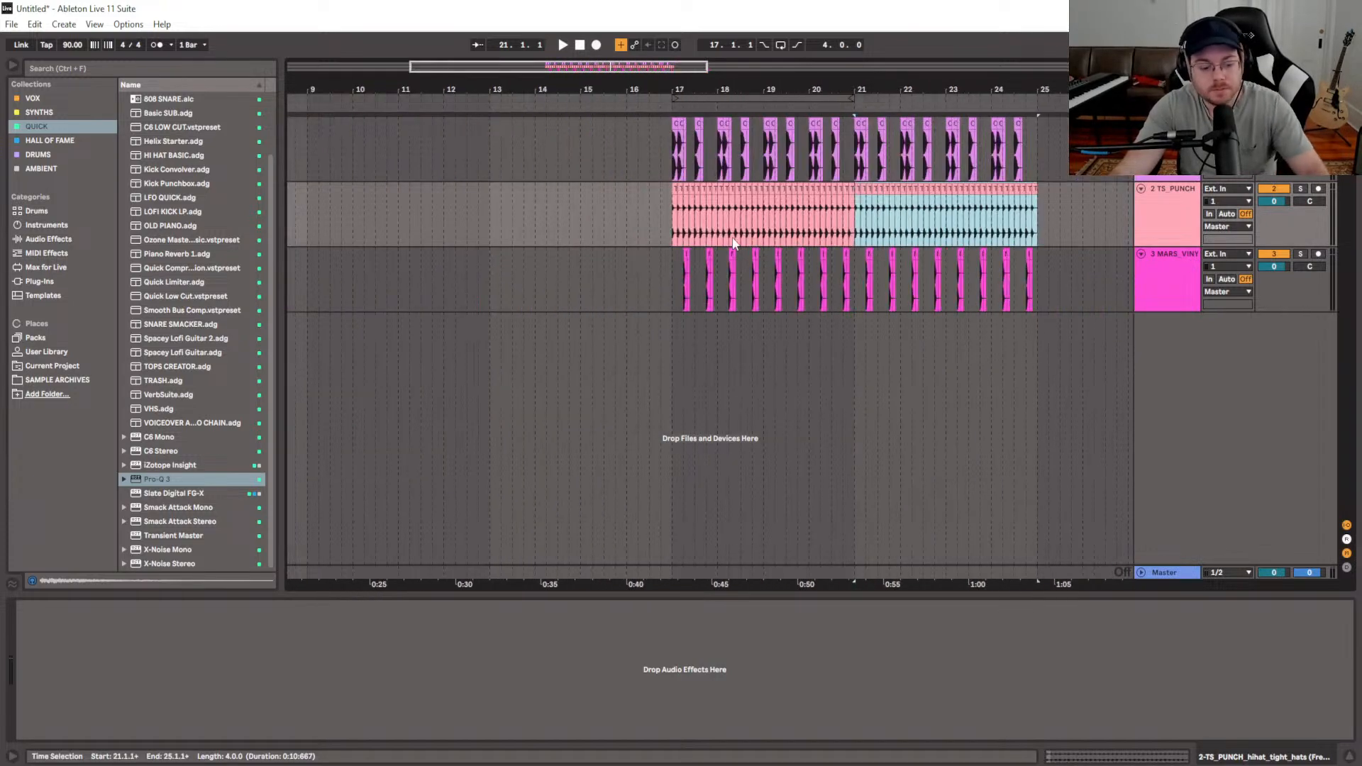
Play the beat from bar 17, from bar 21 and from bar 20 to compare the two hi-hat timings
{"action": "left_click", "coordinate": [672, 273]}
{"action": "key", "text": "space"}
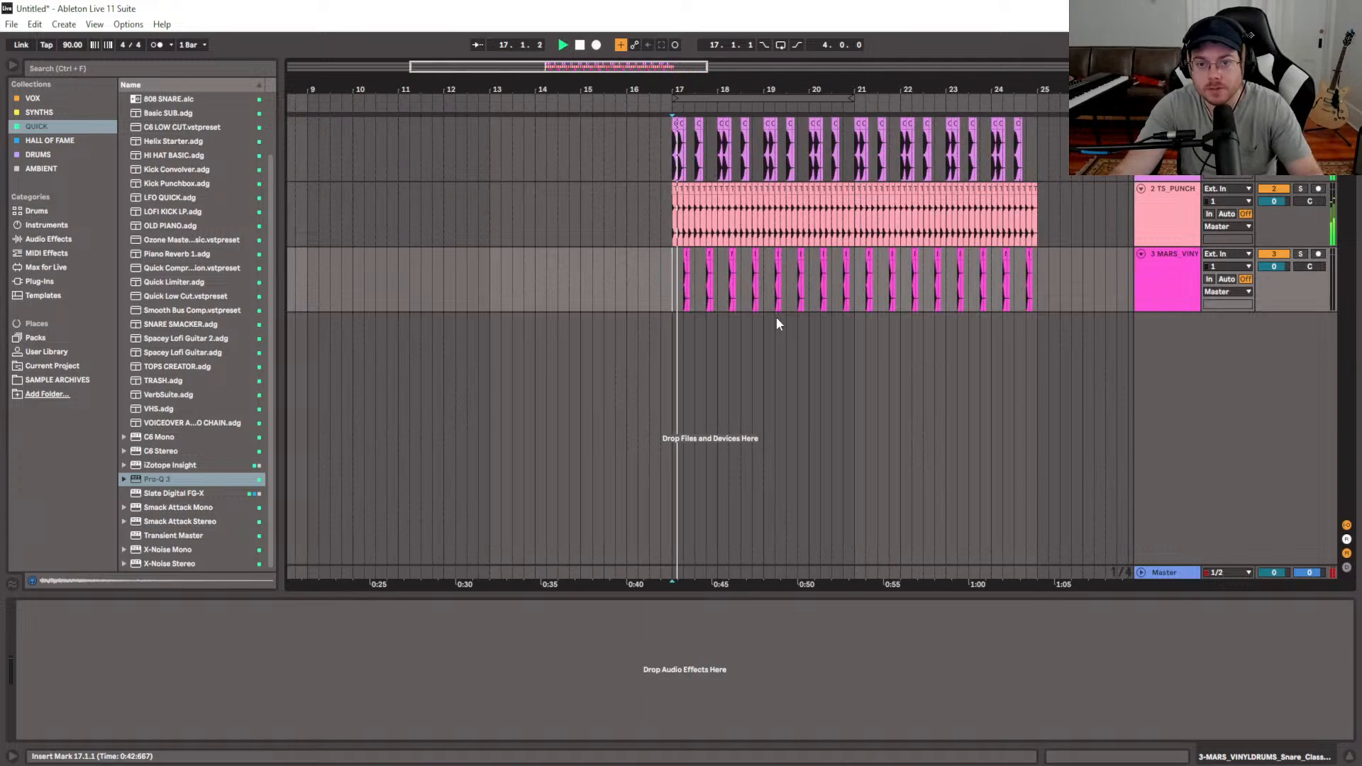
{"action": "left_click", "coordinate": [855, 304]}
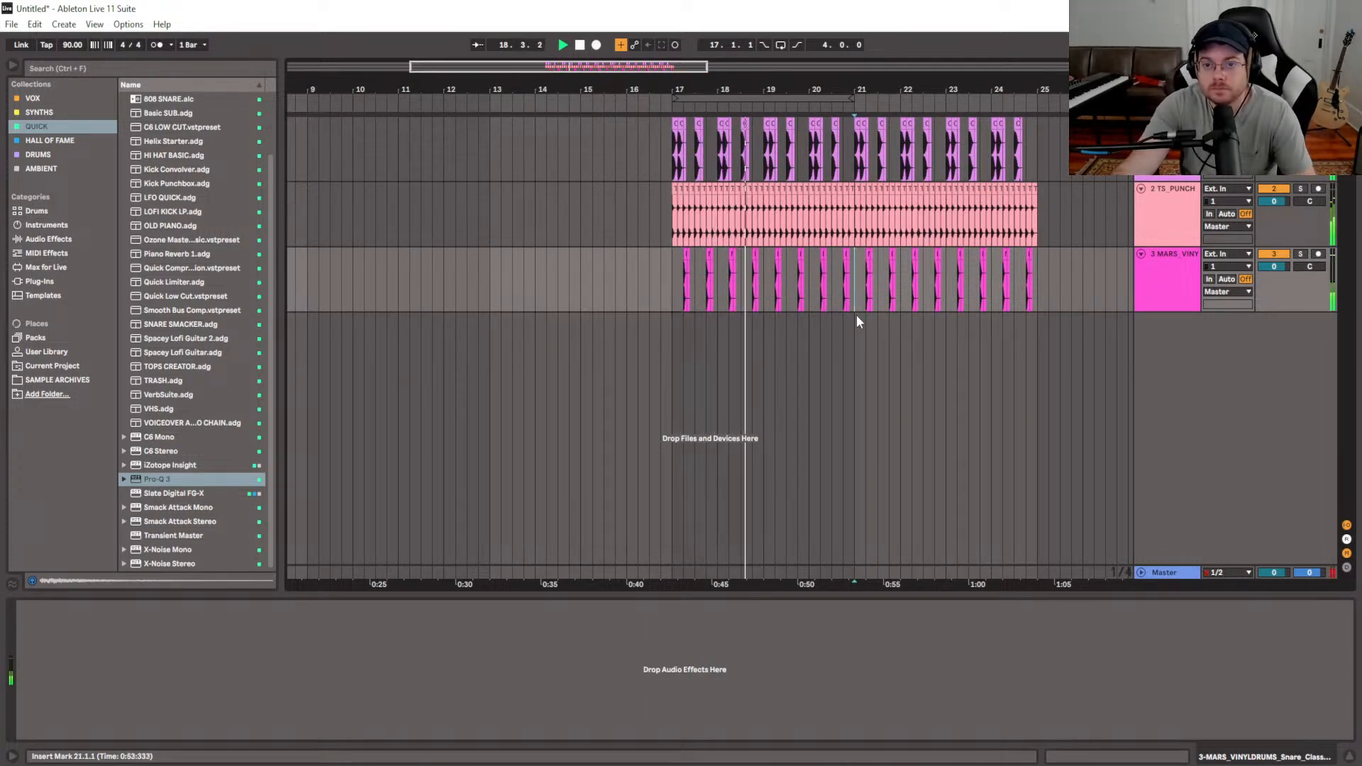
{"action": "key", "text": "space"}
{"action": "key", "text": "space"}
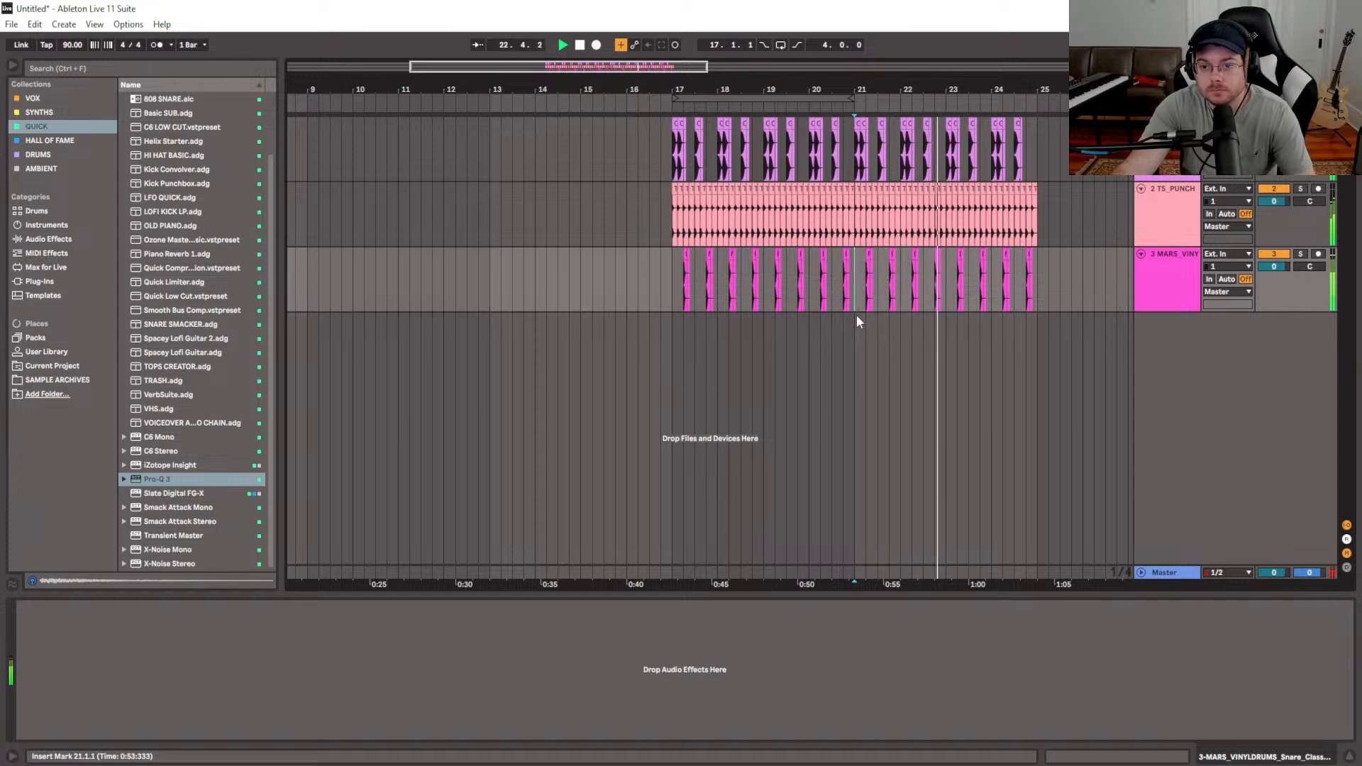
{"action": "left_click", "coordinate": [809, 303]}
{"action": "key", "text": "space"}
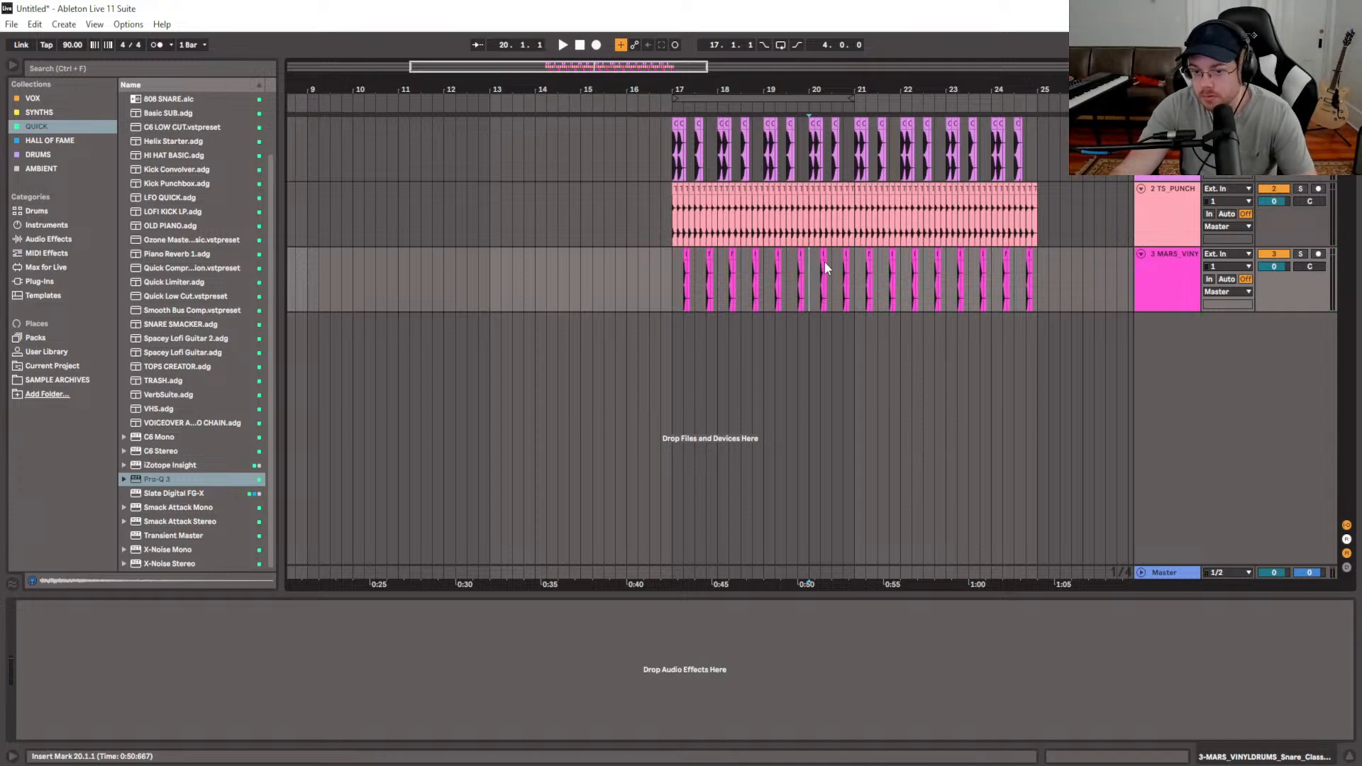
{"action": "key", "text": "space"}
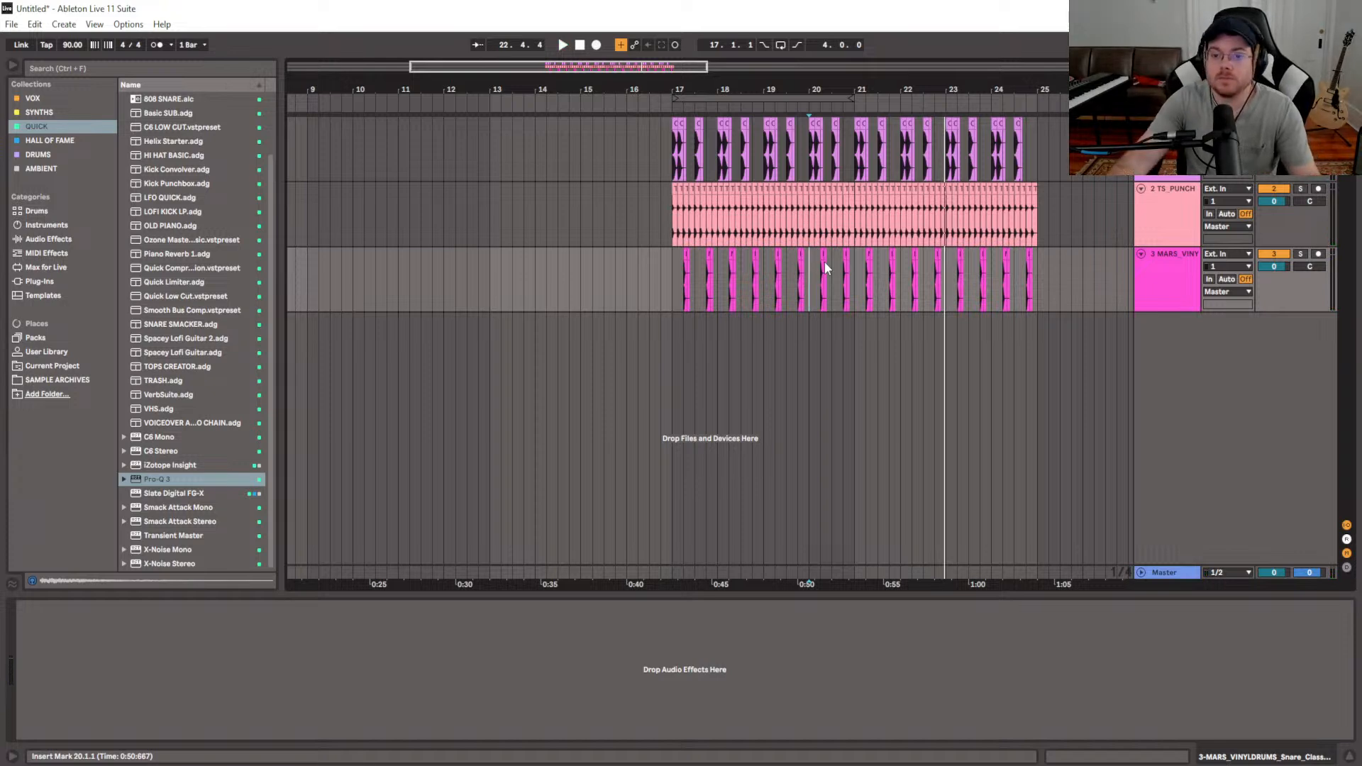
Select the shifted hi-hat clips from bar 21 to bar 25 and give them a different clip colour
{"action": "scroll", "coordinate": [821, 267], "scroll_direction": "right", "scroll_amount": 2}
{"action": "left_click_drag", "start_coordinate": [793, 238], "coordinate": [972, 189]}
{"action": "right_click", "coordinate": [973, 190]}
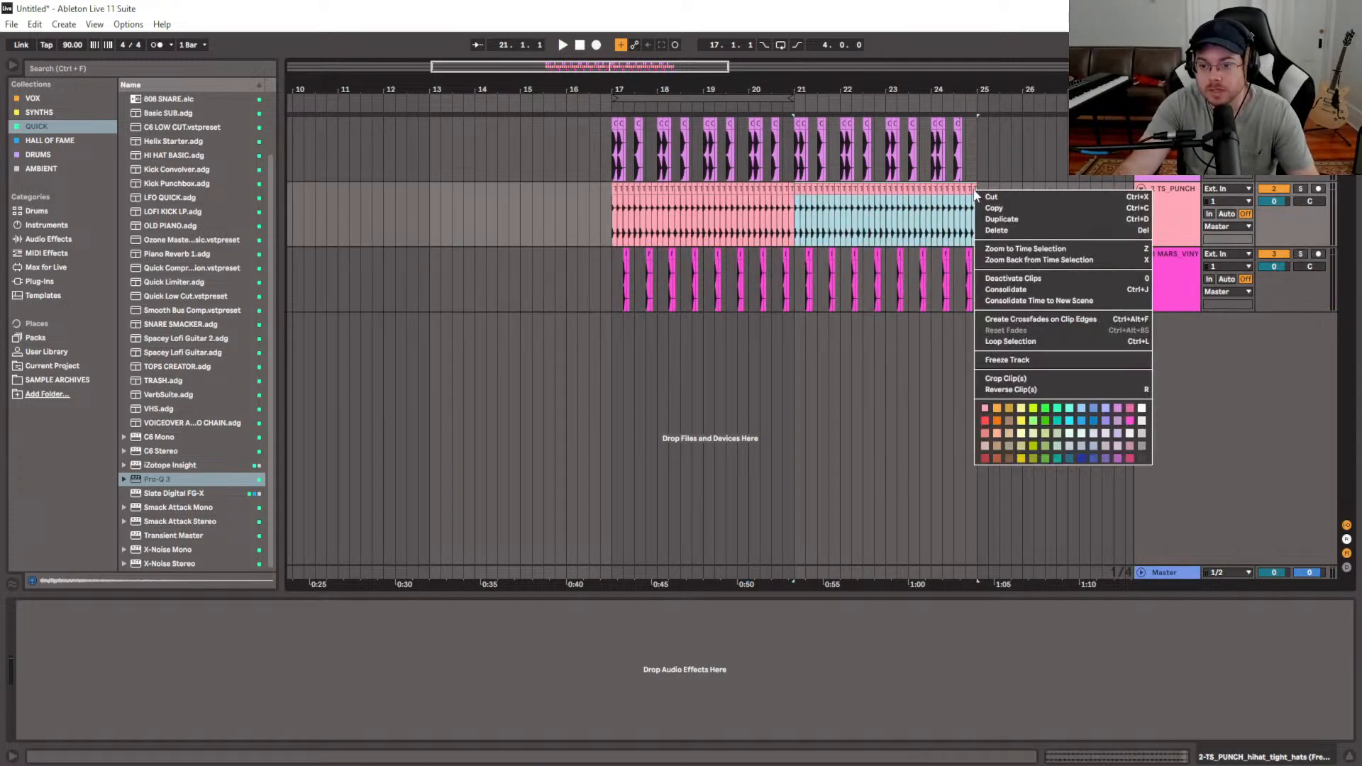
{"action": "left_click", "coordinate": [1012, 403]}
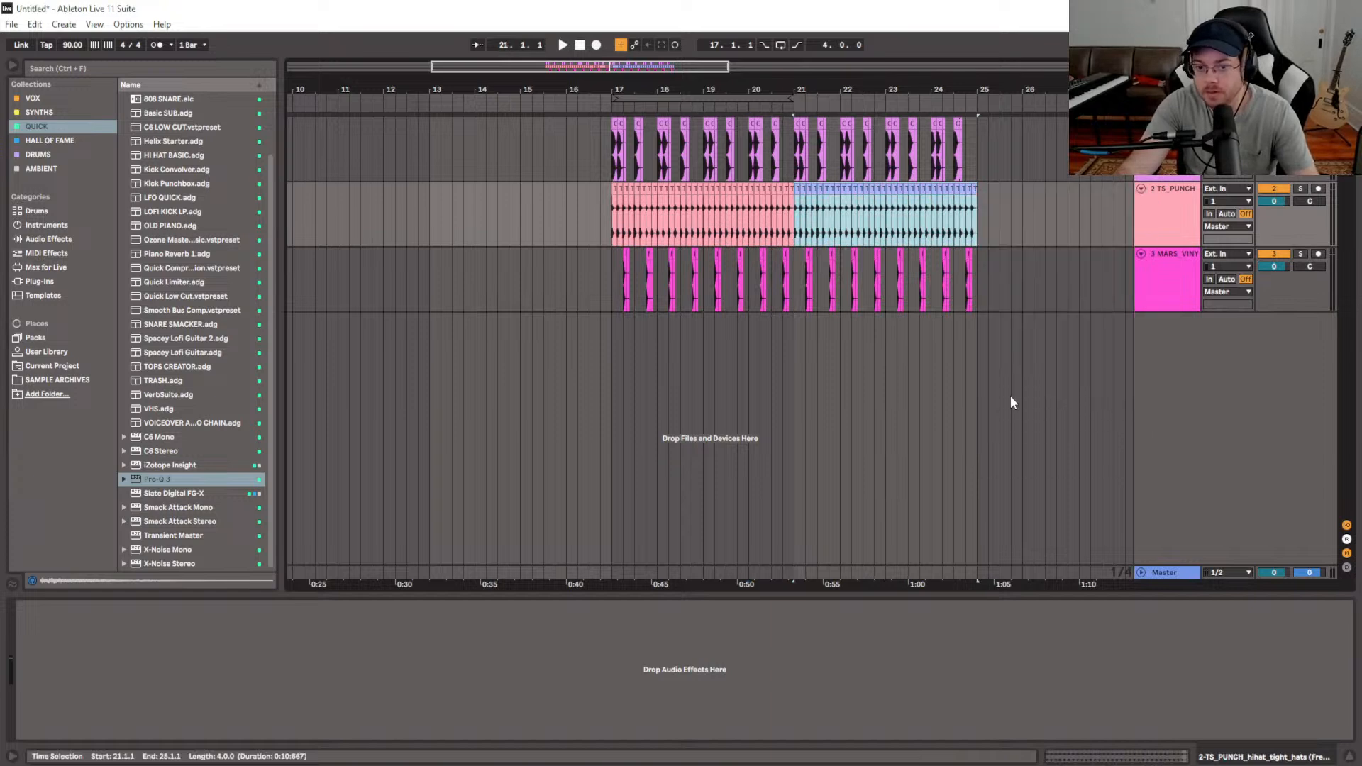
Play the beat from bar 20 across bar 21 to hear the change from on-grid to late hi-hats
{"action": "left_click", "coordinate": [793, 310]}
{"action": "left_click", "coordinate": [750, 300]}
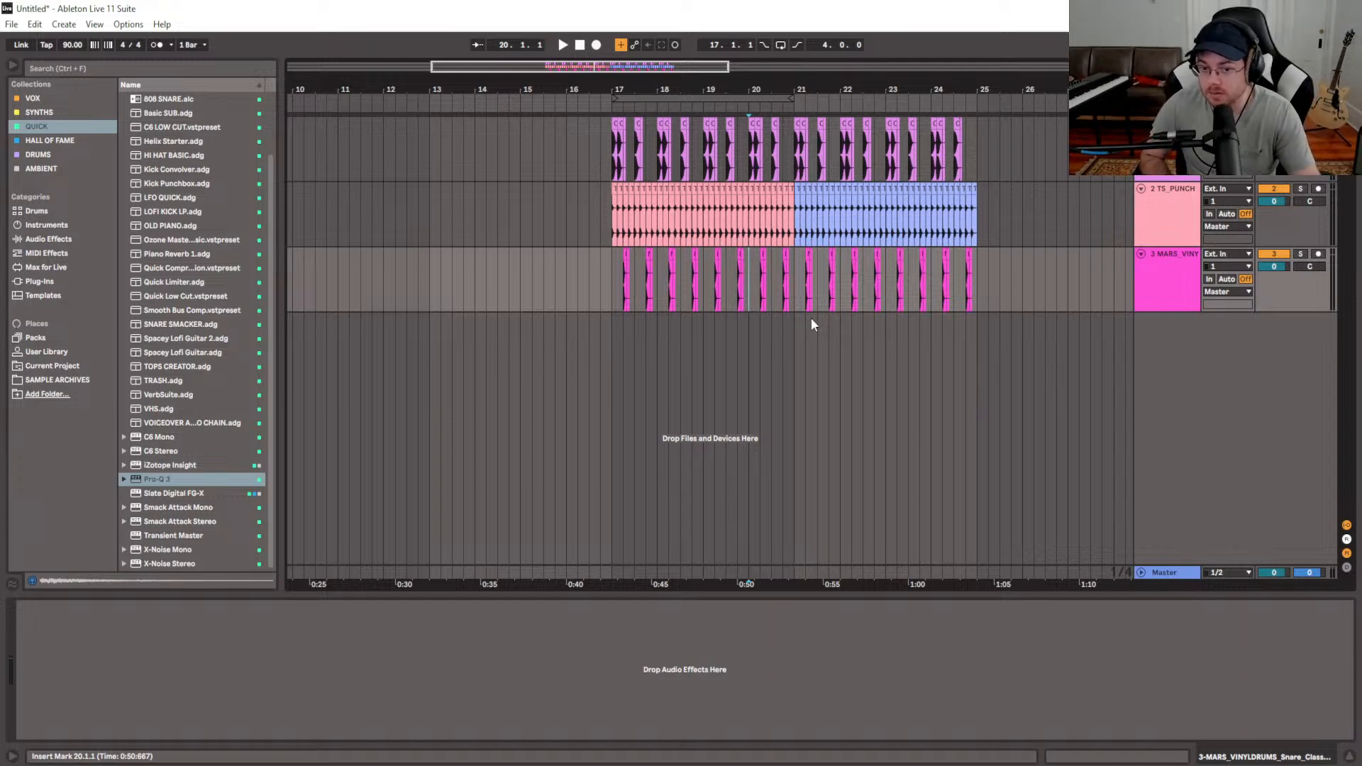
{"action": "key", "text": "space"}
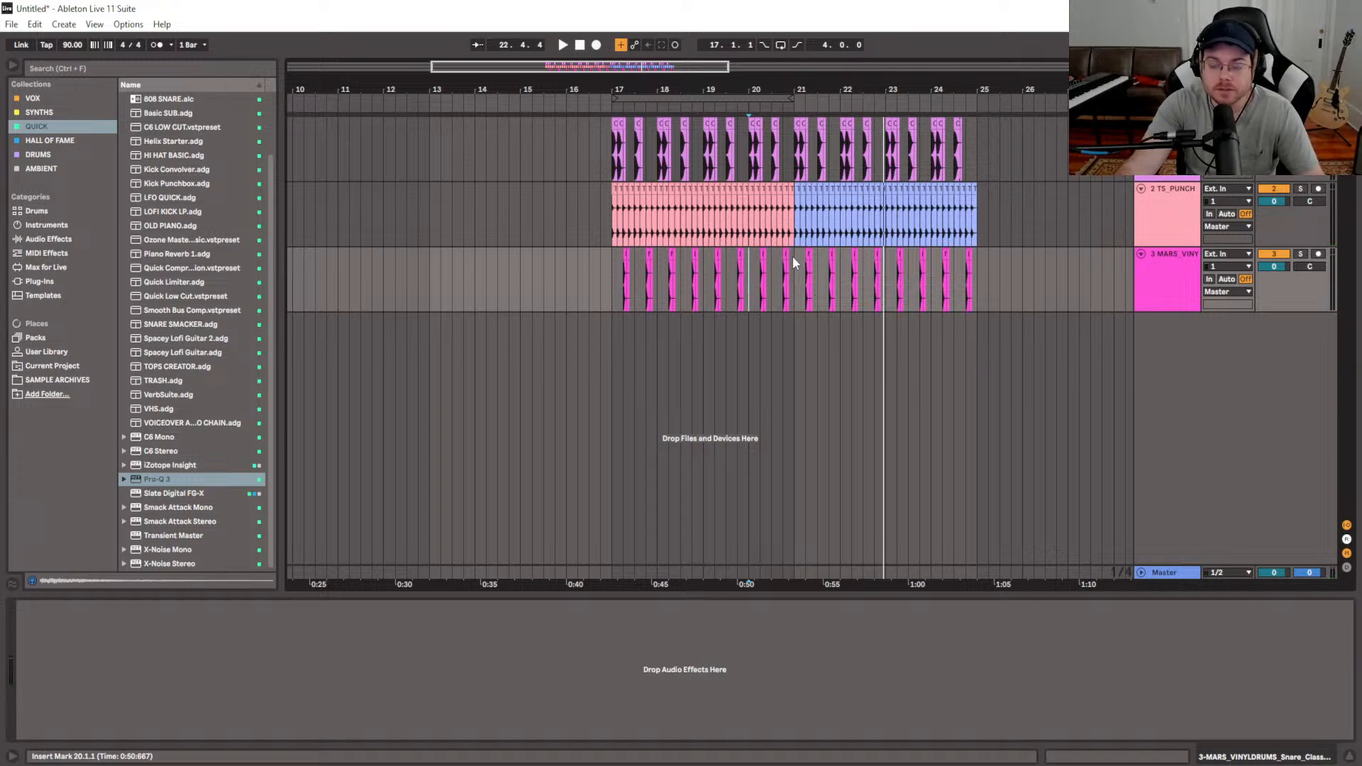
Delete all kick, hi-hat and snare clips of the on-grid section from bar 17 to bar 21
{"action": "left_click_drag", "start_coordinate": [793, 257], "coordinate": [611, 170]}
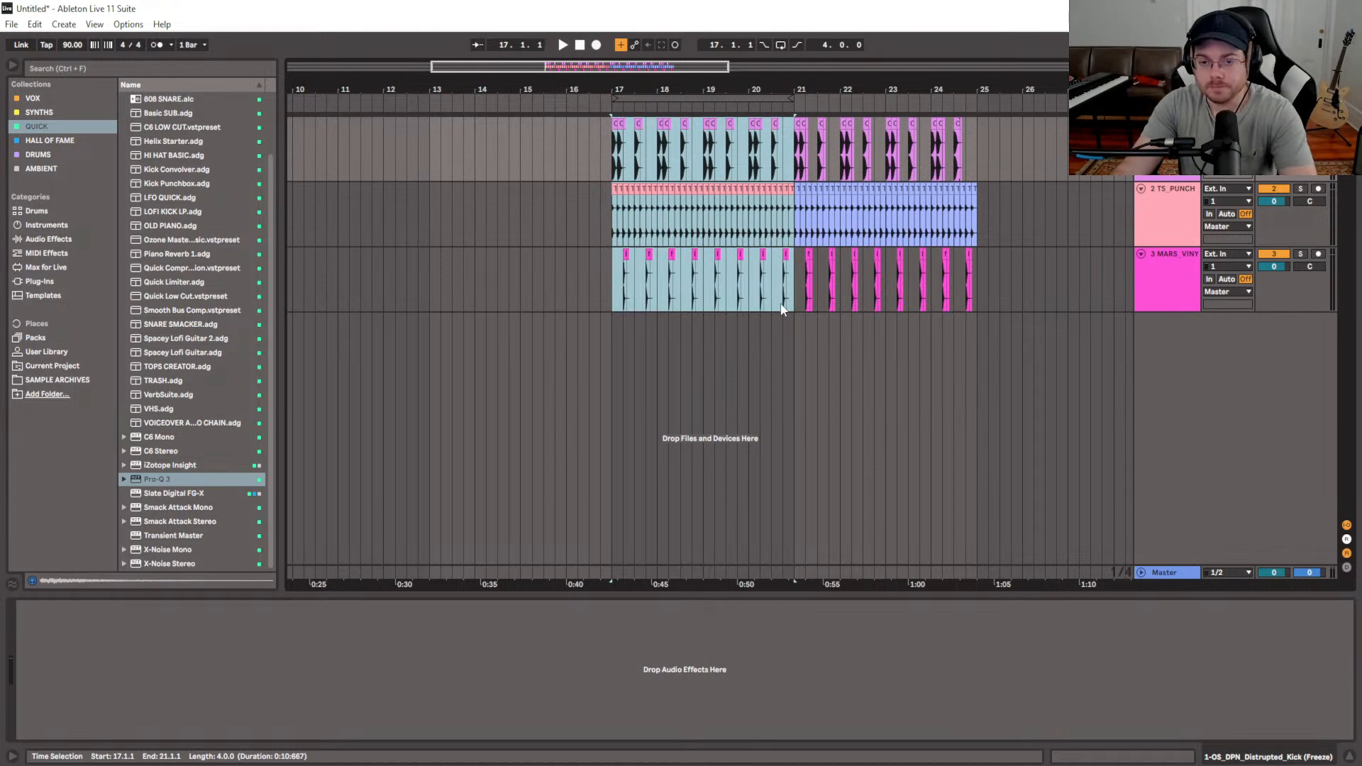
{"action": "key", "text": "Delete"}
{"action": "left_click", "coordinate": [804, 304]}
Examine closely how the late hi-hat clips line up with the grid, kicks and snares from bar 21 onward
{"action": "key", "text": "plus"}
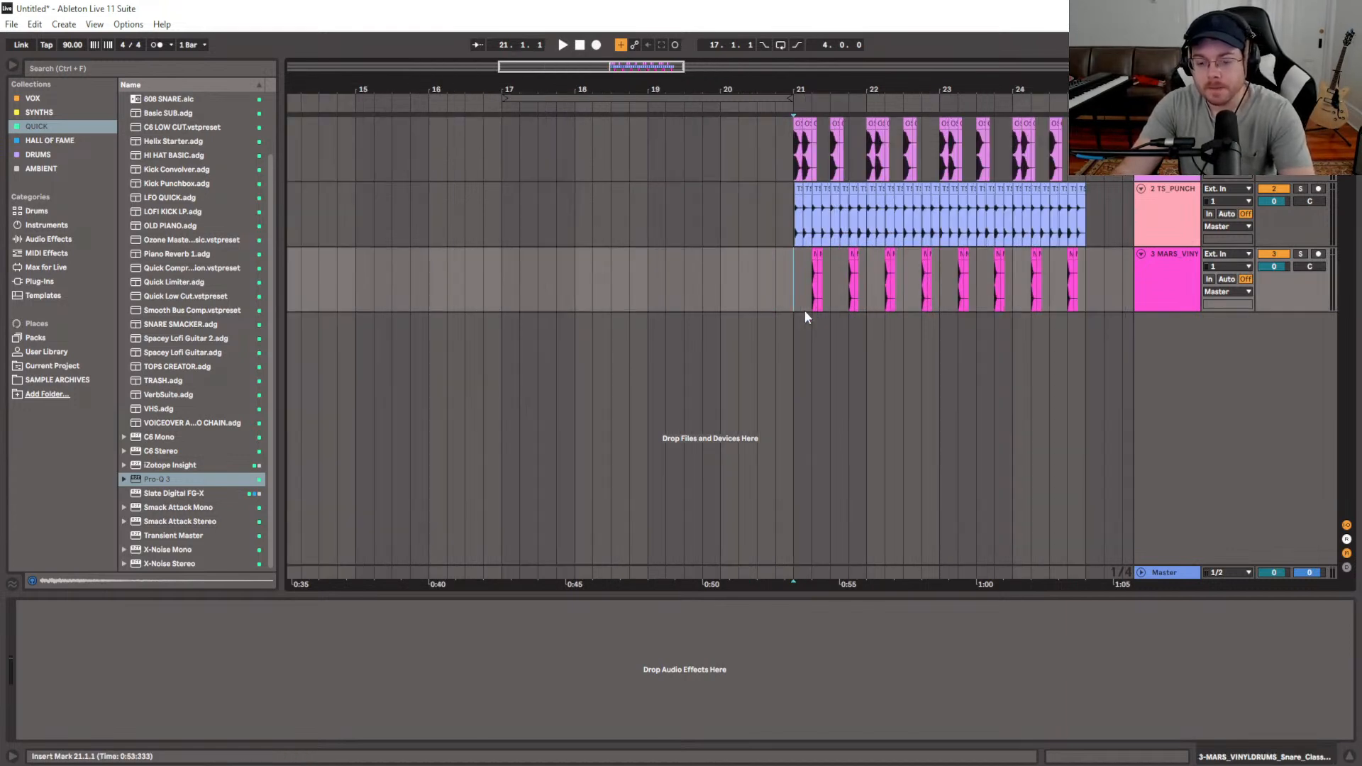
{"action": "key", "text": "plus"}
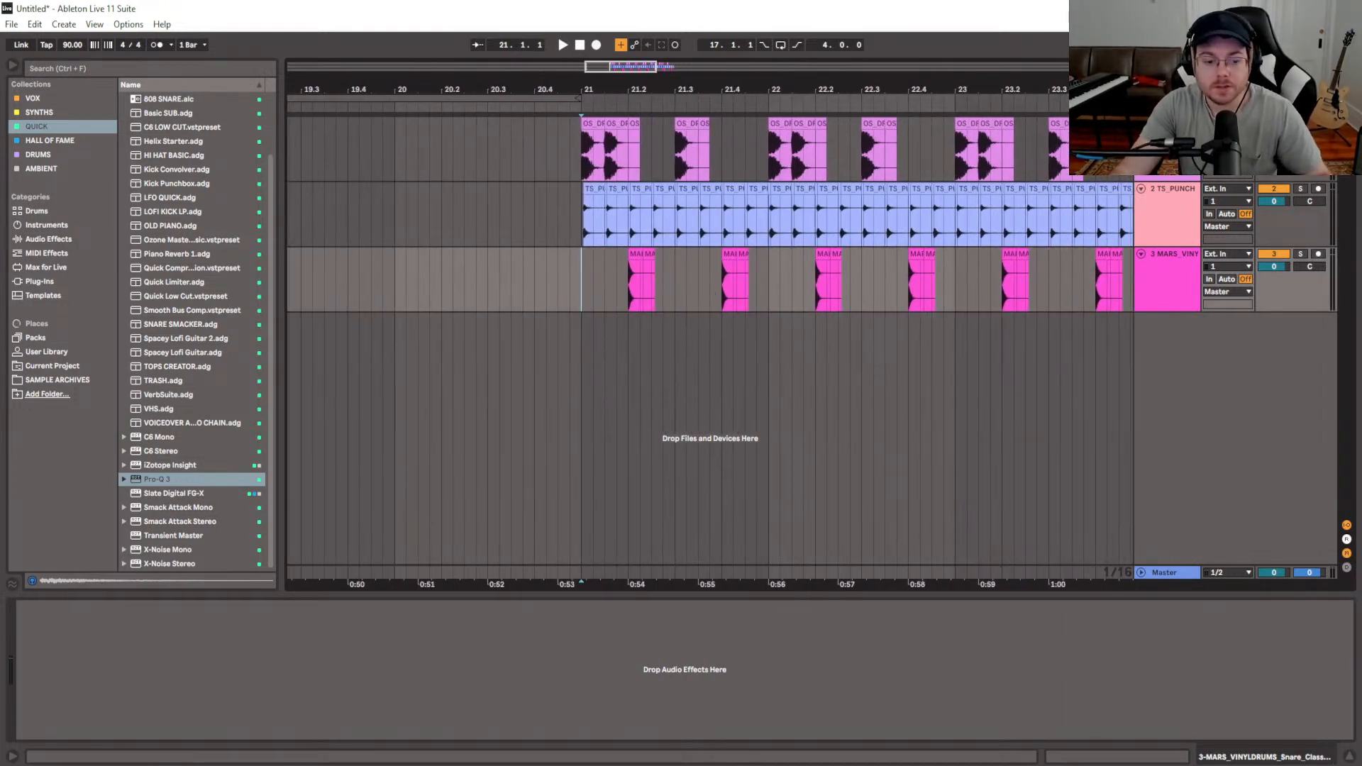
{"action": "mouse_move", "coordinate": [327, 765]}
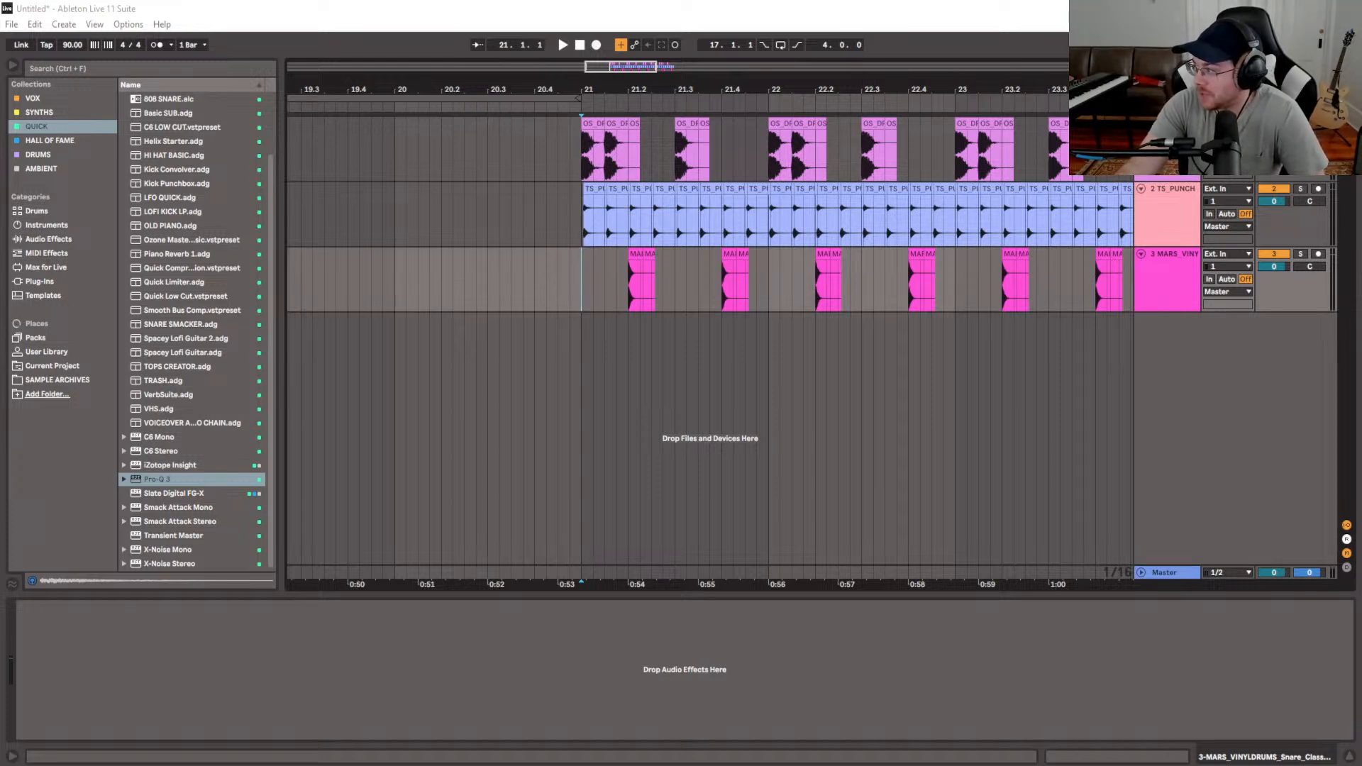
{"action": "left_click", "coordinate": [583, 234]}
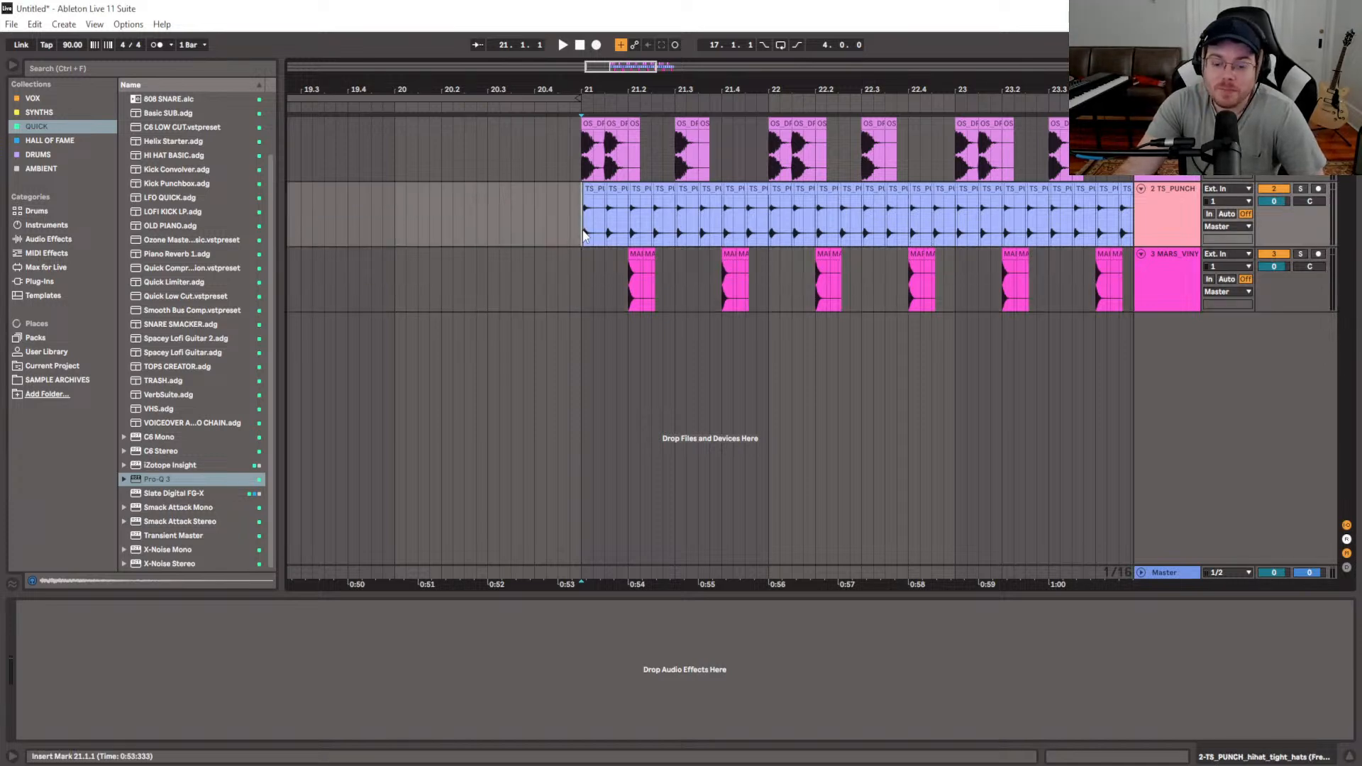
{"action": "key", "text": "plus"}
{"action": "key", "text": "plus"}
{"action": "key", "text": "minus"}
{"action": "key", "text": "minus"}
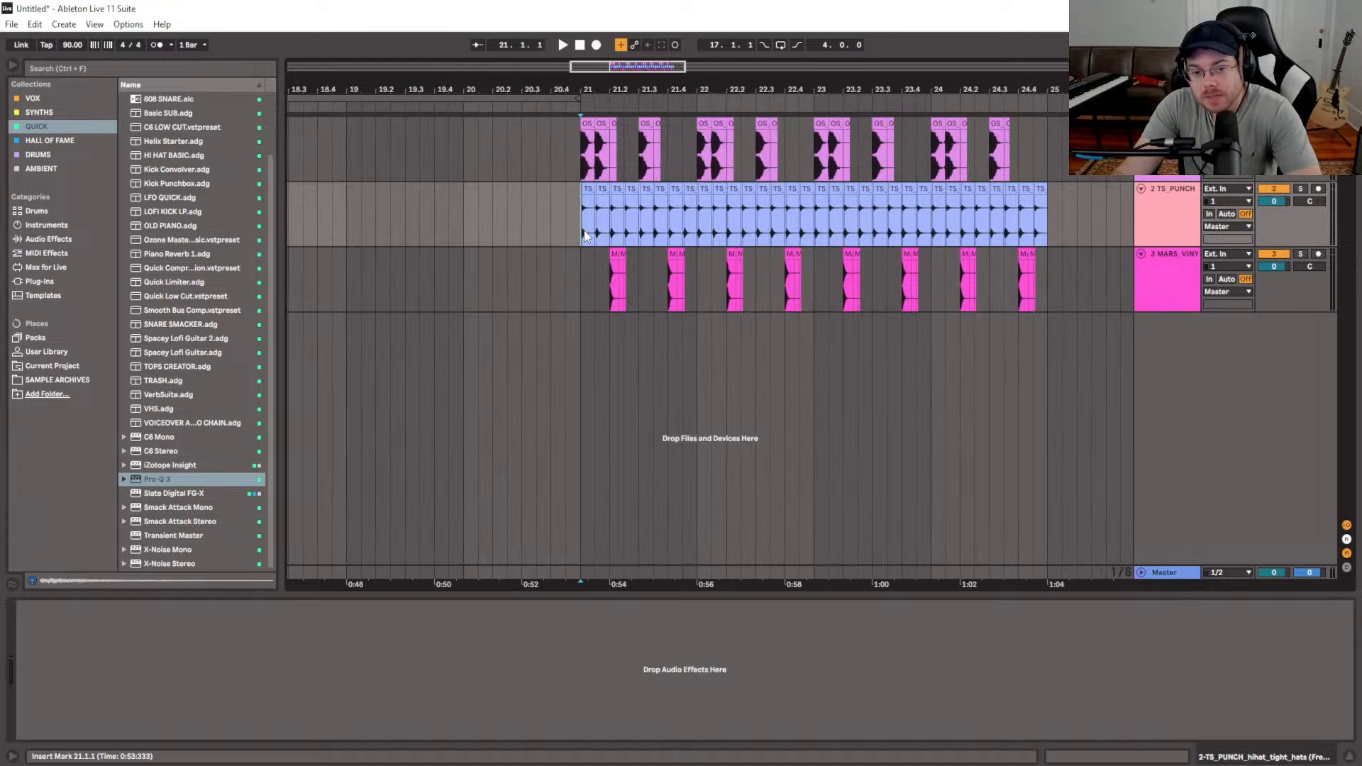
{"action": "key", "text": "plus"}
{"action": "key", "text": "plus"}
{"action": "key", "text": "plus"}
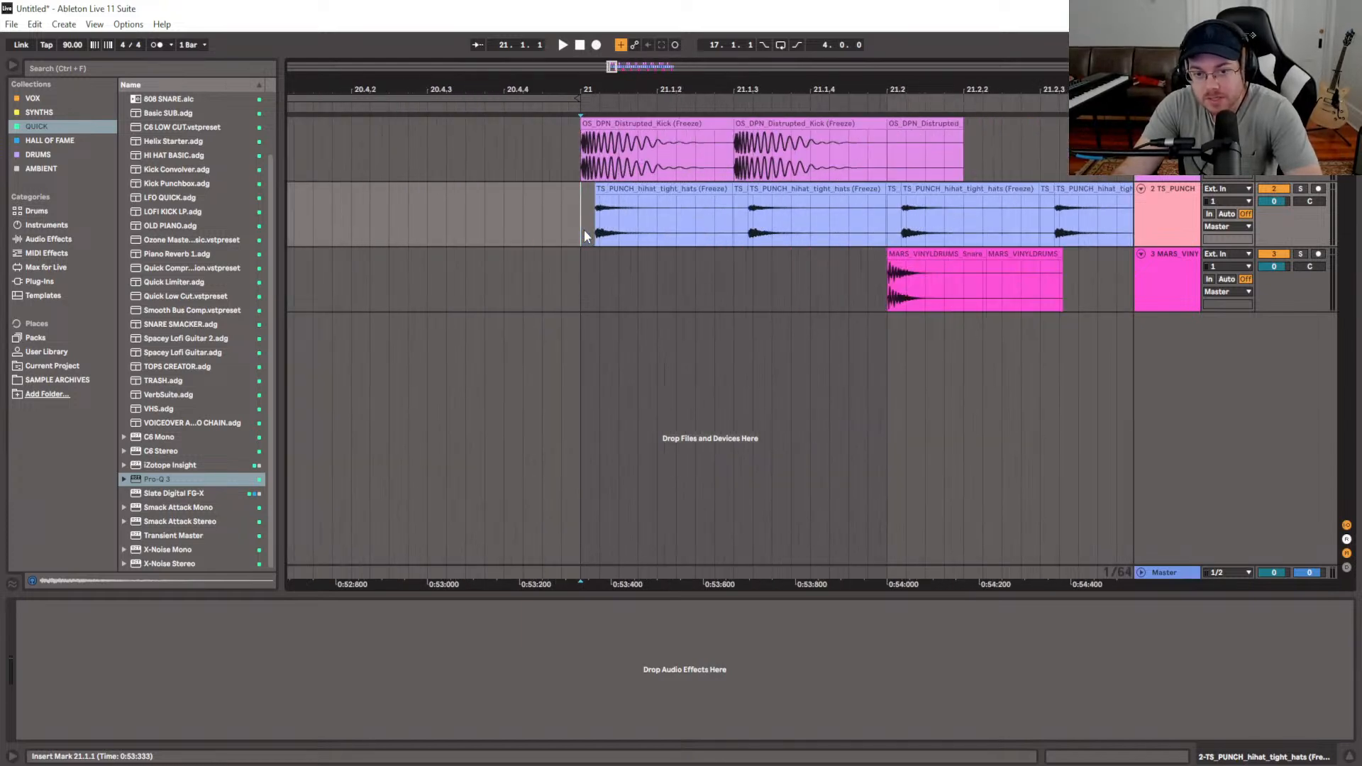
{"action": "left_click_drag", "start_coordinate": [529, 265], "coordinate": [430, 263]}
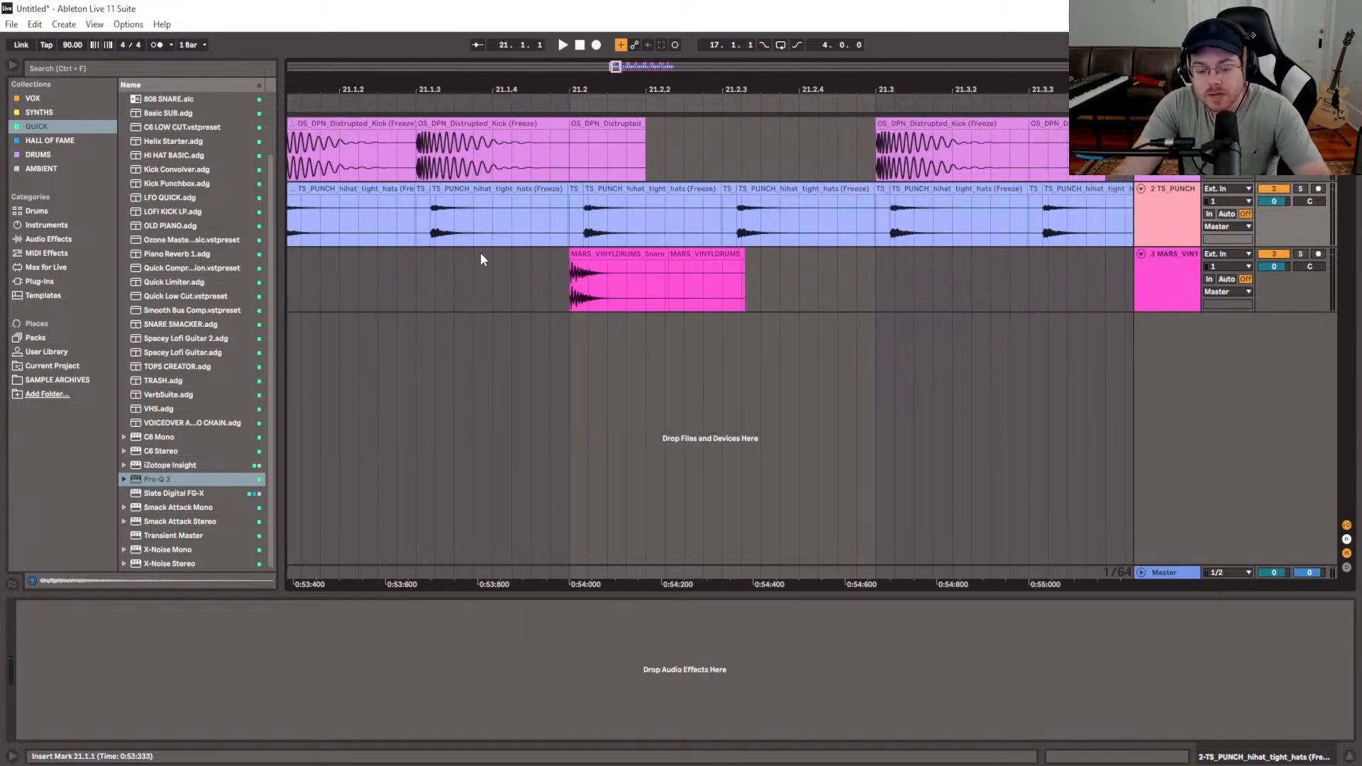
{"action": "key", "text": "minus"}
{"action": "key", "text": "minus"}
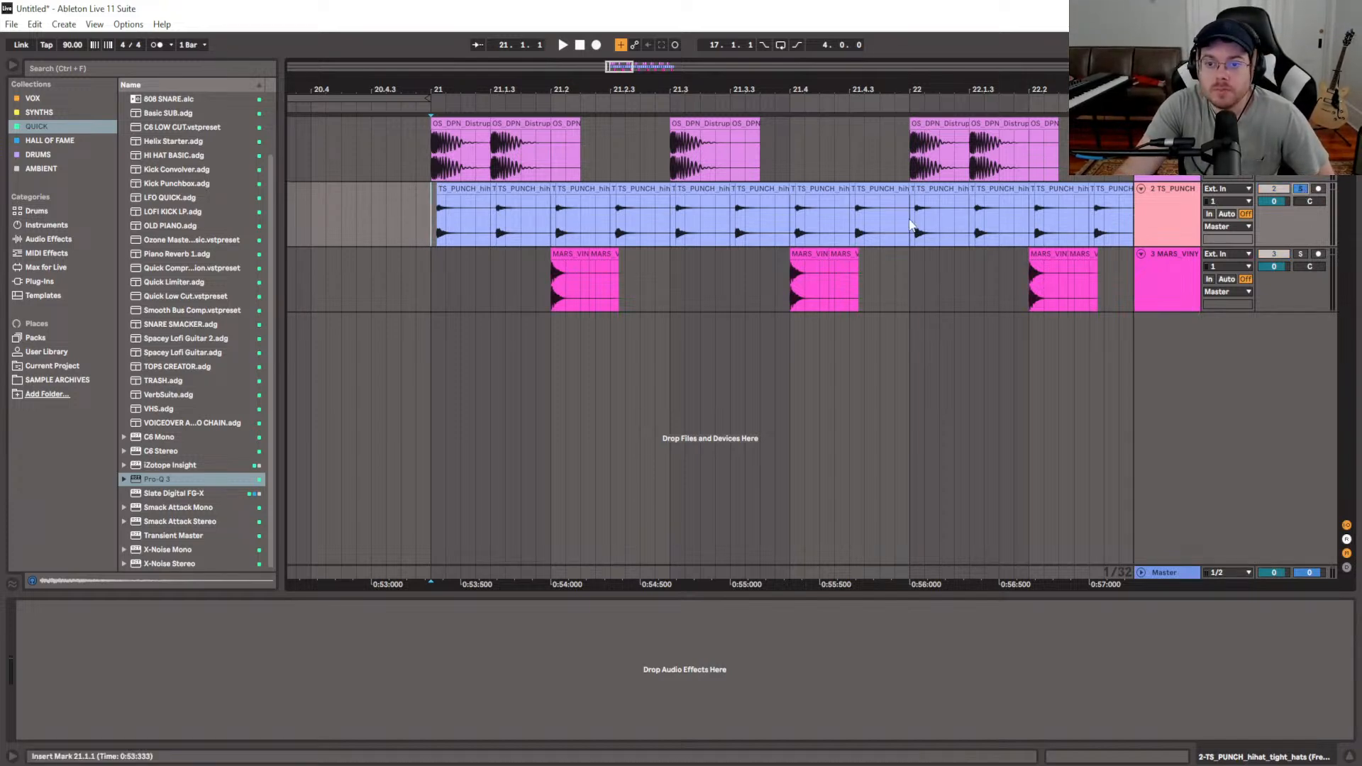
Loop bar 21 to bar 22 and play it with the hi-hat track soloed
{"action": "left_click_drag", "start_coordinate": [913, 225], "coordinate": [474, 225]}
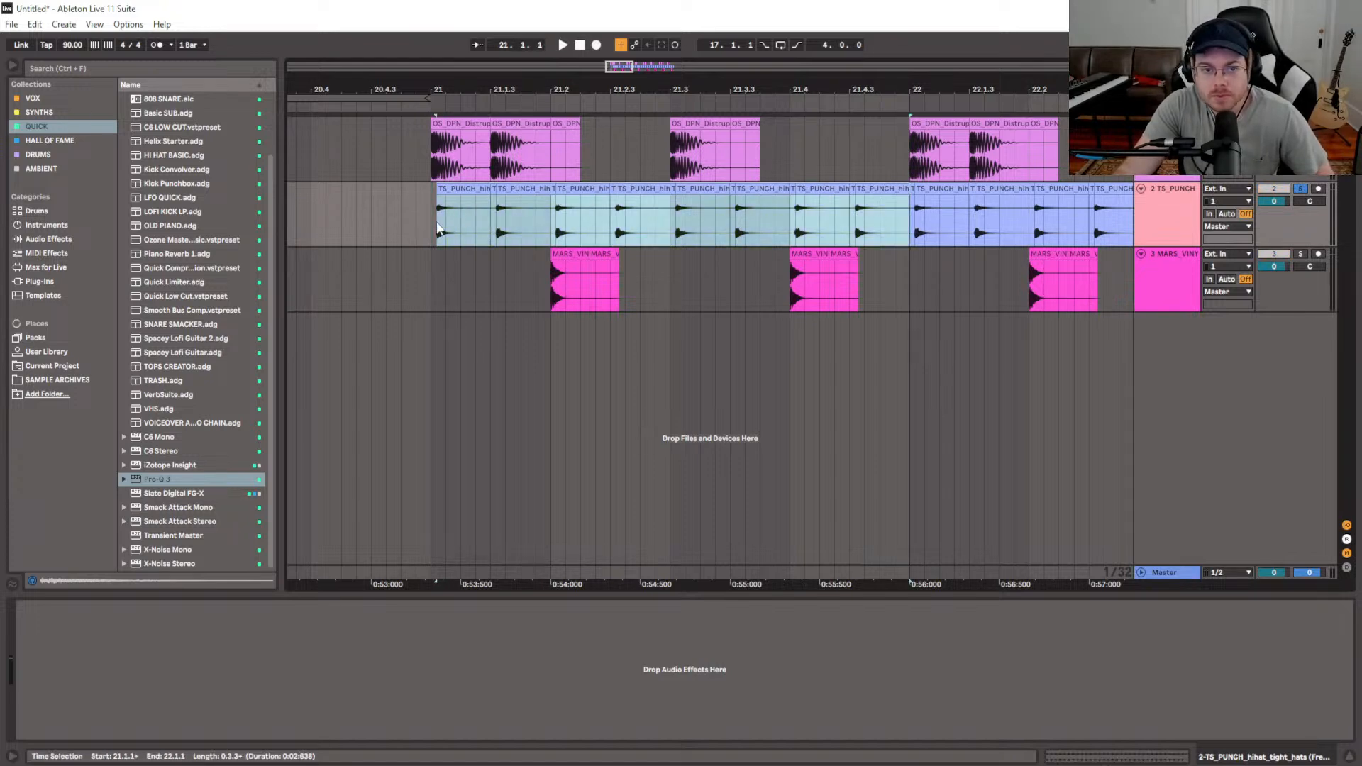
{"action": "key", "text": "ctrl+l"}
{"action": "key", "text": "space"}
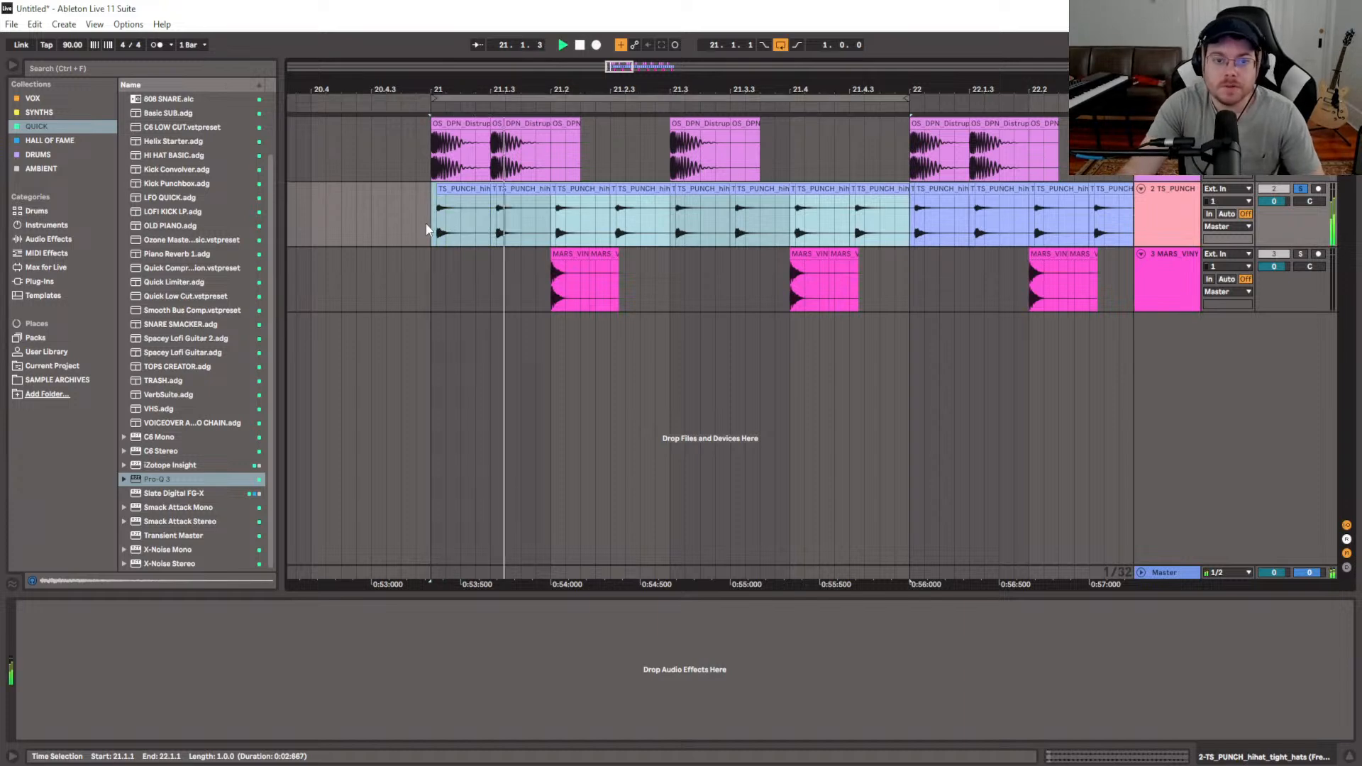
{"action": "key", "text": "space"}
Set the clip gain of the first hi-hat in bar 21 to 10 dB
{"action": "left_click", "coordinate": [461, 213]}
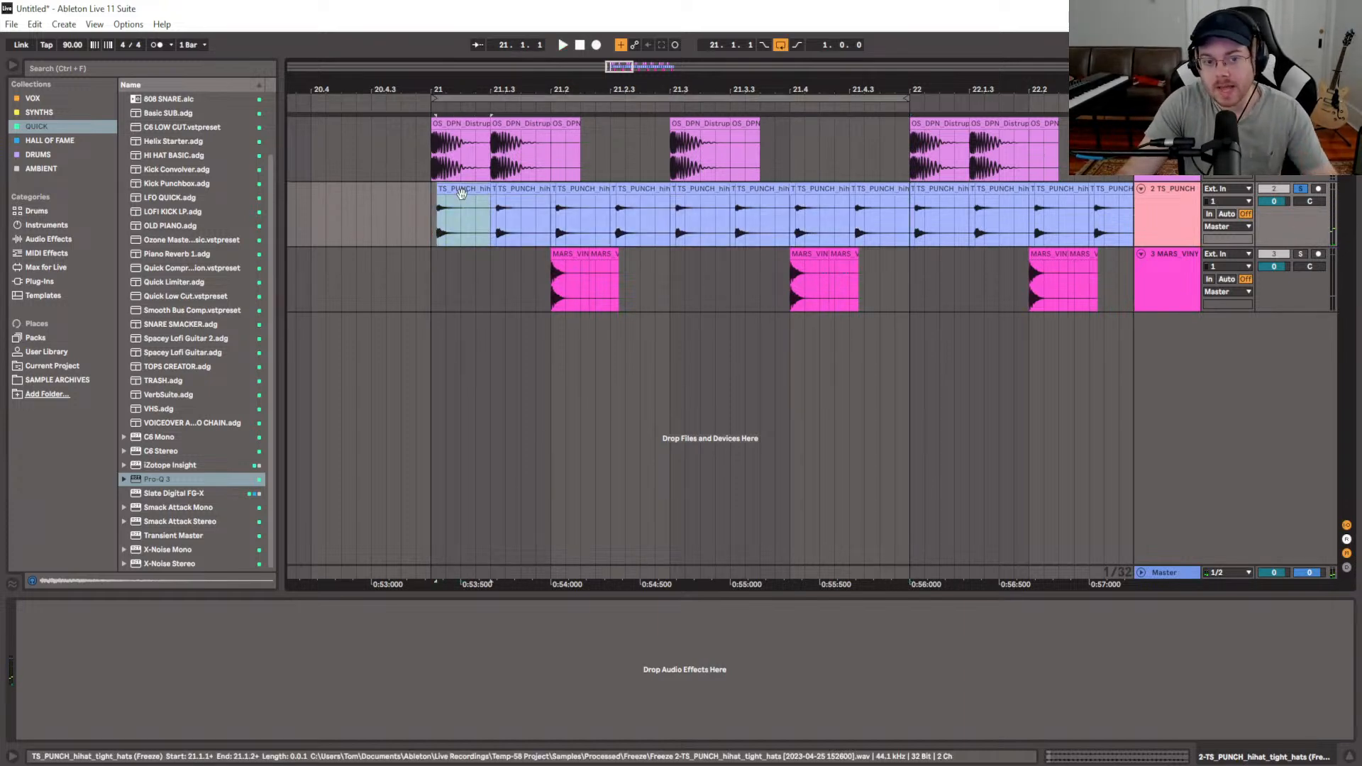
{"action": "double_click", "coordinate": [462, 195]}
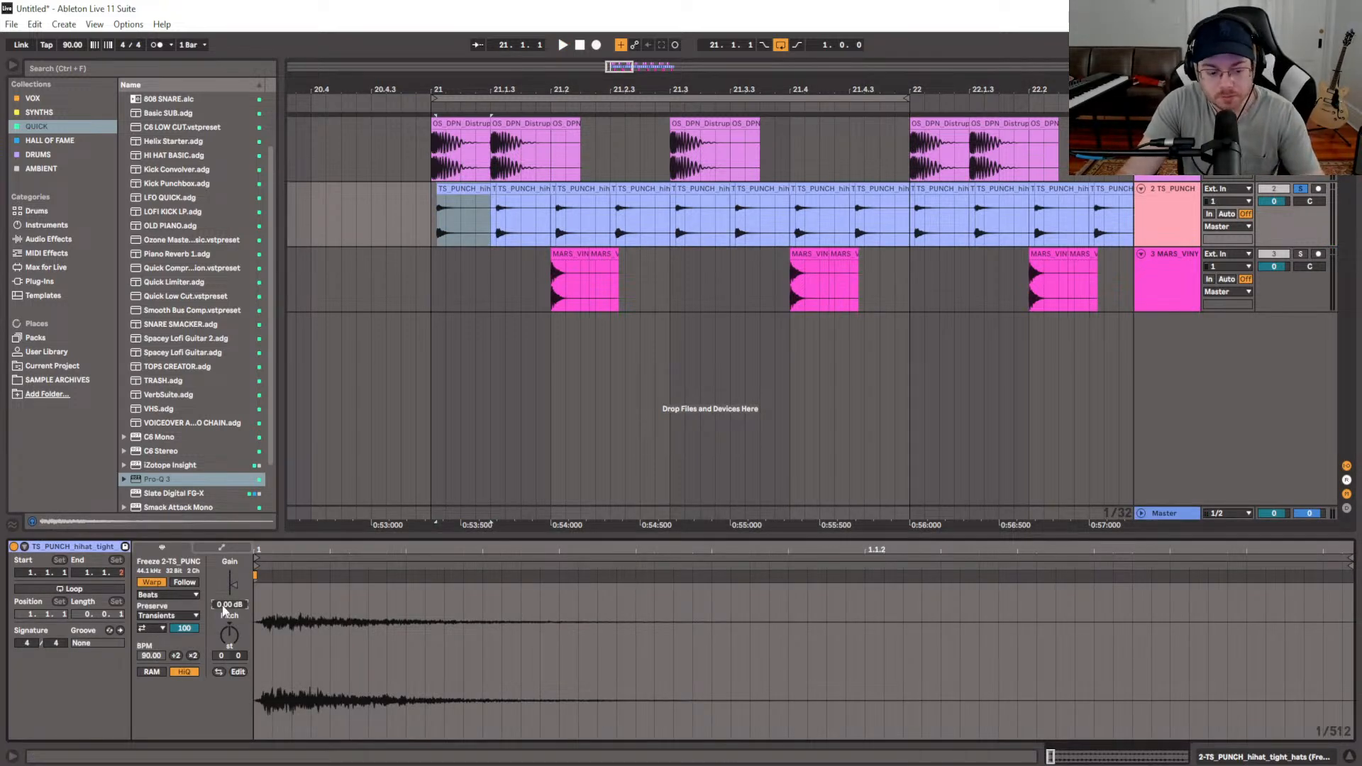
{"action": "key", "text": "Return"}
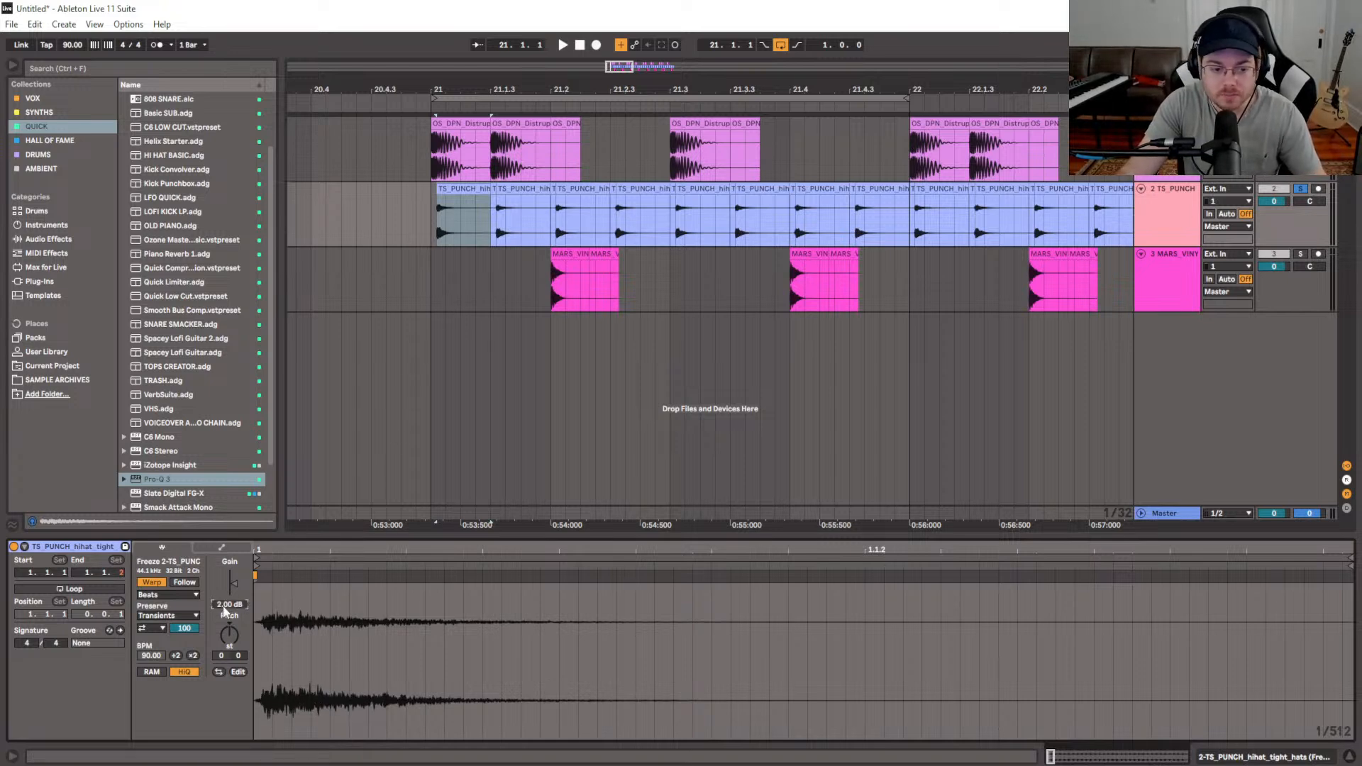
{"action": "type", "text": "10"}
{"action": "key", "text": "Return"}
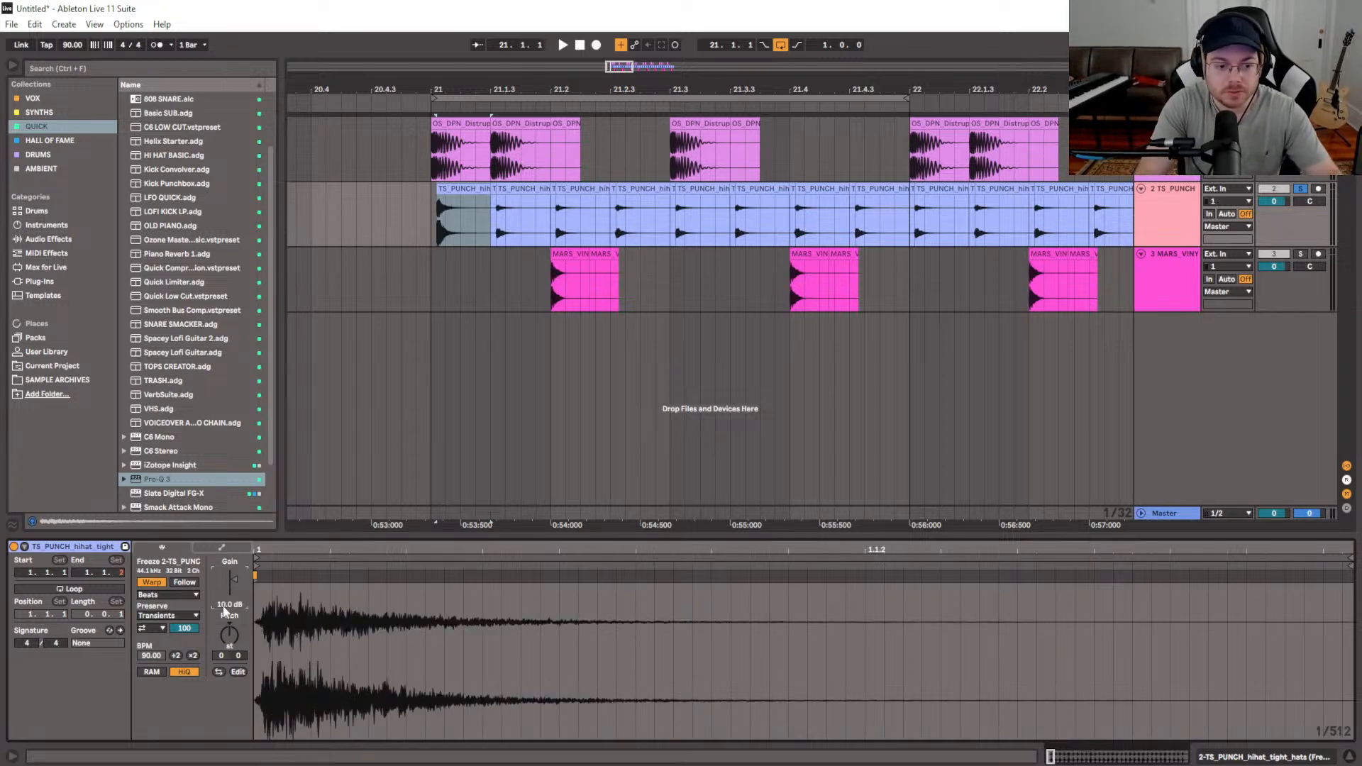
After playing the loop, extend bar 21's first hi-hat clip up to the next one and lower its gain to 6.81 dB
{"action": "left_click", "coordinate": [424, 225]}
{"action": "key", "text": "space"}
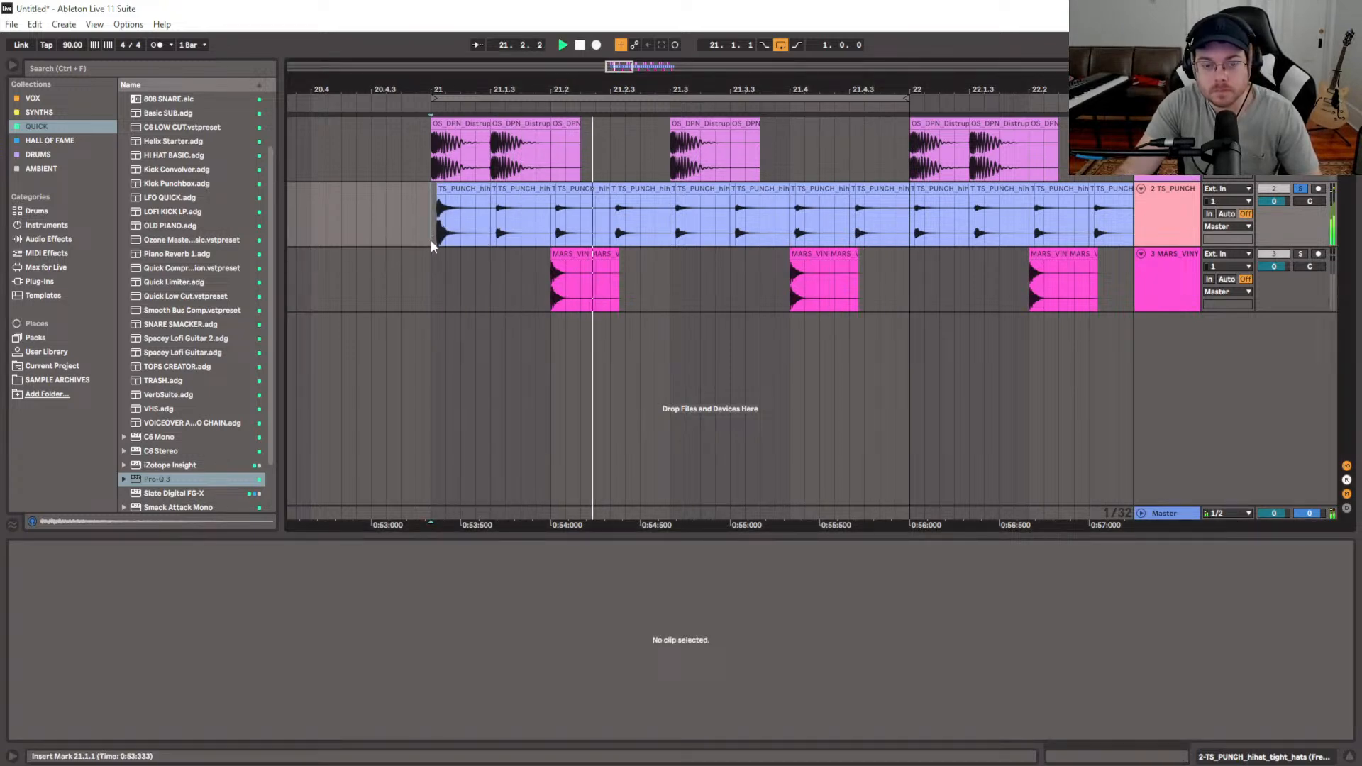
{"action": "left_click", "coordinate": [478, 190]}
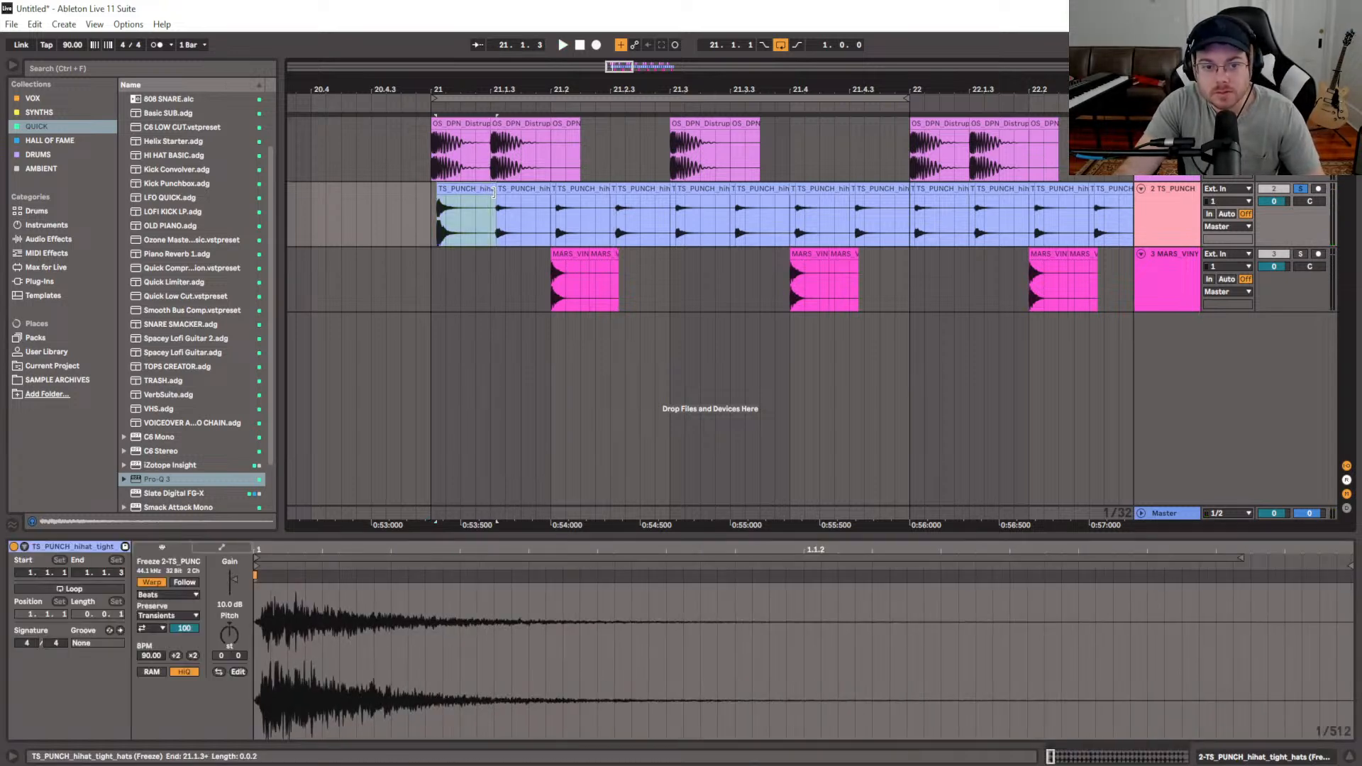
{"action": "left_click_drag", "start_coordinate": [233, 578], "coordinate": [234, 582]}
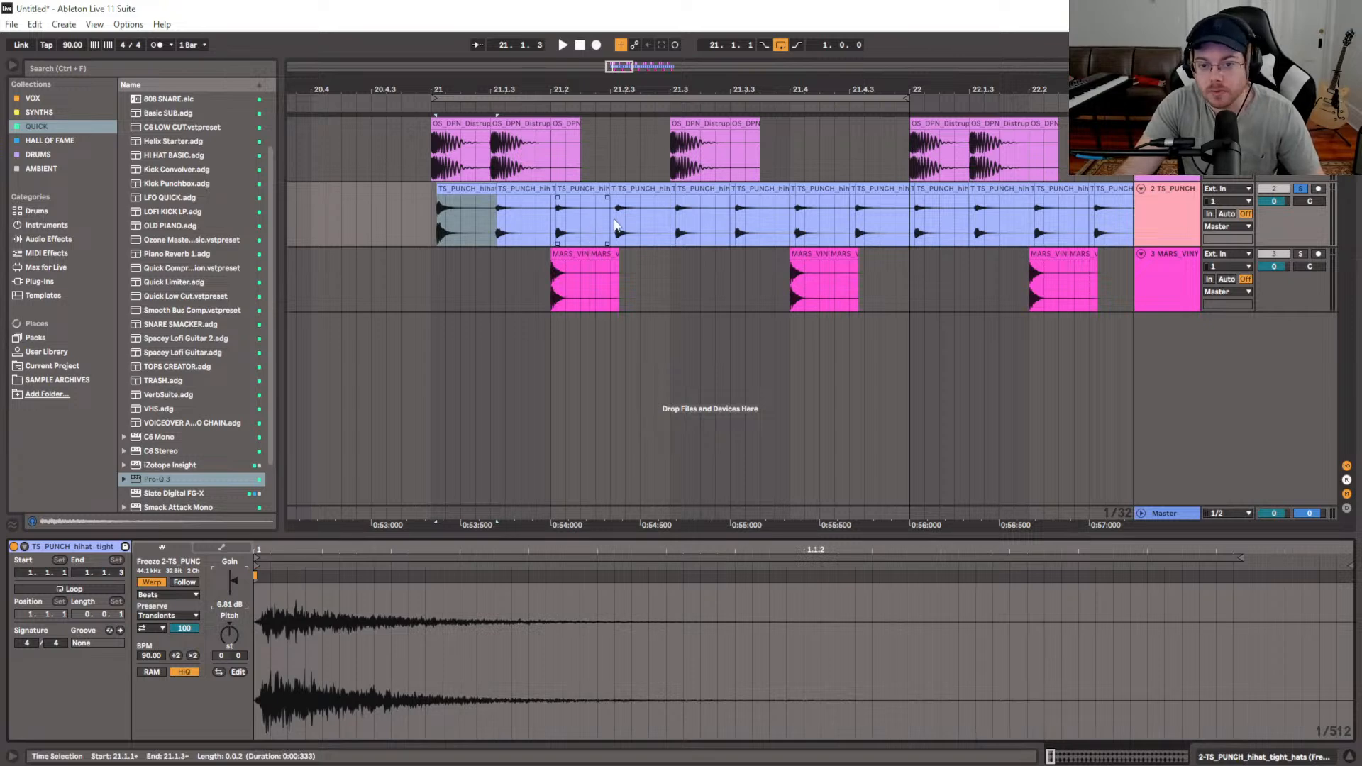
Set the clip gain of the hi-hat on beat 21.3 to 8 dB
{"action": "left_click", "coordinate": [703, 216]}
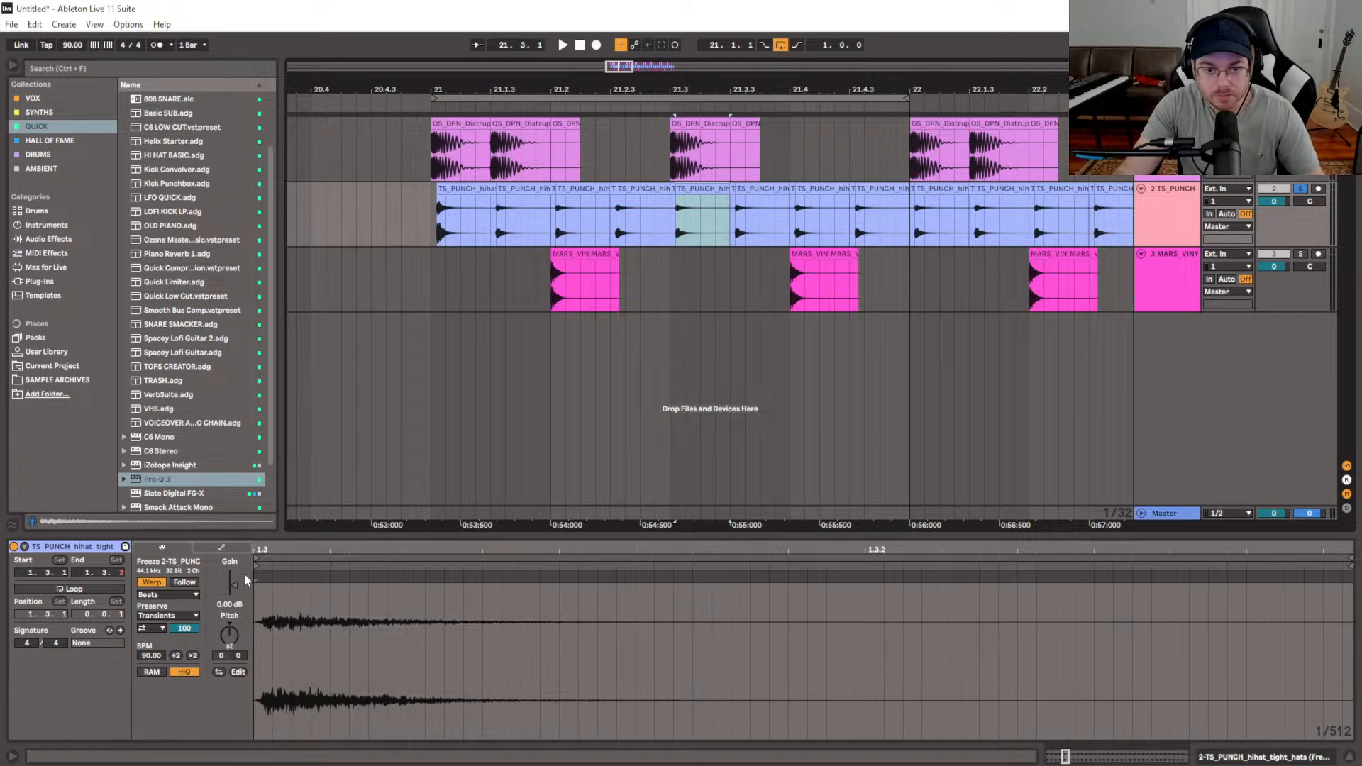
{"action": "left_click", "coordinate": [229, 605]}
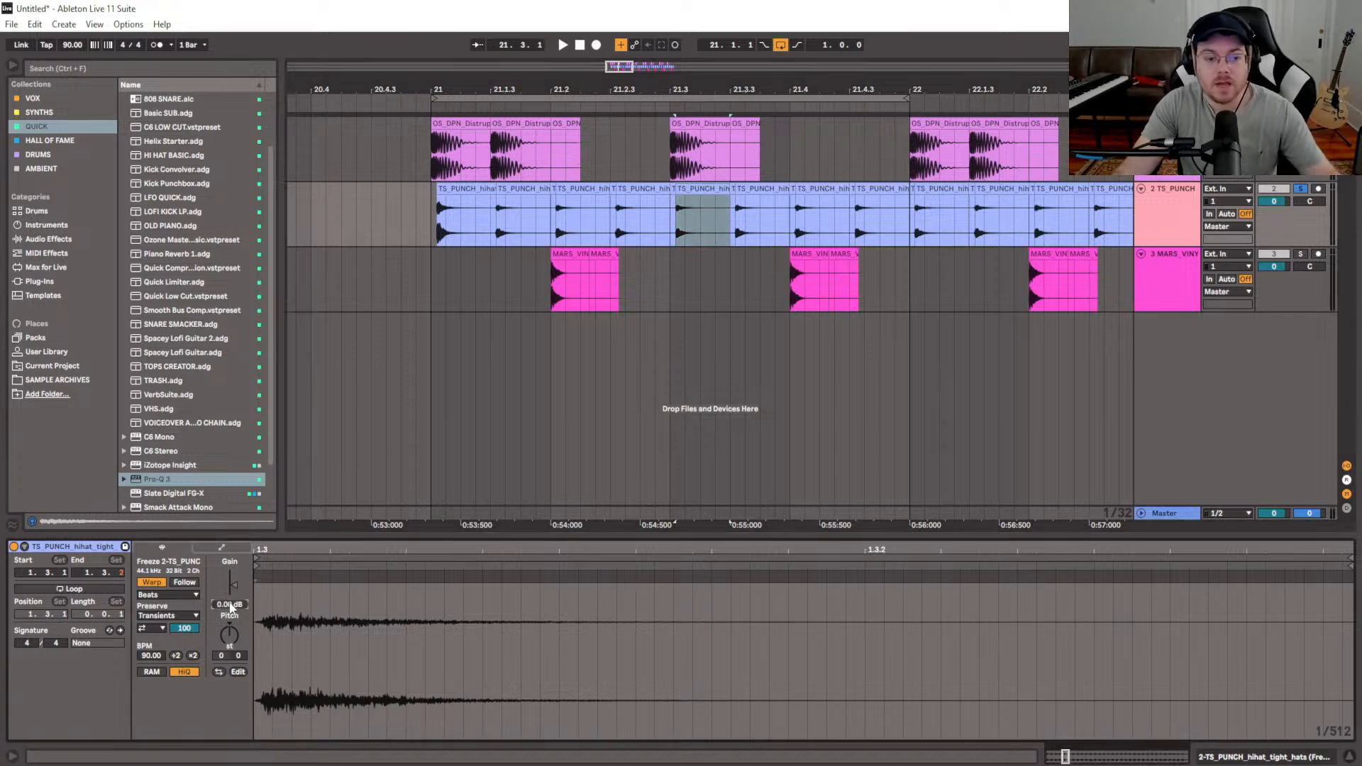
{"action": "type", "text": "8"}
{"action": "key", "text": "Return"}
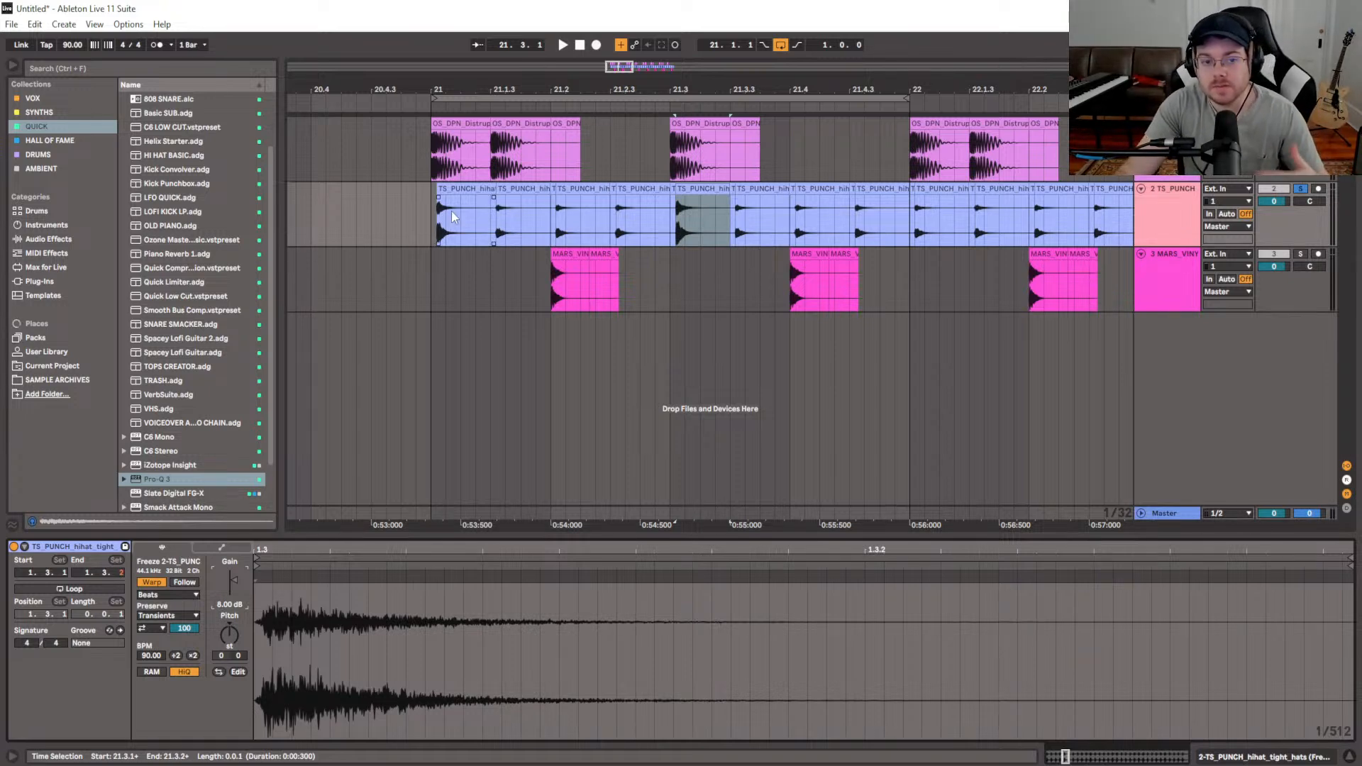
Play the loop from bar 21 and unsolo the hi-hat track to hear the accents with kick and snare
{"action": "left_click", "coordinate": [429, 227]}
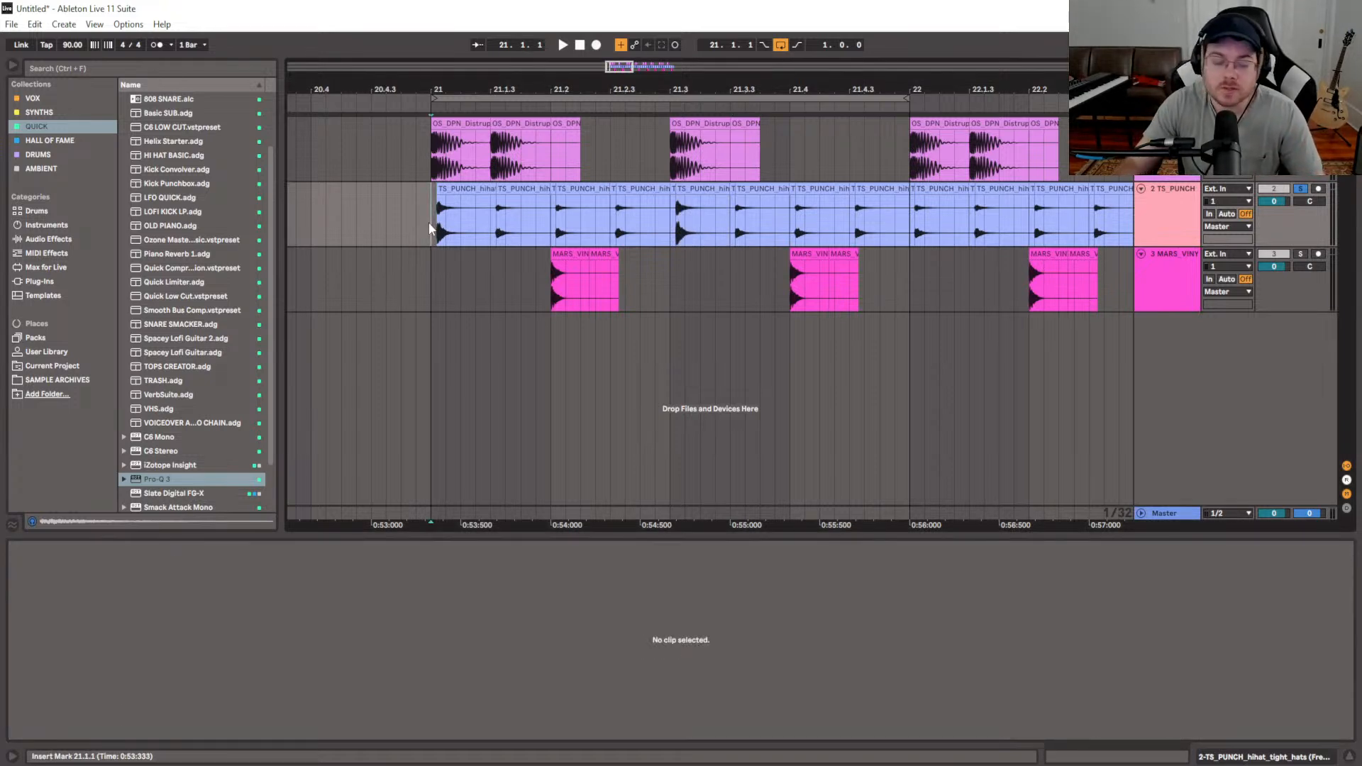
{"action": "key", "text": "space"}
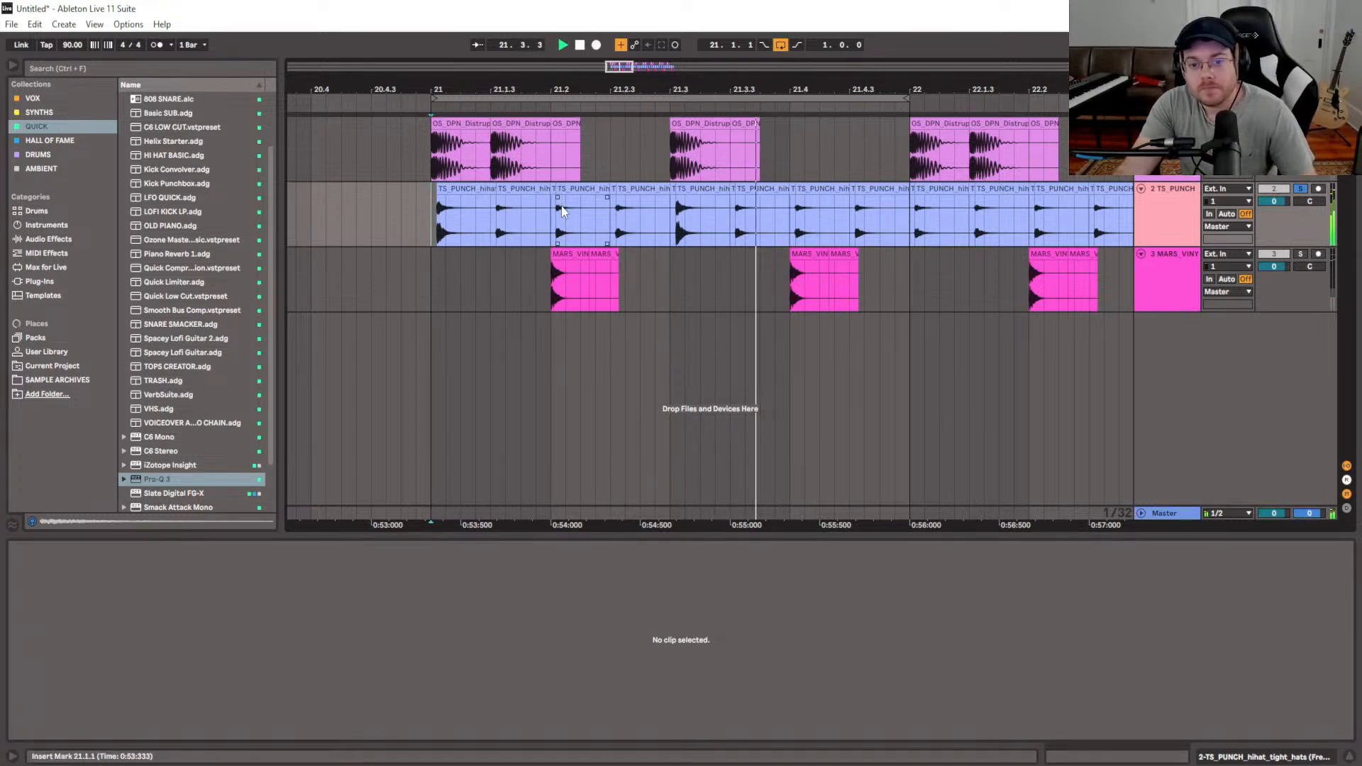
{"action": "left_click", "coordinate": [1300, 189]}
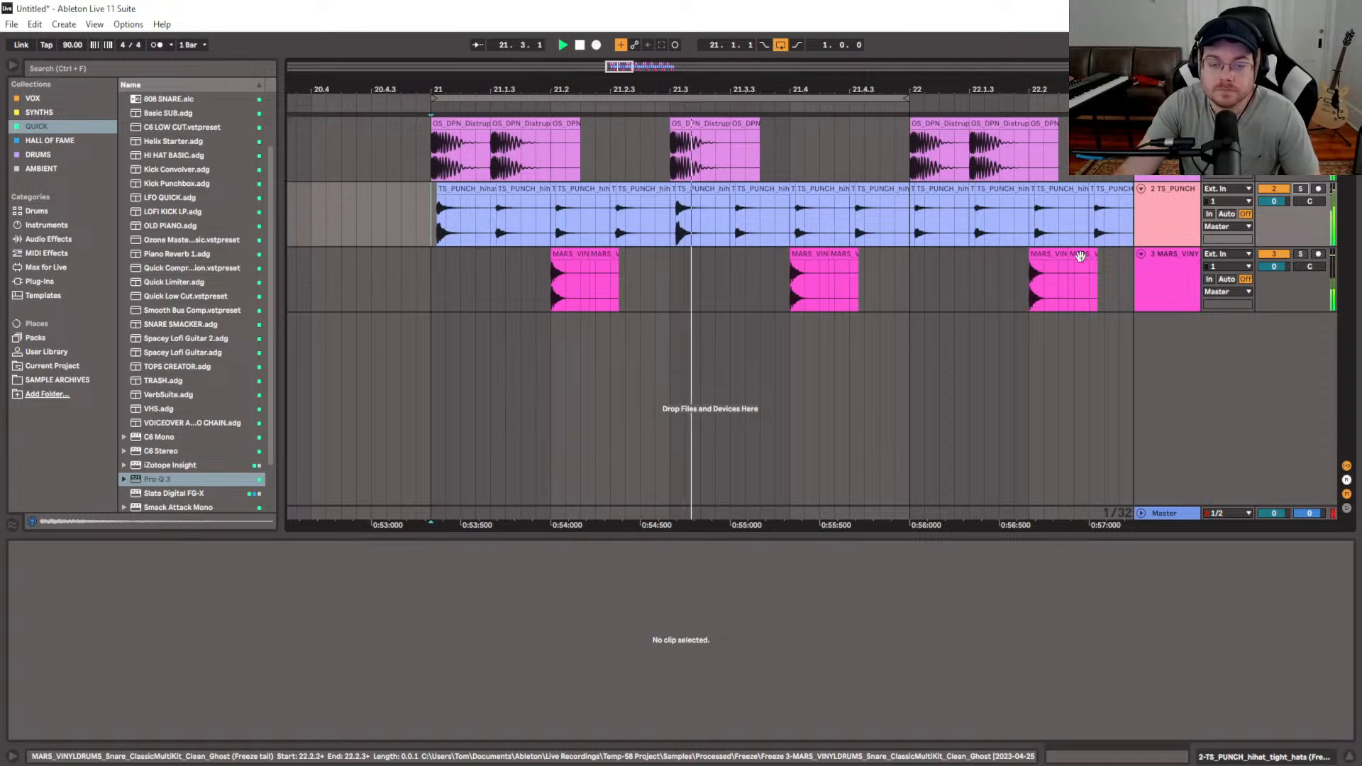
Stop playback and set the clip gain of the hi-hats on beats 21.1 and 21.3 to 5 dB each
{"action": "left_click", "coordinate": [464, 213]}
{"action": "key", "text": "space"}
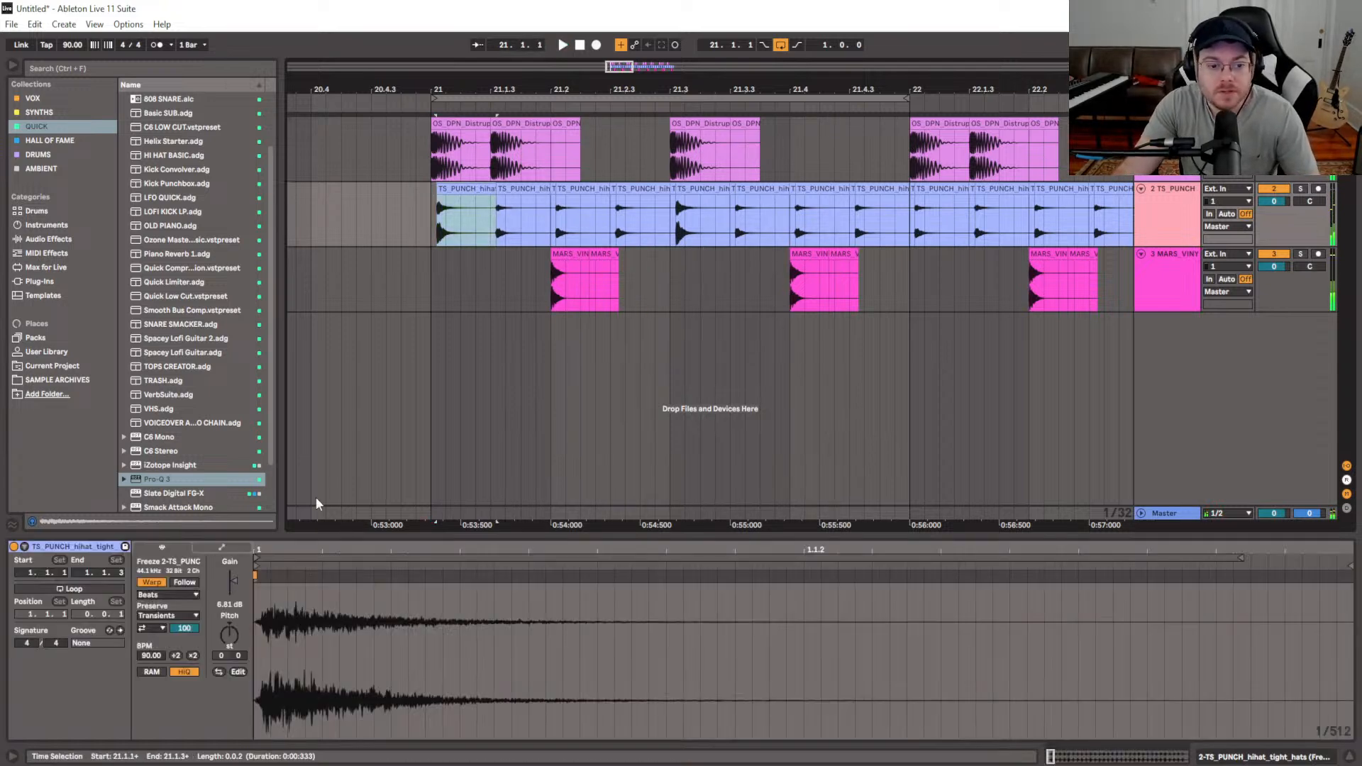
{"action": "left_click", "coordinate": [231, 606]}
{"action": "type", "text": "5"}
{"action": "key", "text": "Return"}
{"action": "left_click", "coordinate": [718, 201]}
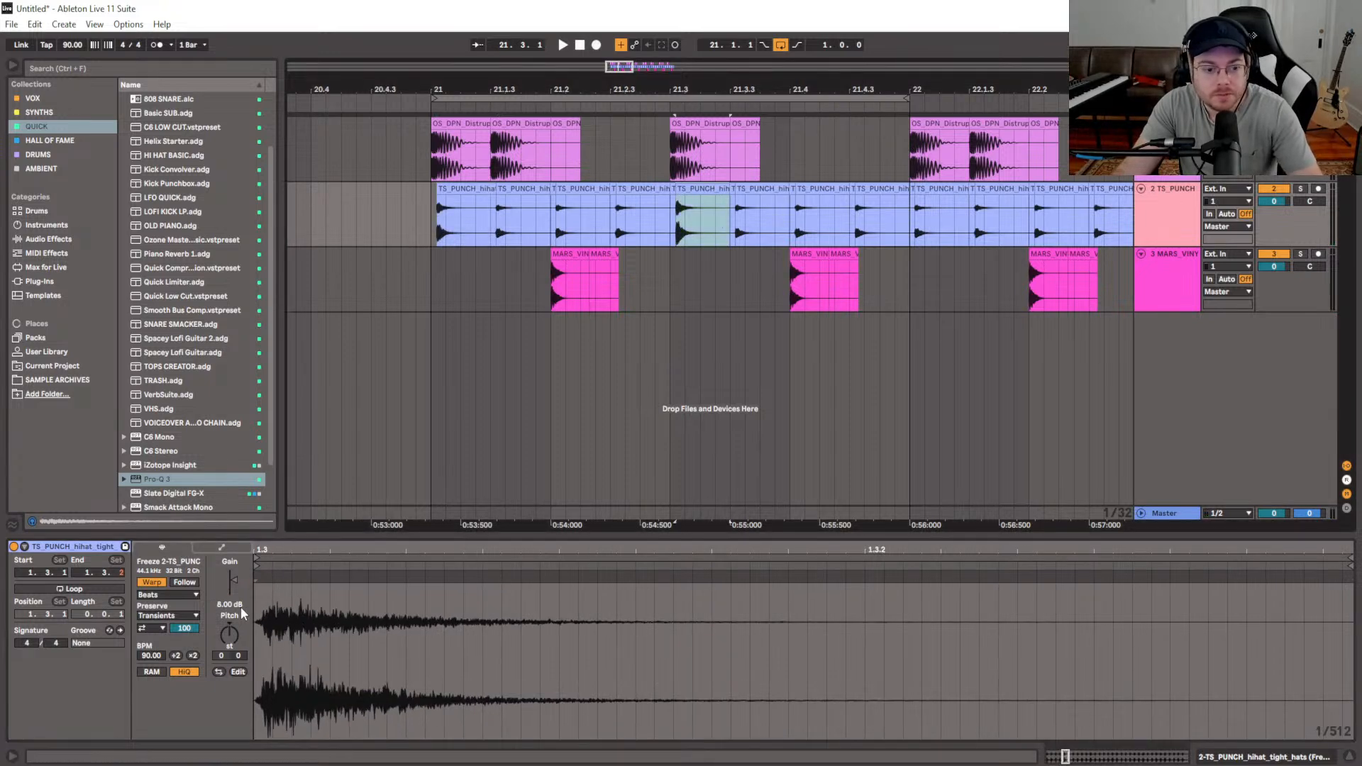
{"action": "left_click", "coordinate": [217, 607]}
{"action": "type", "text": "5"}
{"action": "key", "text": "Return"}
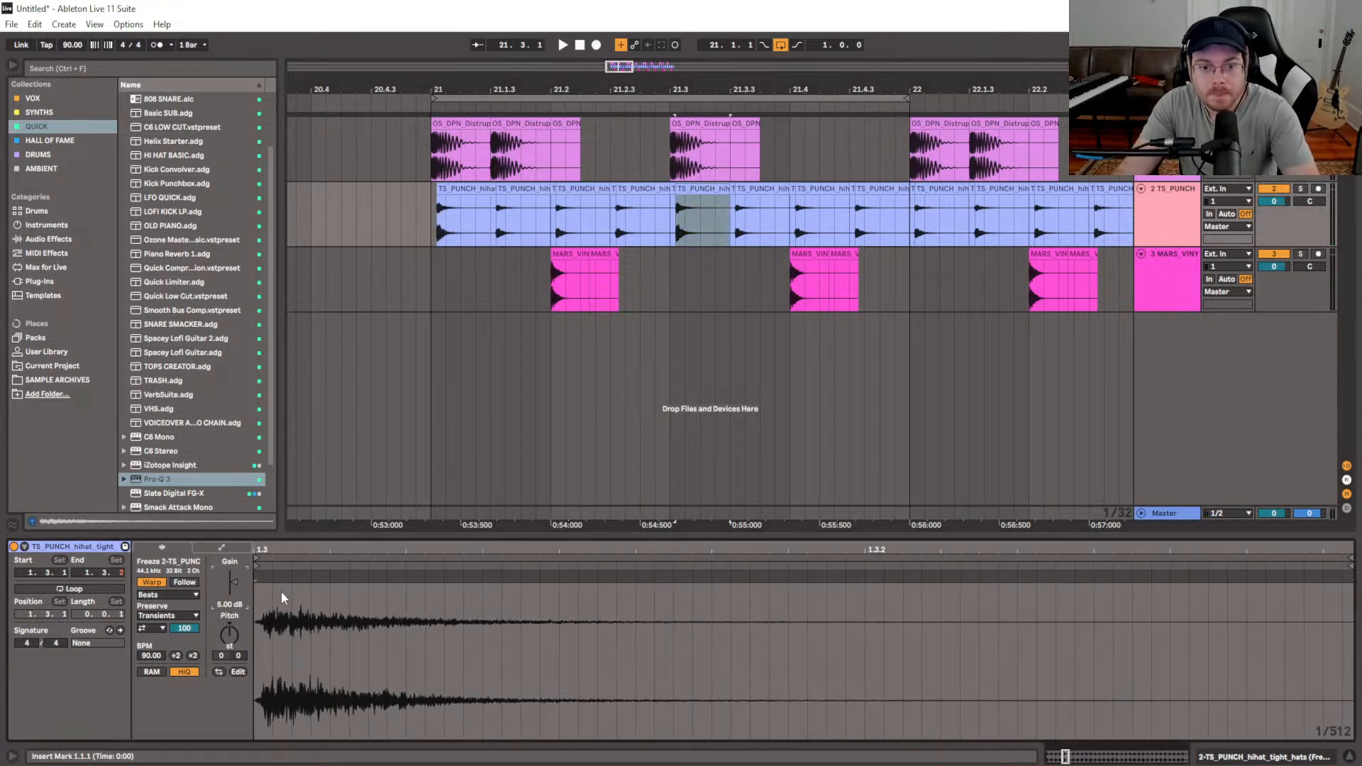
Set the clip gain of the hi-hats on beats 21.2 and 21.4 to 3 dB each and play the loop
{"action": "left_click", "coordinate": [567, 189]}
{"action": "left_click", "coordinate": [226, 604]}
{"action": "type", "text": "3"}
{"action": "key", "text": "Return"}
{"action": "left_click", "coordinate": [819, 209]}
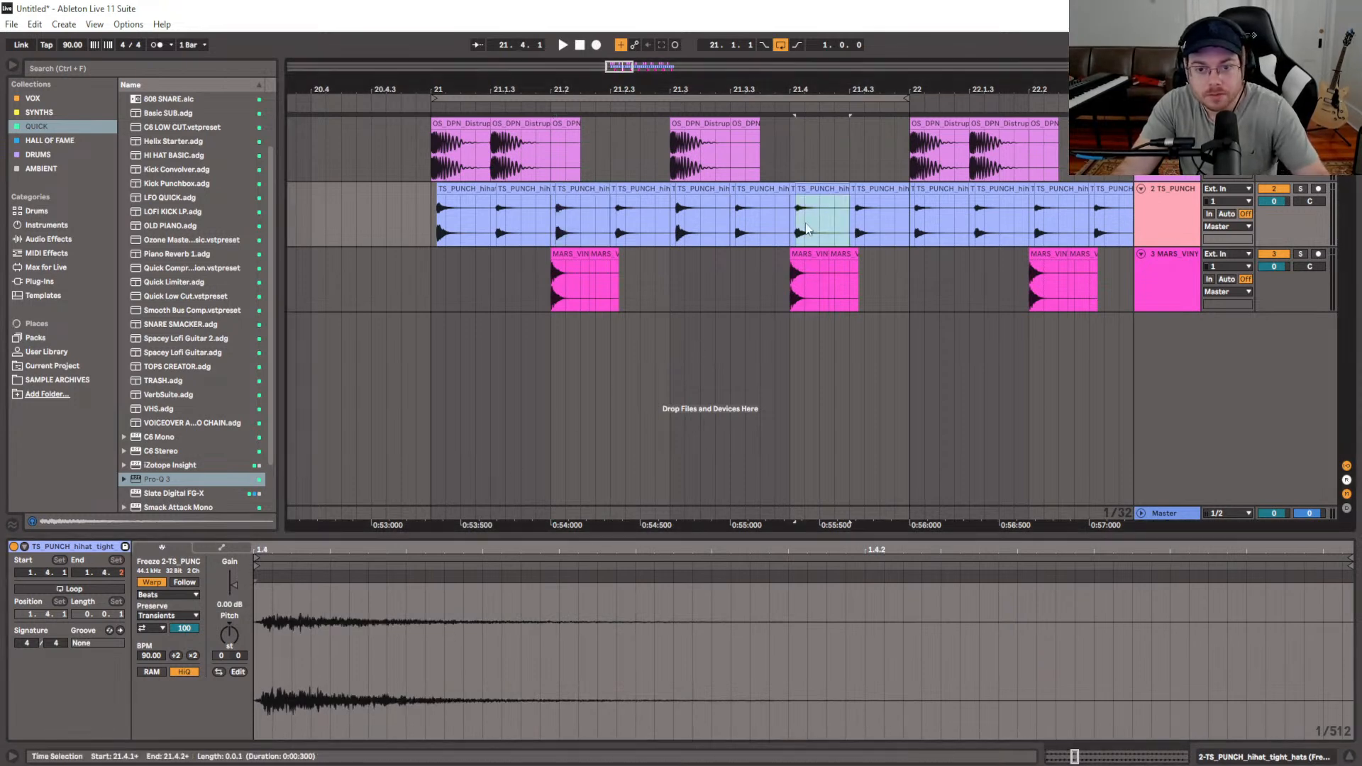
{"action": "left_click", "coordinate": [230, 605]}
{"action": "type", "text": "3"}
{"action": "key", "text": "Return"}
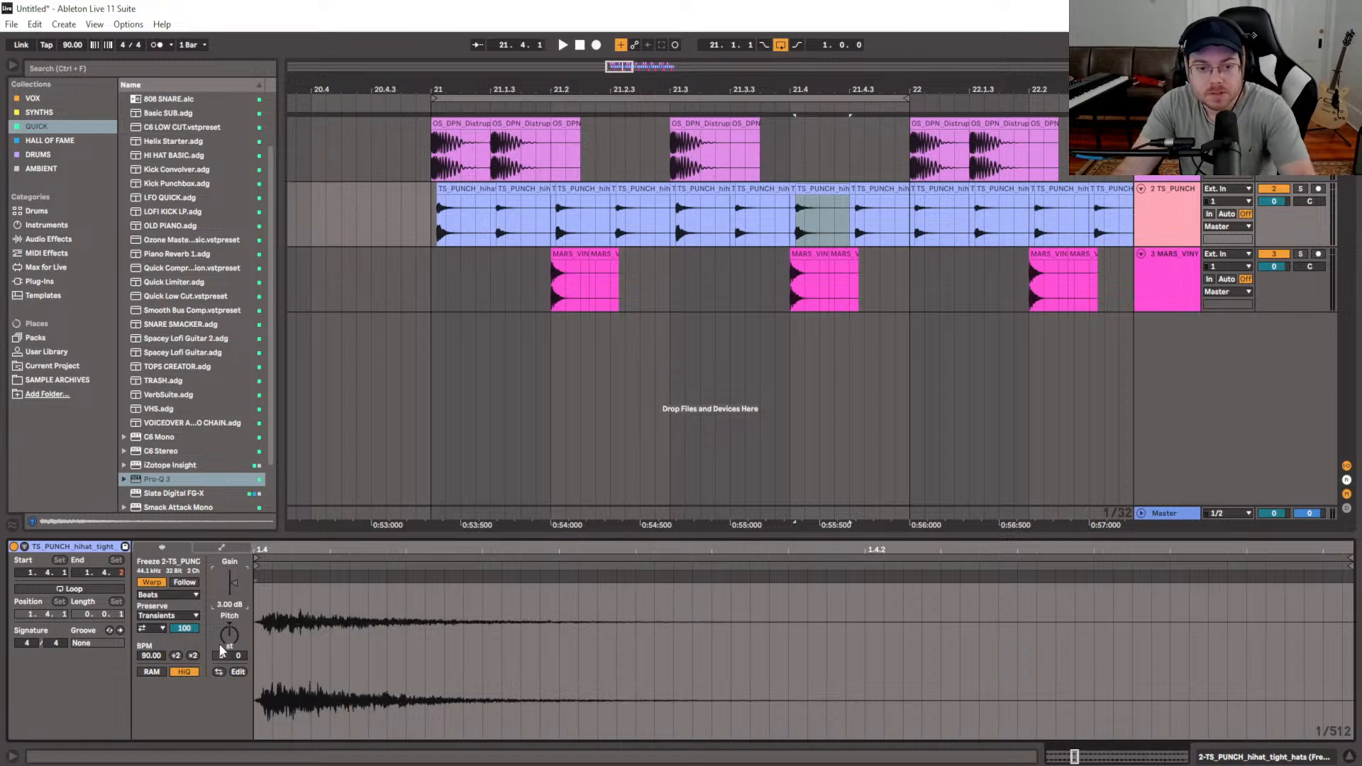
{"action": "left_click", "coordinate": [428, 226]}
{"action": "key", "text": "space"}
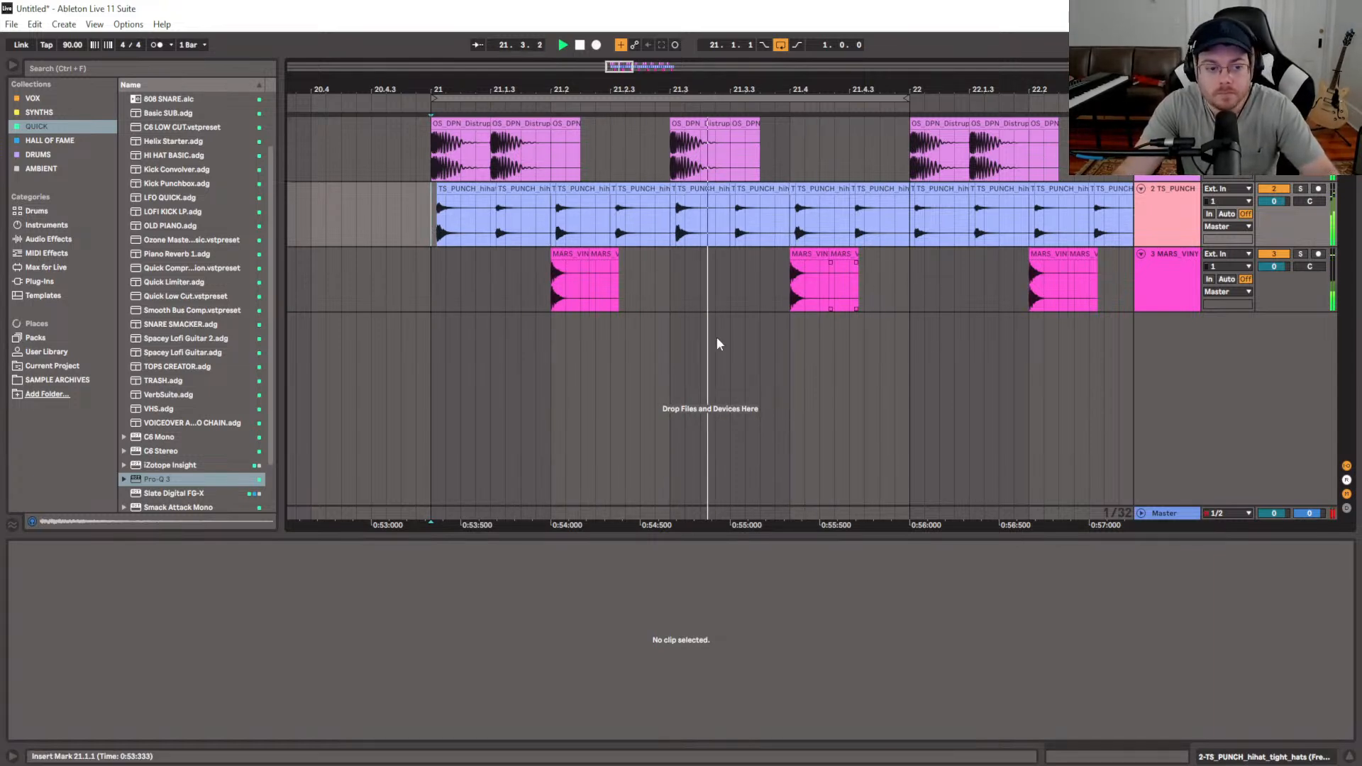
Load Pro-Q 3 on the hi-hat track and add a Band Pass band at about 1077 Hz
{"action": "left_click_drag", "start_coordinate": [157, 479], "coordinate": [187, 445]}
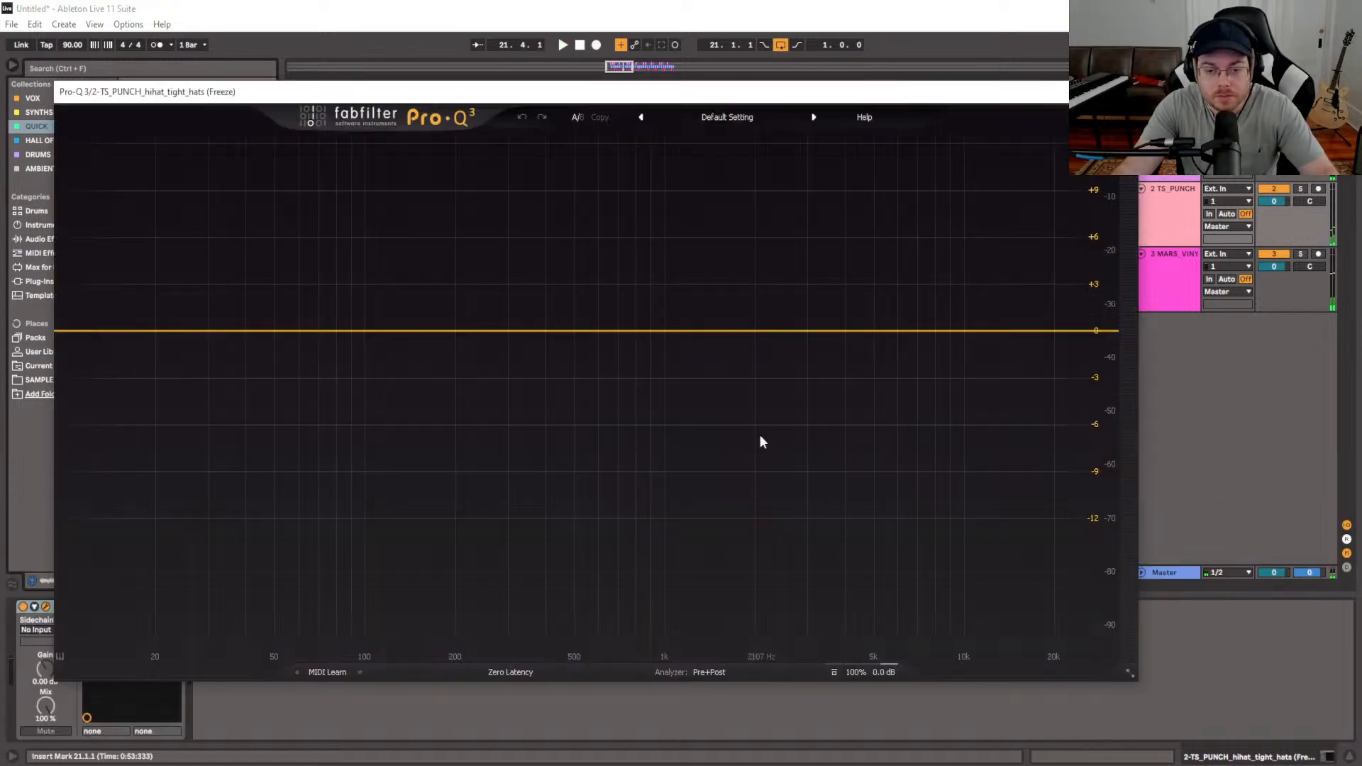
{"action": "left_click", "coordinate": [674, 330]}
{"action": "left_click", "coordinate": [542, 599]}
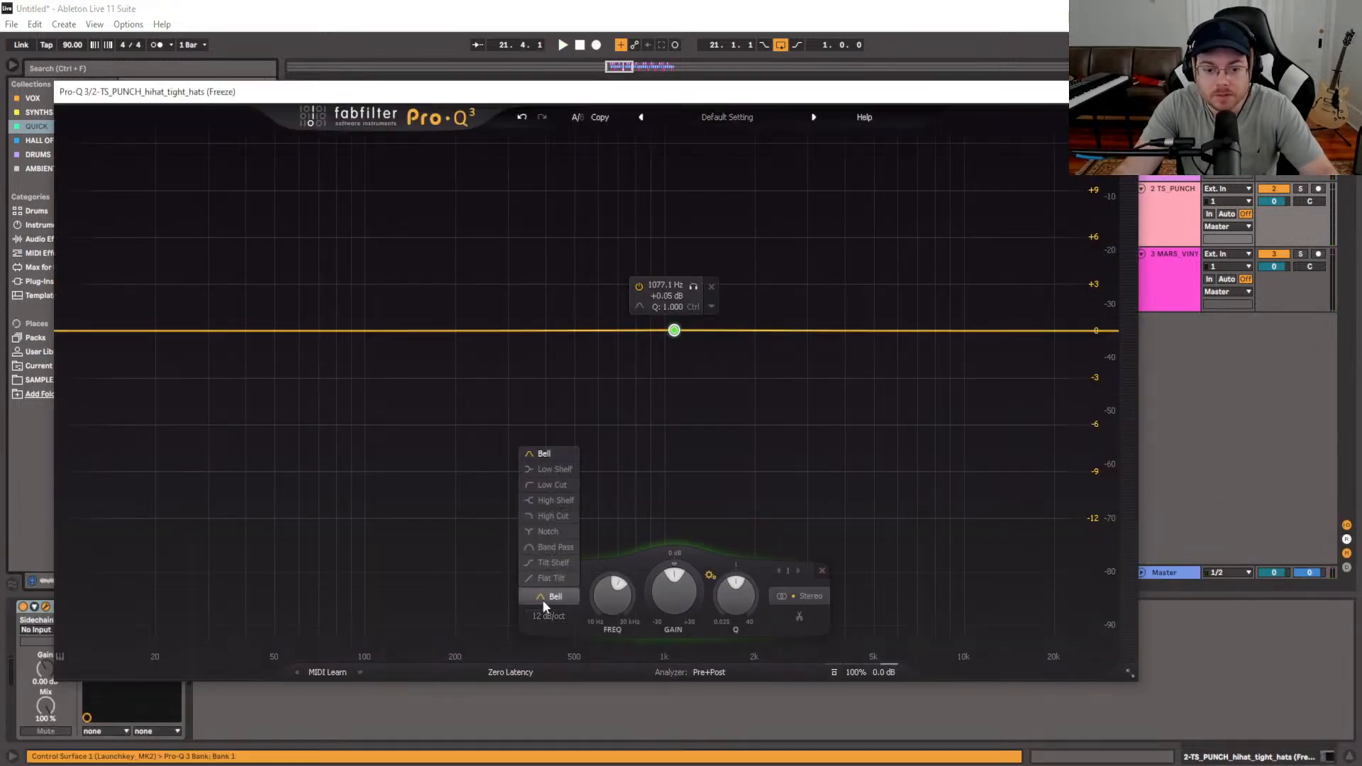
{"action": "left_click", "coordinate": [556, 547]}
{"action": "key", "text": "space"}
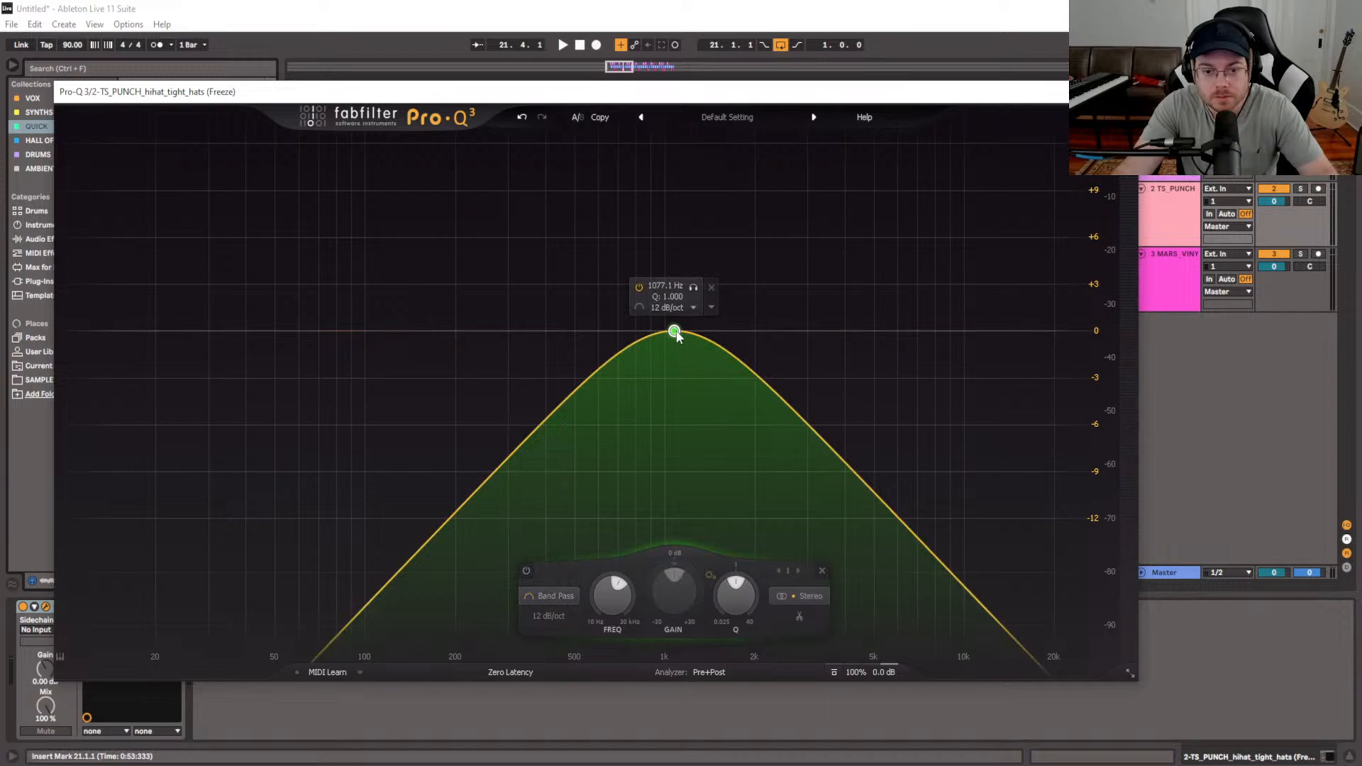
Move the hi-hats' Band Pass band to about 1838 Hz with a Q of 0.726 and hide the plug-in window
{"action": "left_click_drag", "start_coordinate": [675, 330], "coordinate": [746, 319]}
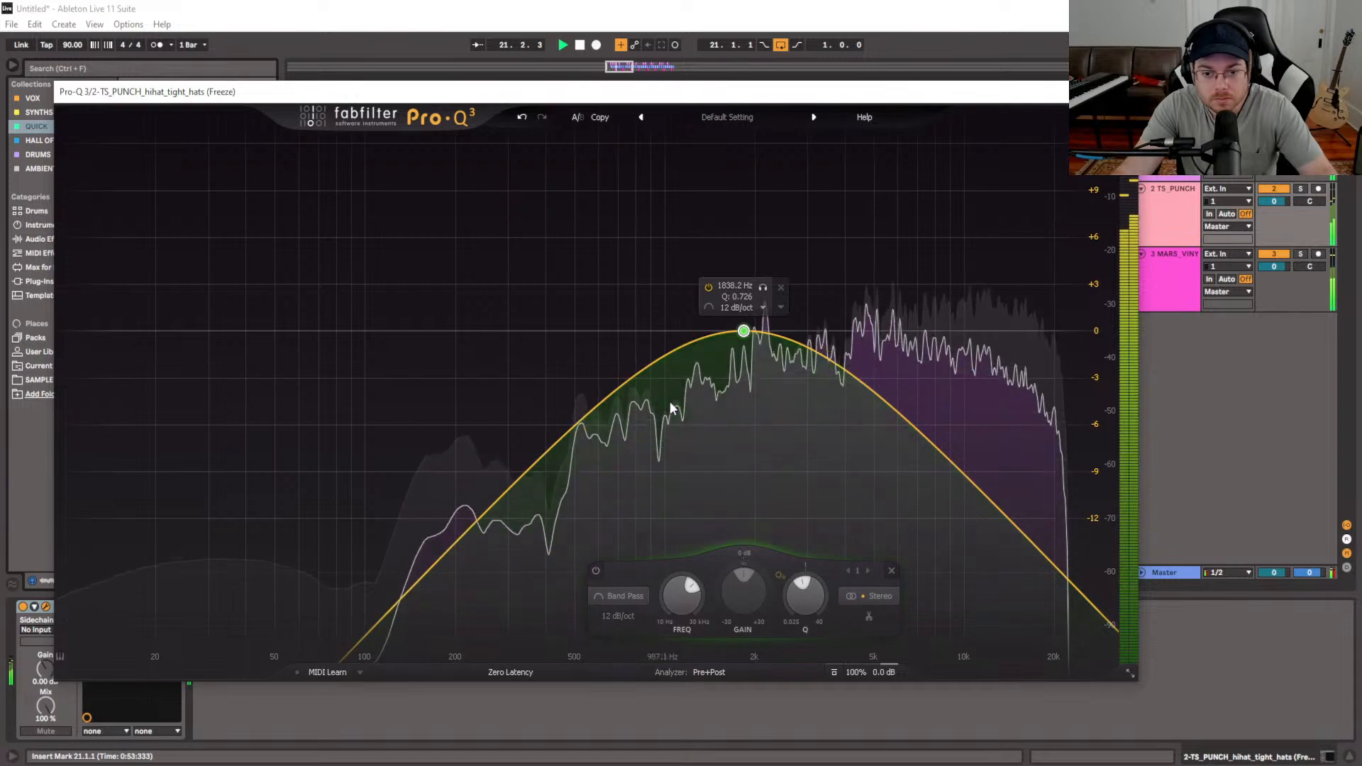
{"action": "key", "text": "ctrl+alt+p"}
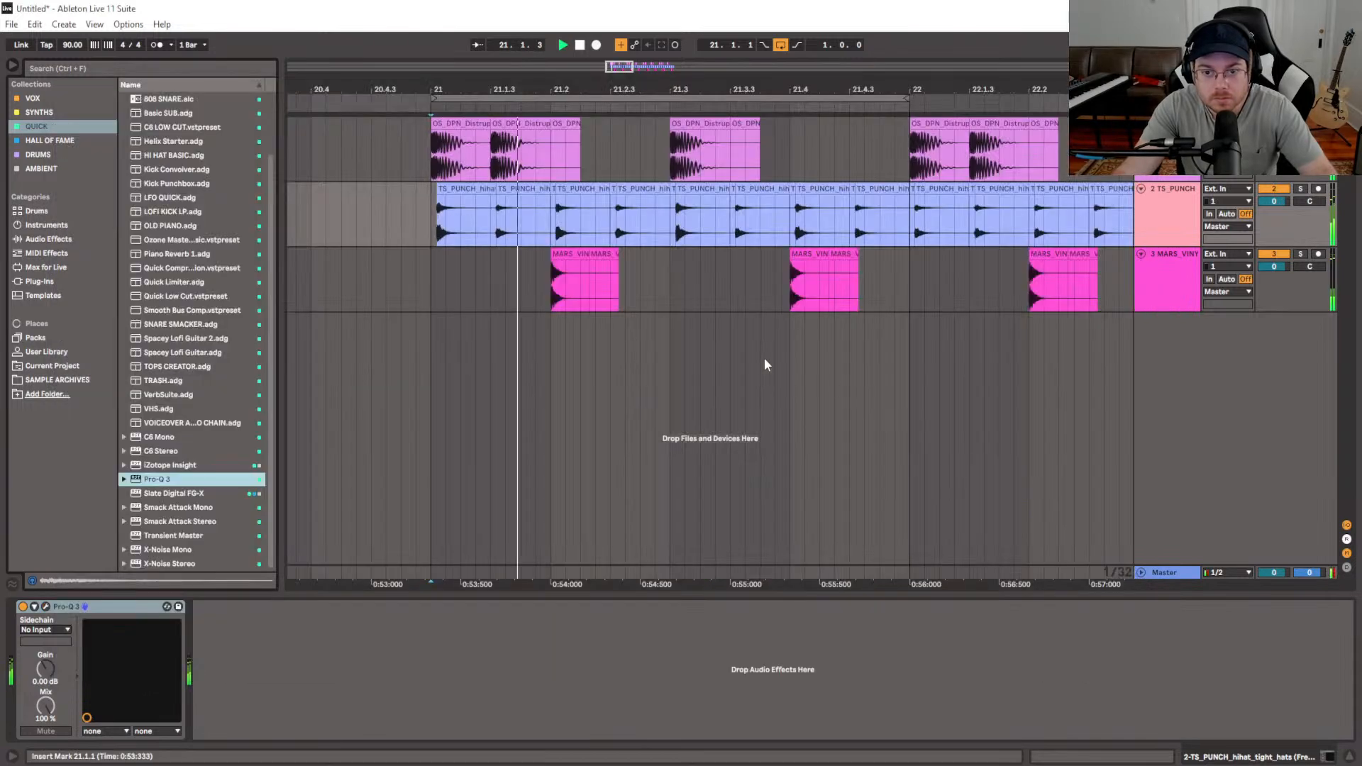
Freeze and flatten the hi-hat track to print the Pro-Q 3 filtering into its audio clips
{"action": "left_click", "coordinate": [1163, 222]}
{"action": "right_click", "coordinate": [1163, 222]}
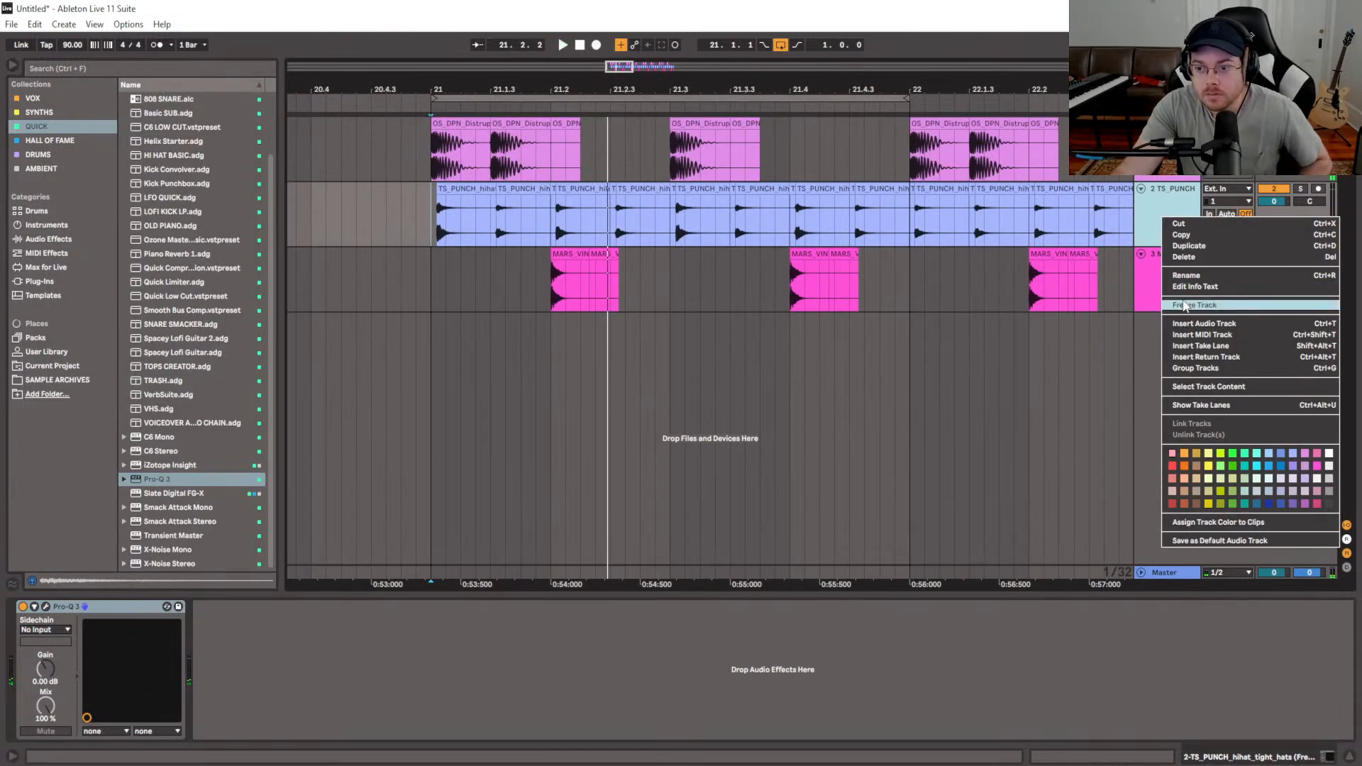
{"action": "left_click", "coordinate": [1195, 303]}
{"action": "right_click", "coordinate": [1161, 222]}
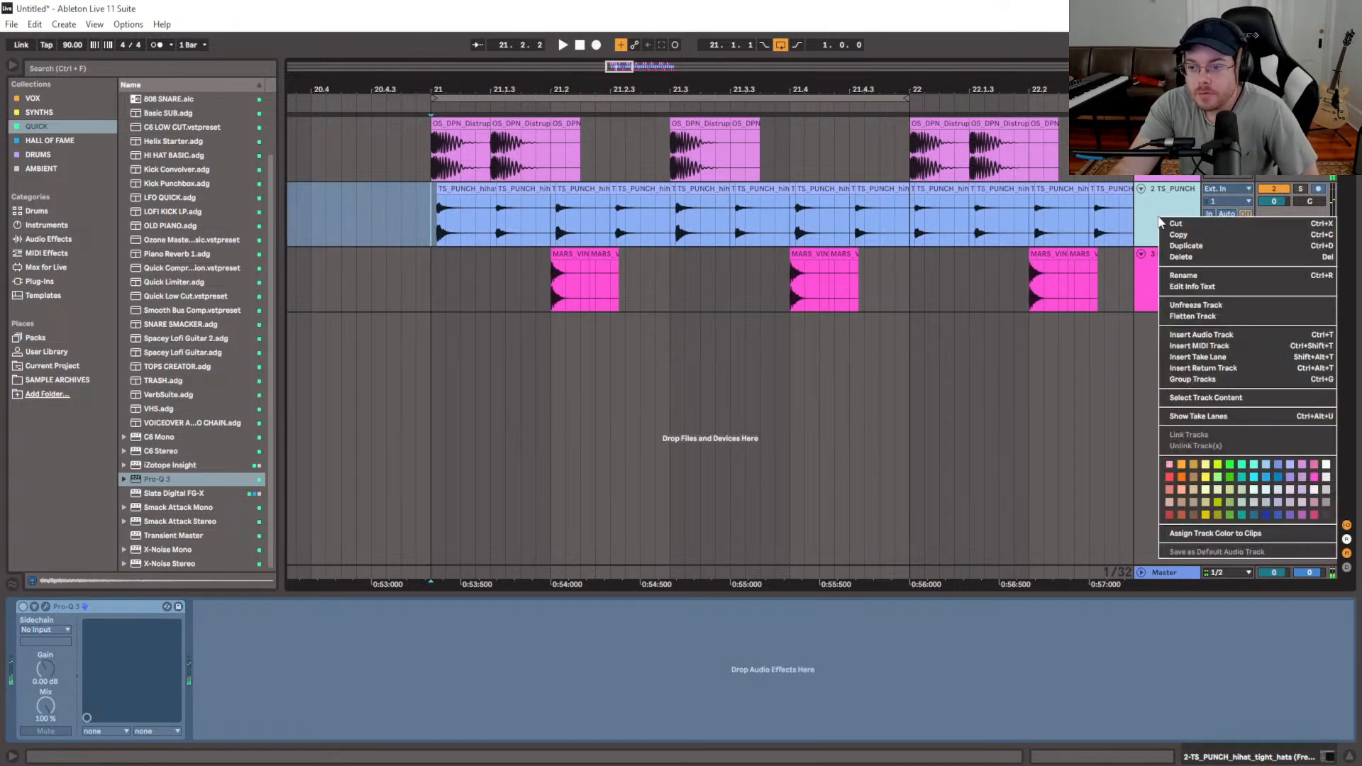
{"action": "left_click", "coordinate": [1191, 315]}
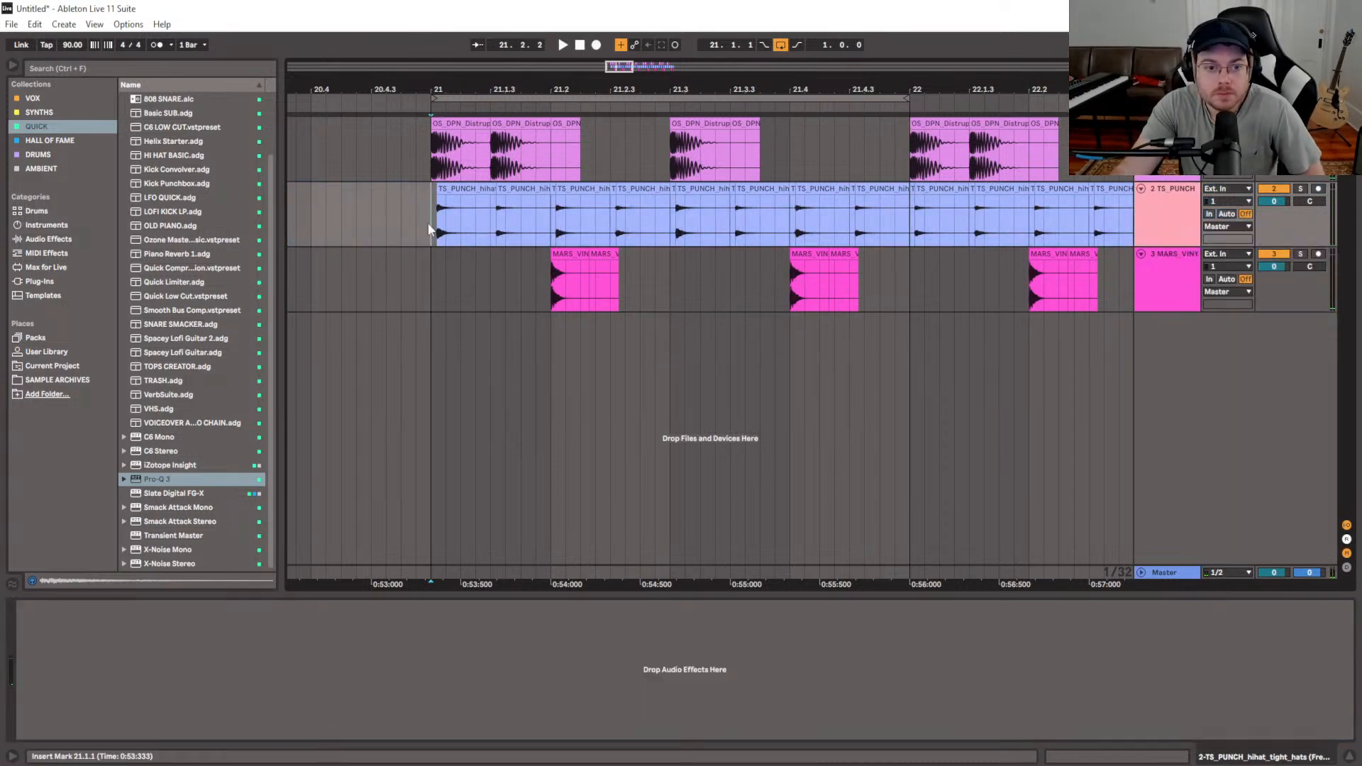
Show the clip view, extend the 21.1.3 hi-hat to meet the following hit, and color the 21.1.3 and 21.2.3 hi-hats white
{"action": "left_click", "coordinate": [467, 189]}
{"action": "left_click", "coordinate": [523, 190]}
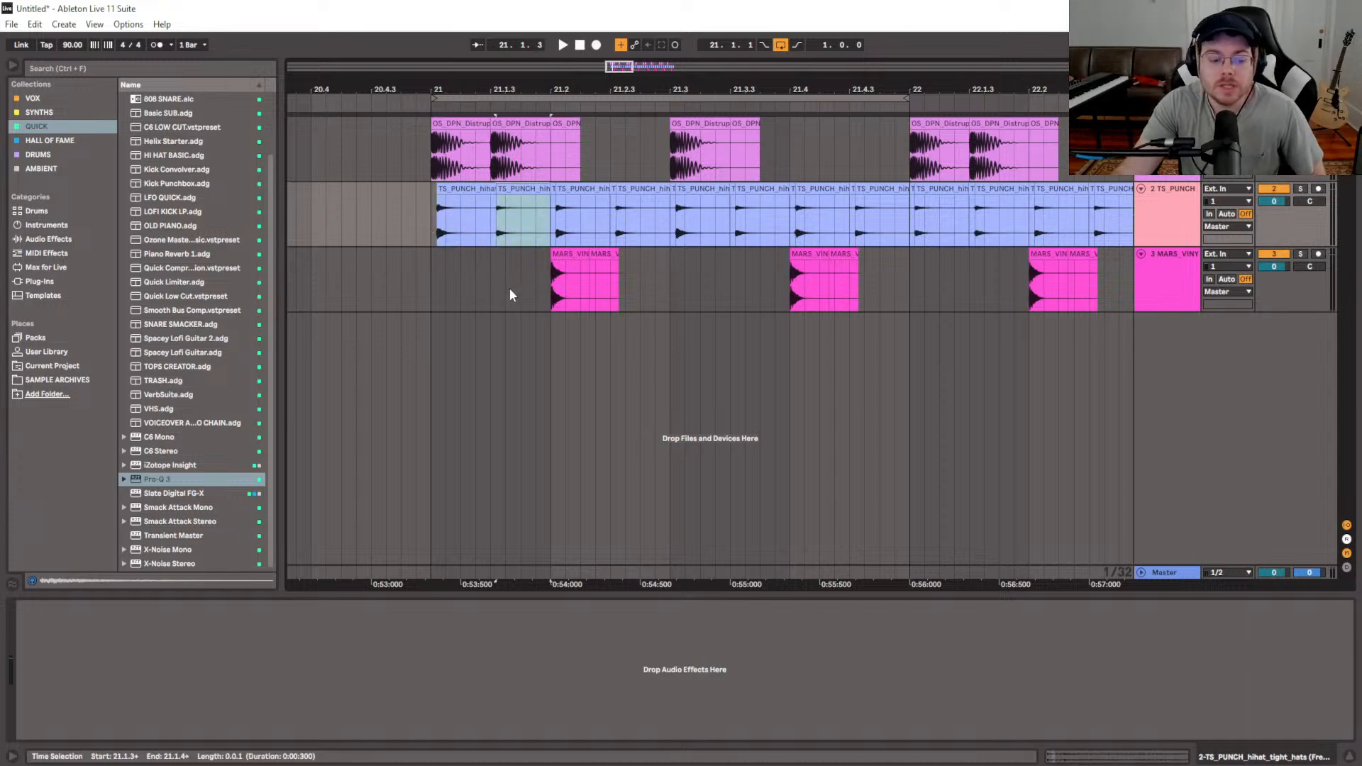
{"action": "key", "text": "shift+Tab"}
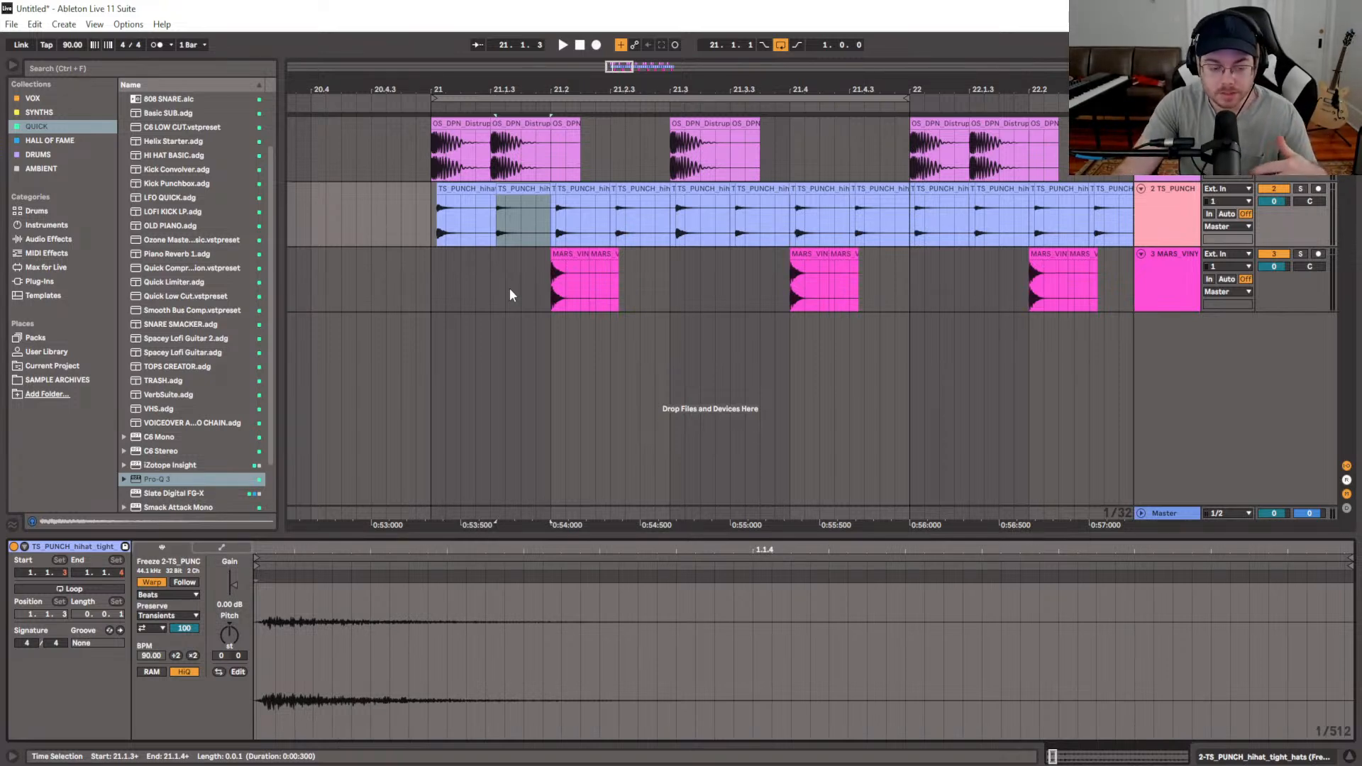
{"action": "right_click", "coordinate": [541, 190]}
{"action": "key", "text": "Escape"}
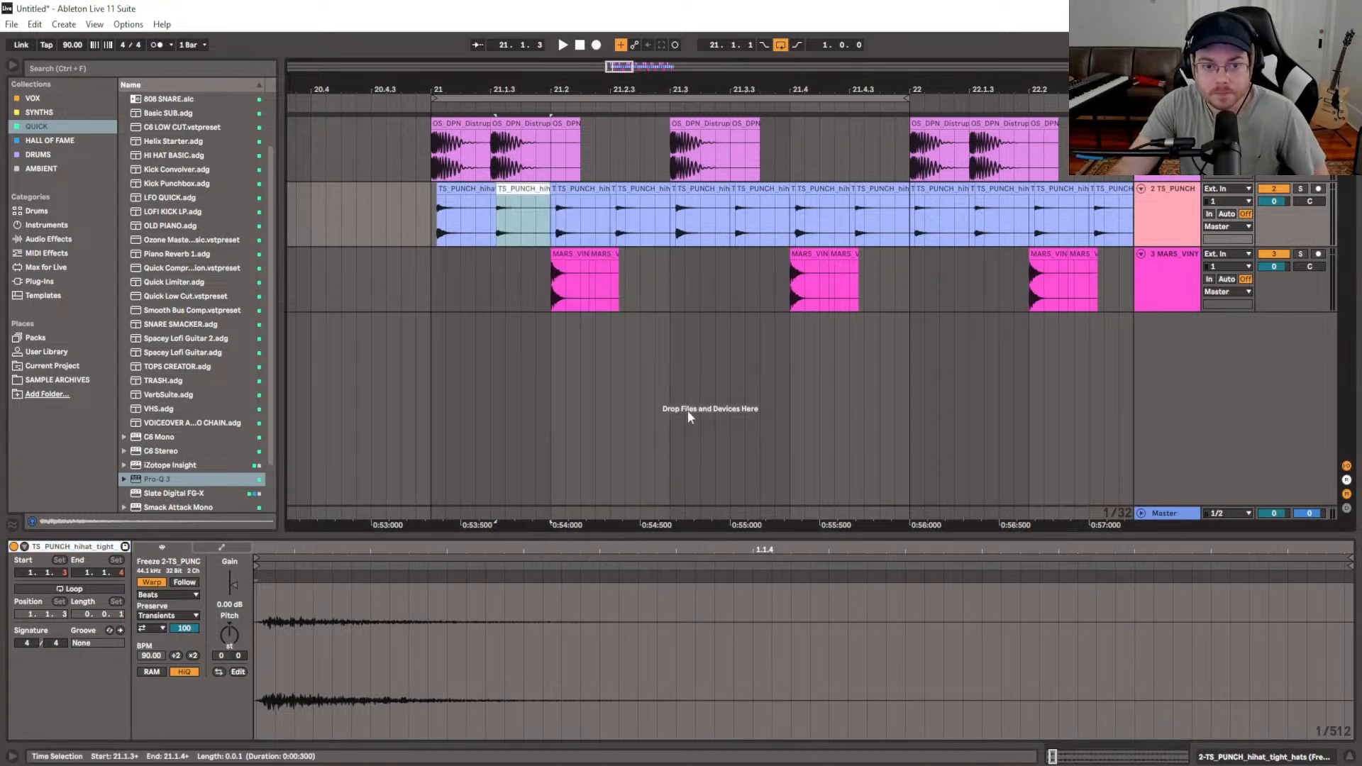
{"action": "left_click_drag", "start_coordinate": [551, 190], "coordinate": [556, 190]}
{"action": "left_click", "coordinate": [627, 192]}
{"action": "right_click", "coordinate": [628, 191]}
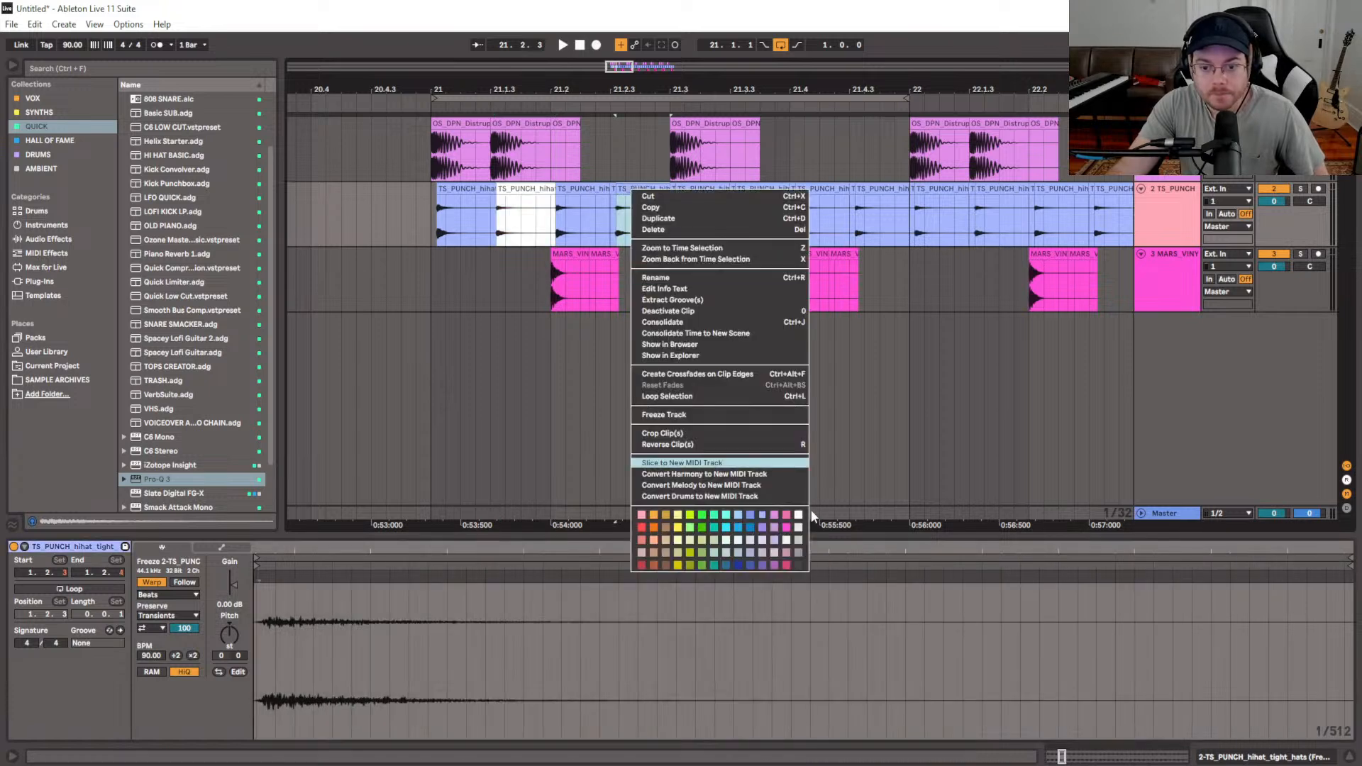
{"action": "left_click", "coordinate": [798, 515]}
Color the off-beat hi-hat clips at 21.3.3 and 21.4.3 white
{"action": "left_click", "coordinate": [780, 203]}
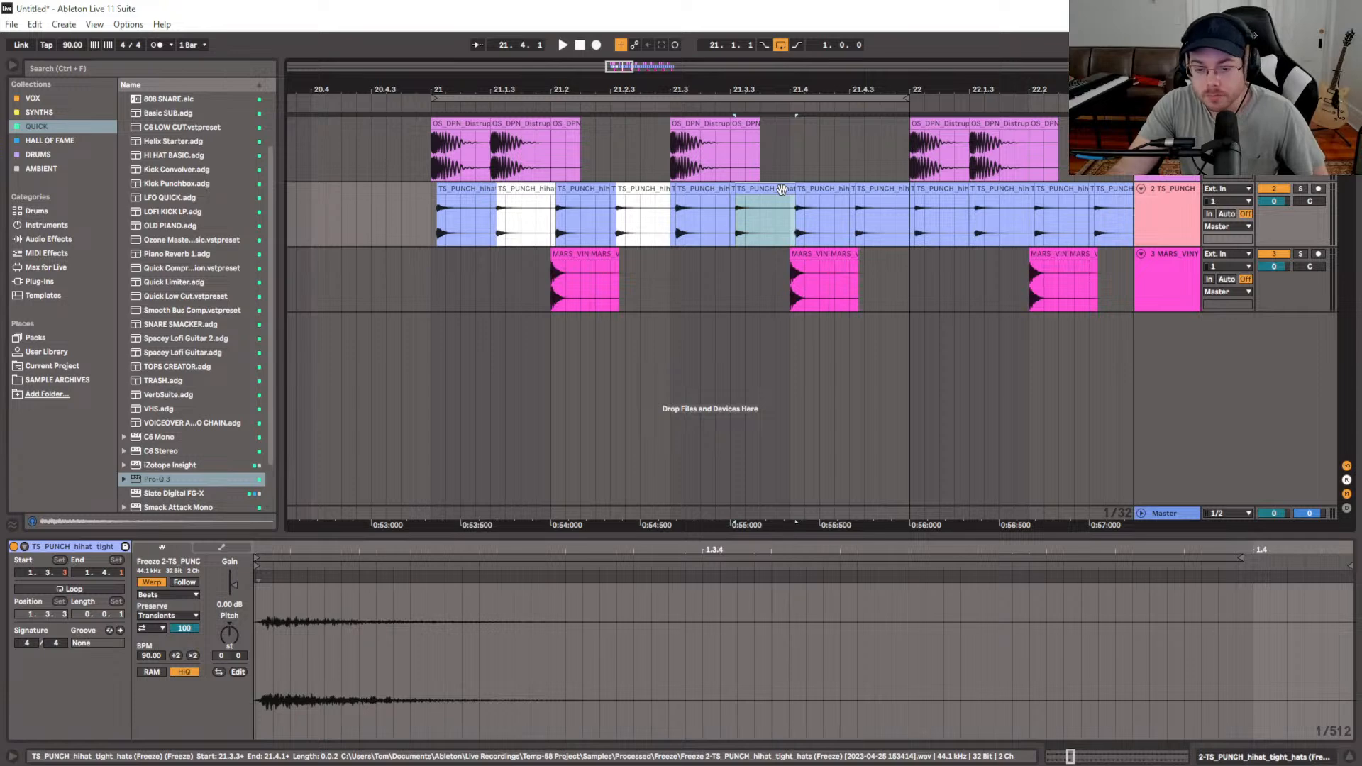
{"action": "right_click", "coordinate": [781, 190]}
{"action": "left_click", "coordinate": [903, 220]}
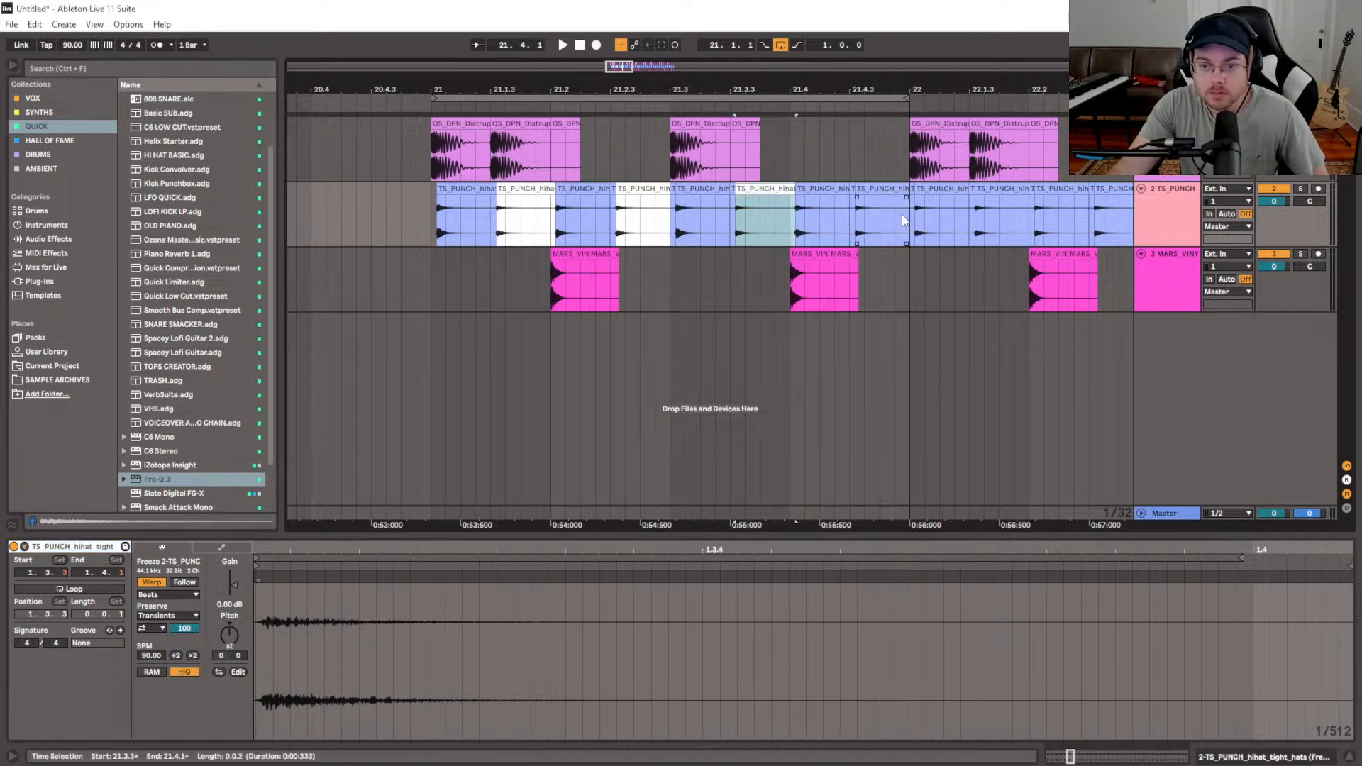
{"action": "left_click", "coordinate": [902, 220]}
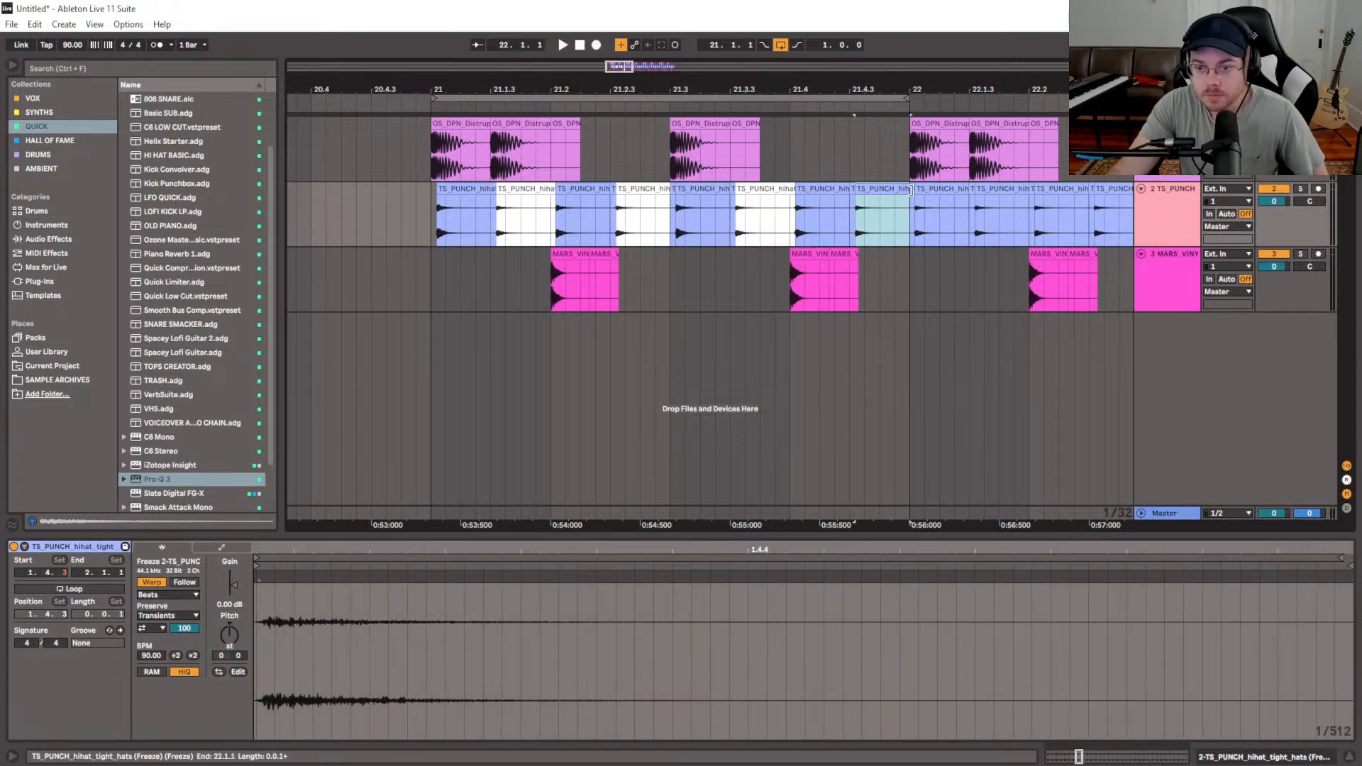
{"action": "right_click", "coordinate": [894, 192]}
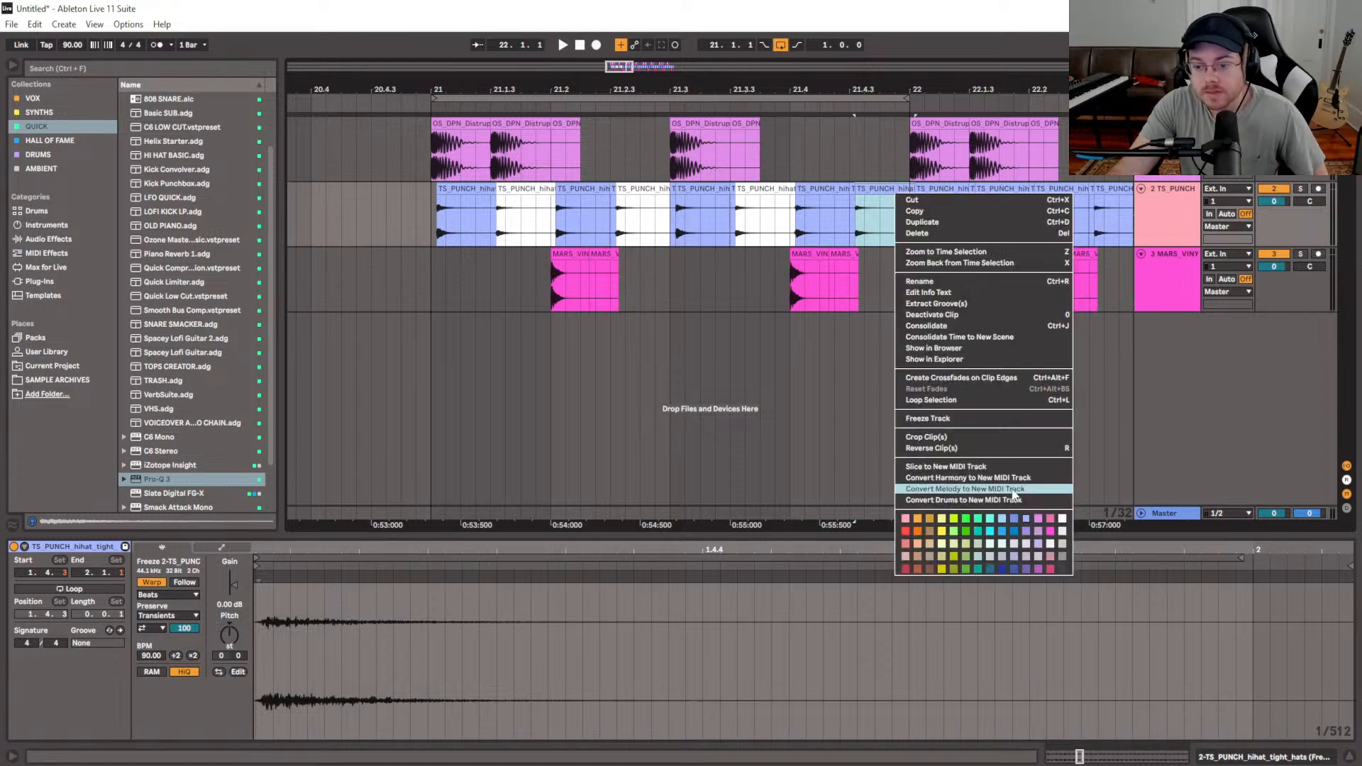
{"action": "left_click", "coordinate": [1060, 520]}
Show the Info View and set the 21.1.3 hi-hat clip's transposition to -1 semitone and 50 cents
{"action": "left_click", "coordinate": [525, 204]}
{"action": "left_click", "coordinate": [282, 608]}
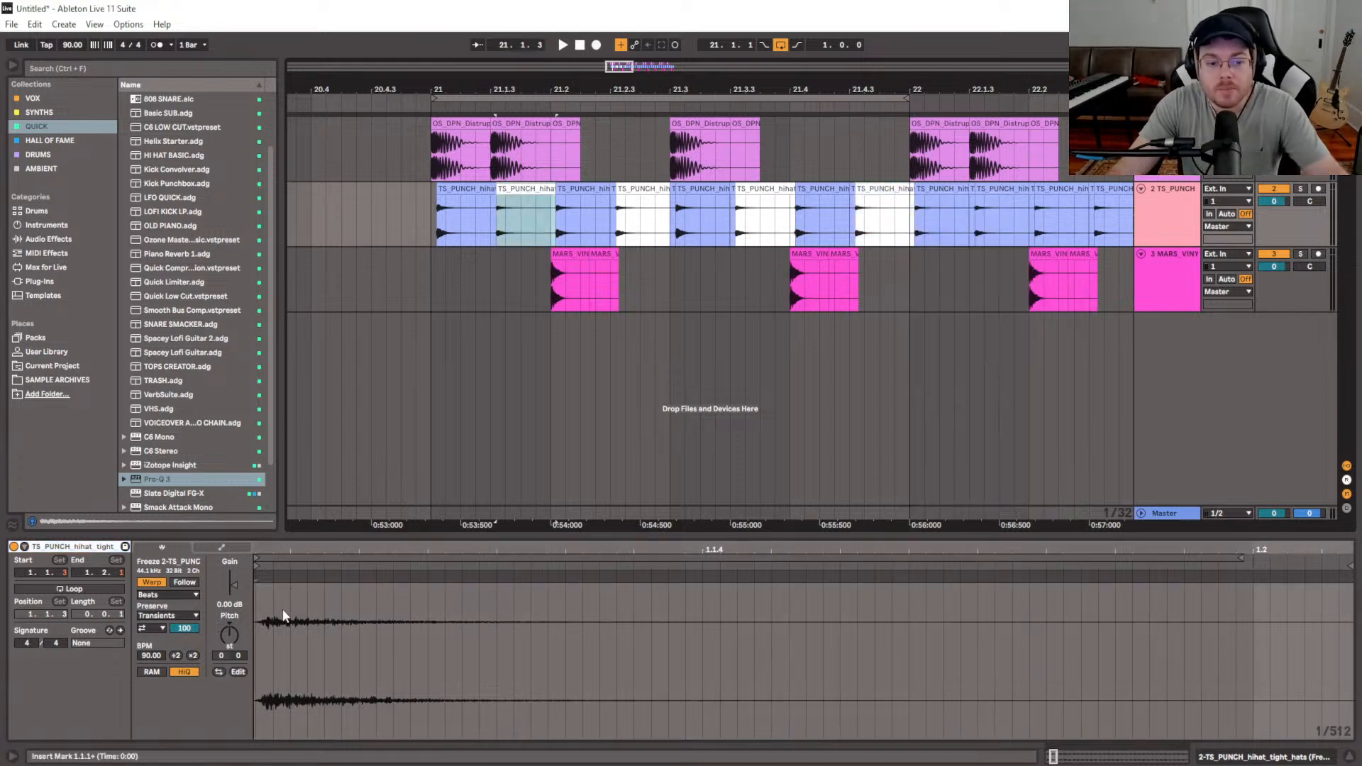
{"action": "left_click", "coordinate": [223, 657]}
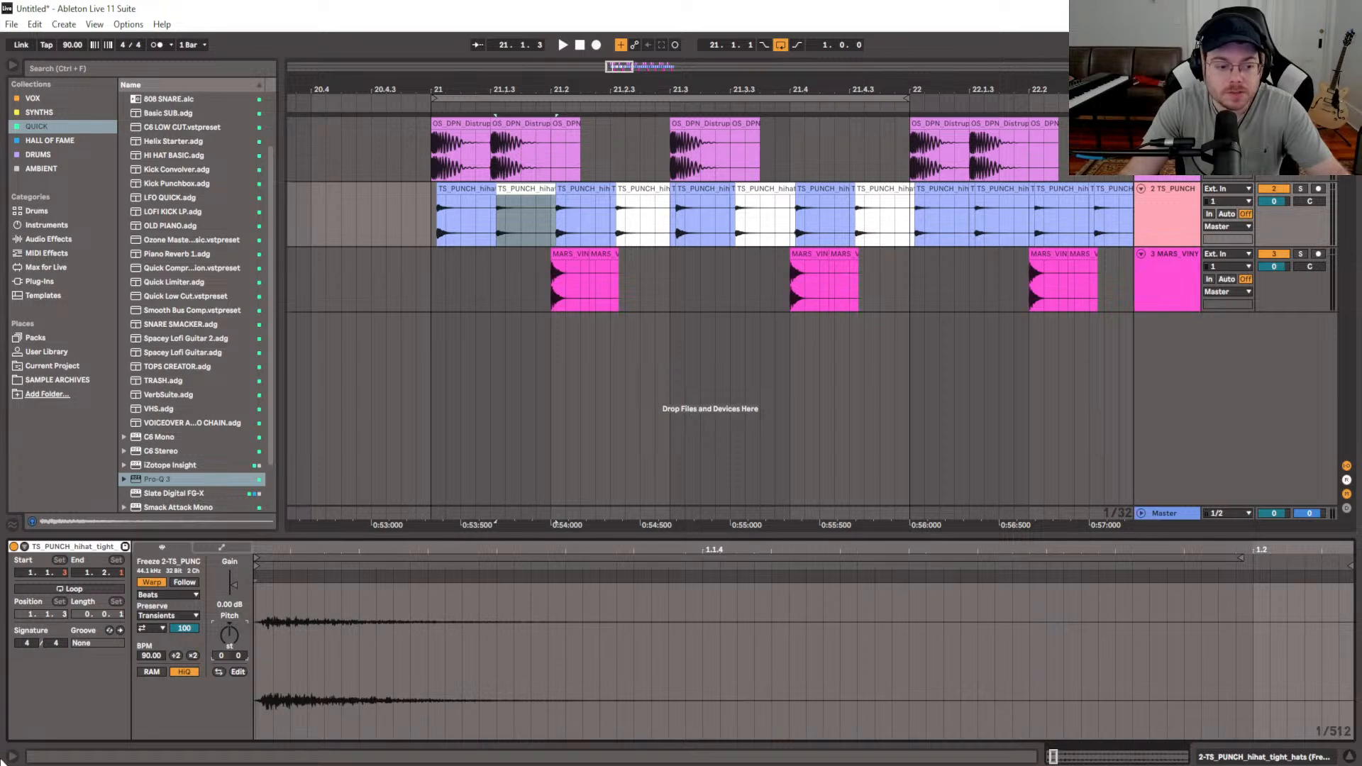
{"action": "left_click", "coordinate": [13, 756]}
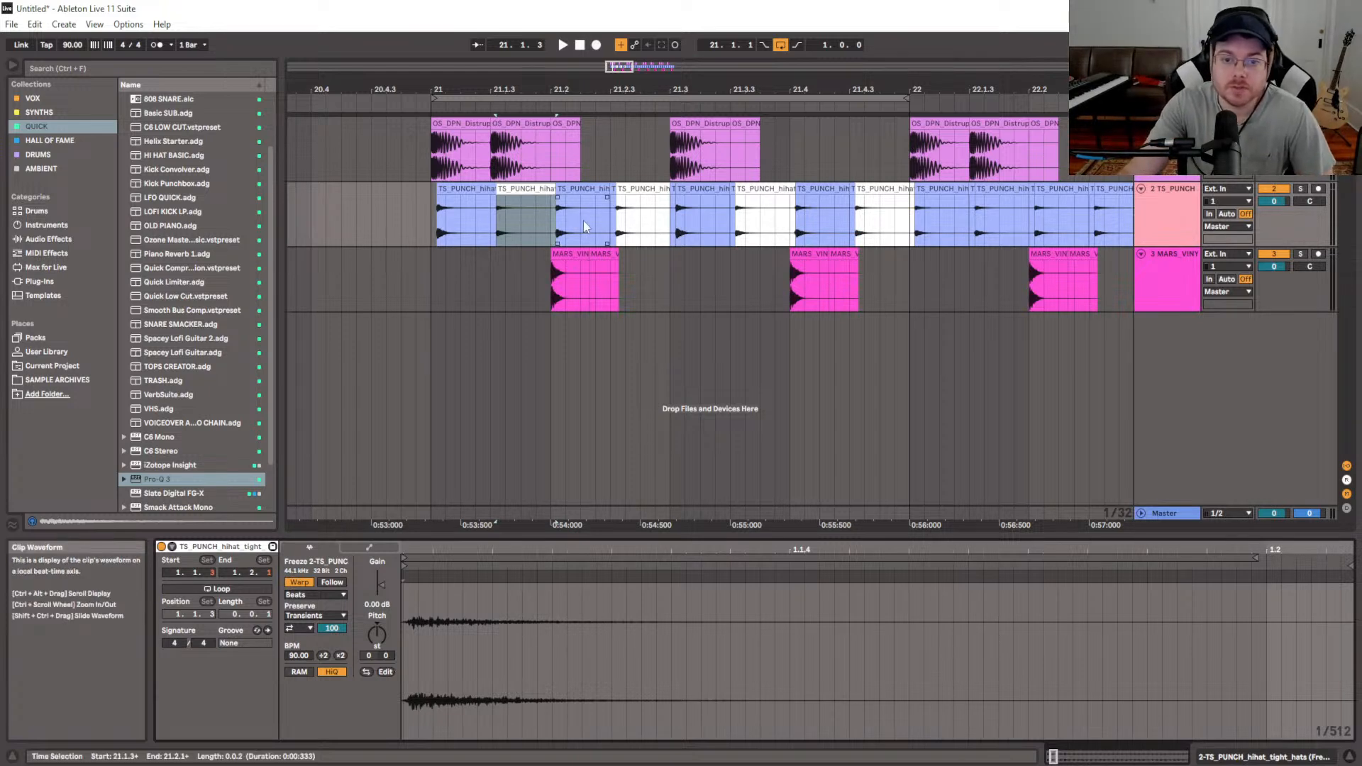
{"action": "left_click", "coordinate": [643, 186], "text": "shift"}
{"action": "left_click", "coordinate": [525, 213]}
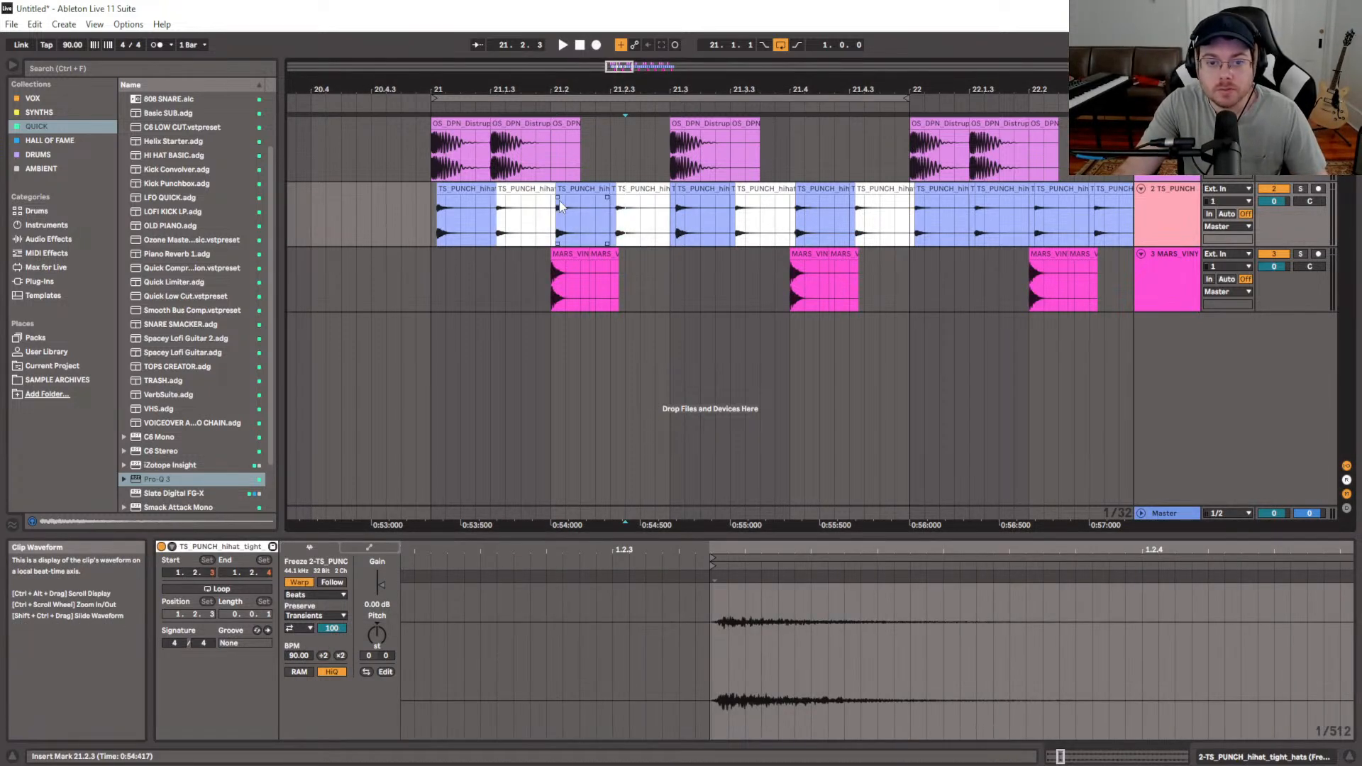
{"action": "left_click", "coordinate": [391, 654]}
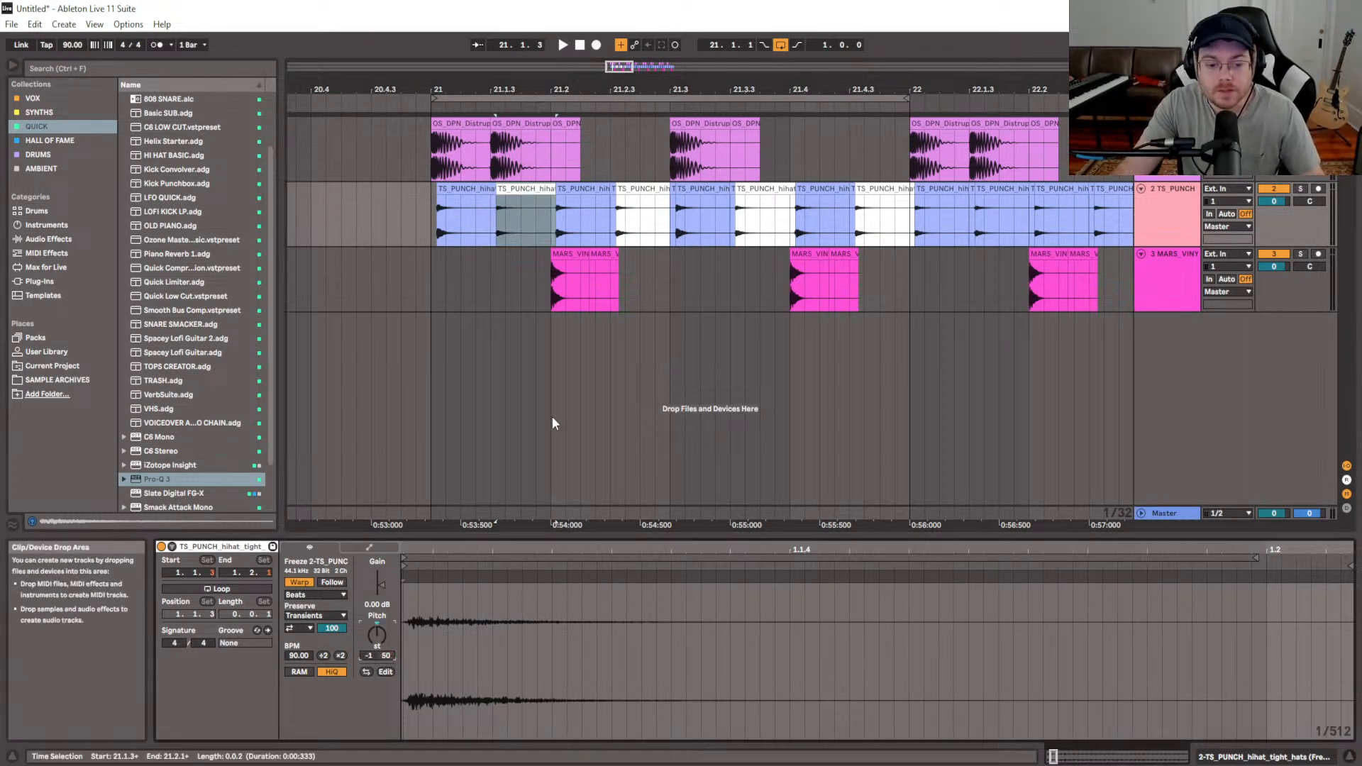
Set the transposition of the white hi-hat clips at 21.2.3, 21.3.3 and 21.4.3 to -1 semitone and 50 cents each
{"action": "left_click", "coordinate": [665, 229]}
{"action": "left_click", "coordinate": [387, 654]}
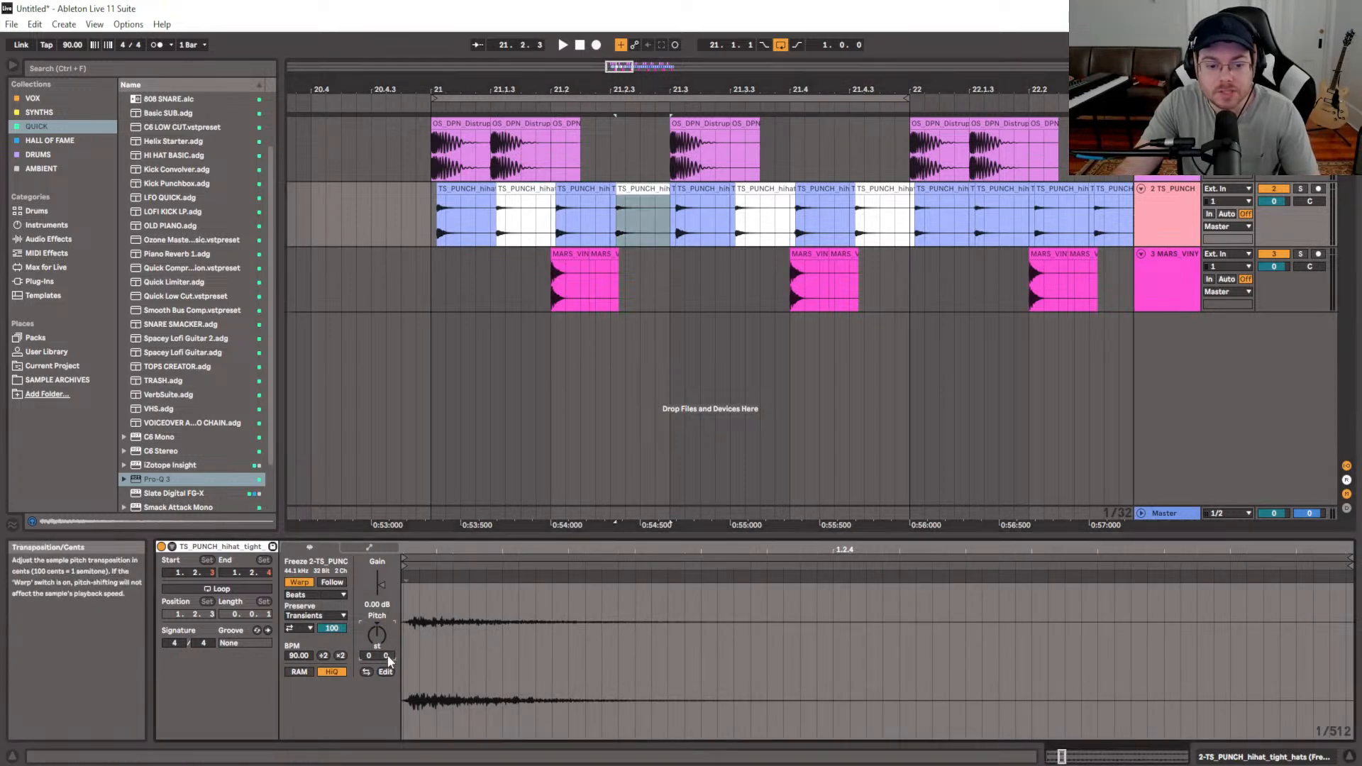
{"action": "mouse_move", "coordinate": [387, 654]}
{"action": "left_mouse_down"}
{"action": "mouse_move", "coordinate": [387, 681]}
{"action": "mouse_move", "coordinate": [387, 654]}
{"action": "left_mouse_up"}
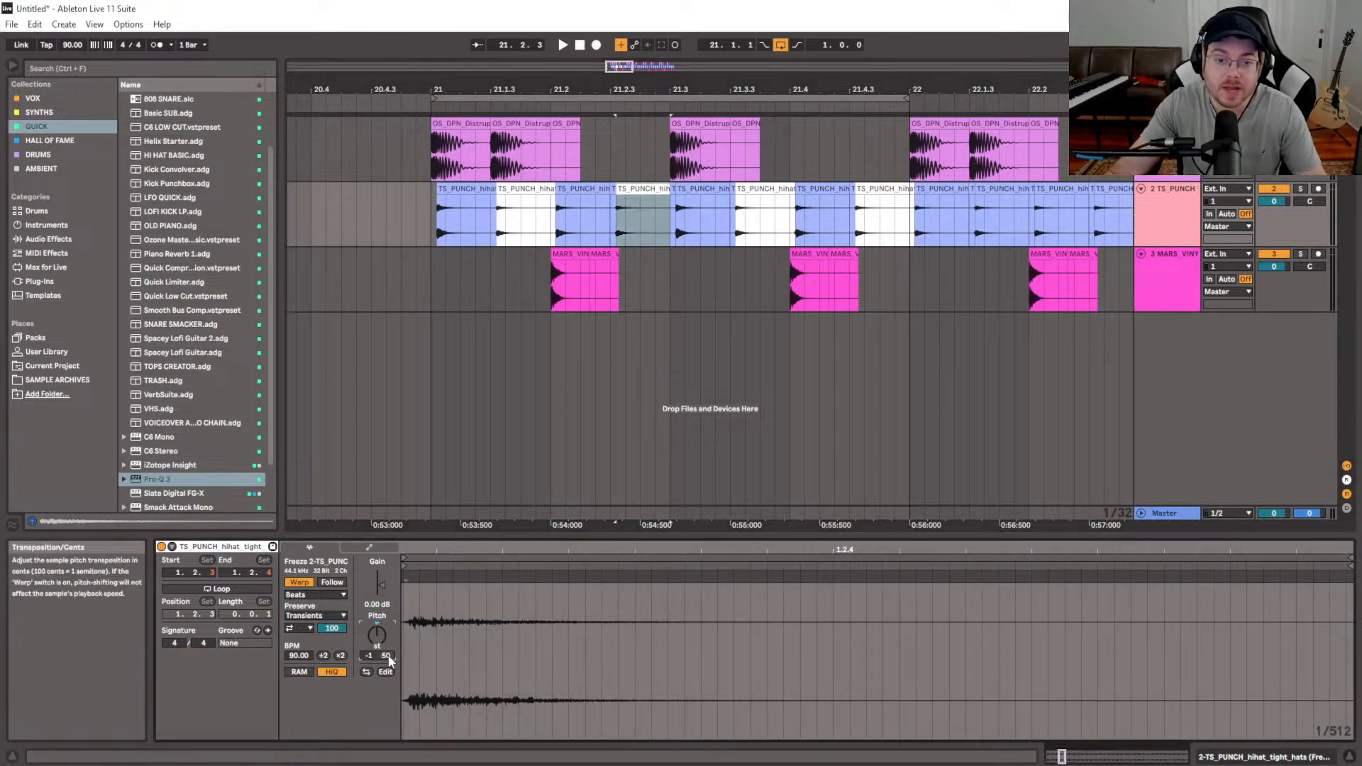
{"action": "left_click", "coordinate": [747, 210]}
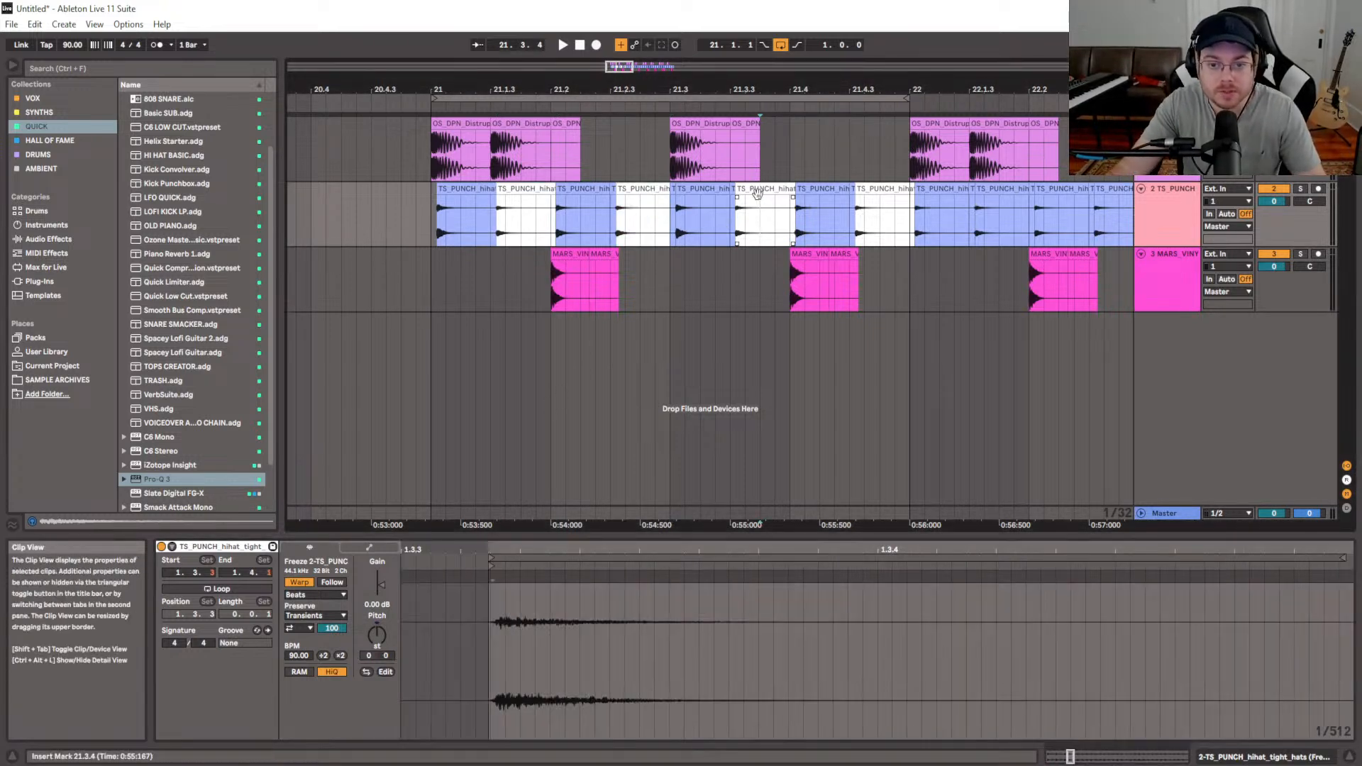
{"action": "left_click", "coordinate": [388, 654]}
{"action": "mouse_move", "coordinate": [389, 653]}
{"action": "left_mouse_down"}
{"action": "mouse_move", "coordinate": [389, 667]}
{"action": "mouse_move", "coordinate": [388, 653]}
{"action": "left_mouse_up"}
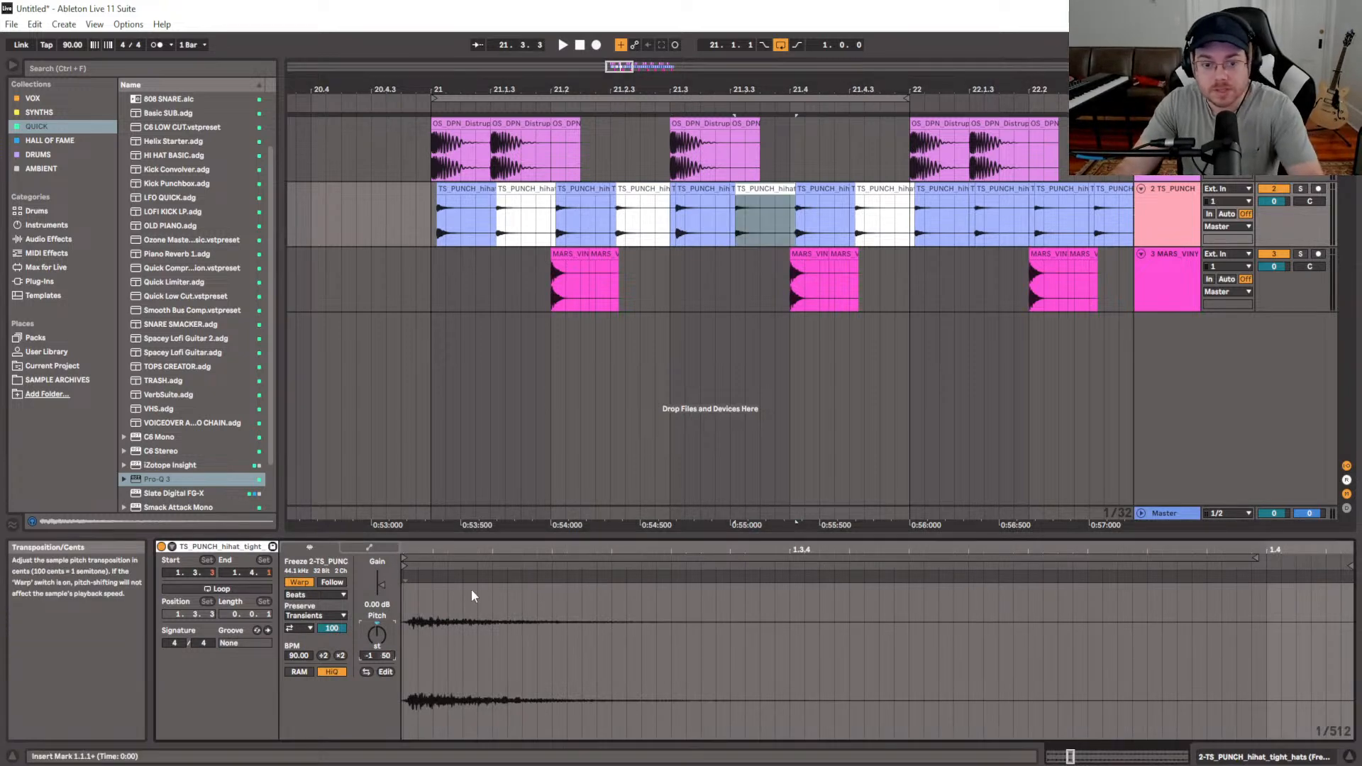
{"action": "left_click", "coordinate": [870, 187]}
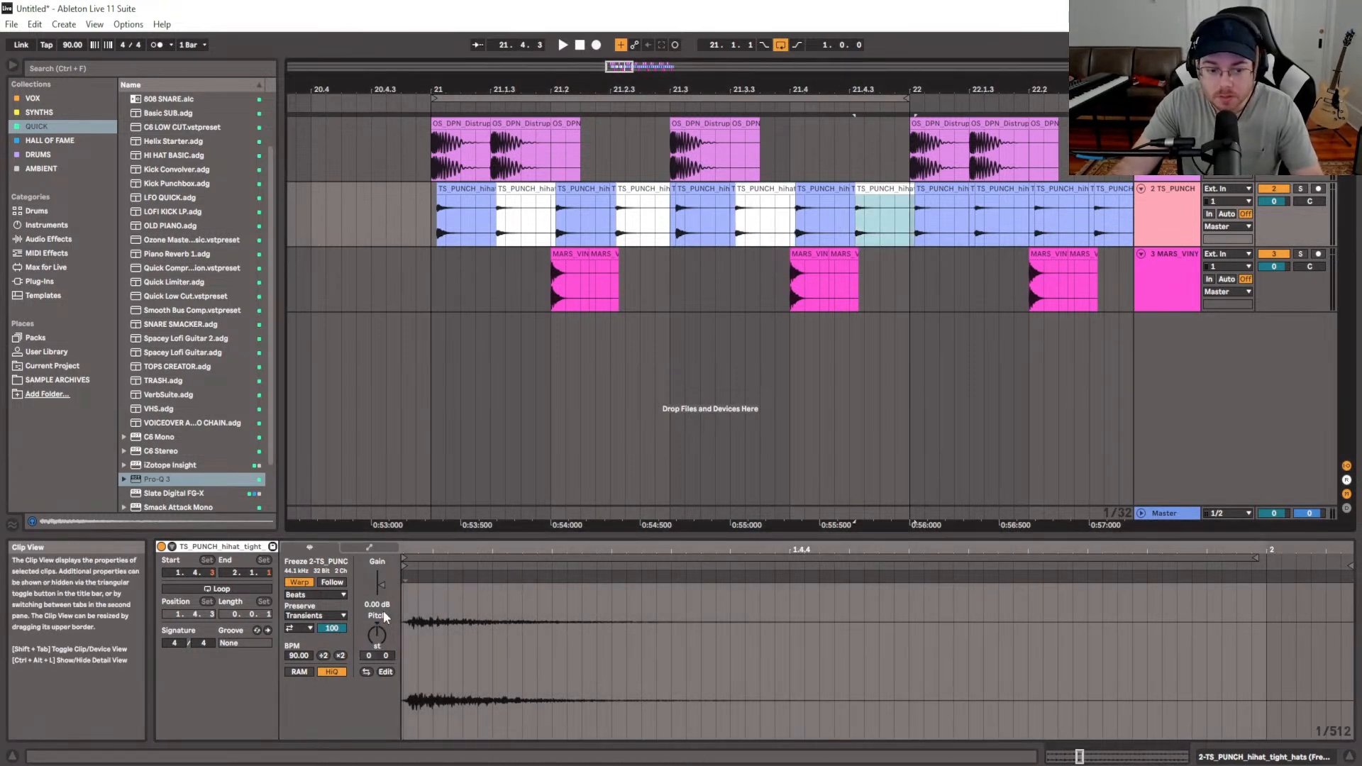
{"action": "left_click", "coordinate": [387, 656]}
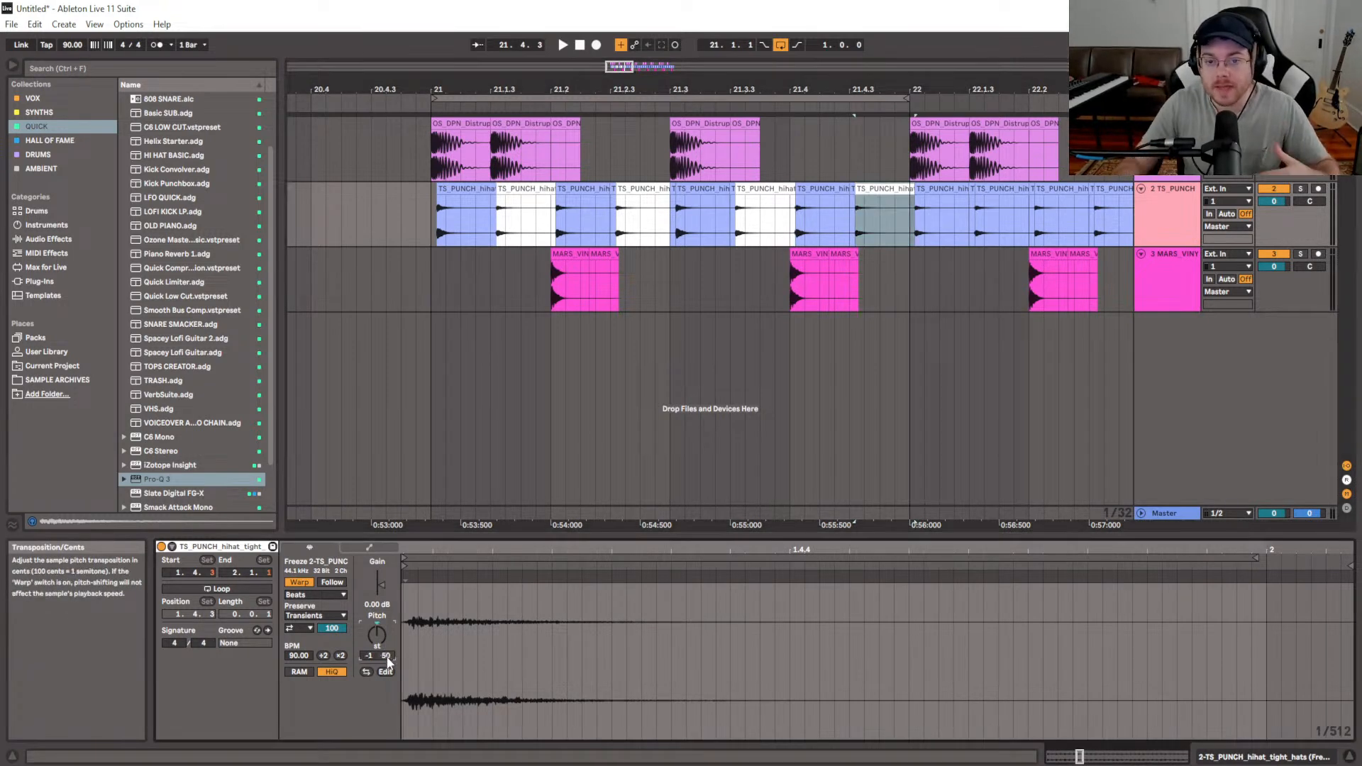
Play the loop from bar 21 to hear the detuned off-beat hi-hats, and stop playback
{"action": "left_click", "coordinate": [426, 234]}
{"action": "key", "text": "space"}
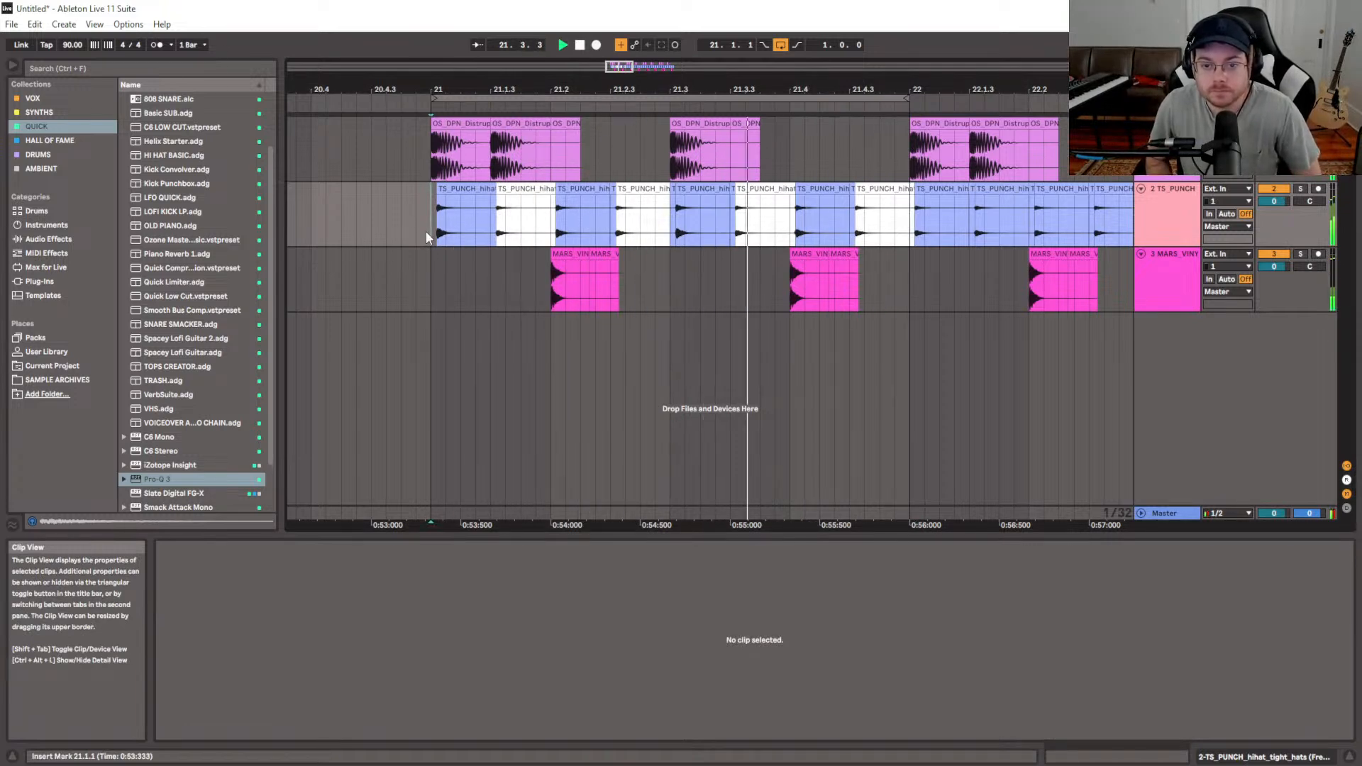
{"action": "key", "text": "space"}
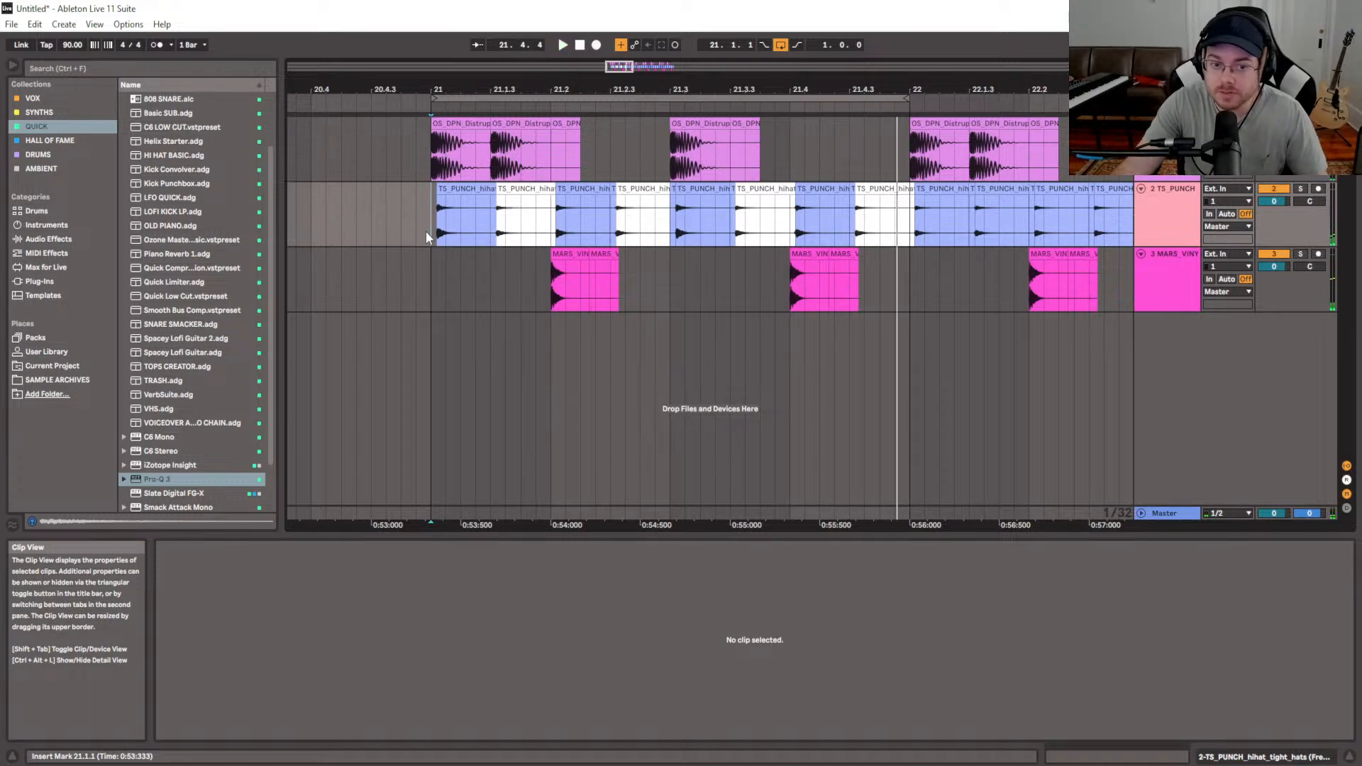
Set the fine tuning of the four white off-beat hi-hat clips to -25 cents each and play the loop from bar 21
{"action": "left_click", "coordinate": [525, 190]}
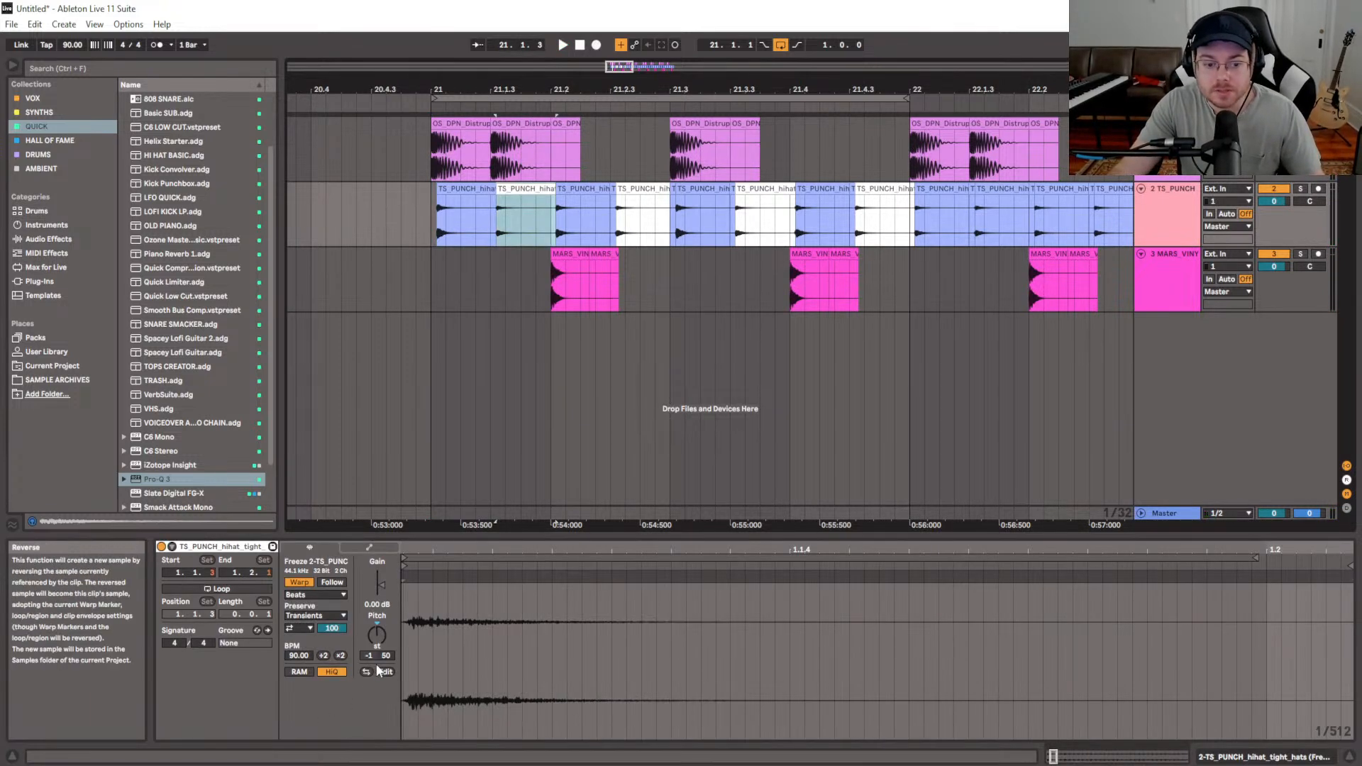
{"action": "left_click", "coordinate": [386, 657]}
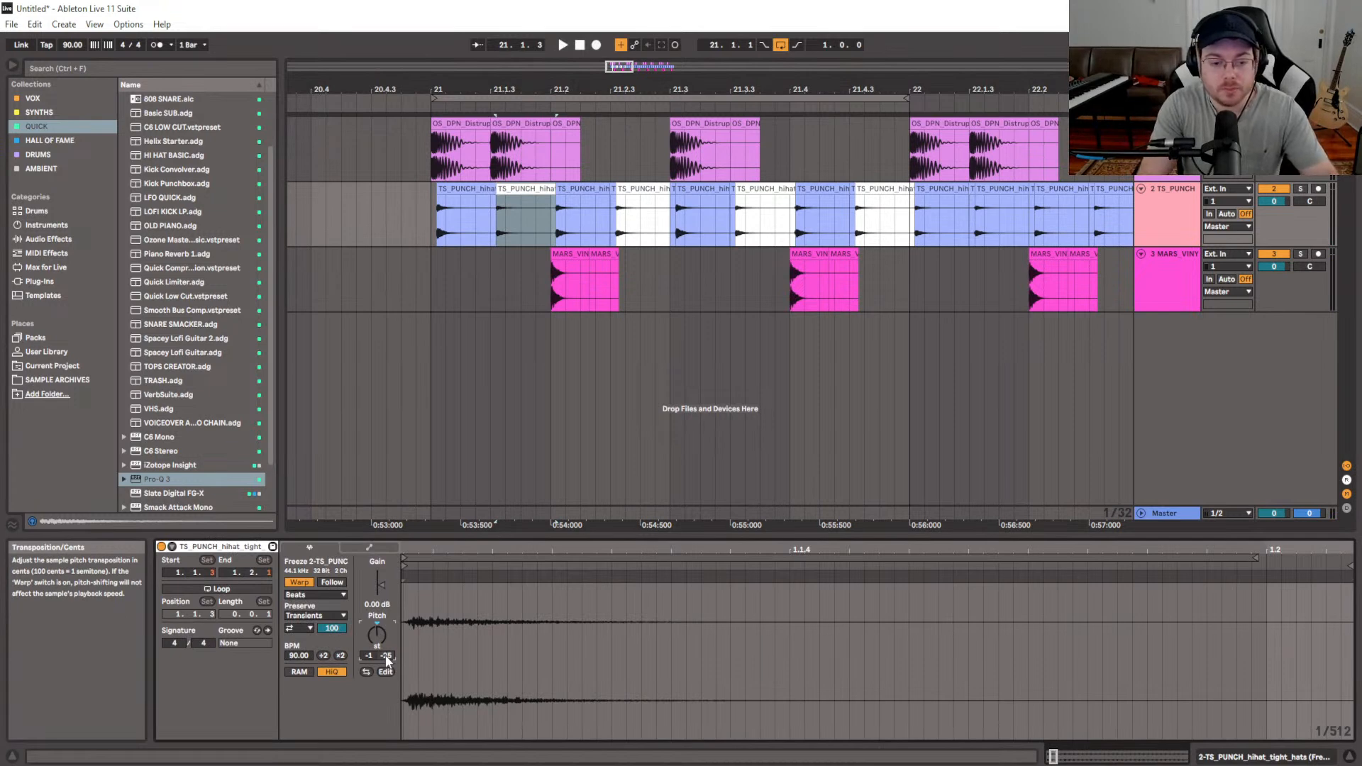
{"action": "left_click", "coordinate": [653, 189]}
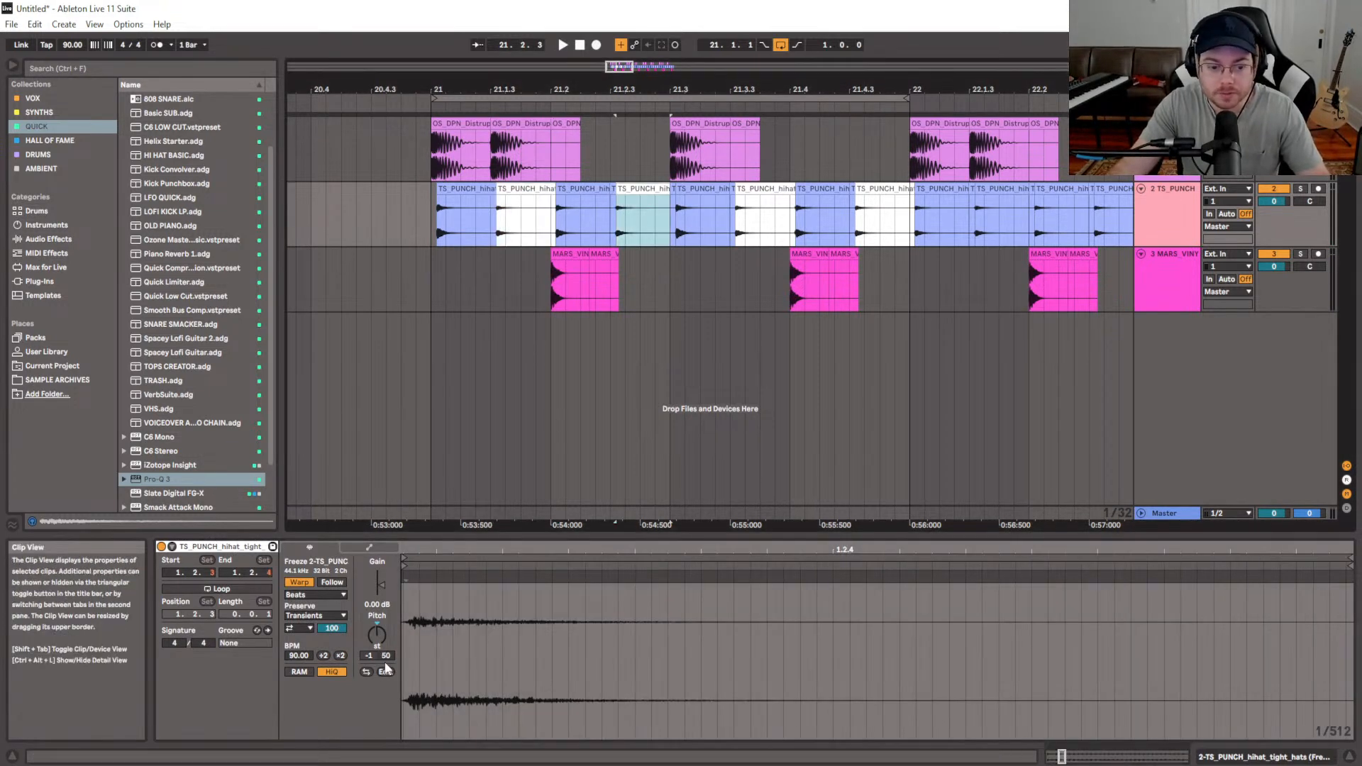
{"action": "left_click", "coordinate": [389, 657]}
{"action": "type", "text": "-25"}
{"action": "left_click", "coordinate": [765, 213]}
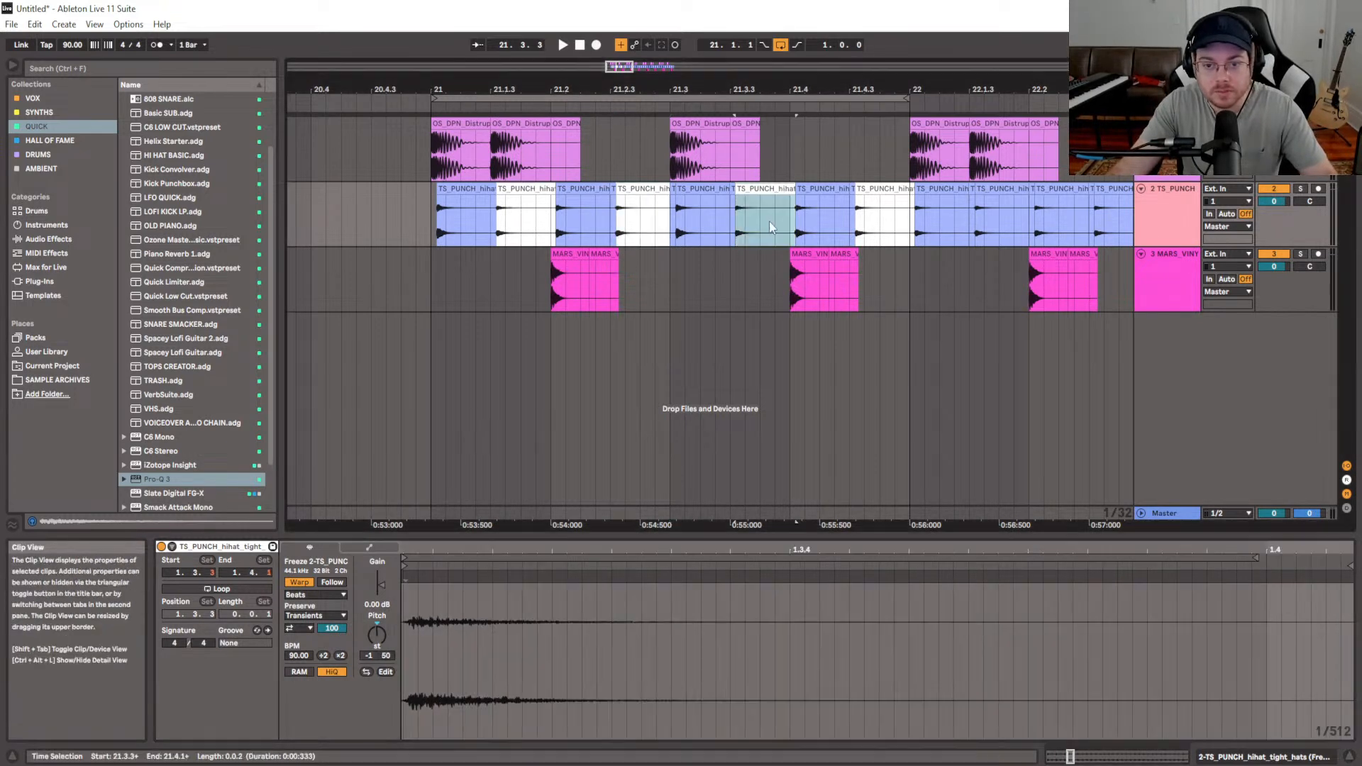
{"action": "left_click", "coordinate": [387, 656]}
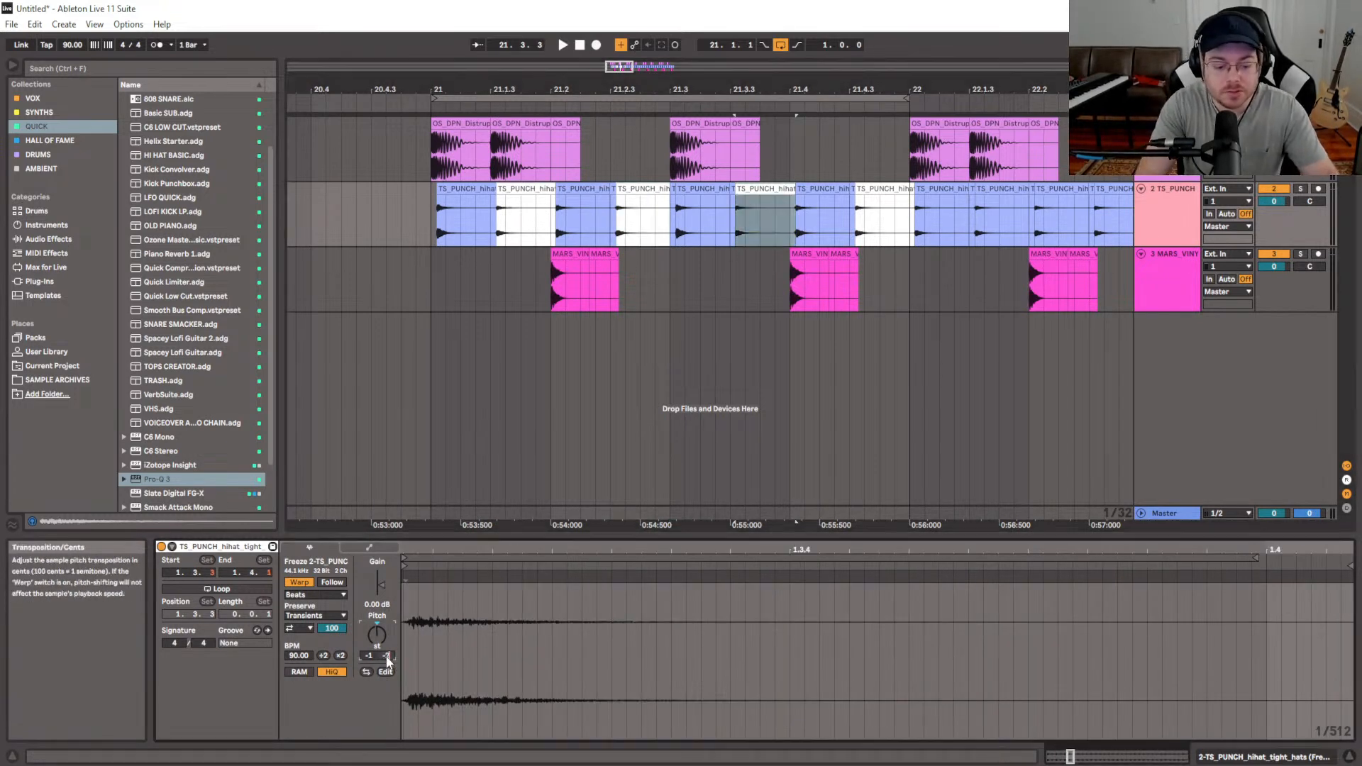
{"action": "left_click", "coordinate": [883, 213]}
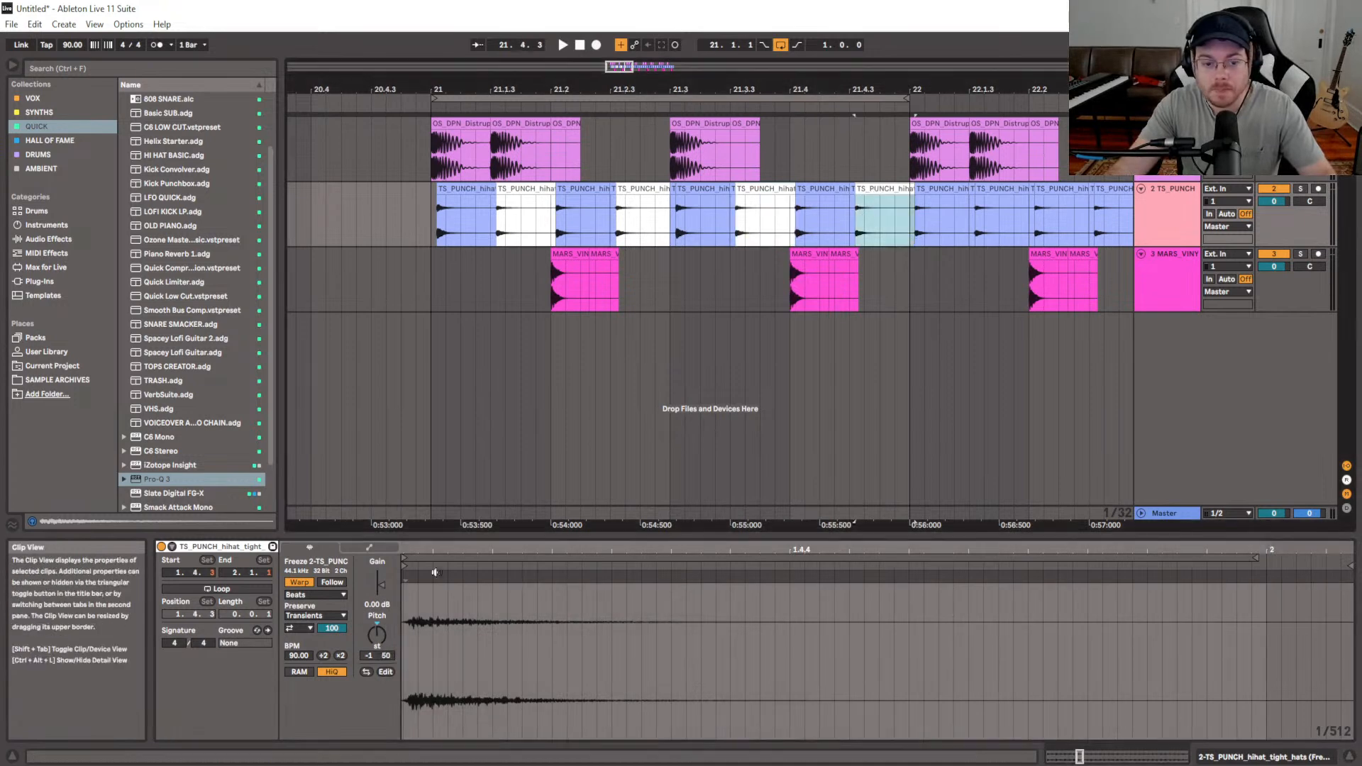
{"action": "left_click", "coordinate": [387, 657]}
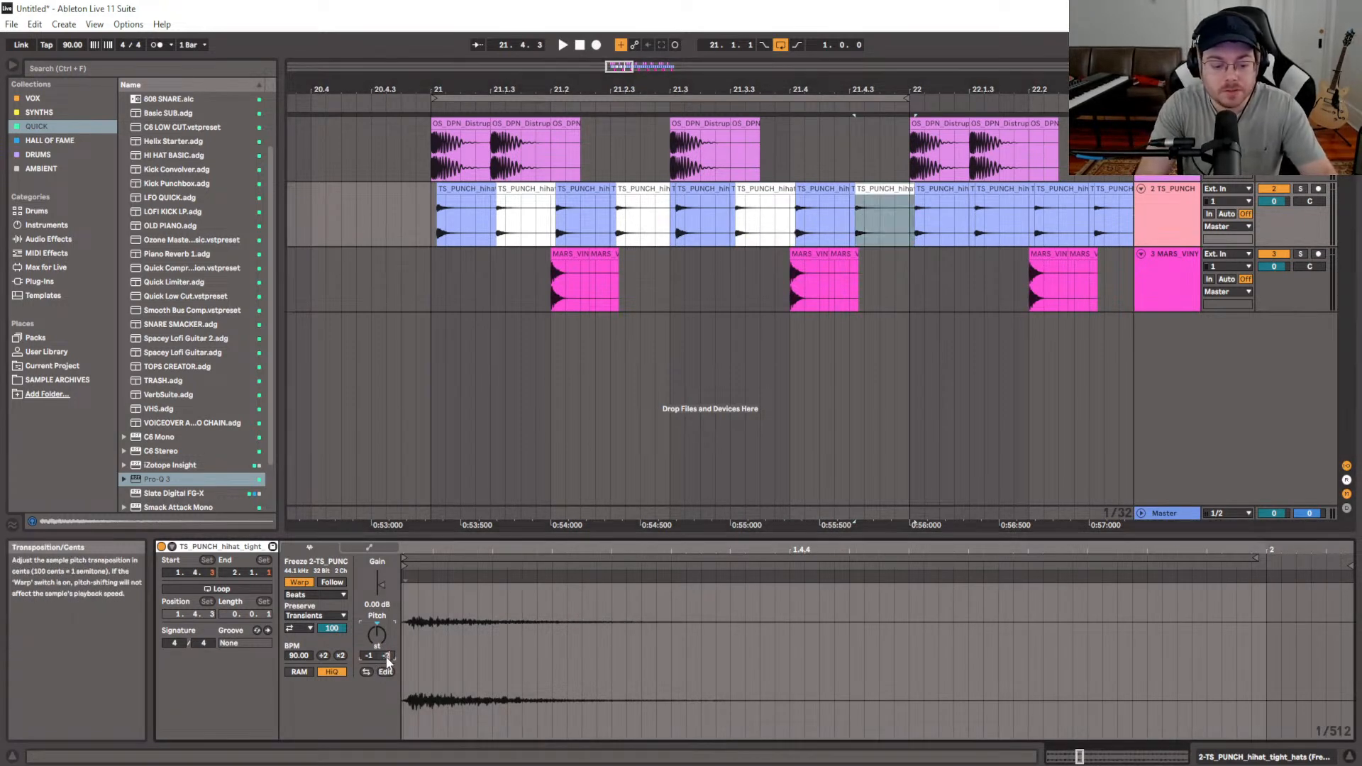
{"action": "left_click", "coordinate": [431, 241]}
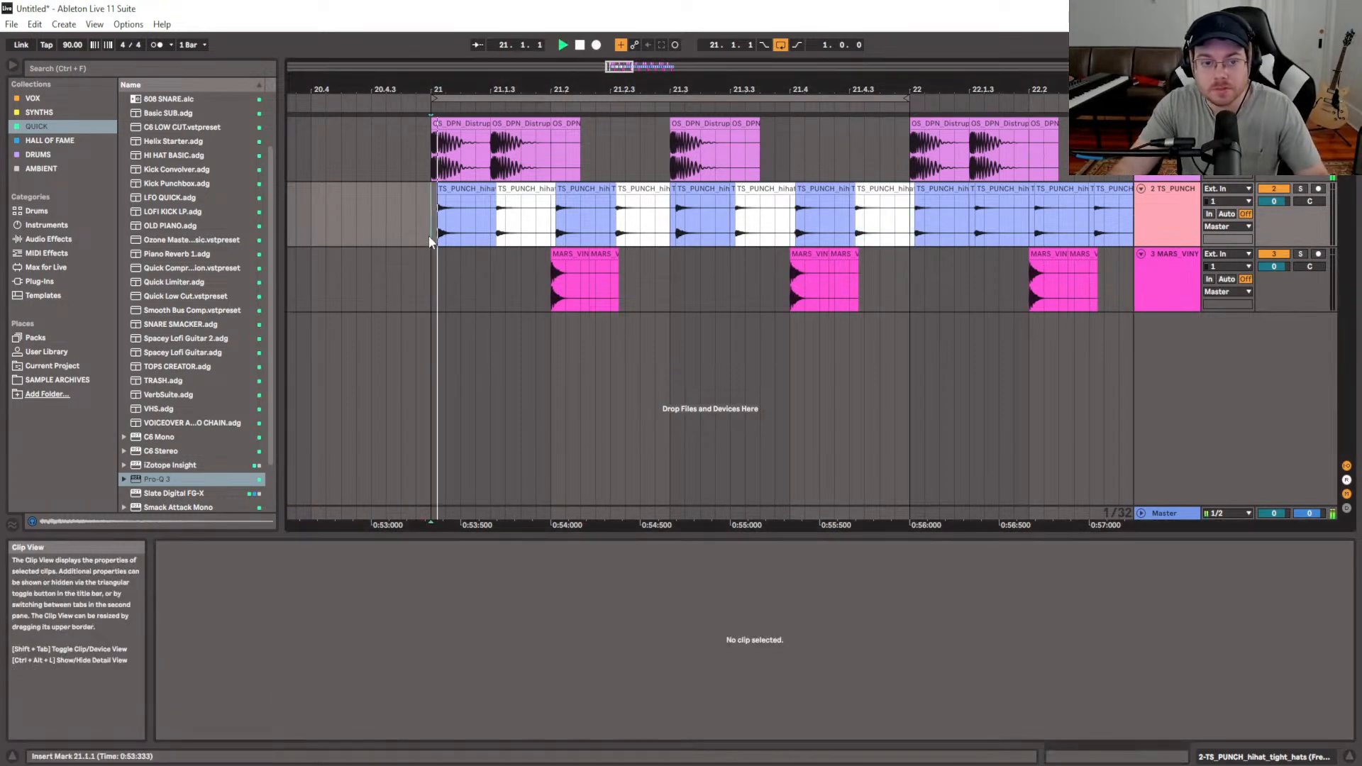
{"action": "key", "text": "space"}
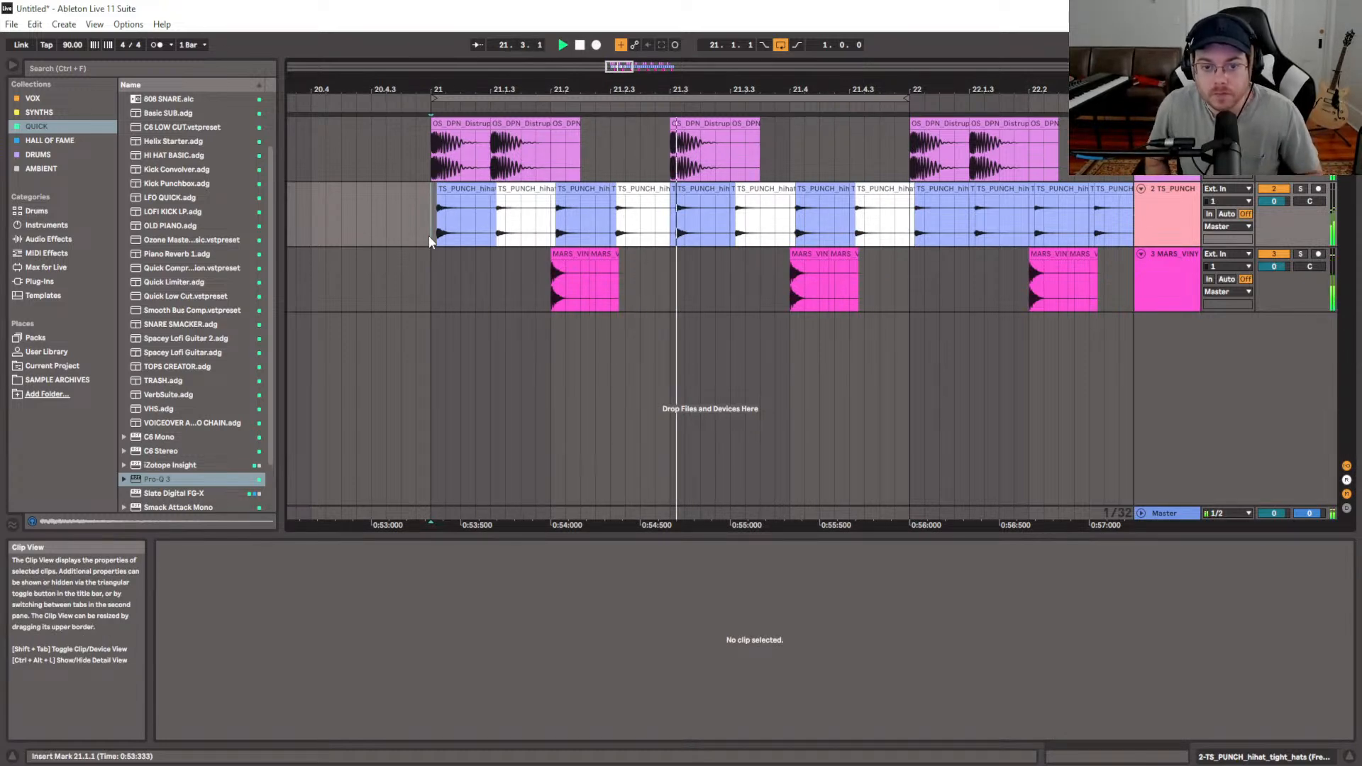
Stop playback and retune the white off-beat hi-hat clips, setting 21.1.3 to -16 cents and 21.2.3 to -14 cents with 0 semitones
{"action": "left_click", "coordinate": [525, 220]}
{"action": "key", "text": "space"}
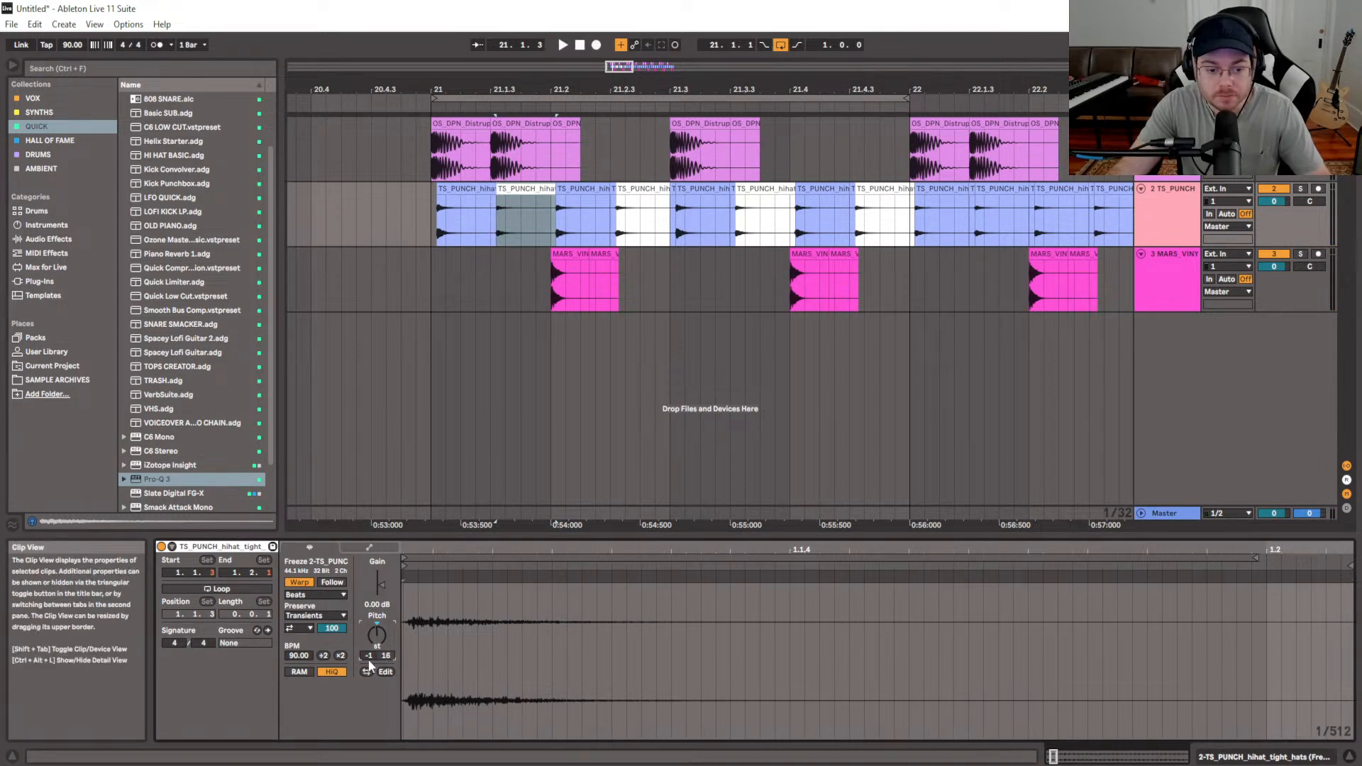
{"action": "left_click_drag", "start_coordinate": [368, 656], "coordinate": [368, 653]}
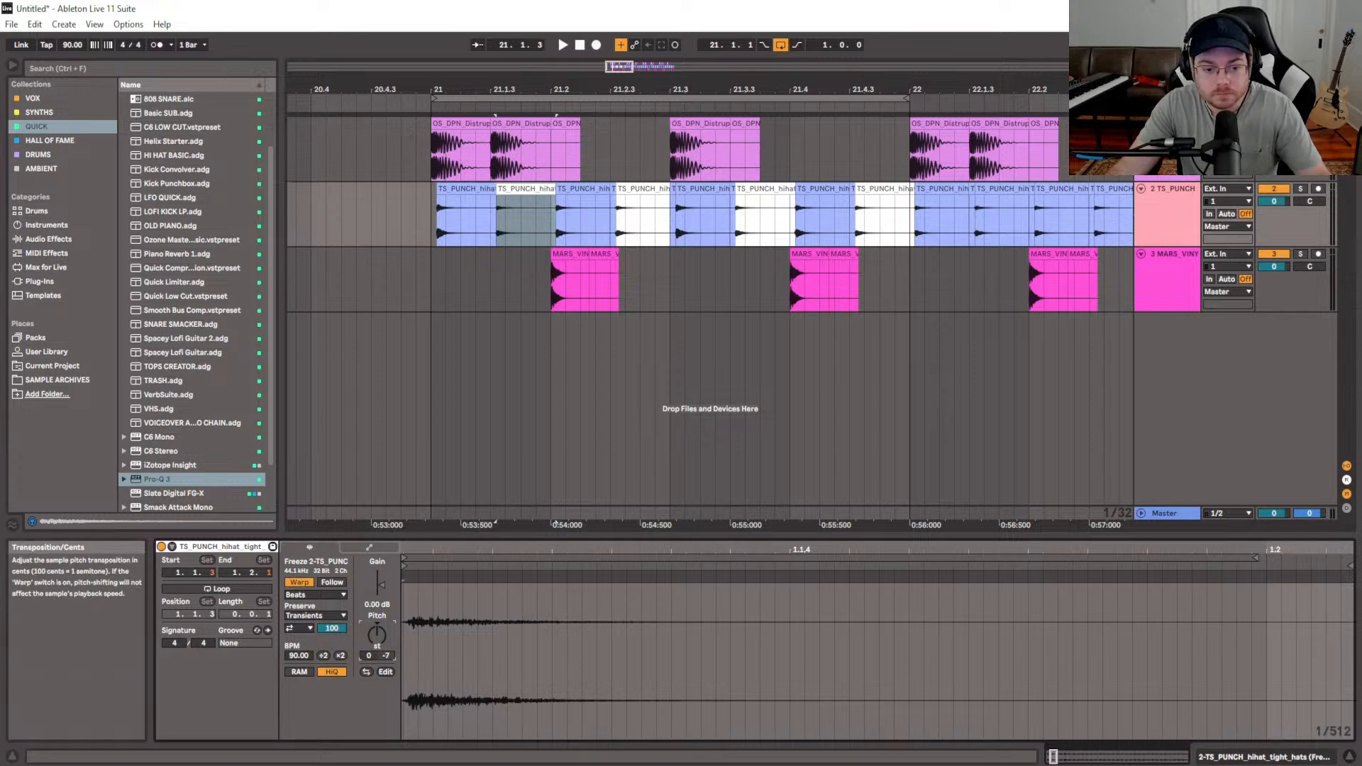
{"action": "left_click", "coordinate": [539, 229]}
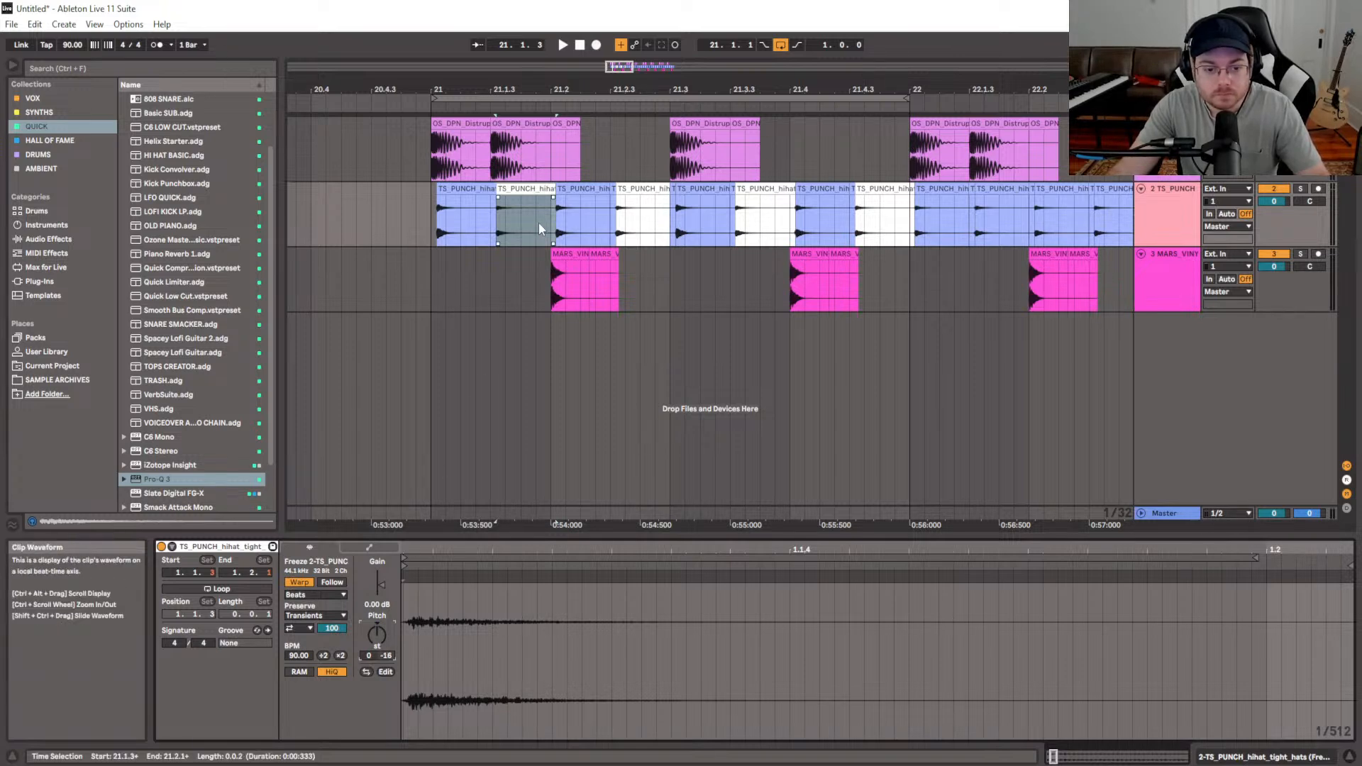
{"action": "left_click", "coordinate": [639, 216]}
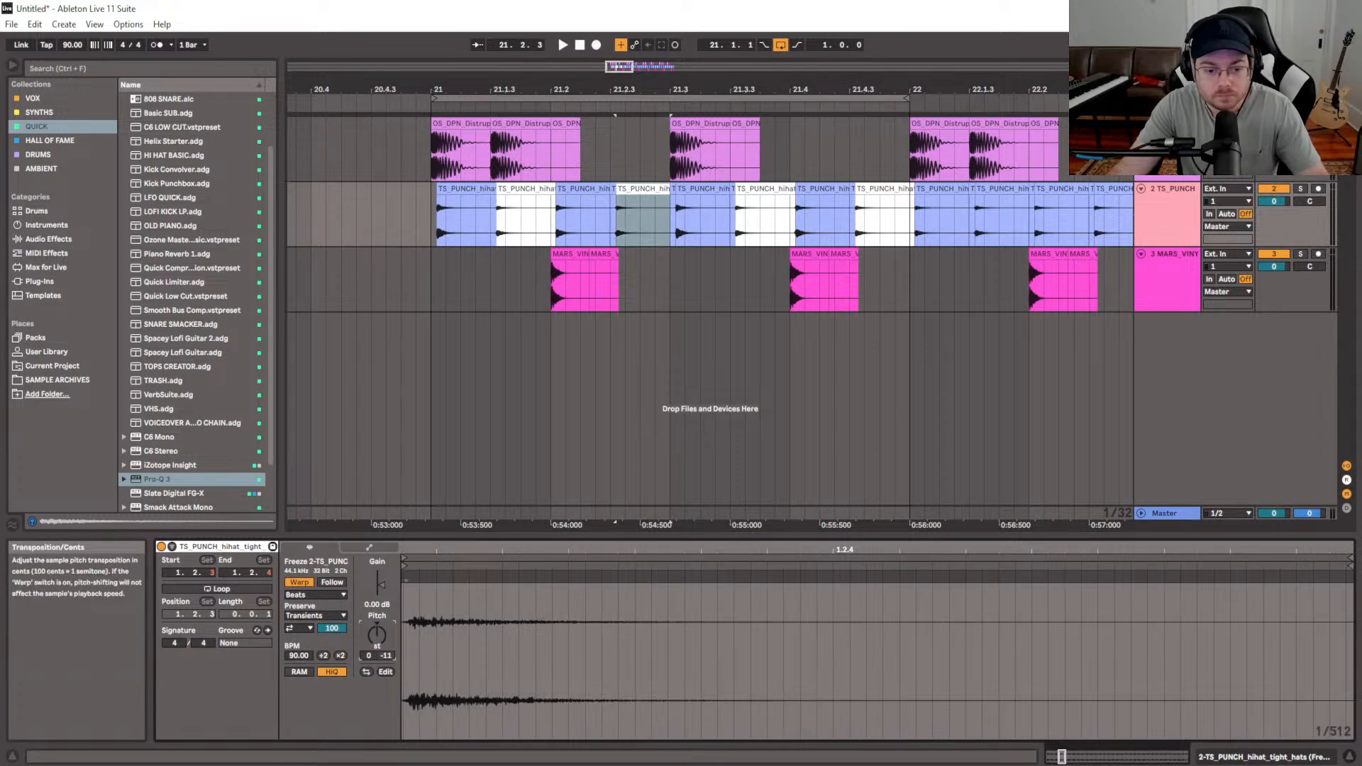
Set the white hi-hat clips at 21.3.3 and 21.4.3 to 0 semitones and about -15 cents, and play the loop from bar 21
{"action": "left_click", "coordinate": [764, 216]}
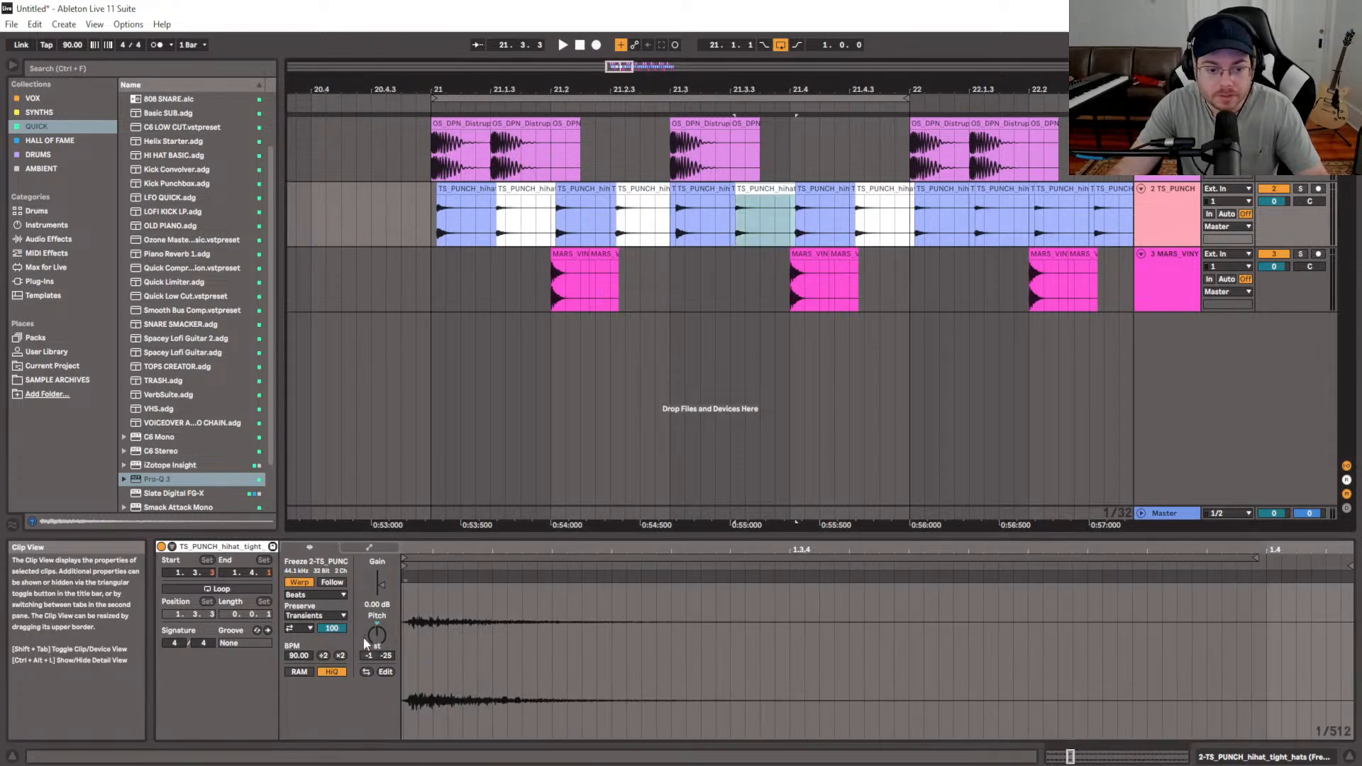
{"action": "left_click_drag", "start_coordinate": [366, 644], "coordinate": [365, 637]}
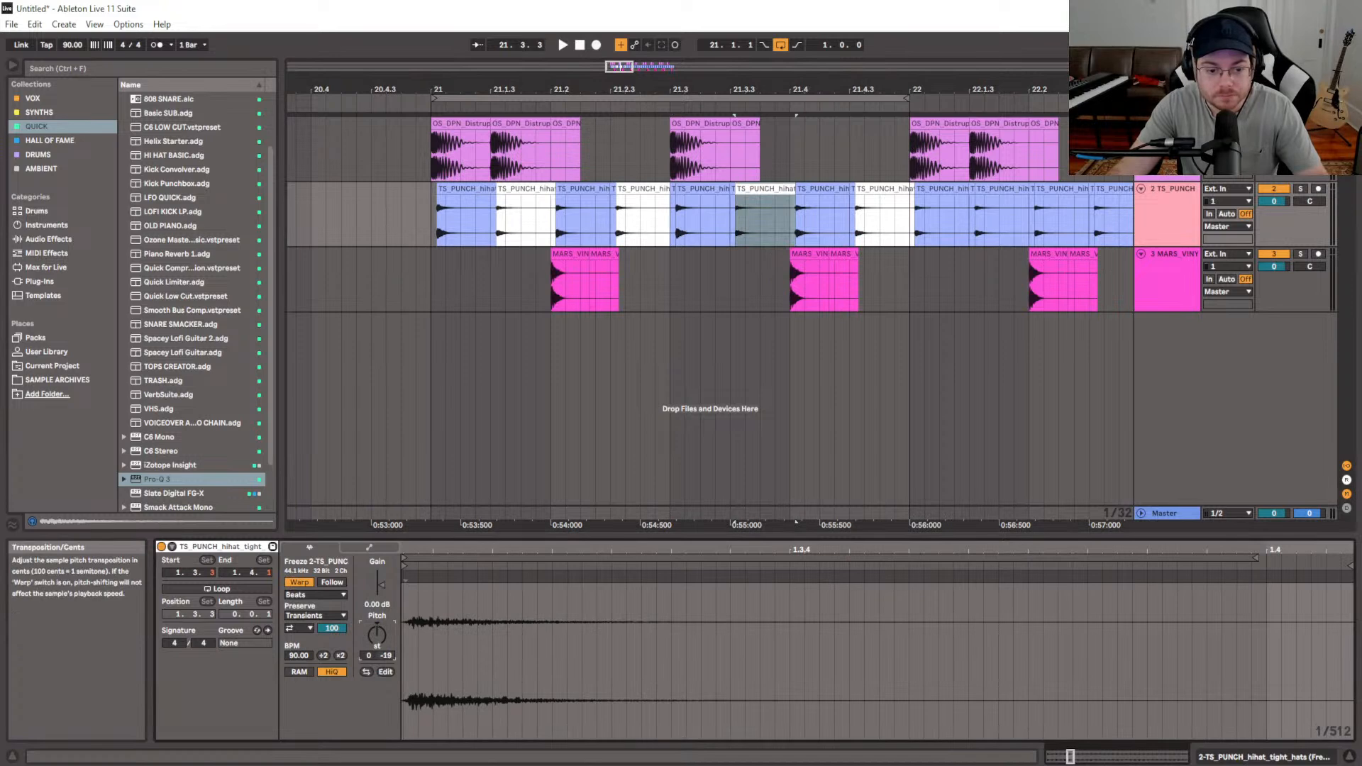
{"action": "left_click_drag", "start_coordinate": [386, 656], "coordinate": [386, 654]}
{"action": "left_click", "coordinate": [880, 205]}
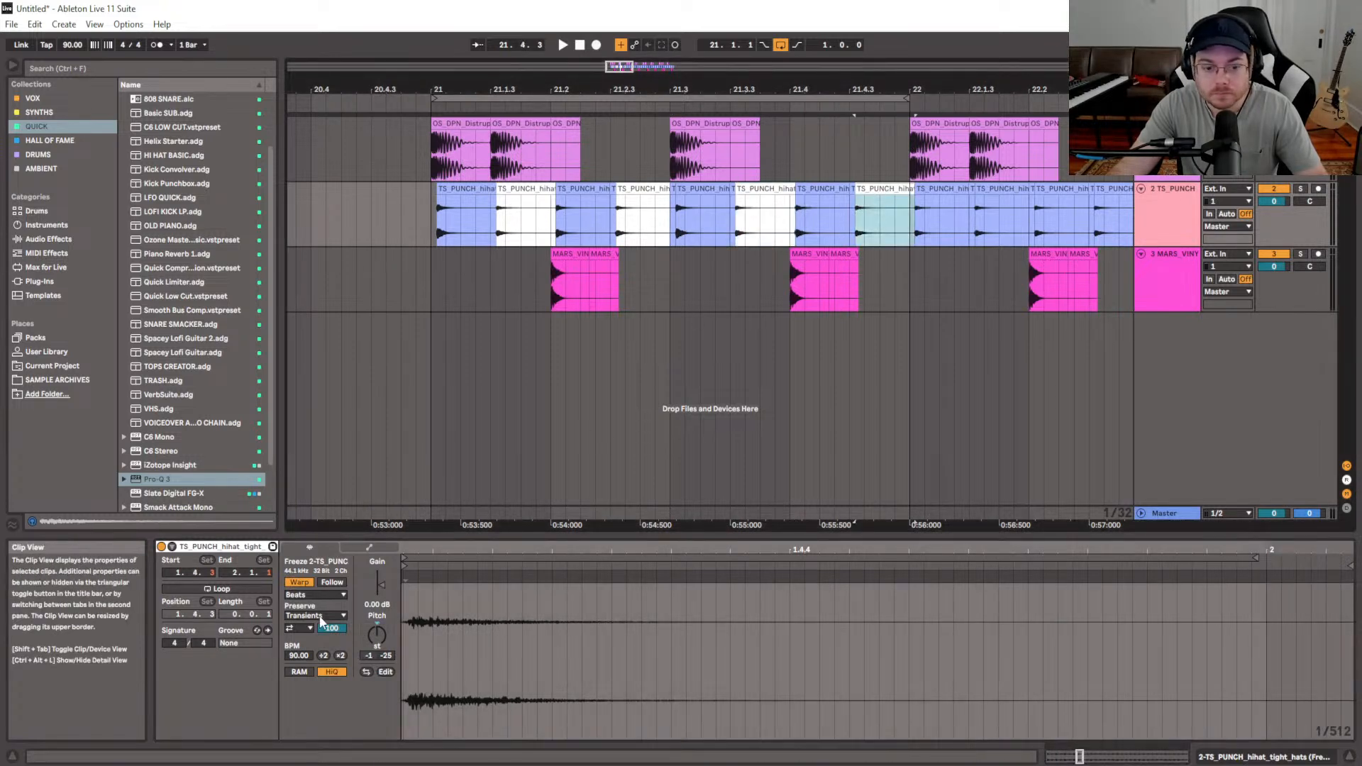
{"action": "left_click_drag", "start_coordinate": [360, 658], "coordinate": [360, 652]}
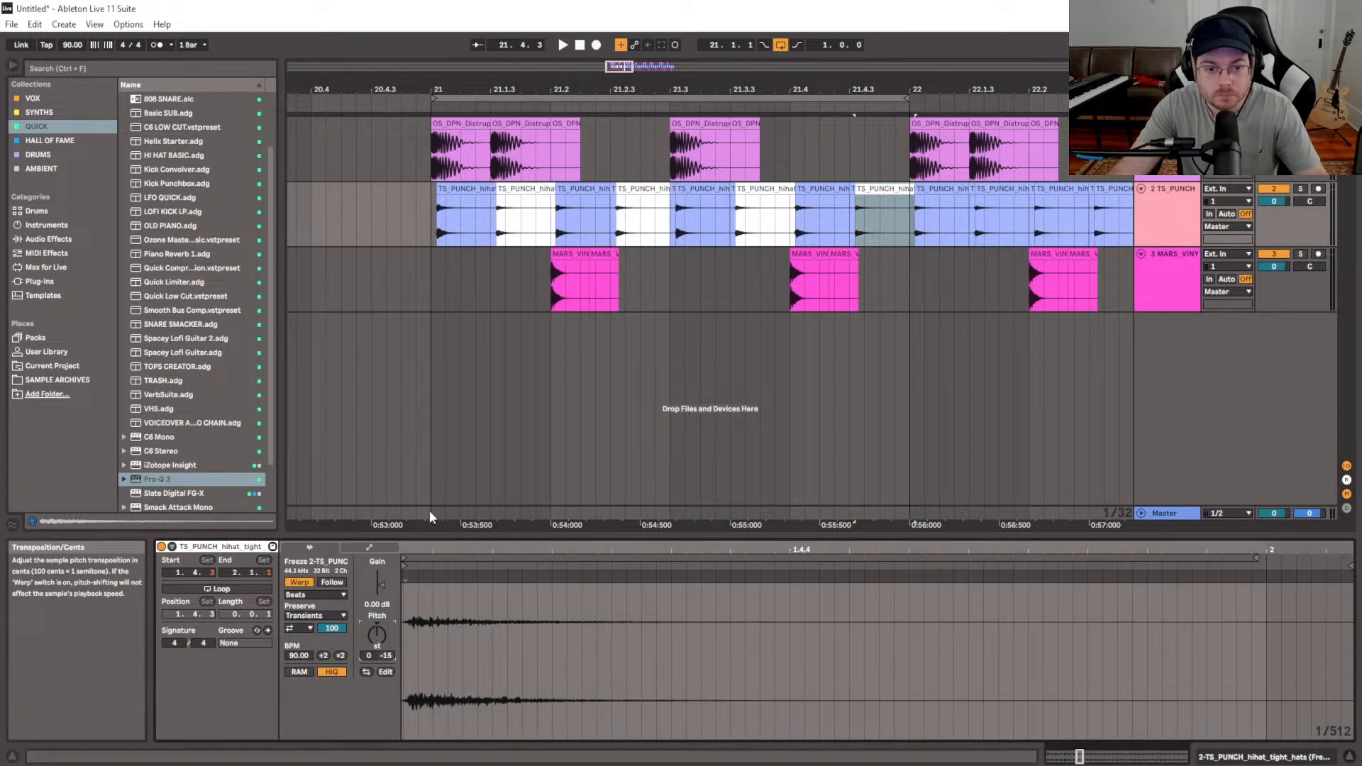
{"action": "left_click", "coordinate": [434, 236]}
{"action": "key", "text": "space"}
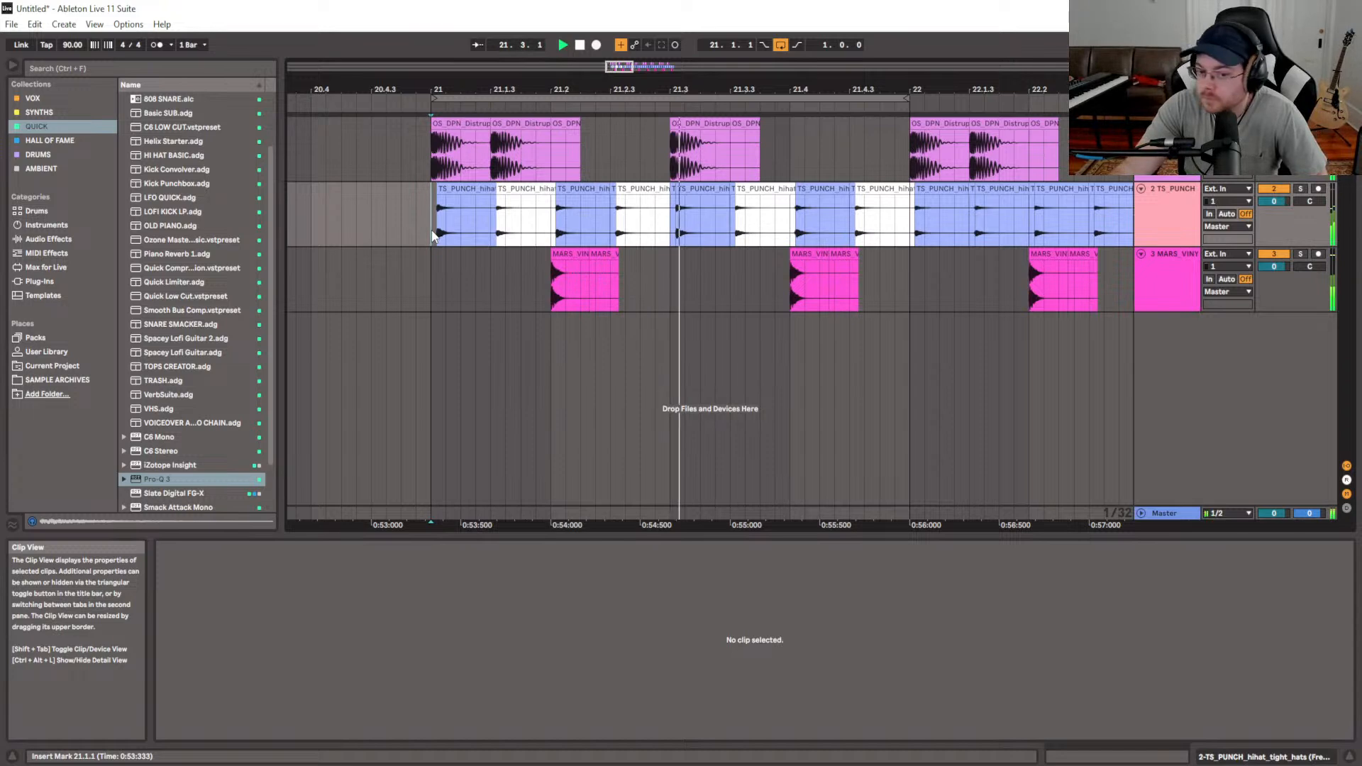
Stop playback and vary the off-beat hi-hats' fine tuning: 21.2.3 to -24 cents, 21.4.3 to about -8 cents and 21.3.3 to -7 cents
{"action": "left_click", "coordinate": [642, 216]}
{"action": "key", "text": "space"}
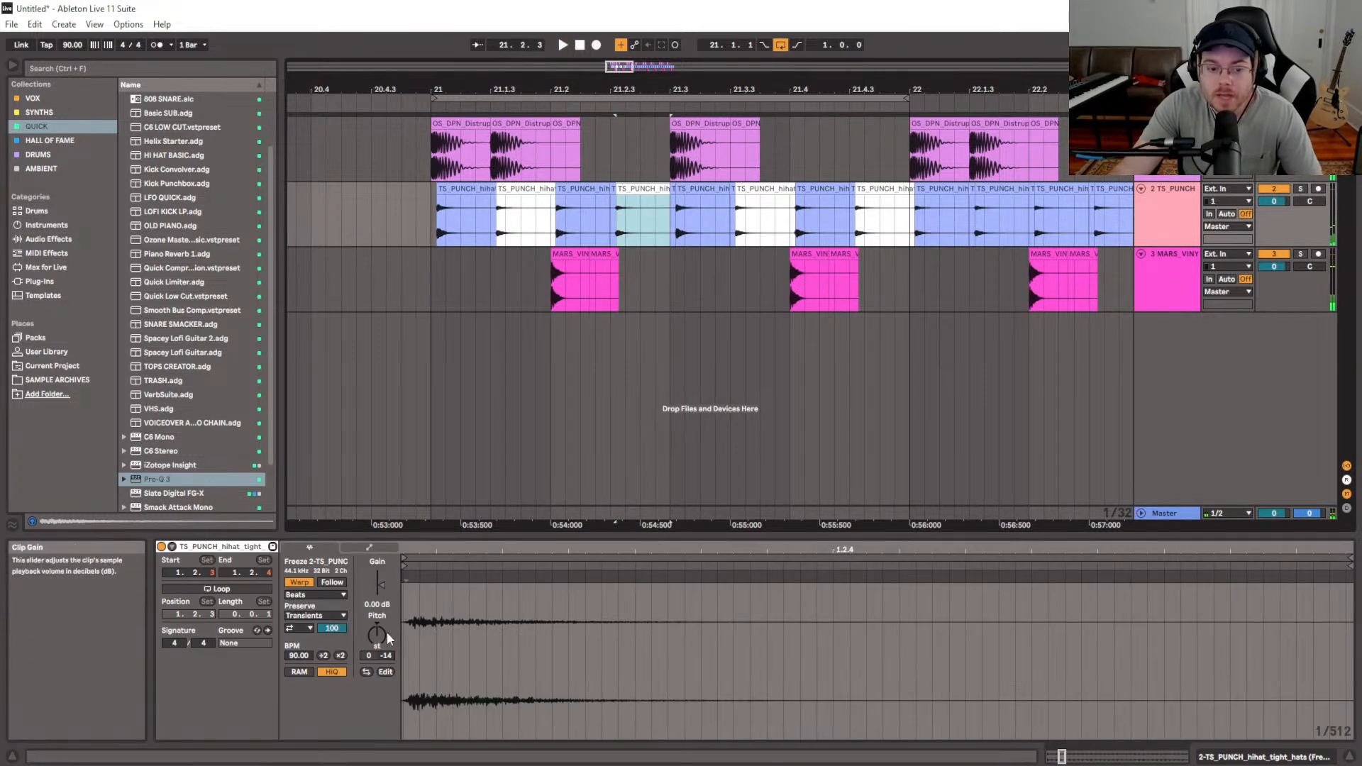
{"action": "left_click", "coordinate": [384, 623]}
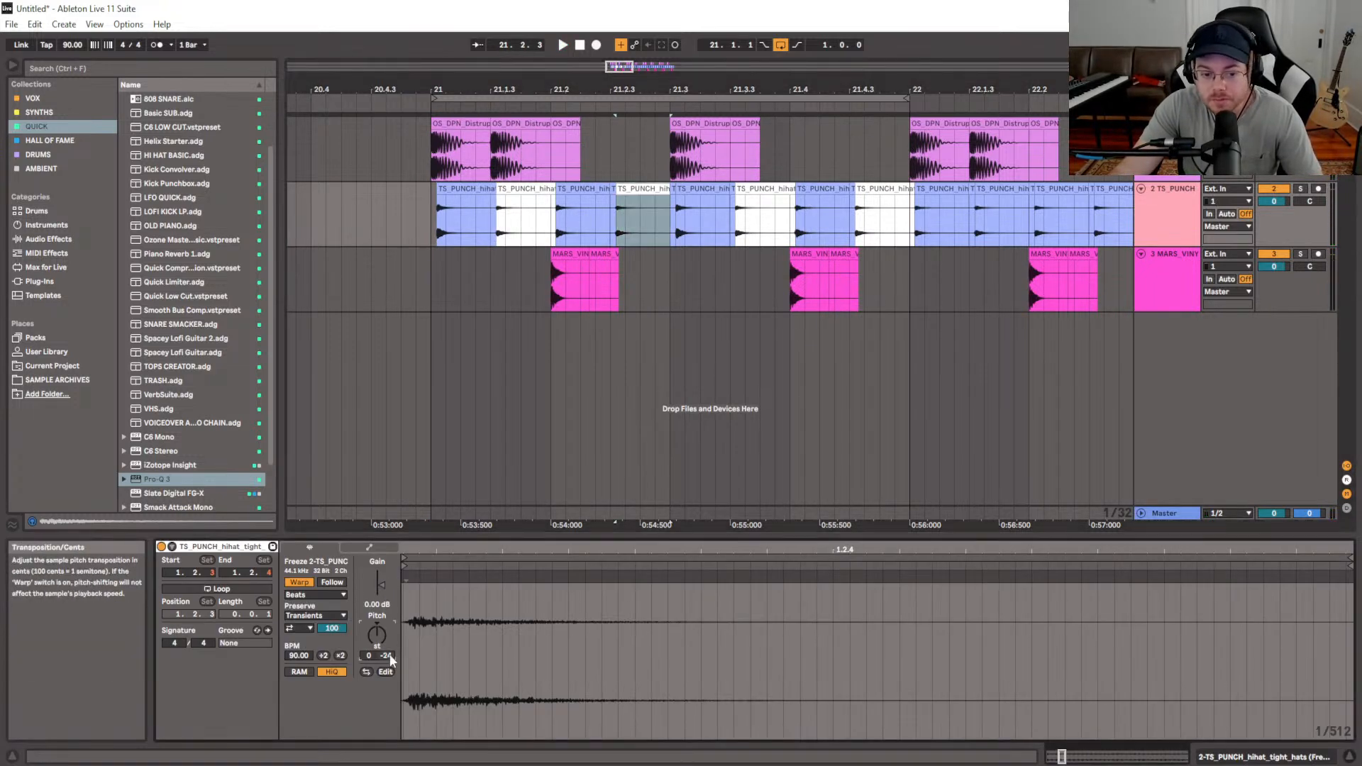
{"action": "left_click", "coordinate": [761, 232]}
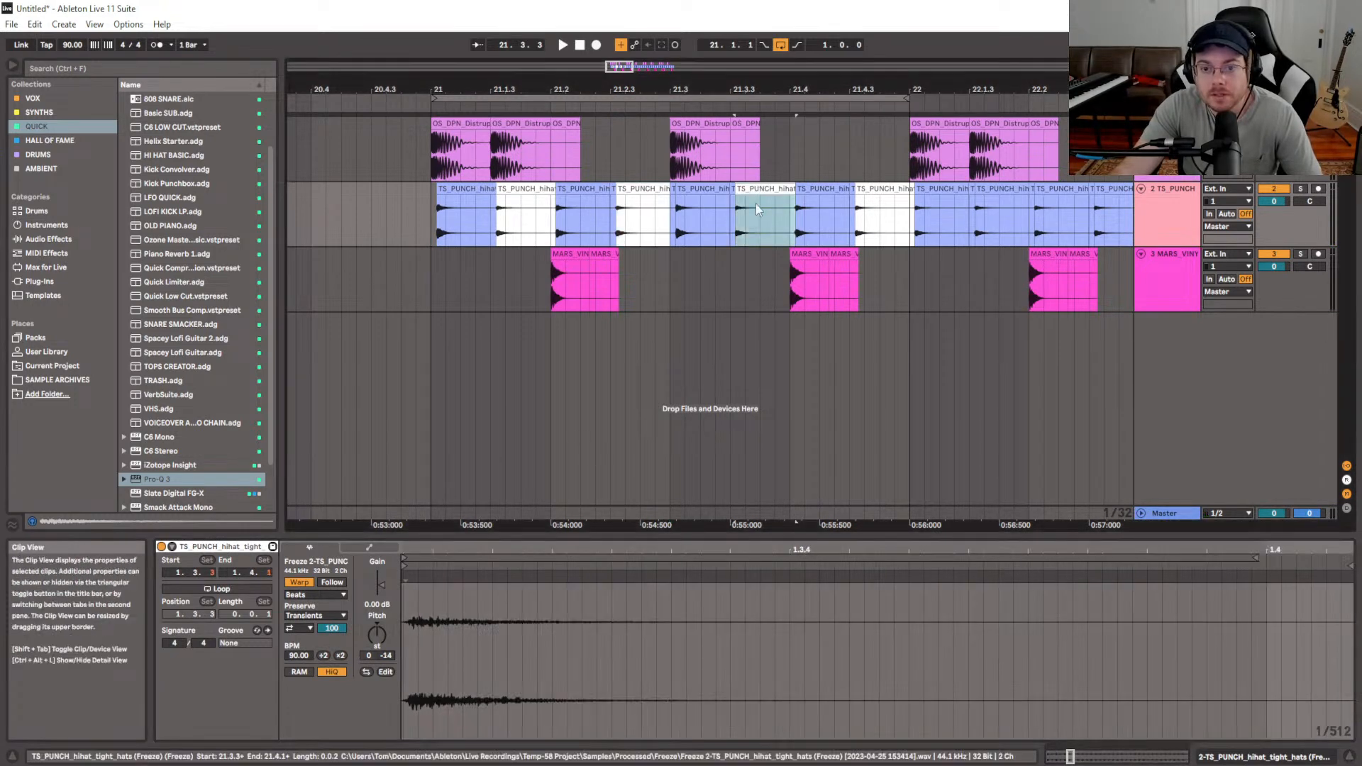
{"action": "left_click", "coordinate": [389, 657]}
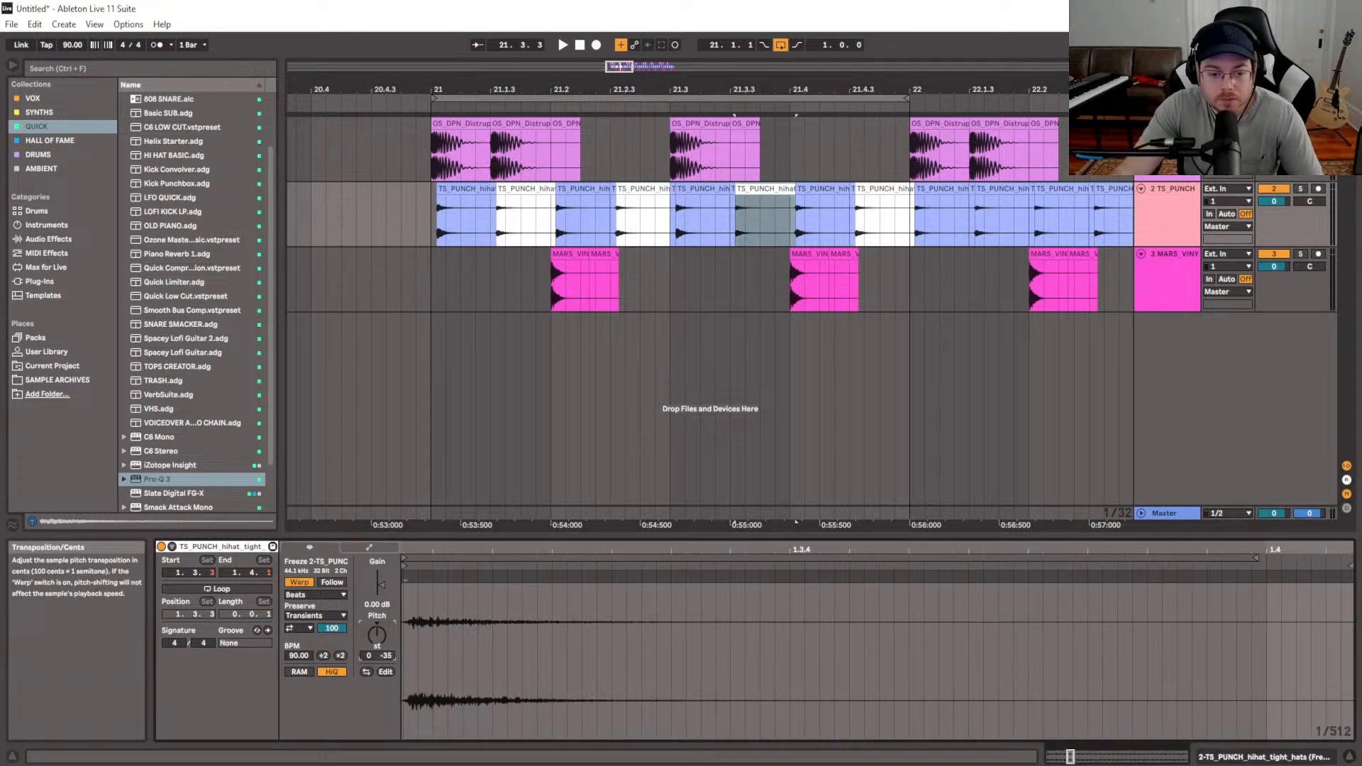
{"action": "left_click", "coordinate": [883, 227]}
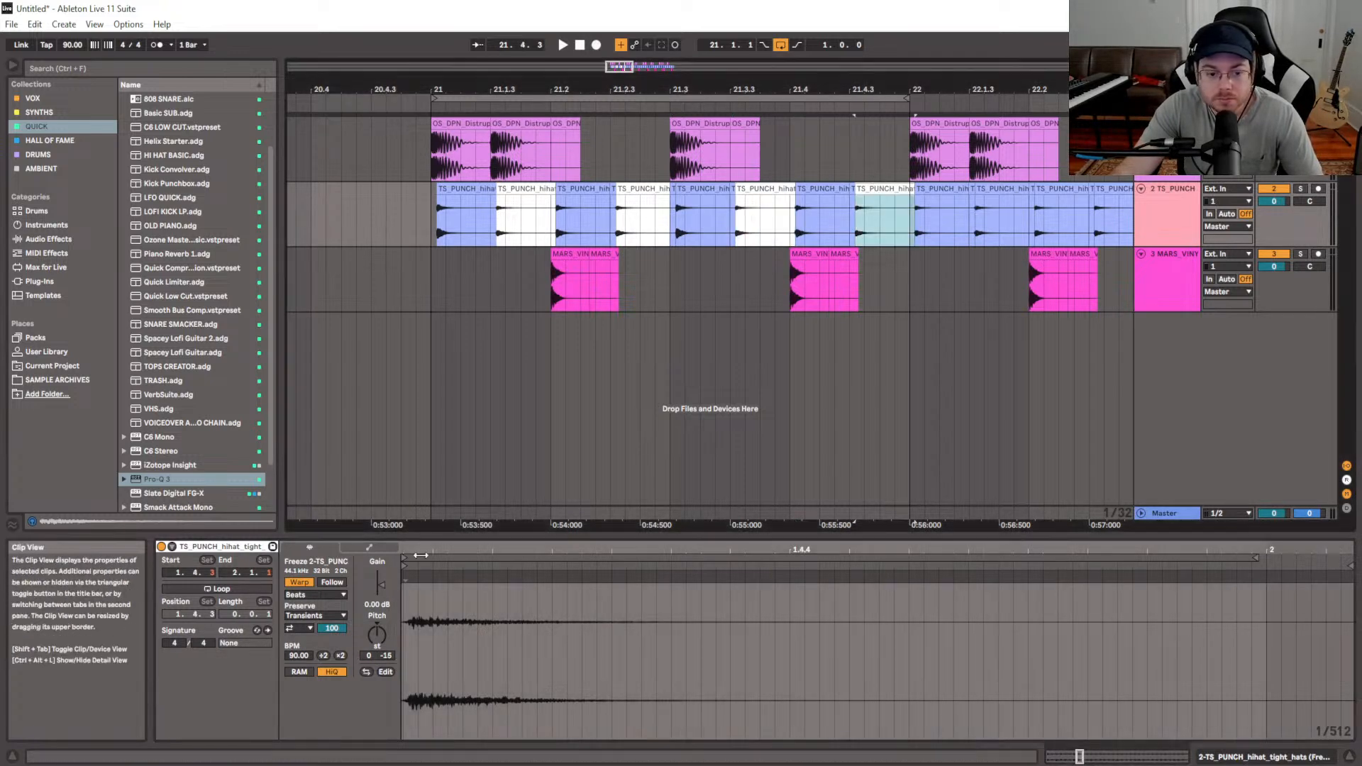
{"action": "left_click_drag", "start_coordinate": [384, 656], "coordinate": [384, 651]}
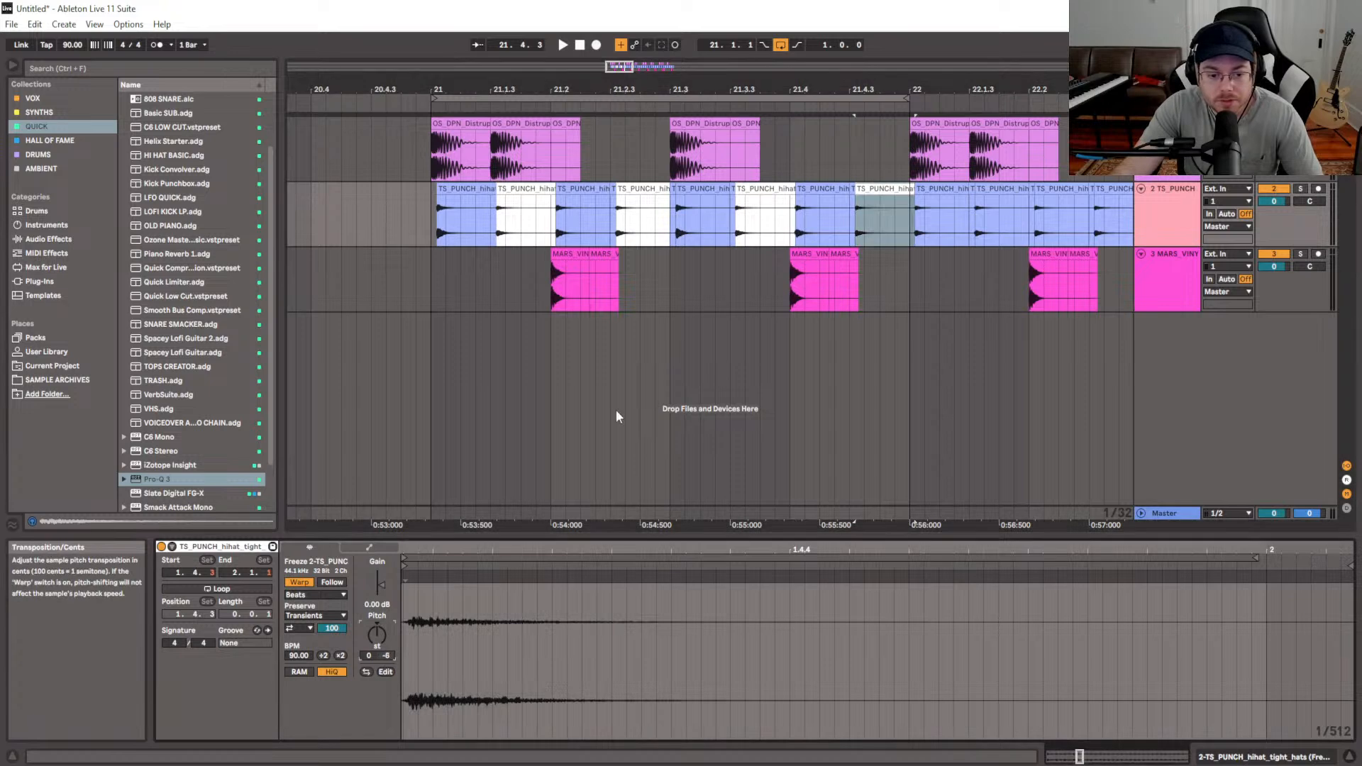
{"action": "left_click", "coordinate": [764, 227]}
{"action": "left_click_drag", "start_coordinate": [386, 654], "coordinate": [386, 661]}
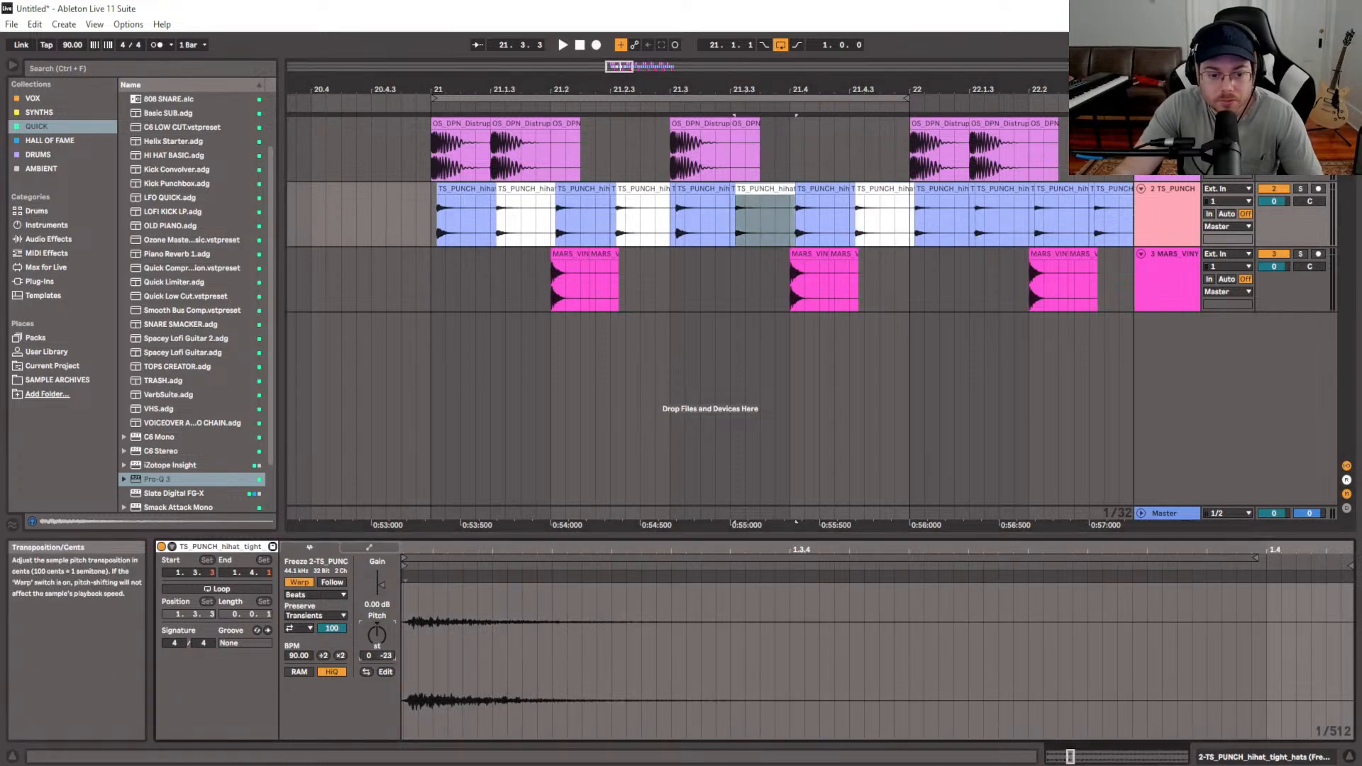
Play the loop from bar 21 to hear the varied off-beat tunings, and stop playback
{"action": "left_click", "coordinate": [432, 237]}
{"action": "key", "text": "space"}
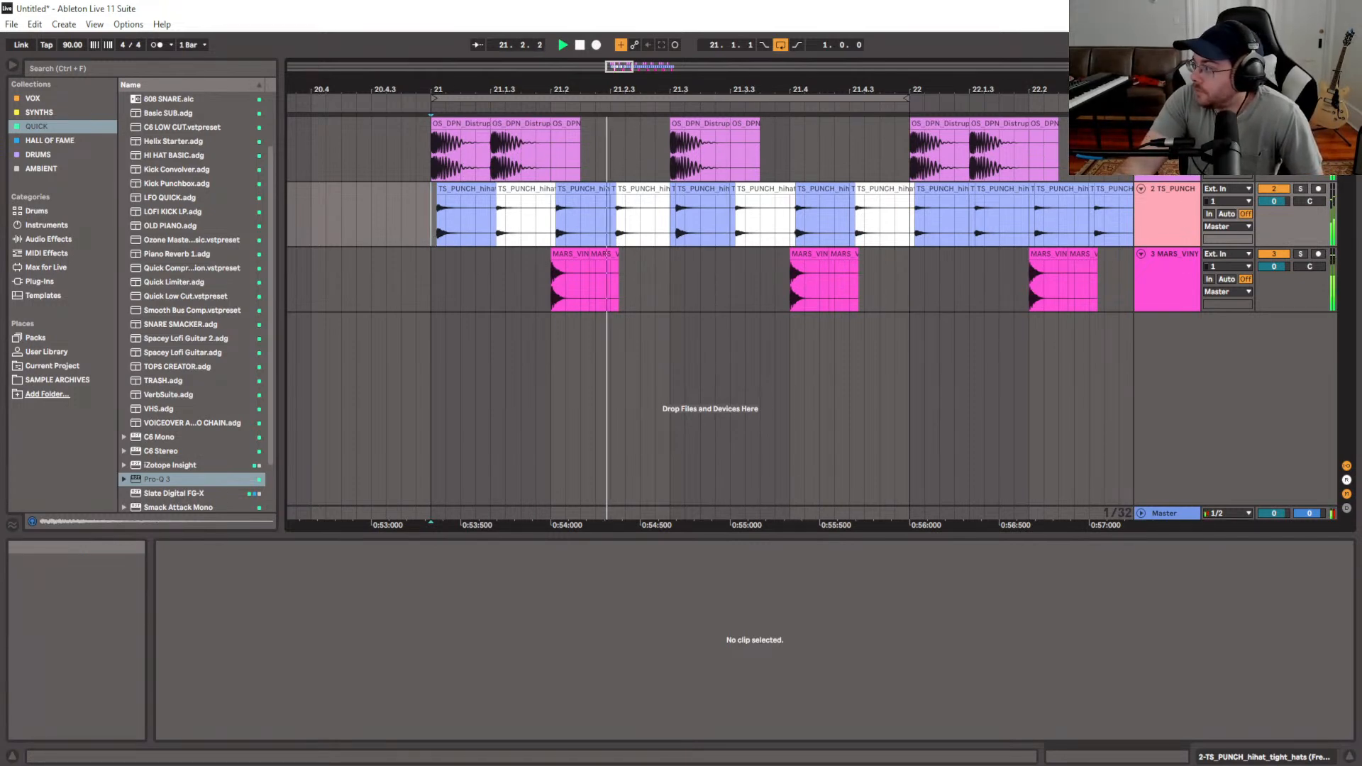
{"action": "key", "text": "space"}
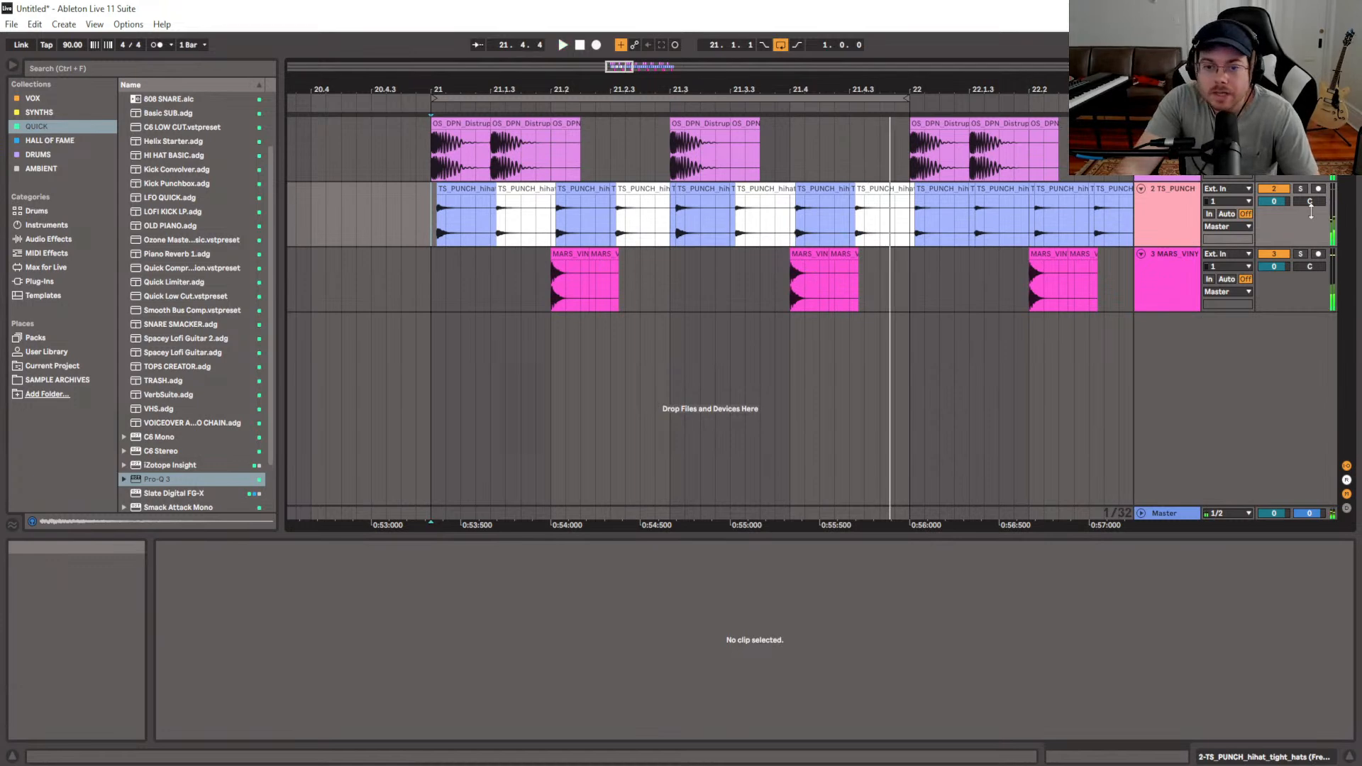
Try the loop without the white hi-hat clip at 21.4.3, and undo its deletion
{"action": "left_click", "coordinate": [859, 190]}
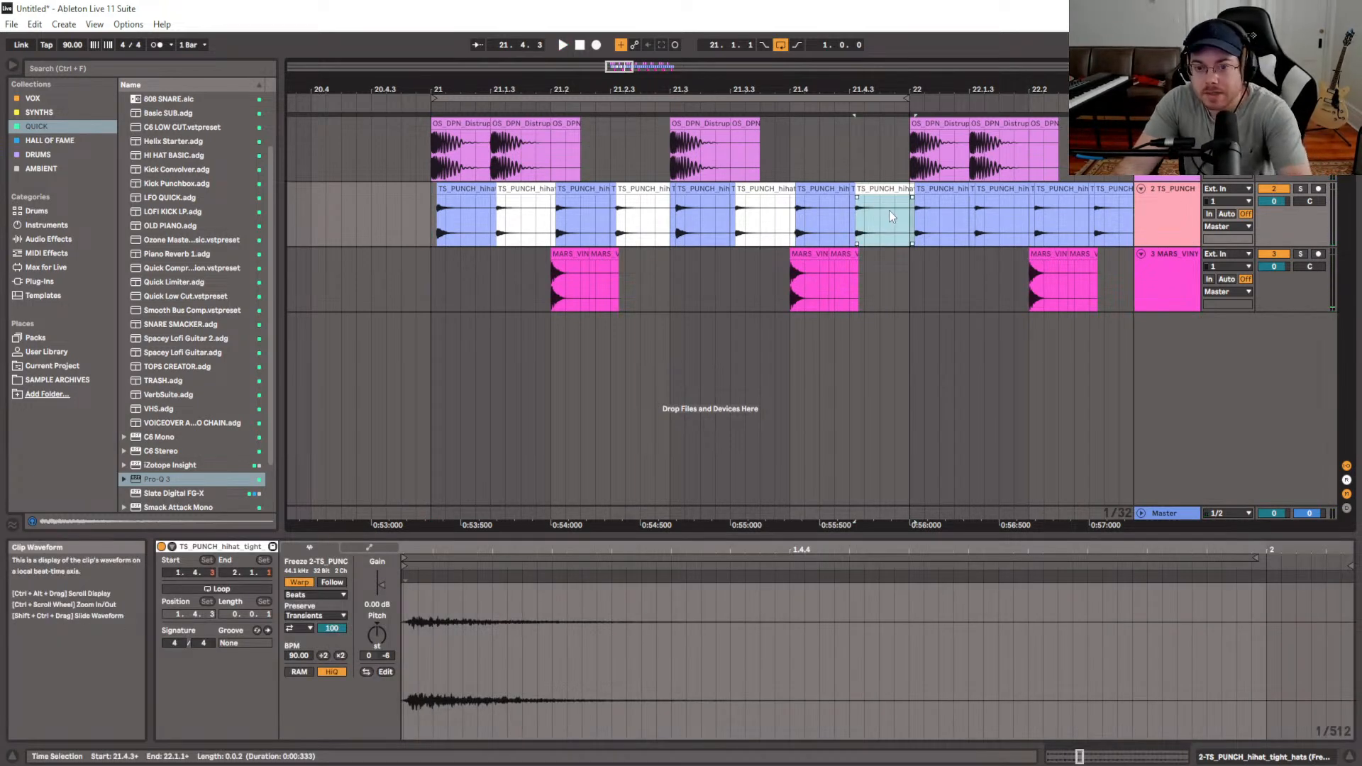
{"action": "key", "text": "Delete"}
{"action": "left_click", "coordinate": [449, 224]}
{"action": "key", "text": "space"}
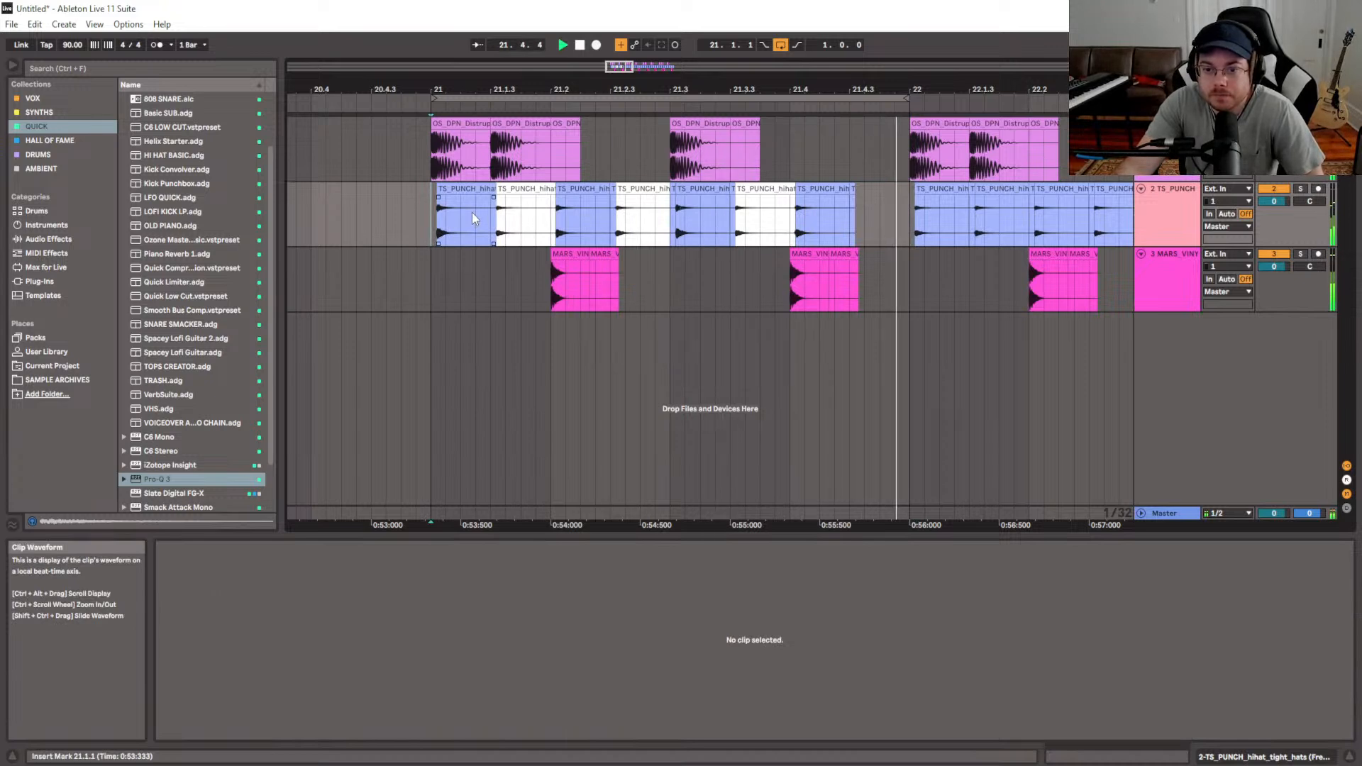
{"action": "key", "text": "space"}
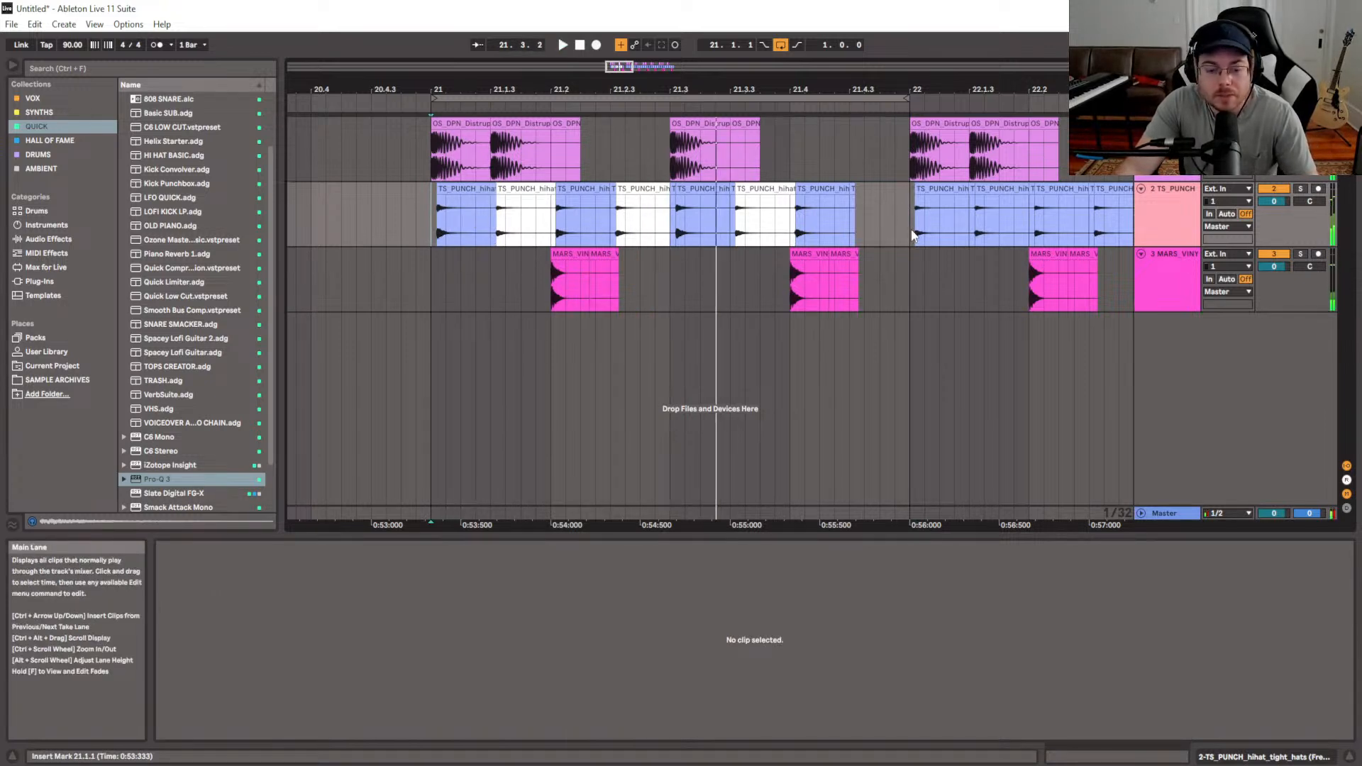
{"action": "key", "text": "ctrl+z"}
Try the loop without the hi-hat clips at 21.3.1 and 21.1.3, and undo both deletions
{"action": "left_click", "coordinate": [687, 214]}
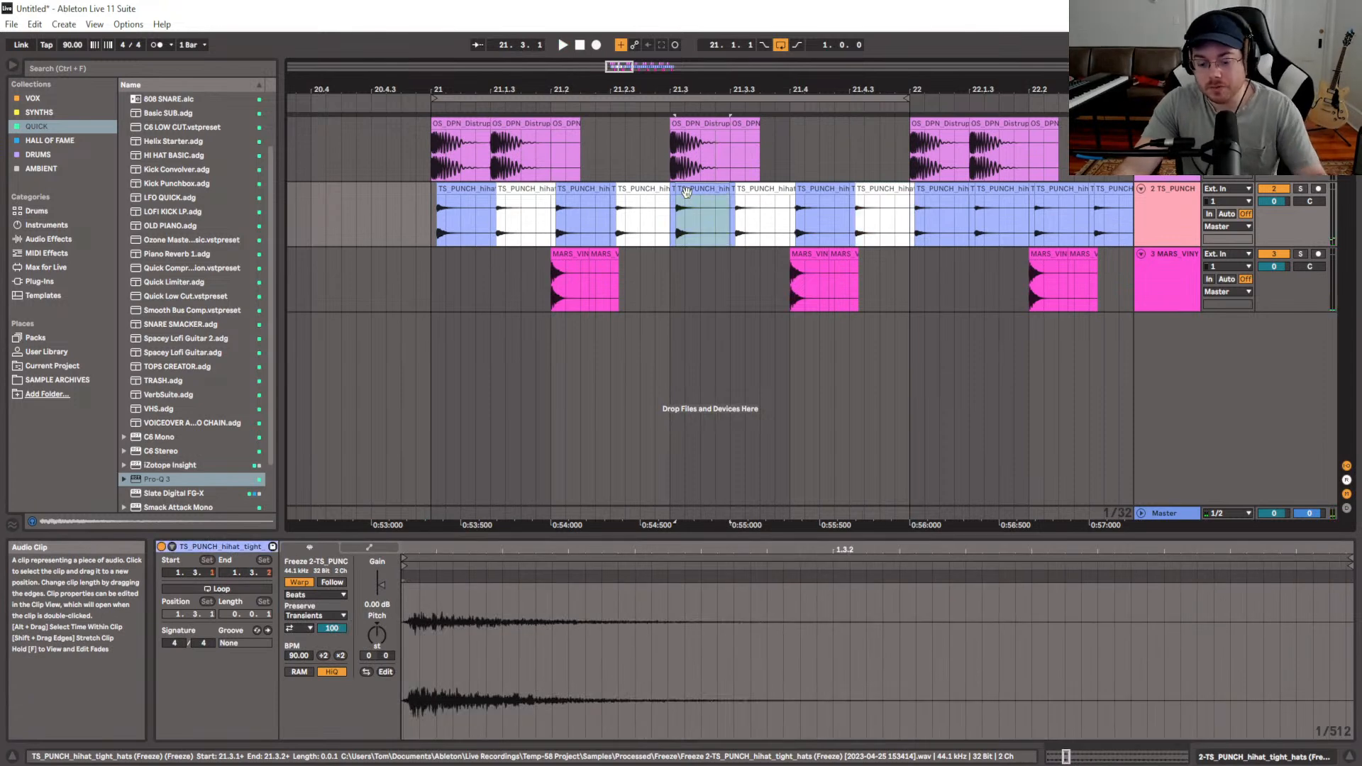
{"action": "key", "text": "Delete"}
{"action": "left_click", "coordinate": [525, 213]}
{"action": "key", "text": "Delete"}
{"action": "left_click", "coordinate": [429, 222]}
{"action": "key", "text": "space"}
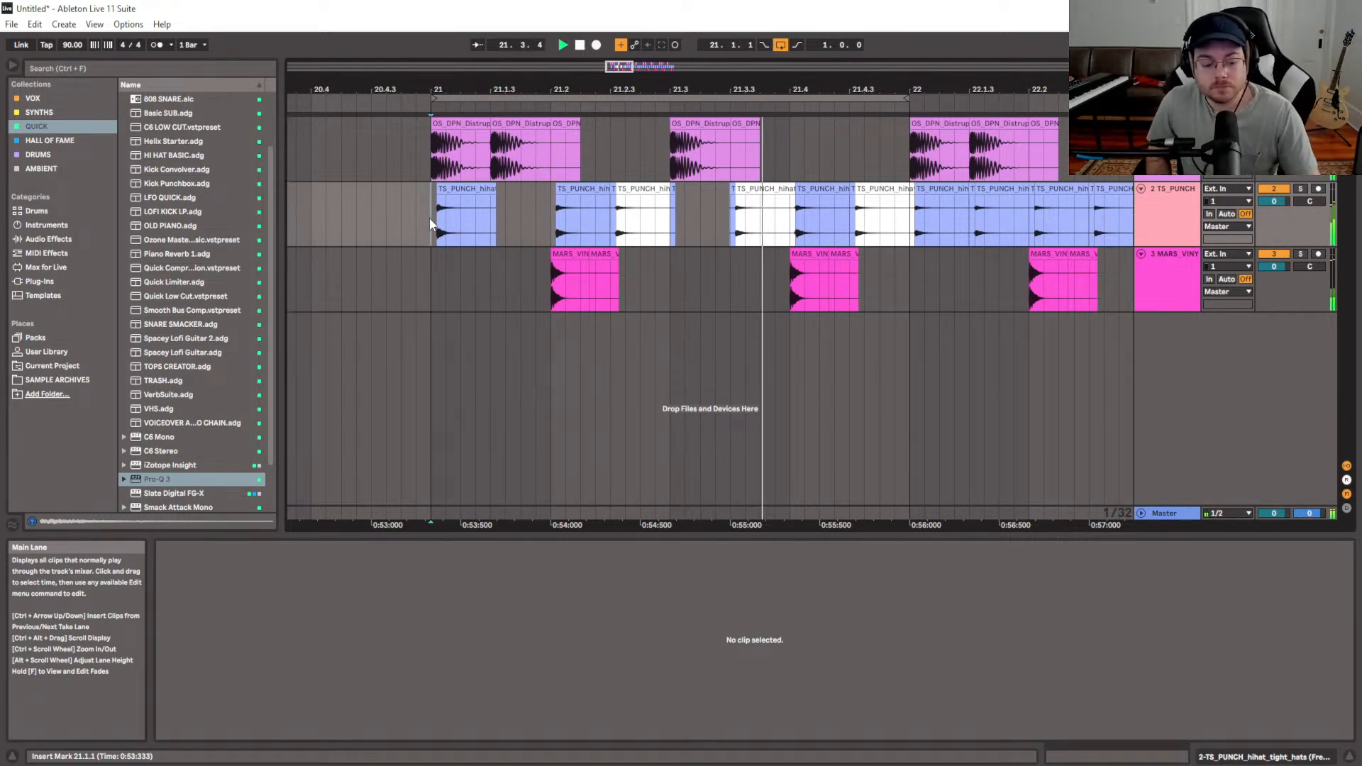
{"action": "key", "text": "ctrl+d"}
{"action": "key", "text": "ctrl+d"}
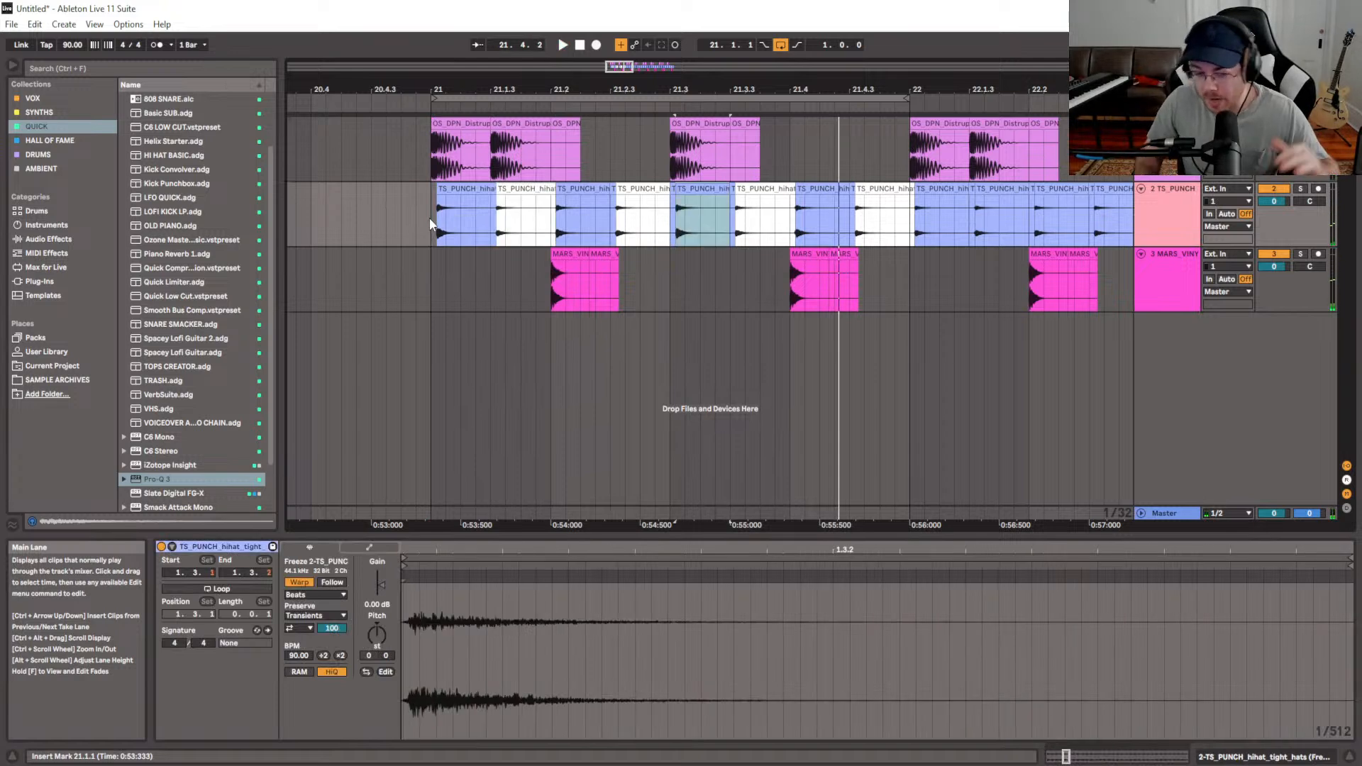
Play the loop from bar 21 with all hi-hat clips in place, and stop playback
{"action": "left_click", "coordinate": [429, 224]}
{"action": "key", "text": "space"}
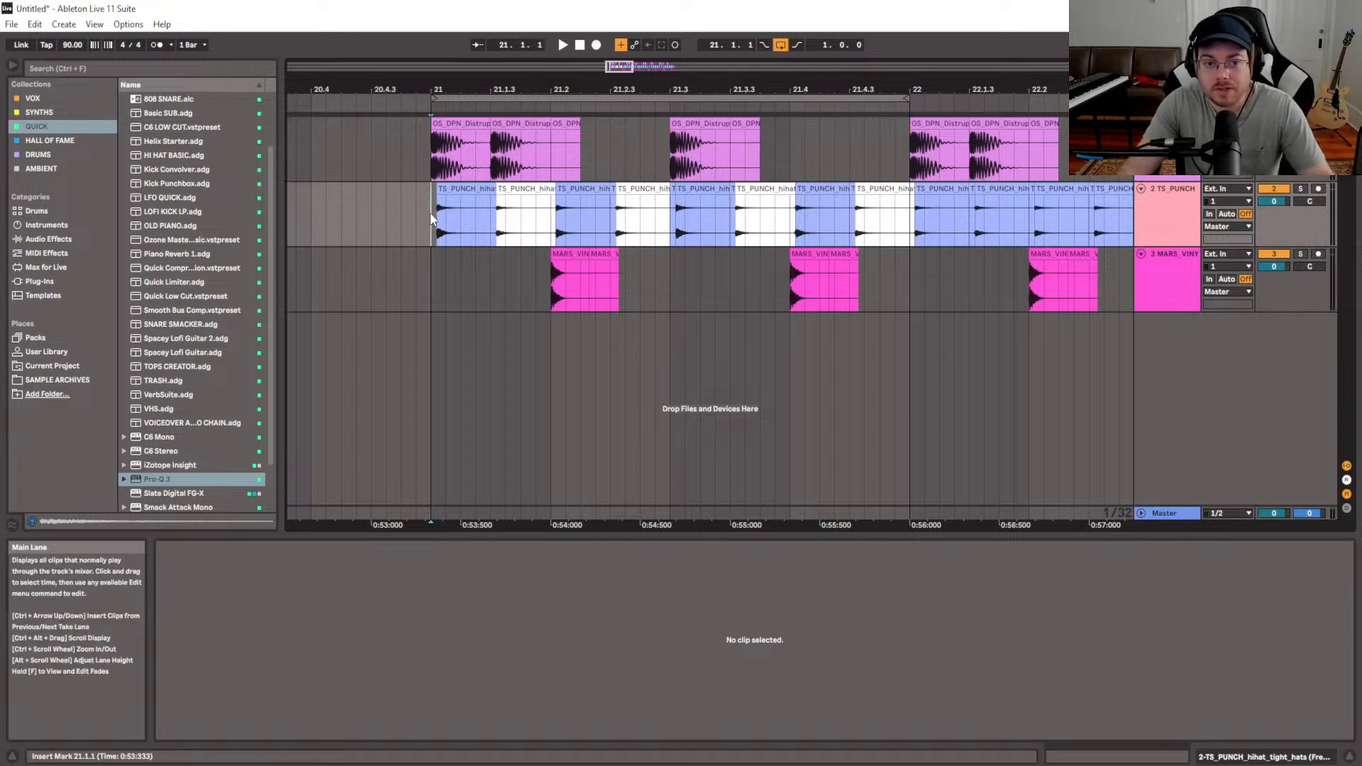
{"action": "key", "text": "space"}
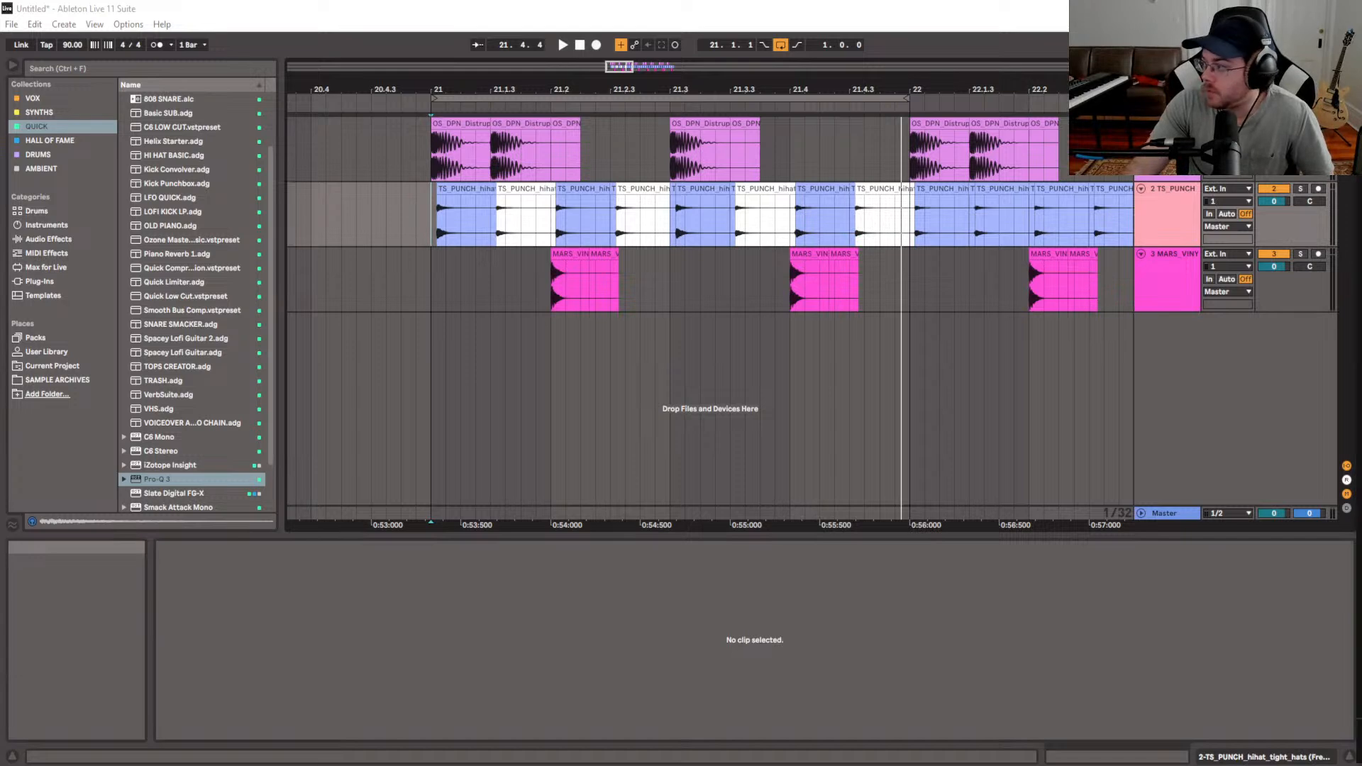
Add the TS_PUNCH_hihat_open_shut sample on a new track, aligning its start with the white hi-hat clip at 21.3.3
{"action": "left_click_drag", "start_coordinate": [1361, 425], "coordinate": [744, 370]}
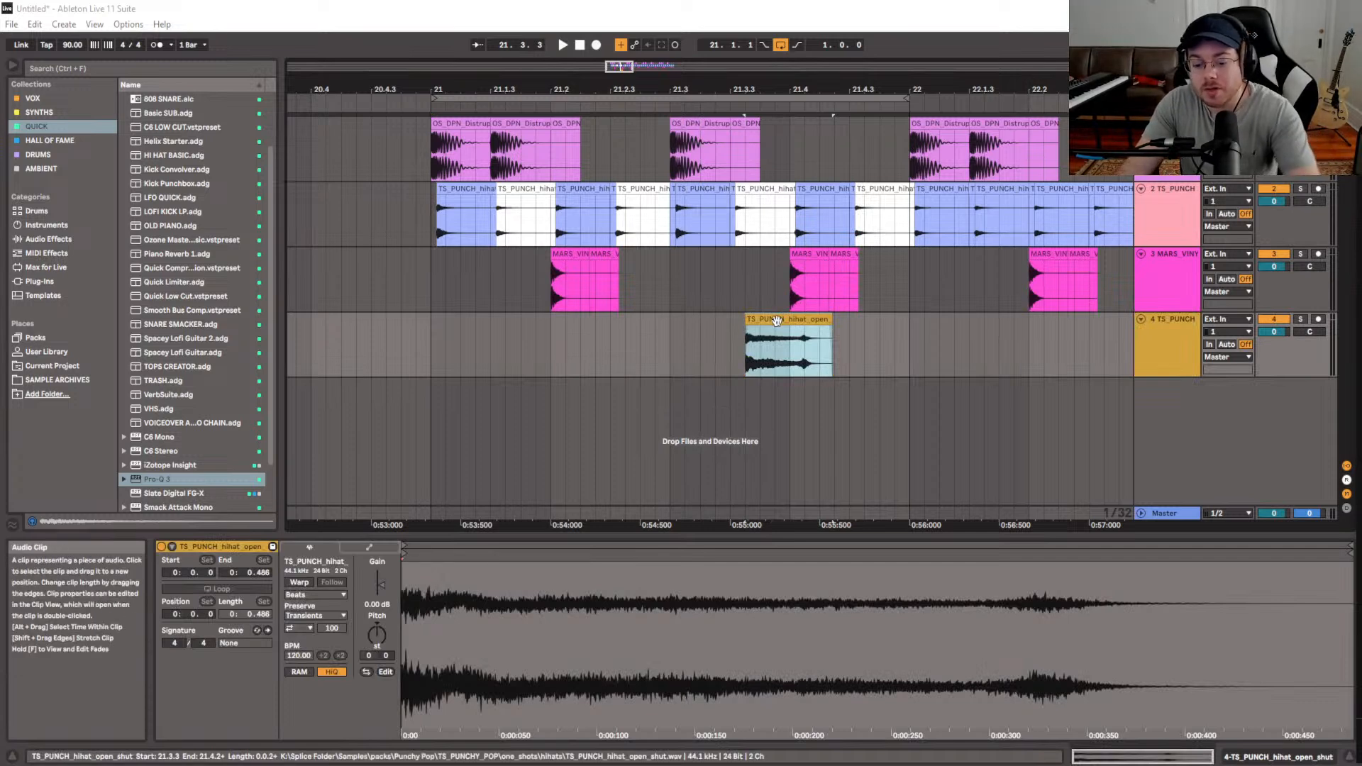
{"action": "scroll", "coordinate": [762, 320], "scroll_direction": "up", "scroll_amount": 2}
{"action": "scroll", "coordinate": [761, 318], "scroll_direction": "up", "scroll_amount": 2}
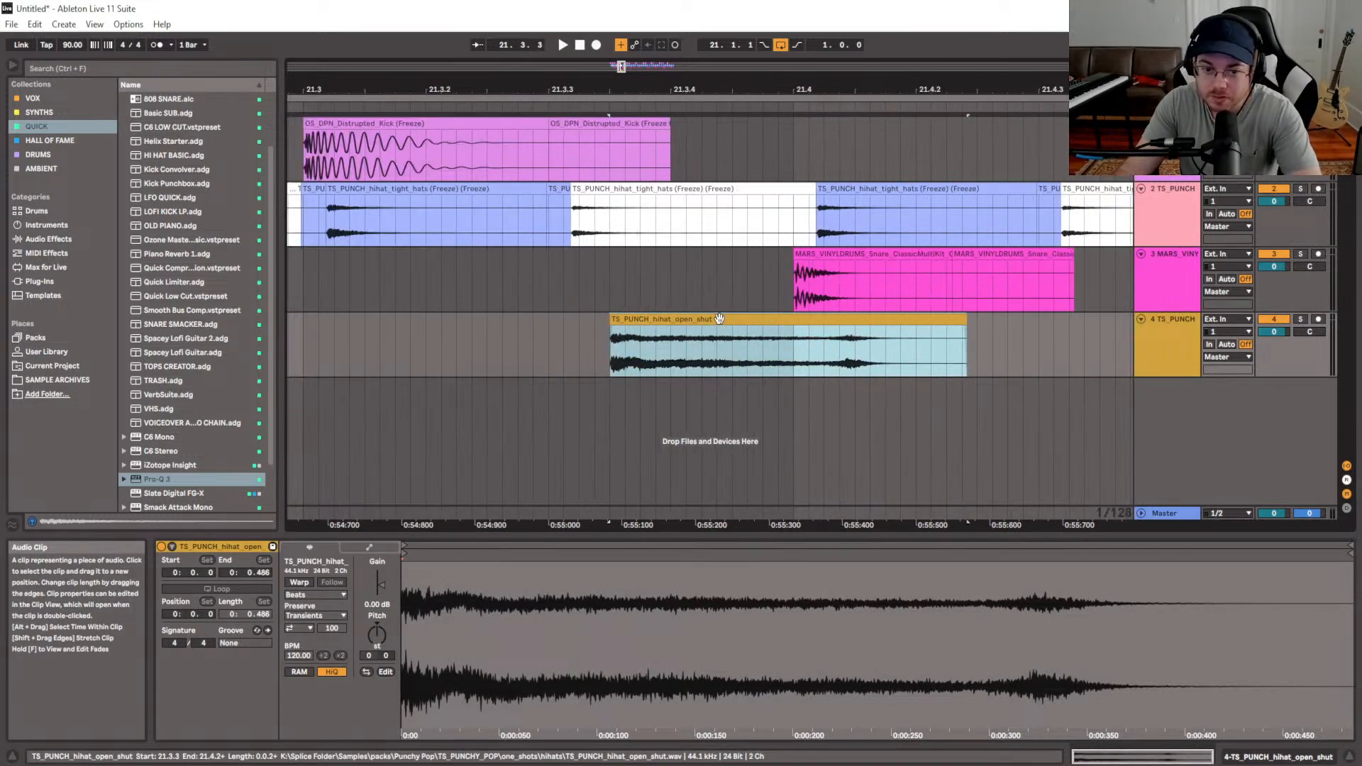
{"action": "left_click_drag", "start_coordinate": [667, 320], "coordinate": [596, 323]}
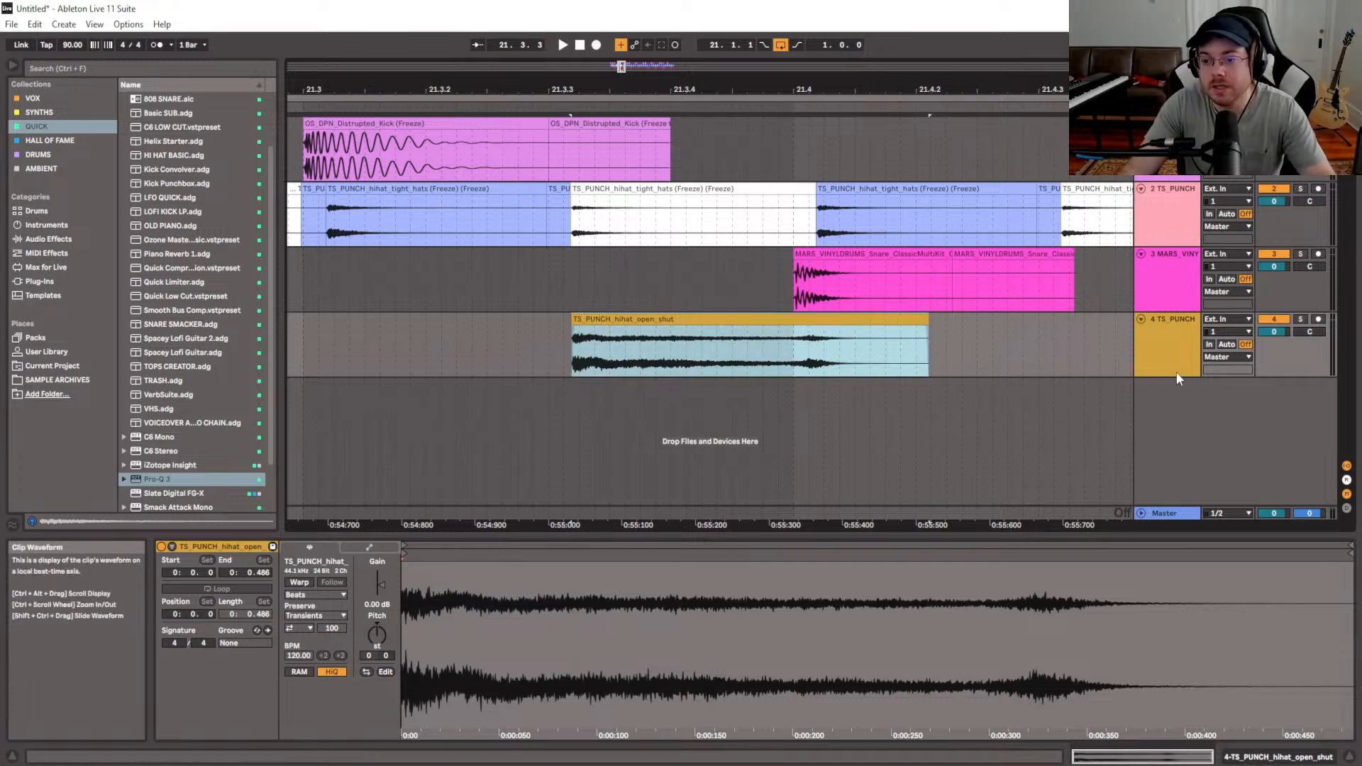
Deactivate the white closed hi-hat clip at 21.3.3, directly above the open hi-hat
{"action": "left_click", "coordinate": [725, 190]}
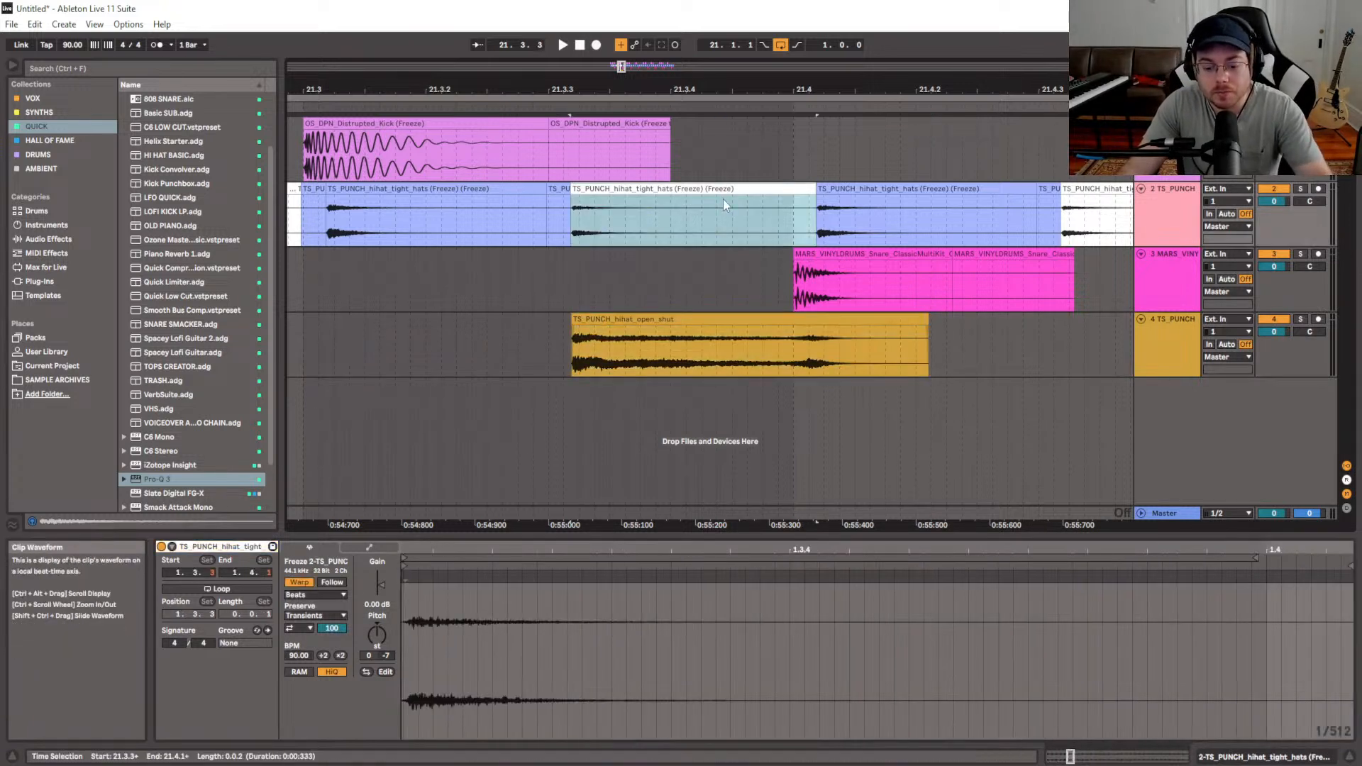
{"action": "key", "text": "0"}
{"action": "left_click", "coordinate": [640, 239]}
Play the loop from bar 21 and set the open hi-hat track's volume to -7.9 dB
{"action": "scroll", "coordinate": [640, 238], "scroll_direction": "down", "scroll_amount": 8, "text": "ctrl"}
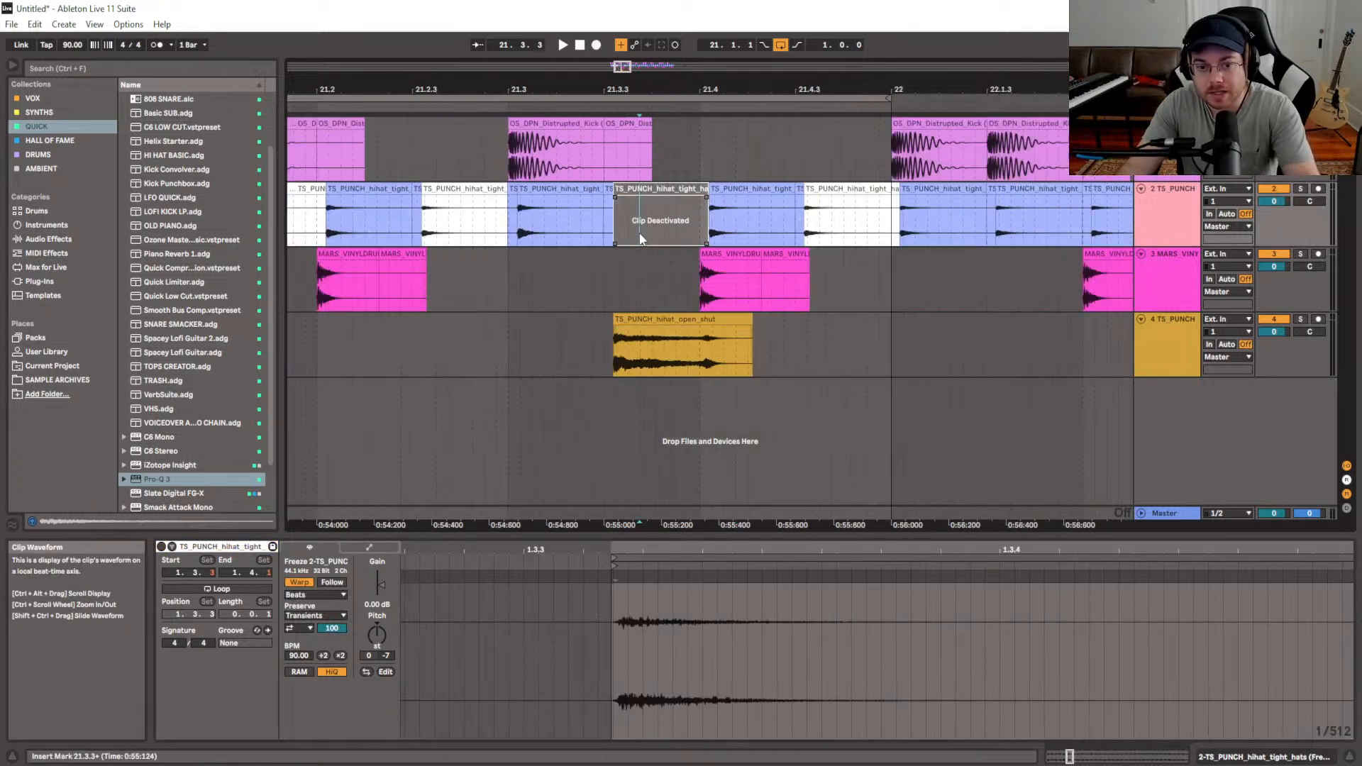
{"action": "left_click", "coordinate": [561, 334]}
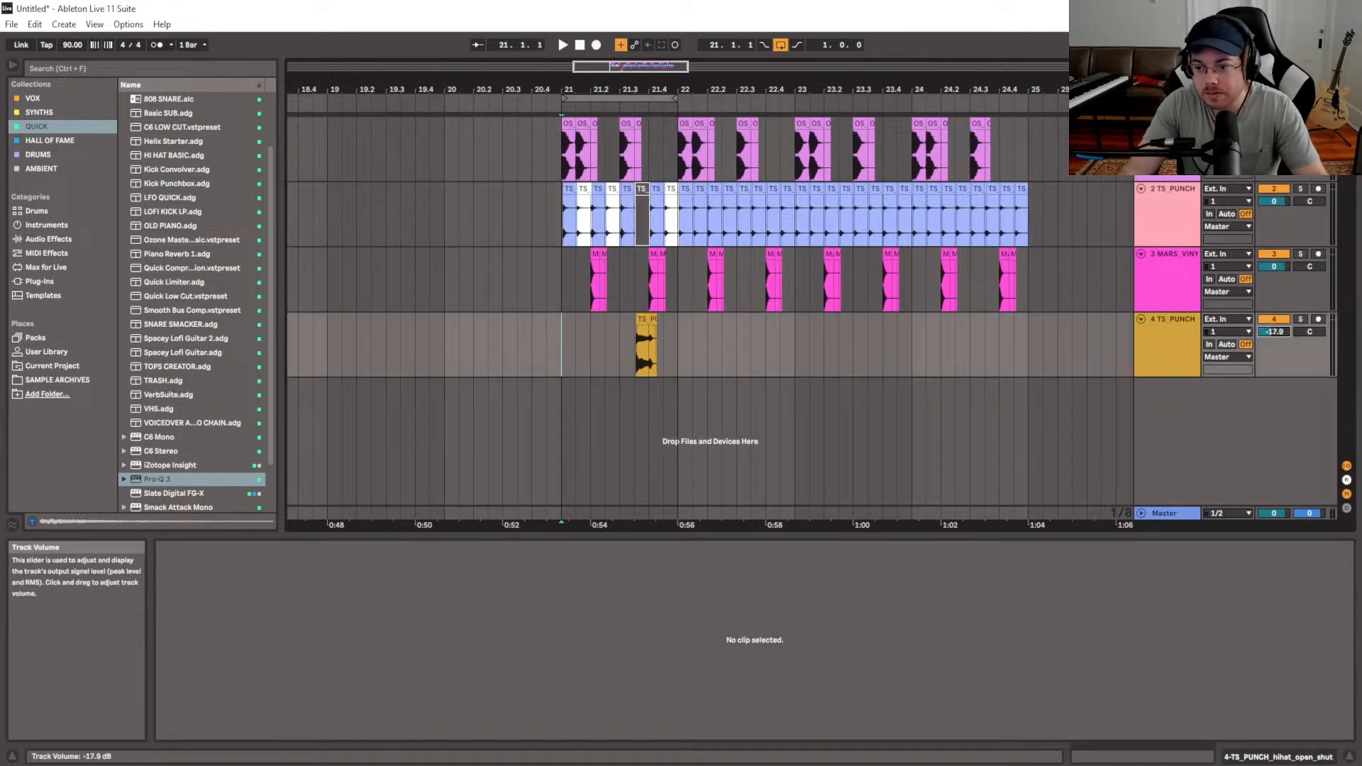
{"action": "key", "text": "space"}
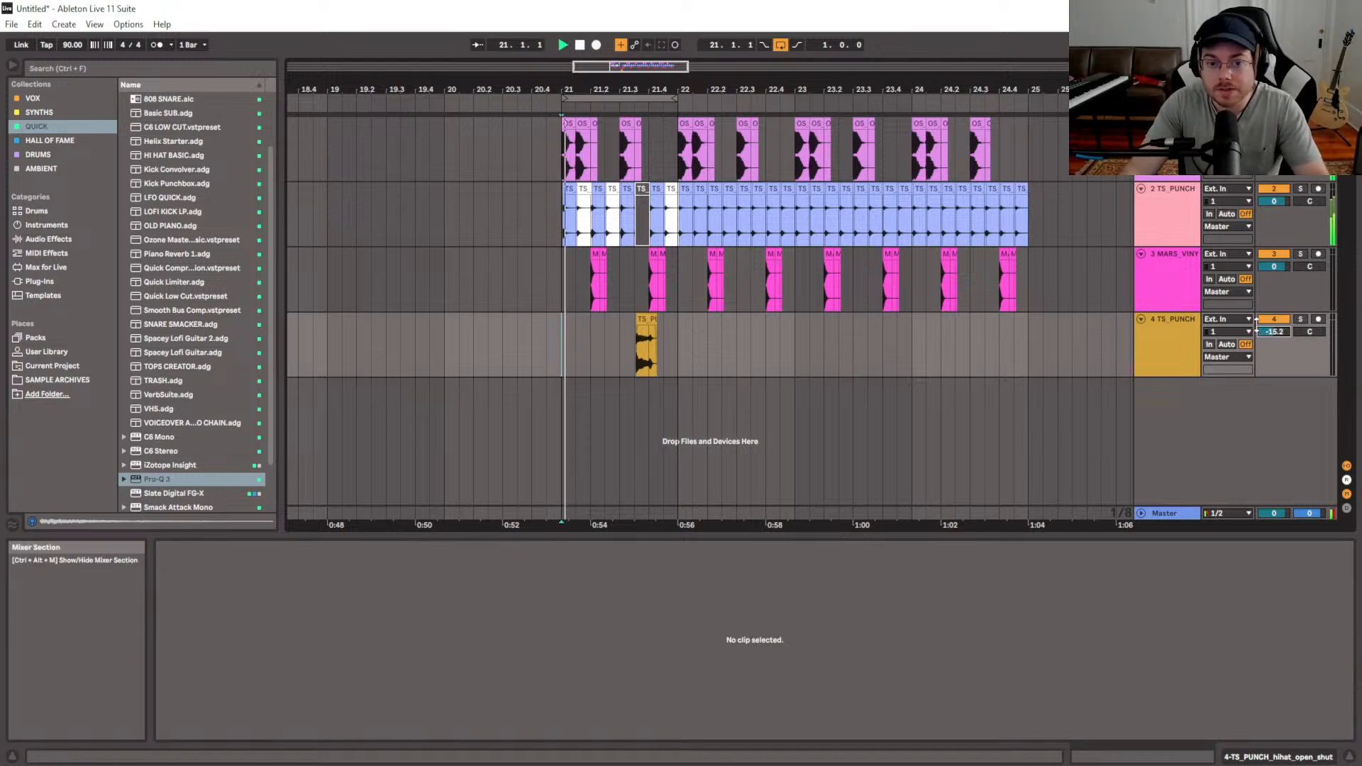
{"action": "left_click_drag", "start_coordinate": [1274, 335], "coordinate": [1274, 311]}
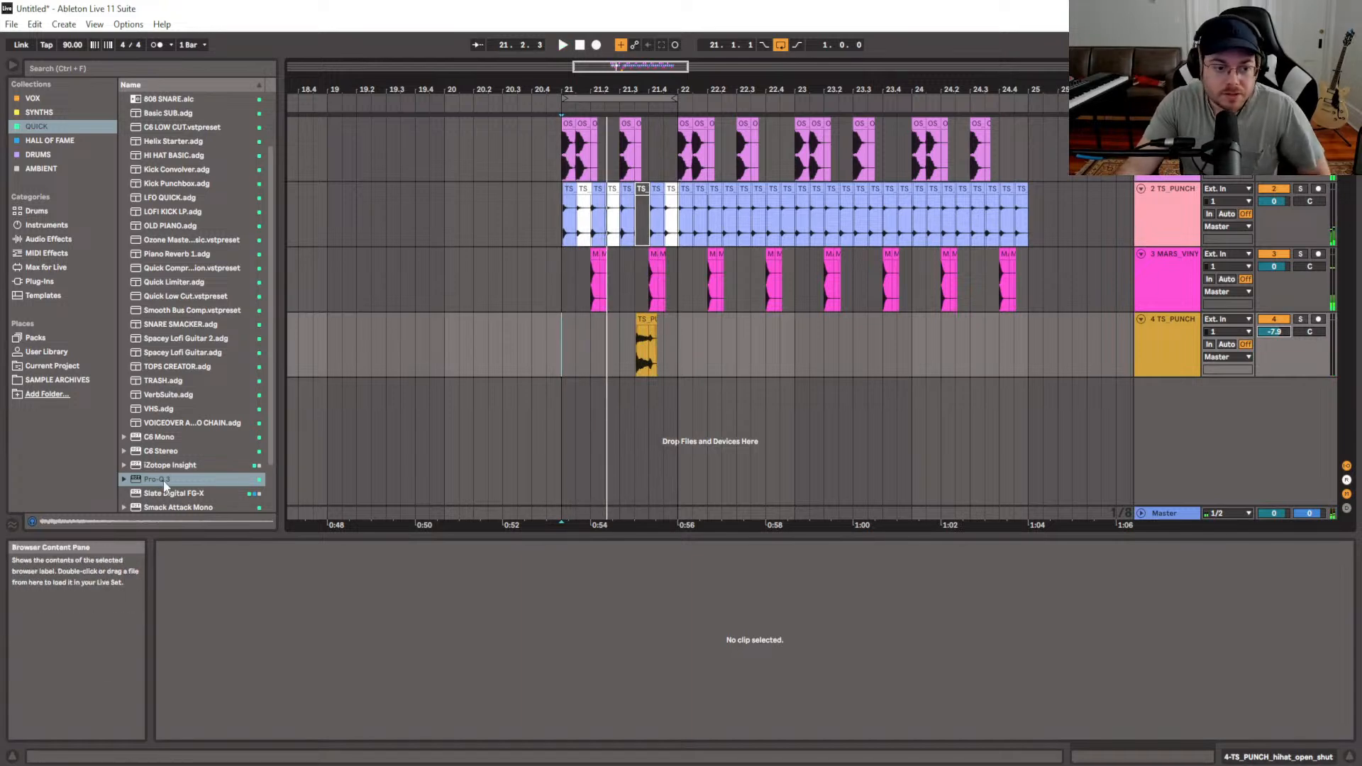
Add Pro-Q 3 to the open hi-hat track and shape a 12 dB/oct band-pass filter at about 1430 Hz with a Q of 0.36
{"action": "left_click_drag", "start_coordinate": [158, 479], "coordinate": [661, 373]}
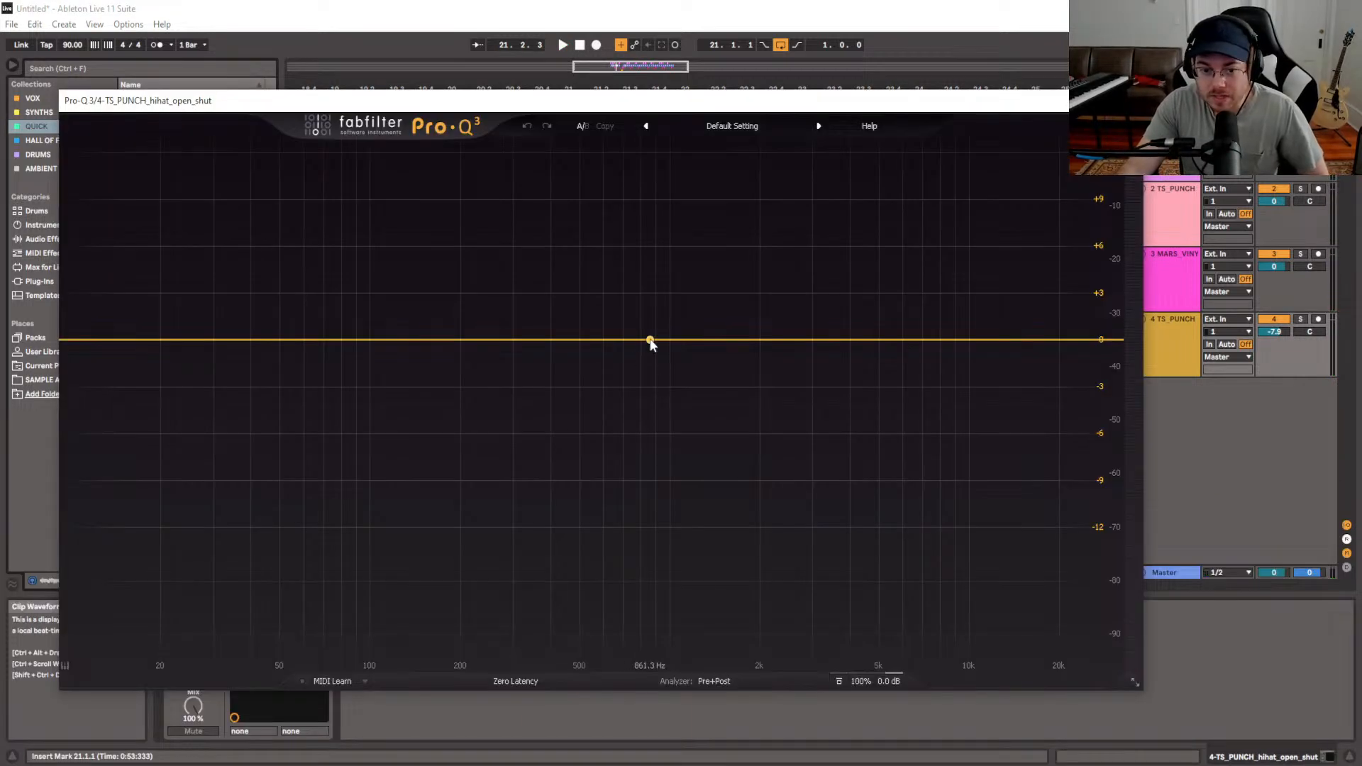
{"action": "left_click", "coordinate": [634, 340]}
{"action": "left_click", "coordinate": [509, 604]}
{"action": "left_click", "coordinate": [529, 564]}
{"action": "left_click_drag", "start_coordinate": [637, 355], "coordinate": [718, 285]}
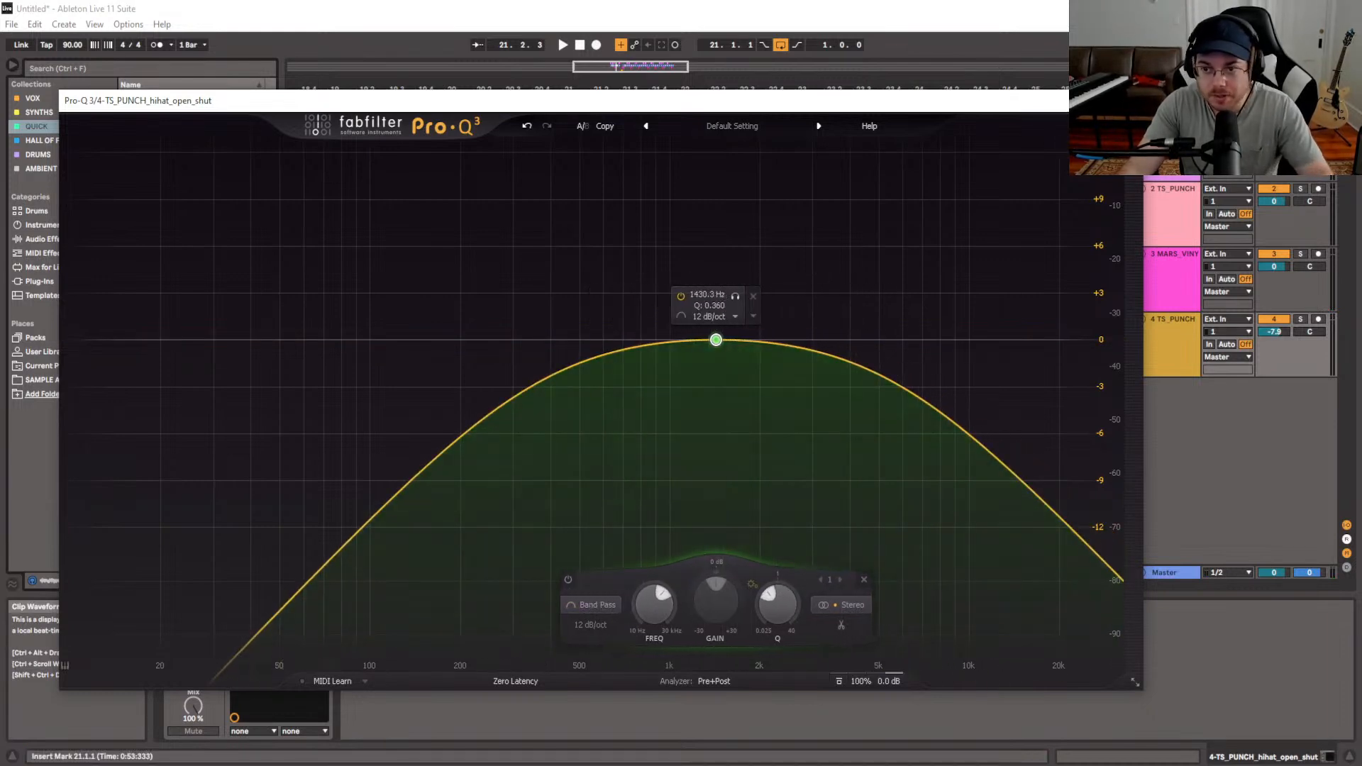
{"action": "key", "text": "ctrl+alt+p"}
Play the loop from bar 21 and set the open hi-hat's band-pass filter to about 2635 Hz with a Q of 0.29
{"action": "left_click", "coordinate": [560, 353]}
{"action": "scroll", "coordinate": [560, 352], "scroll_direction": "up", "scroll_amount": 2}
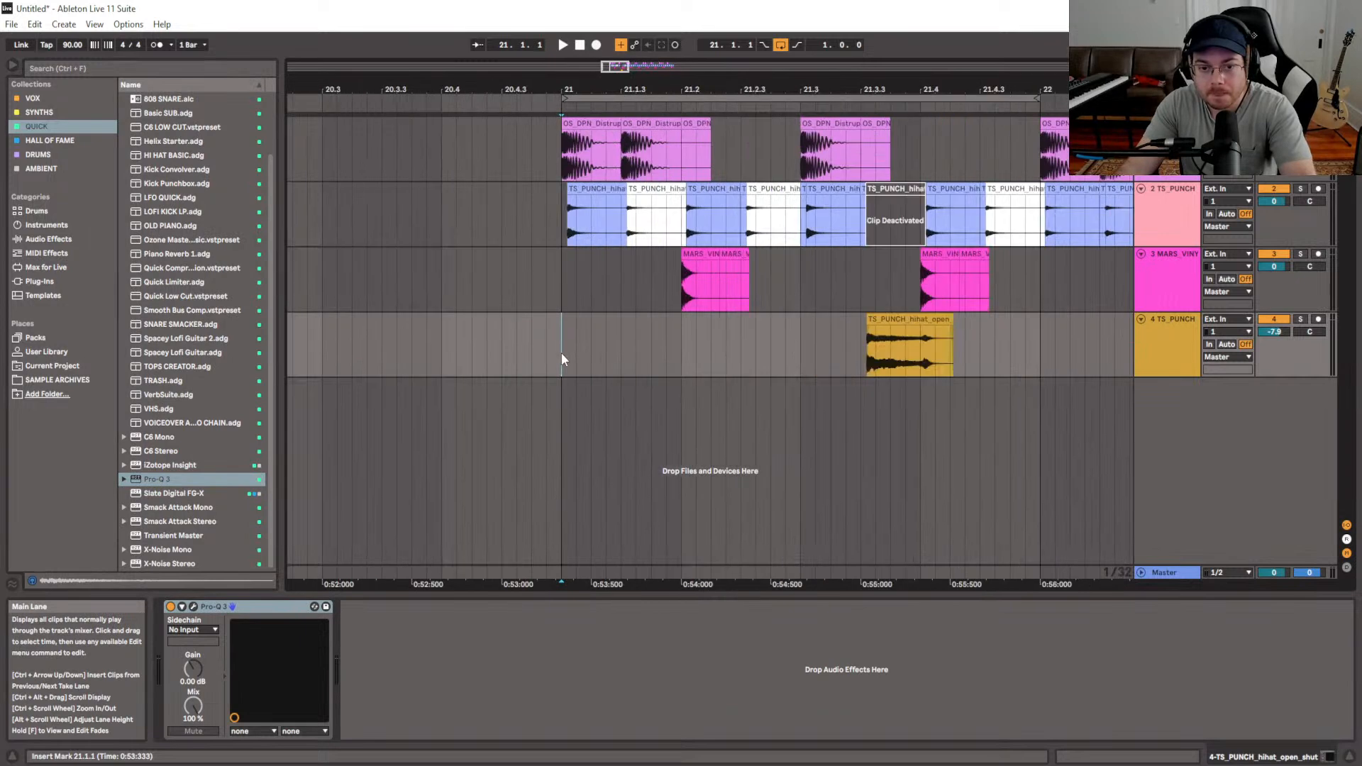
{"action": "key", "text": "space"}
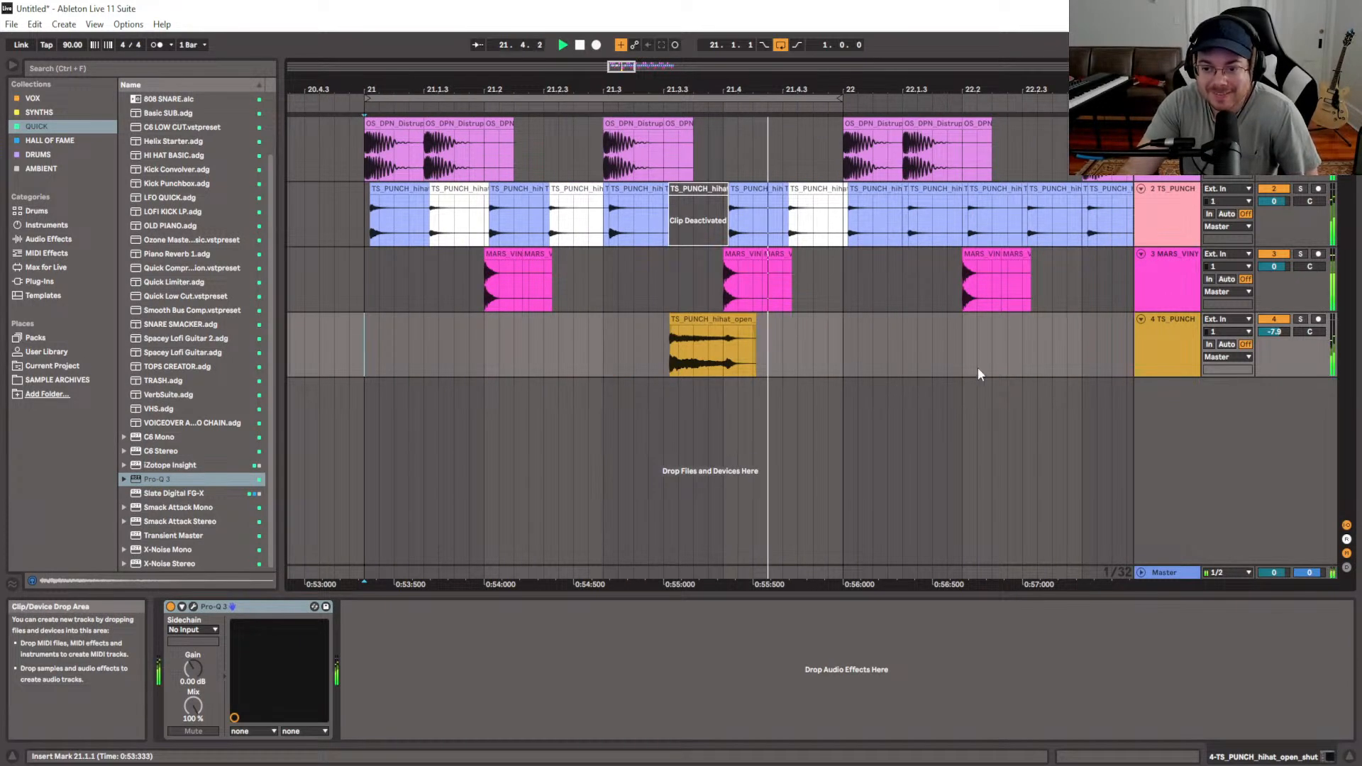
{"action": "key", "text": "ctrl+alt+p"}
{"action": "left_click_drag", "start_coordinate": [731, 342], "coordinate": [796, 340]}
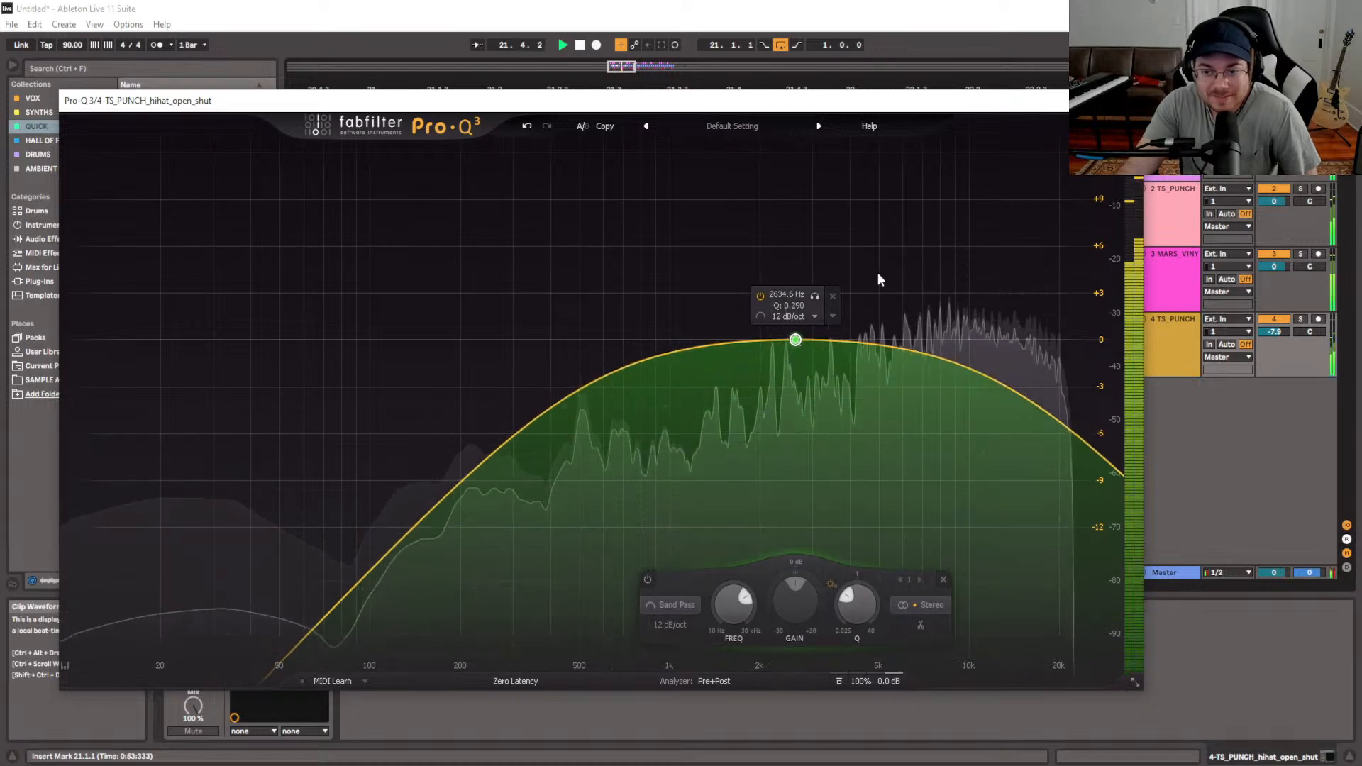
{"action": "key", "text": "ctrl+alt+p"}
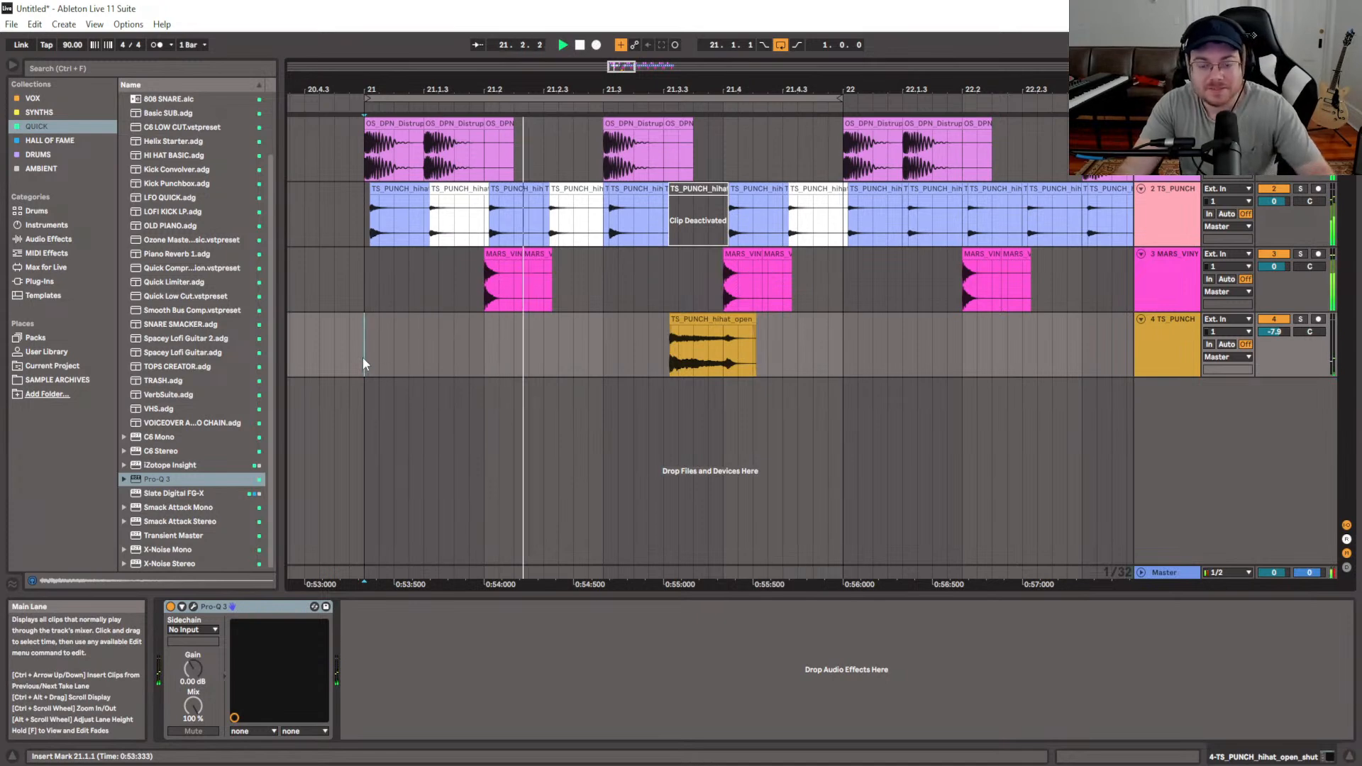
Copy the white closed hi-hat clip at 21.4.3 to about 21.4.4, play the loop, and nudge the copy slightly earlier with the grid off
{"action": "left_click", "coordinate": [811, 213]}
{"action": "scroll", "coordinate": [819, 207], "scroll_direction": "up", "scroll_amount": 3}
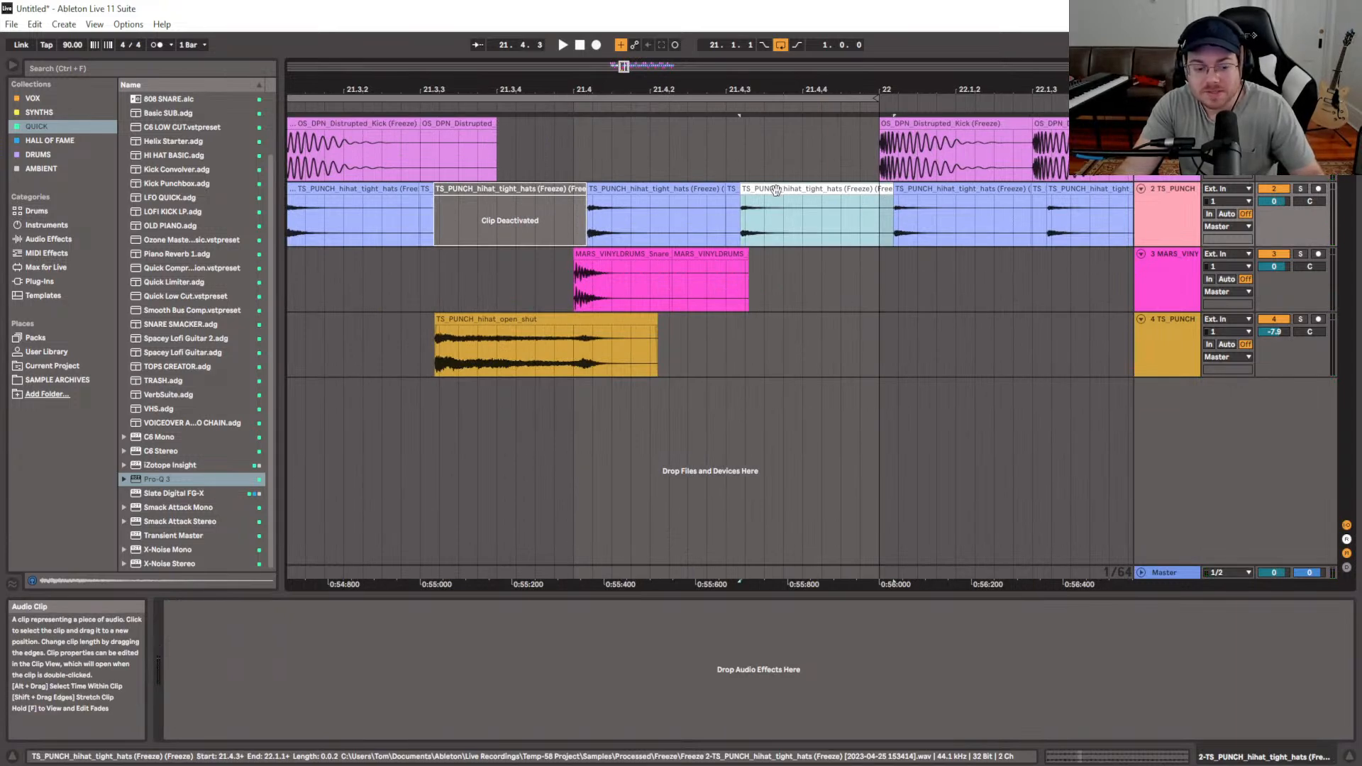
{"action": "left_click_drag", "start_coordinate": [833, 190], "coordinate": [906, 191]}
{"action": "key", "text": "space"}
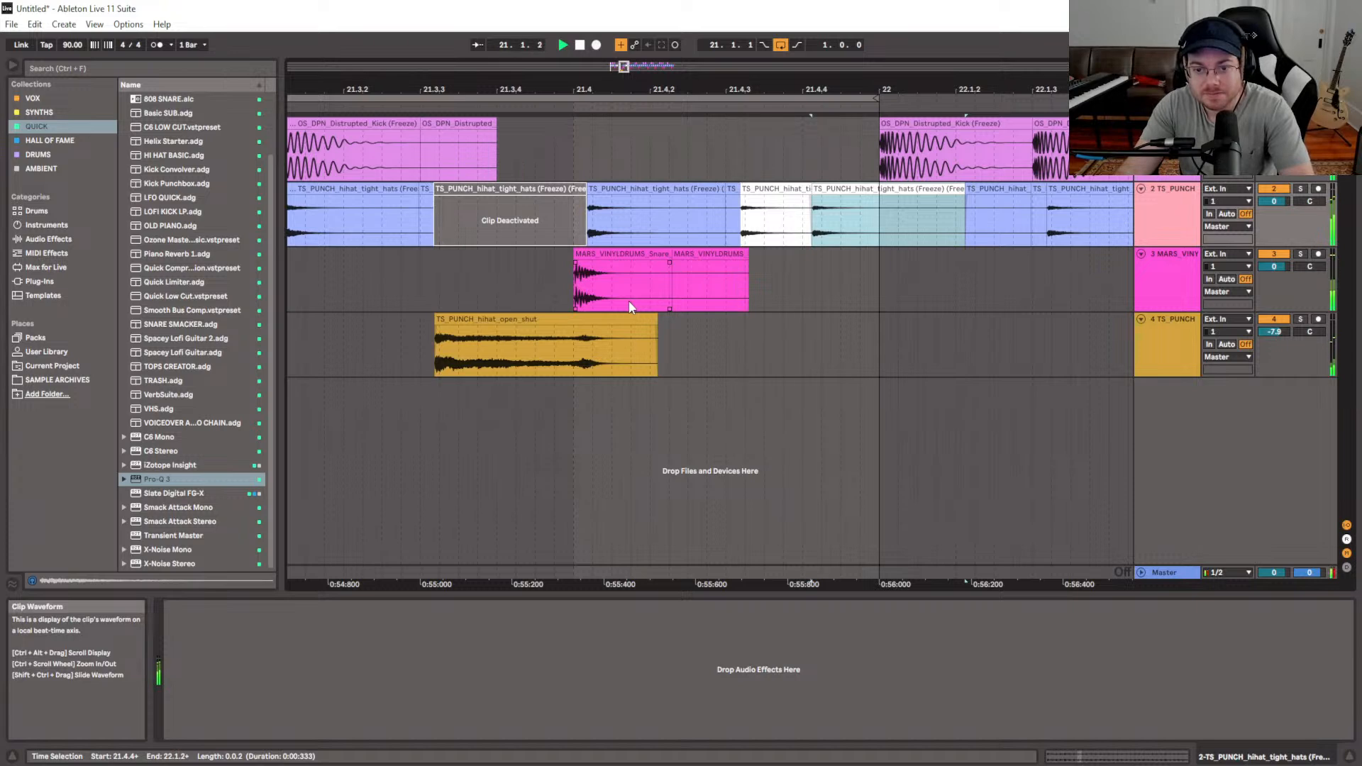
{"action": "left_click", "coordinate": [821, 197]}
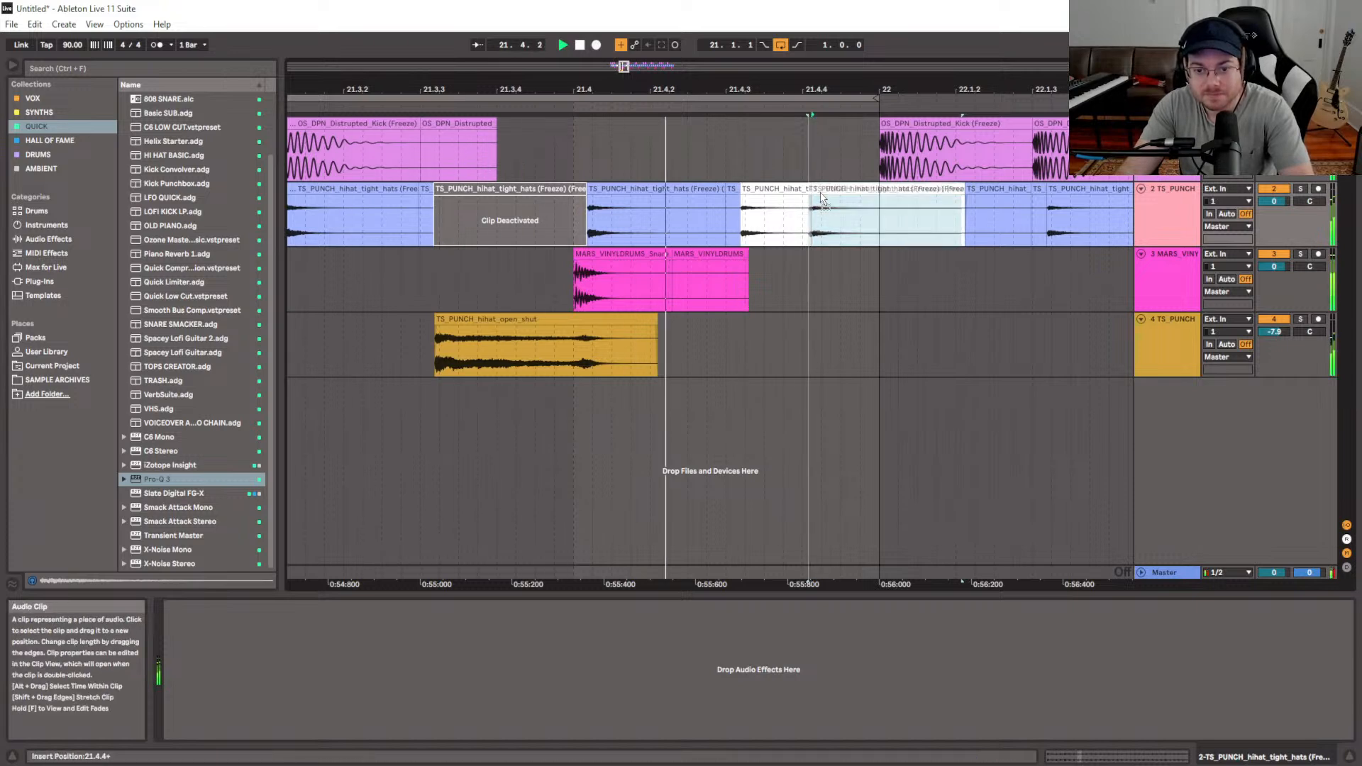
{"action": "left_click", "coordinate": [819, 191]}
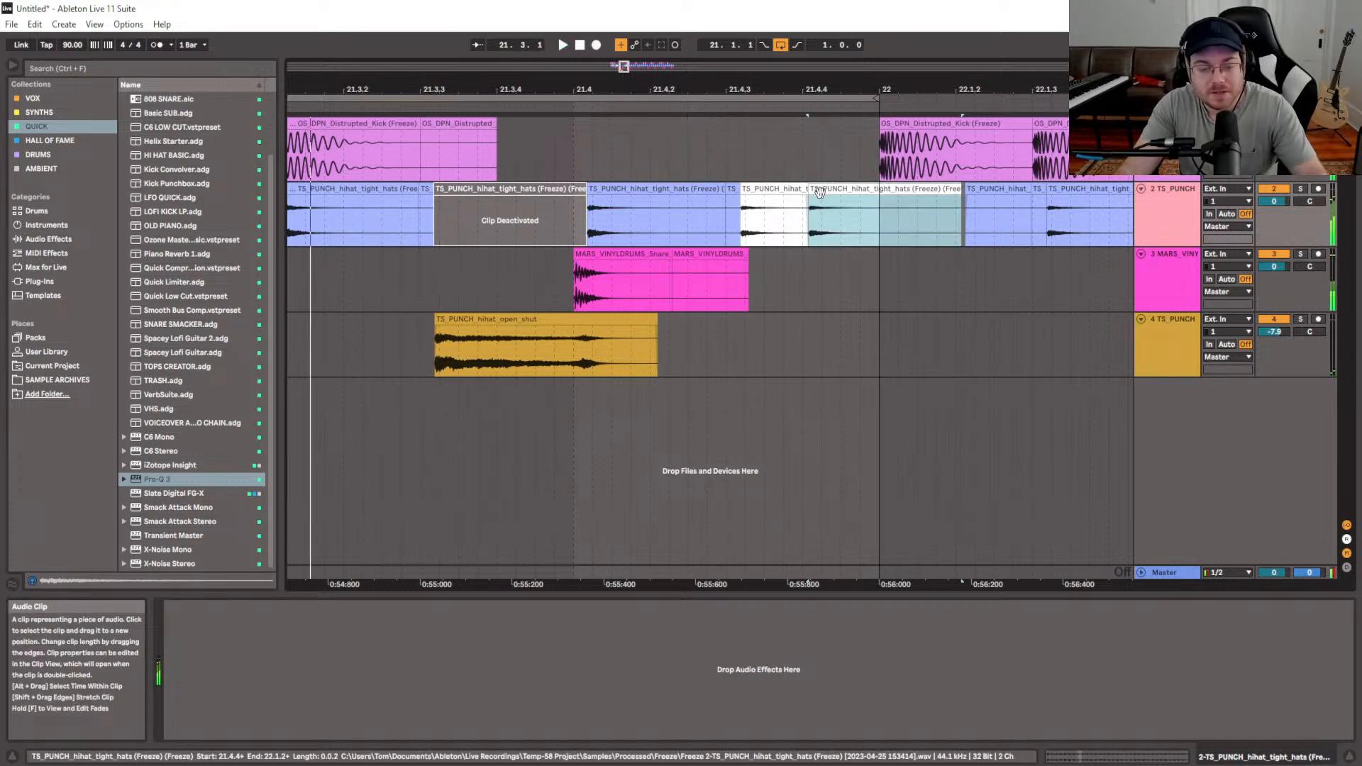
Set the copied hi-hat clip near 21.4.4 to -16 cents of detune and -3.30 dB of gain
{"action": "double_click", "coordinate": [819, 190]}
{"action": "left_click_drag", "start_coordinate": [385, 656], "coordinate": [385, 659]}
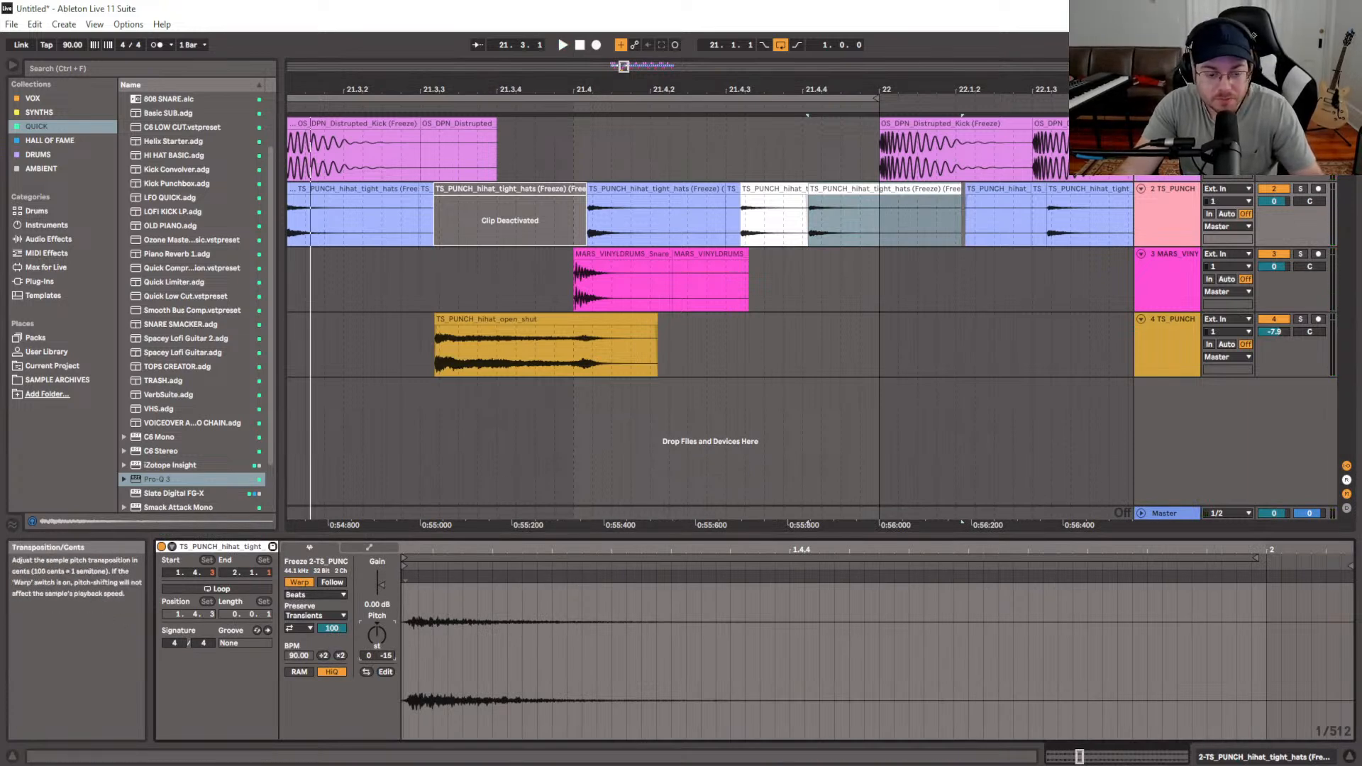
{"action": "left_click_drag", "start_coordinate": [381, 585], "coordinate": [381, 590]}
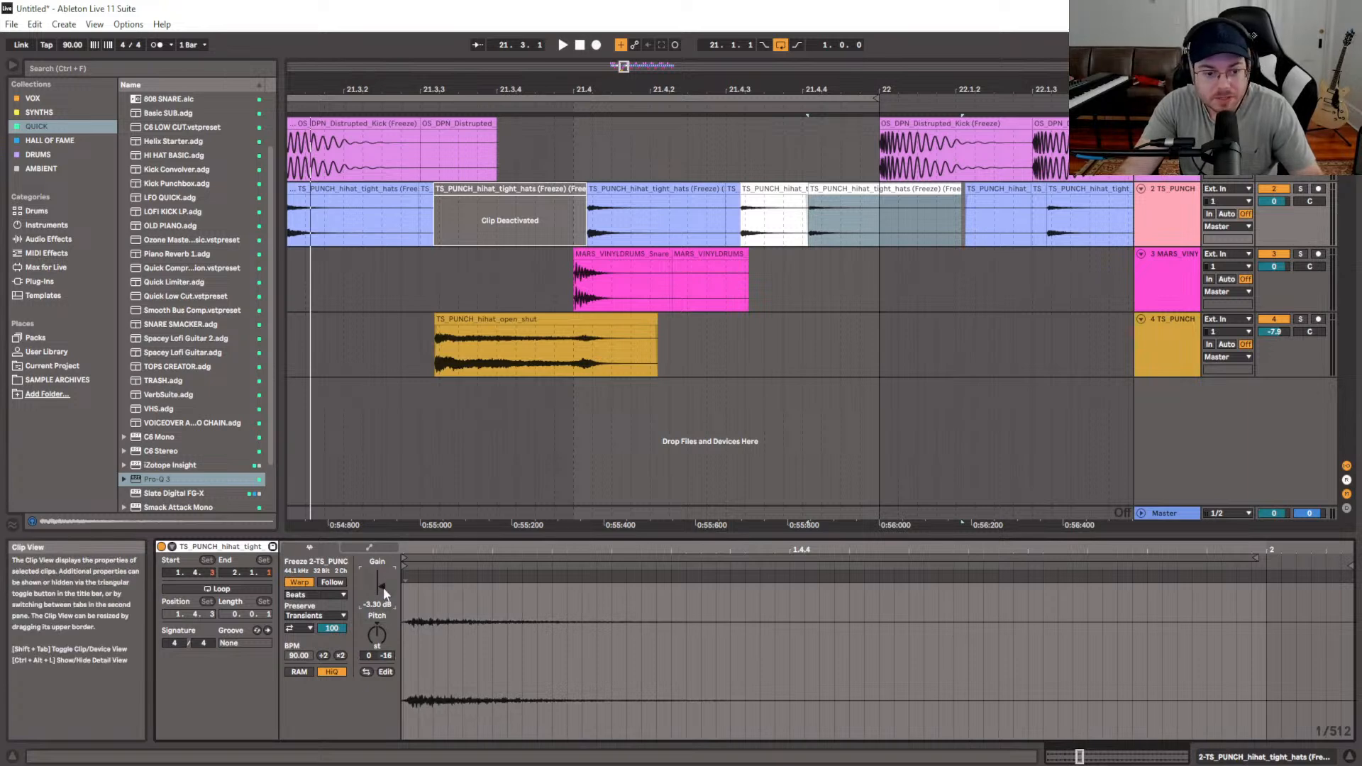
Play the loop while setting the copied hi-hat clip's detune to -27 cents, and nudge the clip slightly later
{"action": "left_click", "coordinate": [596, 222]}
{"action": "key", "text": "space"}
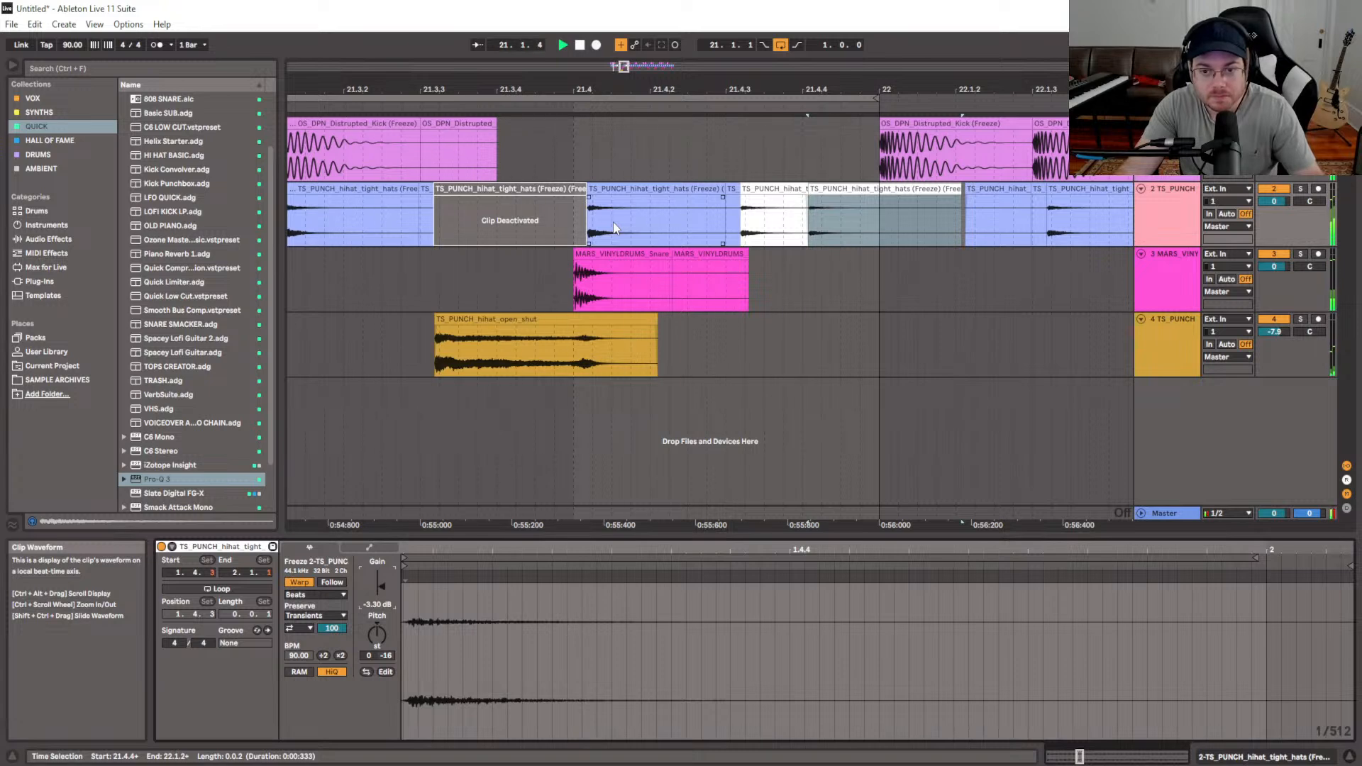
{"action": "left_click_drag", "start_coordinate": [385, 655], "coordinate": [385, 659]}
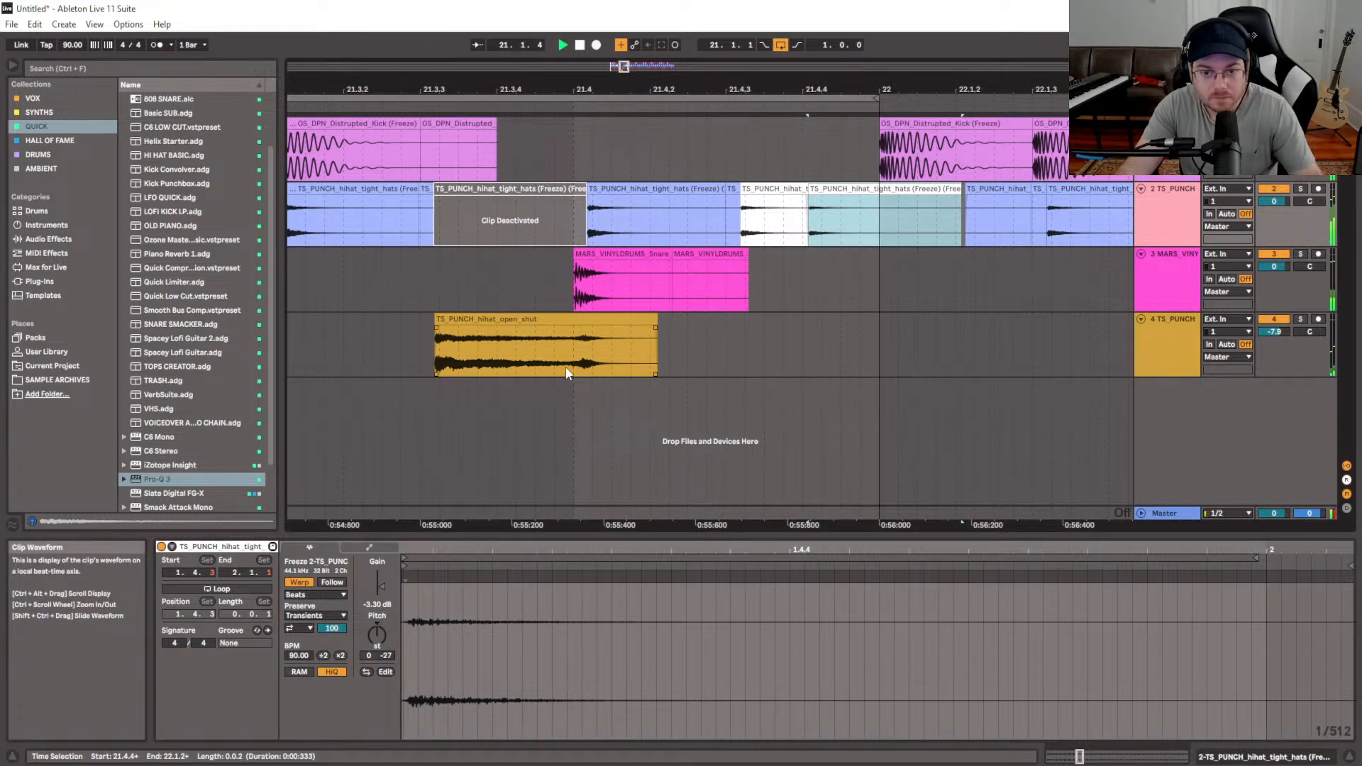
{"action": "key", "text": "space"}
{"action": "left_click_drag", "start_coordinate": [838, 188], "coordinate": [844, 188]}
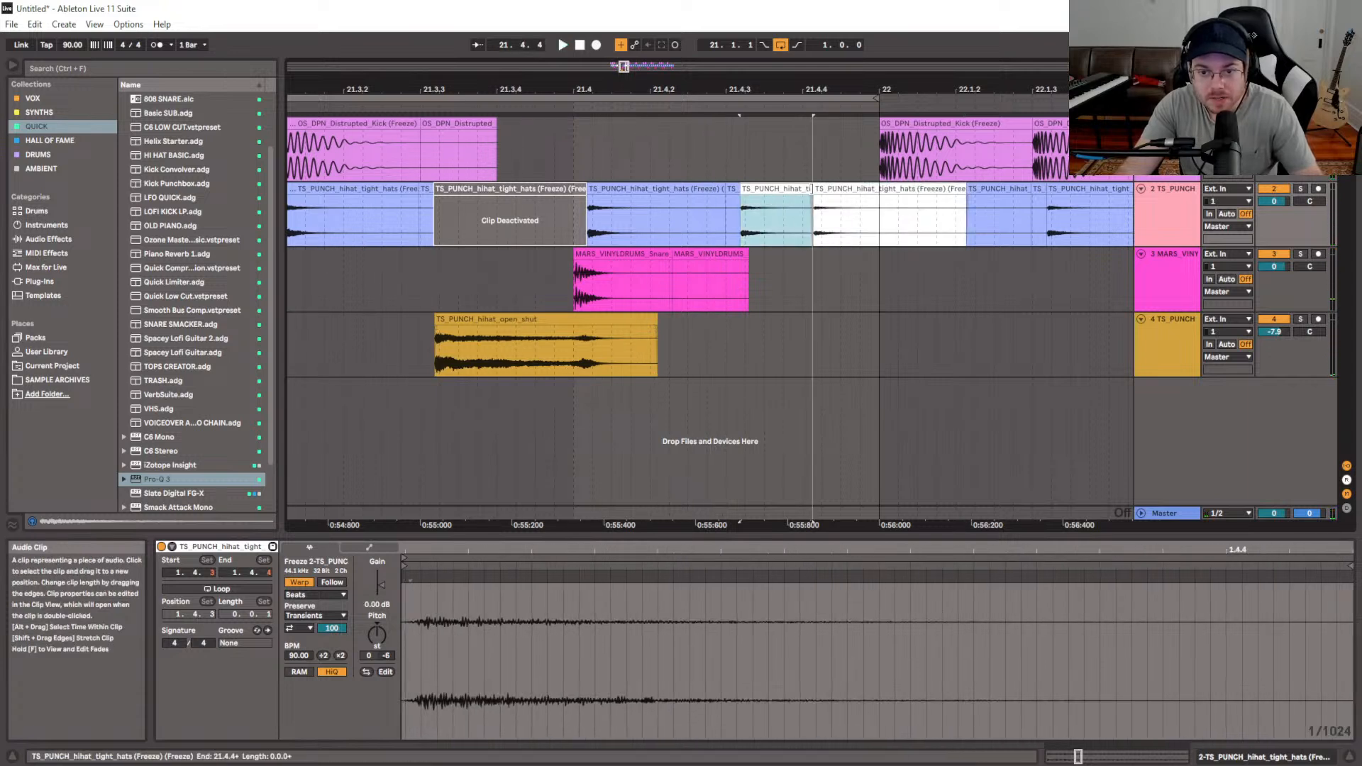
Select the open hi-hat track and show the User Library contents in the browser
{"action": "left_click", "coordinate": [1173, 344]}
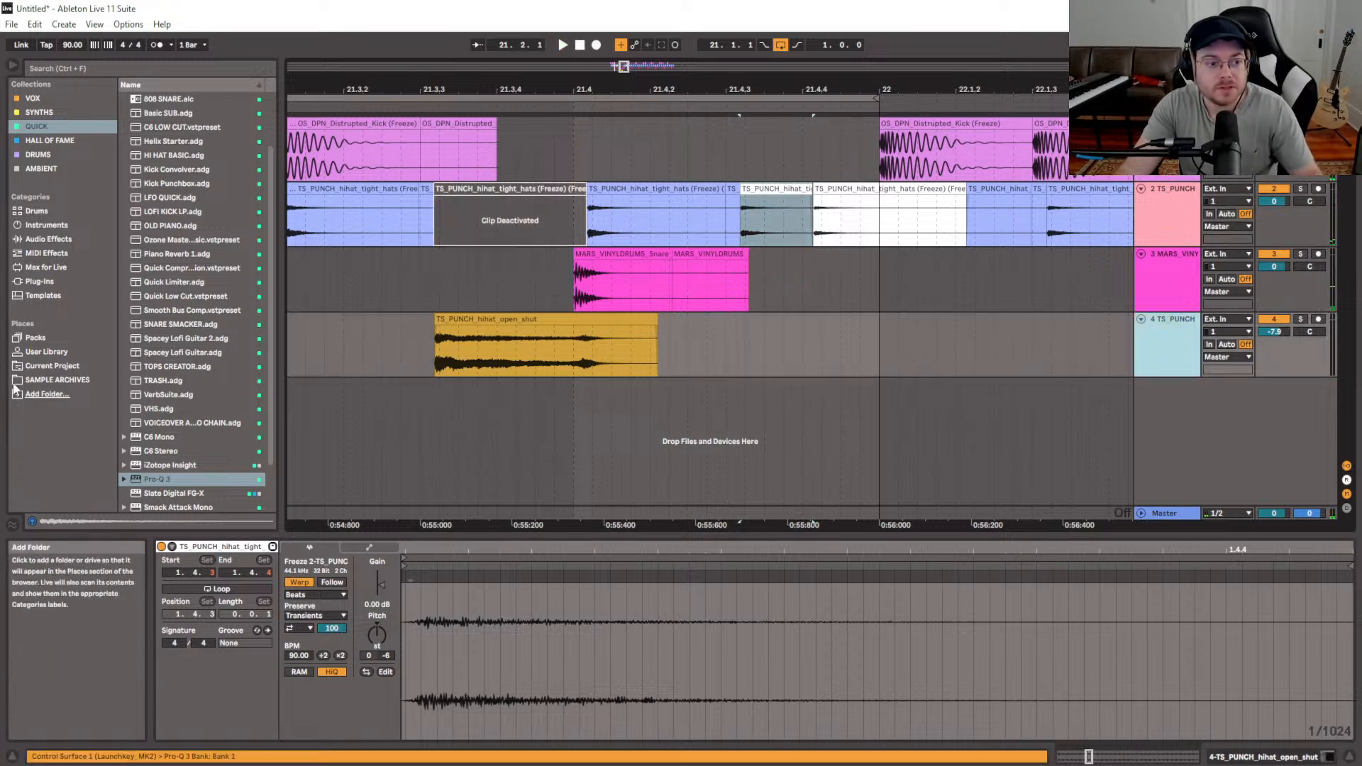
{"action": "left_click", "coordinate": [78, 353]}
{"action": "left_click", "coordinate": [346, 461]}
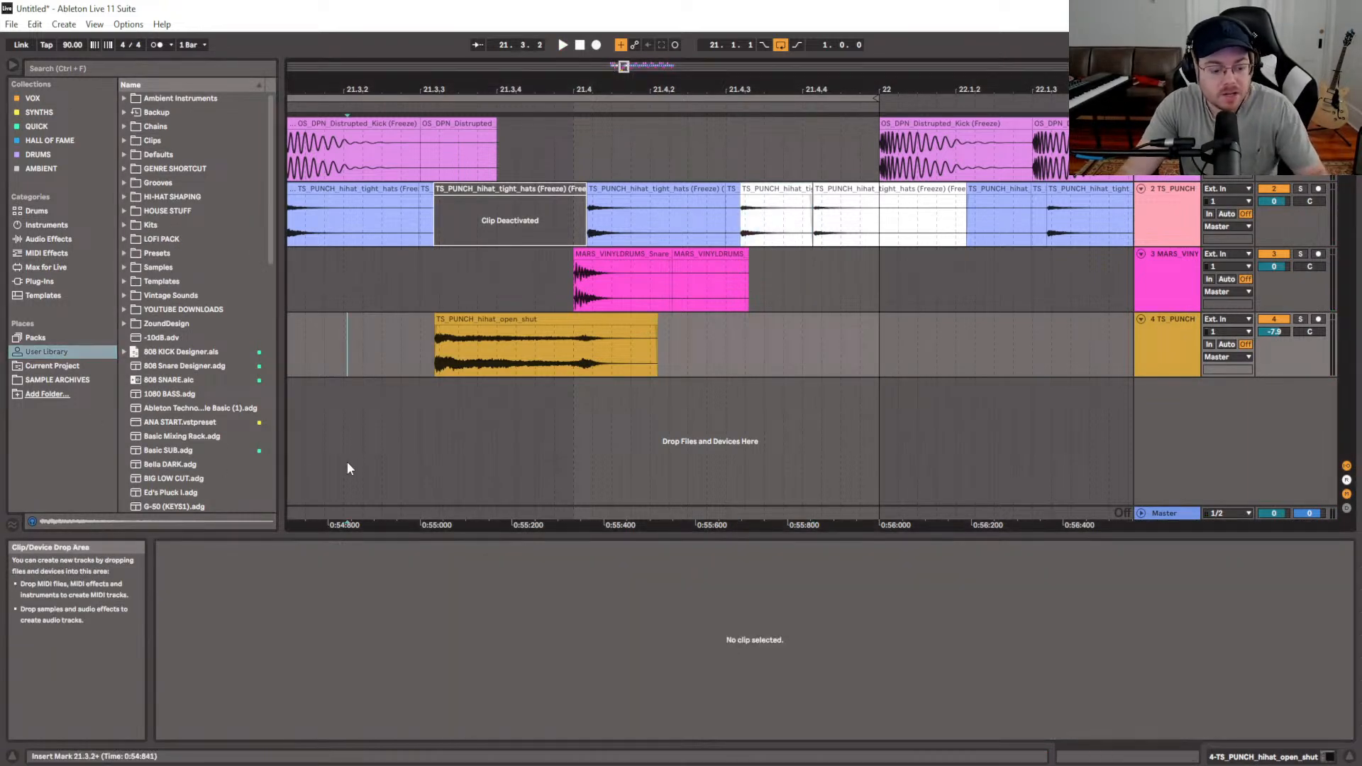
Turn grid snapping back on and set the insert marker at the start of bar 21
{"action": "left_click_drag", "start_coordinate": [364, 444], "coordinate": [569, 422]}
{"action": "key", "text": "ctrl+4"}
{"action": "left_click", "coordinate": [538, 432]}
{"action": "scroll", "coordinate": [538, 432], "scroll_direction": "down", "scroll_amount": 2}
{"action": "scroll", "coordinate": [538, 432], "scroll_direction": "down", "scroll_amount": 3}
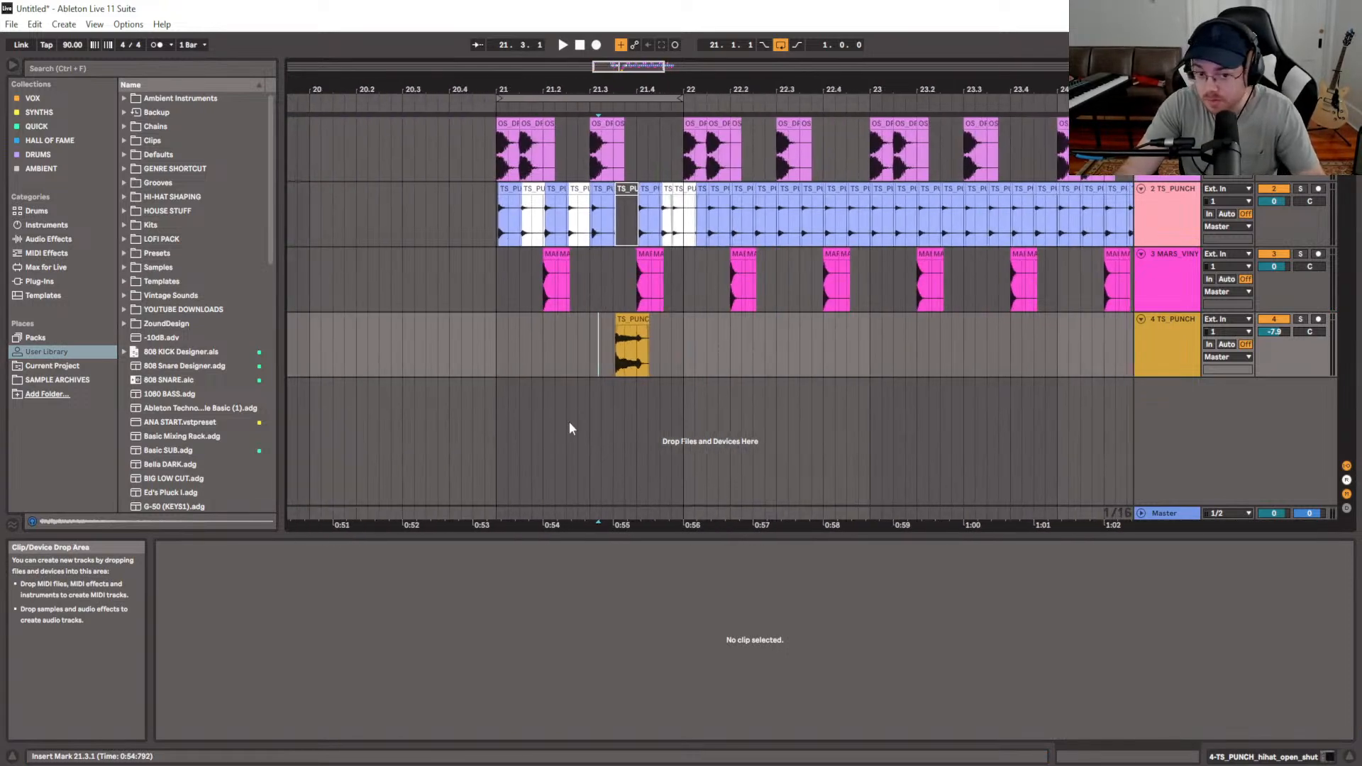
{"action": "left_click", "coordinate": [493, 431]}
{"action": "scroll", "coordinate": [469, 420], "scroll_direction": "down", "scroll_amount": 4}
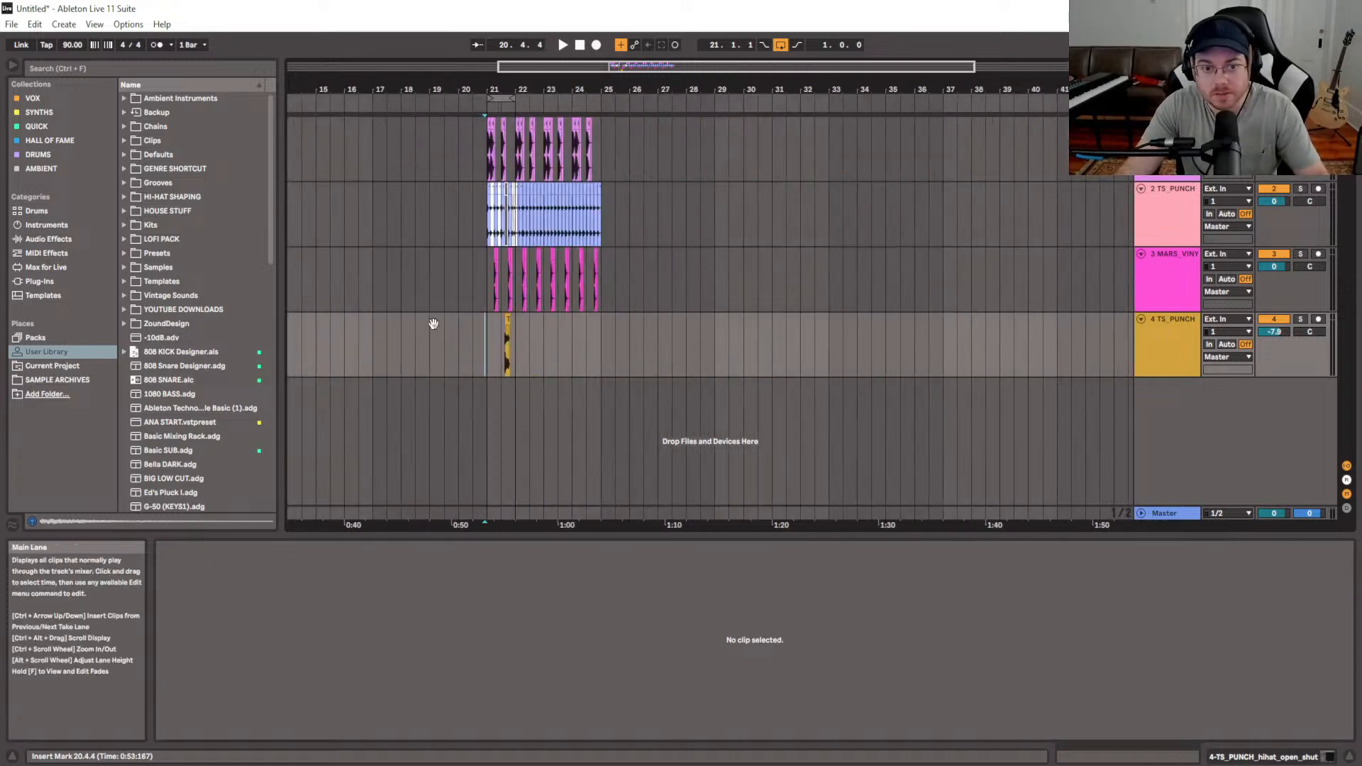
{"action": "left_click_drag", "start_coordinate": [429, 320], "coordinate": [706, 333]}
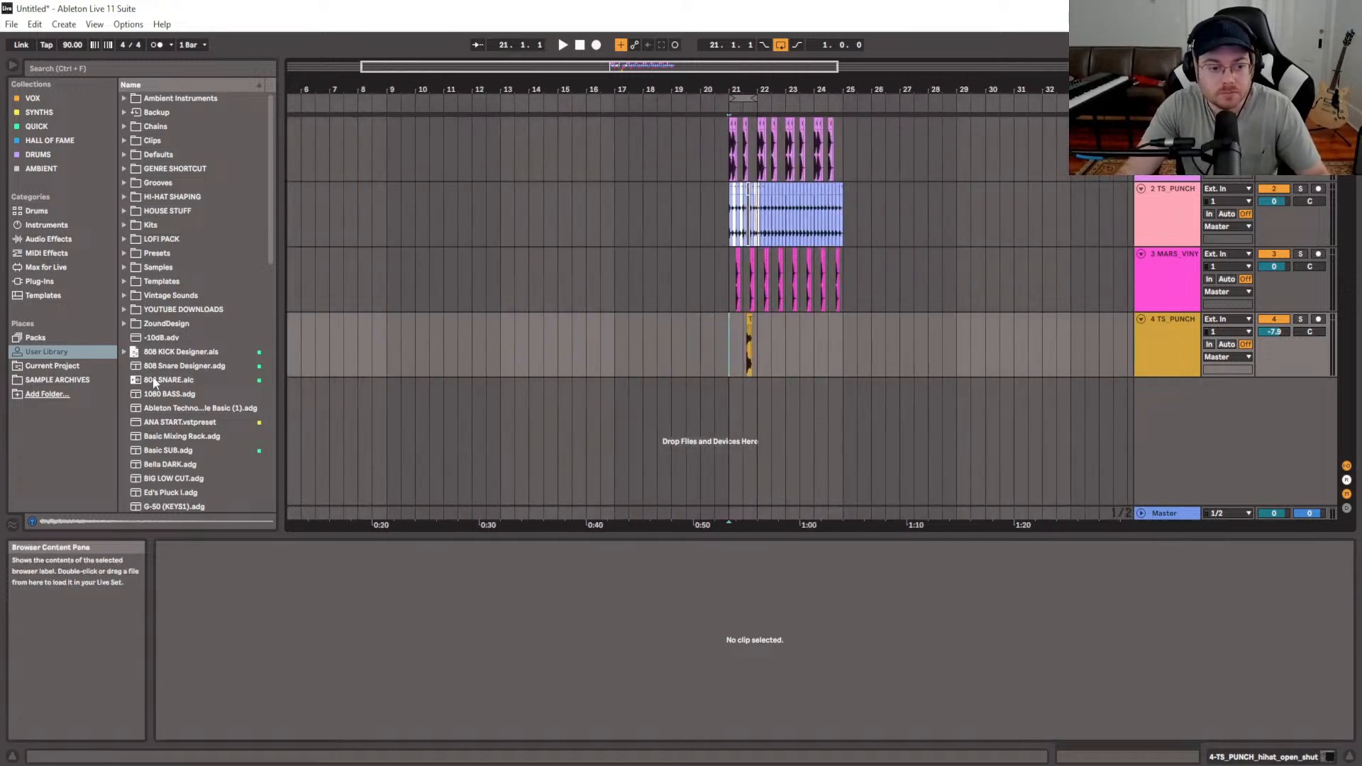
Load the Piano Reverb 1 preset from the User Library onto a new track and unfold that track
{"action": "left_click", "coordinate": [95, 356]}
{"action": "left_click_drag", "start_coordinate": [270, 213], "coordinate": [276, 457]}
{"action": "left_click", "coordinate": [177, 333]}
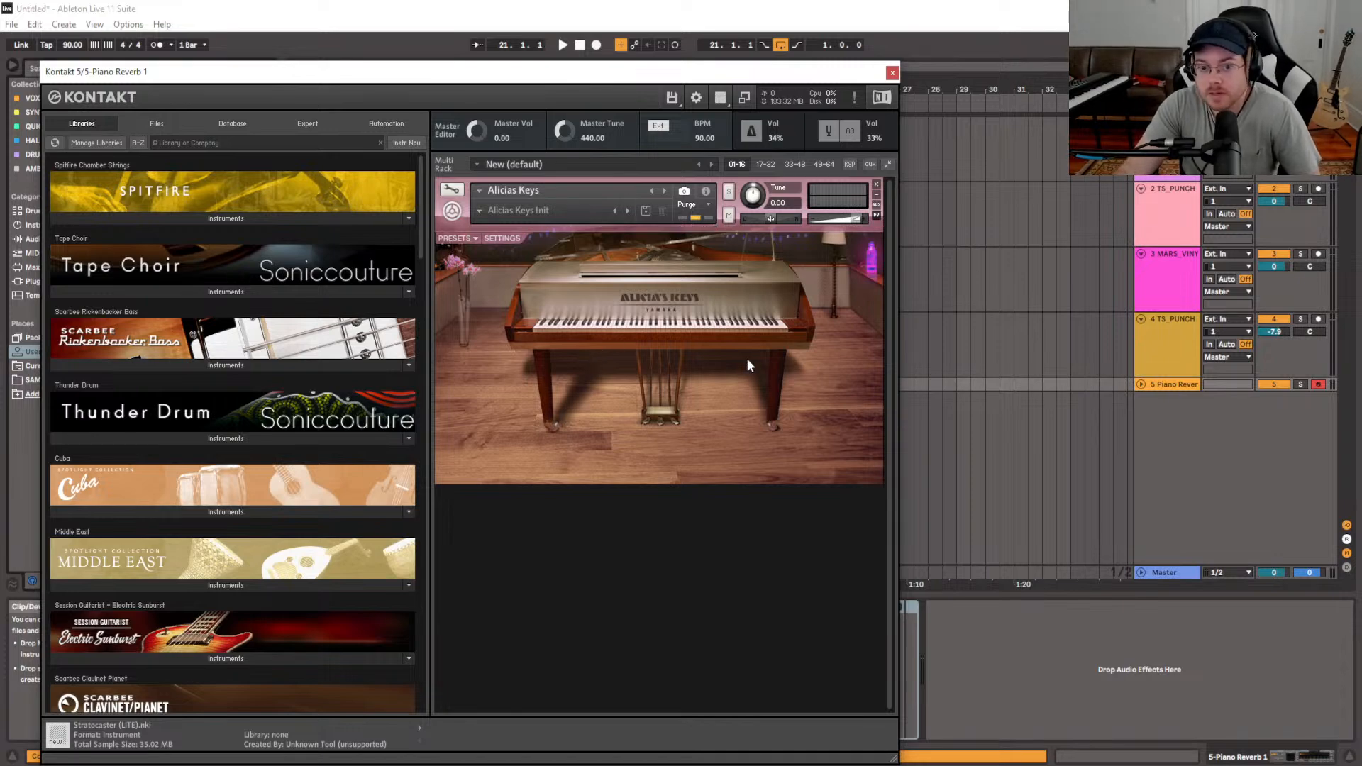
{"action": "left_click", "coordinate": [891, 73]}
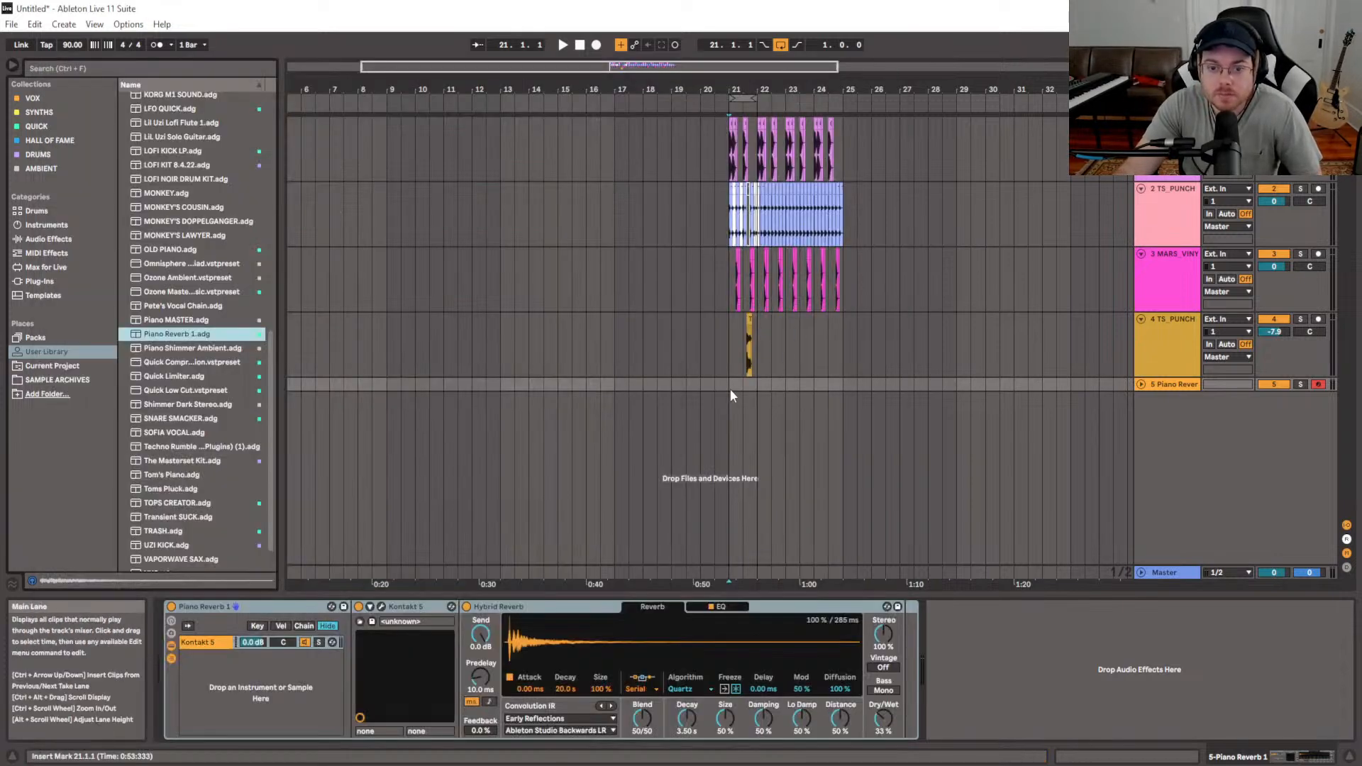
{"action": "left_click", "coordinate": [1141, 385]}
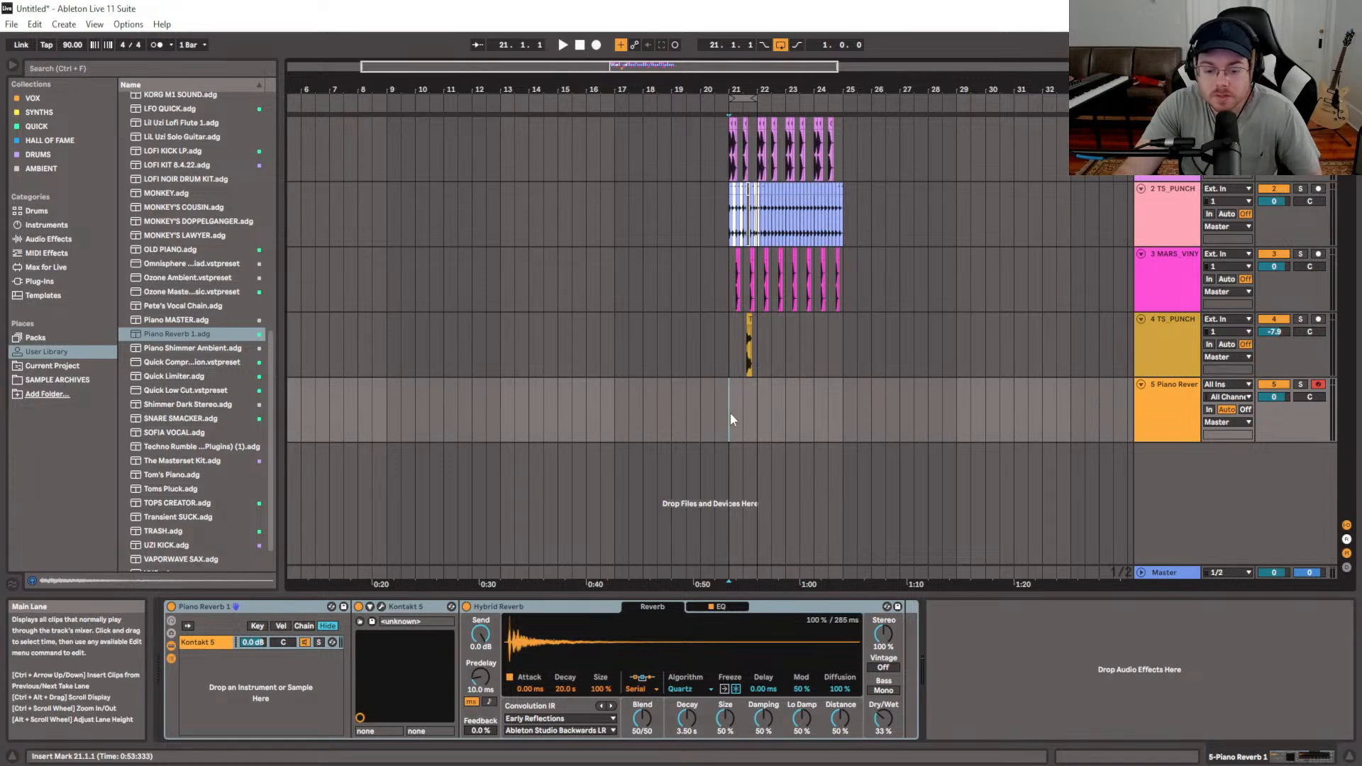
Adjust the metronome's recording options and record a one-bar piano chord clip at bar 21 on the Piano Reverb track
{"action": "scroll", "coordinate": [729, 413], "scroll_direction": "up", "scroll_amount": 4}
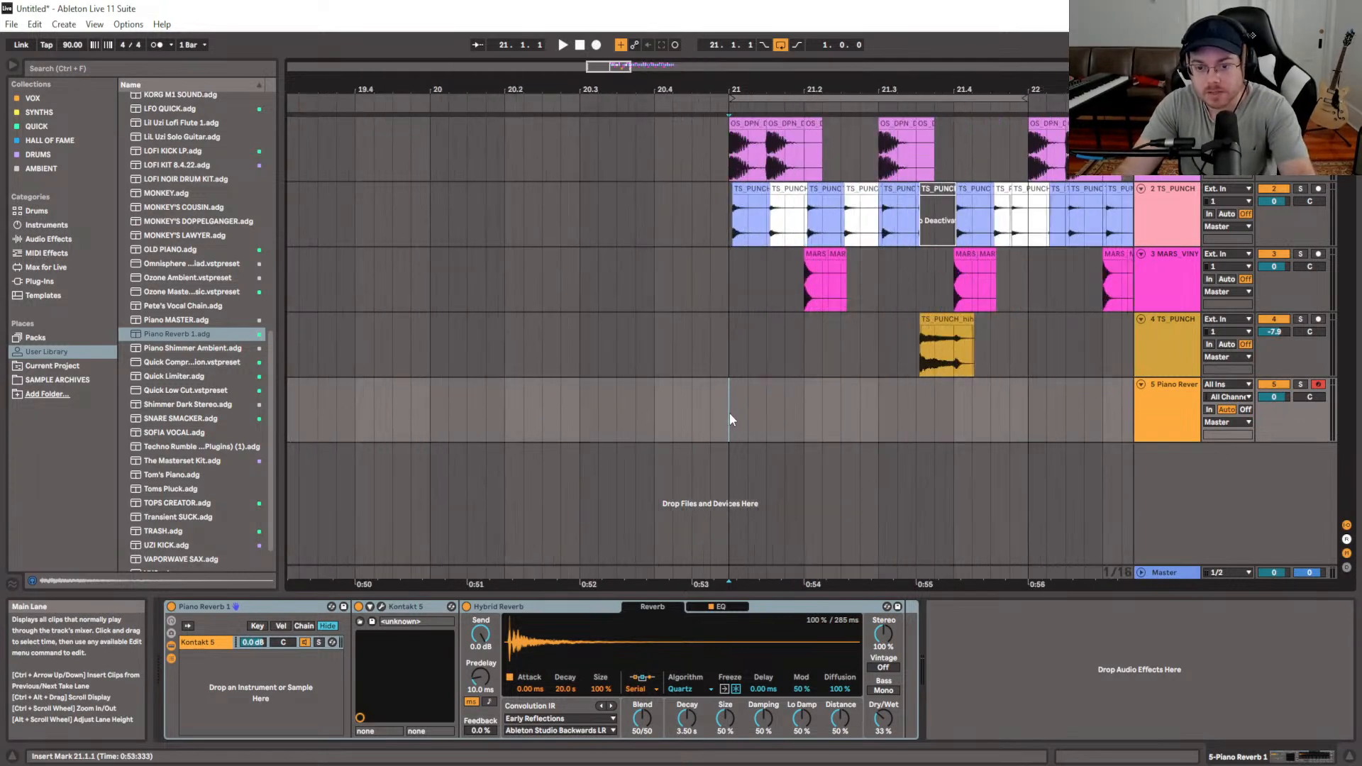
{"action": "scroll", "coordinate": [848, 391], "scroll_direction": "up", "scroll_amount": 3}
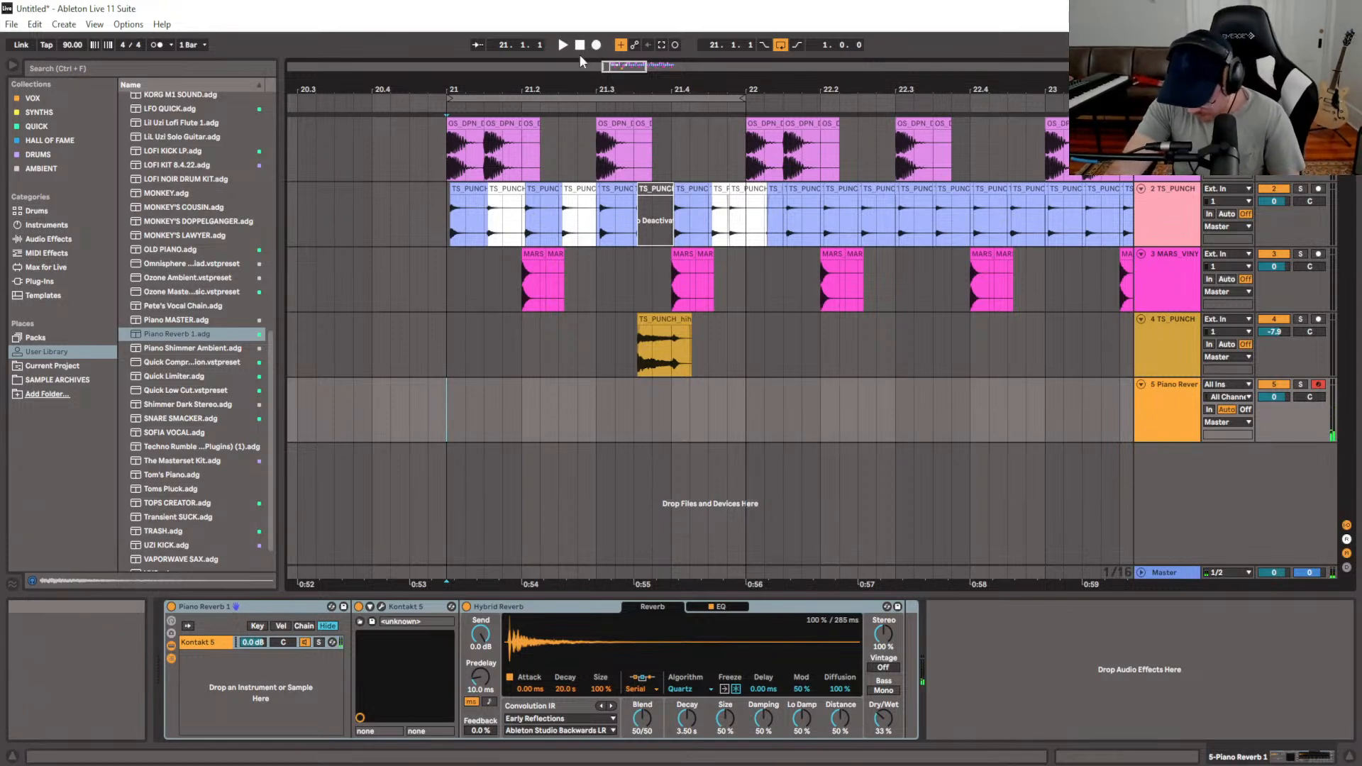
{"action": "left_click", "coordinate": [171, 46]}
{"action": "left_click", "coordinate": [224, 74]}
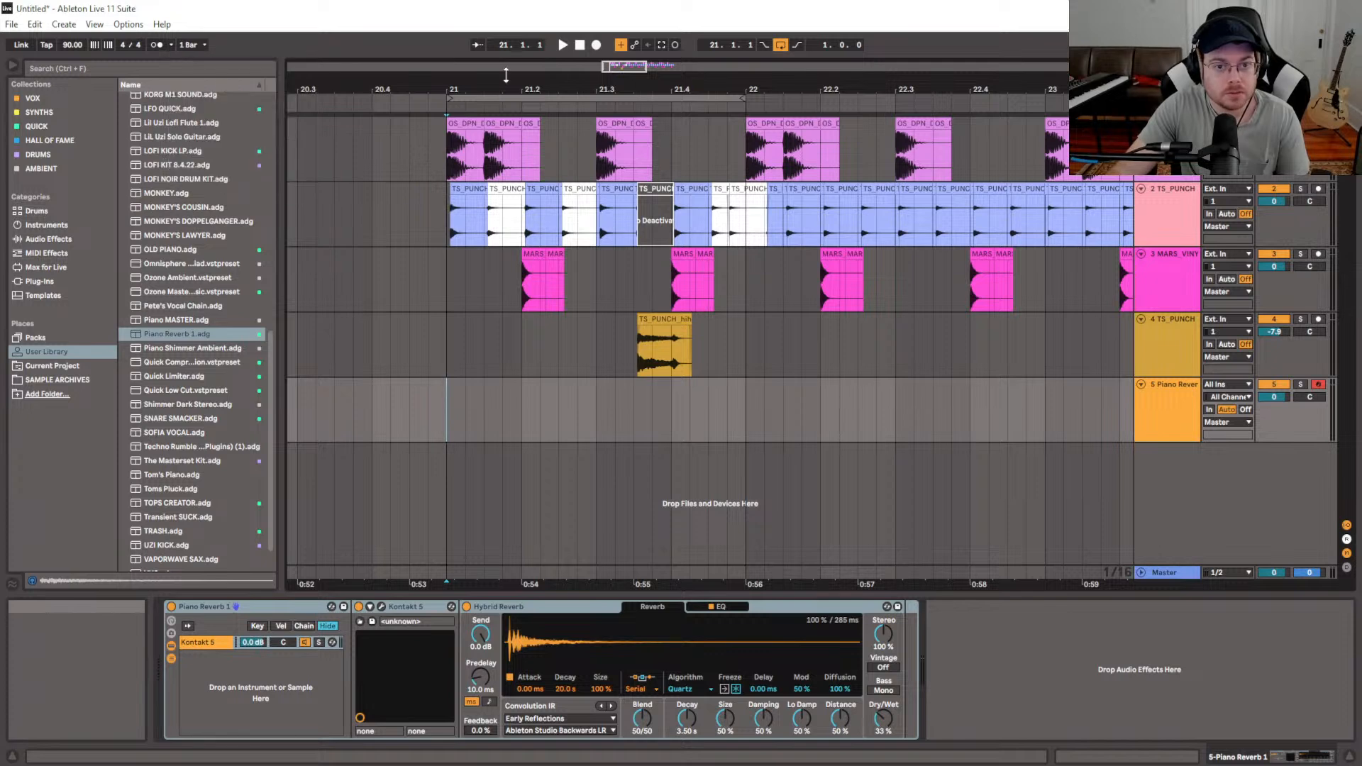
{"action": "left_click", "coordinate": [595, 45]}
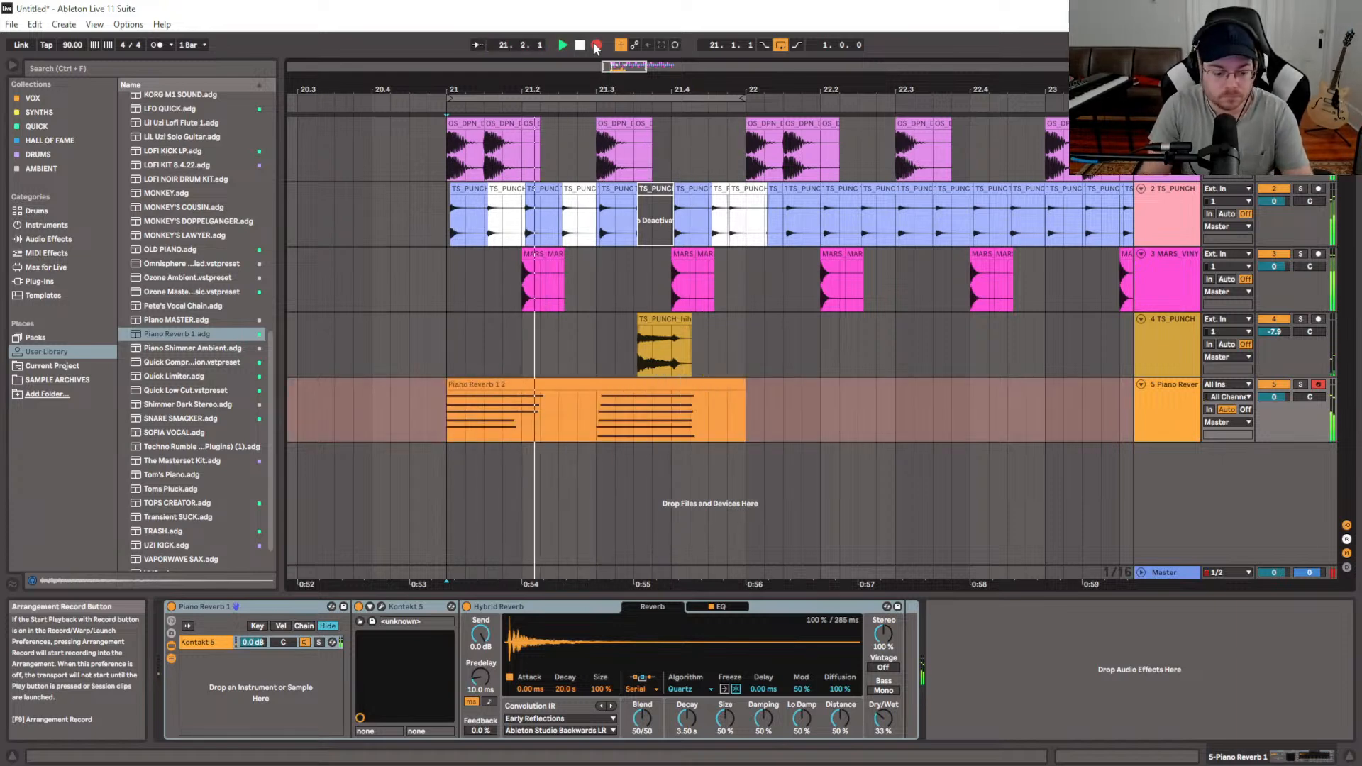
{"action": "left_click", "coordinate": [595, 45]}
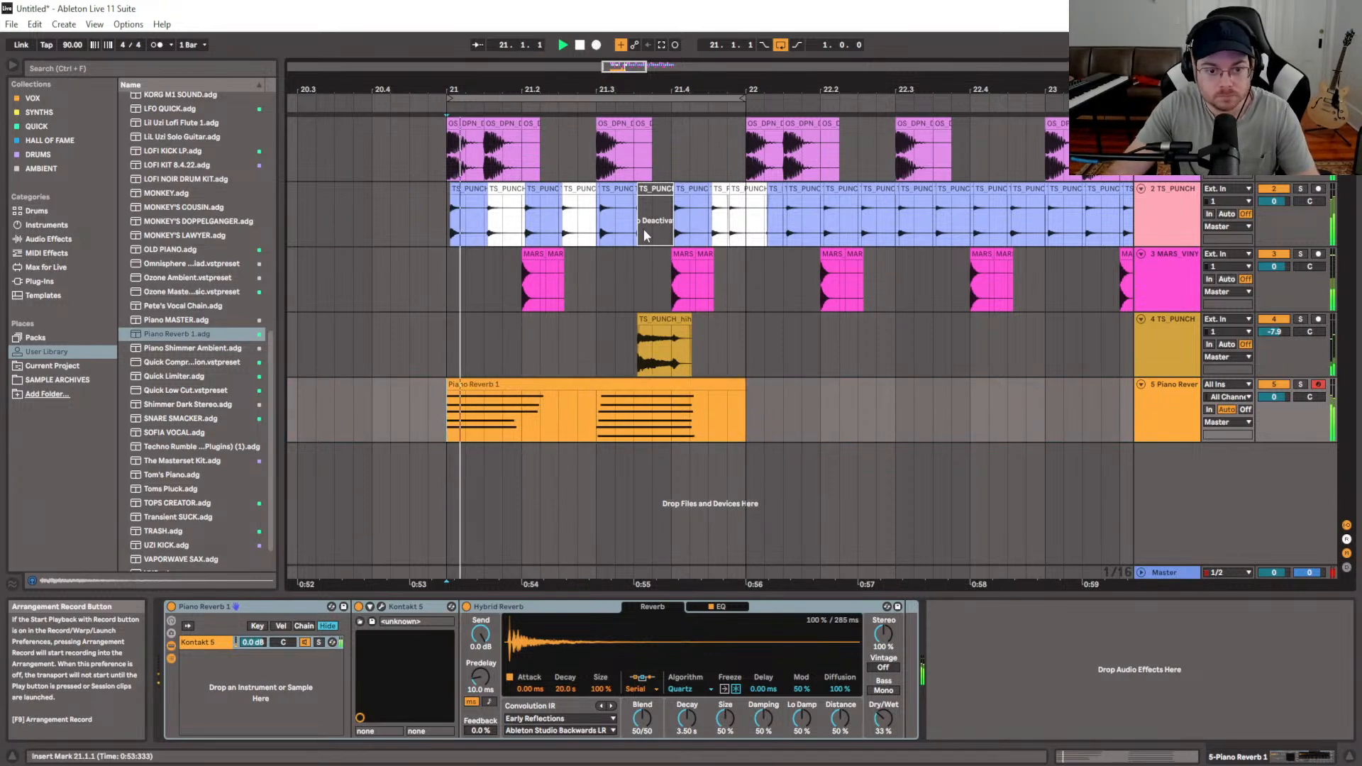
Lower the Piano Reverb track's volume to -4.5 dB and open the recorded clip's note view
{"action": "left_click", "coordinate": [591, 387]}
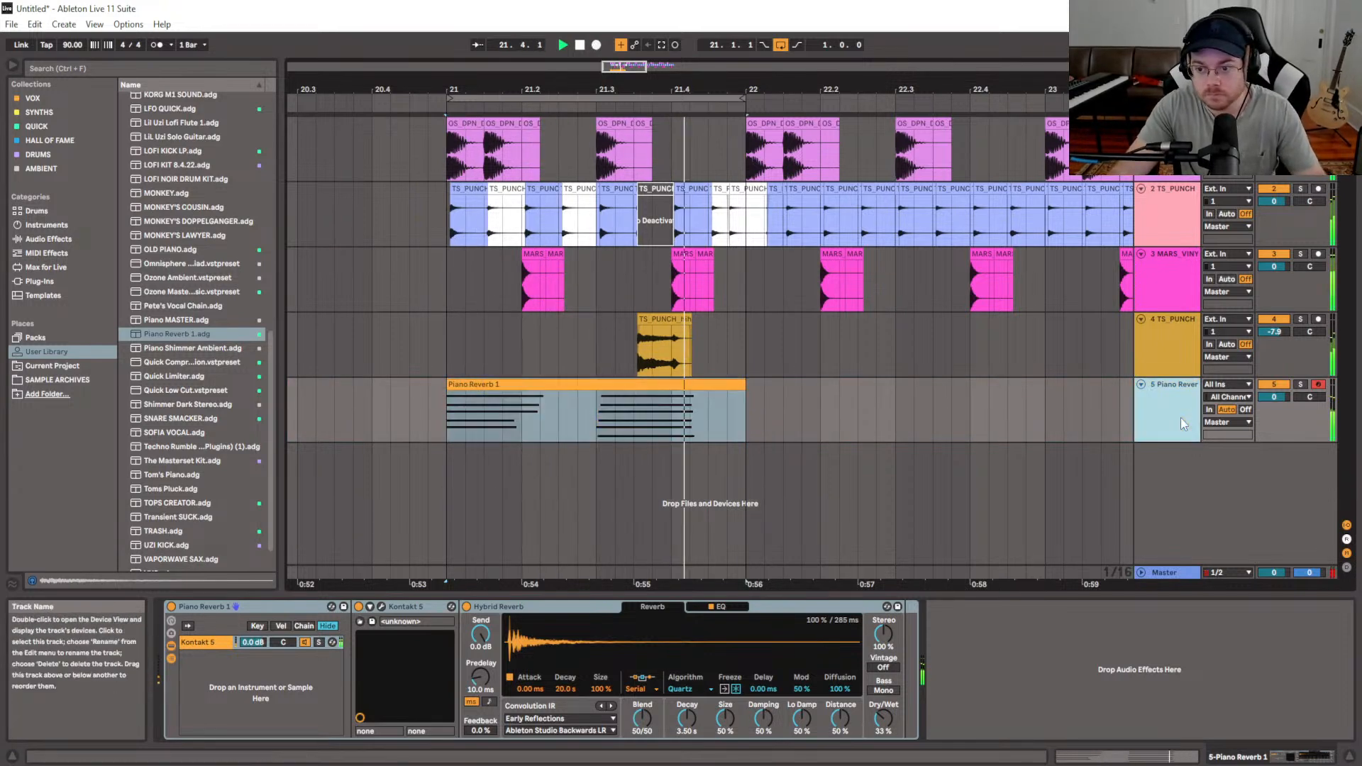
{"action": "left_click_drag", "start_coordinate": [1274, 397], "coordinate": [1274, 428]}
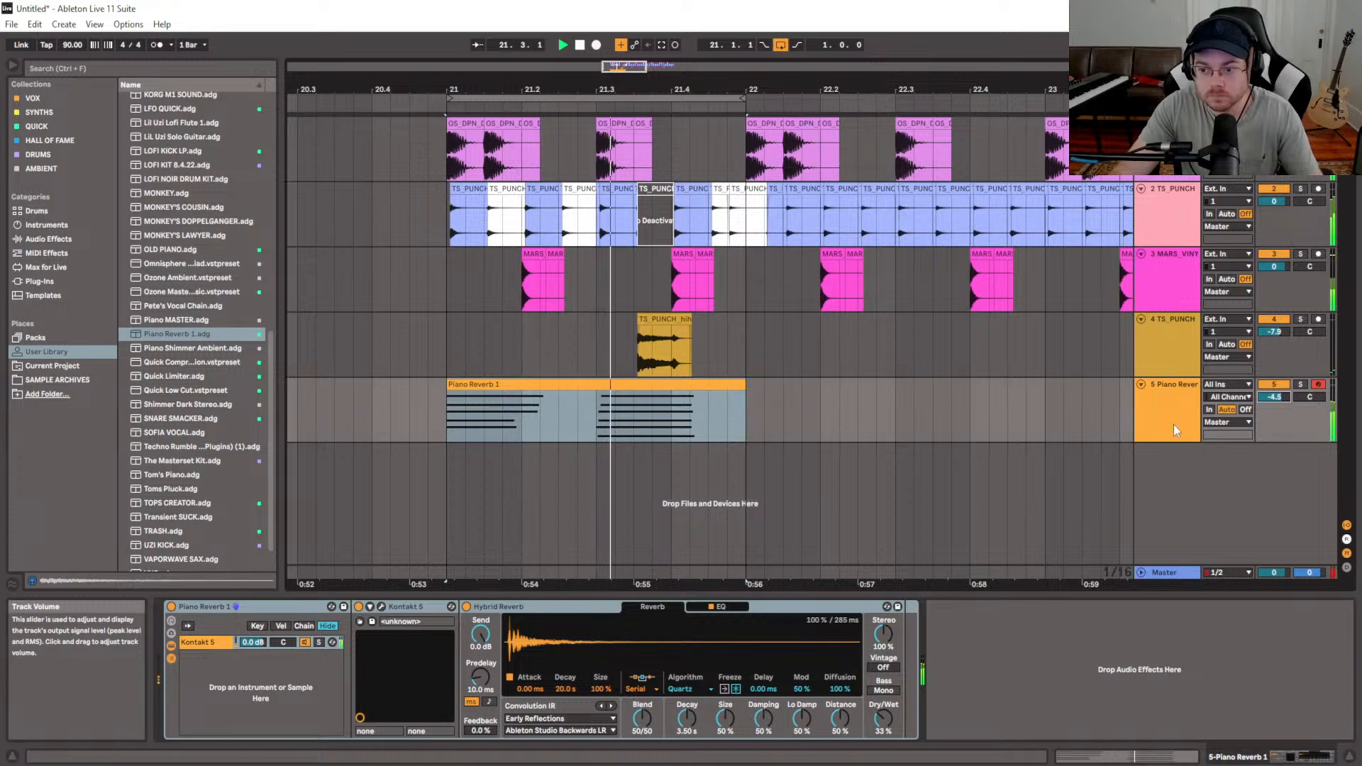
{"action": "key", "text": "shift+Tab"}
Add an Audio Effect Rack after the piano's Hybrid Reverb and load EchoBoy from the Hall of Fame collection on a second chain
{"action": "left_click", "coordinate": [50, 140]}
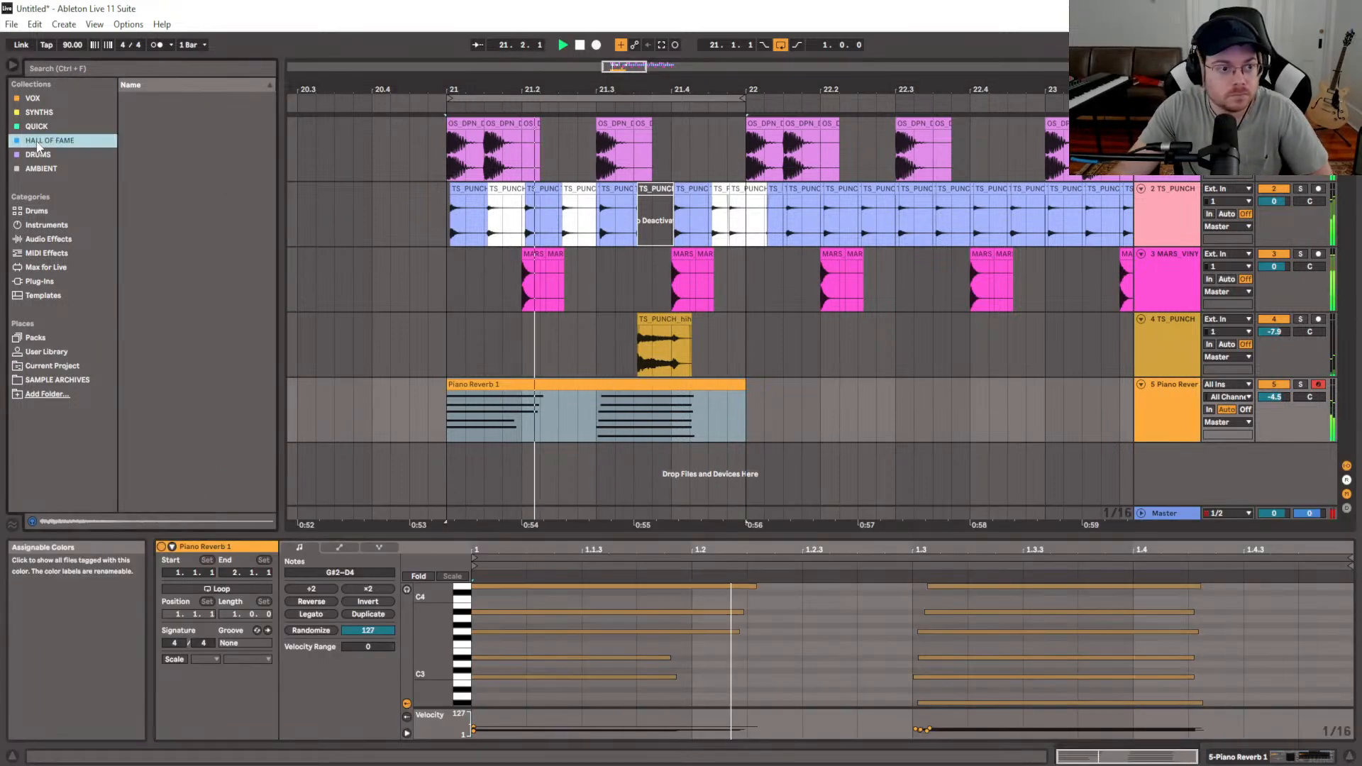
{"action": "left_click", "coordinate": [37, 126]}
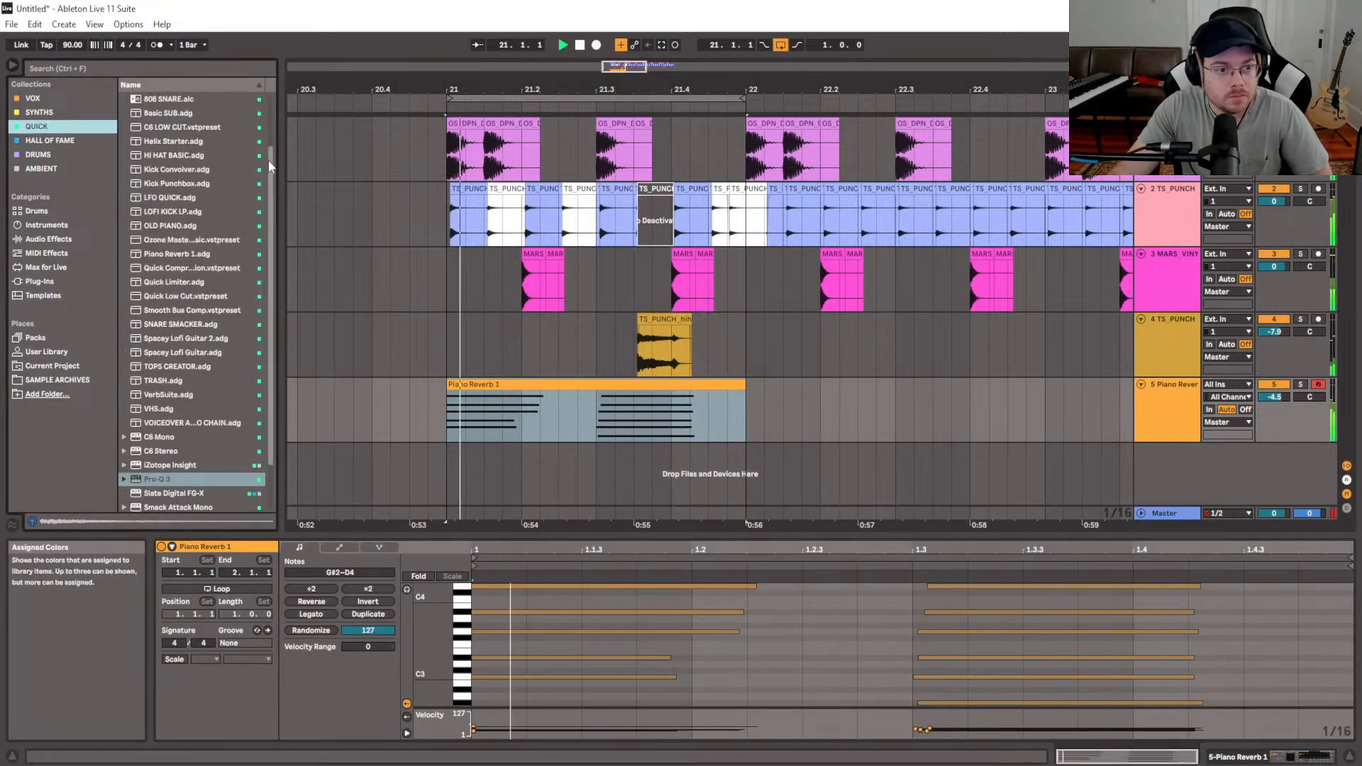
{"action": "left_click", "coordinate": [234, 98]}
{"action": "key", "text": "shift+Tab"}
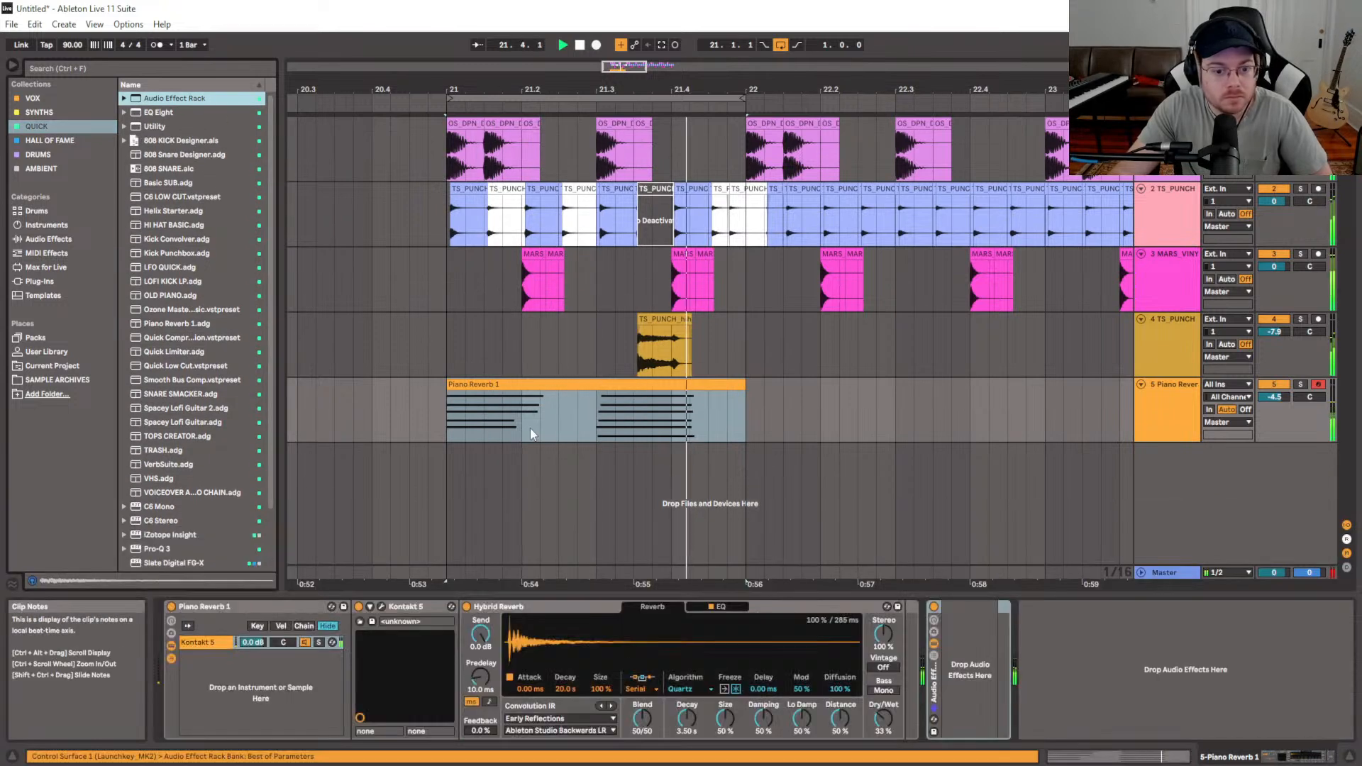
{"action": "left_click_drag", "start_coordinate": [926, 699], "coordinate": [930, 692]}
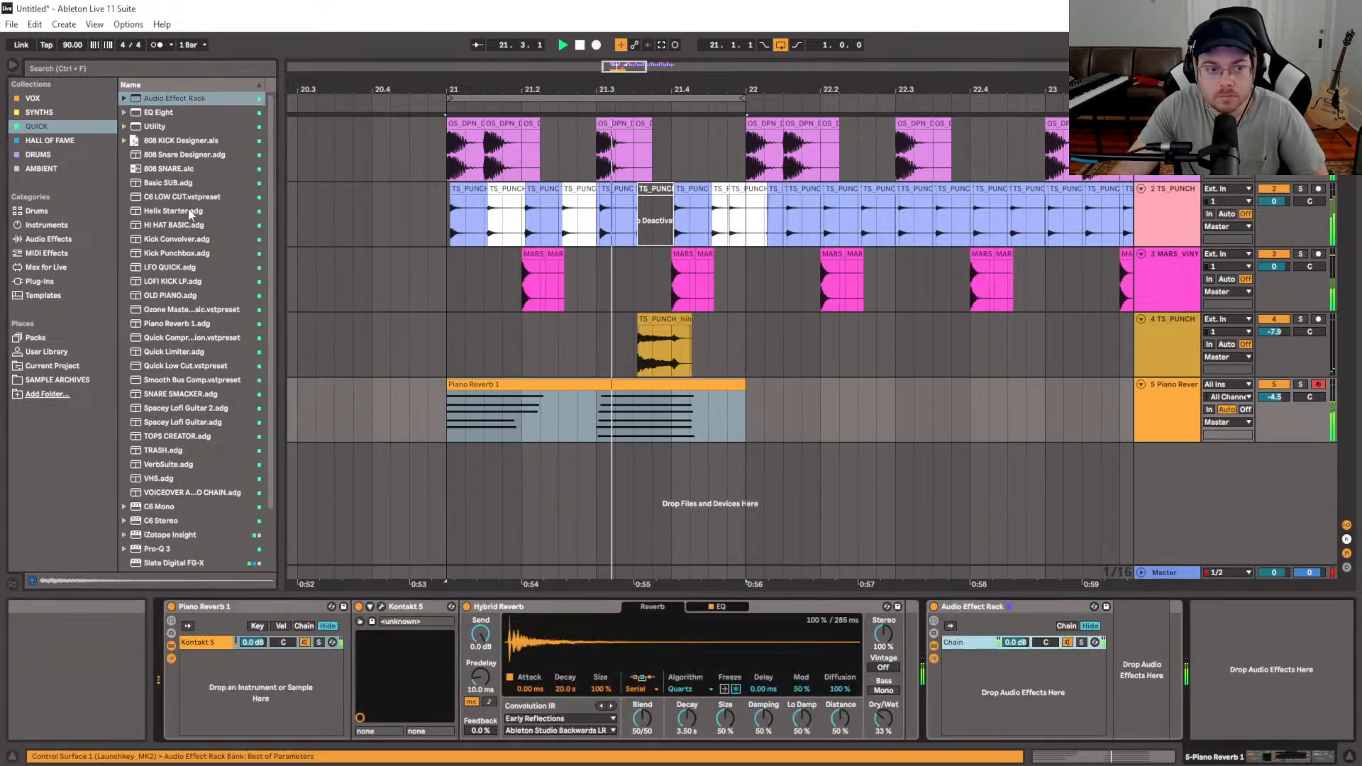
{"action": "left_click", "coordinate": [70, 142]}
{"action": "double_click", "coordinate": [158, 154]}
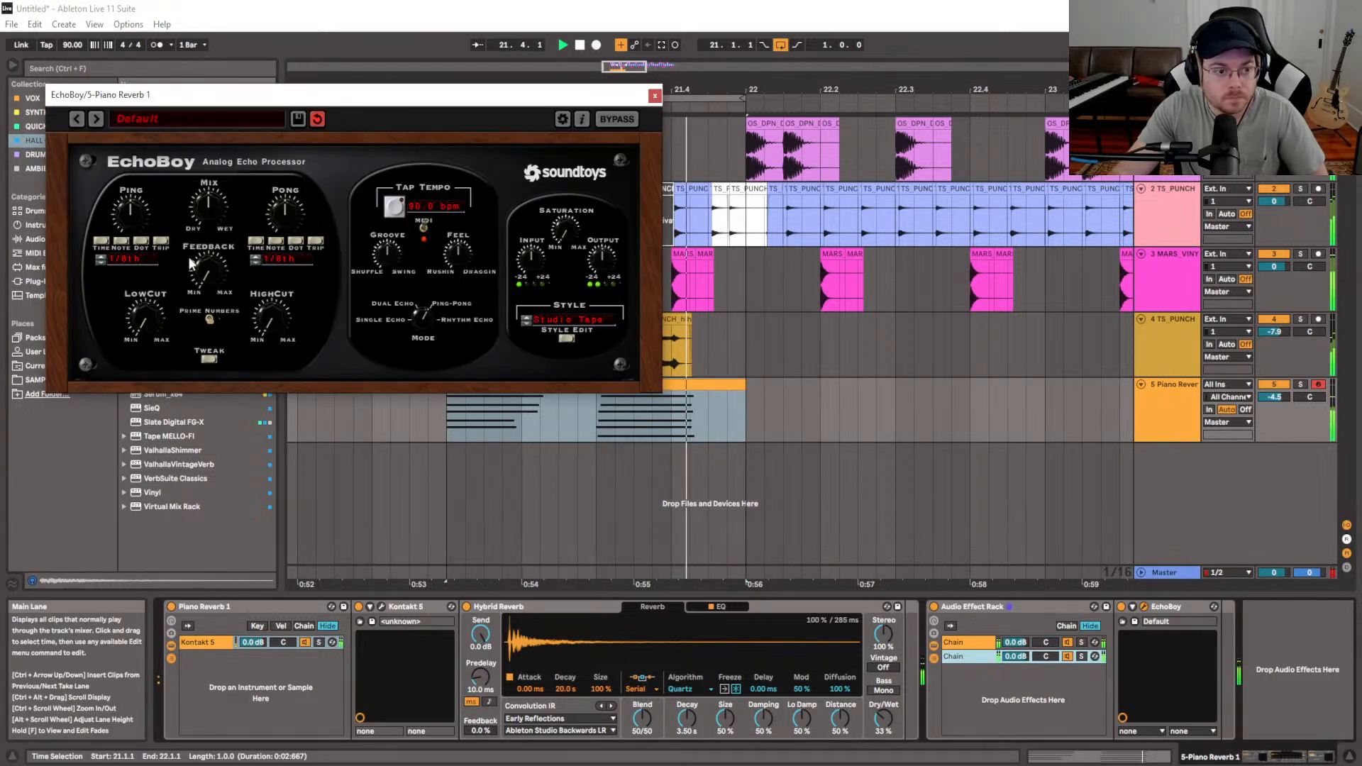
Raise EchoBoy's feedback and low cut, set its Pong time to 1/16th, and lower the EchoBoy chain to -5.2 dB
{"action": "left_click_drag", "start_coordinate": [202, 274], "coordinate": [212, 173]}
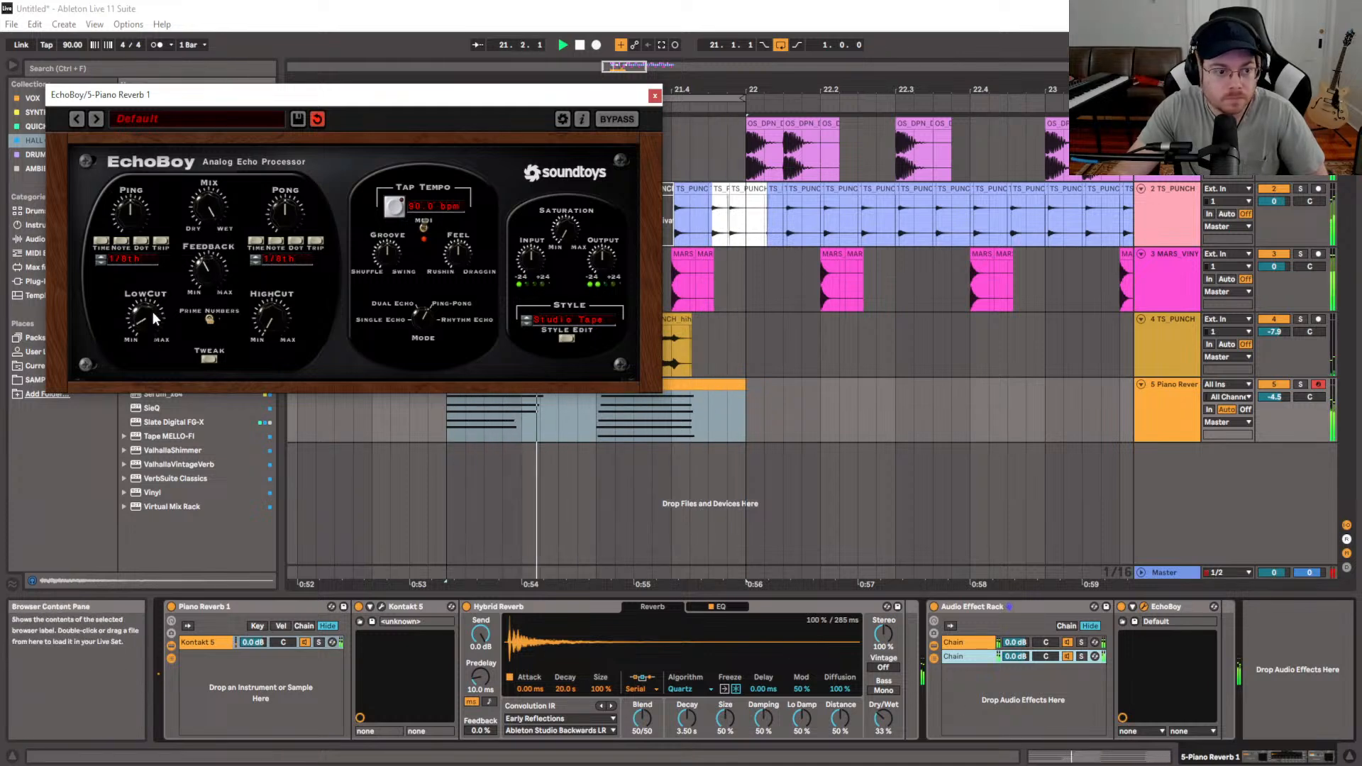
{"action": "left_click", "coordinate": [255, 259]}
{"action": "left_click", "coordinate": [253, 261]}
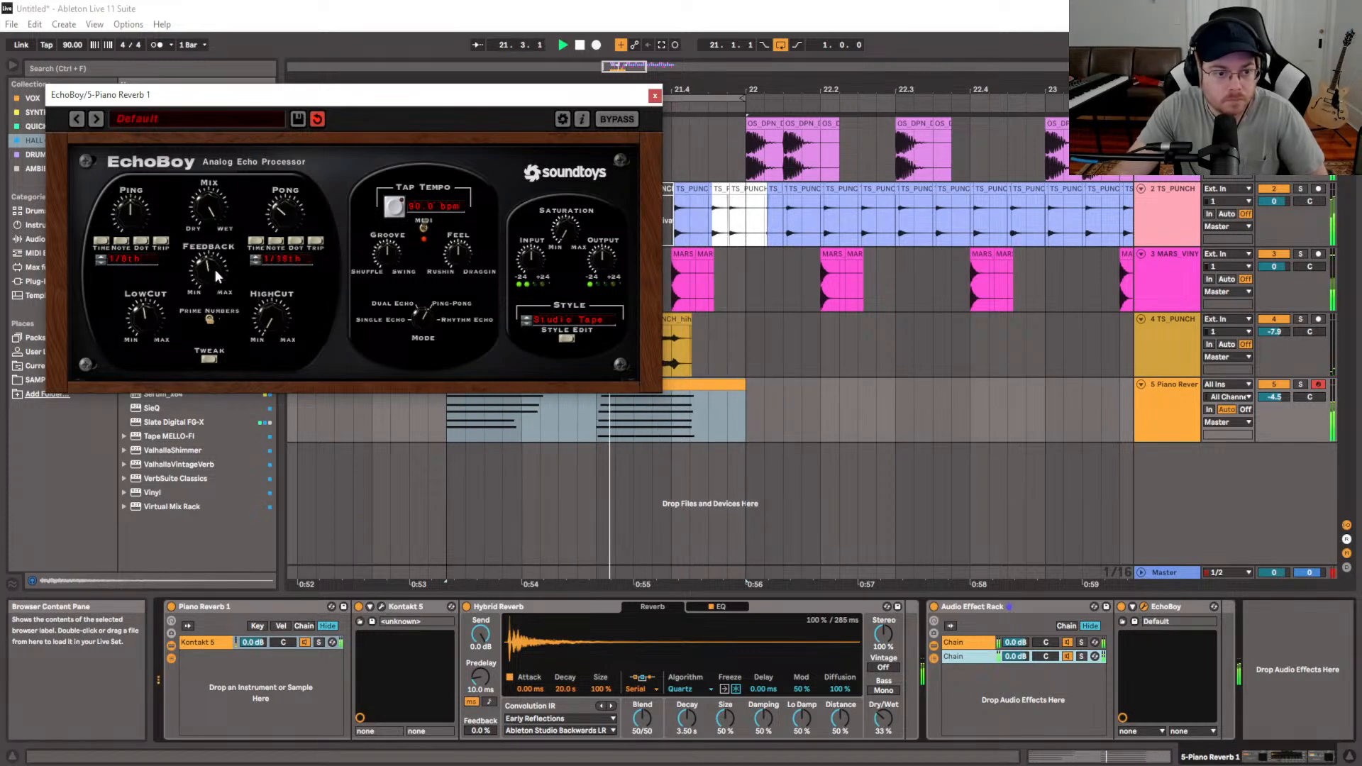
{"action": "left_click_drag", "start_coordinate": [152, 307], "coordinate": [152, 284]}
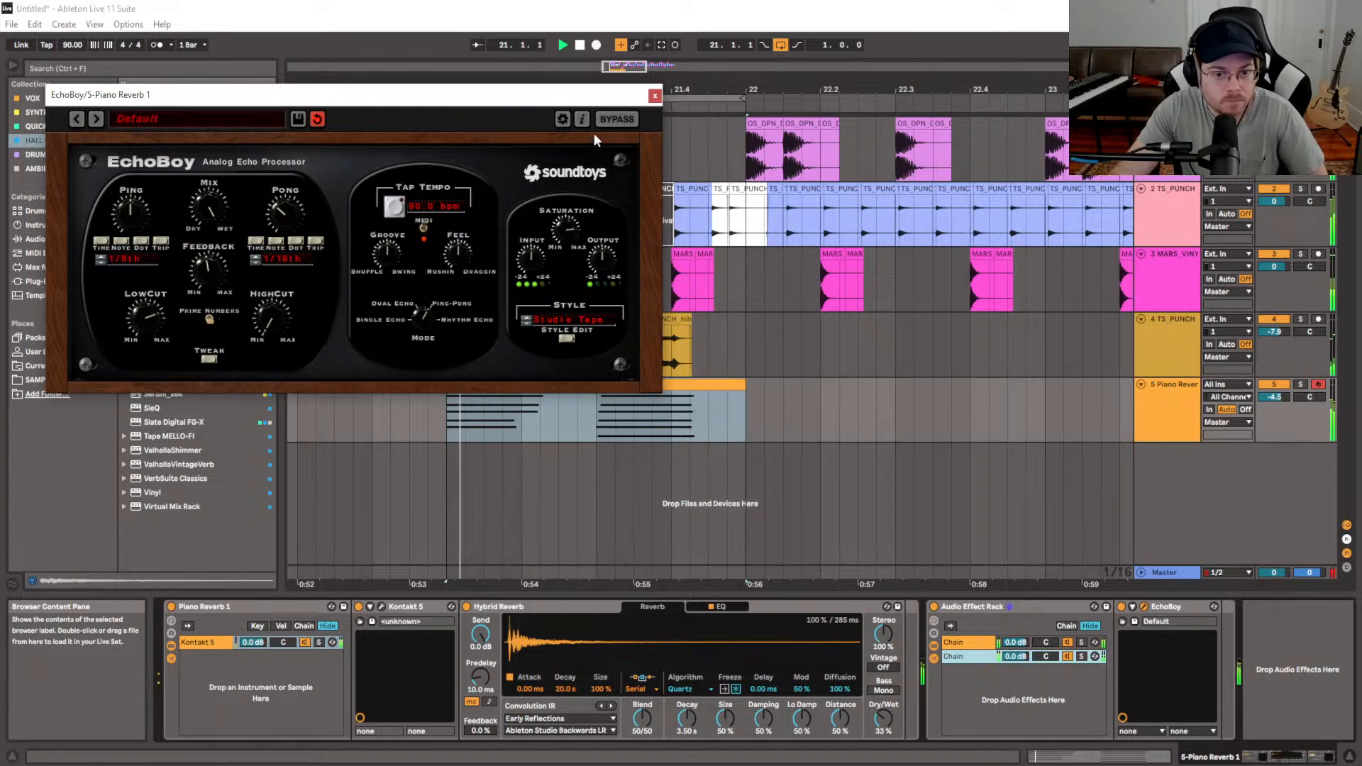
{"action": "left_click_drag", "start_coordinate": [1015, 656], "coordinate": [1015, 680]}
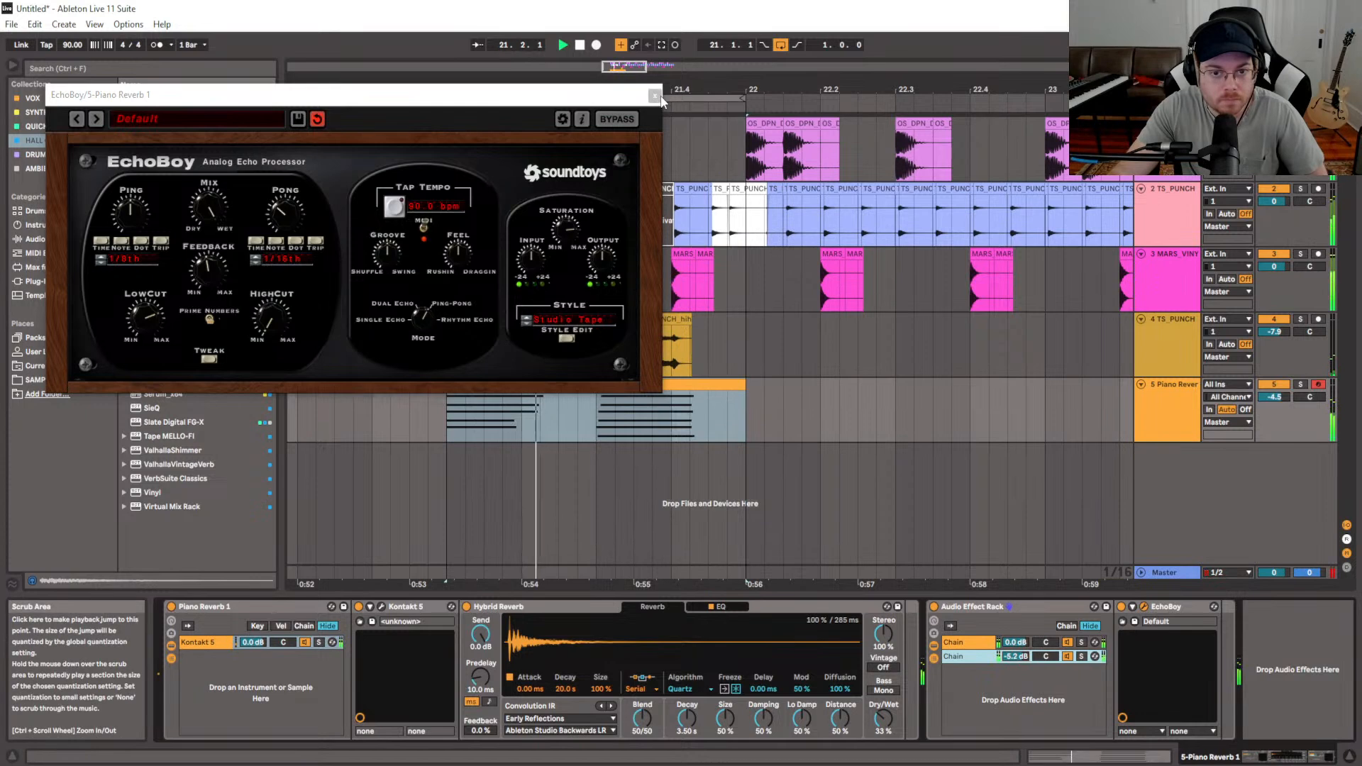
{"action": "left_click", "coordinate": [655, 96]}
Stop playback, then freeze and flatten the Piano Reverb track to audio
{"action": "left_click", "coordinate": [444, 428]}
{"action": "key", "text": "space"}
{"action": "right_click", "coordinate": [1181, 429]}
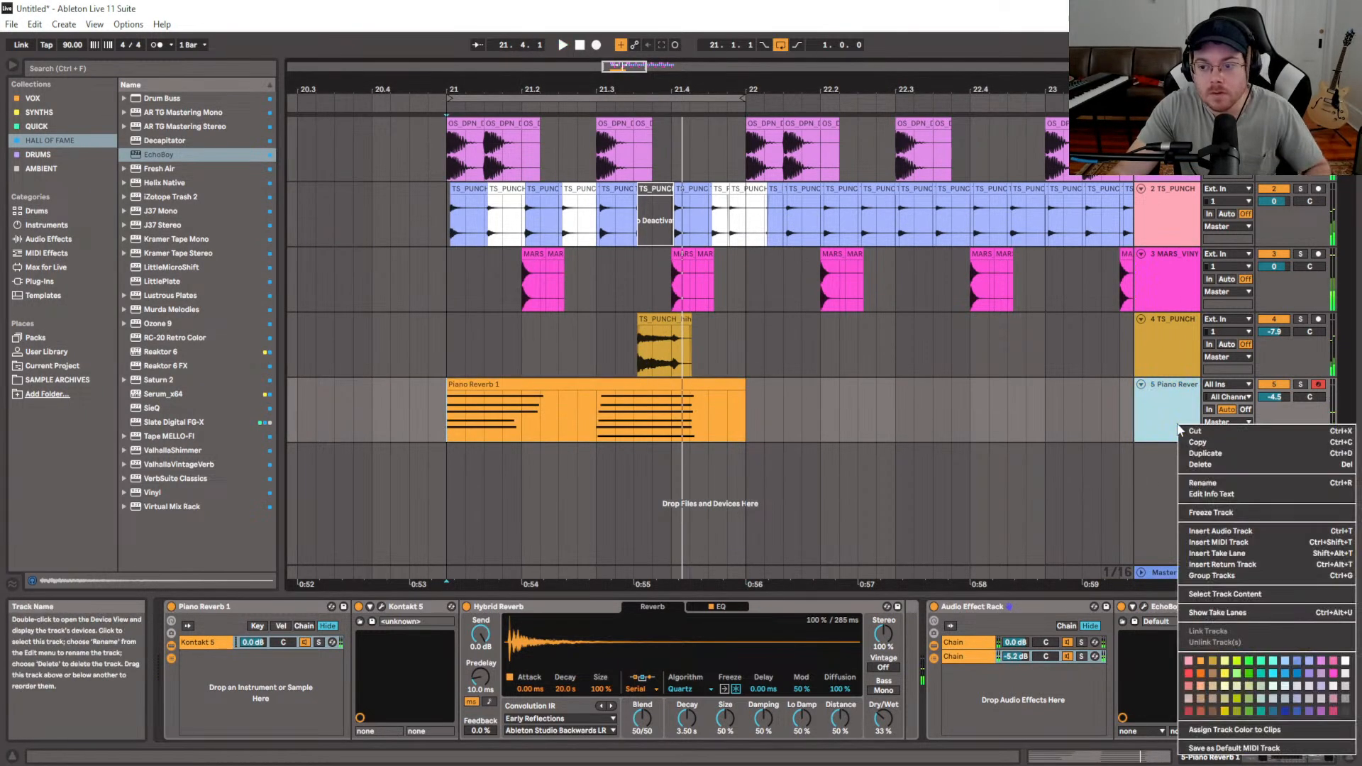
{"action": "left_click", "coordinate": [1211, 512]}
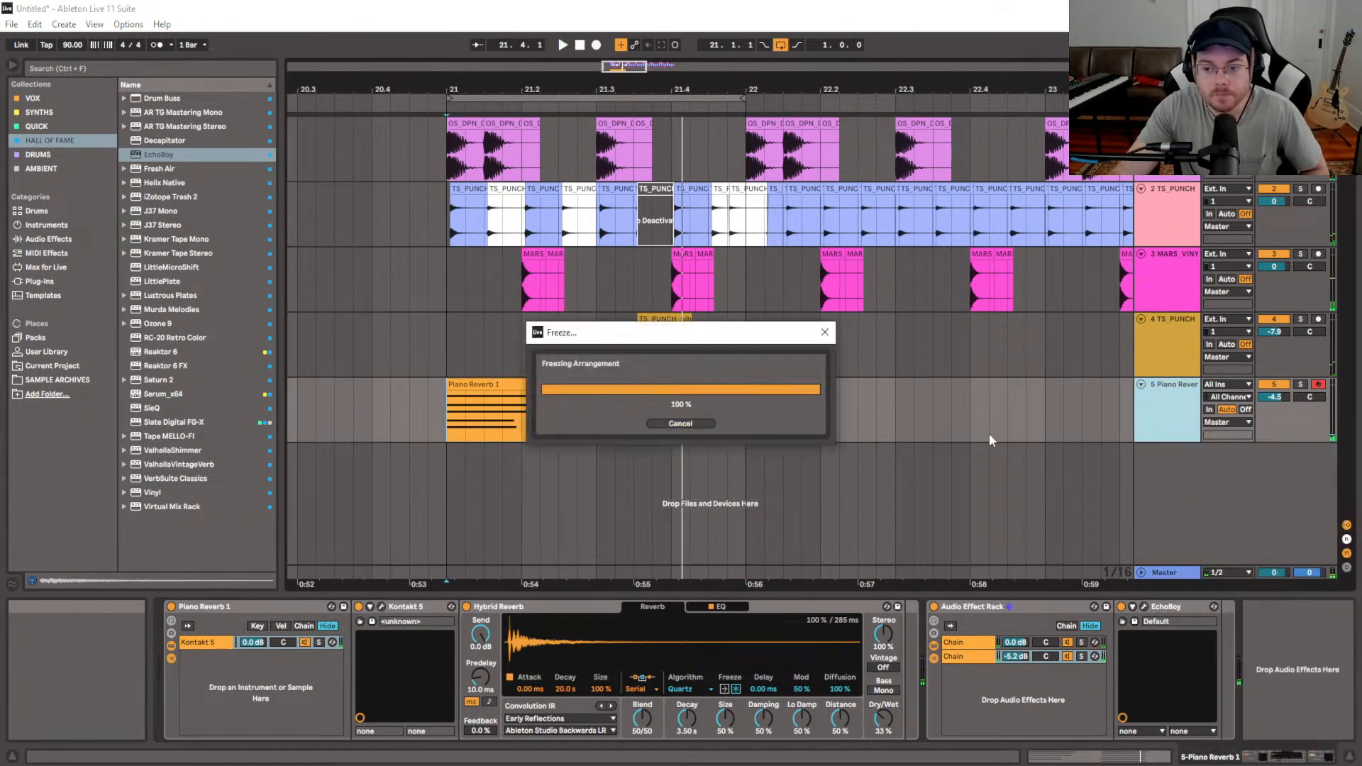
{"action": "right_click", "coordinate": [1161, 419]}
{"action": "key", "text": "Escape"}
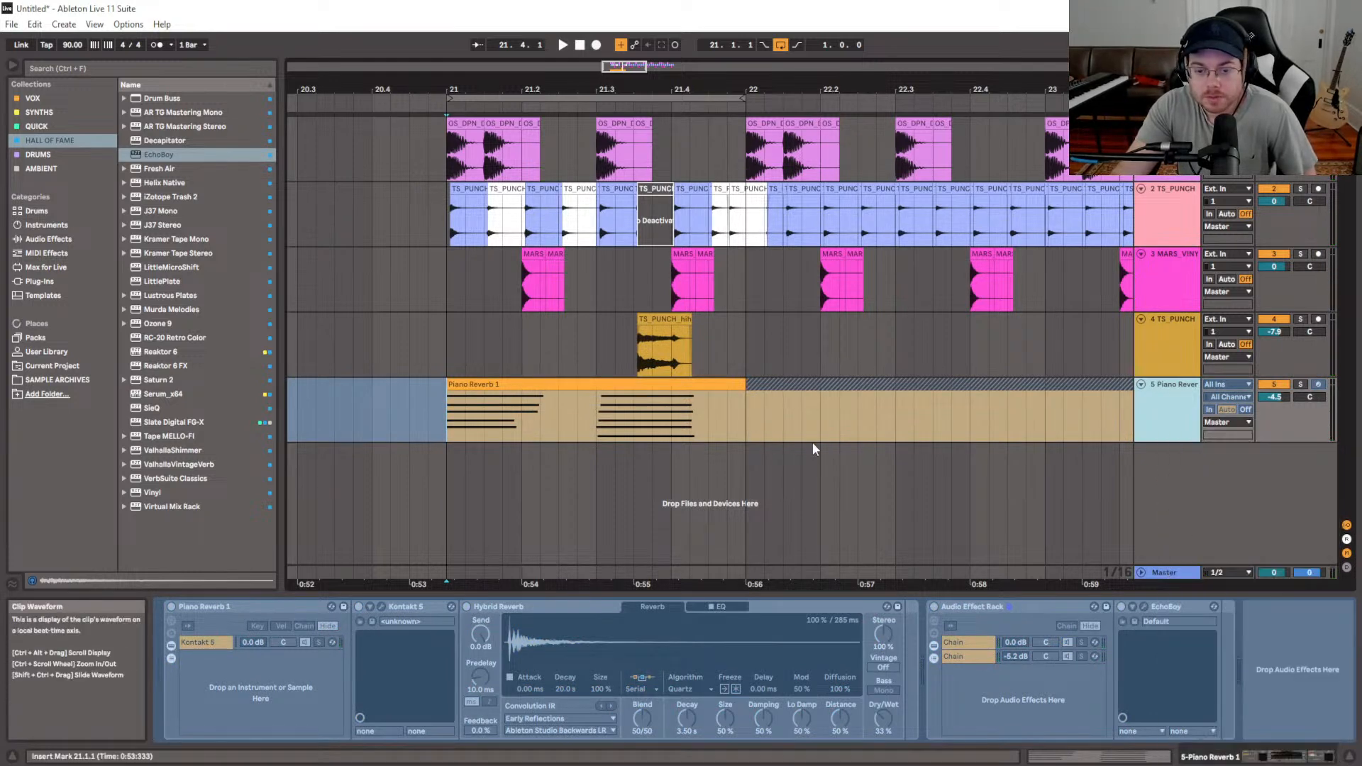
{"action": "right_click", "coordinate": [1194, 420]}
{"action": "key", "text": "Escape"}
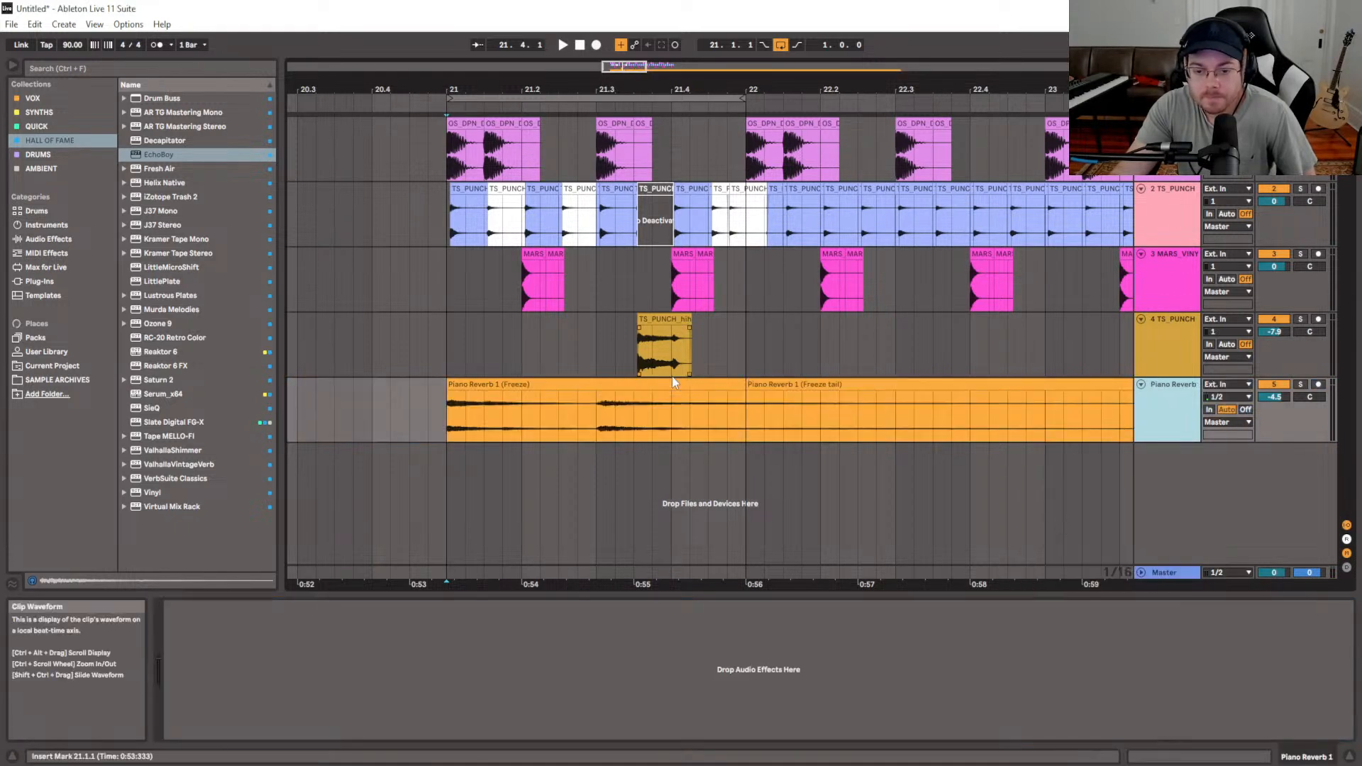
Listen to the loop with the flattened piano and search the plug-ins for "rc", clearing the search at the end
{"action": "key", "text": "space"}
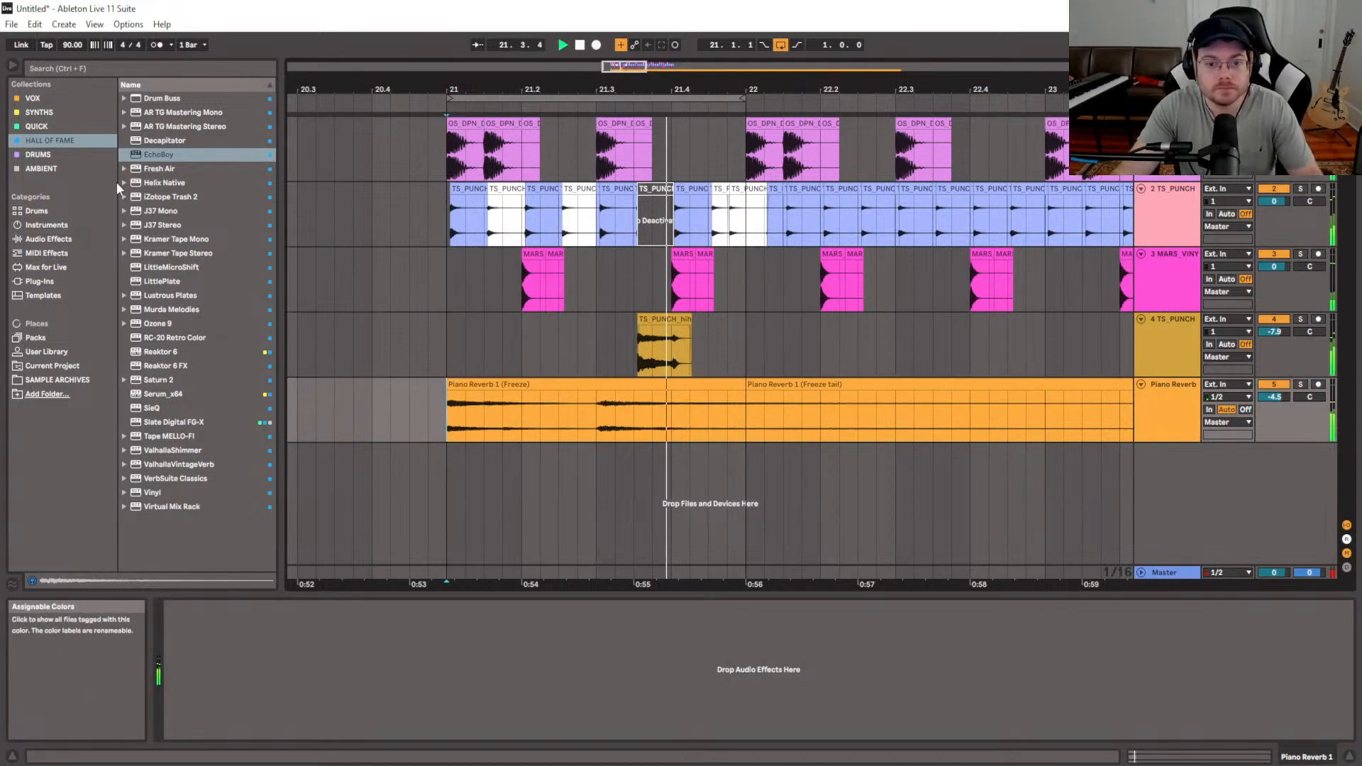
{"action": "left_click", "coordinate": [45, 128]}
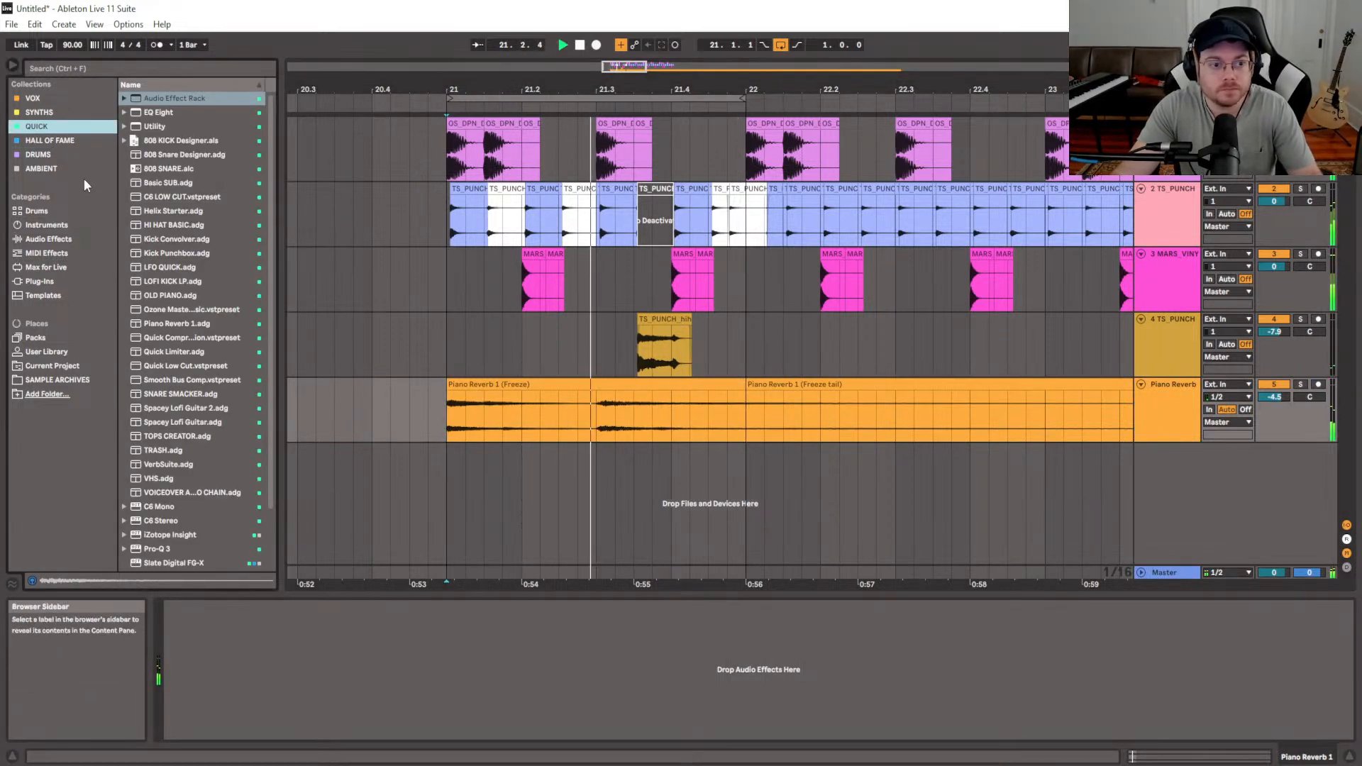
{"action": "left_click", "coordinate": [44, 281]}
{"action": "left_click", "coordinate": [124, 71]}
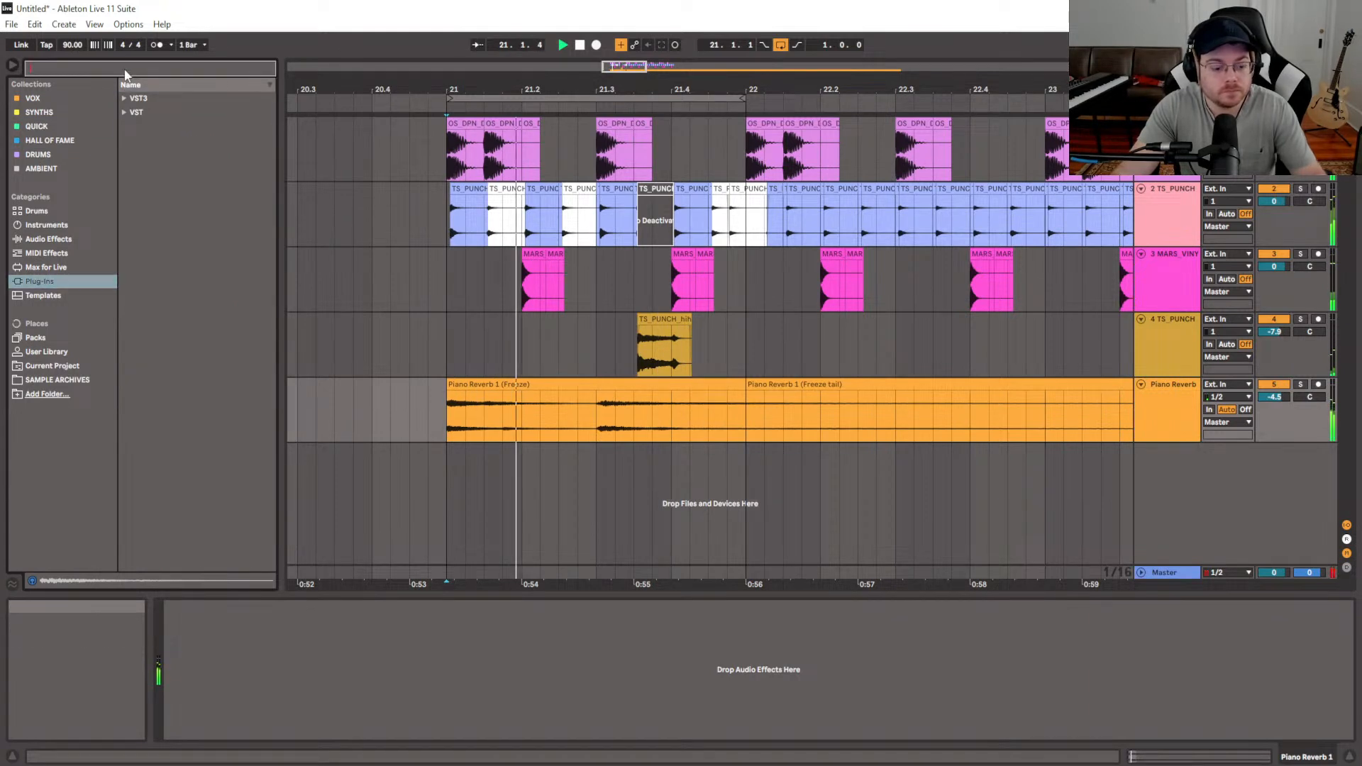
{"action": "type", "text": "rc"}
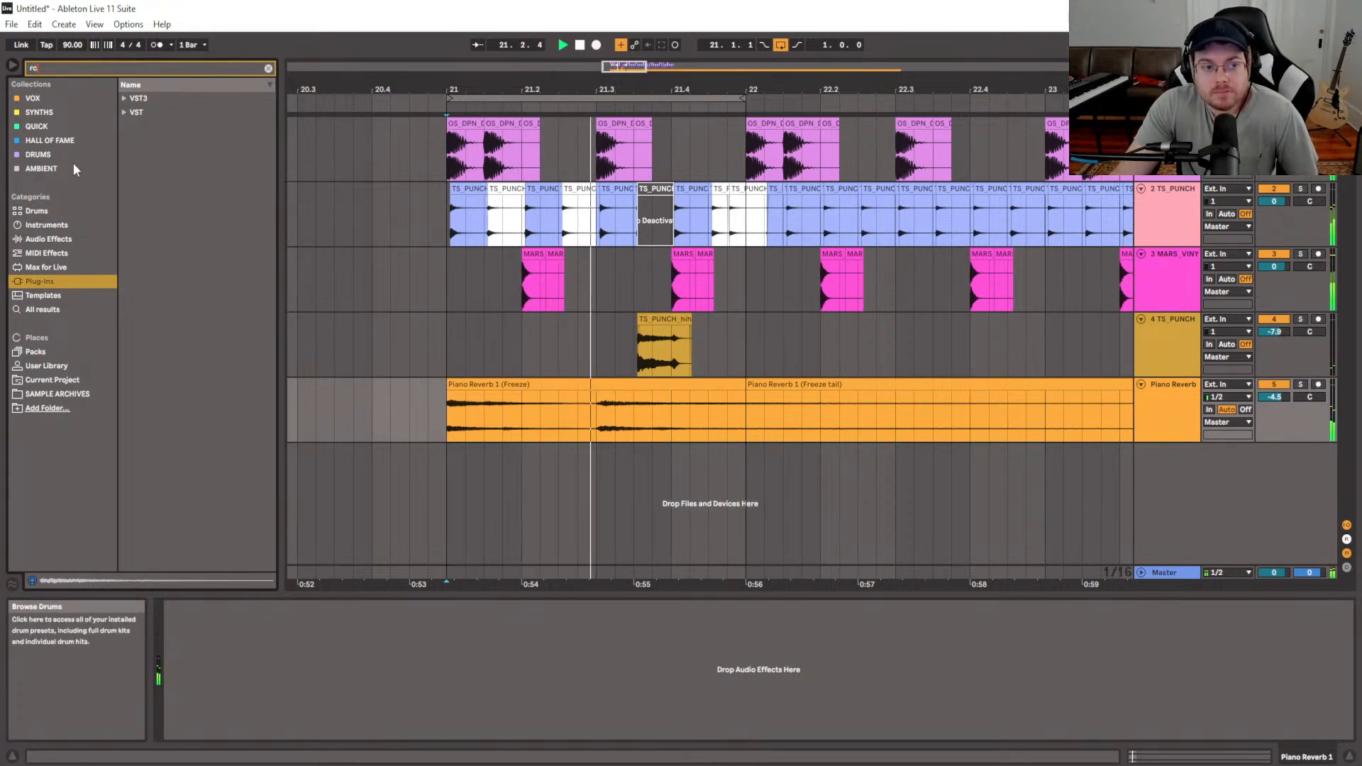
{"action": "left_click", "coordinate": [268, 69]}
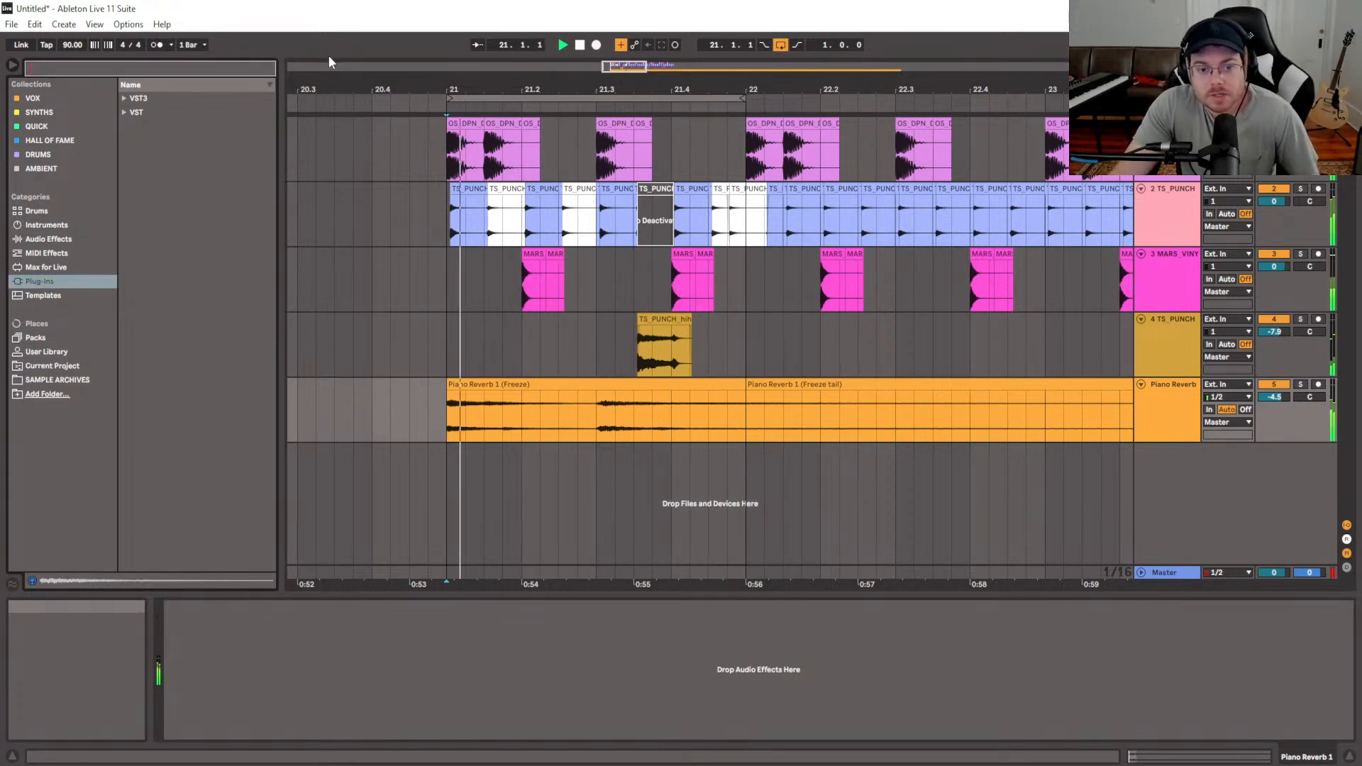
{"action": "left_click", "coordinate": [446, 347]}
{"action": "key", "text": "space"}
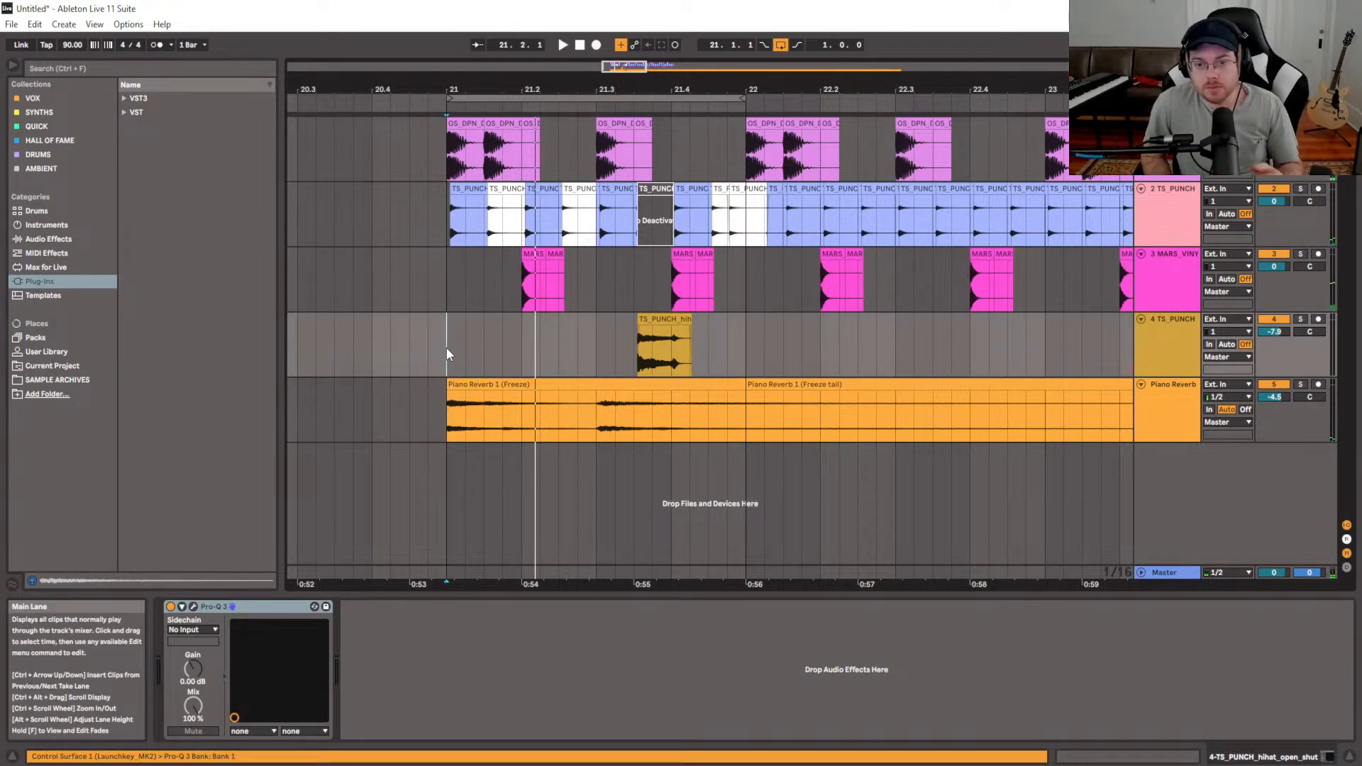
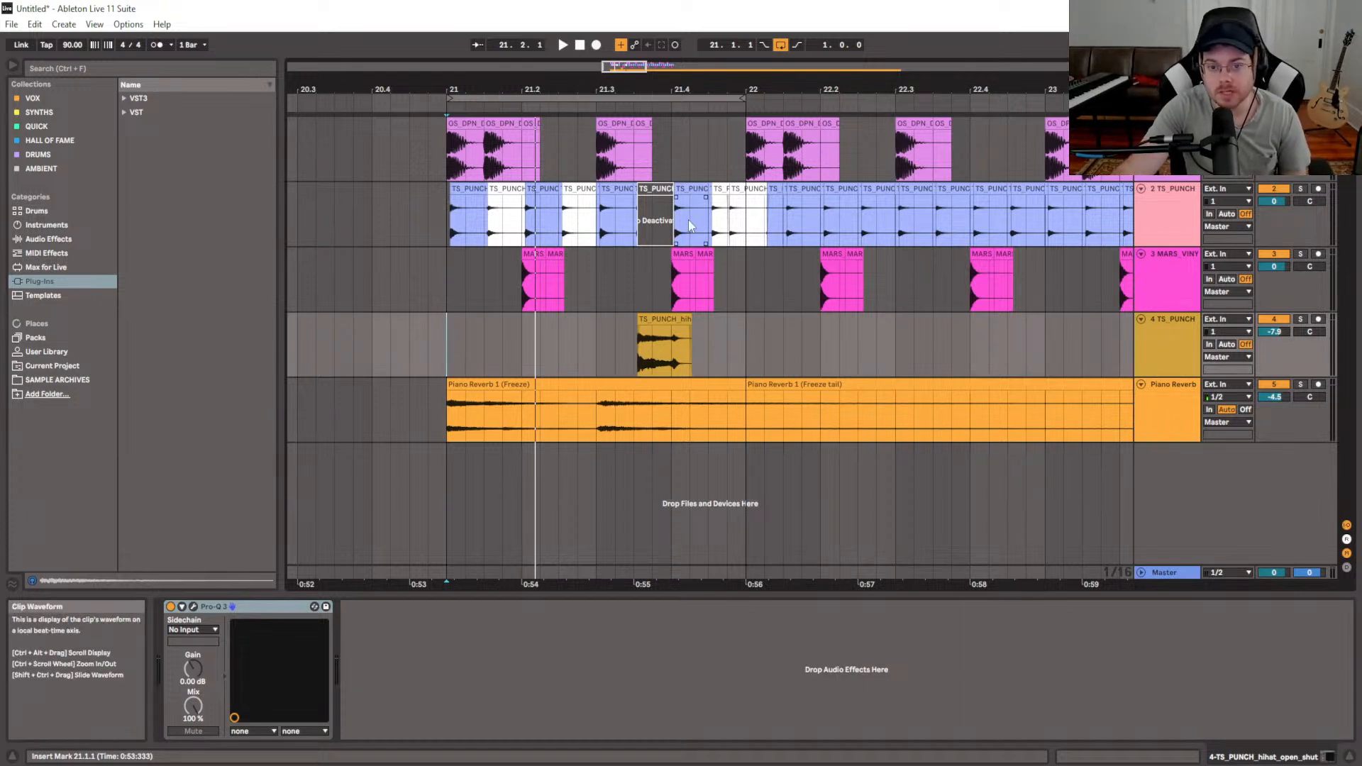
{"action": "left_click_drag", "start_coordinate": [711, 228], "coordinate": [745, 231]}
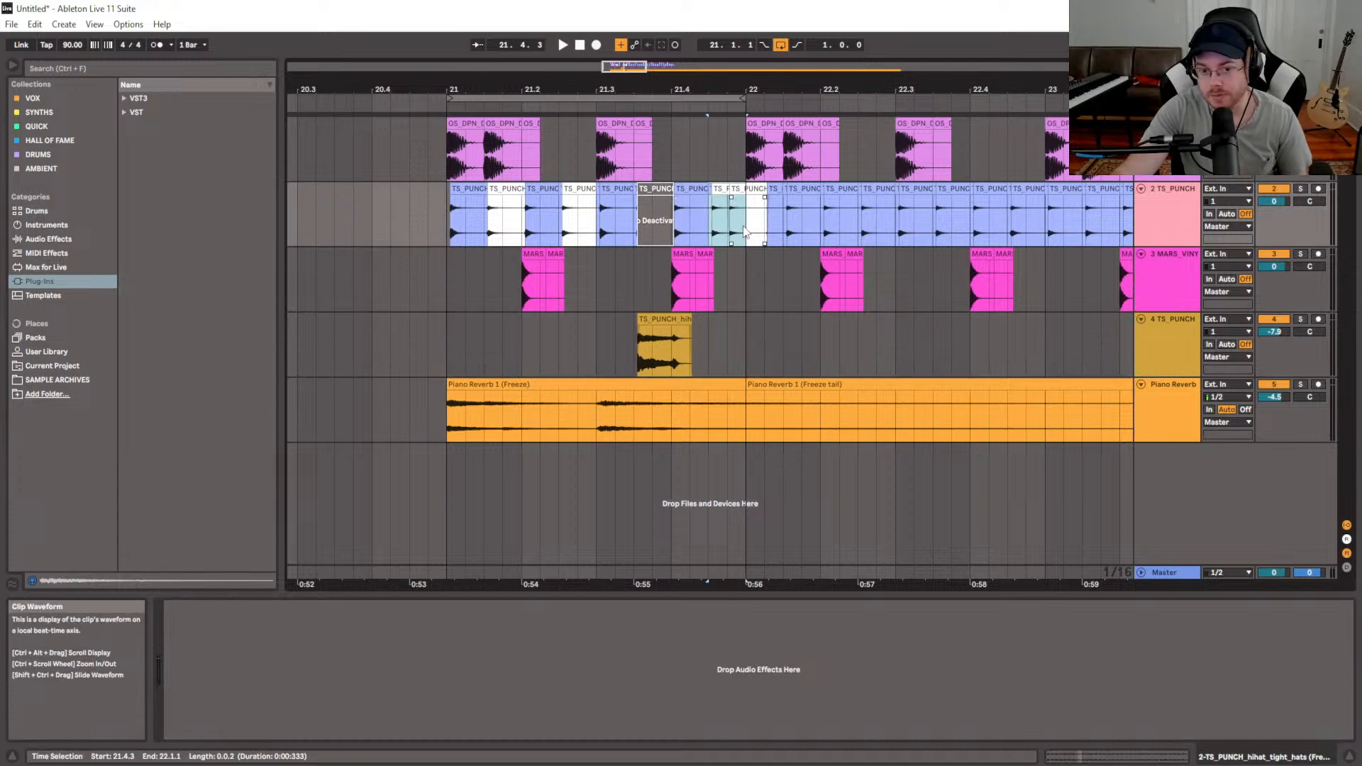
{"action": "left_click", "coordinate": [745, 231]}
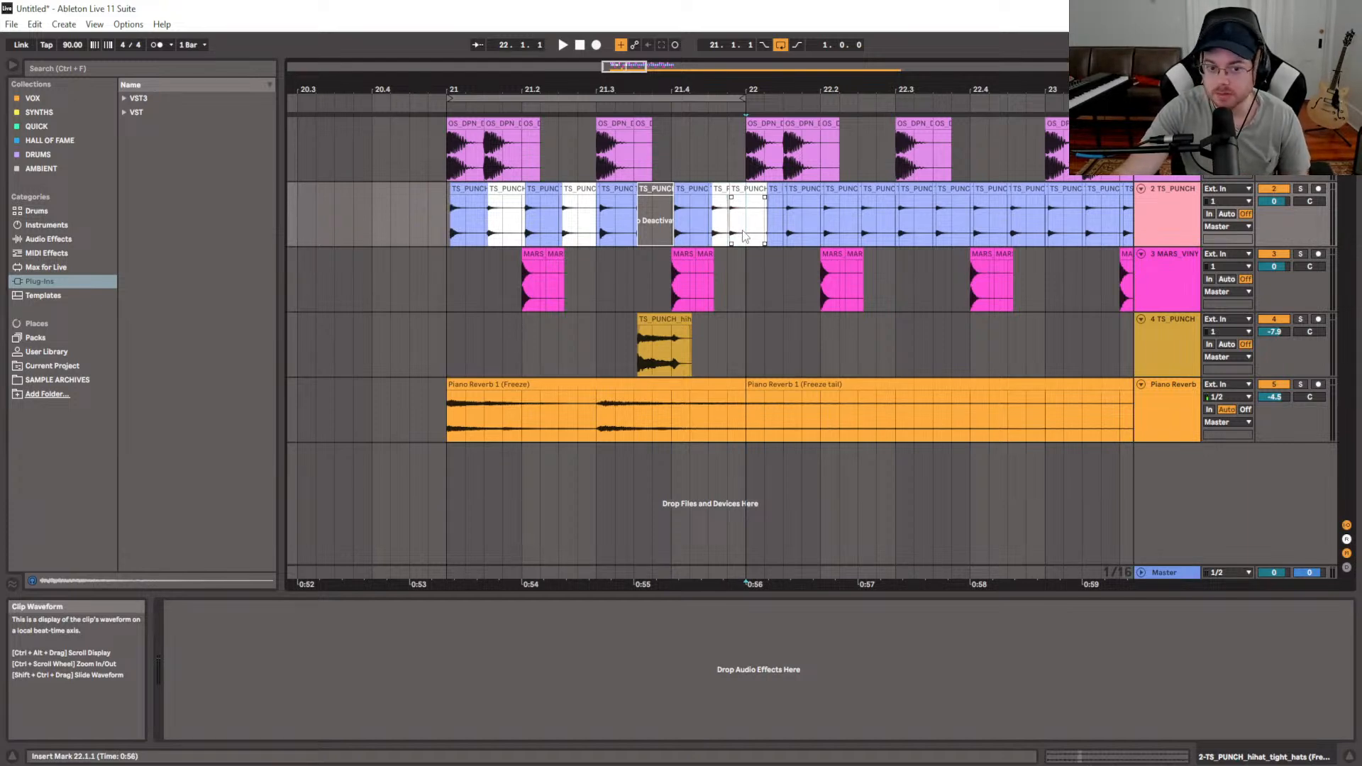
{"action": "left_click", "coordinate": [446, 296]}
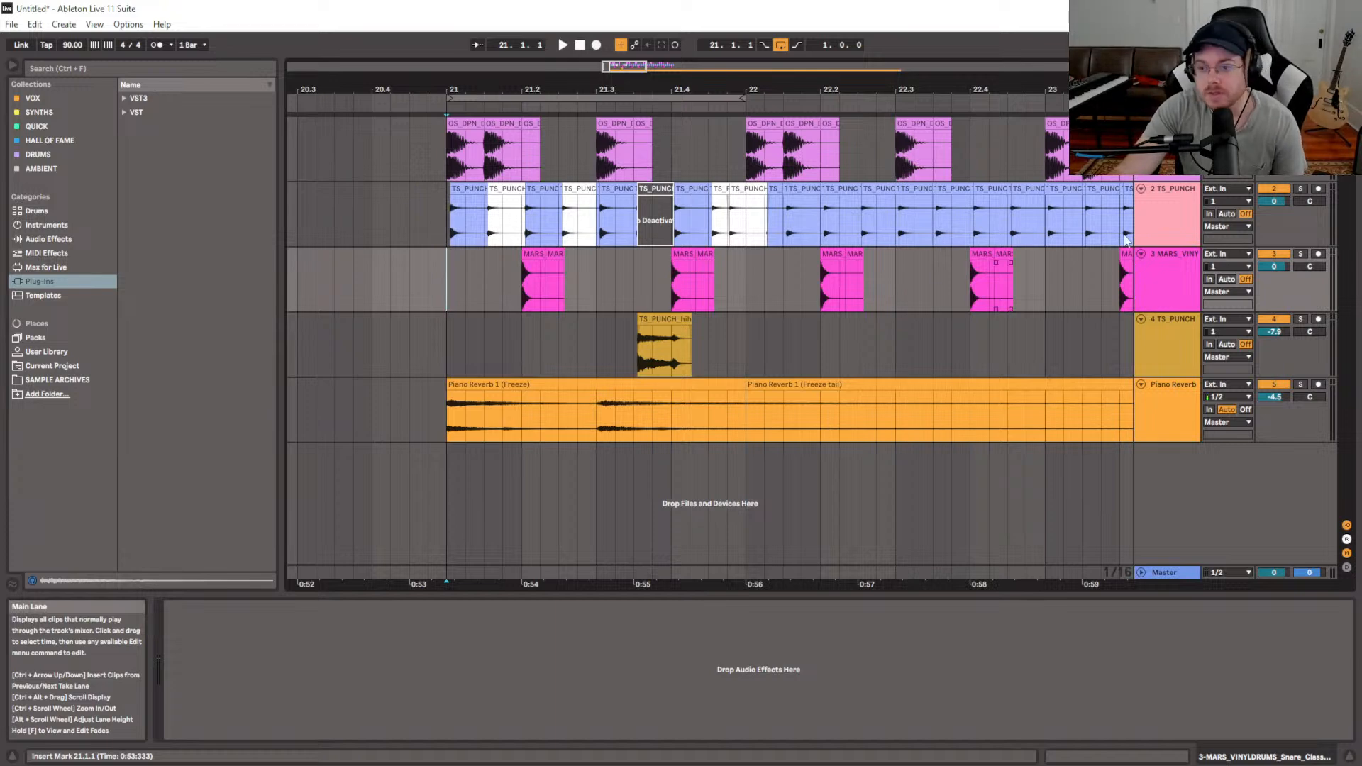
Add an Audio Effect Rack to the TS_PUNCH hi-hat track and load EchoBoy from the Hall of Fame collection on a second chain
{"action": "left_click", "coordinate": [1152, 238]}
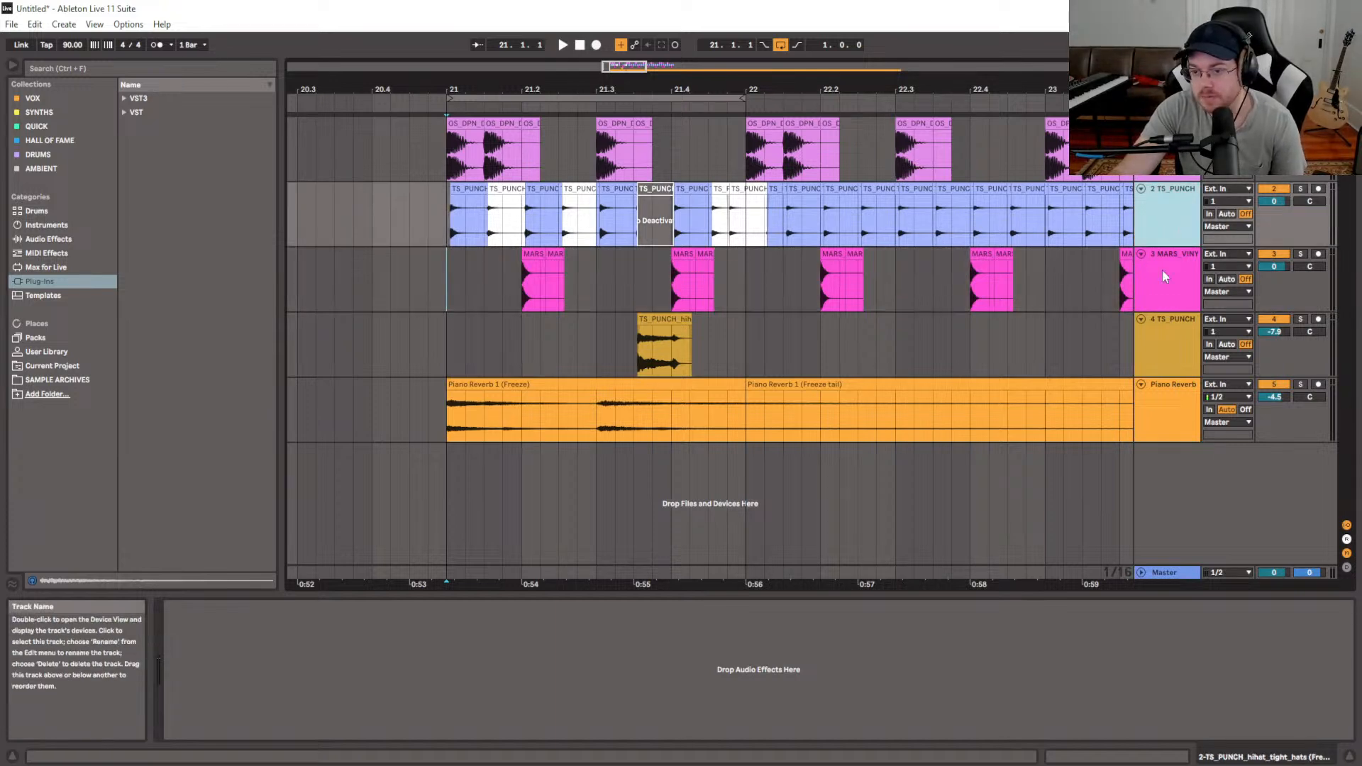
{"action": "left_click", "coordinate": [62, 141]}
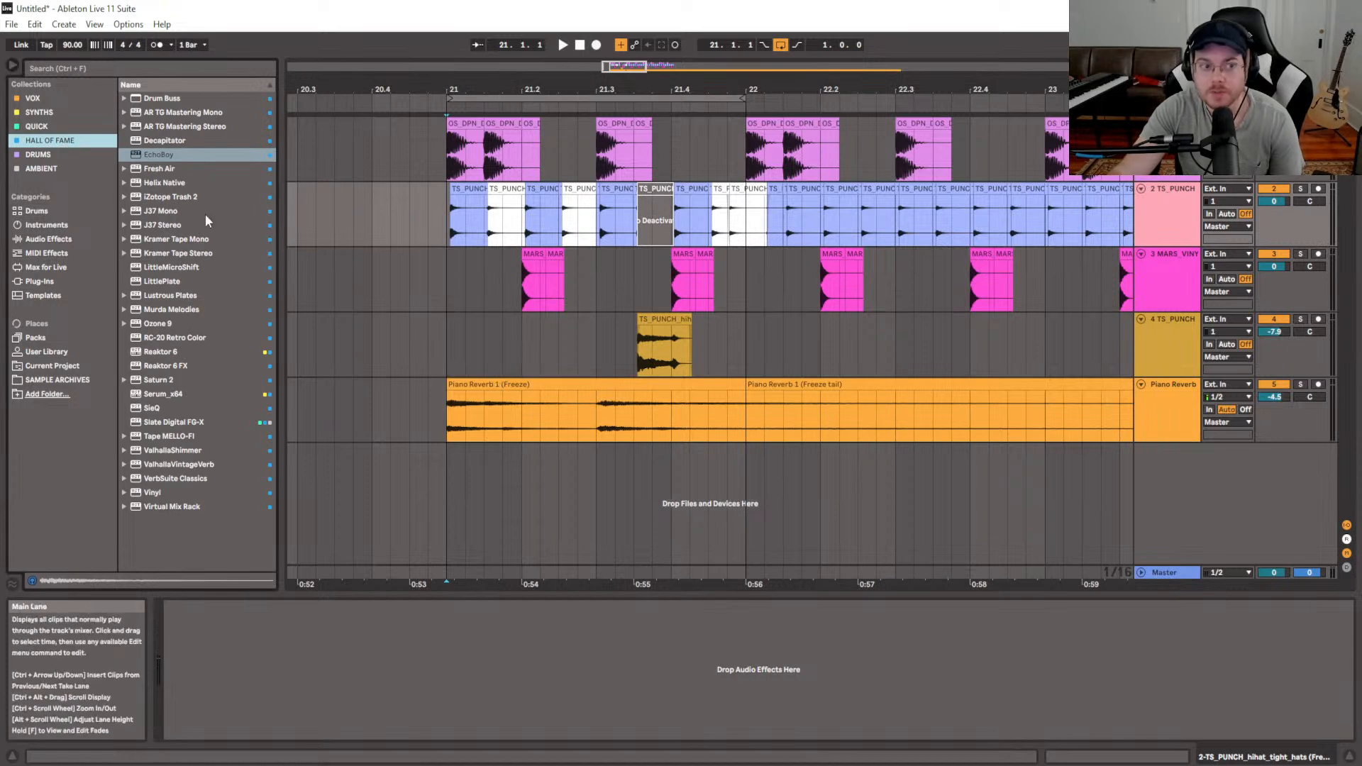
{"action": "left_click", "coordinate": [53, 126]}
{"action": "left_click_drag", "start_coordinate": [174, 97], "coordinate": [551, 329]}
{"action": "left_click", "coordinate": [171, 654]}
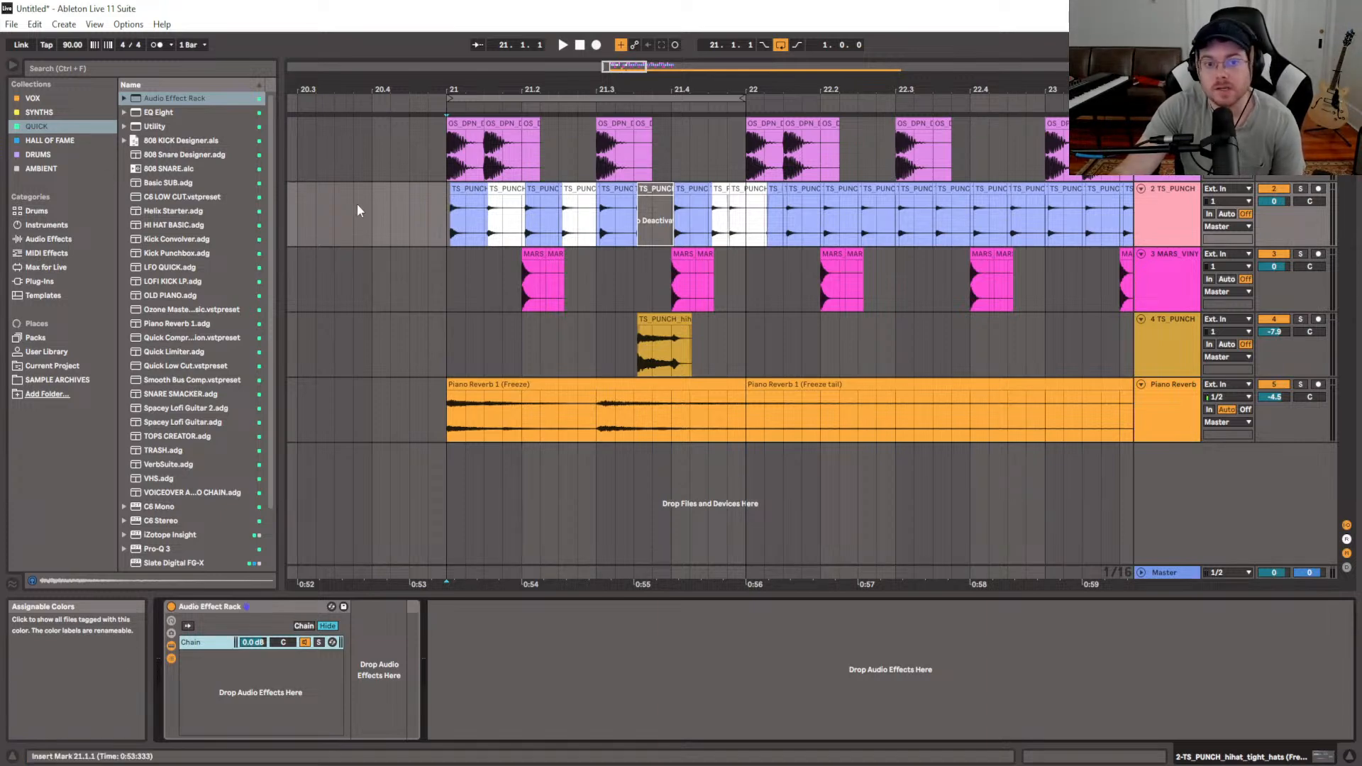
{"action": "left_click_drag", "start_coordinate": [453, 225], "coordinate": [747, 234]}
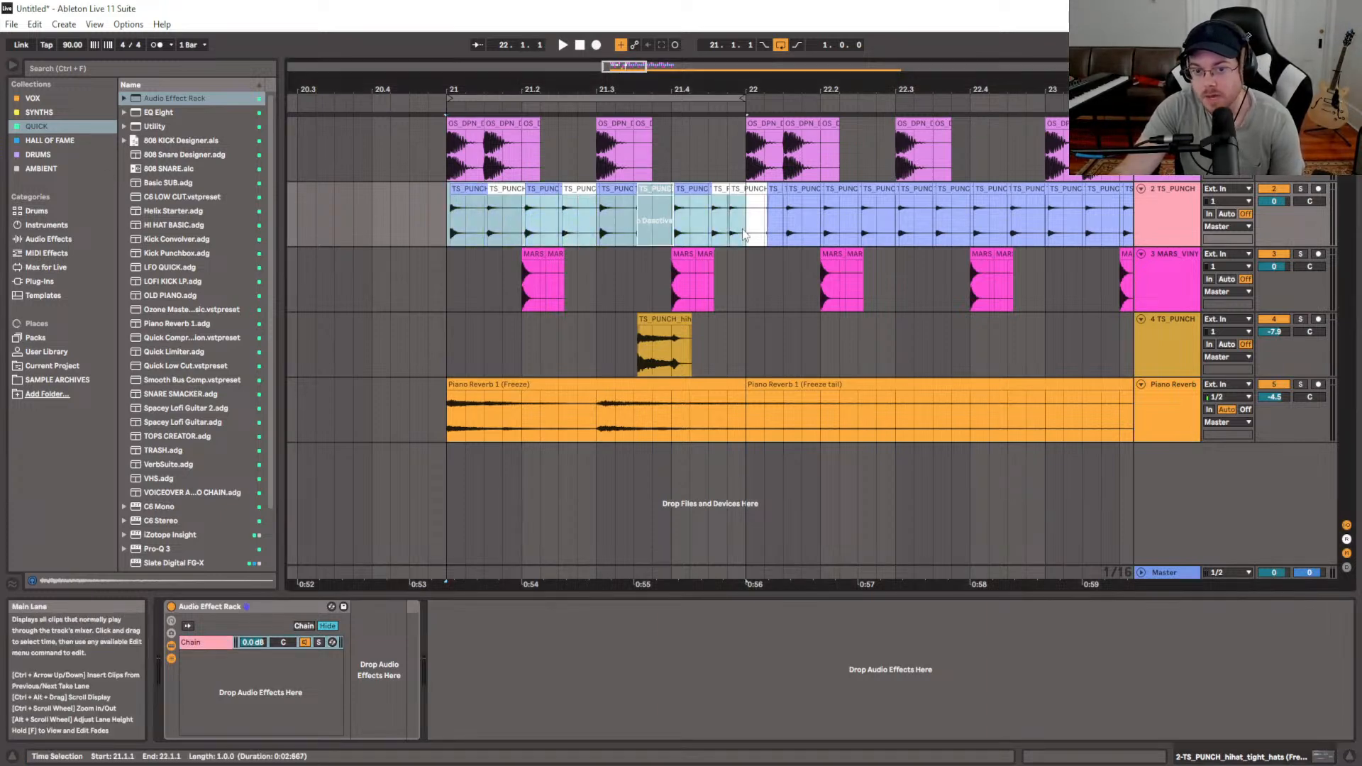
{"action": "left_click", "coordinate": [49, 142]}
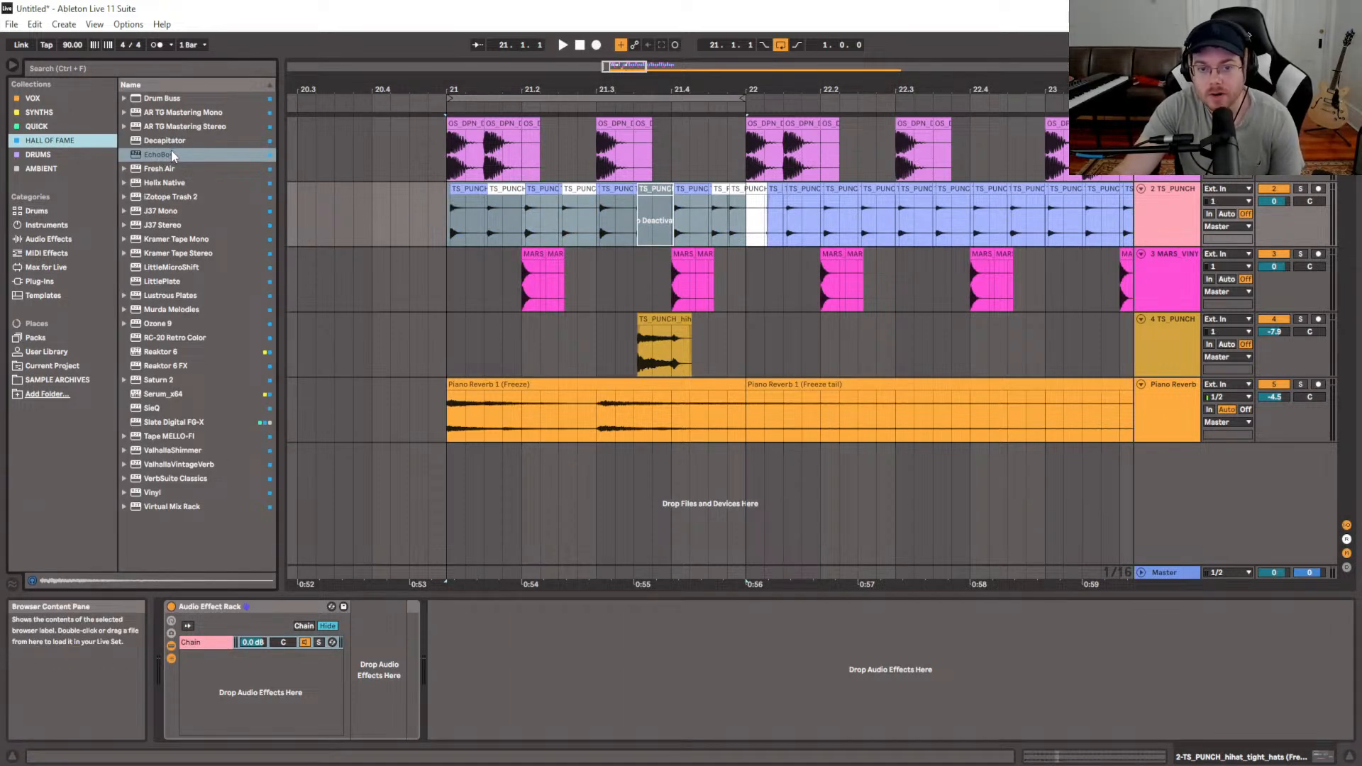
{"action": "left_click_drag", "start_coordinate": [172, 152], "coordinate": [257, 671]}
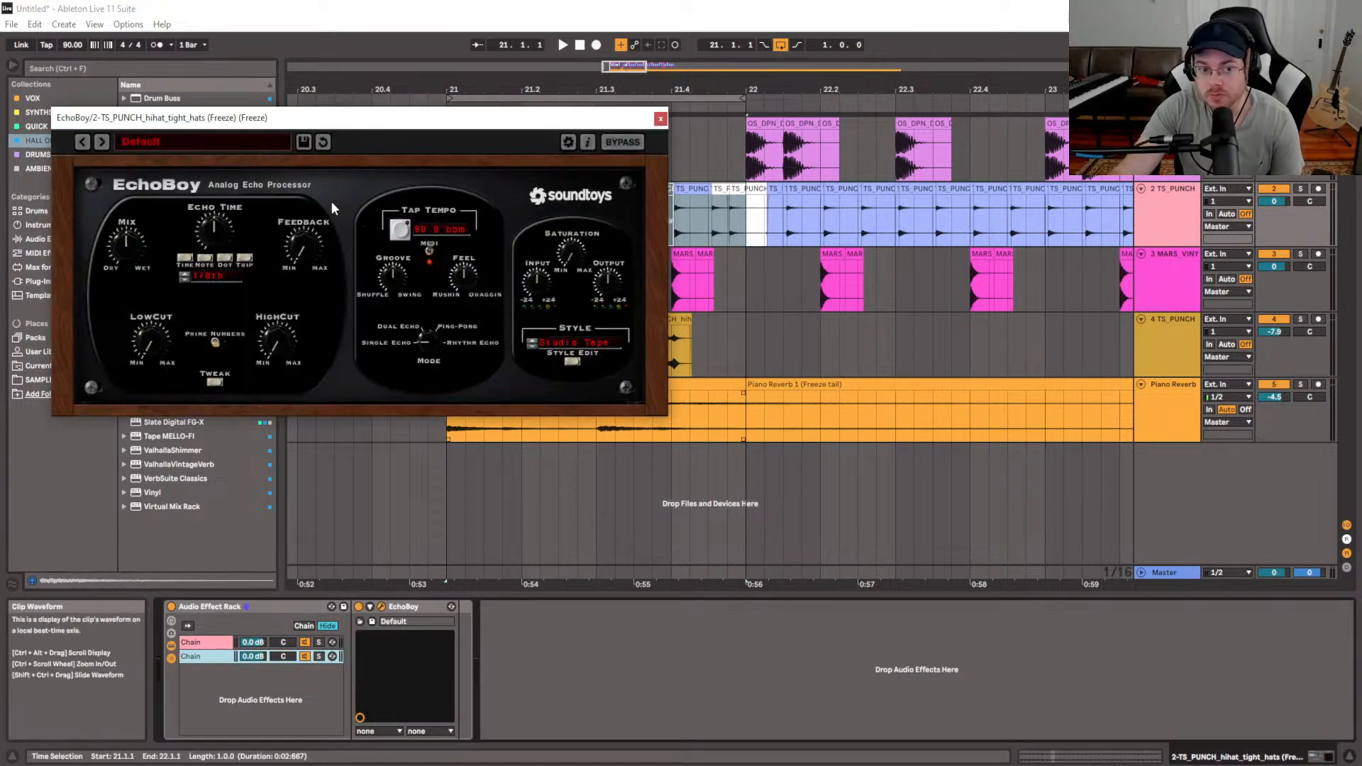
Set EchoBoy to Dual Echo with 1/8 and 1/4 triplet times and a fully wet mix, and rename its chain Delay
{"action": "left_click", "coordinate": [398, 330]}
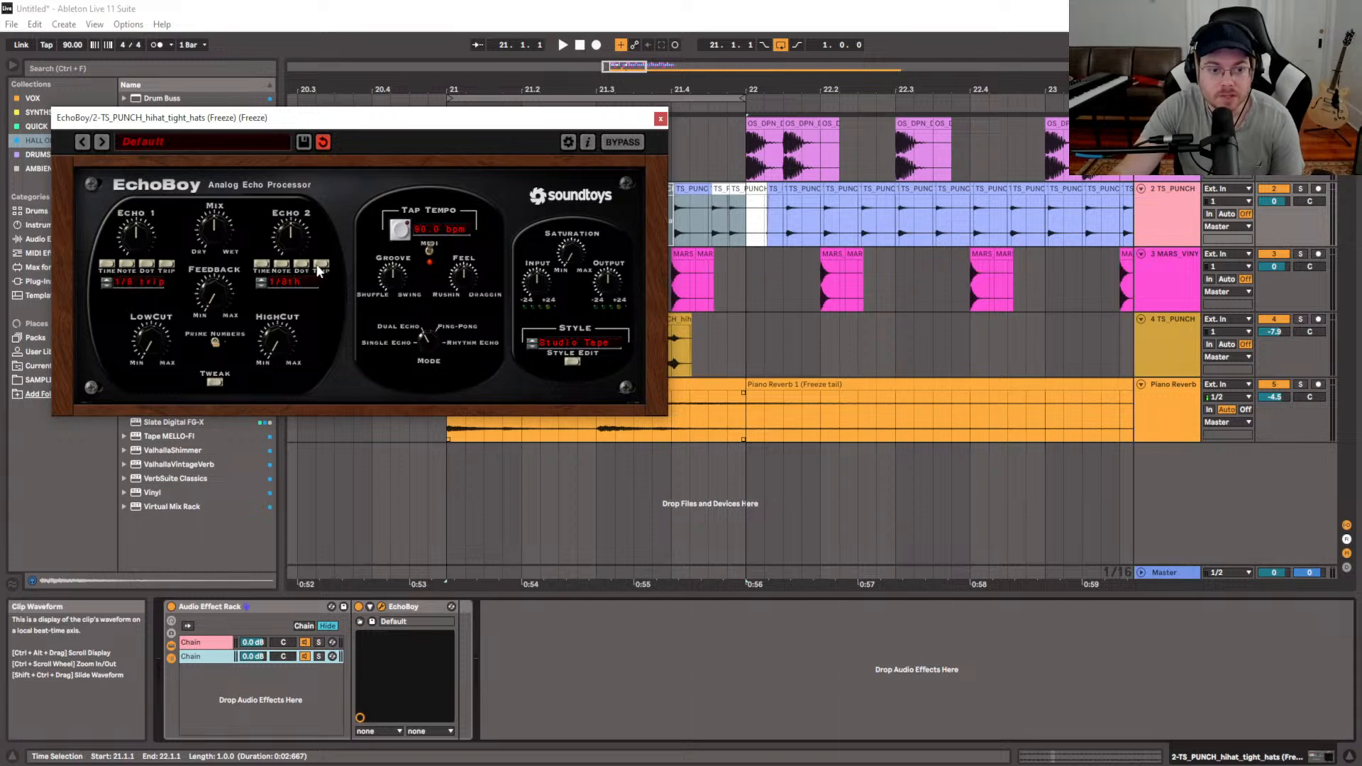
{"action": "left_click", "coordinate": [261, 284]}
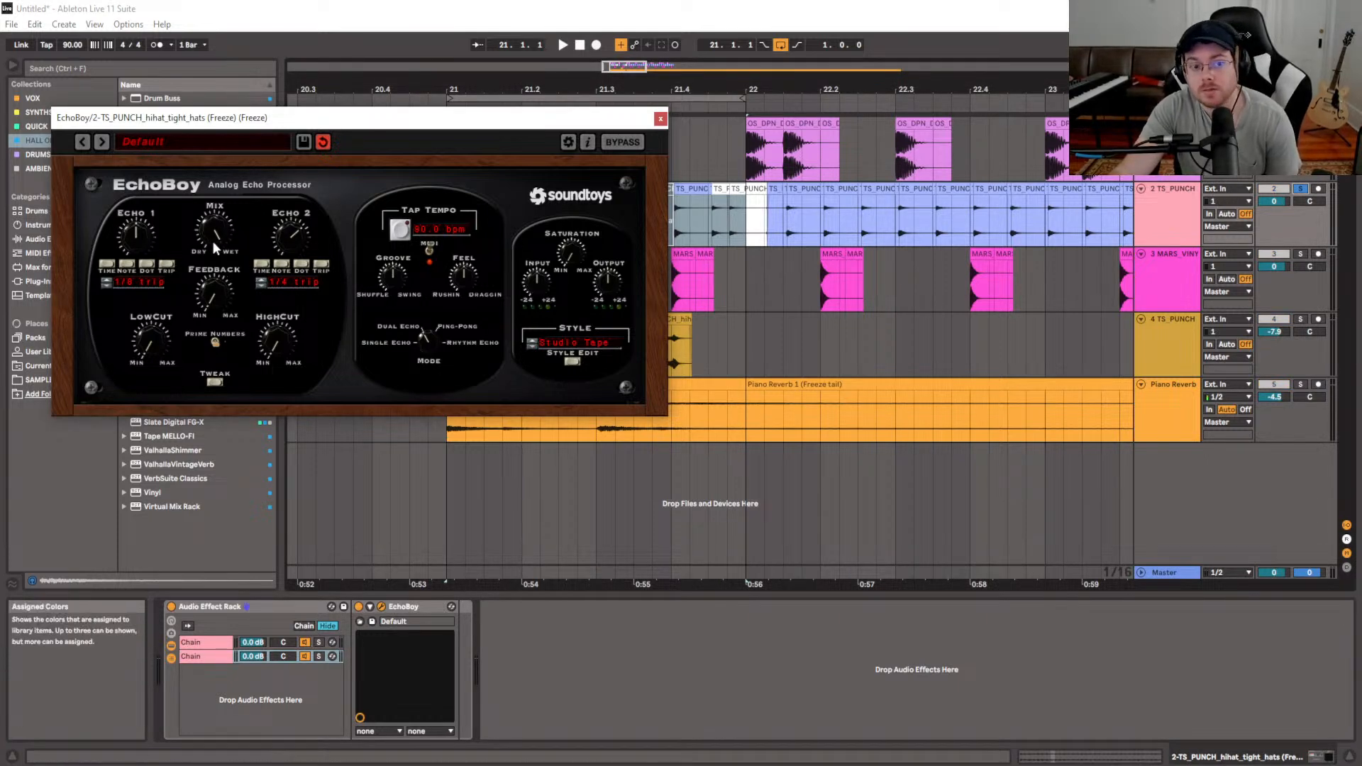
{"action": "left_click", "coordinate": [207, 656]}
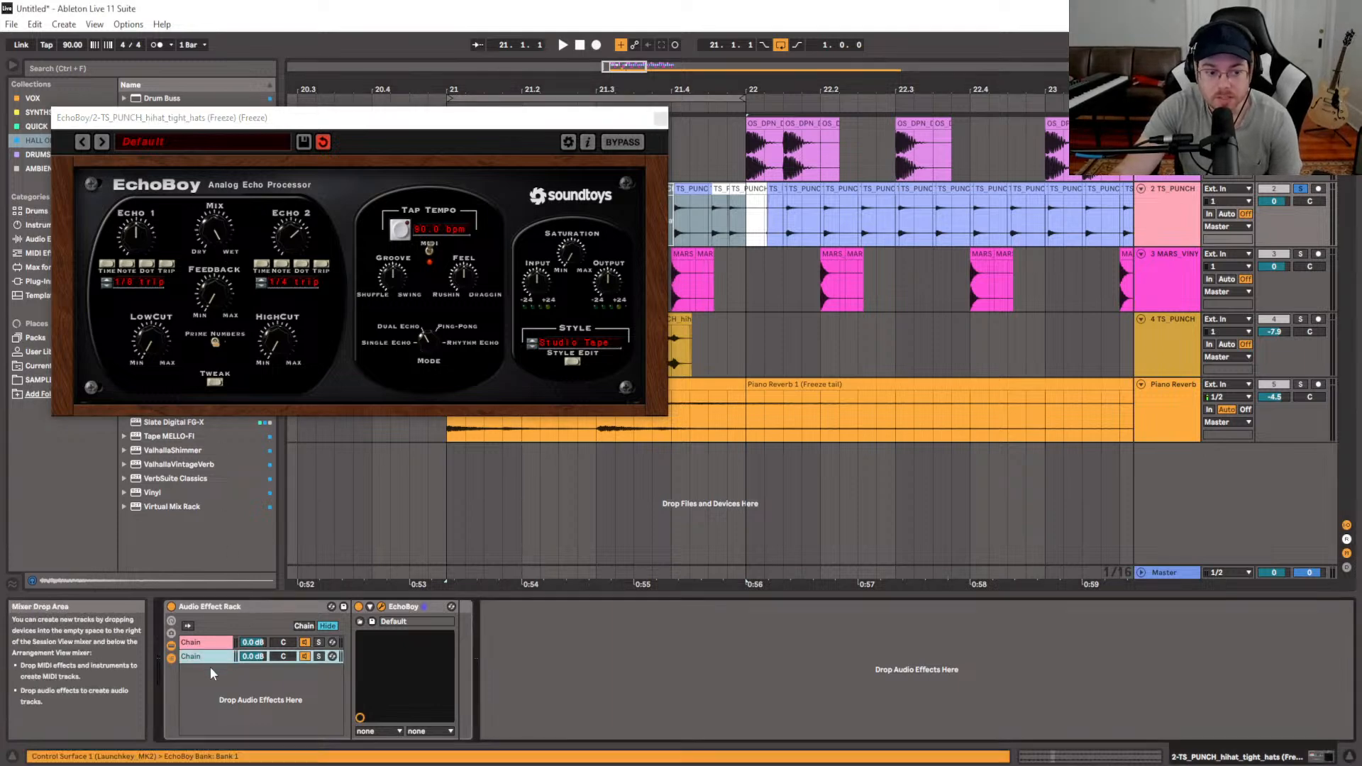
{"action": "type", "text": "E"}
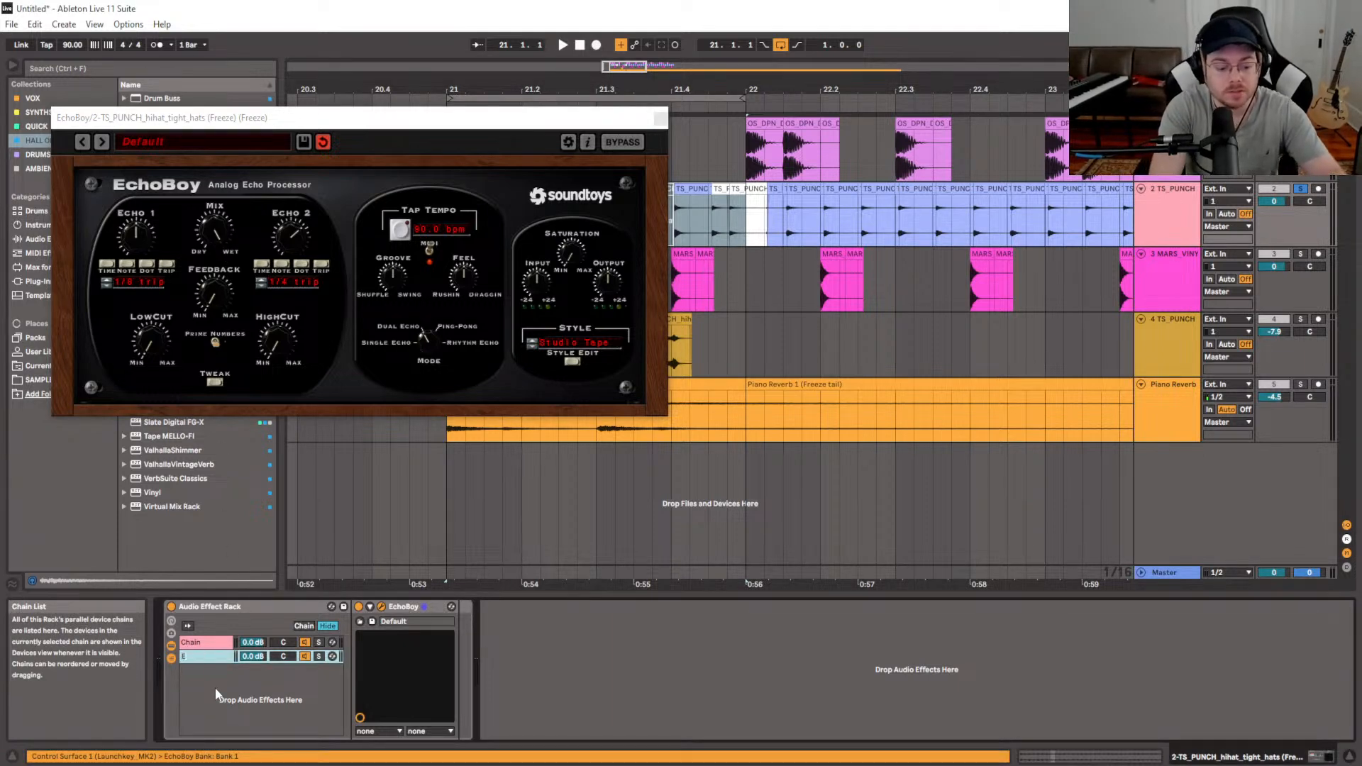
{"action": "type", "text": "c"}
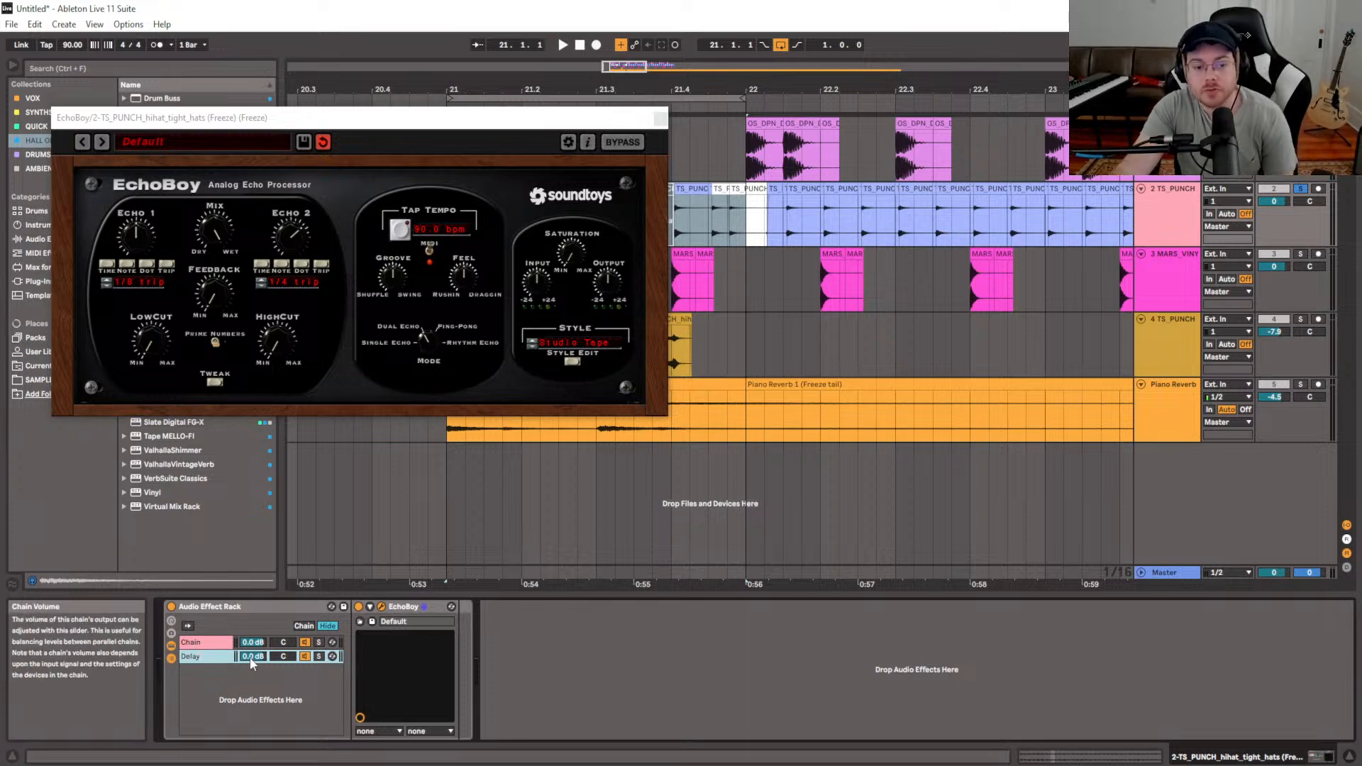
Audition the soloed hi-hats while adjusting EchoBoy's low cut and high cut and raising its feedback
{"action": "key", "text": "space"}
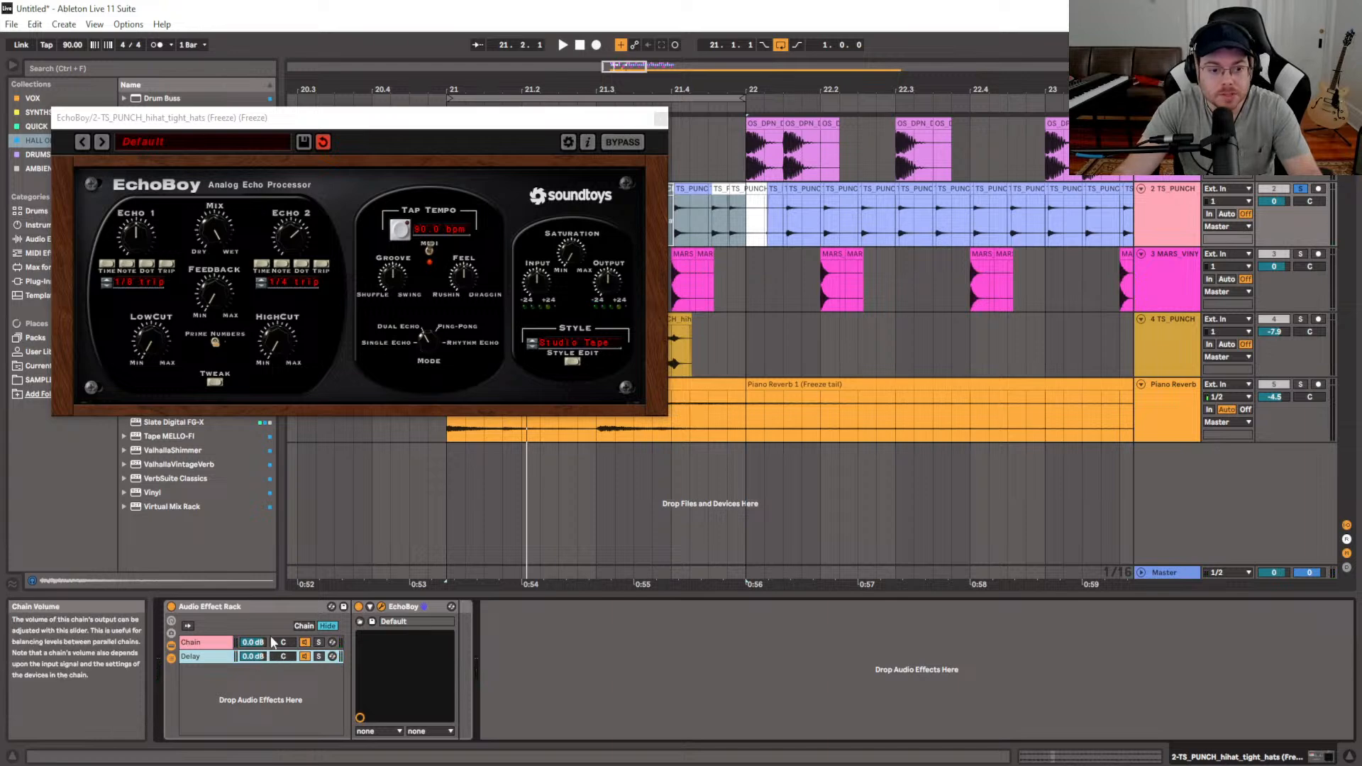
{"action": "left_click_drag", "start_coordinate": [273, 339], "coordinate": [296, 275]}
{"action": "key", "text": "space"}
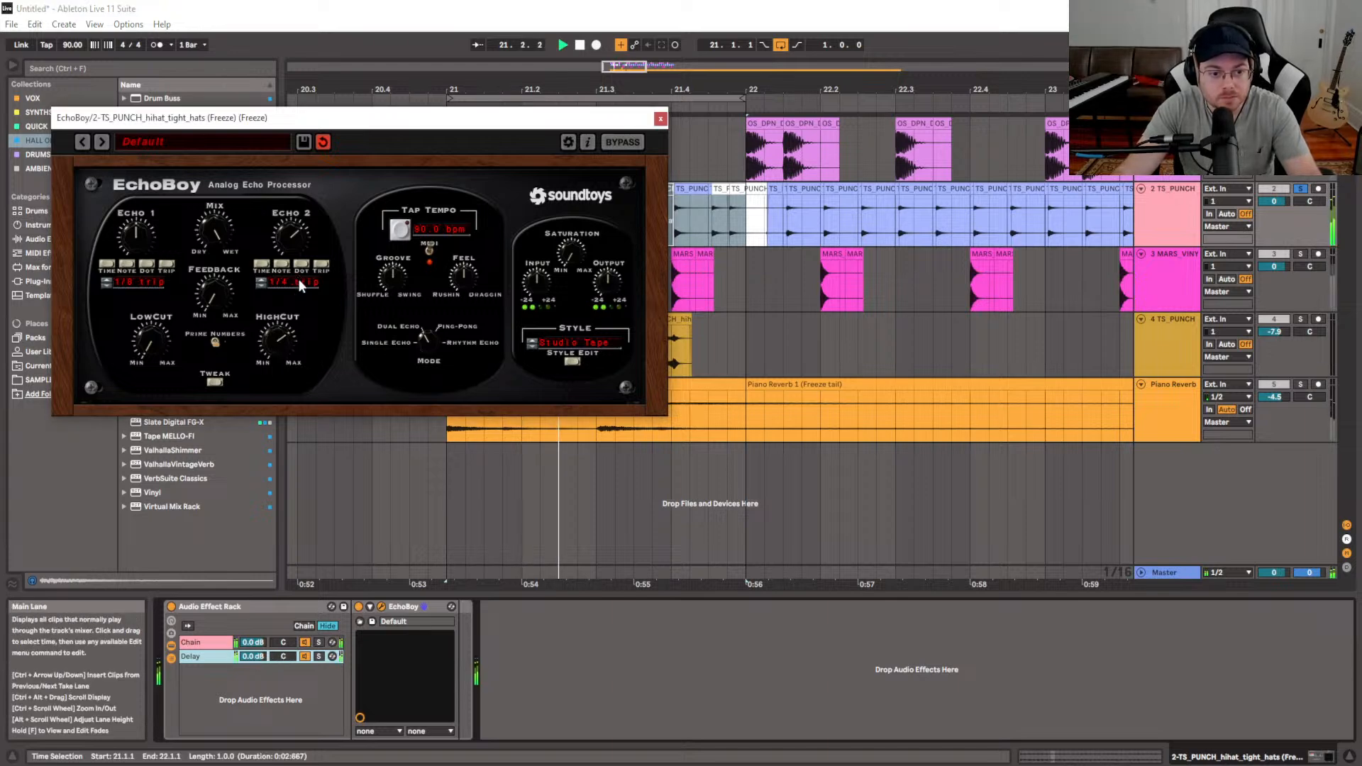
{"action": "key", "text": "space"}
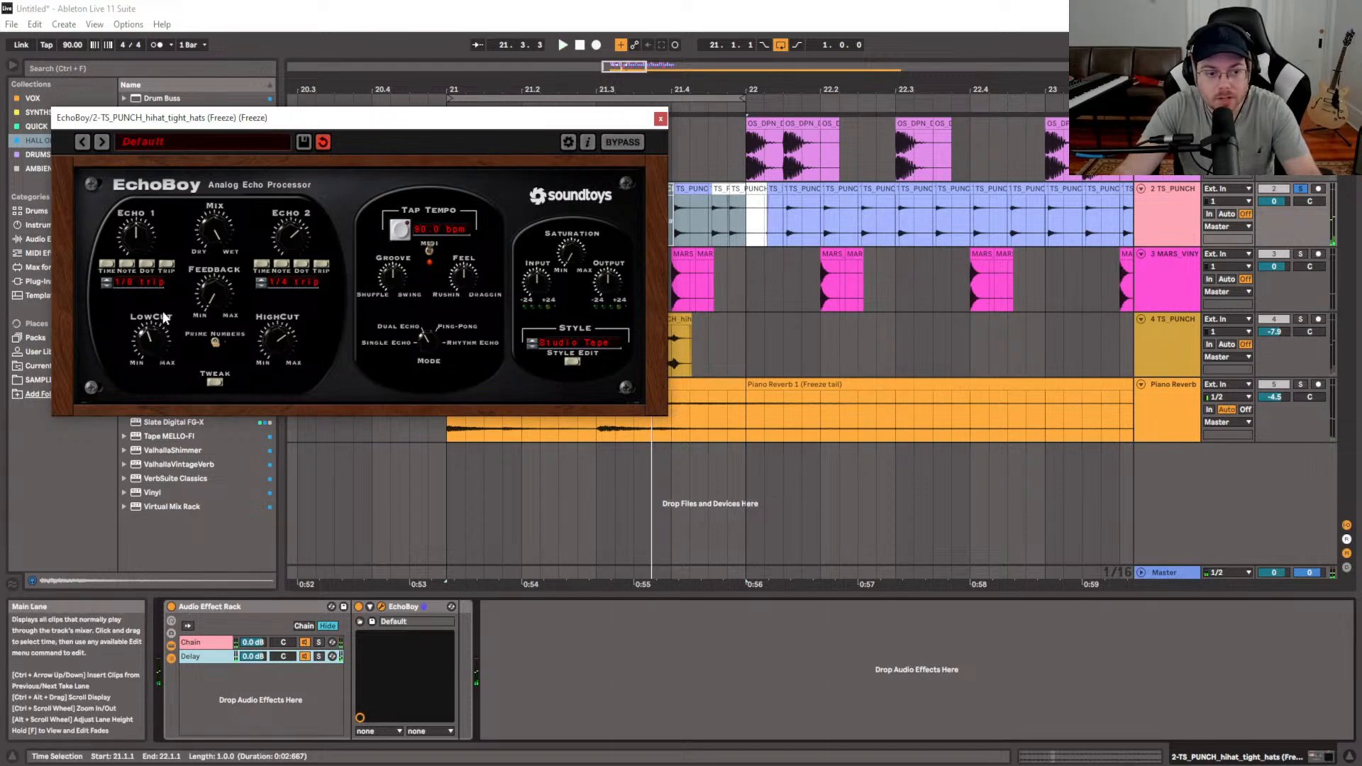
{"action": "key", "text": "space"}
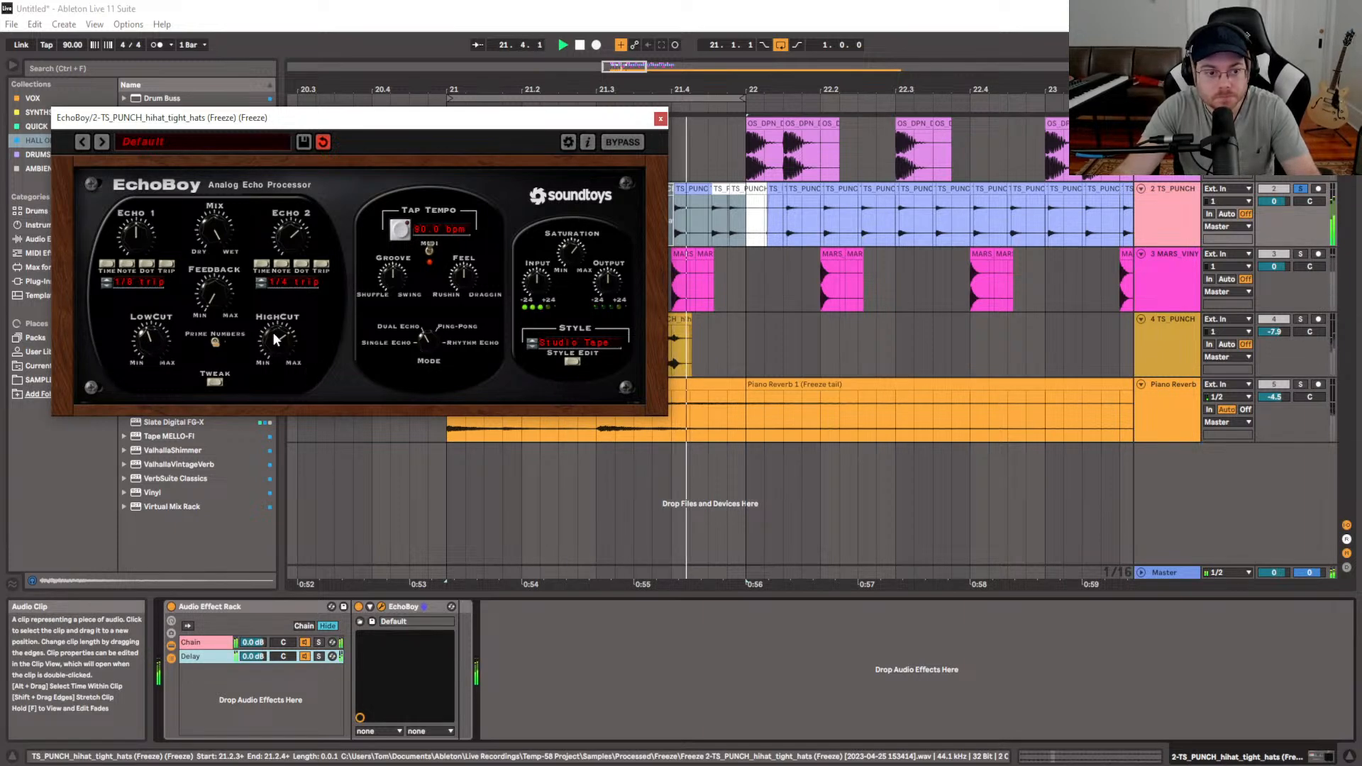
{"action": "left_click_drag", "start_coordinate": [219, 304], "coordinate": [223, 276]}
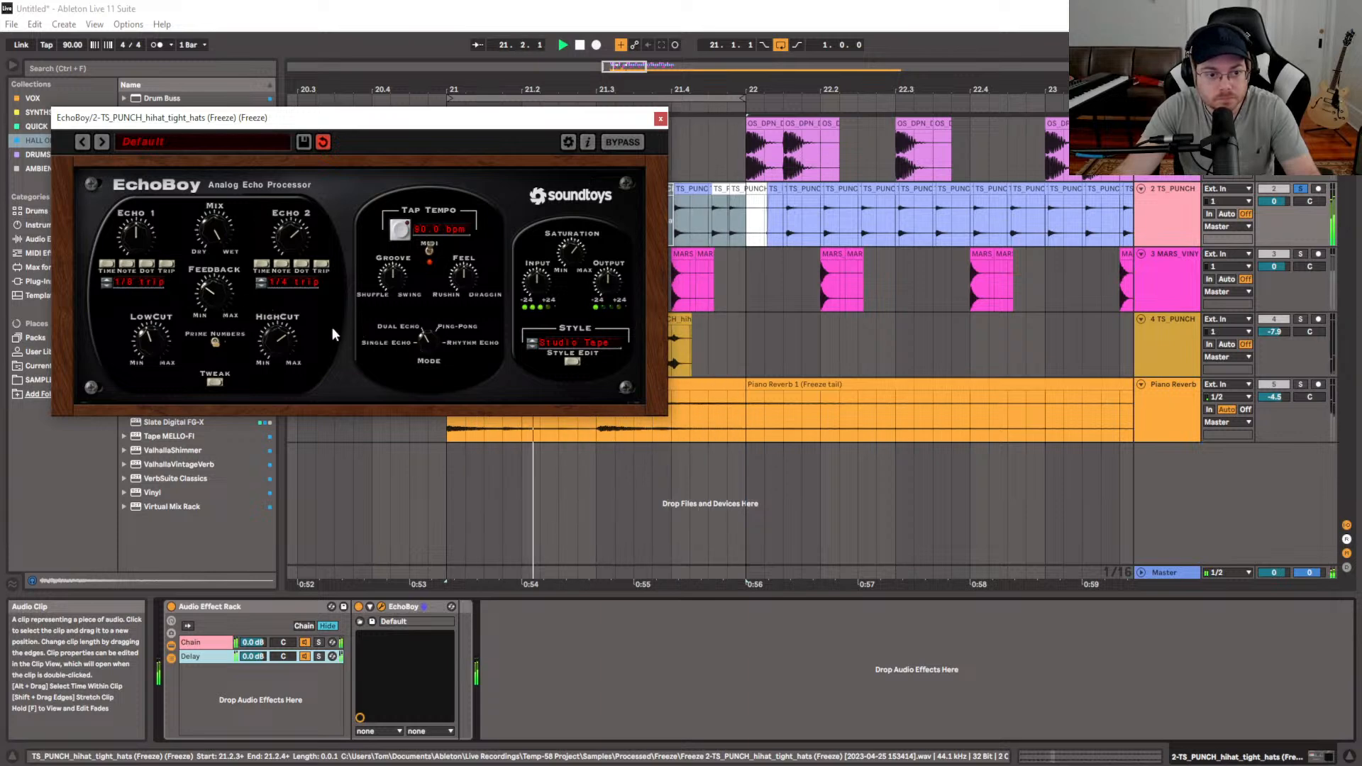
Set EchoBoy's Echo 1 time to 1/2 triplet and lower the Delay chain to -14.6 dB during playback
{"action": "left_click", "coordinate": [106, 281]}
{"action": "key", "text": "space"}
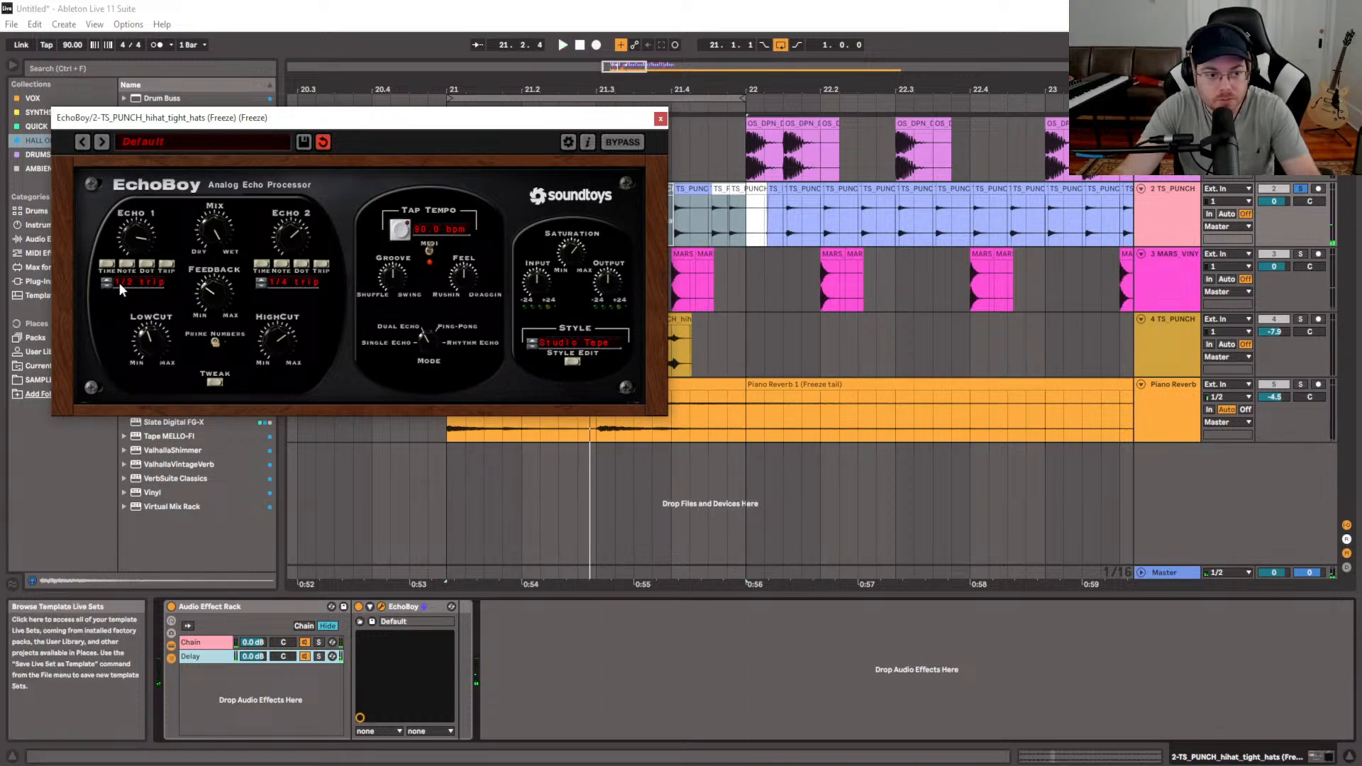
{"action": "key", "text": "space"}
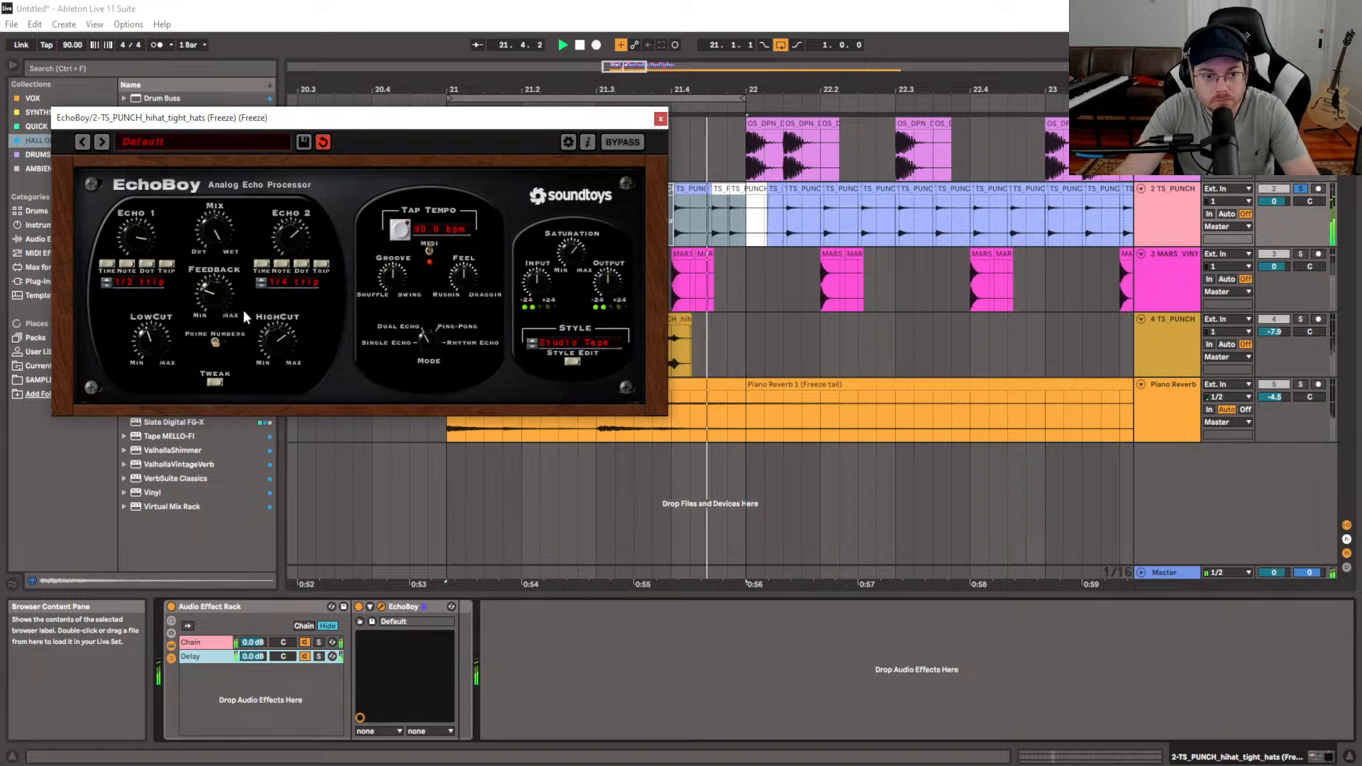
{"action": "left_click_drag", "start_coordinate": [253, 657], "coordinate": [253, 708]}
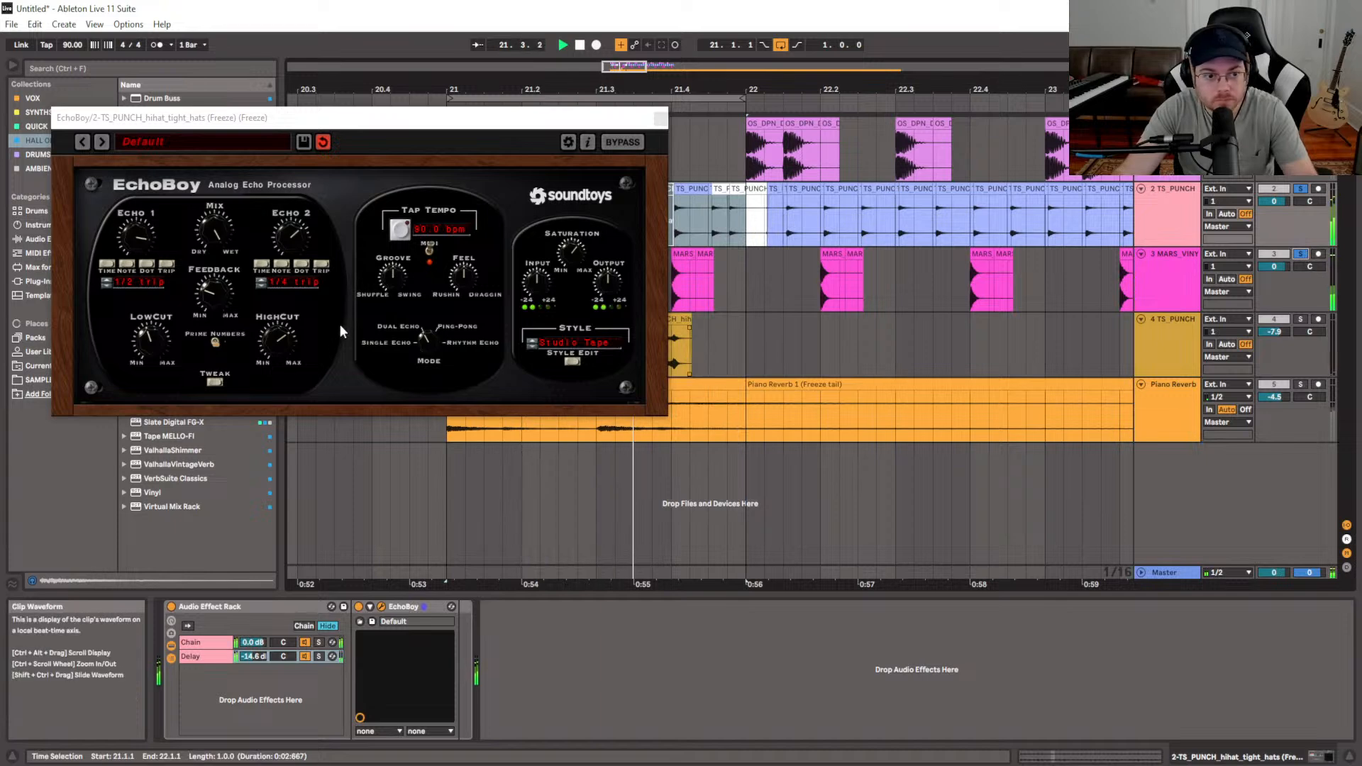
Switch EchoBoy to Single Echo, lower the Delay chain to -16.2 dB, and close the plug-in window
{"action": "left_click", "coordinate": [211, 301]}
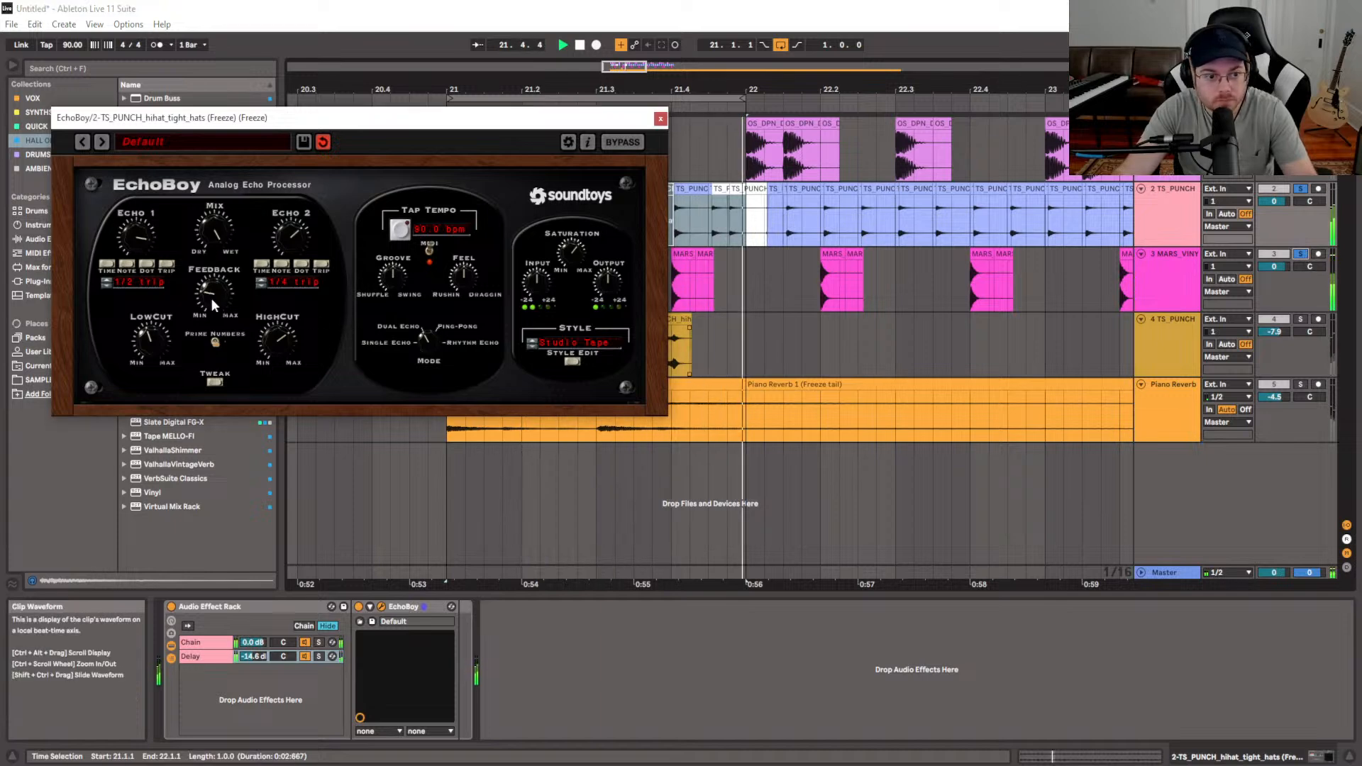
{"action": "left_click", "coordinate": [397, 343]}
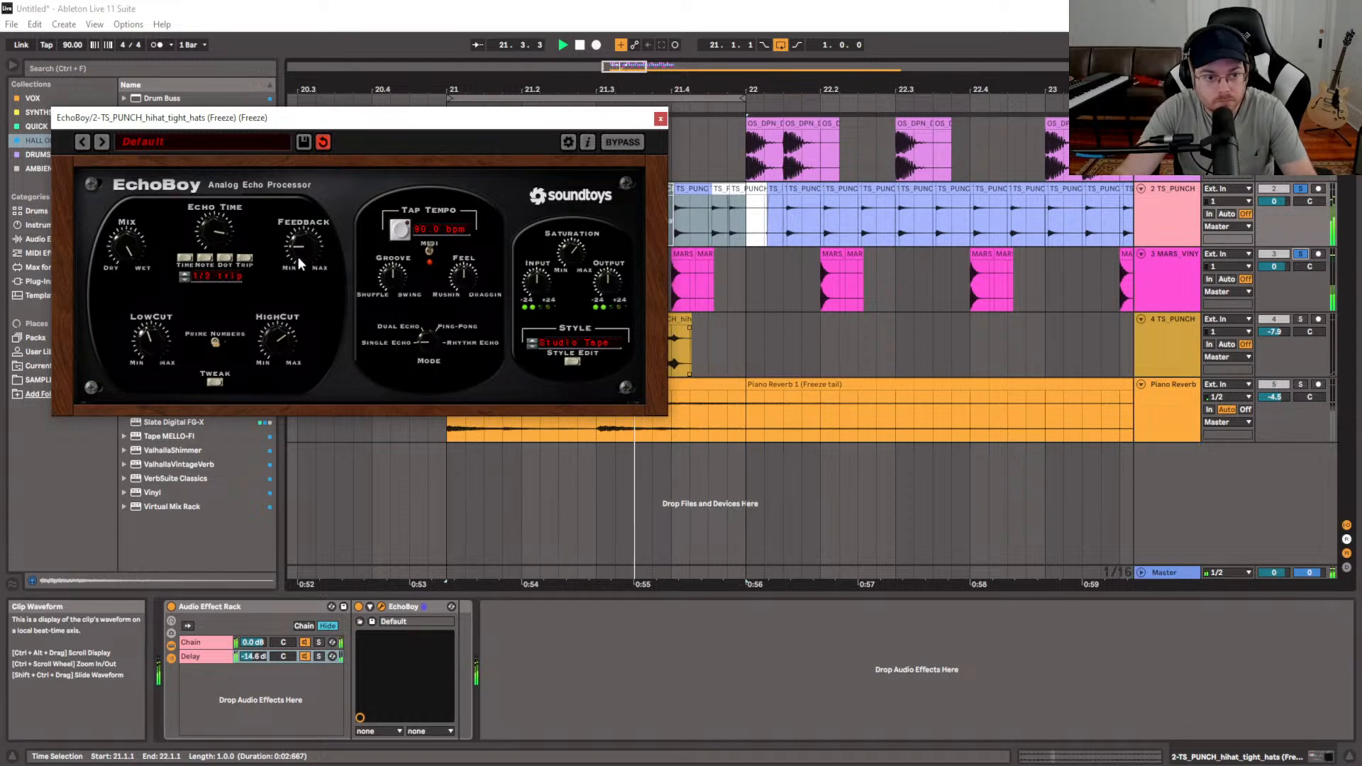
{"action": "left_click_drag", "start_coordinate": [253, 656], "coordinate": [253, 673]}
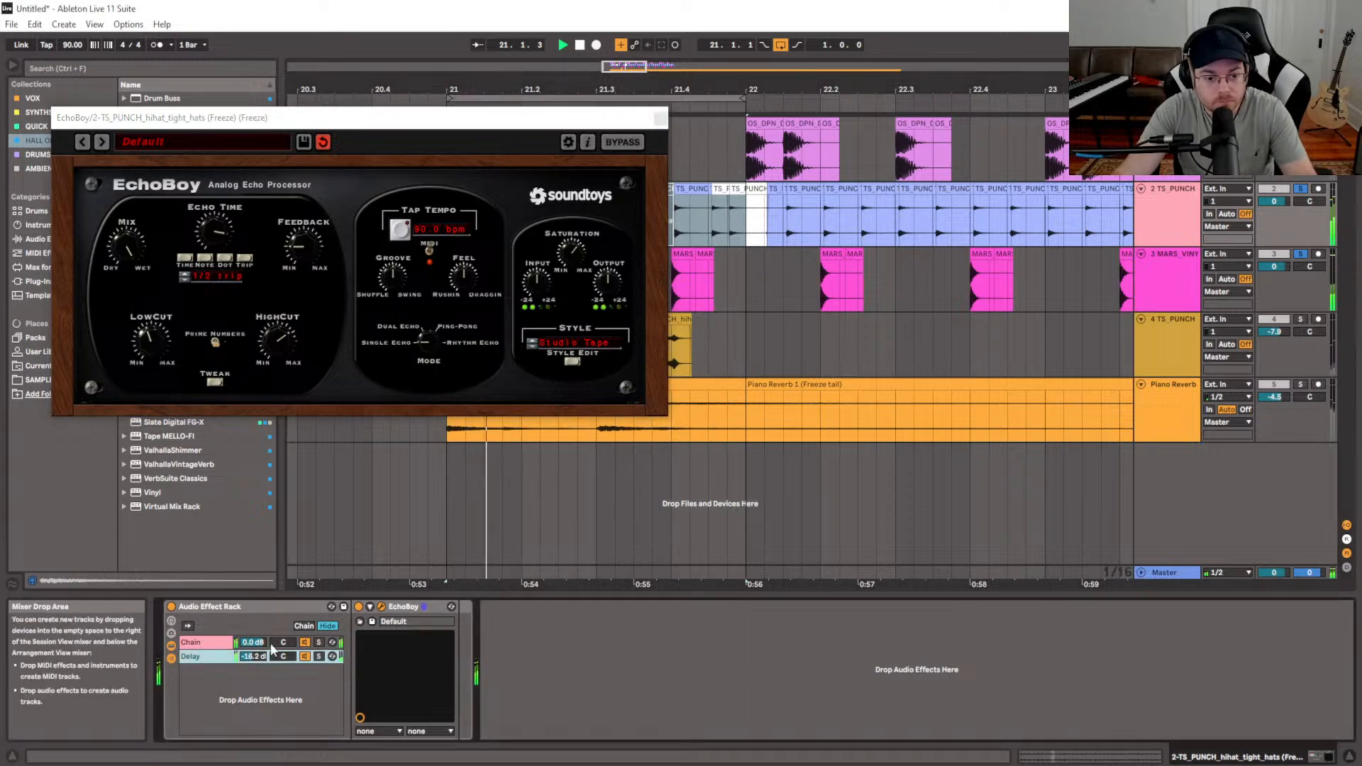
{"action": "left_click", "coordinate": [661, 118]}
Load Pro-Q 3 from the Quick collection after EchoBoy on the Delay chain and add a bell band in the highs
{"action": "left_click", "coordinate": [36, 126]}
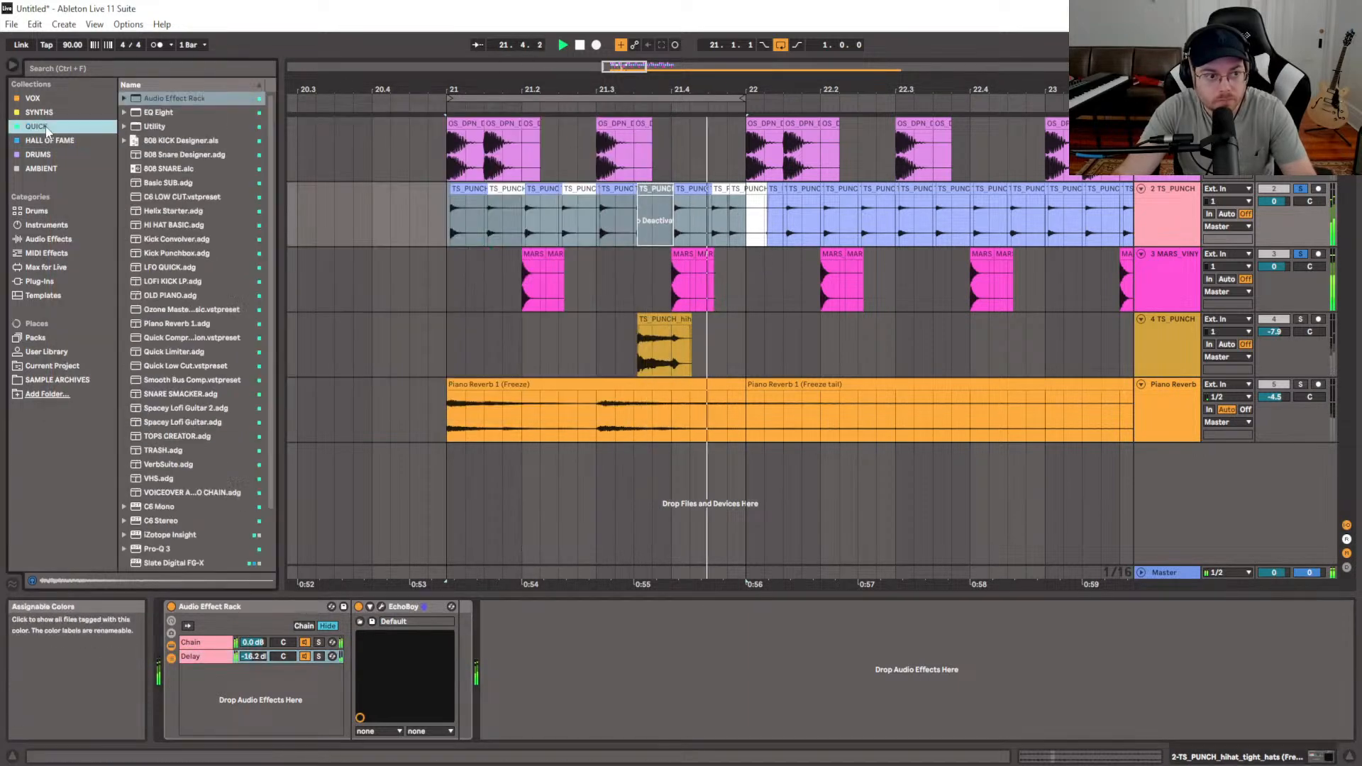
{"action": "double_click", "coordinate": [166, 547]}
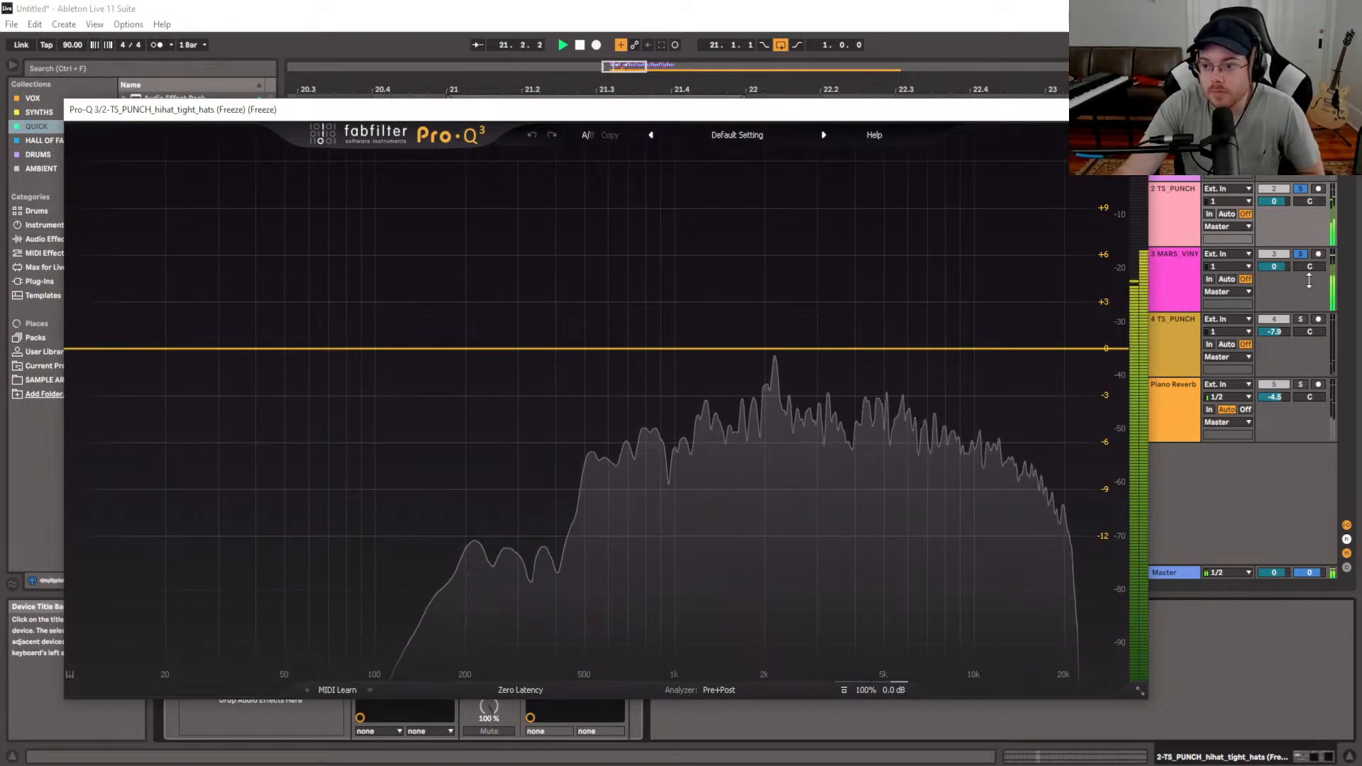
{"action": "left_click_drag", "start_coordinate": [544, 123], "coordinate": [467, 89]}
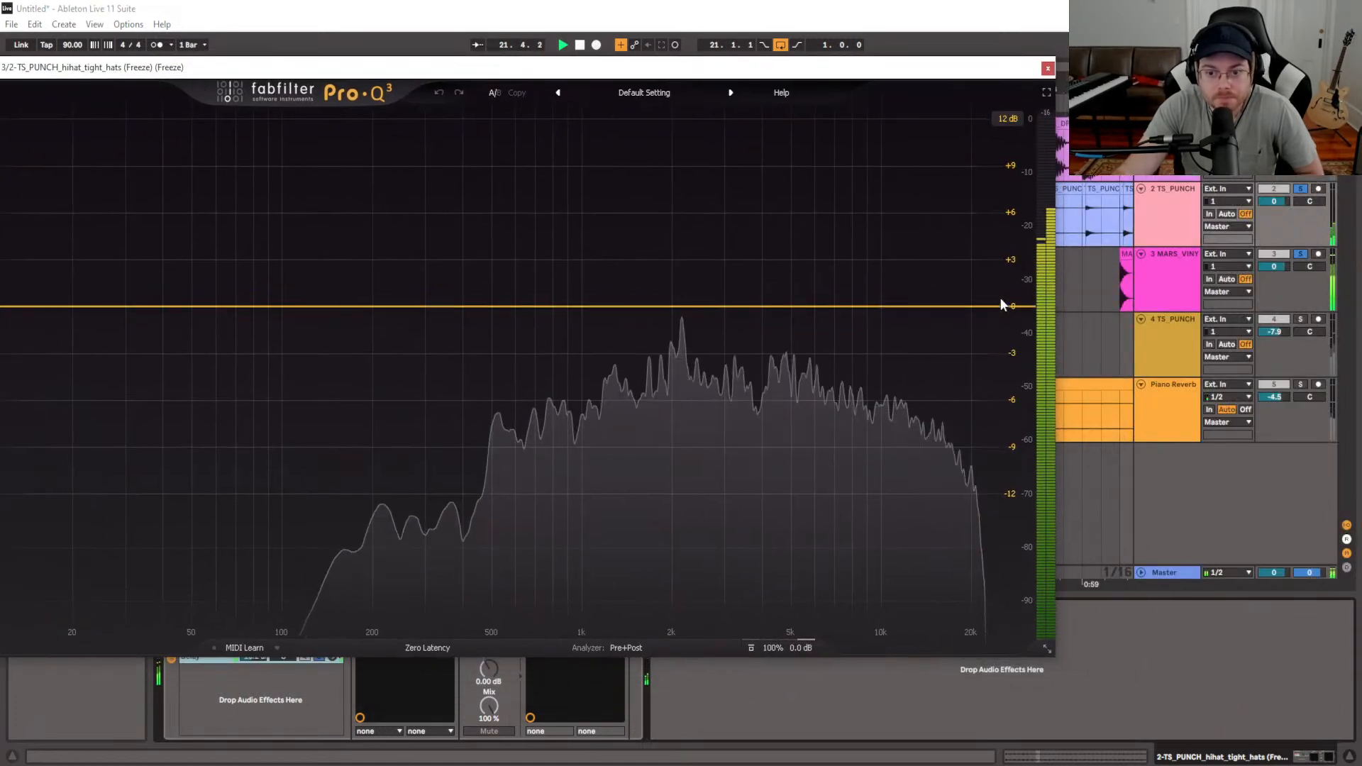
{"action": "left_click", "coordinate": [832, 320]}
{"action": "left_click", "coordinate": [707, 571]}
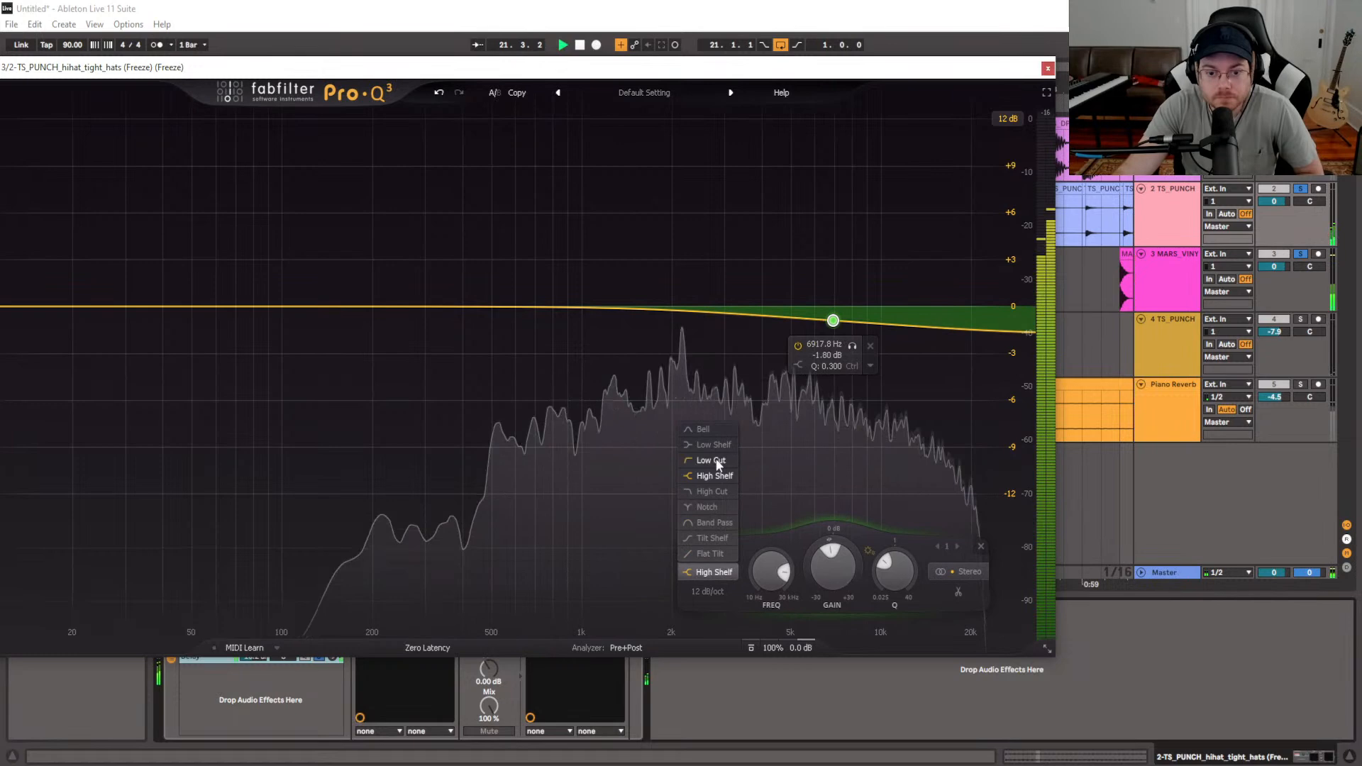
{"action": "left_click", "coordinate": [704, 428]}
Shape the bell band into a cut of about -6.6 dB at about 4.5 kHz with a Q of about 1.14
{"action": "left_click_drag", "start_coordinate": [833, 334], "coordinate": [764, 394]}
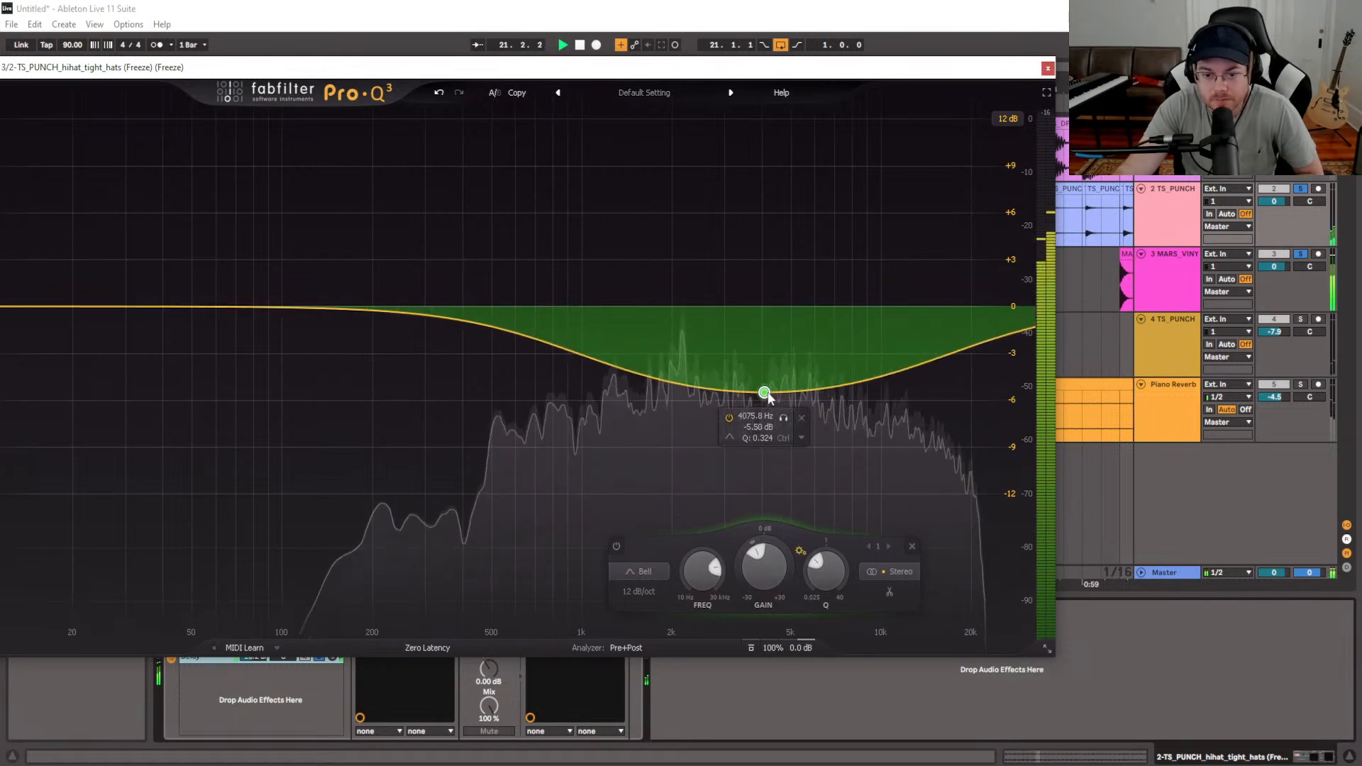
{"action": "scroll", "coordinate": [820, 576], "scroll_direction": "up", "scroll_amount": 1}
{"action": "scroll", "coordinate": [819, 576], "scroll_direction": "up", "scroll_amount": 10}
{"action": "left_click_drag", "start_coordinate": [784, 419], "coordinate": [798, 427]}
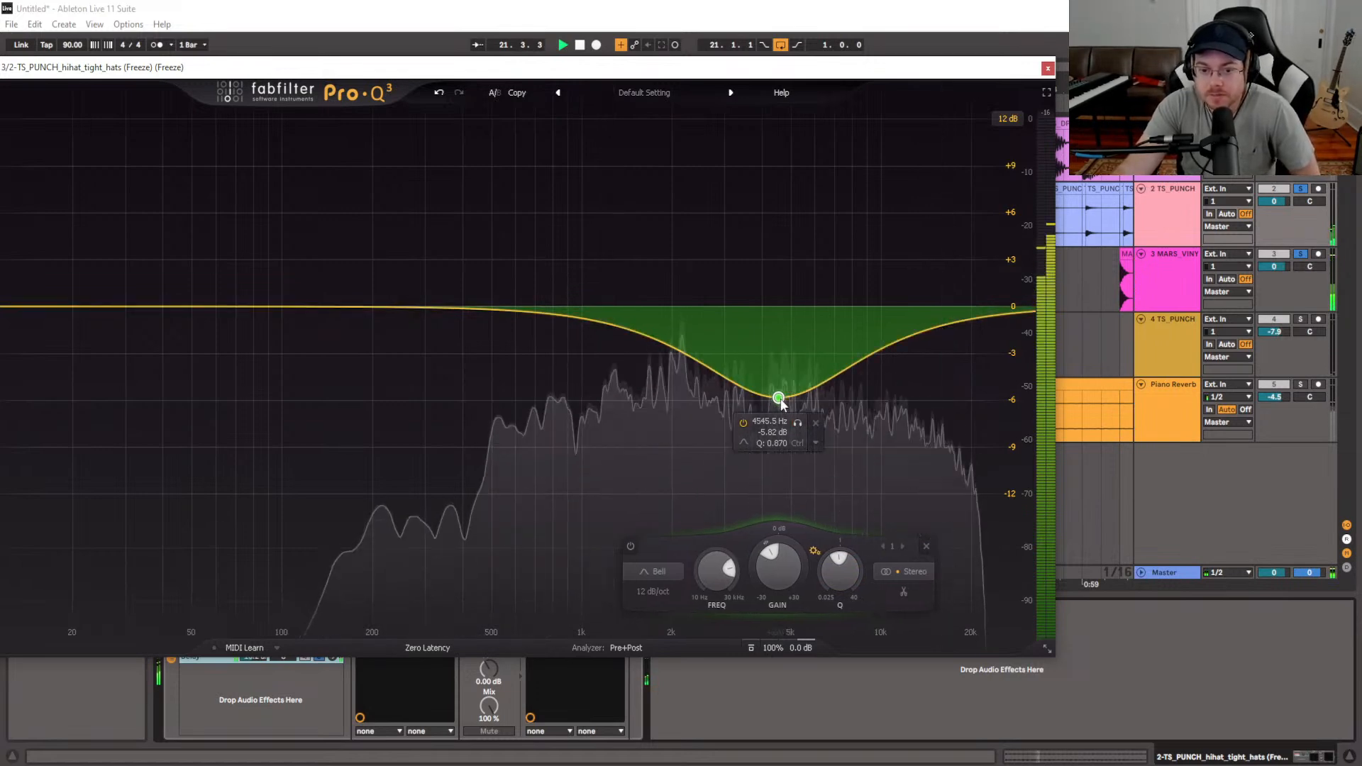
{"action": "scroll", "coordinate": [835, 559], "scroll_direction": "up", "scroll_amount": 2}
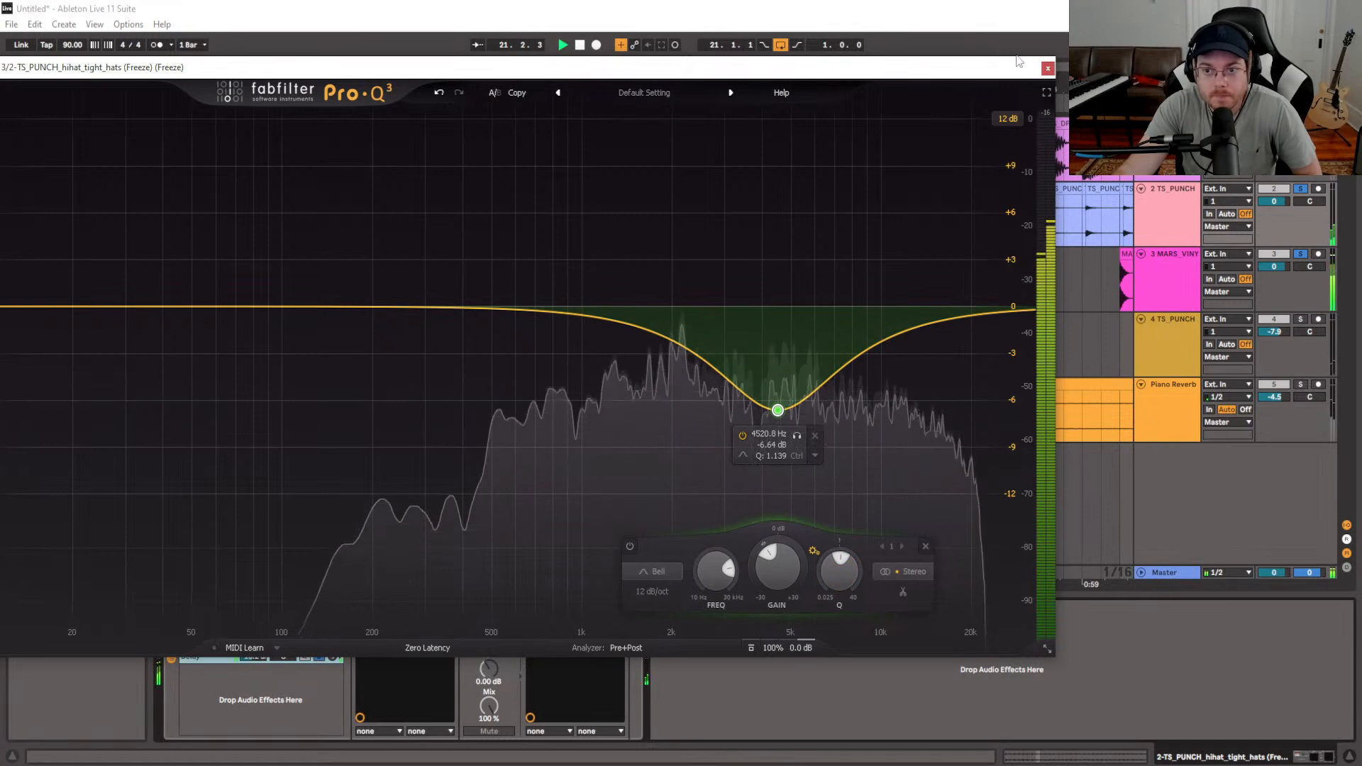
Close the equalizer window, solo the Delay chain, and set its volume to -13.4 dB
{"action": "left_click", "coordinate": [277, 661]}
{"action": "left_click_drag", "start_coordinate": [254, 656], "coordinate": [254, 628]}
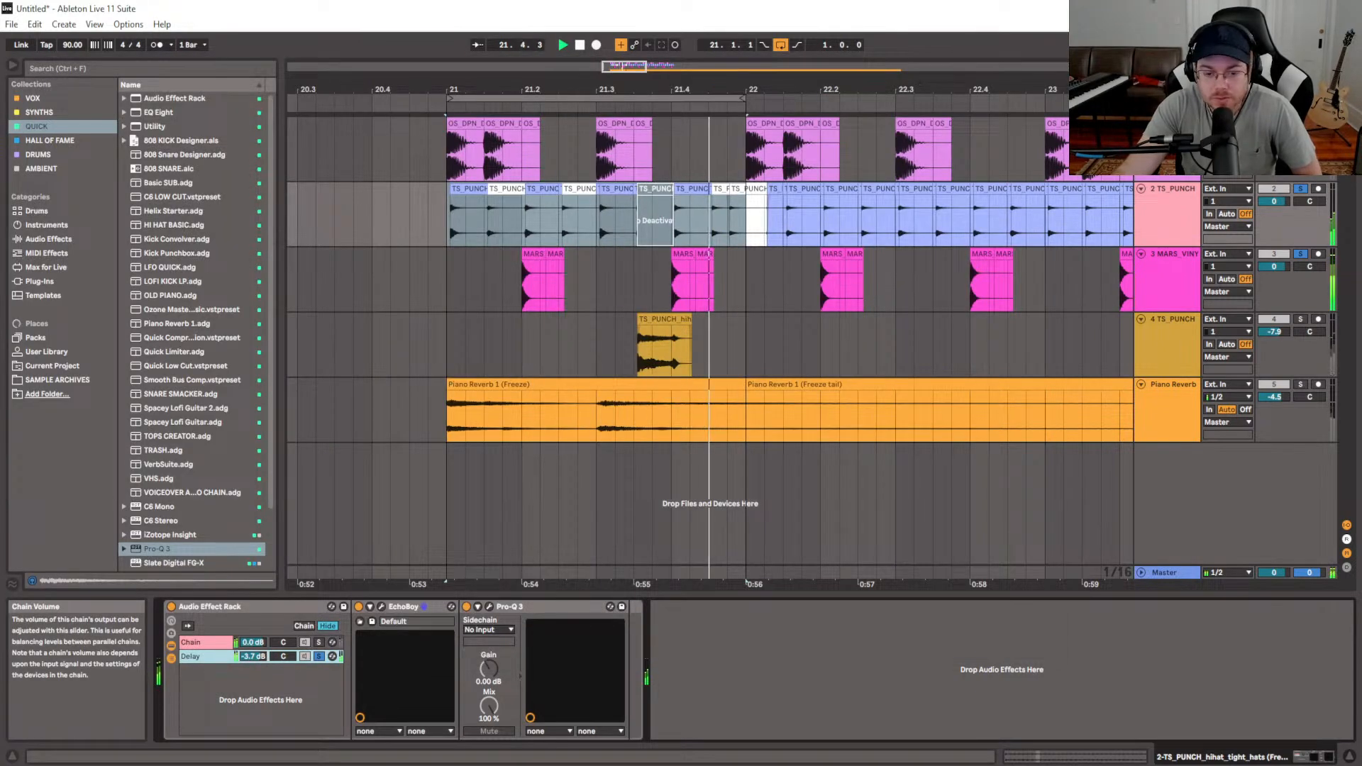
{"action": "left_click_drag", "start_coordinate": [254, 657], "coordinate": [254, 681]}
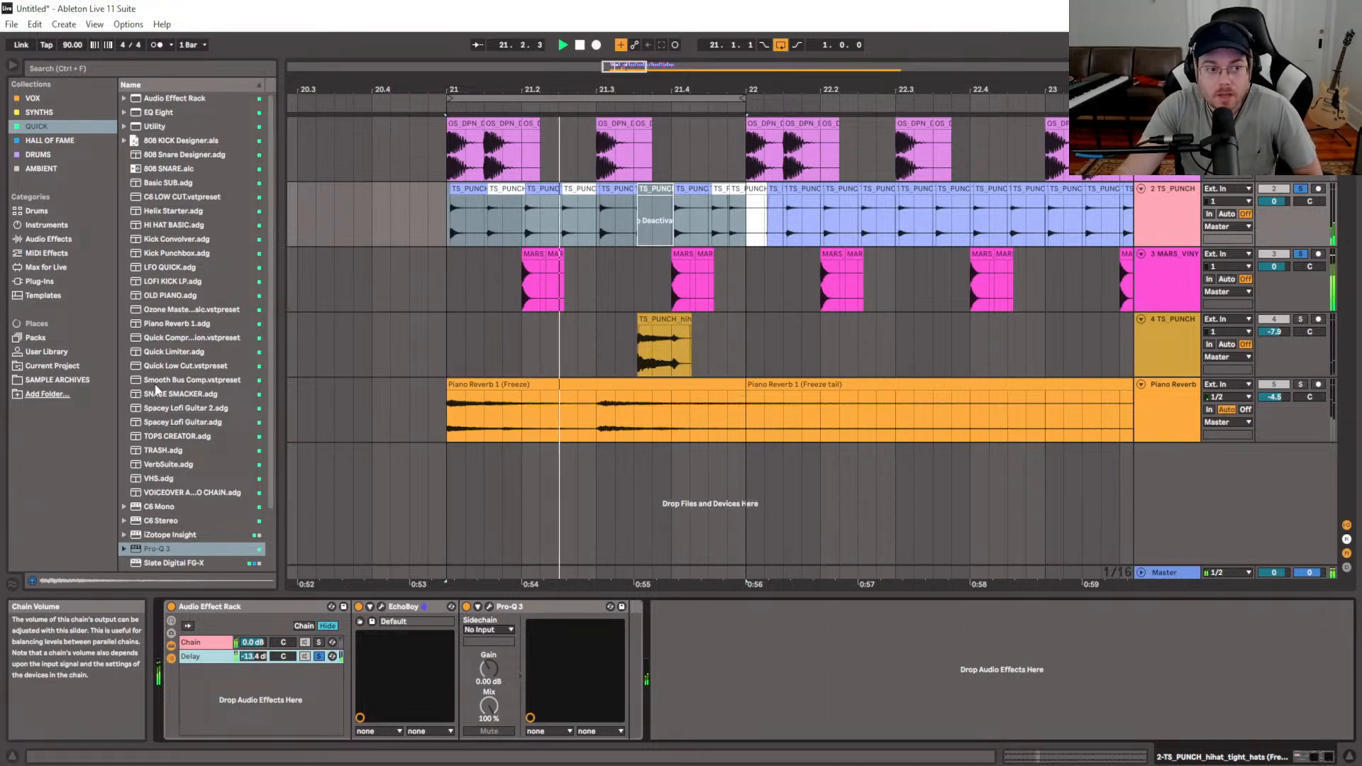
Search the plug-ins for "transie", load Transient Master after Pro-Q 3 on the Delay chain, and move its window clear of the browser
{"action": "left_click", "coordinate": [51, 239]}
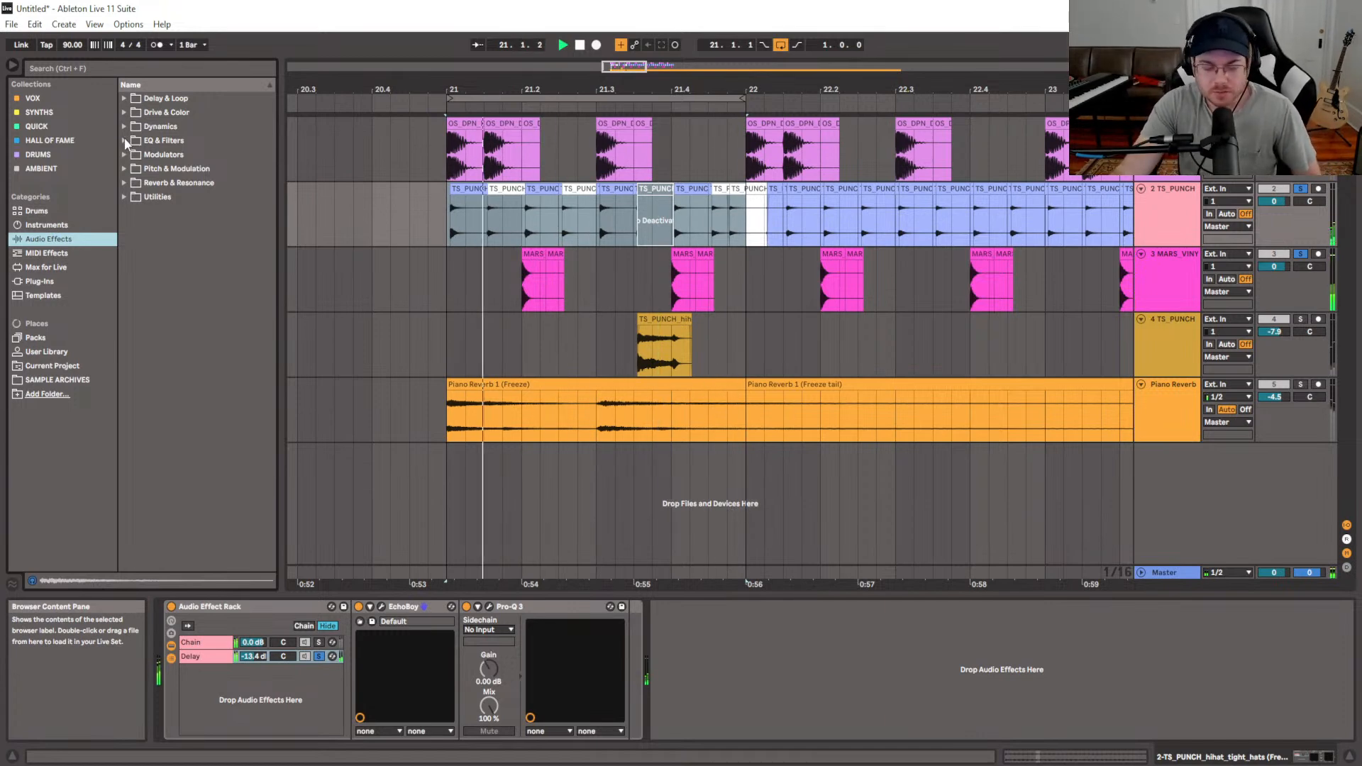
{"action": "left_click", "coordinate": [48, 279]}
{"action": "left_click", "coordinate": [96, 67]}
{"action": "type", "text": "transie"}
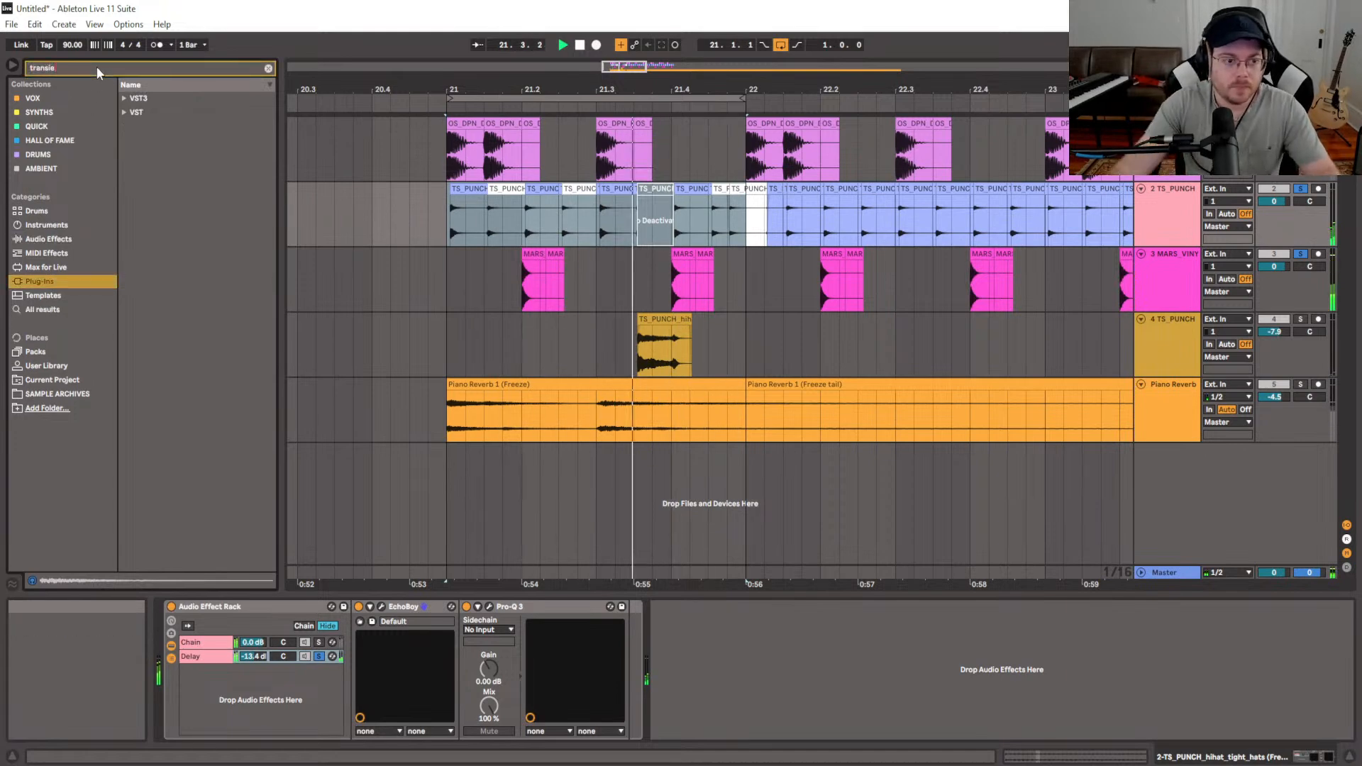
{"action": "left_click", "coordinate": [125, 112]}
{"action": "mouse_move", "coordinate": [177, 126]}
{"action": "left_mouse_down"}
{"action": "mouse_move", "coordinate": [283, 341]}
{"action": "mouse_move", "coordinate": [428, 564]}
{"action": "mouse_move", "coordinate": [601, 637]}
{"action": "left_mouse_up"}
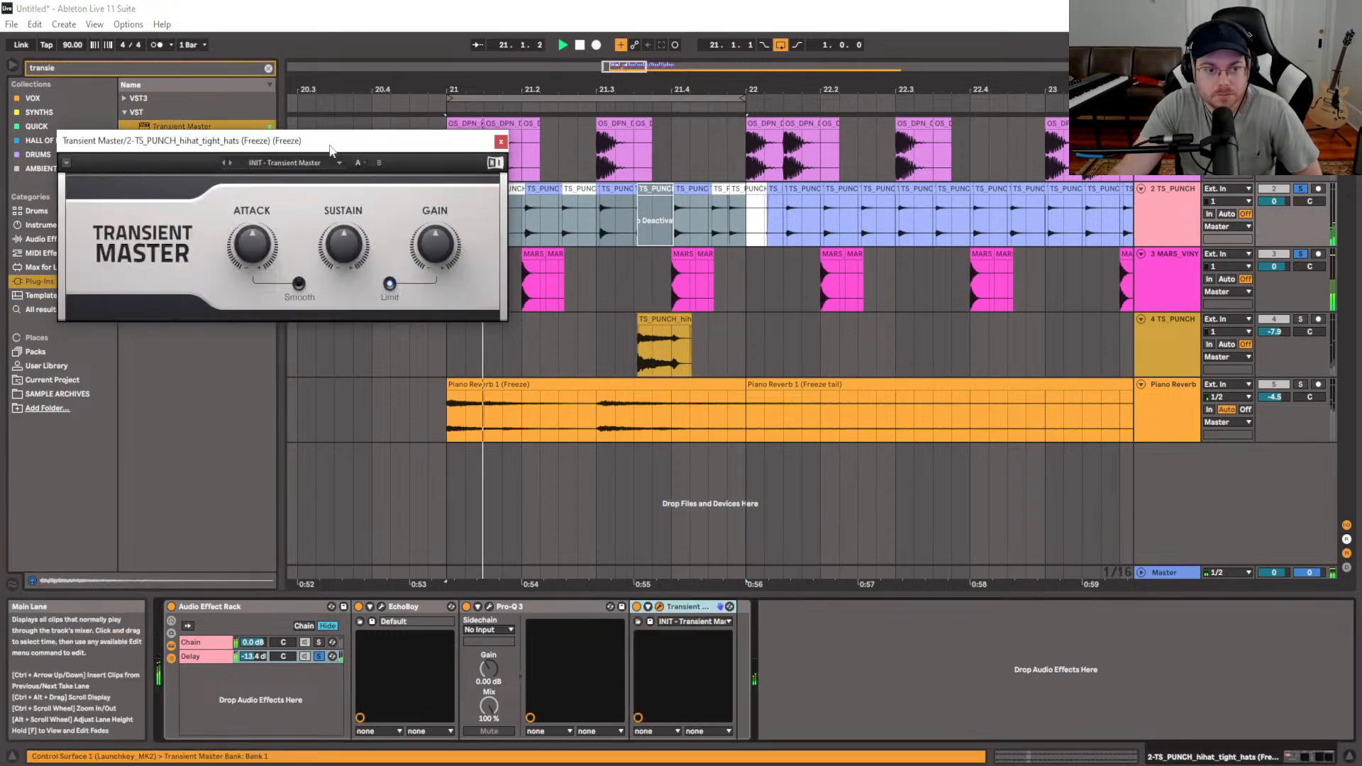
{"action": "left_click_drag", "start_coordinate": [329, 144], "coordinate": [616, 170]}
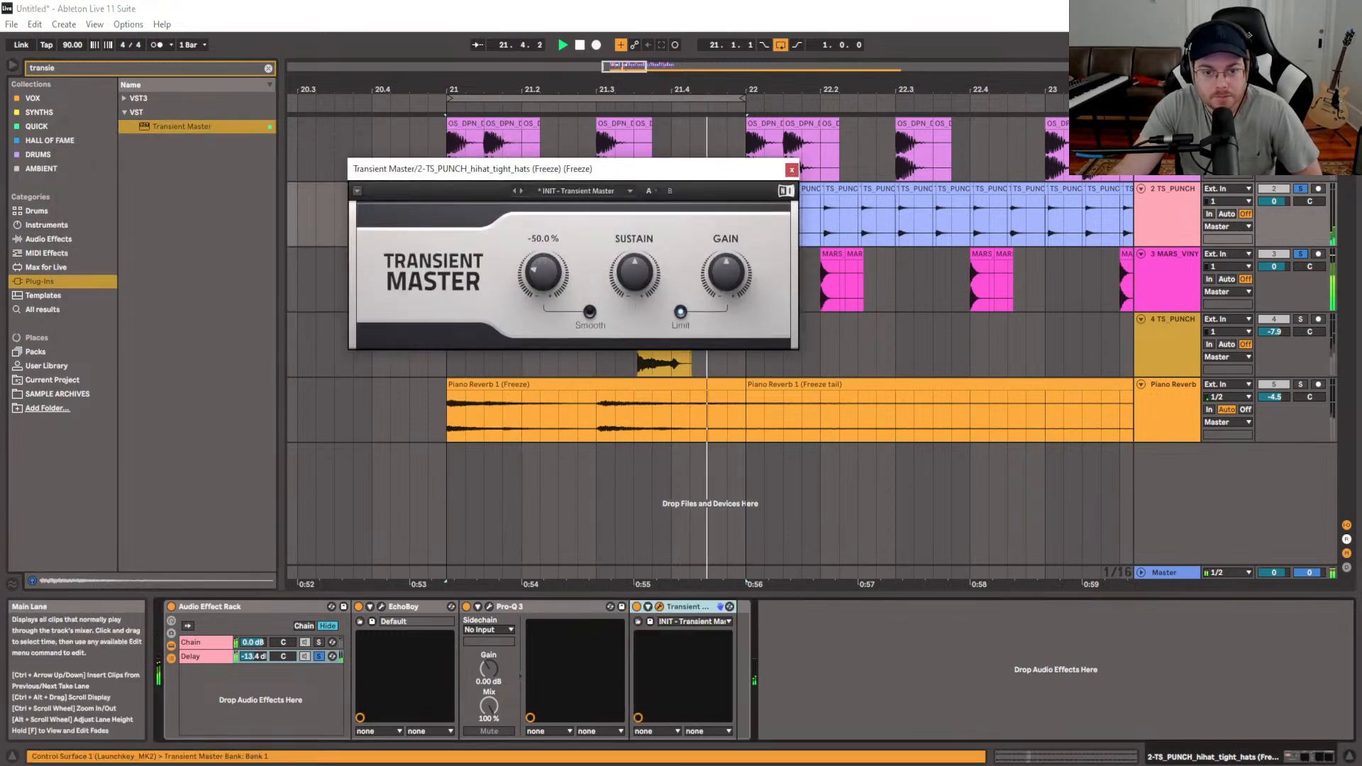
Enable Smooth and reduce the attack in Transient Master, and set the unsoloed Delay chain's volume to -12.0 dB
{"action": "left_click_drag", "start_coordinate": [543, 274], "coordinate": [591, 321]}
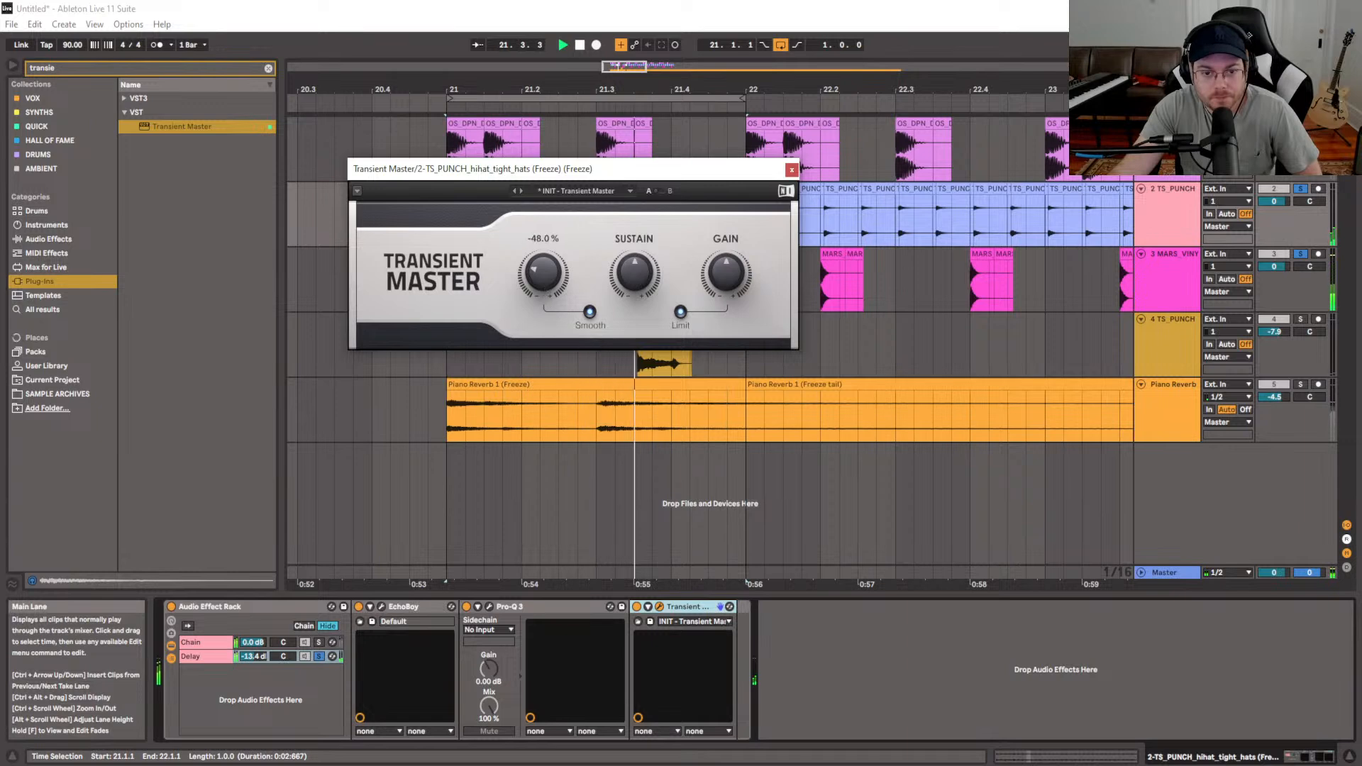
{"action": "left_click", "coordinate": [252, 657]}
{"action": "key", "text": "Delete"}
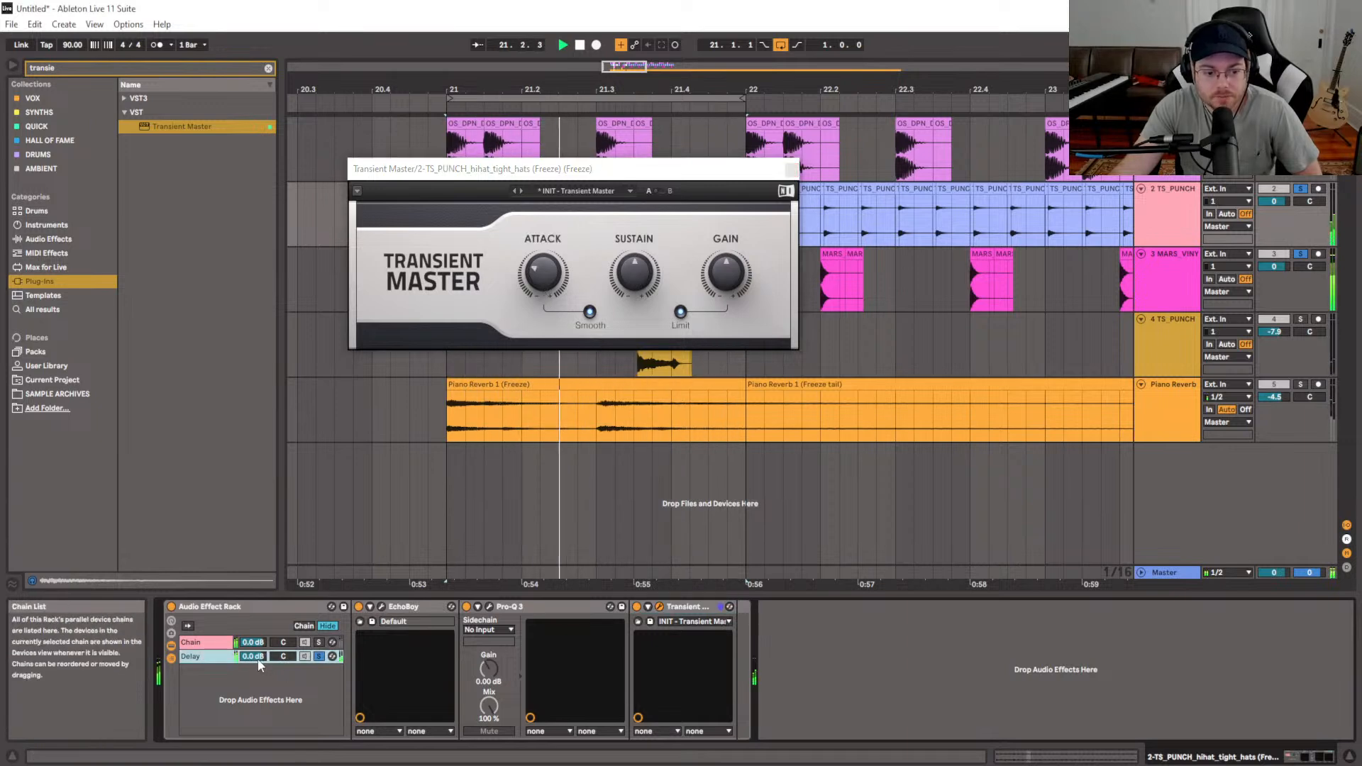
{"action": "mouse_move", "coordinate": [544, 272]}
{"action": "left_mouse_down"}
{"action": "mouse_move", "coordinate": [544, 196]}
{"action": "mouse_move", "coordinate": [543, 263]}
{"action": "left_mouse_up"}
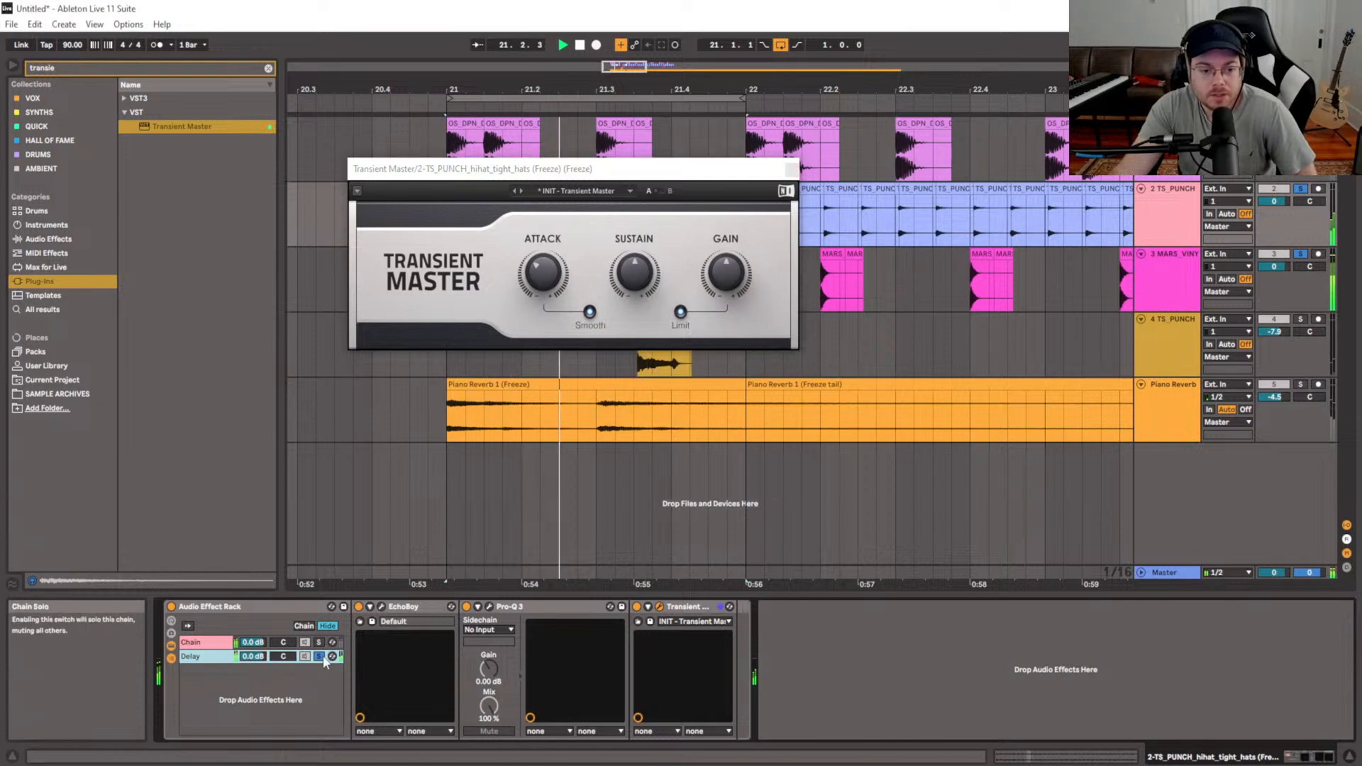
{"action": "left_click_drag", "start_coordinate": [252, 656], "coordinate": [253, 716]}
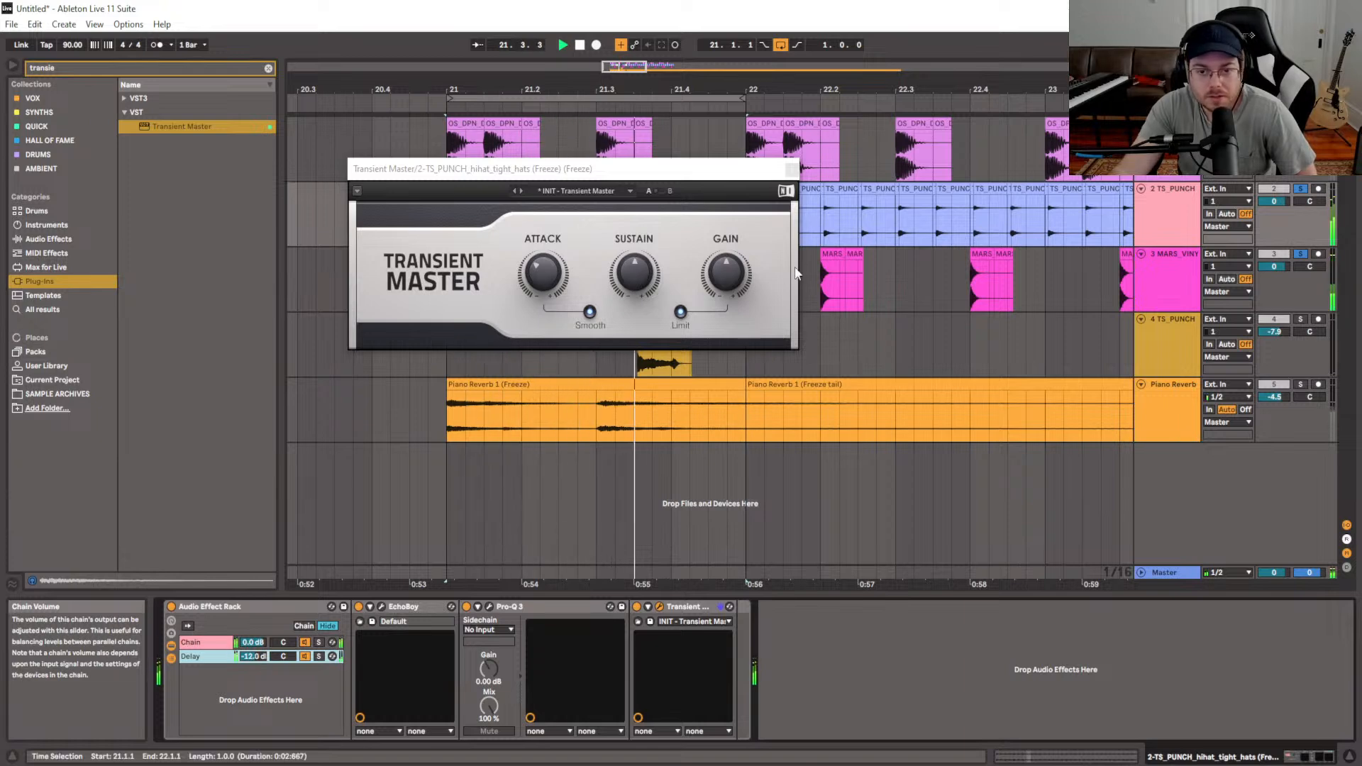
Return to the full mix with the plug-in window closed and the browser search cleared, and set the Delay chain's volume to -13.0 dB
{"action": "left_click", "coordinate": [792, 168]}
{"action": "left_click", "coordinate": [1300, 188]}
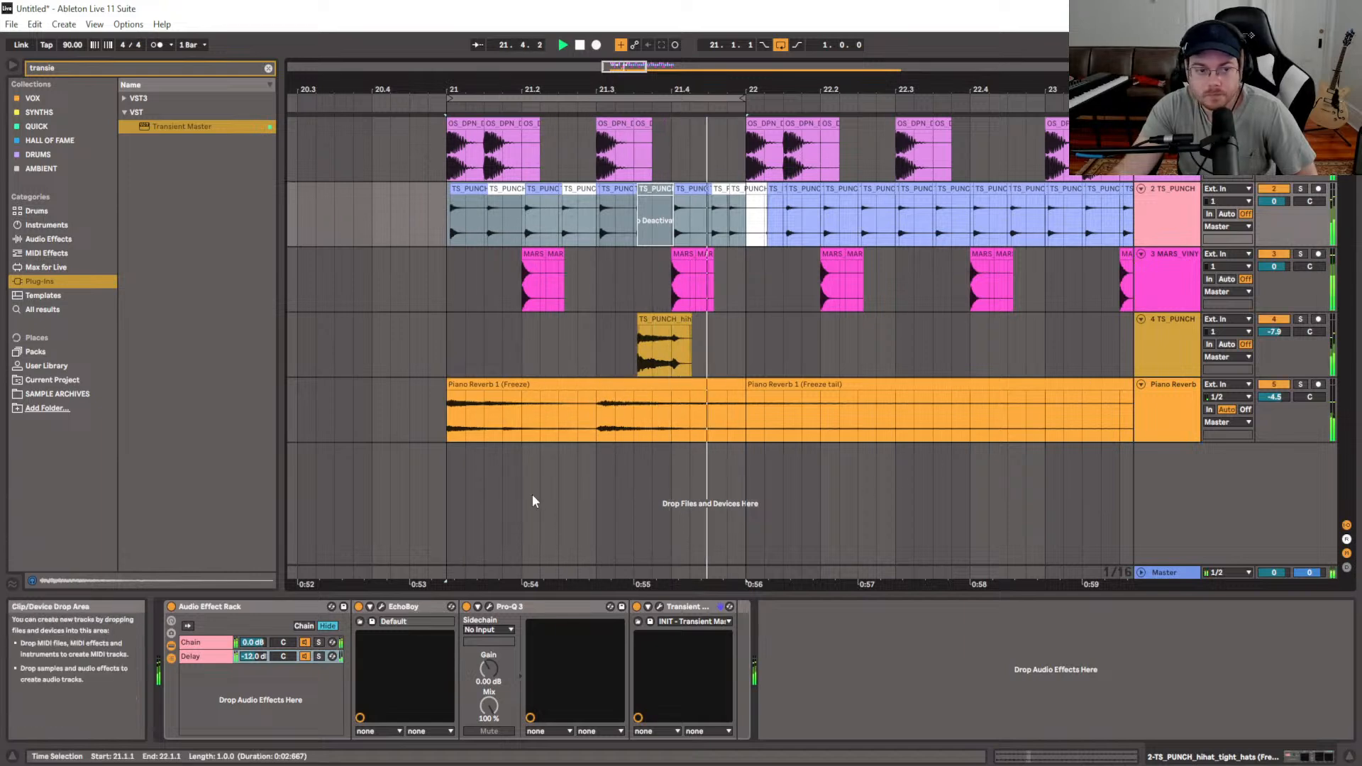
{"action": "left_click", "coordinate": [268, 68]}
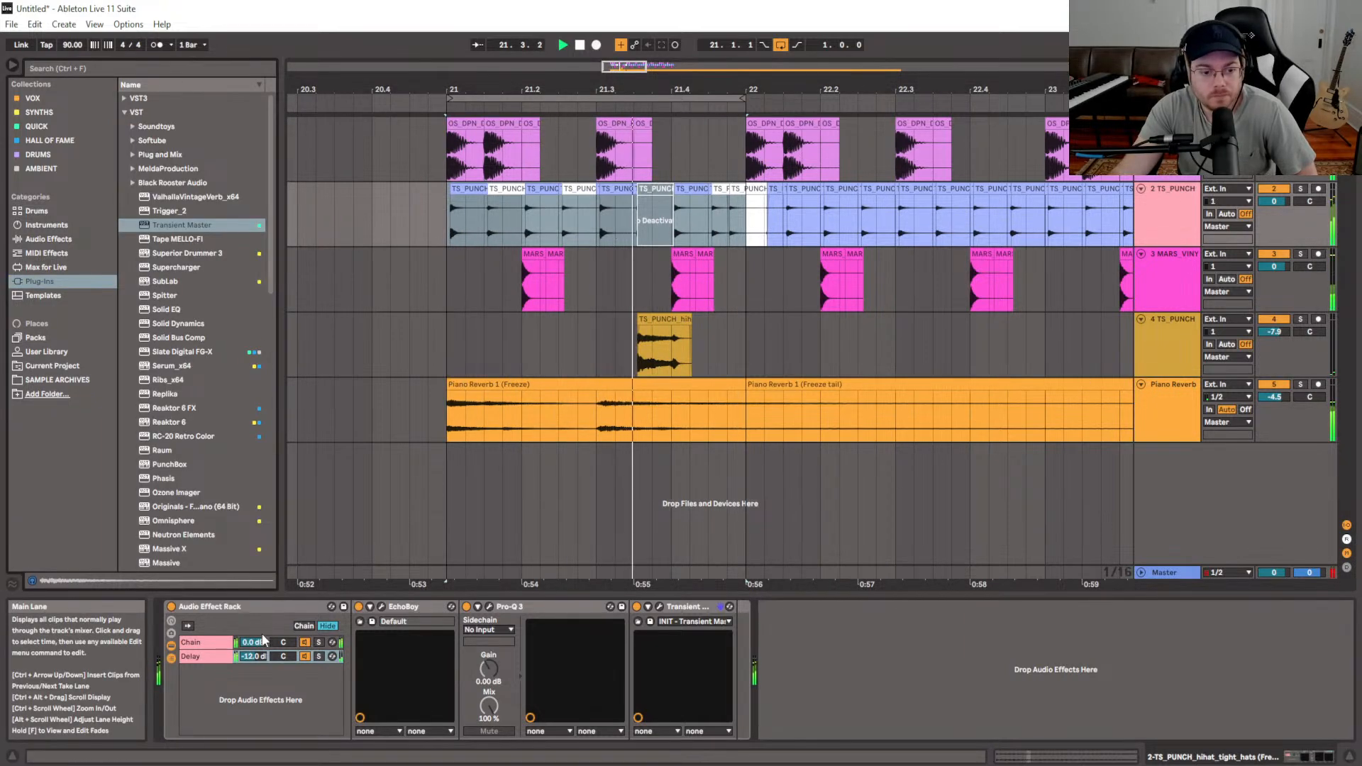
{"action": "left_click_drag", "start_coordinate": [253, 656], "coordinate": [254, 660]}
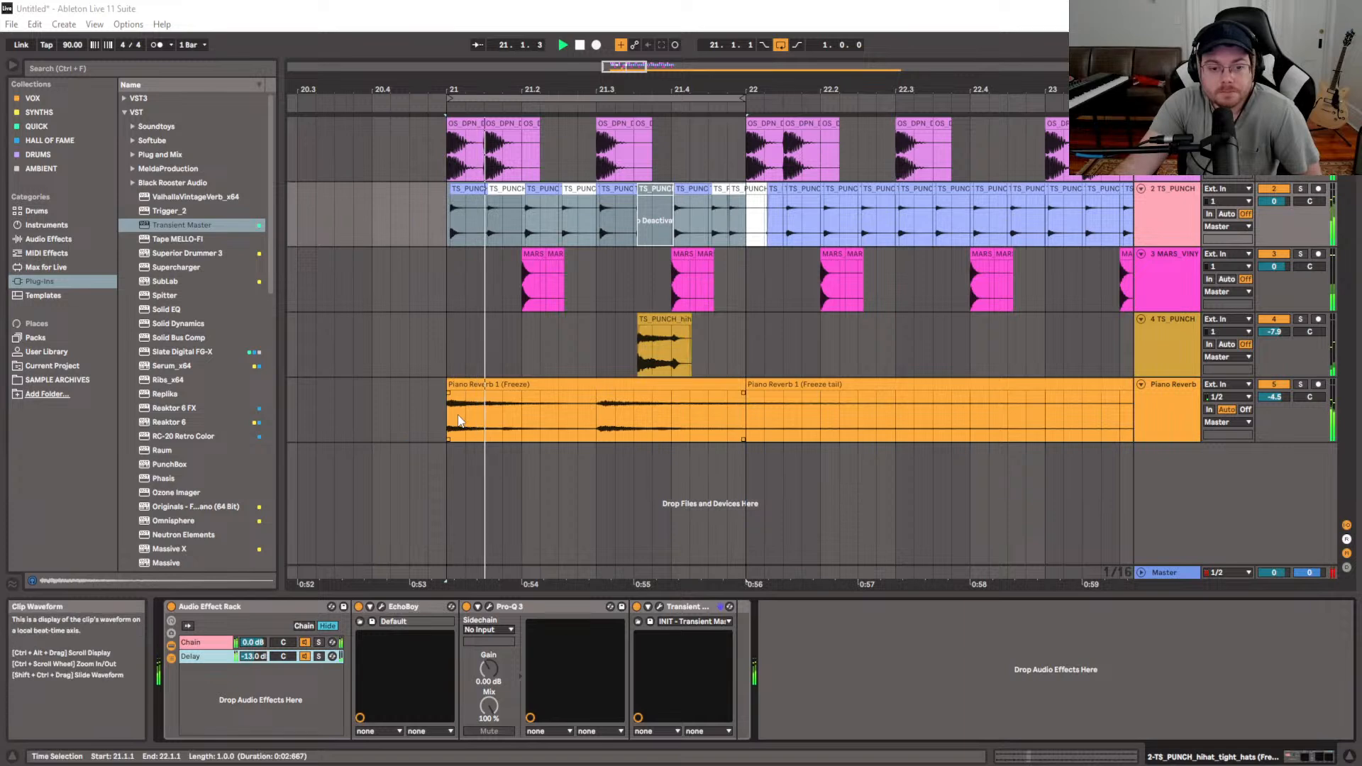
Stop playback, search the plug-ins for "rc", and load RC-20 Retro Color after the Audio Effect Rack on the hi-hat track
{"action": "left_click", "coordinate": [358, 439]}
{"action": "left_click", "coordinate": [1171, 206]}
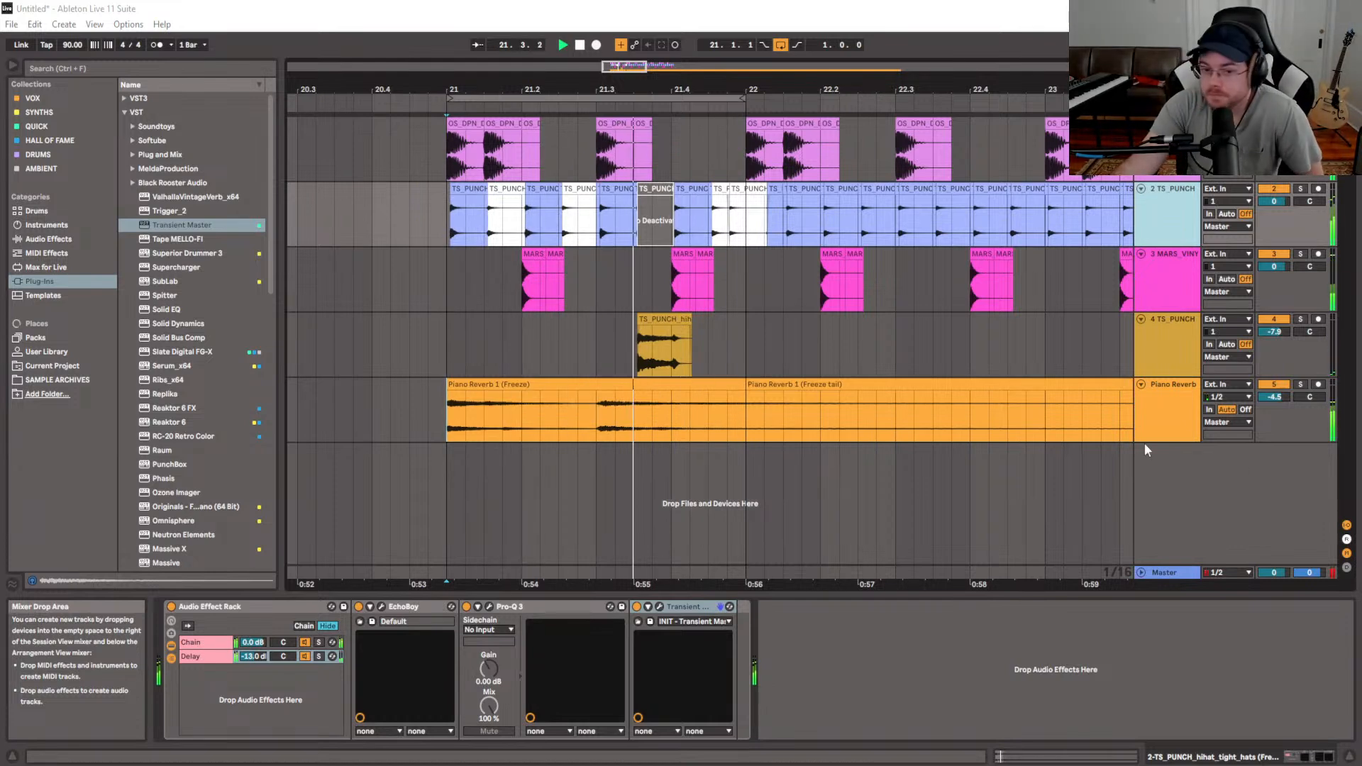
{"action": "left_click", "coordinate": [447, 279]}
{"action": "key", "text": "space"}
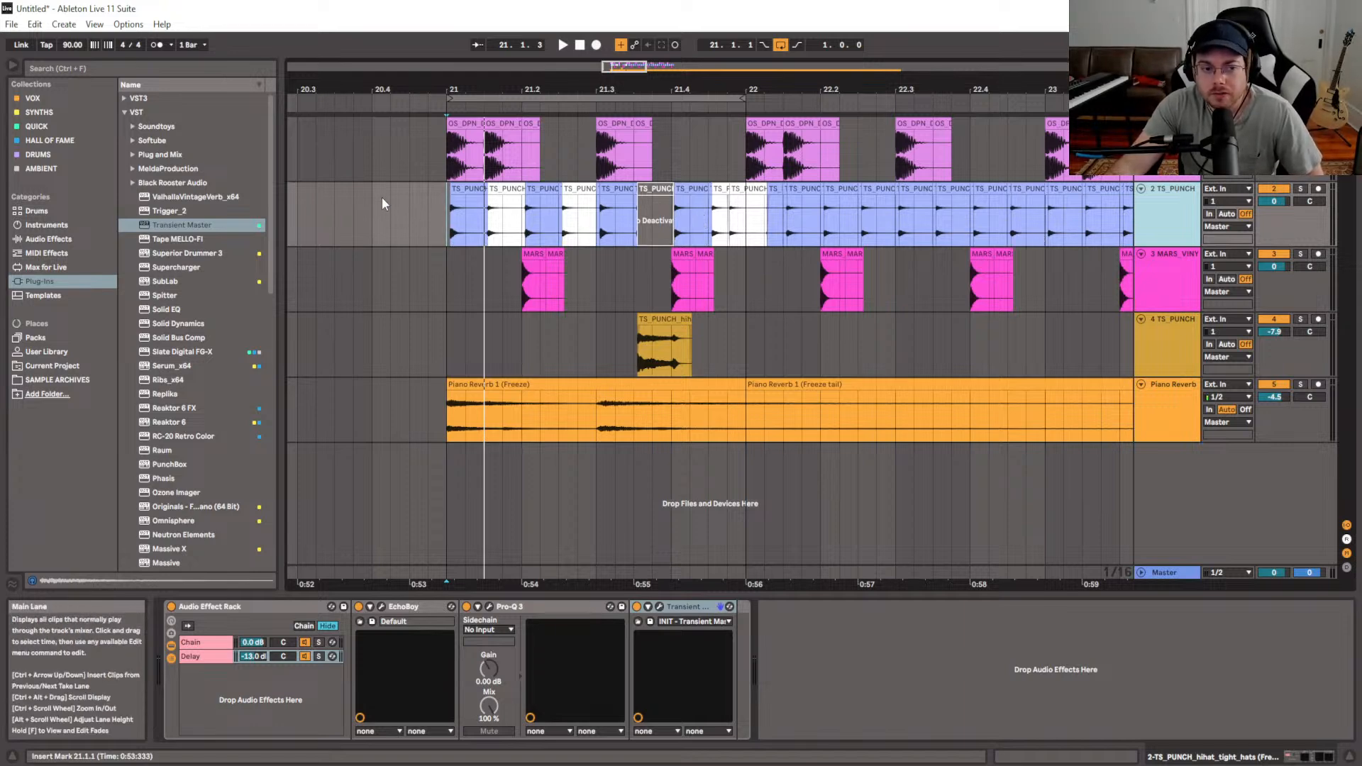
{"action": "left_click", "coordinate": [39, 283]}
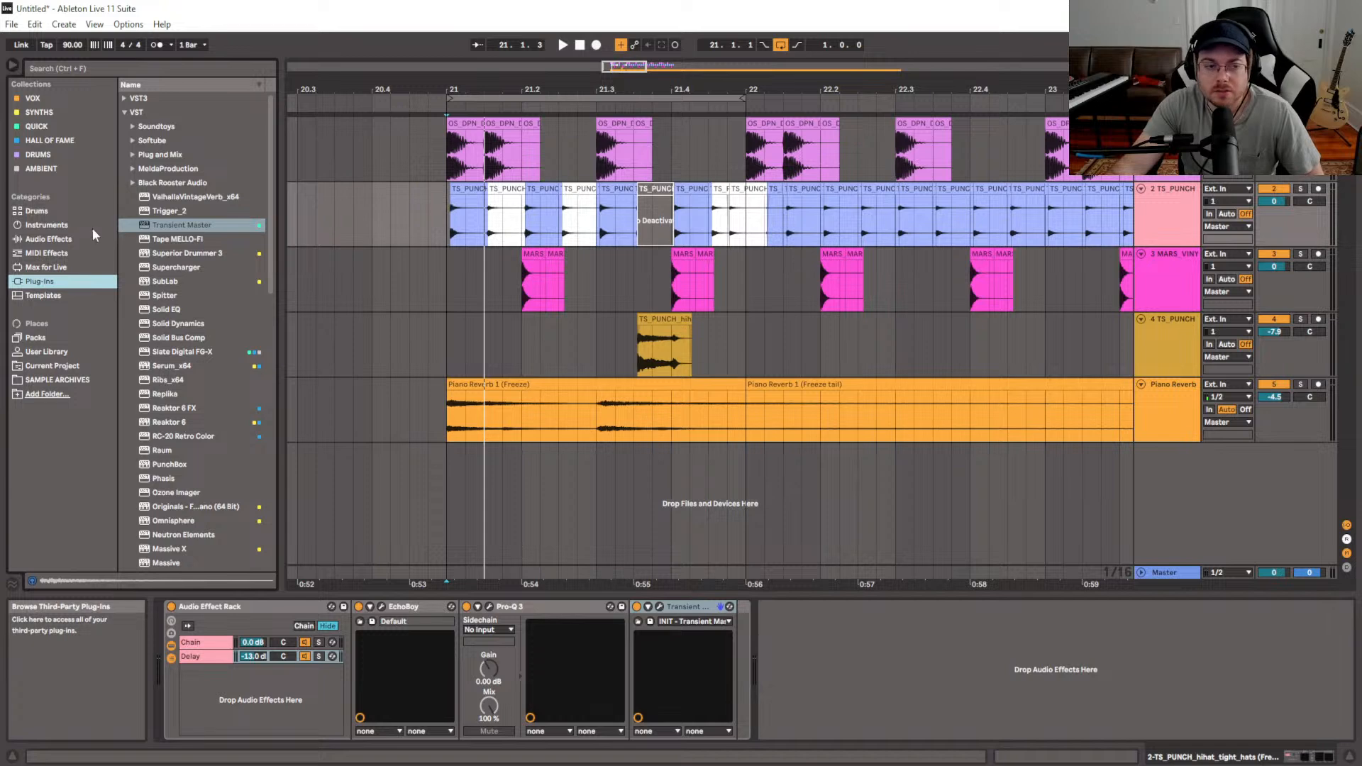
{"action": "left_click", "coordinate": [112, 67]}
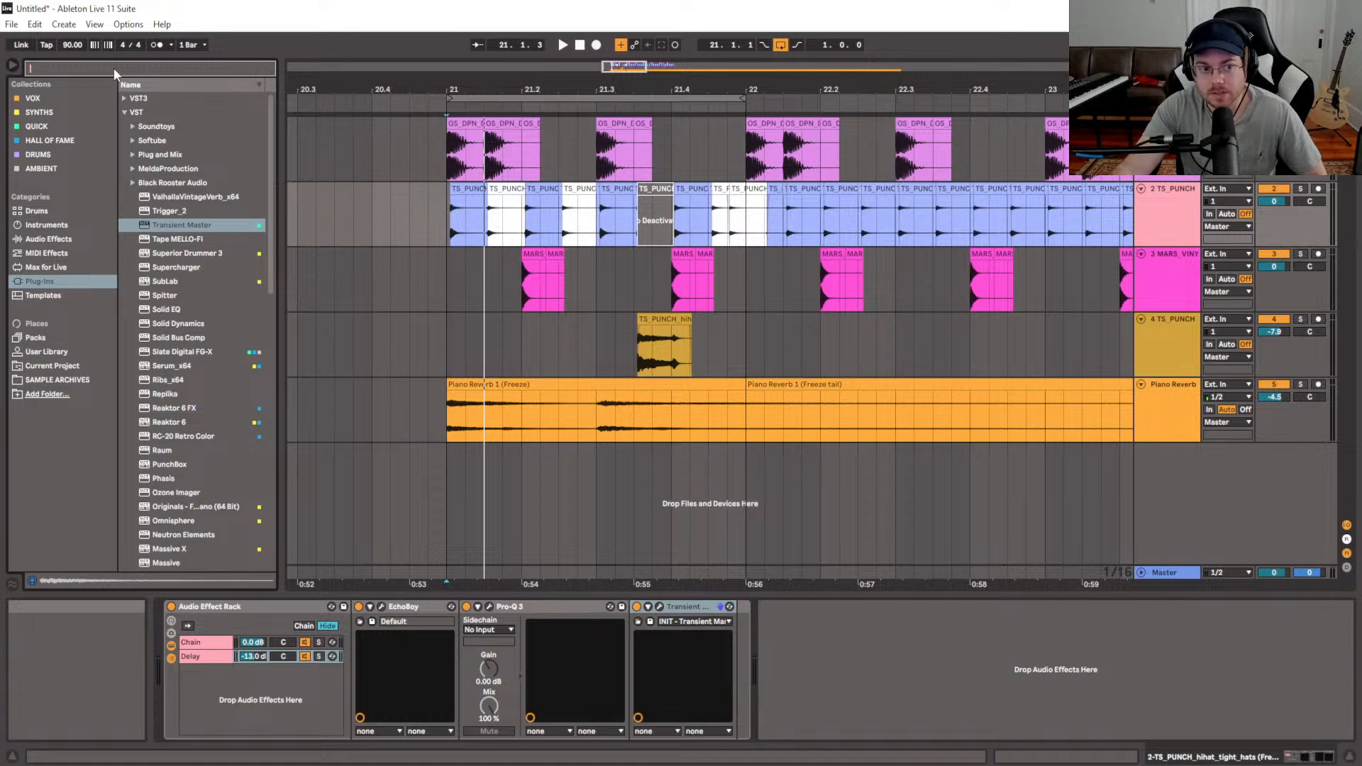
{"action": "type", "text": "rc"}
{"action": "left_click_drag", "start_coordinate": [158, 123], "coordinate": [811, 656]}
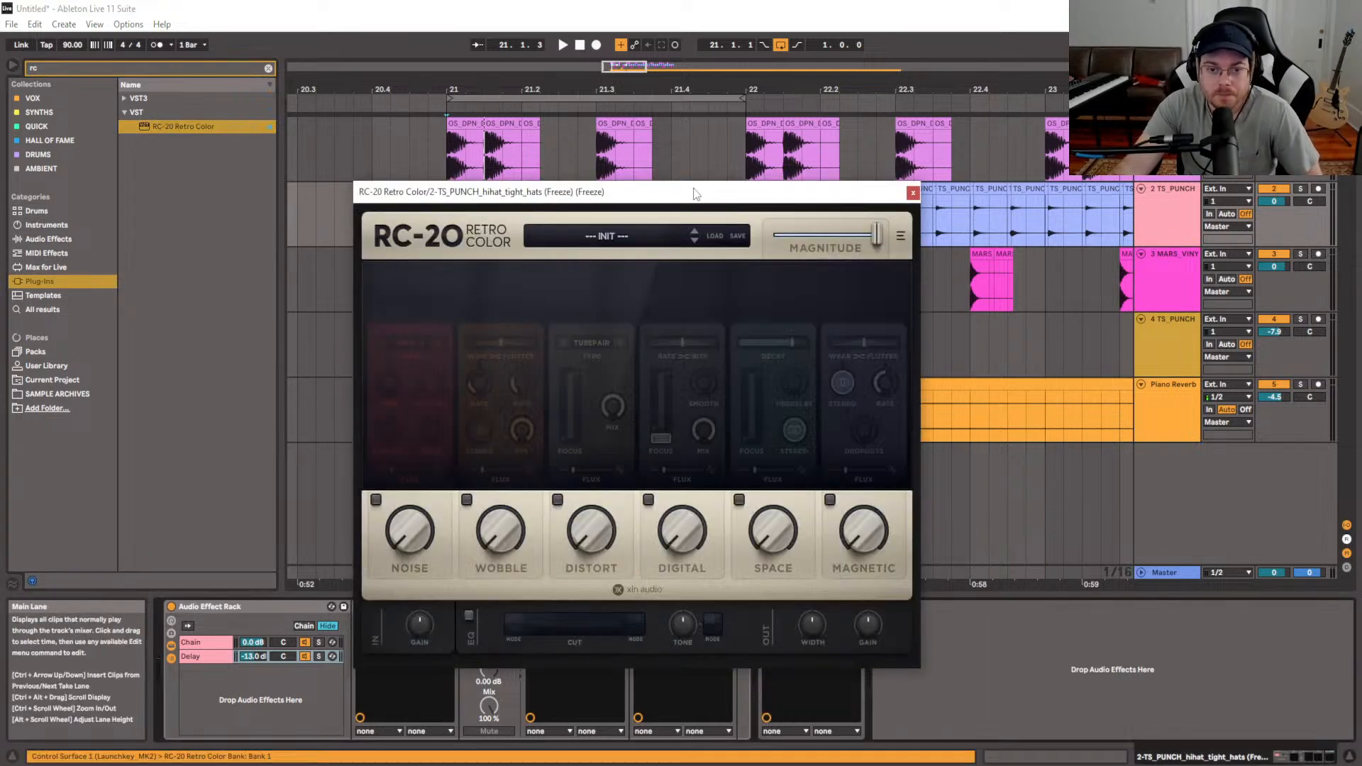
{"action": "left_click_drag", "start_coordinate": [696, 194], "coordinate": [673, 134]}
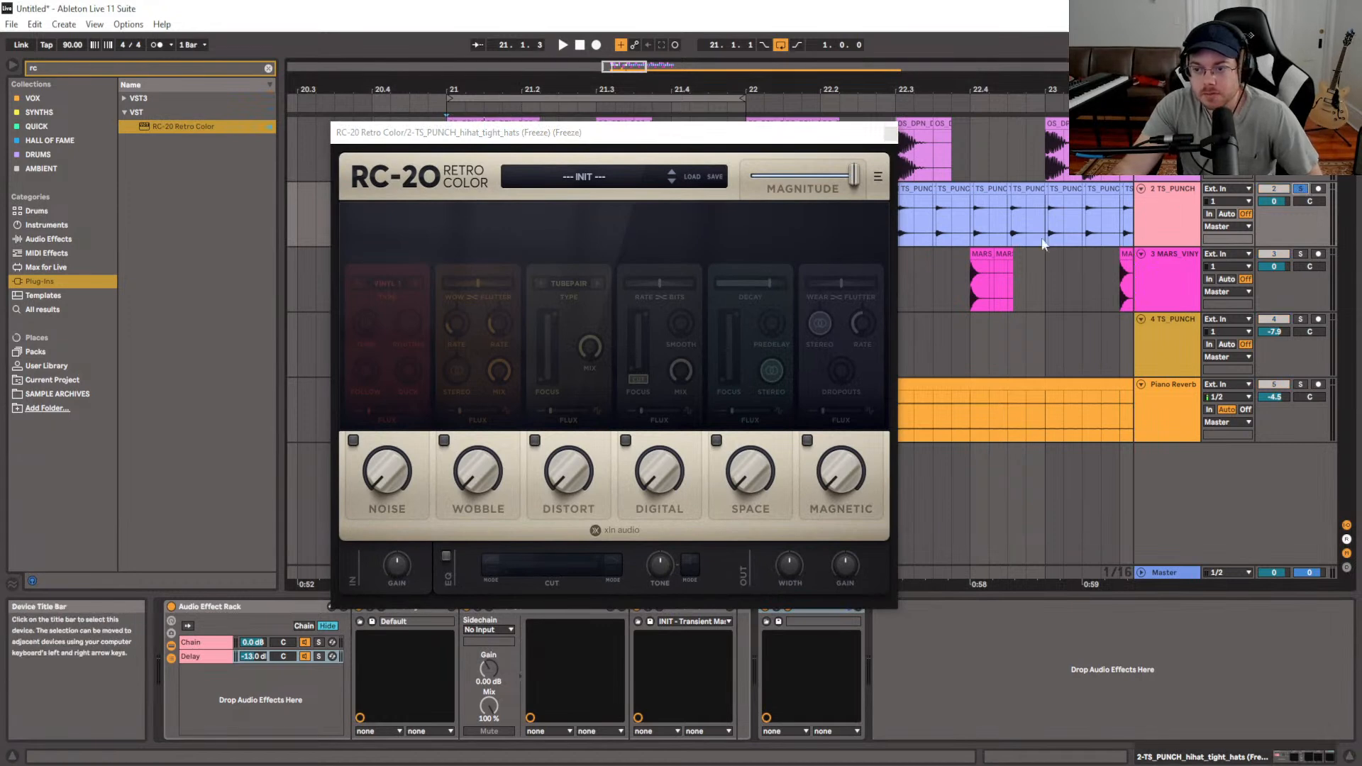
Loop the soloed hi-hats over bar 21 and enable RC-20's Noise module with Vinyl 1 at a low amount
{"action": "left_click", "coordinate": [437, 120]}
{"action": "key", "text": "space"}
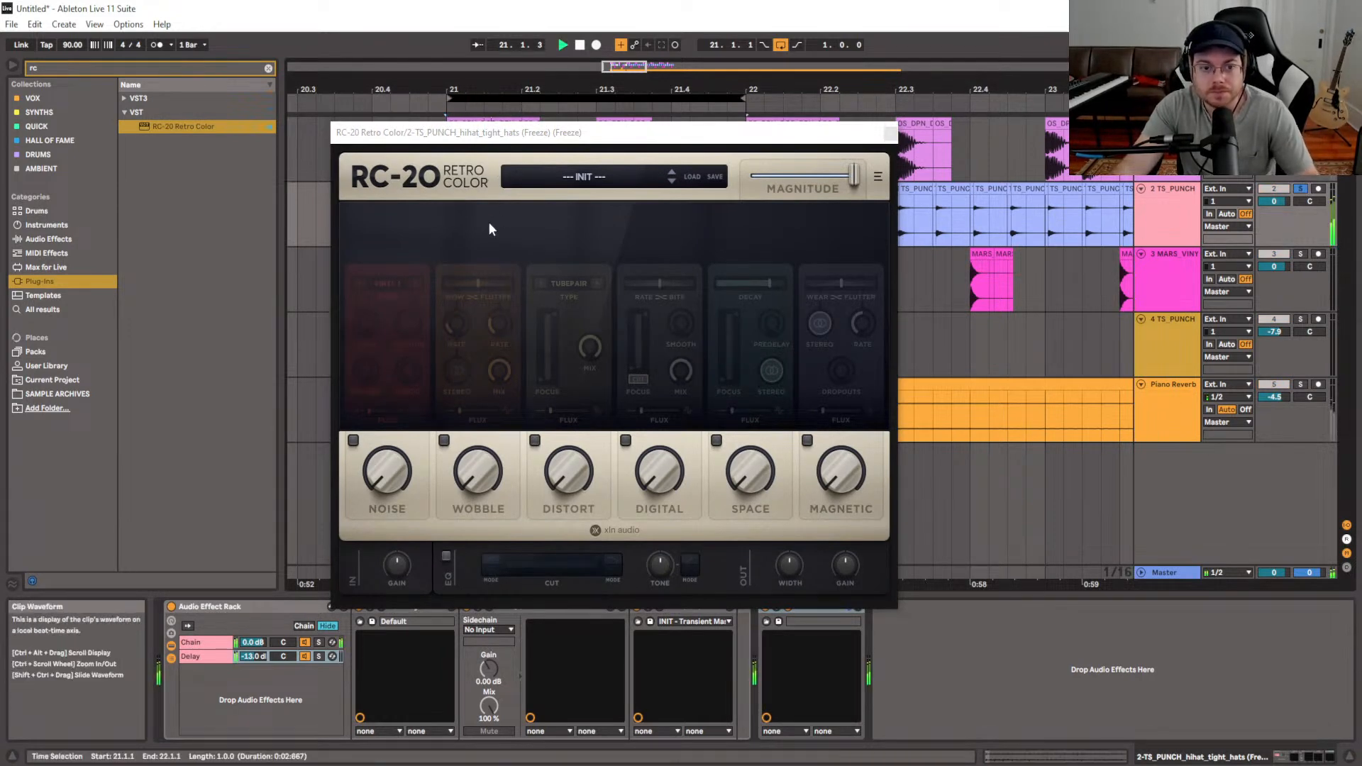
{"action": "left_click", "coordinate": [353, 440]}
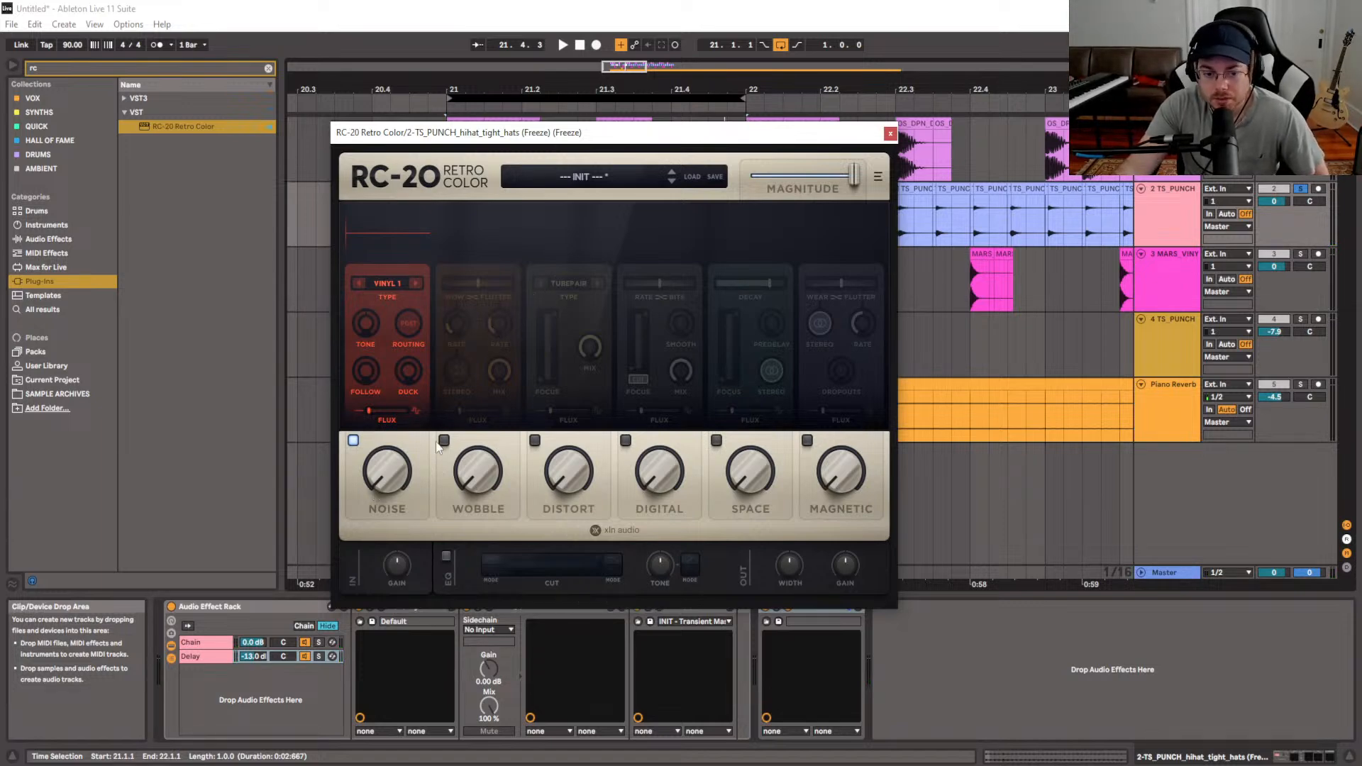
{"action": "left_click_drag", "start_coordinate": [390, 469], "coordinate": [419, 278]}
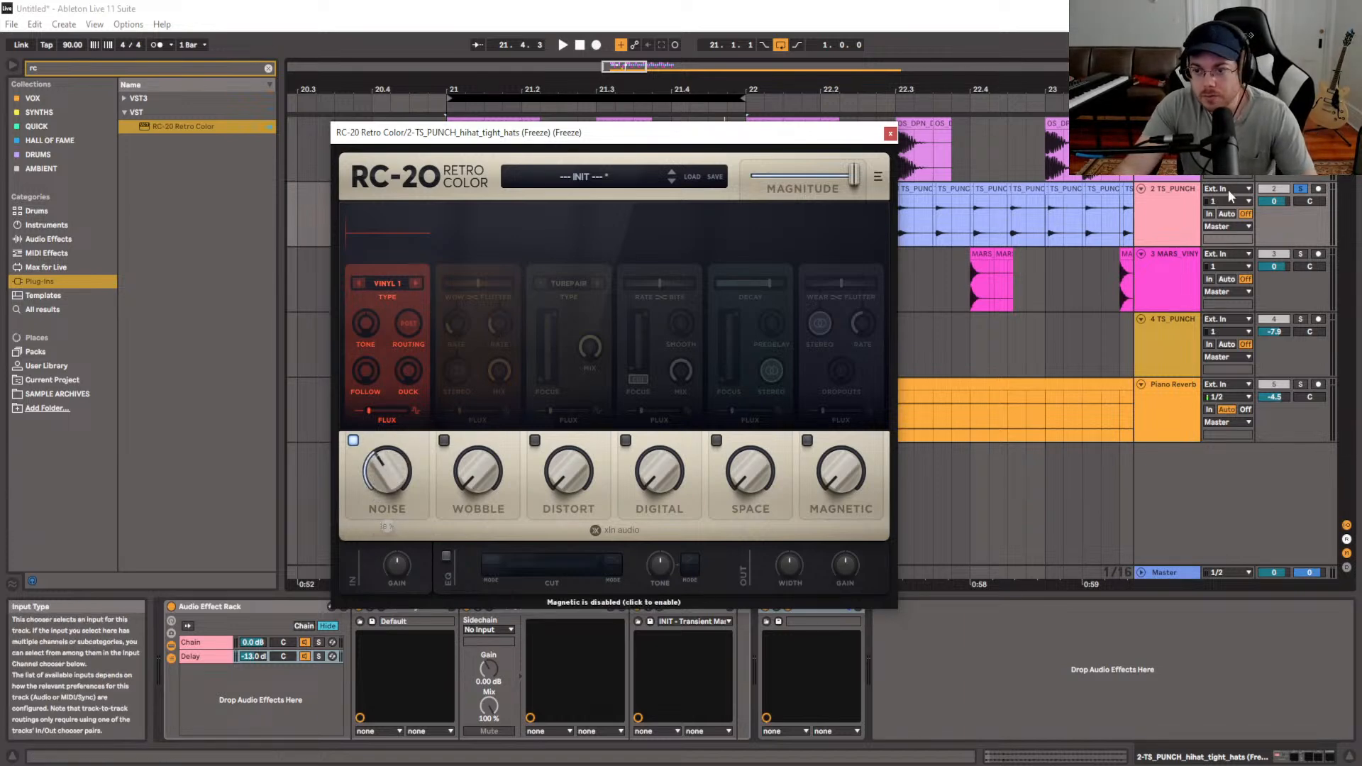
{"action": "key", "text": "space"}
{"action": "left_click_drag", "start_coordinate": [381, 476], "coordinate": [385, 527]}
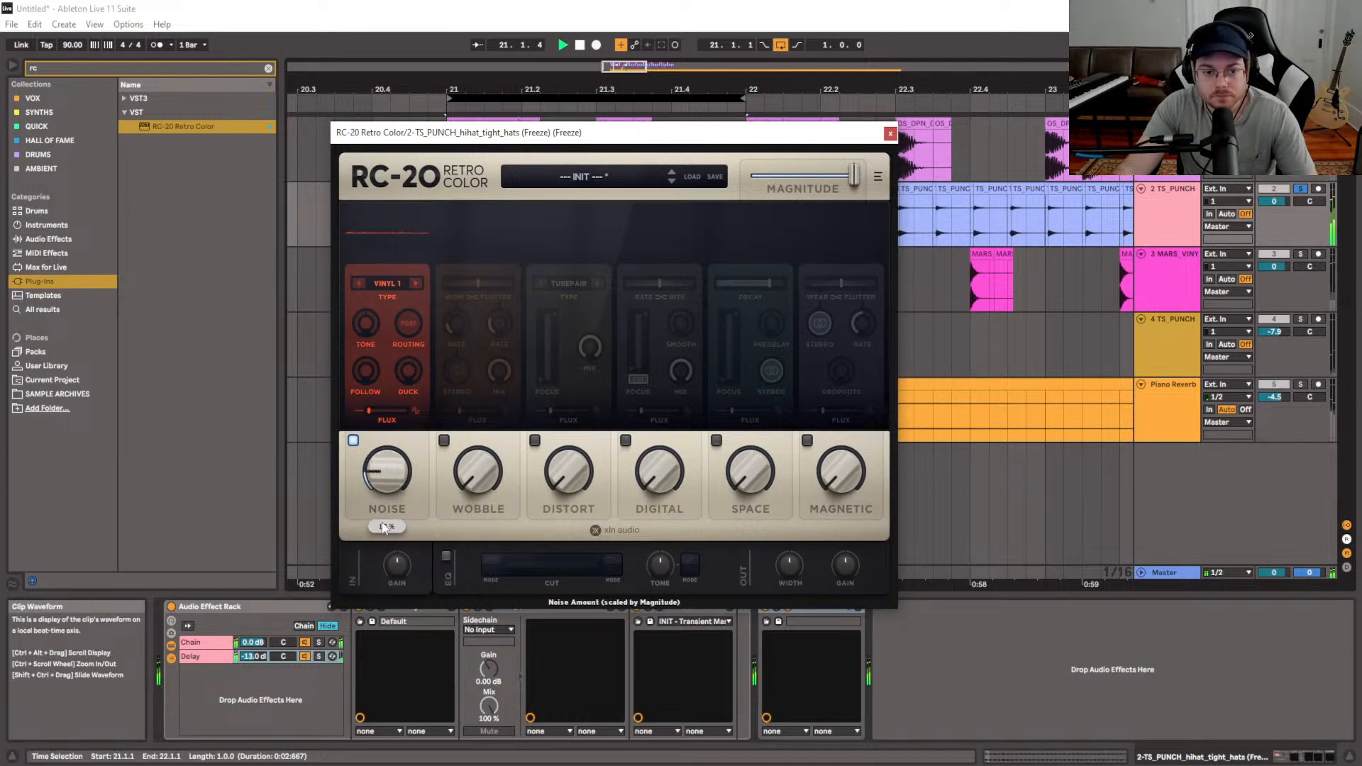
Enable the Wobble module in stereo, shift its balance towards Wow, and set its amount to about 7%
{"action": "left_click", "coordinate": [444, 440]}
{"action": "left_click_drag", "start_coordinate": [473, 484], "coordinate": [478, 418]}
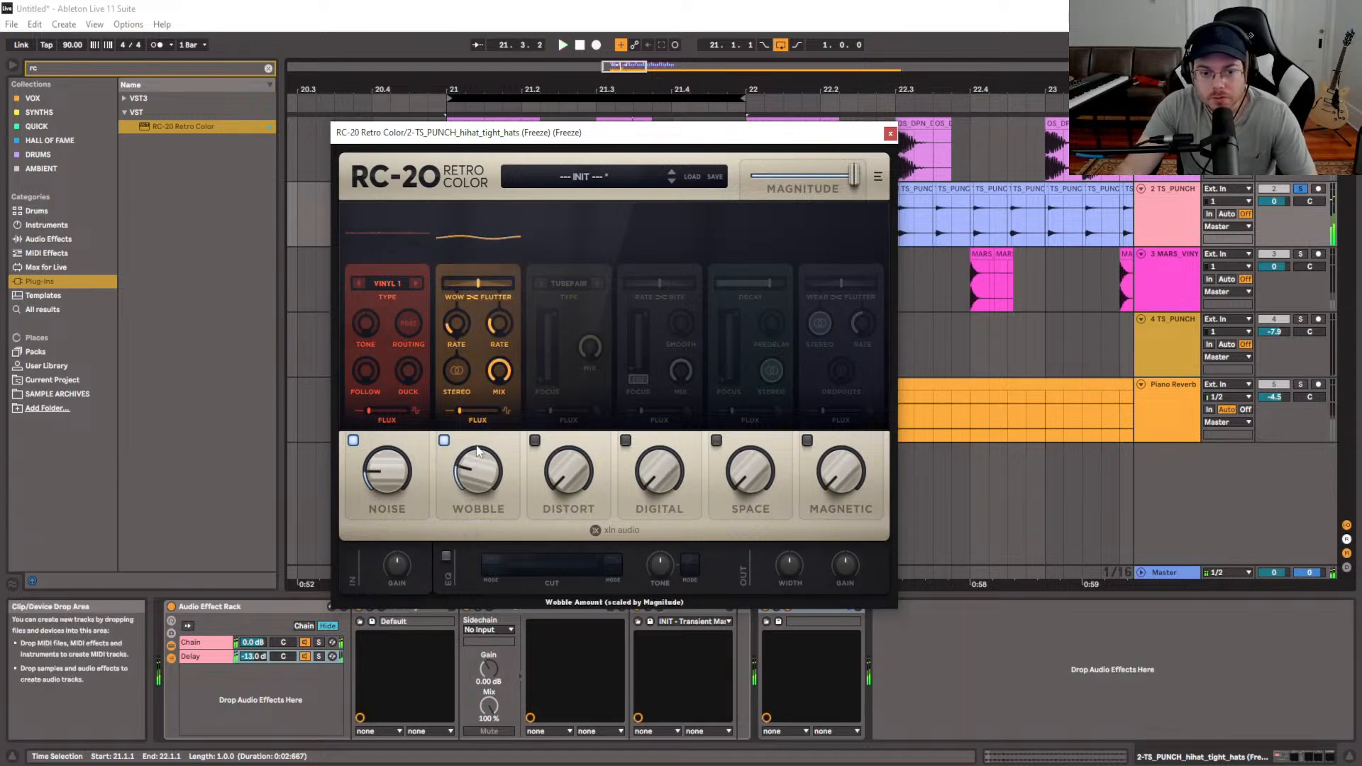
{"action": "left_click_drag", "start_coordinate": [504, 332], "coordinate": [501, 372]}
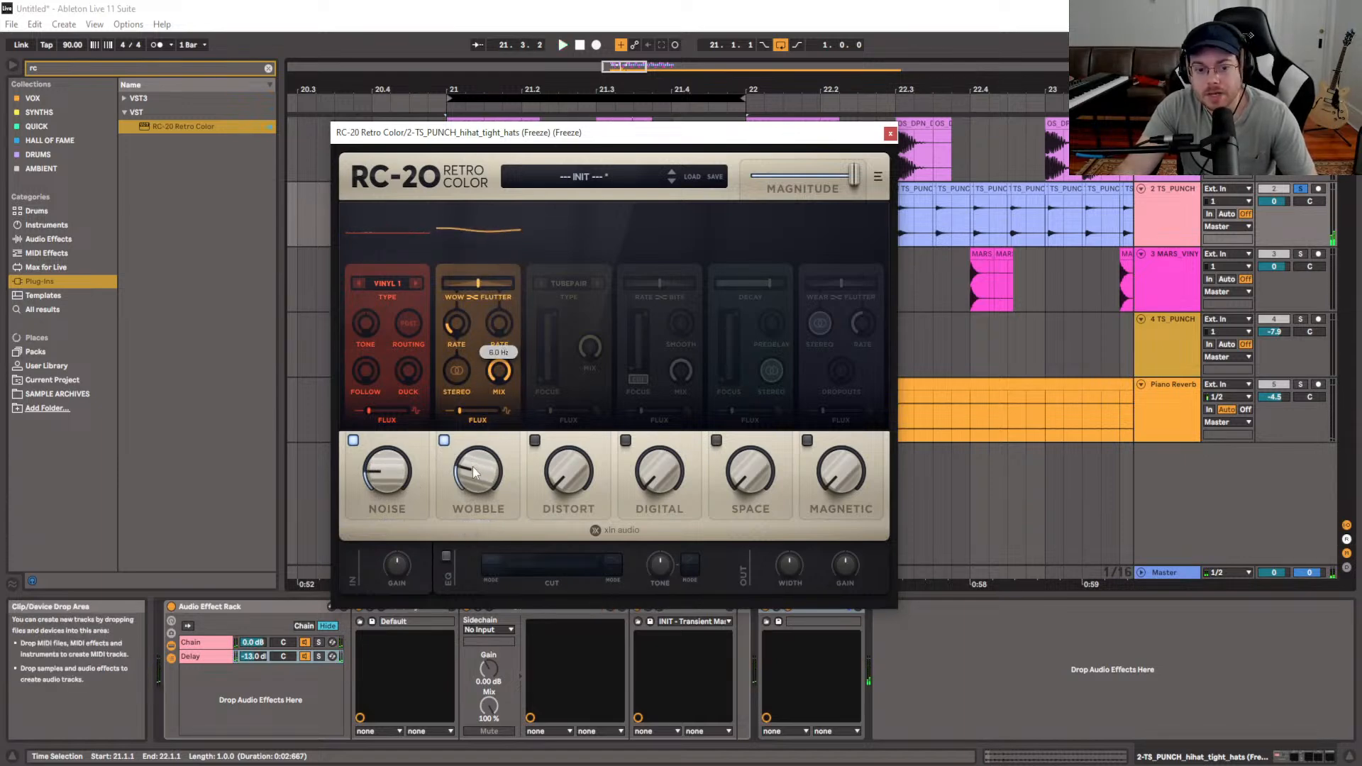
{"action": "left_click_drag", "start_coordinate": [457, 326], "coordinate": [474, 487]}
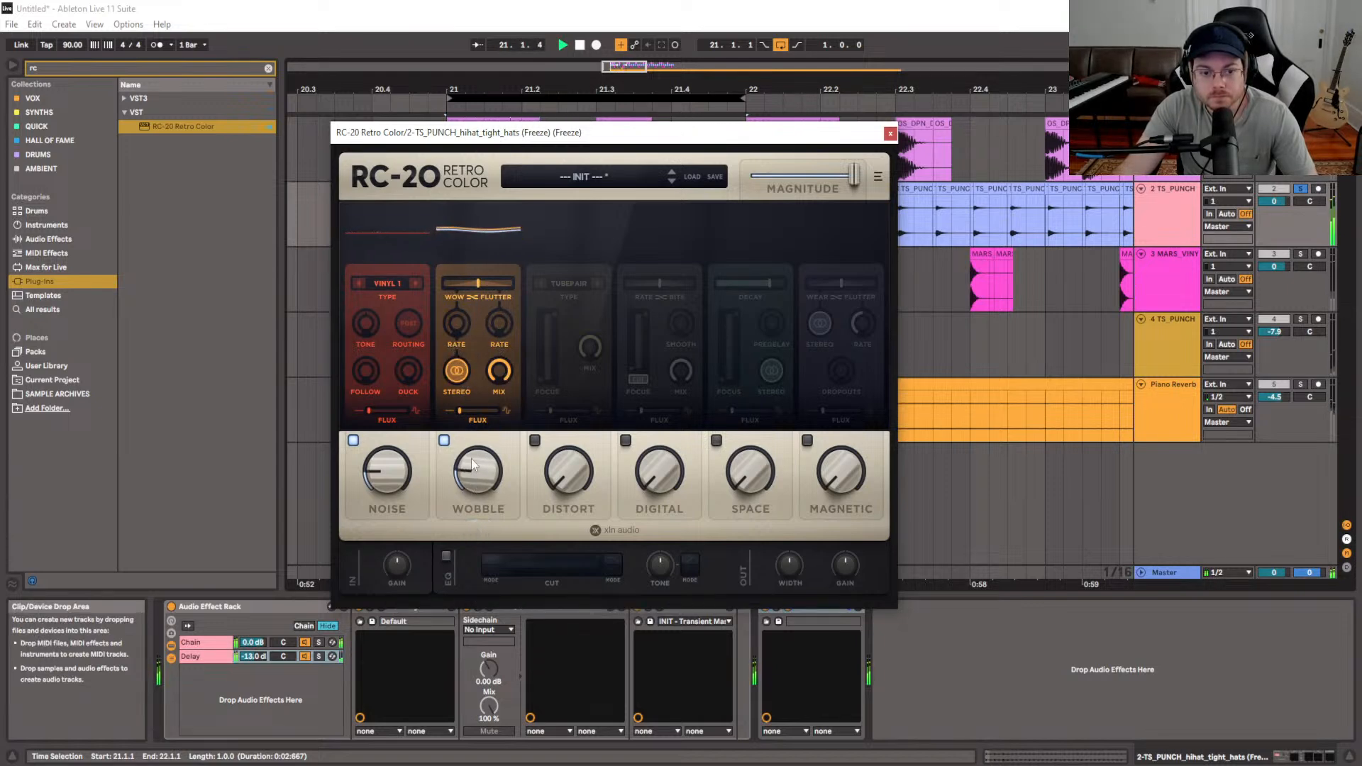
{"action": "left_click_drag", "start_coordinate": [474, 470], "coordinate": [472, 482]}
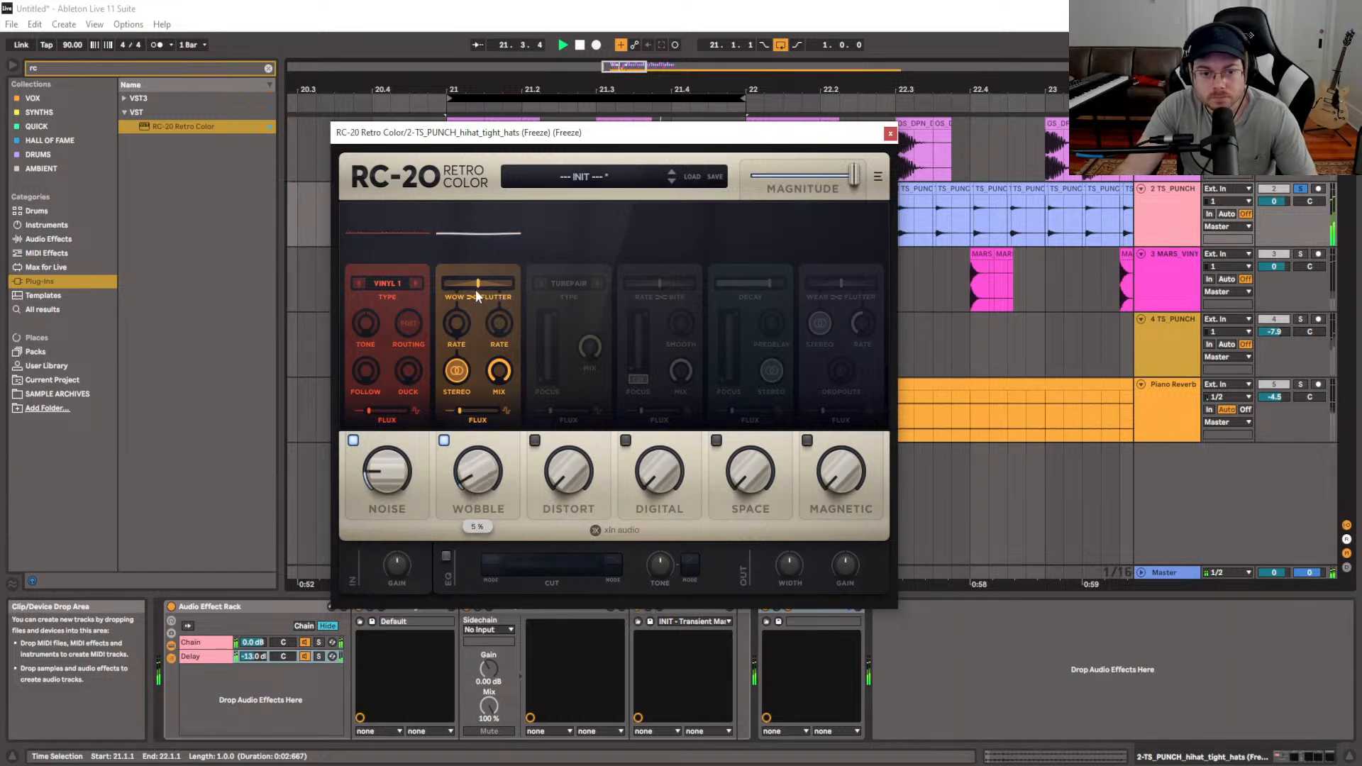
{"action": "left_click_drag", "start_coordinate": [476, 284], "coordinate": [463, 284]}
{"action": "mouse_move", "coordinate": [478, 455]}
{"action": "left_mouse_down"}
{"action": "mouse_move", "coordinate": [495, 304]}
{"action": "mouse_move", "coordinate": [463, 449]}
{"action": "left_mouse_up"}
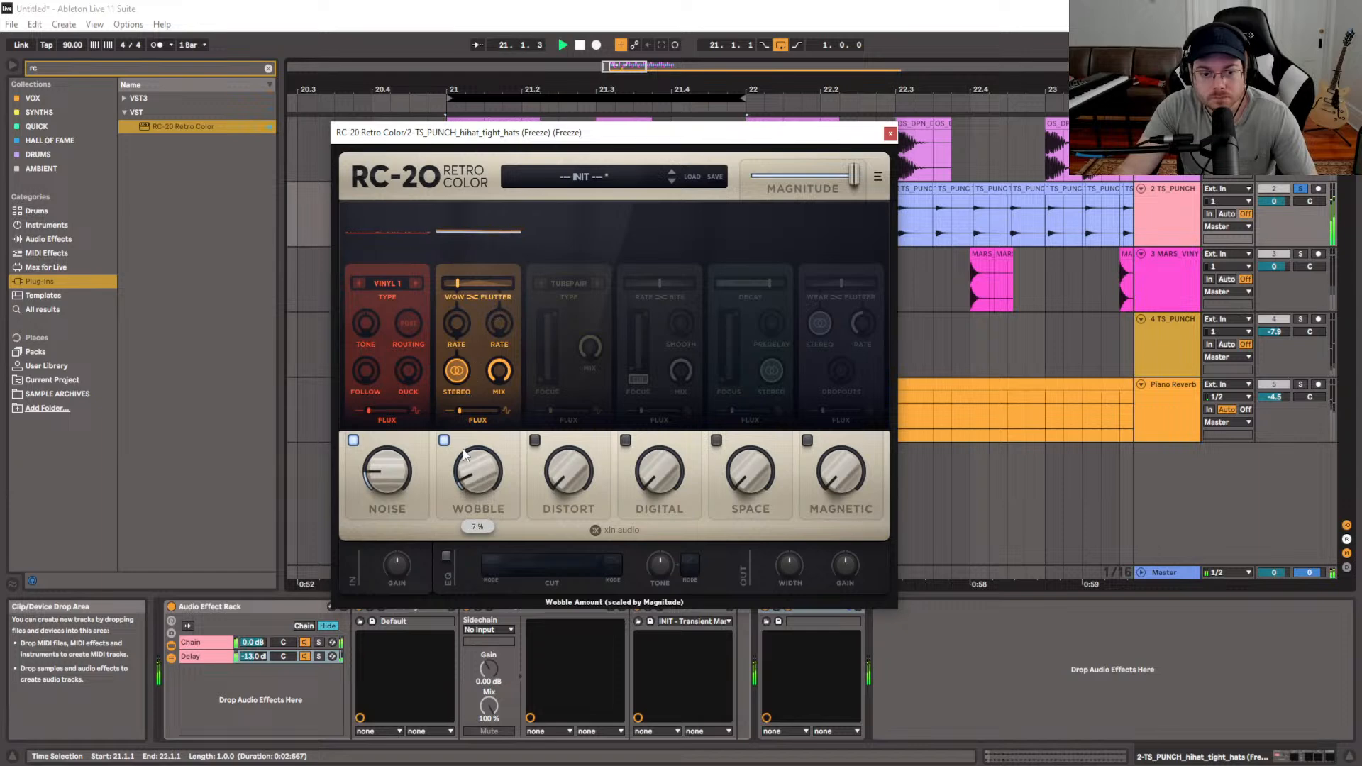
Enable the Distort module with the Tubepair type at a low amount and audition the hi-hats
{"action": "left_click", "coordinate": [534, 441]}
{"action": "left_click_drag", "start_coordinate": [564, 457], "coordinate": [570, 430]}
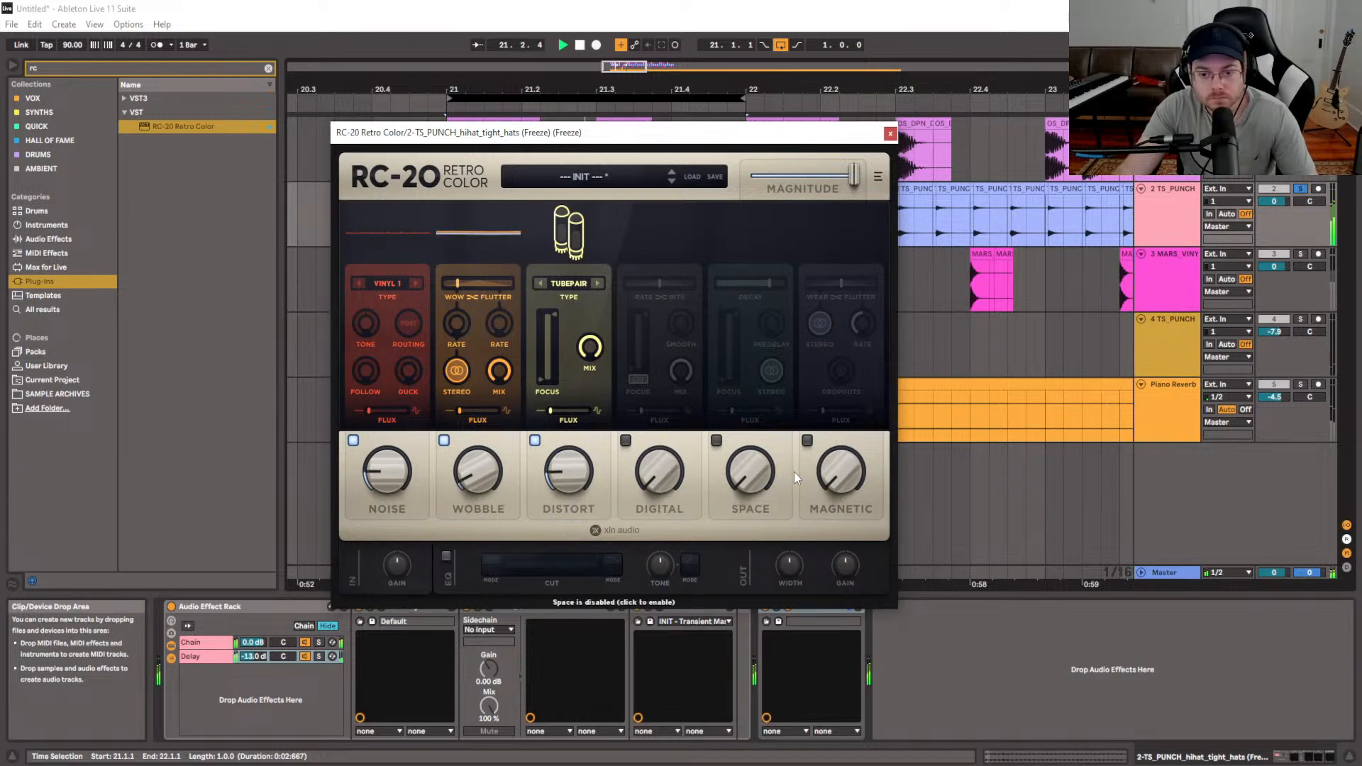
{"action": "key", "text": "space"}
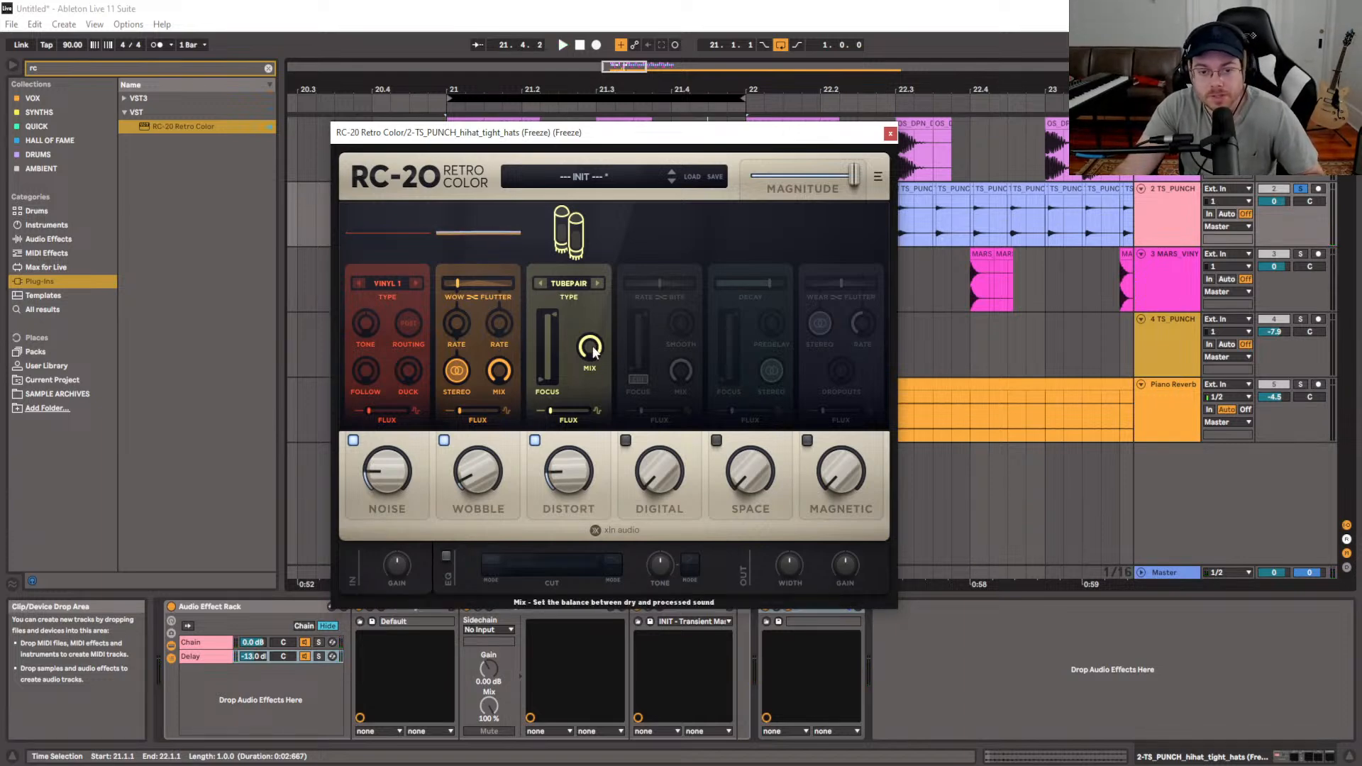
{"action": "key", "text": "space"}
{"action": "mouse_move", "coordinate": [586, 382]}
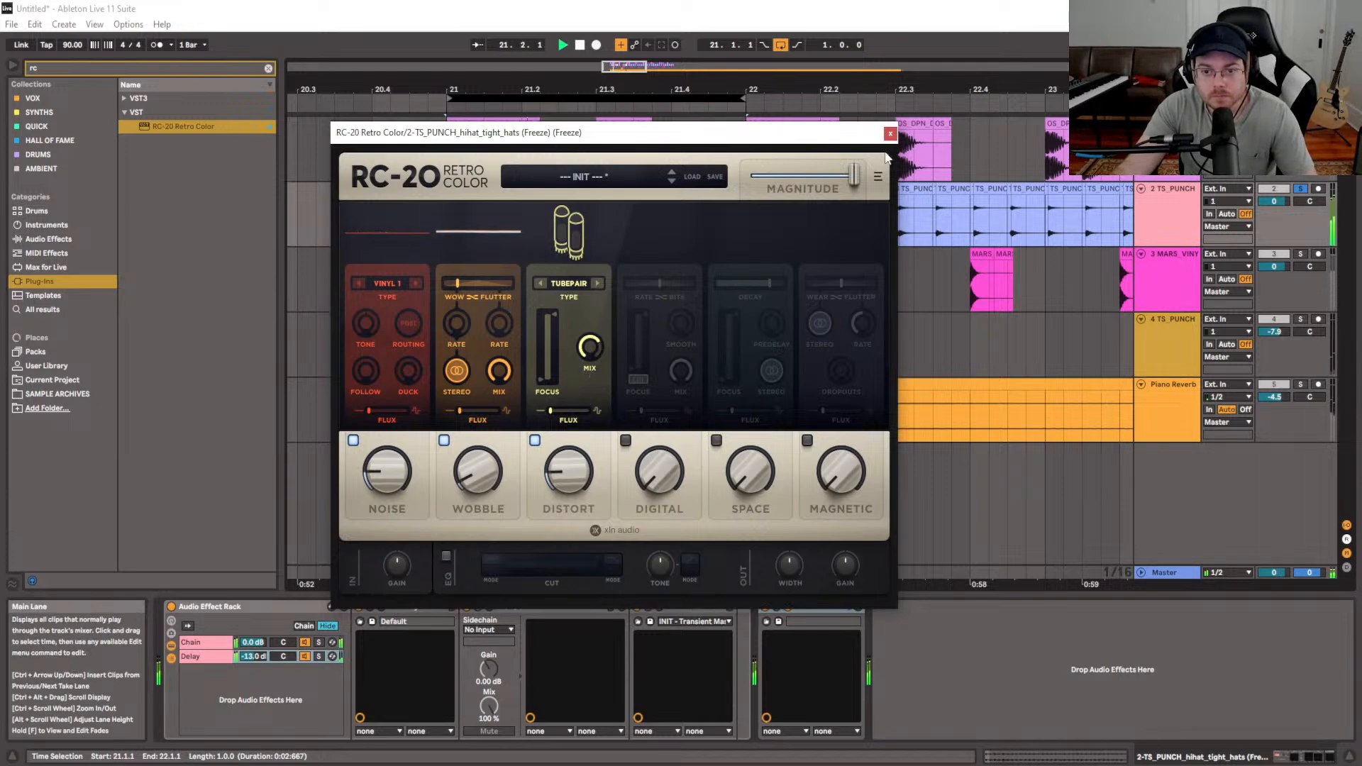
Sweep the Magnitude down to 0% and back to full, and set Distort's upper Focus limit to about 17 kHz
{"action": "mouse_move", "coordinate": [856, 180]}
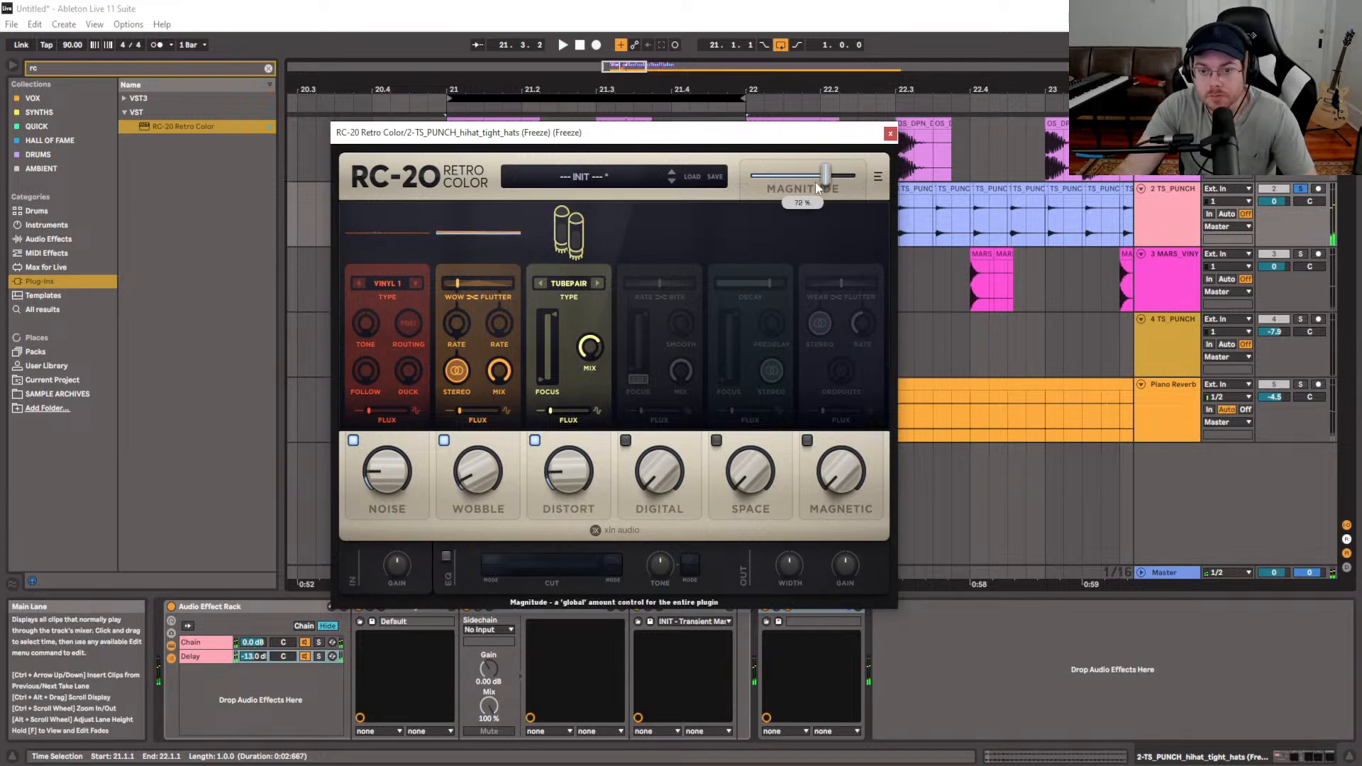
{"action": "left_click_drag", "start_coordinate": [858, 178], "coordinate": [725, 187]}
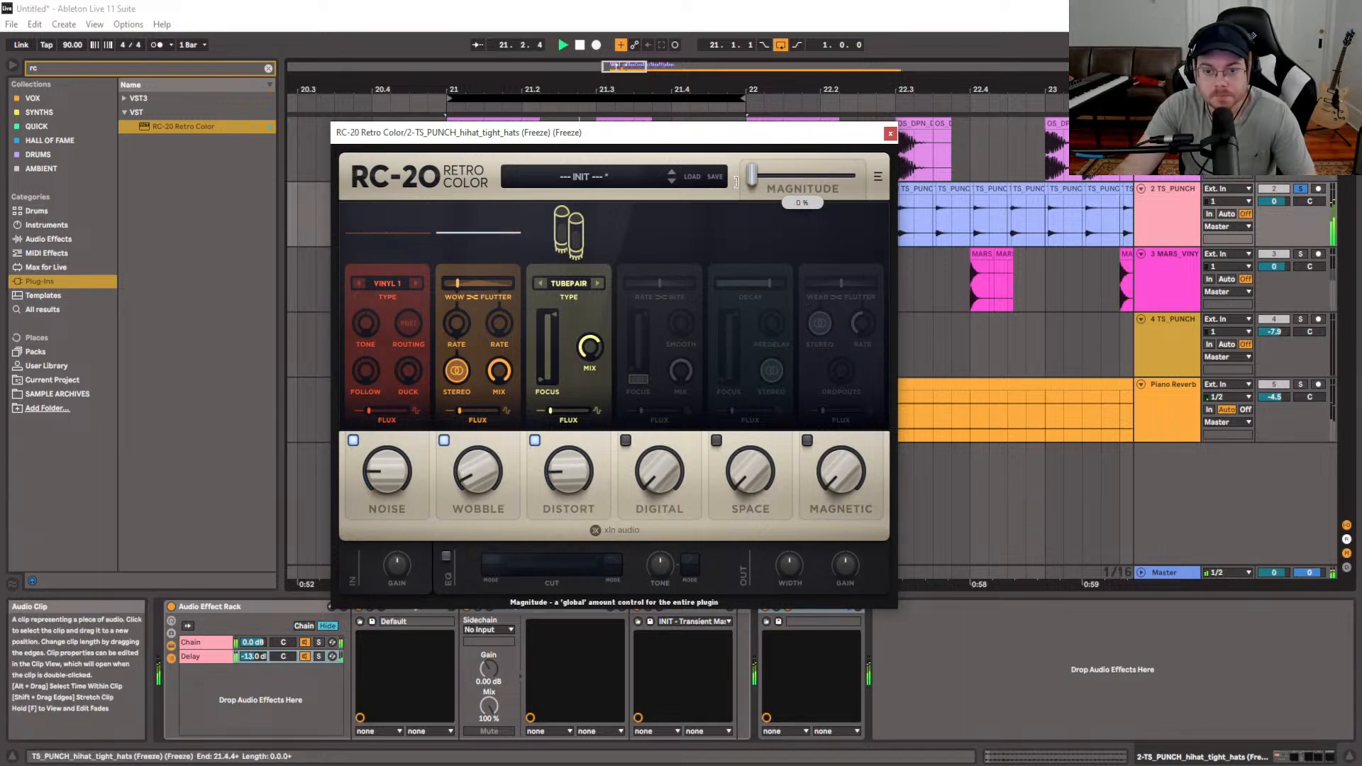
{"action": "left_click_drag", "start_coordinate": [735, 182], "coordinate": [969, 169]}
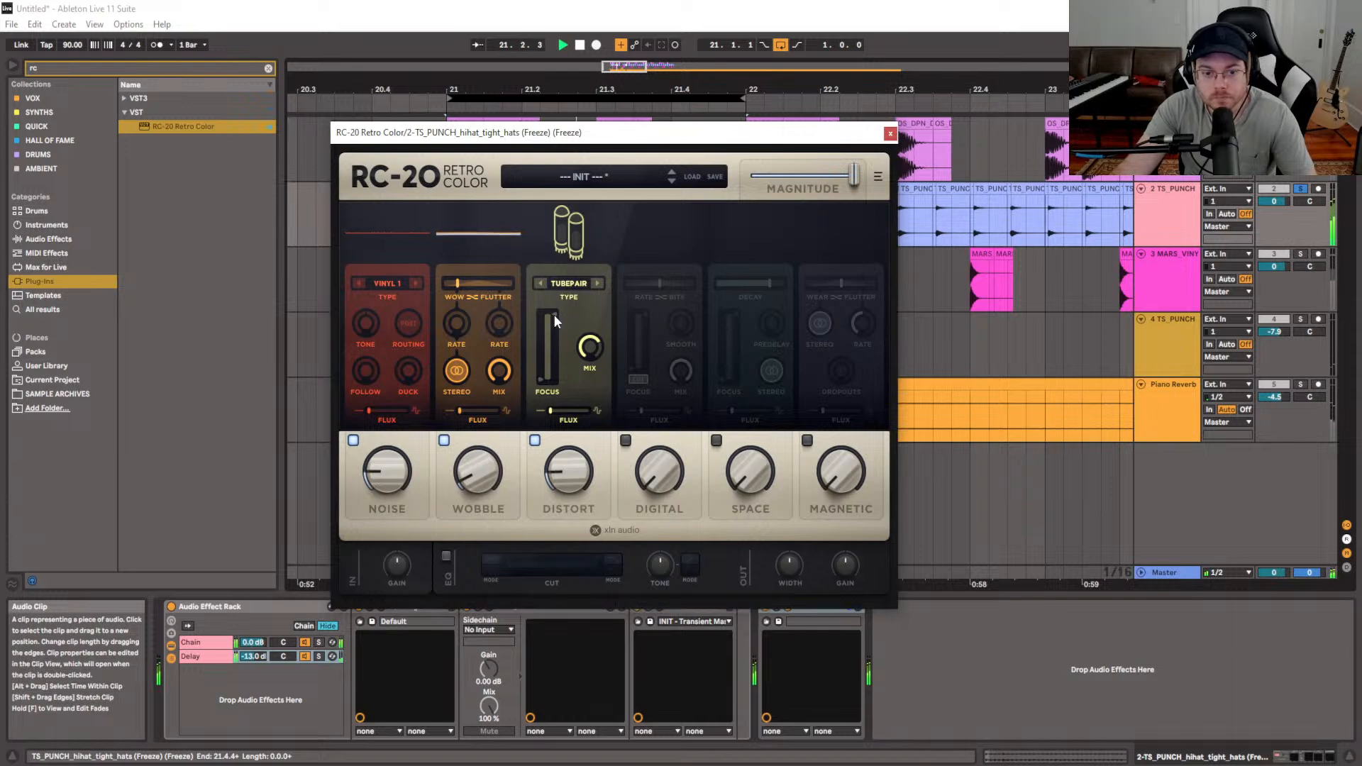
{"action": "left_click_drag", "start_coordinate": [554, 314], "coordinate": [553, 338]}
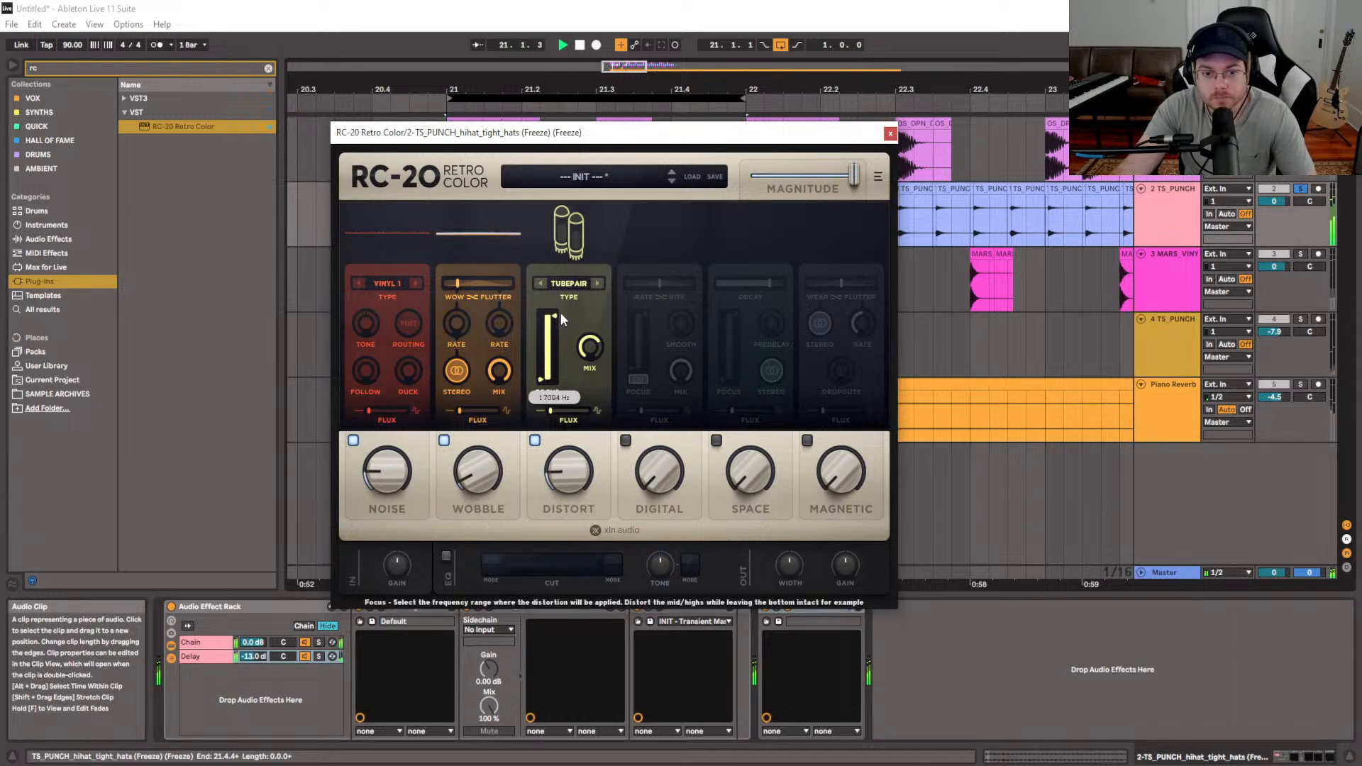
{"action": "key", "text": "space"}
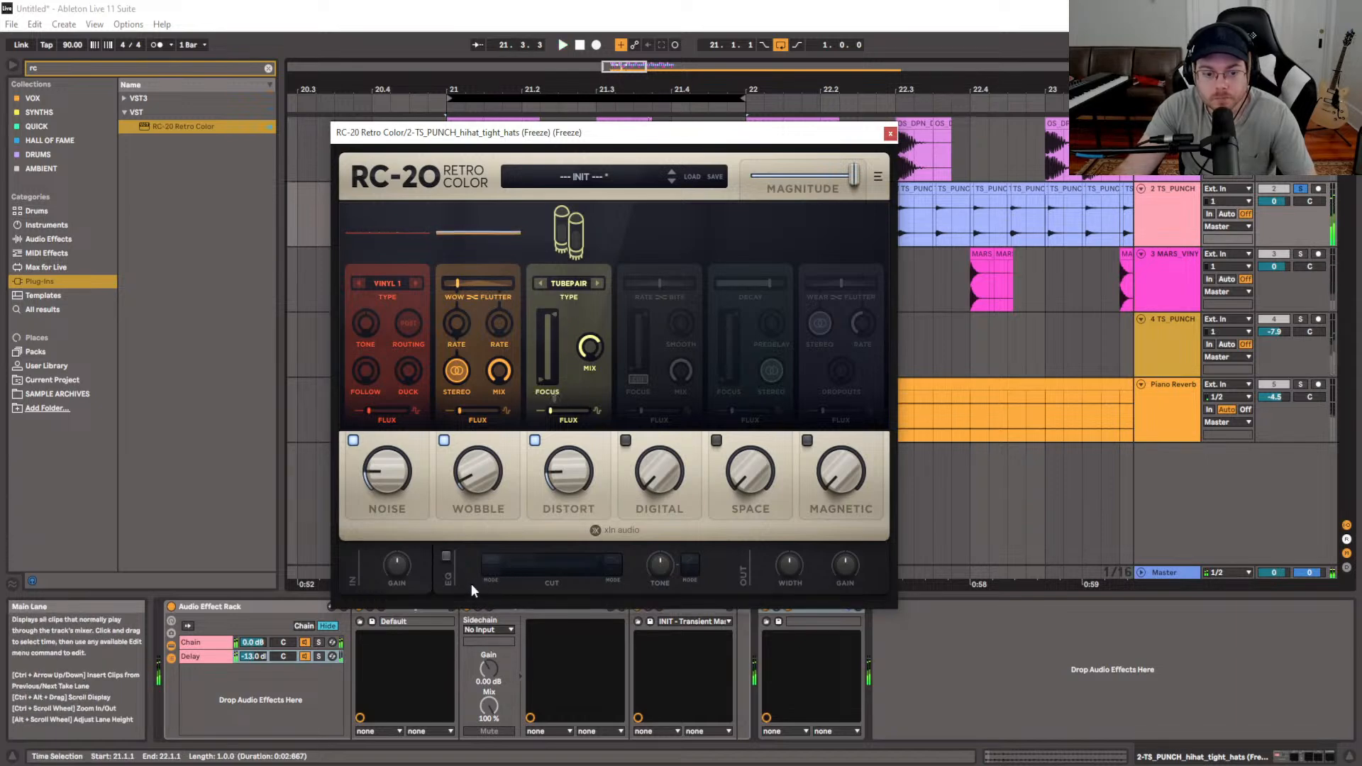
Enable RC-20's EQ section and lower its high cut to about 1763 Hz during playback
{"action": "left_click", "coordinate": [446, 557]}
{"action": "key", "text": "space"}
{"action": "left_click_drag", "start_coordinate": [597, 558], "coordinate": [576, 564]}
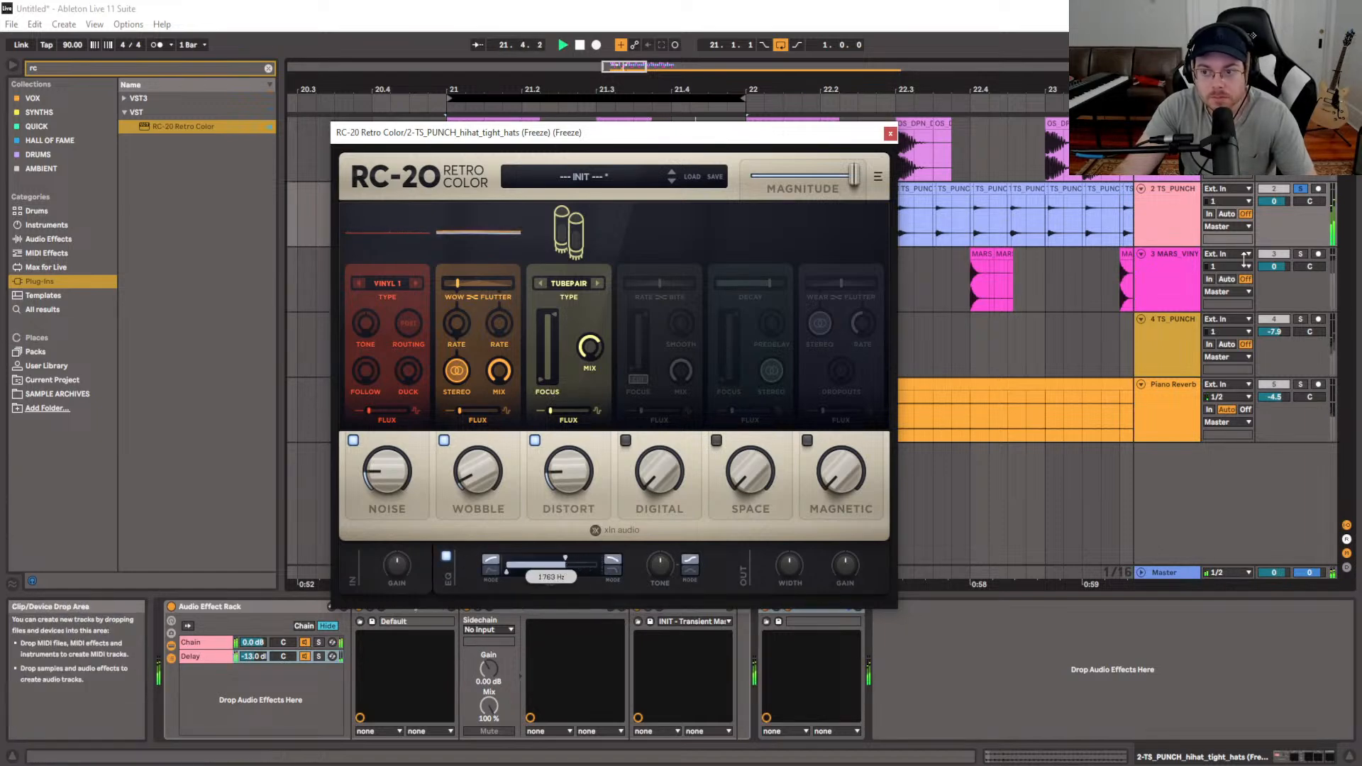
Add the first drum track and the MARS VINYL track to the solo, and move the RC-20 window clear of the device chain
{"action": "left_click", "coordinate": [1300, 124], "text": "ctrl"}
{"action": "left_click", "coordinate": [1303, 256], "text": "ctrl"}
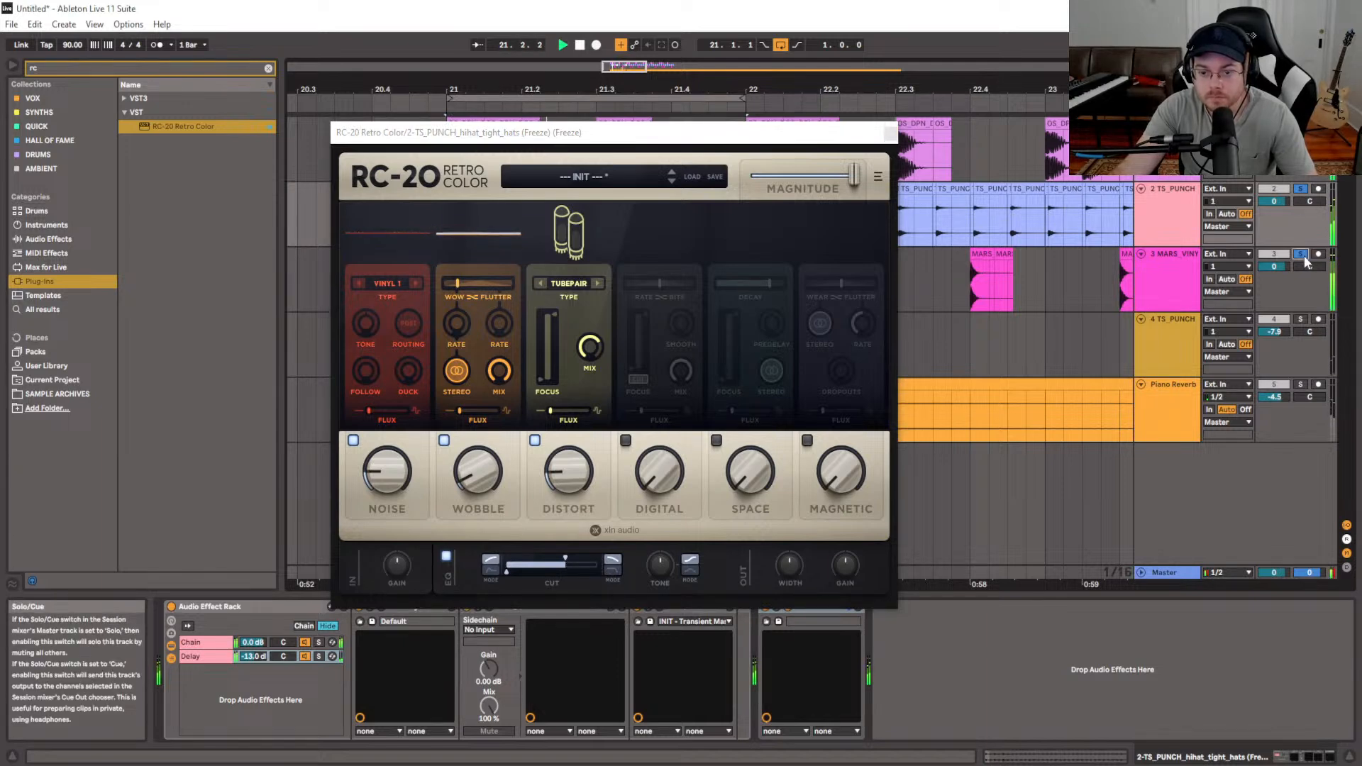
{"action": "key", "text": "space"}
{"action": "left_click_drag", "start_coordinate": [830, 146], "coordinate": [834, 78]}
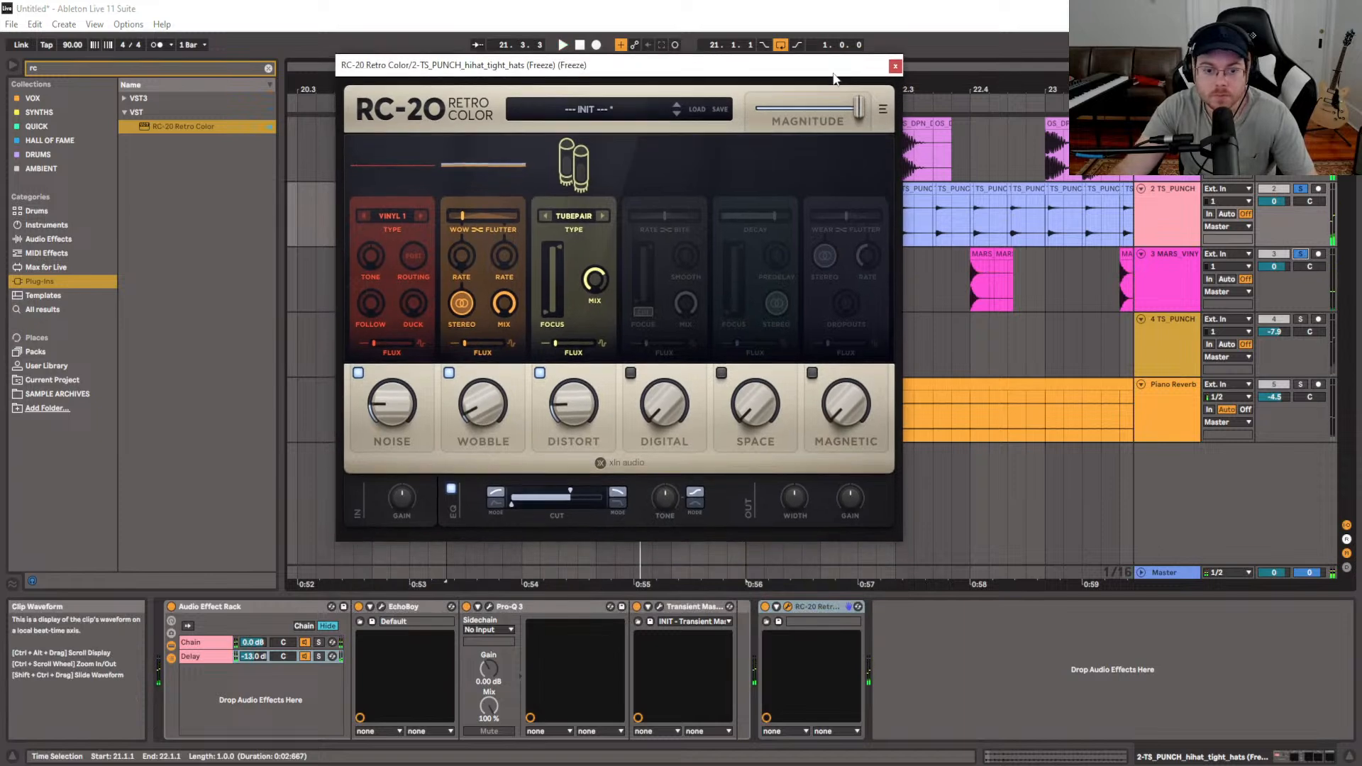
Compare the soloed drums with RC-20 bypassed and re-enabled during playback
{"action": "left_click", "coordinate": [765, 608]}
{"action": "key", "text": "space"}
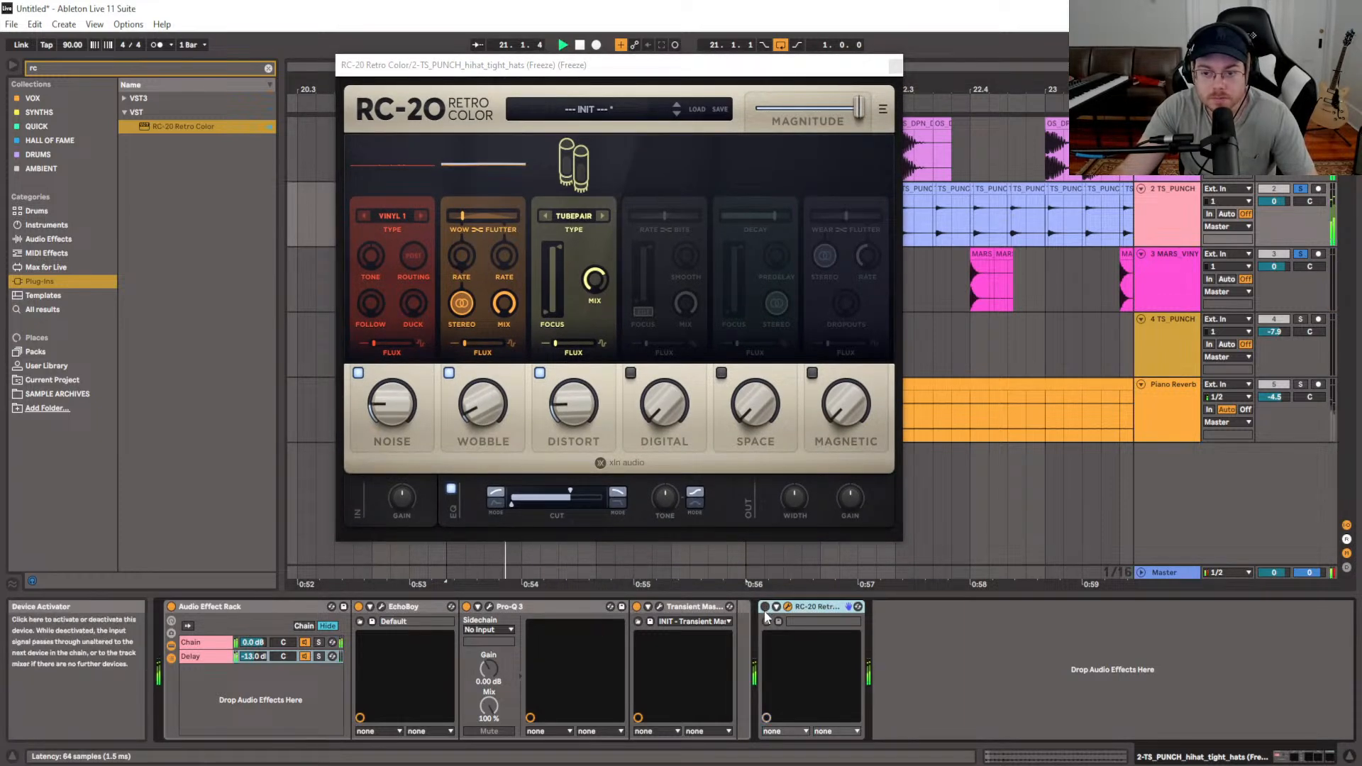
{"action": "left_click", "coordinate": [764, 607]}
Raise RC-20's high cut slightly and add the Piano Reverb track to the solo
{"action": "left_click_drag", "start_coordinate": [570, 492], "coordinate": [580, 494]}
{"action": "left_click", "coordinate": [1300, 384]}
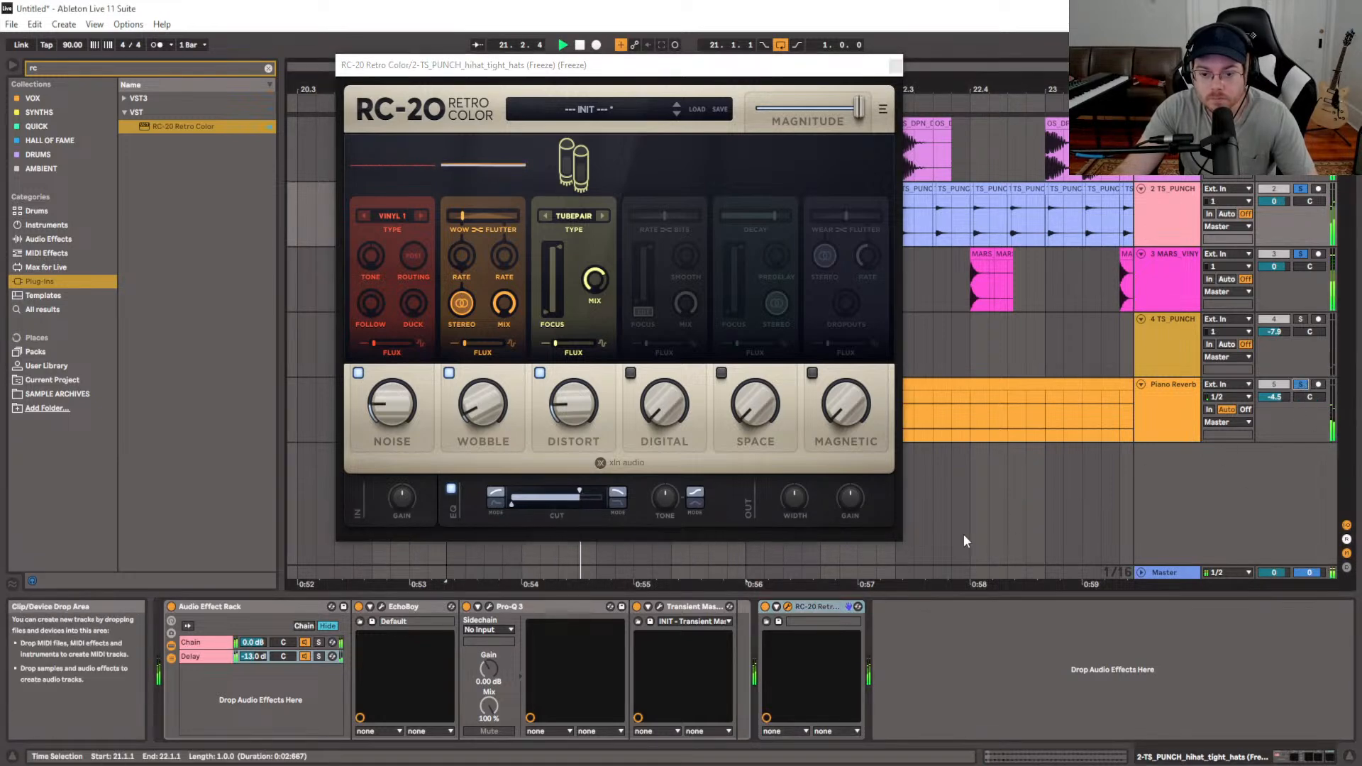
Try raising RC-20's high cut to about 11046 Hz, and set the tight hi-hat track's volume to -2.0 dB
{"action": "left_click_drag", "start_coordinate": [579, 491], "coordinate": [614, 495]}
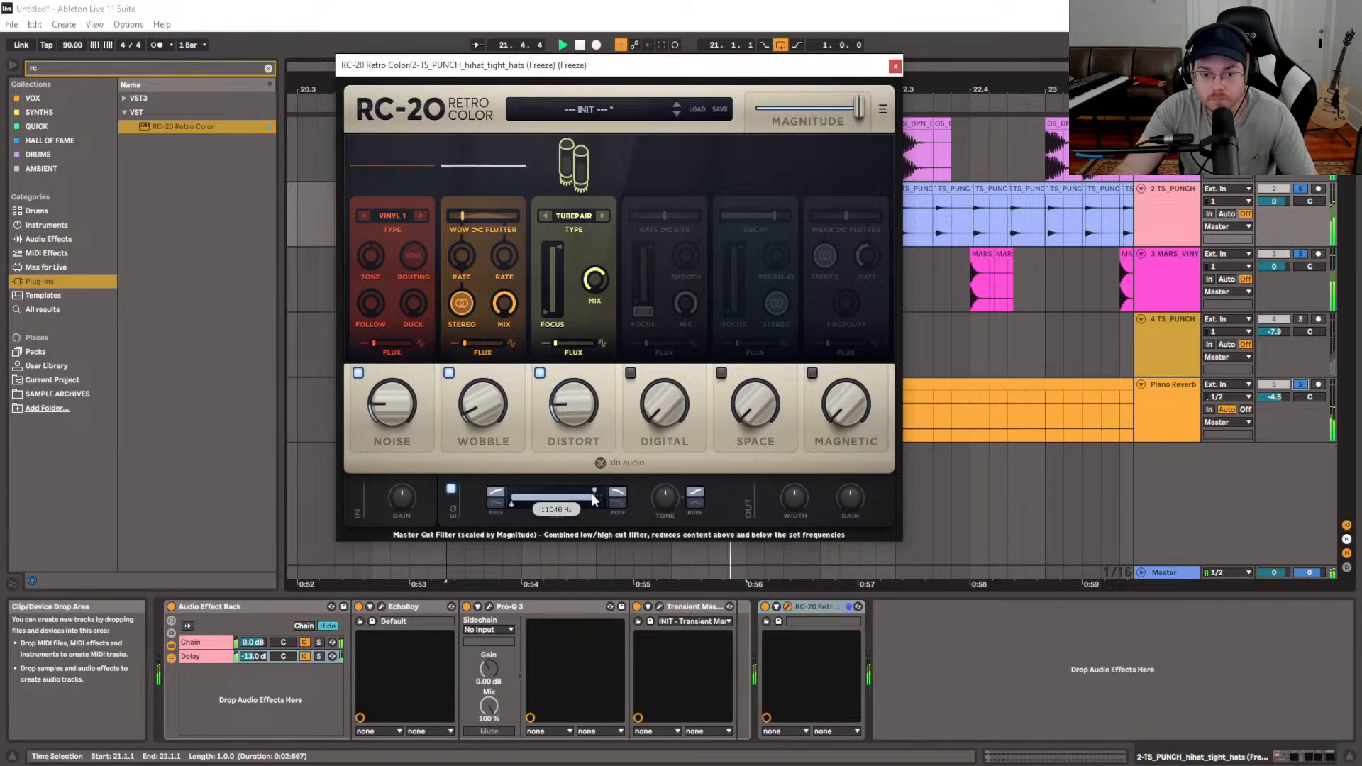
{"action": "left_click_drag", "start_coordinate": [1274, 201], "coordinate": [1274, 205]}
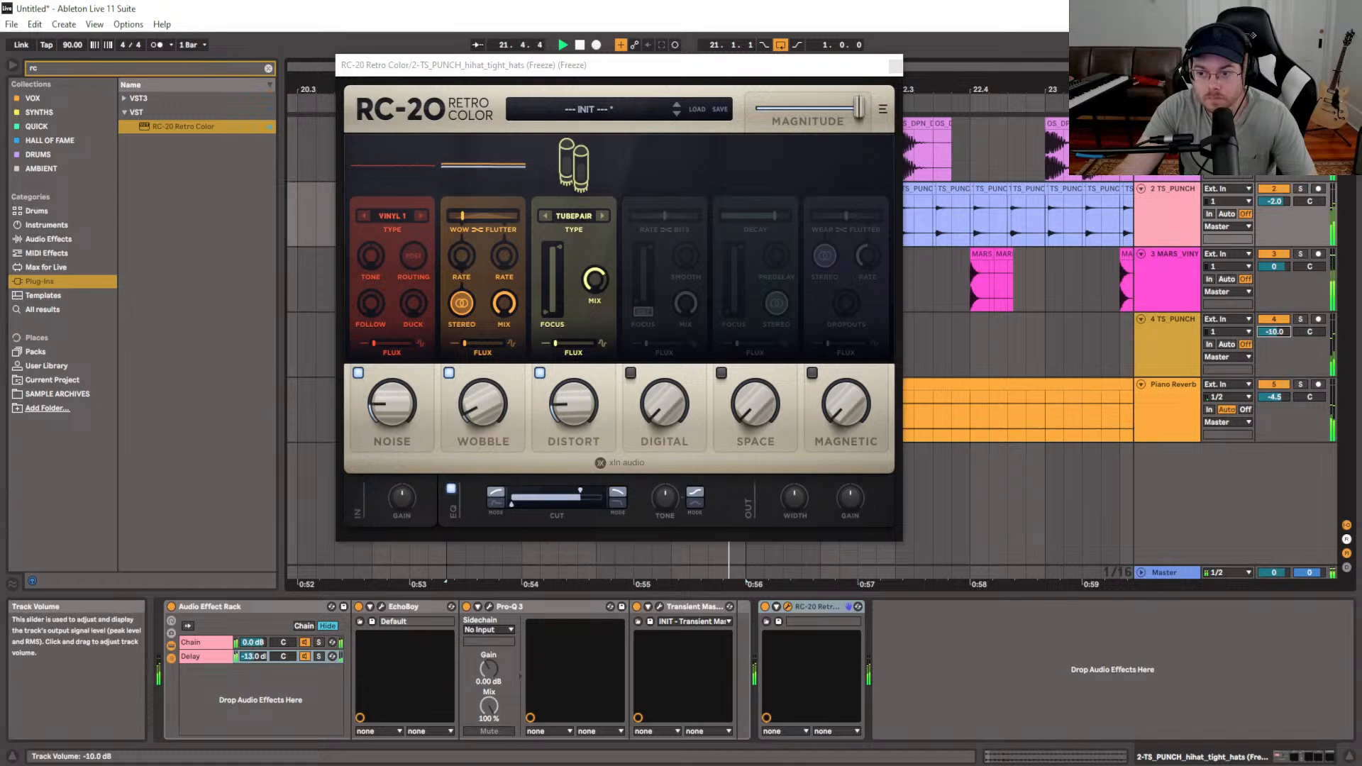
Lower the open hi-hat track's volume to -10.6 dB and rename the track "open"
{"action": "left_click", "coordinate": [1162, 348]}
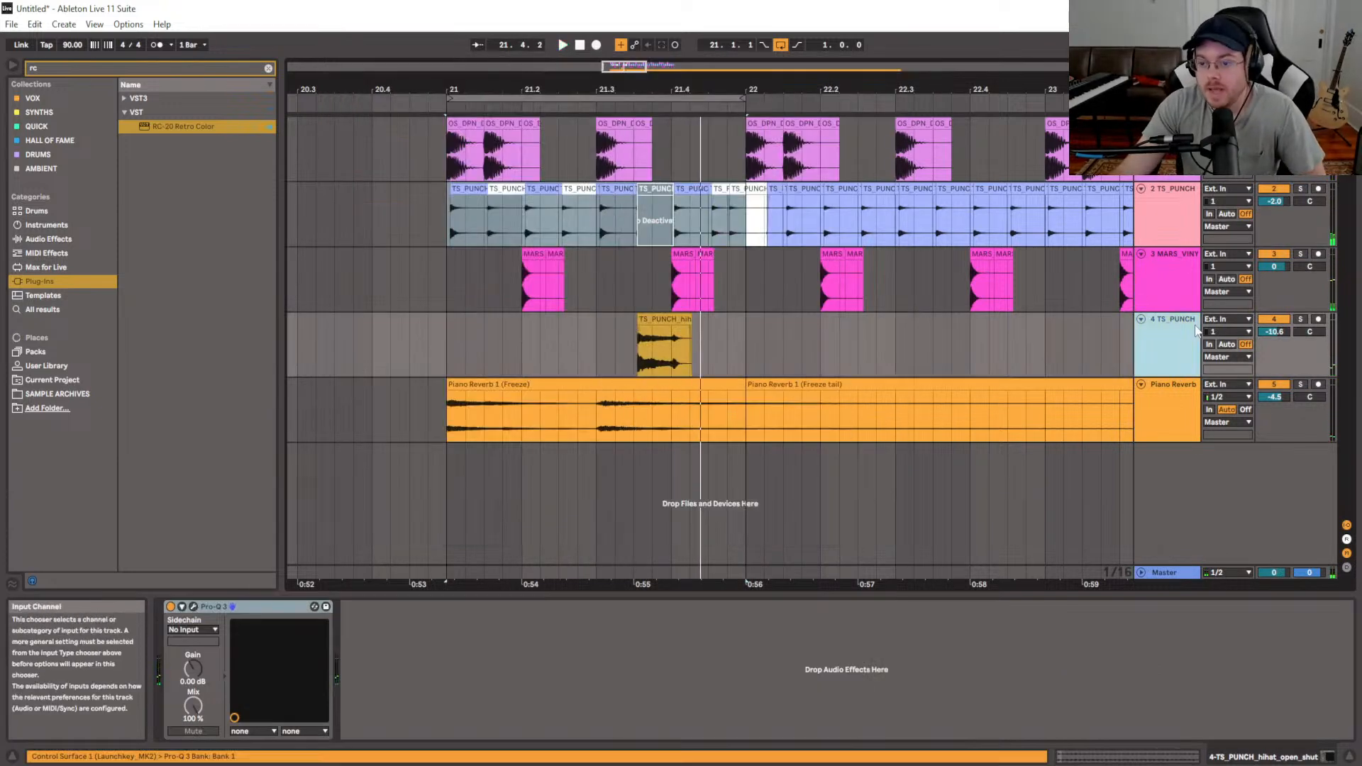
{"action": "key", "text": "ctrl+r"}
{"action": "type", "text": "open"}
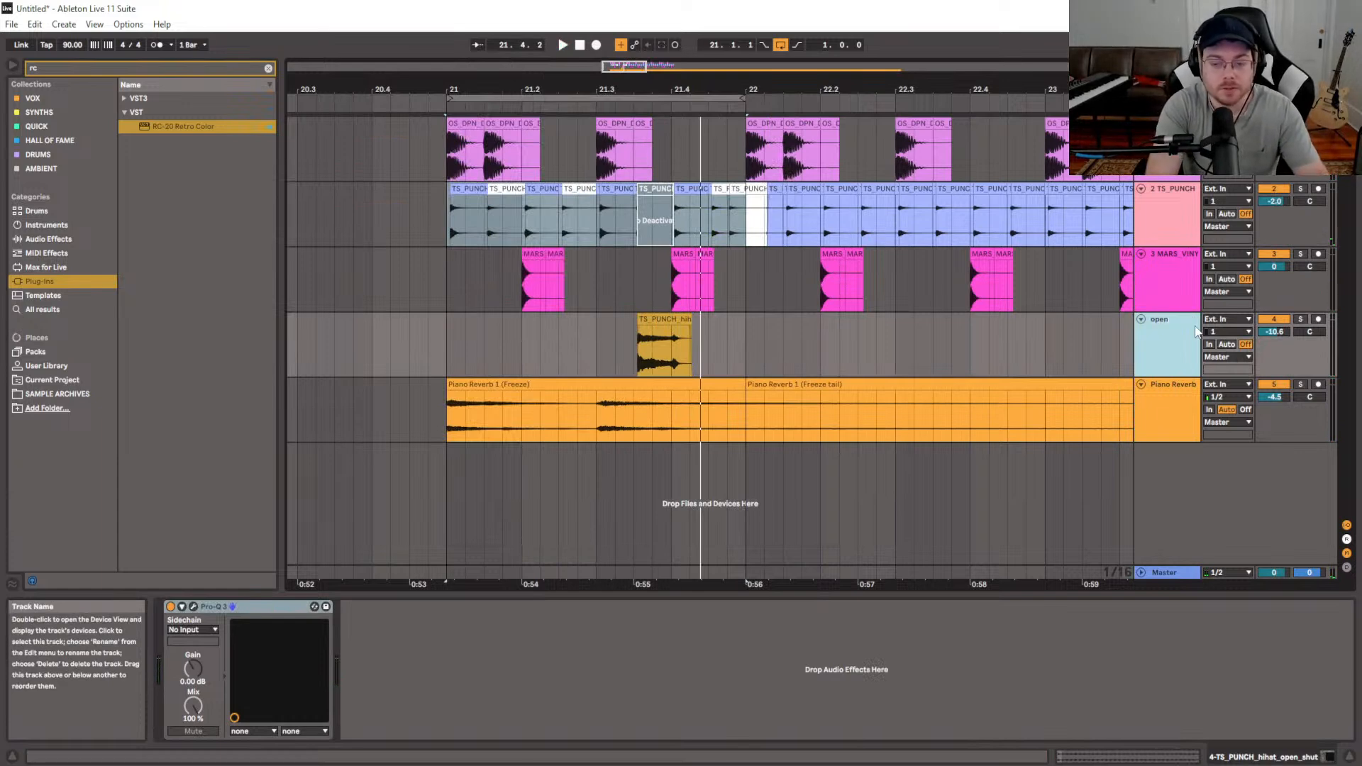
{"action": "key", "text": "Return"}
Place the open track directly below the tight hi-hat track and group the two tracks
{"action": "left_click", "coordinate": [1164, 211]}
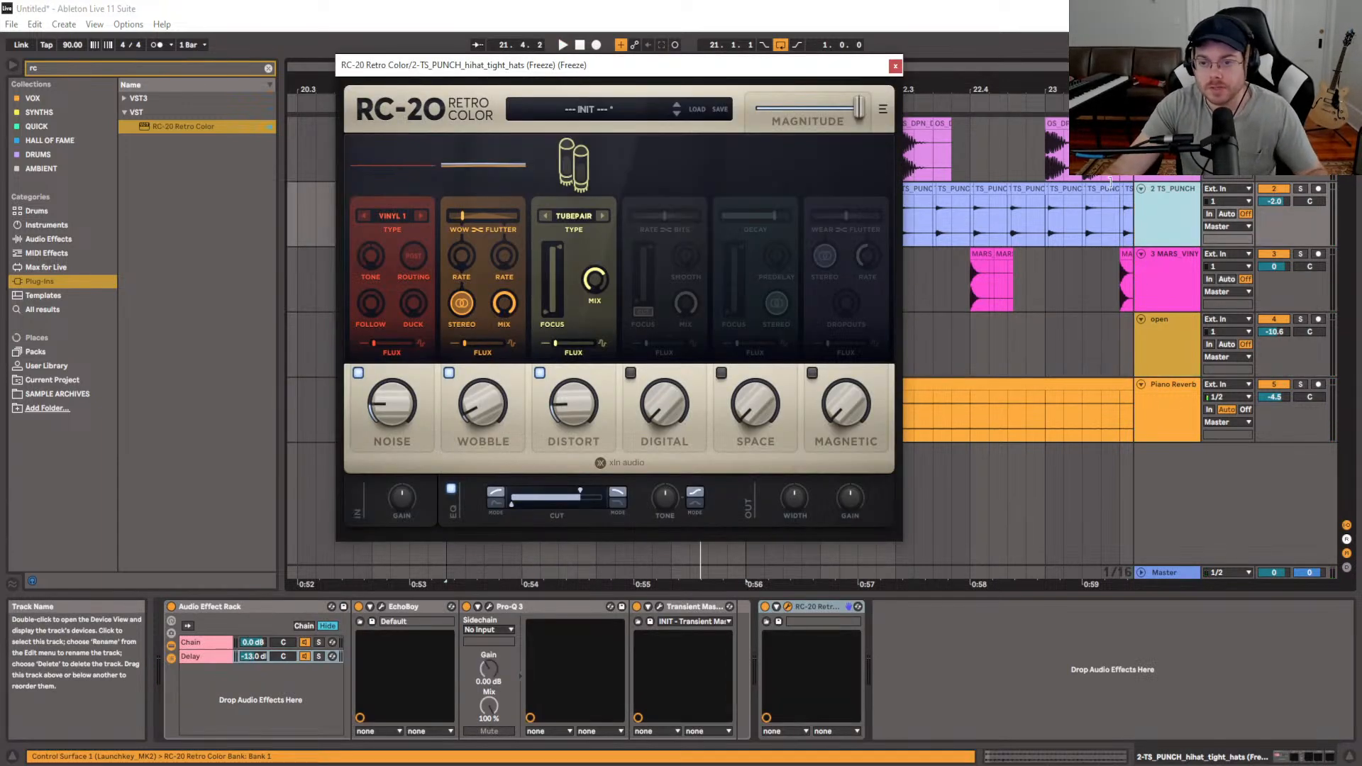
{"action": "left_click", "coordinate": [895, 66]}
{"action": "left_click_drag", "start_coordinate": [1190, 339], "coordinate": [1187, 257]}
{"action": "left_click", "coordinate": [1184, 206], "text": "shift"}
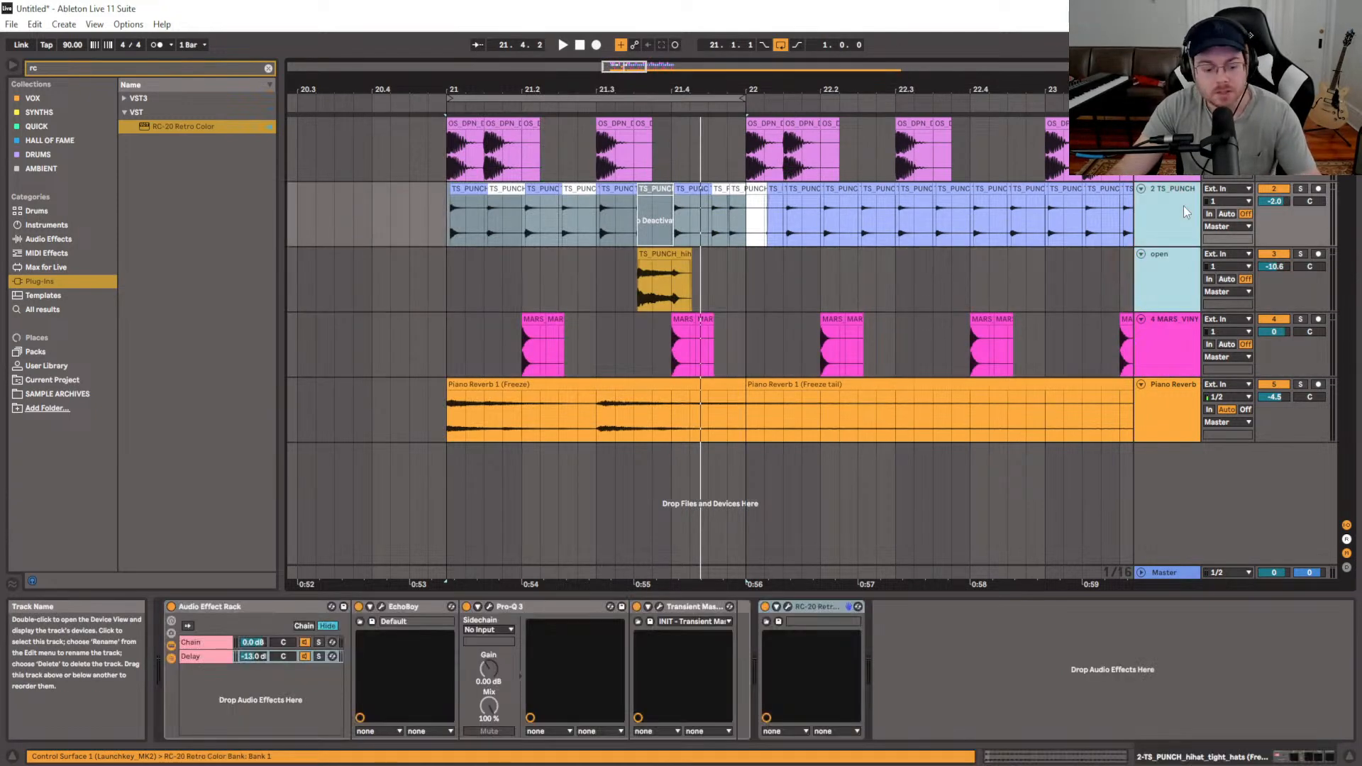
{"action": "key", "text": "ctrl+g"}
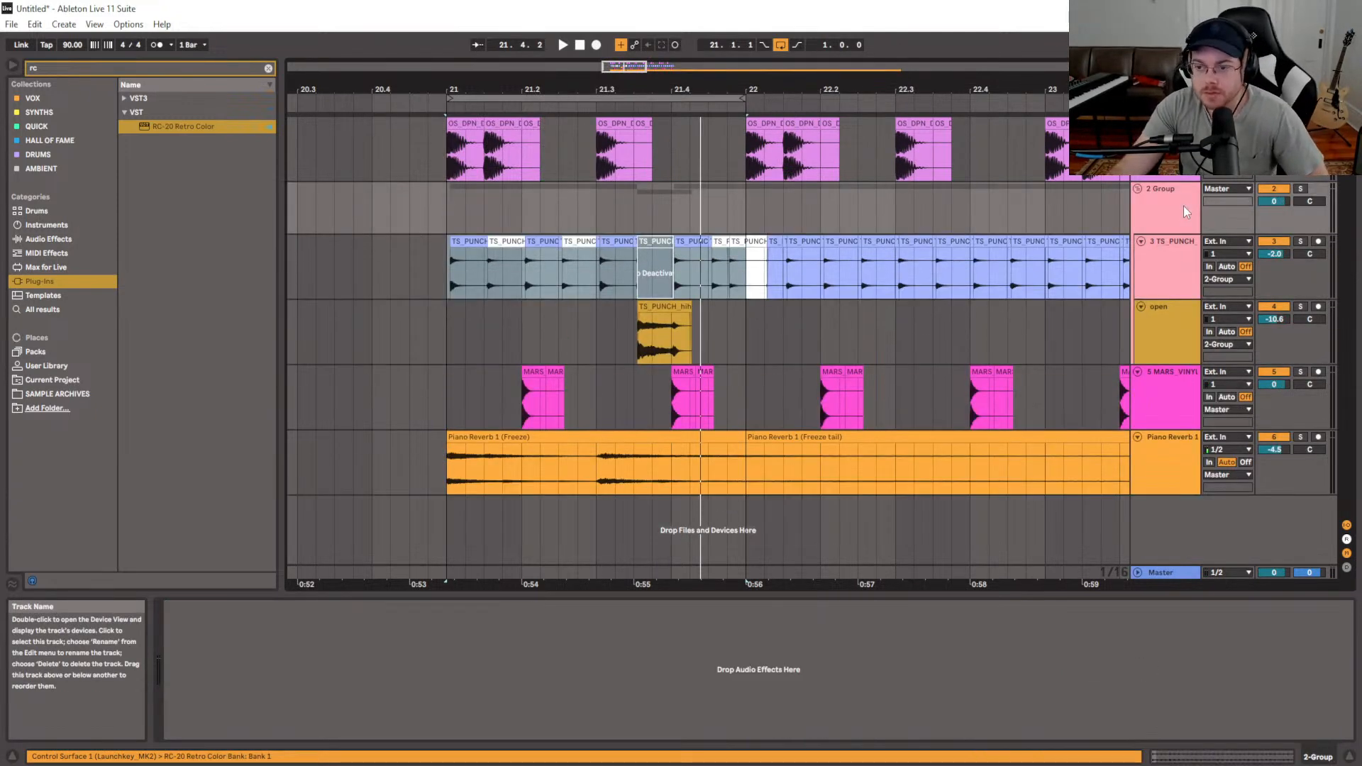
Rename the new hi-hat group "Hats"
{"action": "left_click", "coordinate": [1183, 206]}
{"action": "key", "text": "ctrl+r"}
{"action": "type", "text": "Hats"}
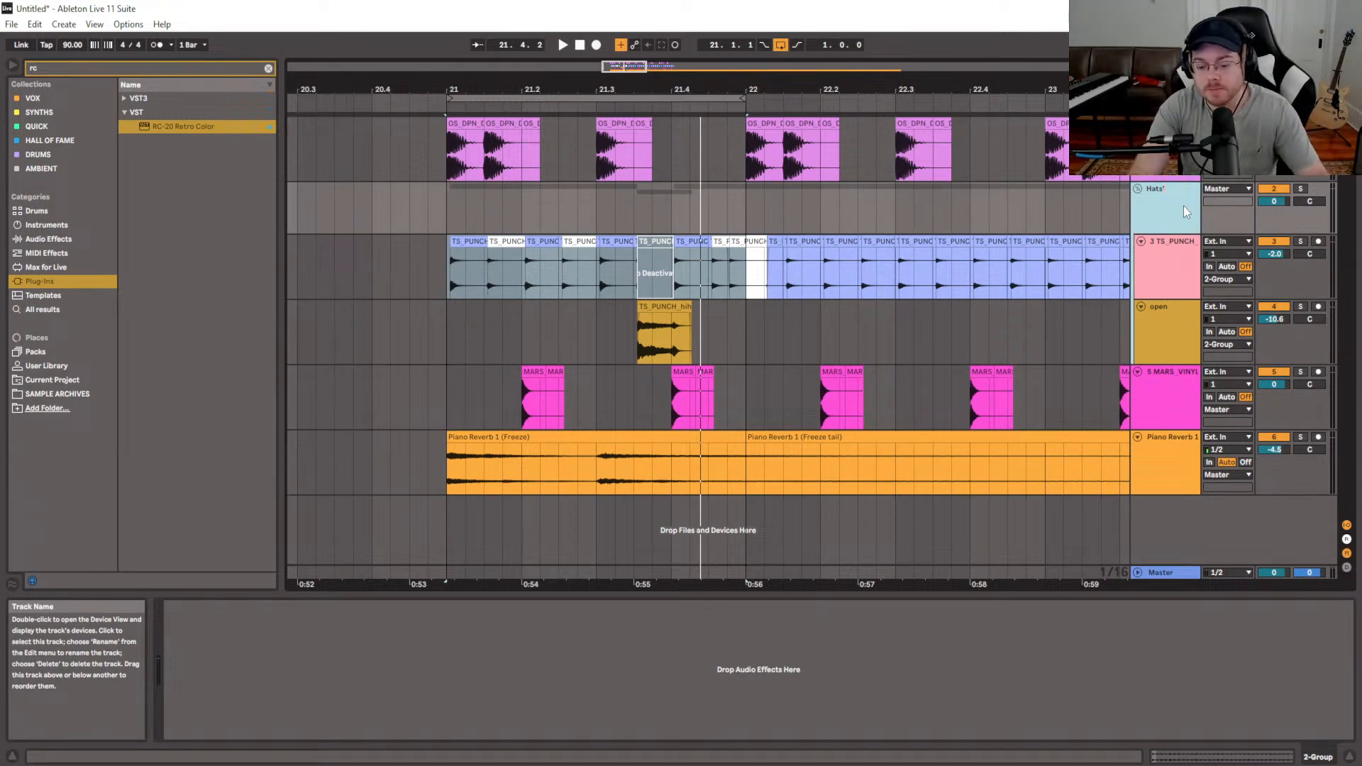
{"action": "key", "text": "Return"}
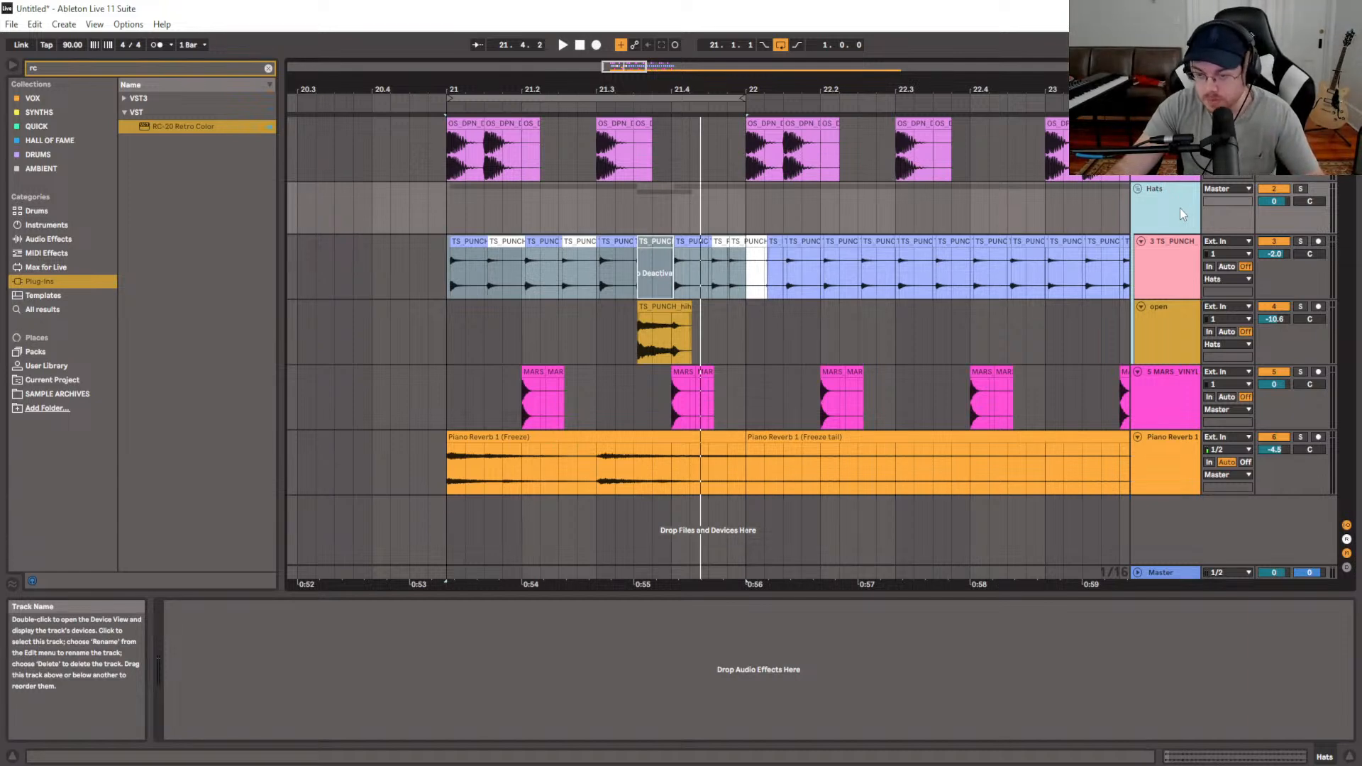
Move RC-20 from the tight hi-hat track to the Hats group and play the loop
{"action": "left_click", "coordinate": [1177, 266]}
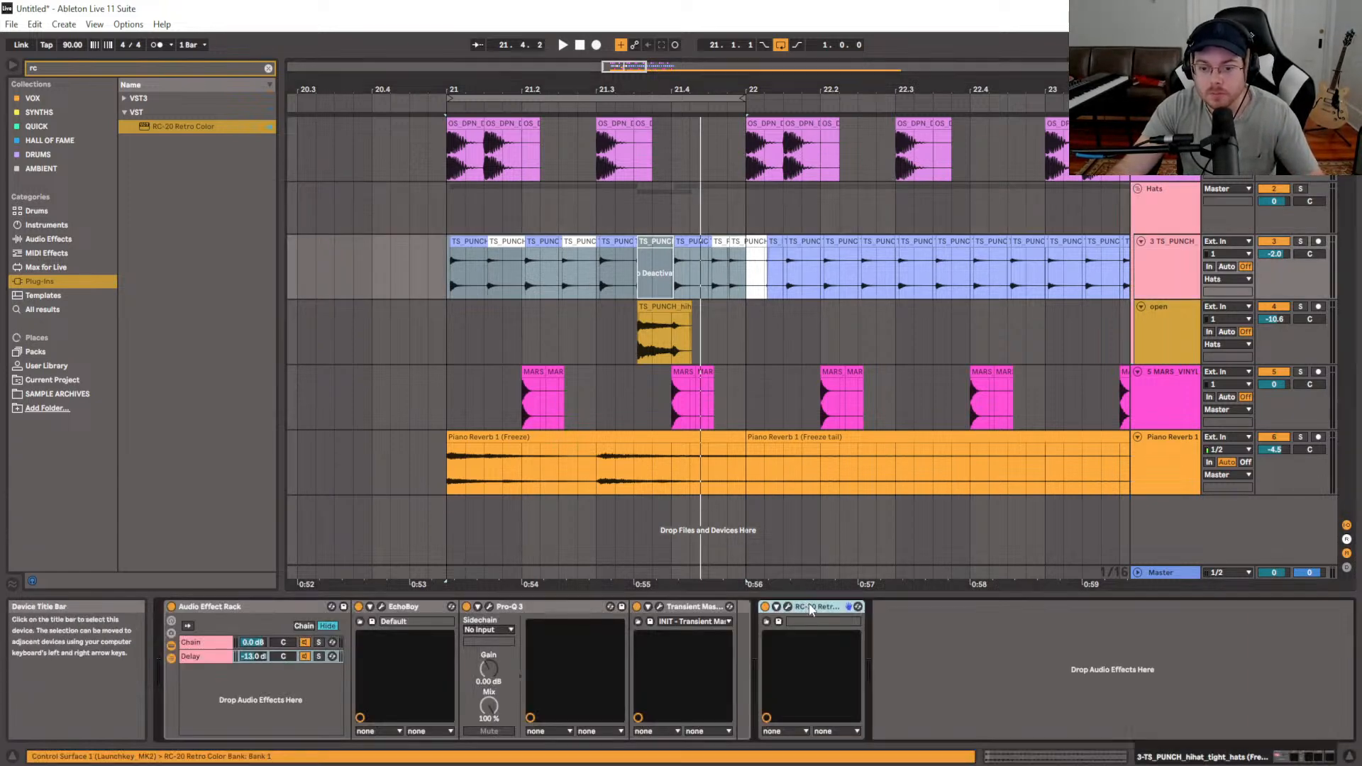
{"action": "left_click", "coordinate": [1165, 209]}
{"action": "key", "text": "space"}
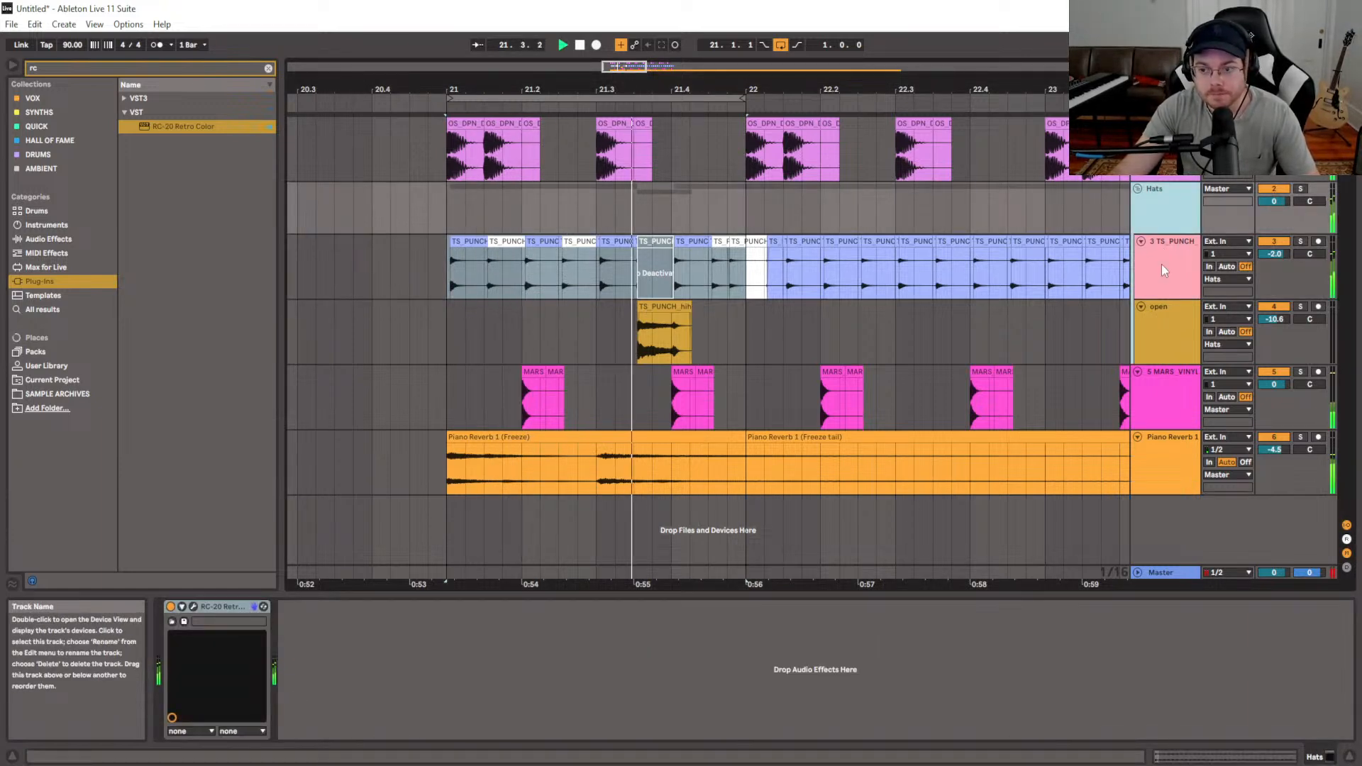
Shift the band-pass filter in the open track's Pro-Q 3 to about 4595 Hz during playback and hide its window
{"action": "left_click", "coordinate": [1175, 322]}
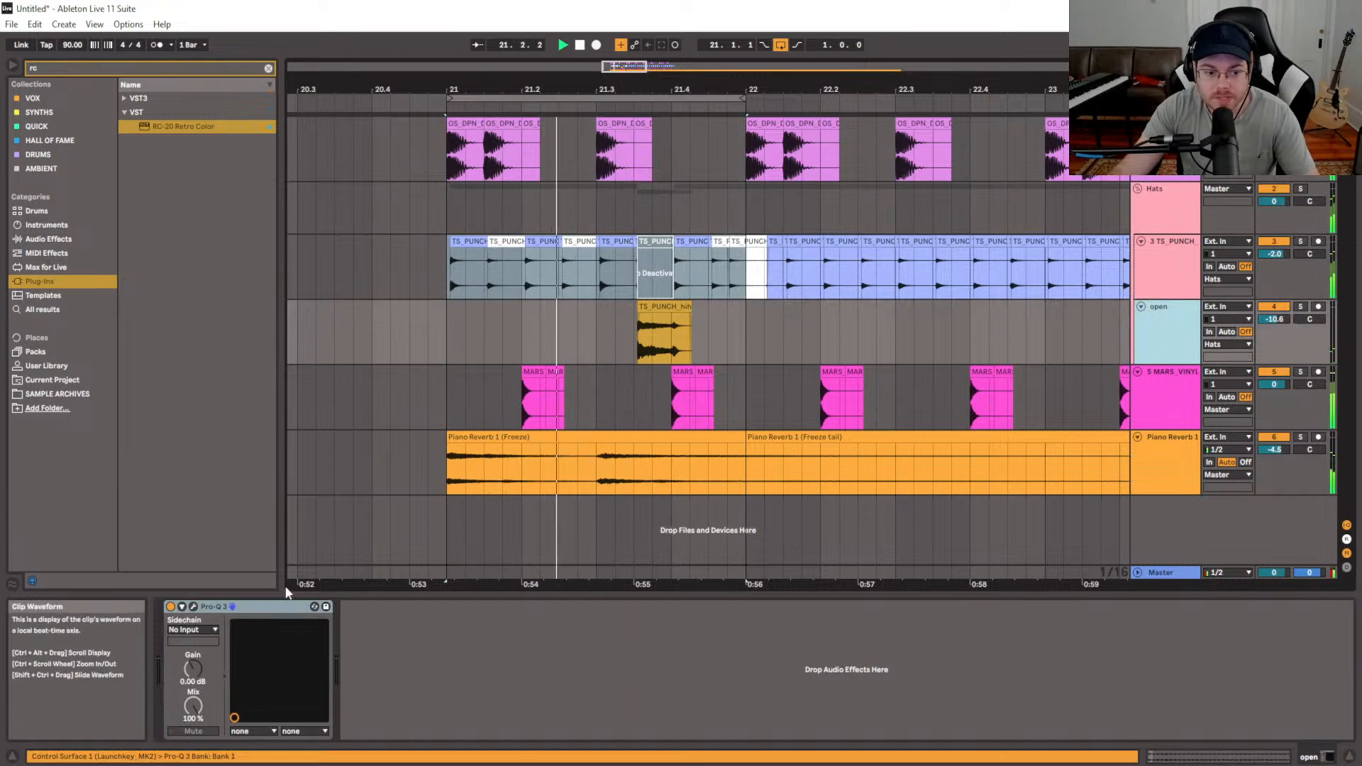
{"action": "left_click", "coordinate": [192, 611]}
{"action": "left_click", "coordinate": [193, 607]}
{"action": "left_click_drag", "start_coordinate": [793, 341], "coordinate": [868, 339]}
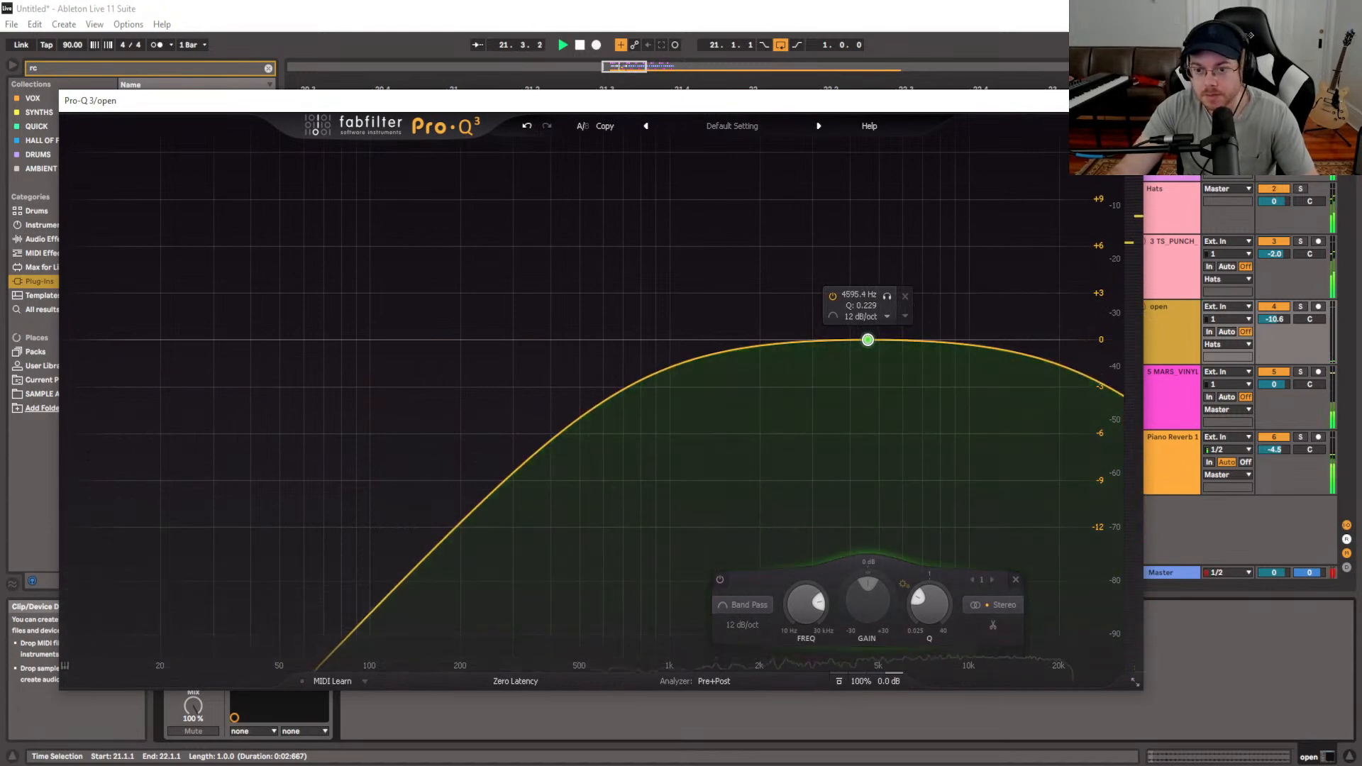
{"action": "key", "text": "ctrl+alt+p"}
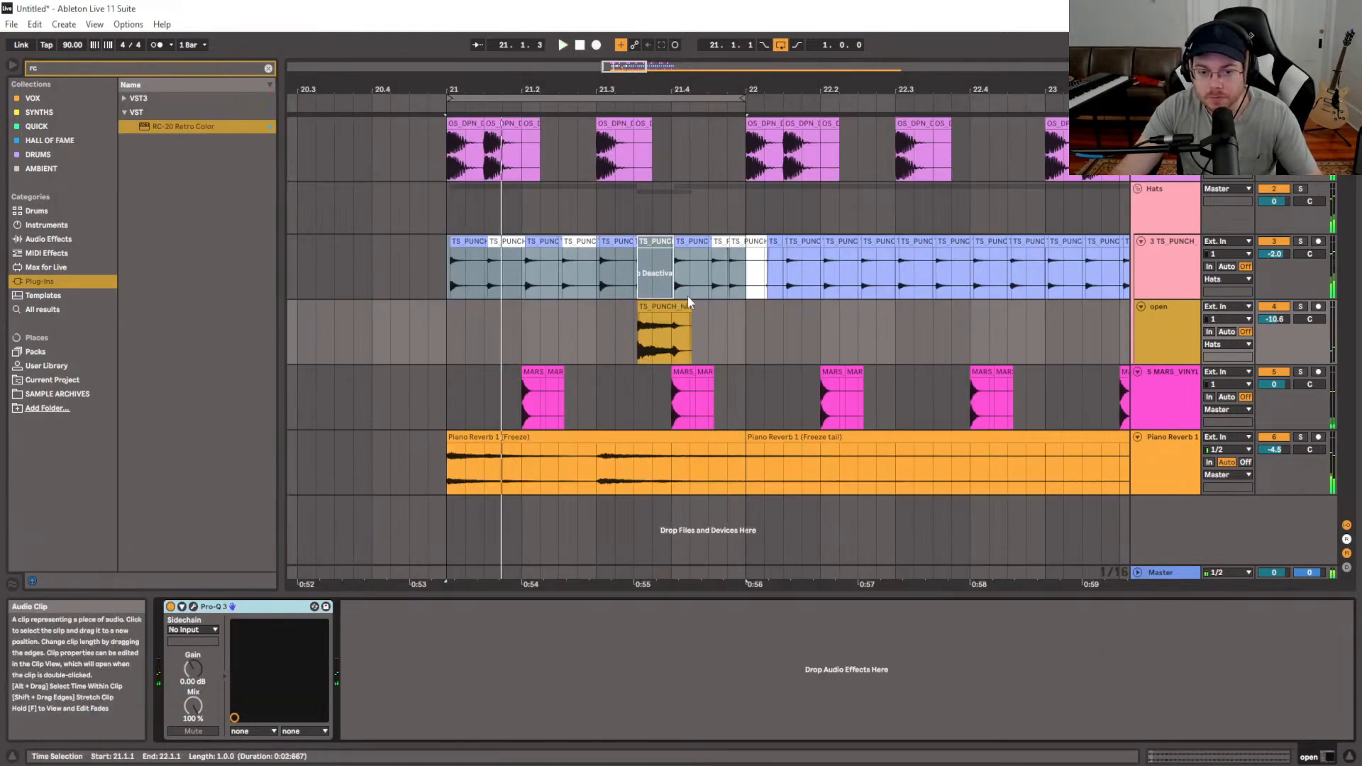
Find Kramer Tape Stereo in the HALL OF FAME collection and add it after RC-20 on the Hats group
{"action": "left_click", "coordinate": [1167, 198]}
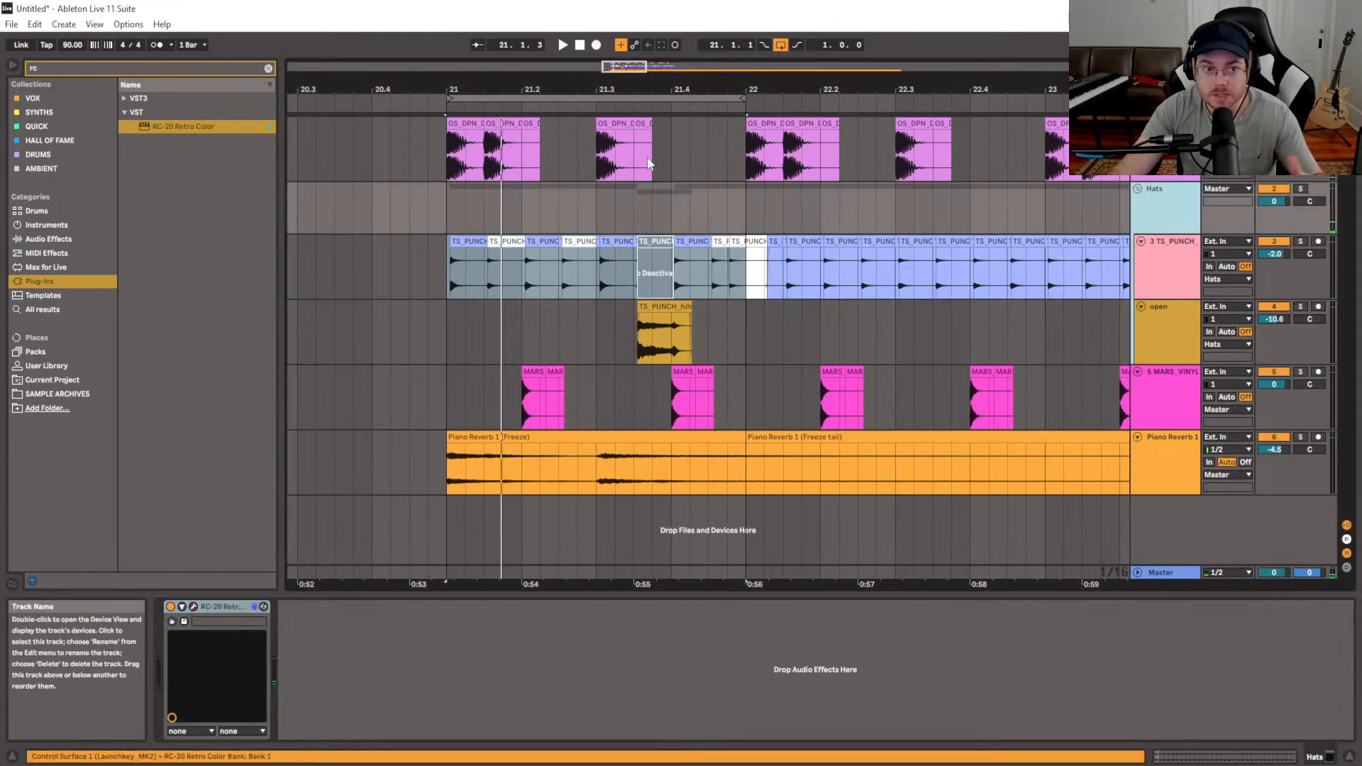
{"action": "left_click", "coordinate": [268, 68]}
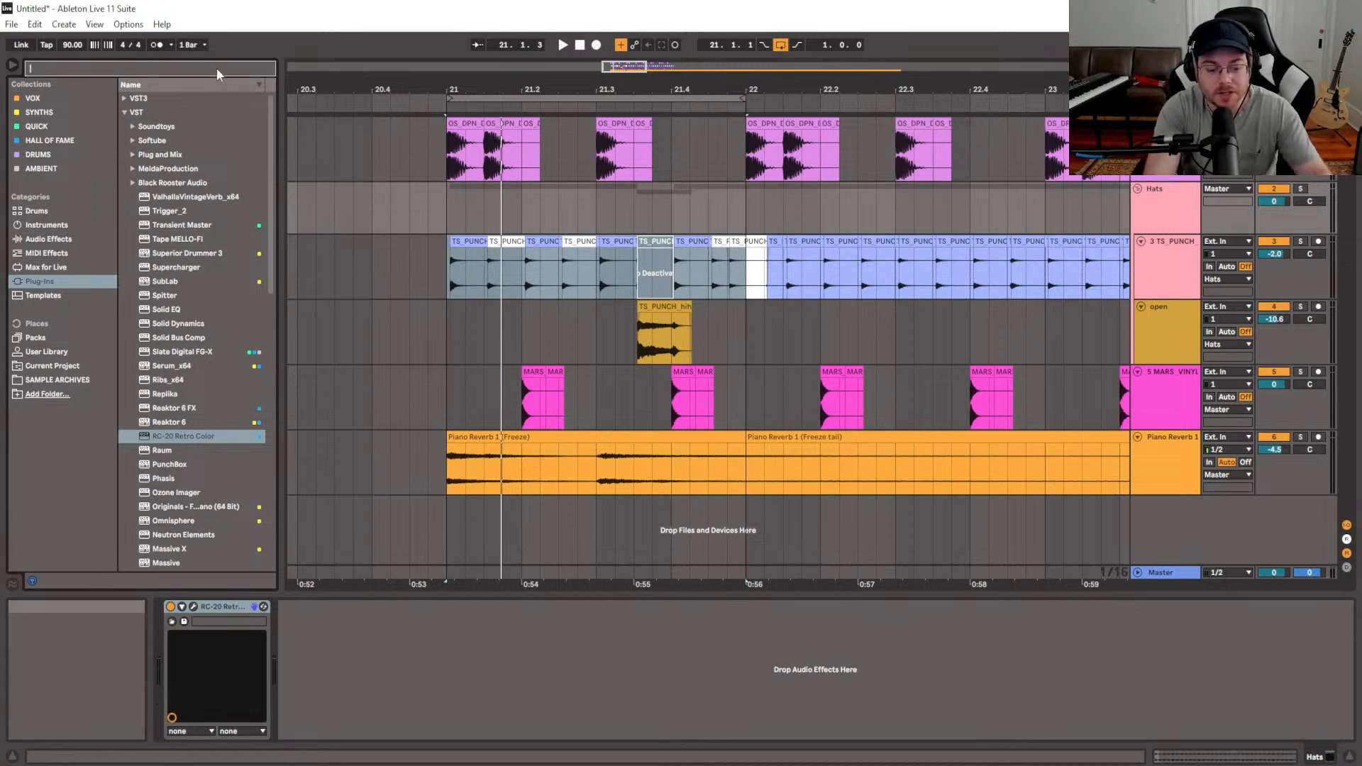
{"action": "type", "text": "kramer"}
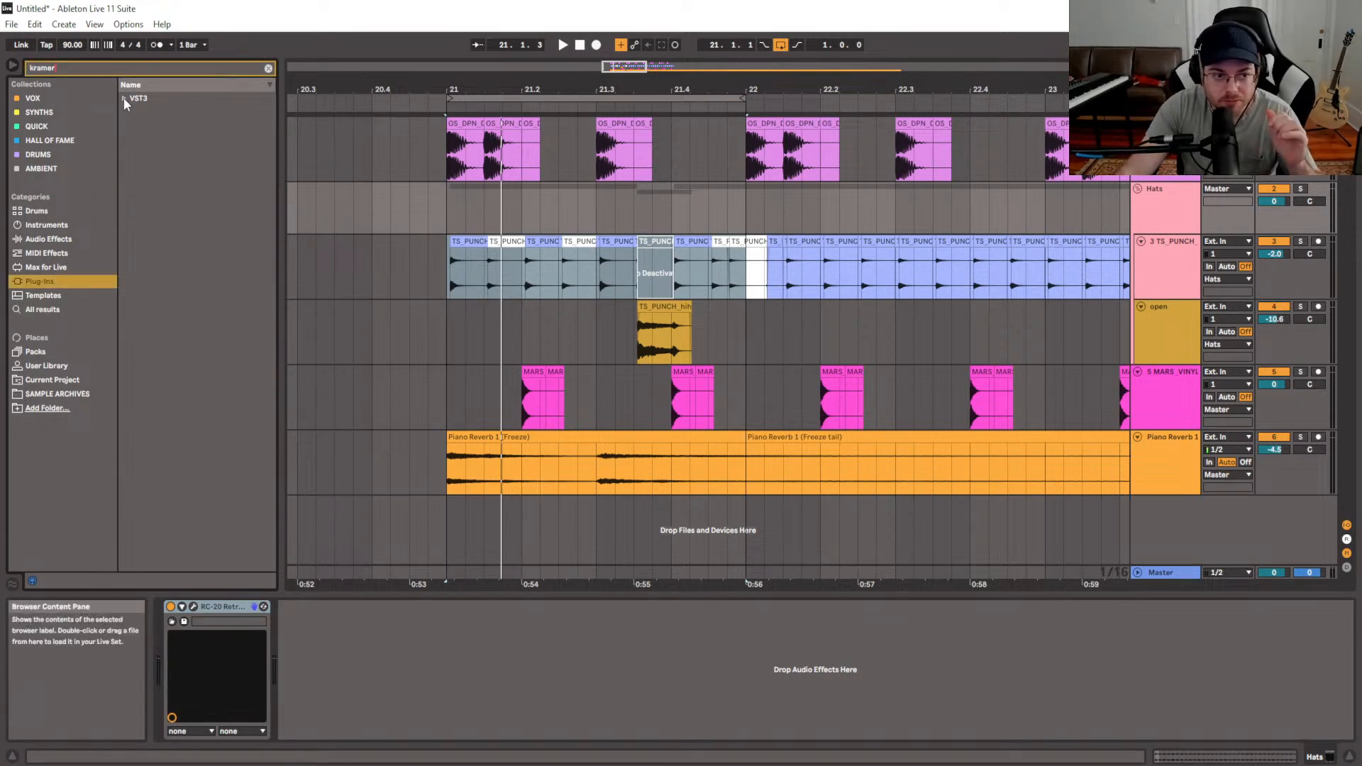
{"action": "left_click", "coordinate": [83, 142]}
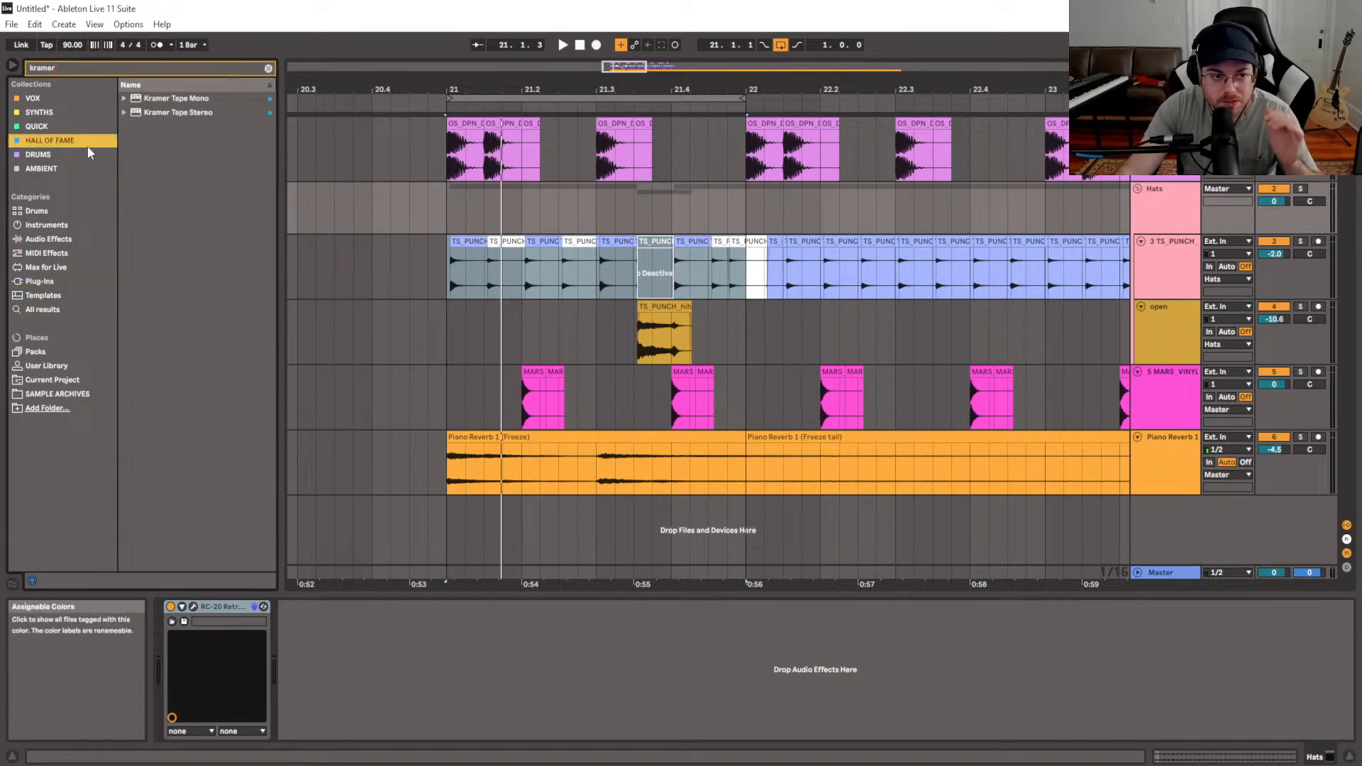
{"action": "left_click", "coordinate": [169, 113]}
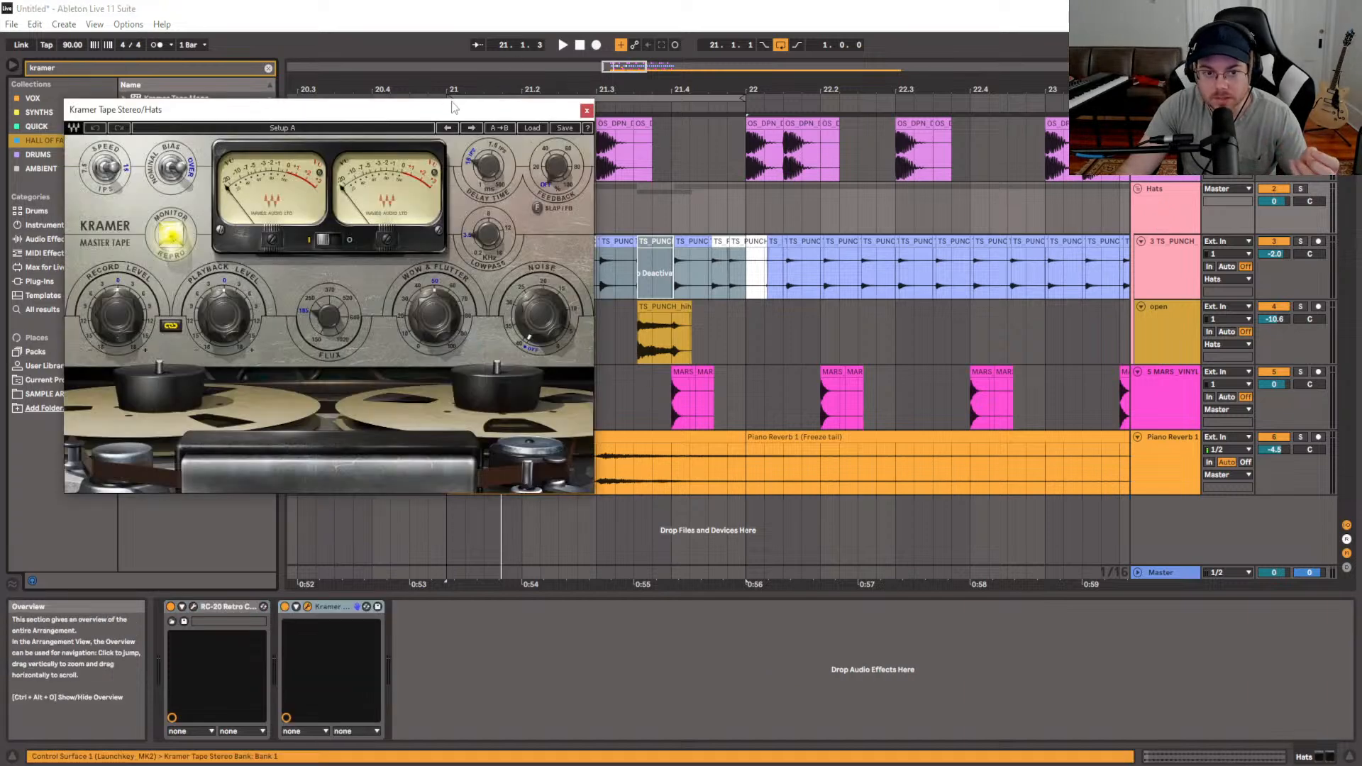
Load the Mastering Soft Clean Compression preset in Kramer Tape on the Hats group
{"action": "left_click_drag", "start_coordinate": [448, 108], "coordinate": [603, 143]}
{"action": "left_click", "coordinate": [684, 165]}
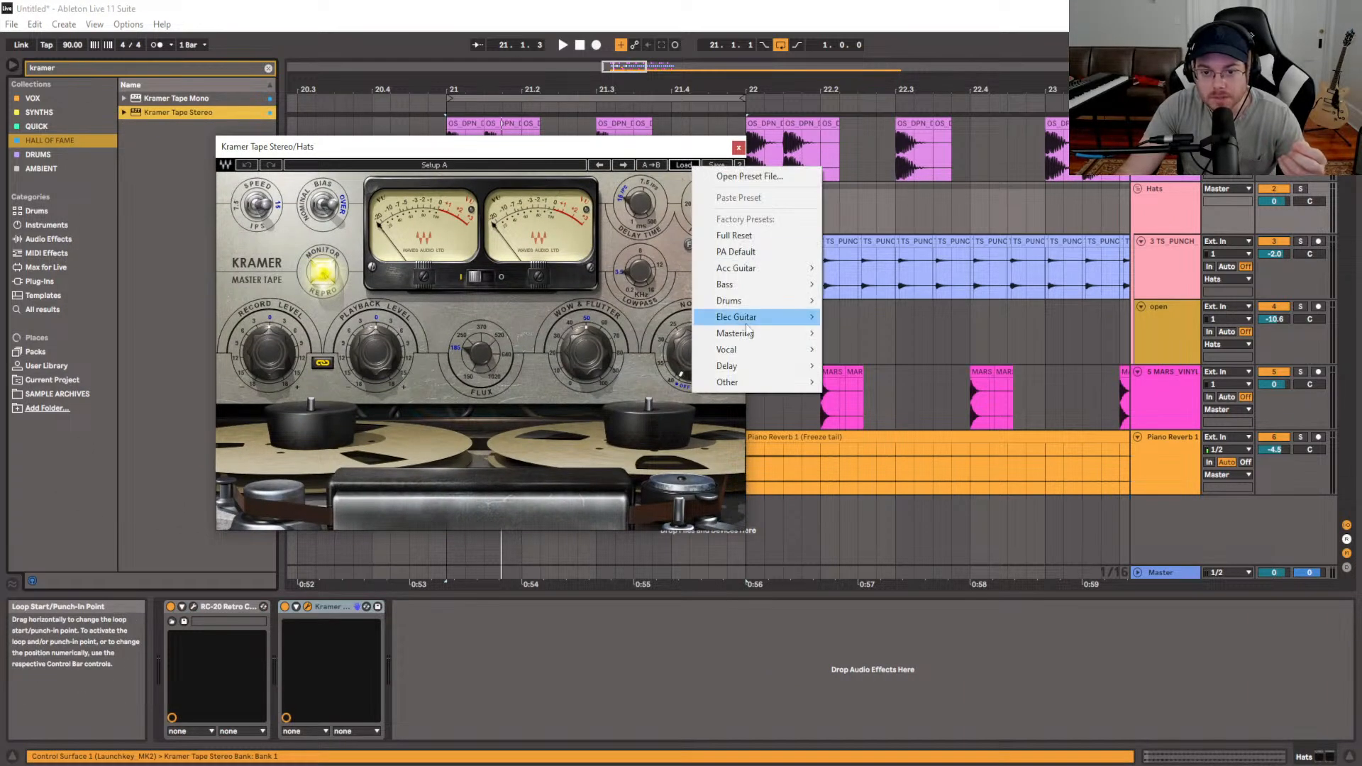
{"action": "mouse_move", "coordinate": [780, 333]}
{"action": "left_click", "coordinate": [907, 382]}
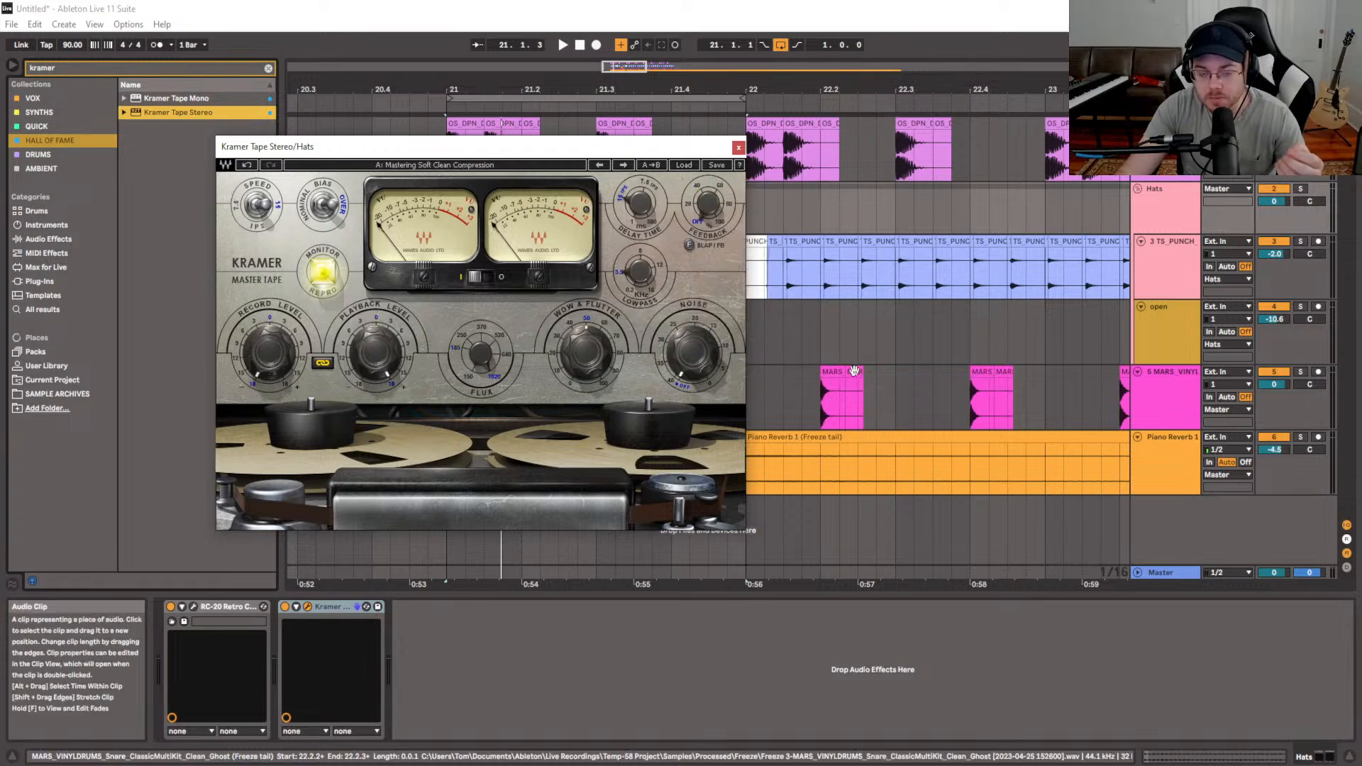
Switch Kramer Tape to the Mastering Crunchy preset, close its window and play the loop
{"action": "left_click", "coordinate": [621, 165]}
{"action": "left_click", "coordinate": [605, 166]}
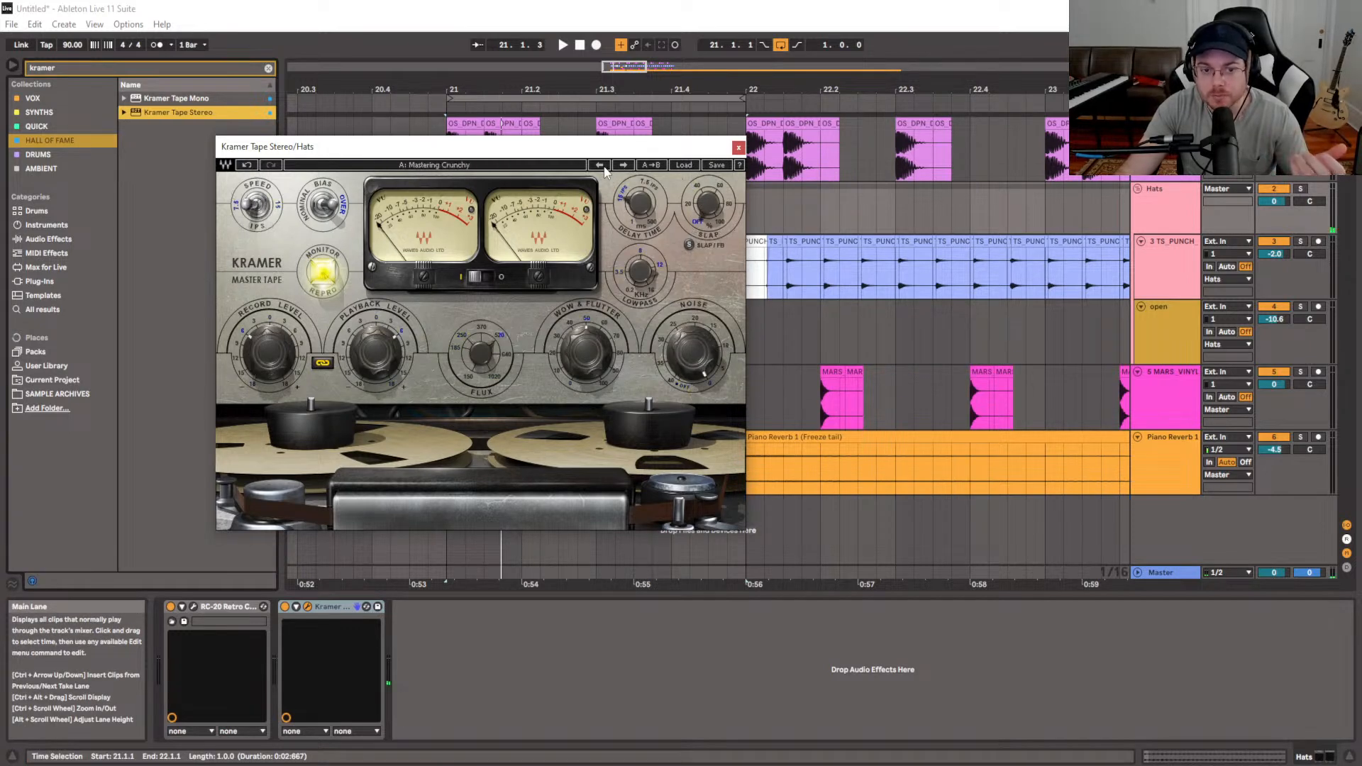
{"action": "left_click", "coordinate": [695, 168]}
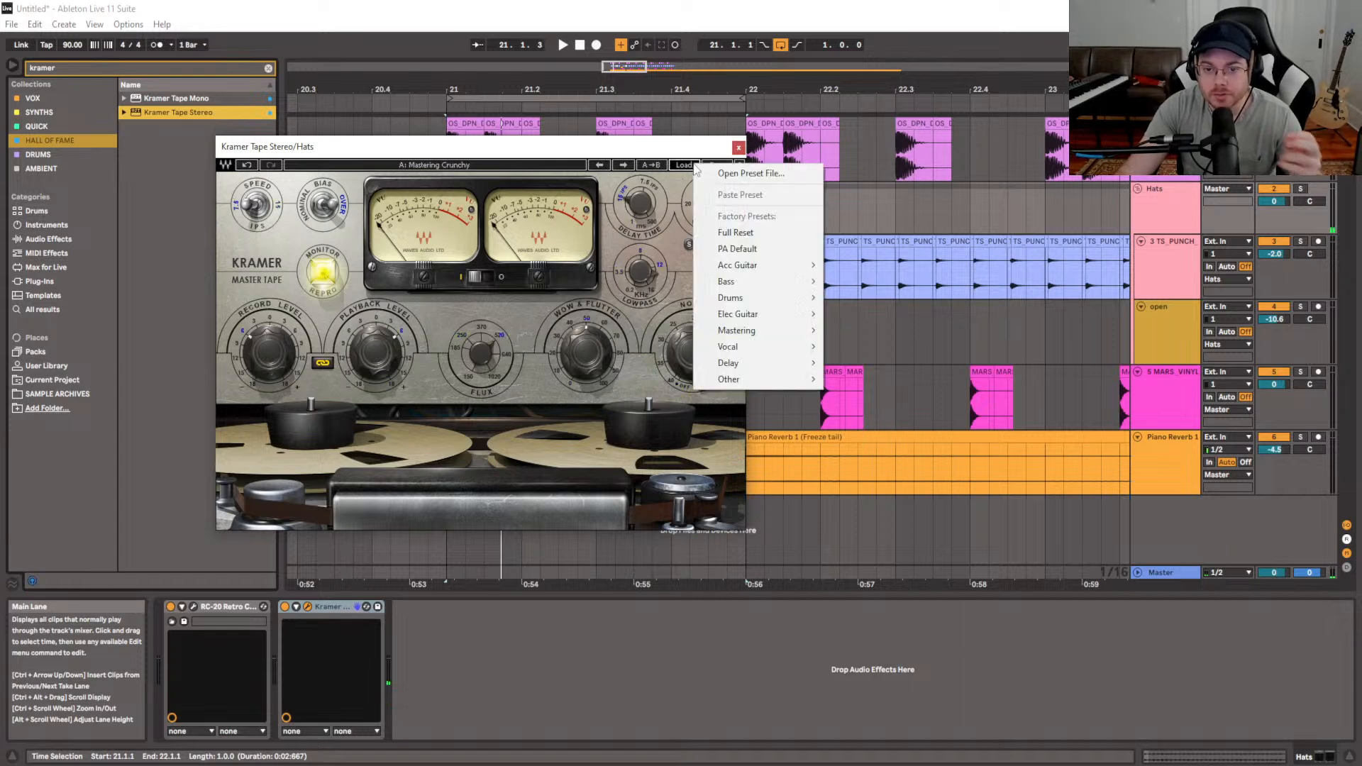
{"action": "left_click", "coordinate": [577, 158]}
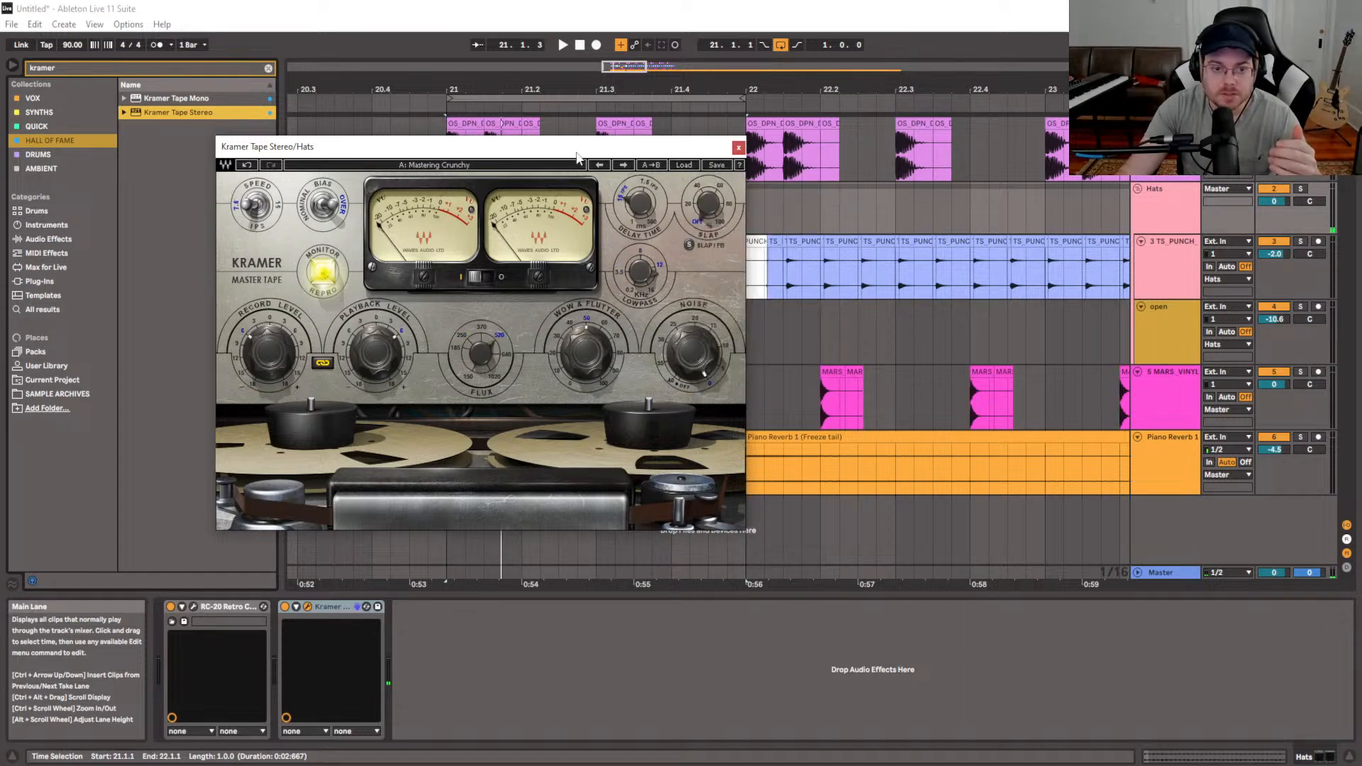
{"action": "left_click", "coordinate": [738, 148]}
{"action": "key", "text": "space"}
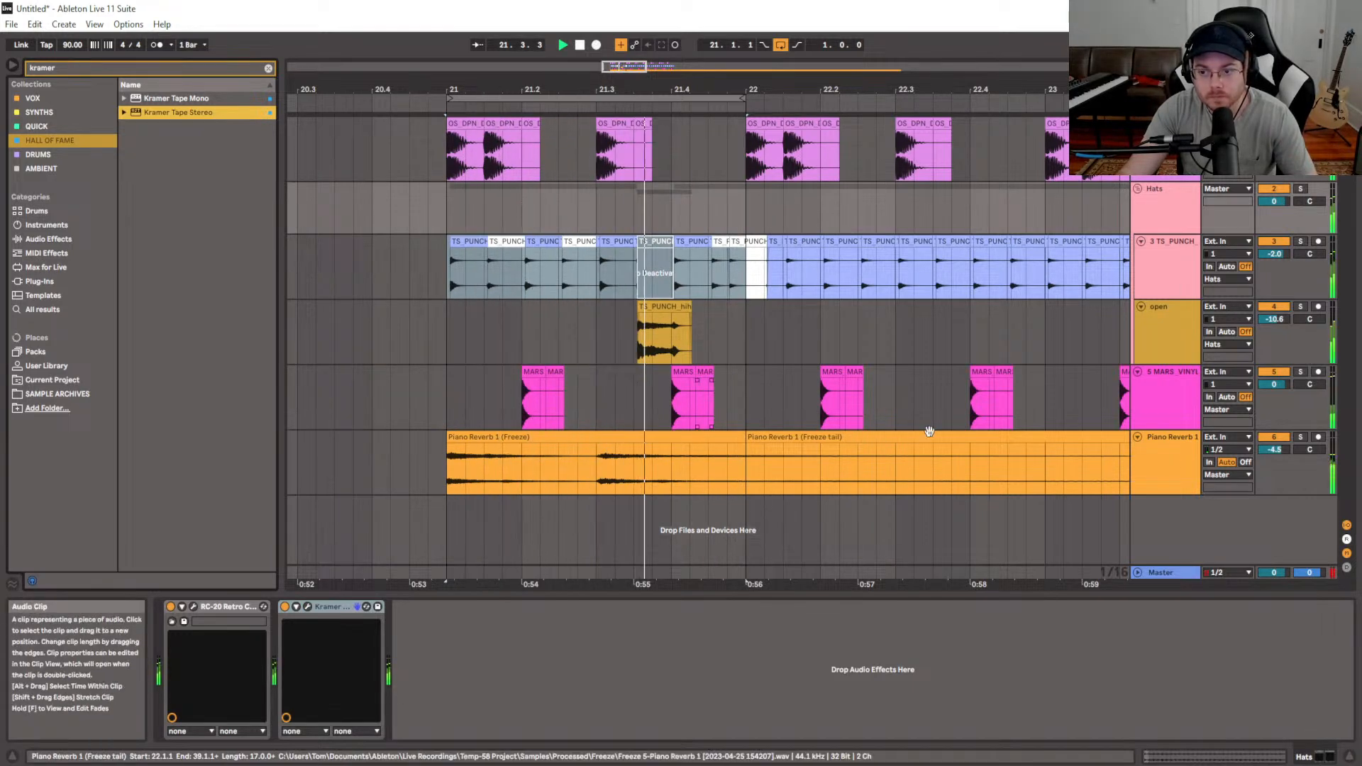
Group all the drum tracks, including the Hats group and the MARS VINYL snare, and name the group "Bus"
{"action": "left_click", "coordinate": [1178, 422]}
{"action": "left_click", "coordinate": [1182, 207]}
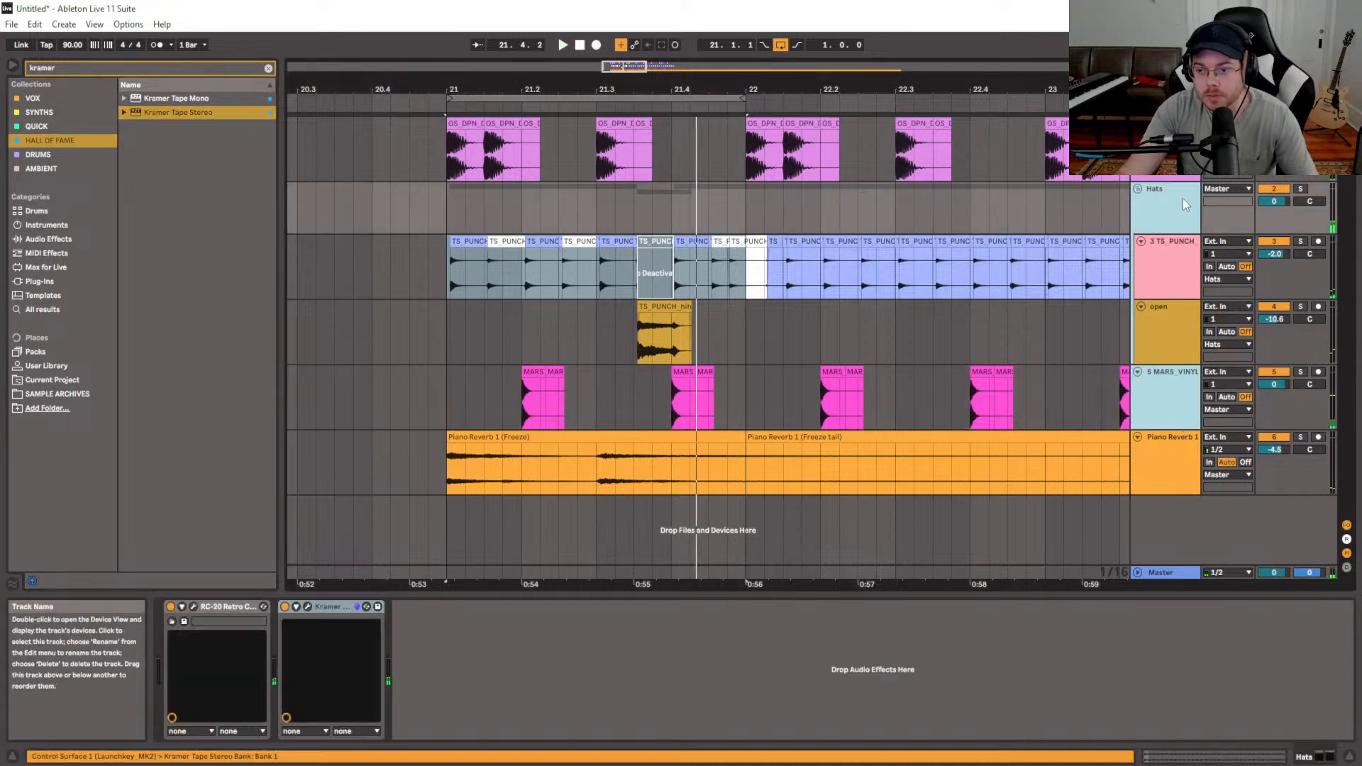
{"action": "key", "text": "ctrl+g"}
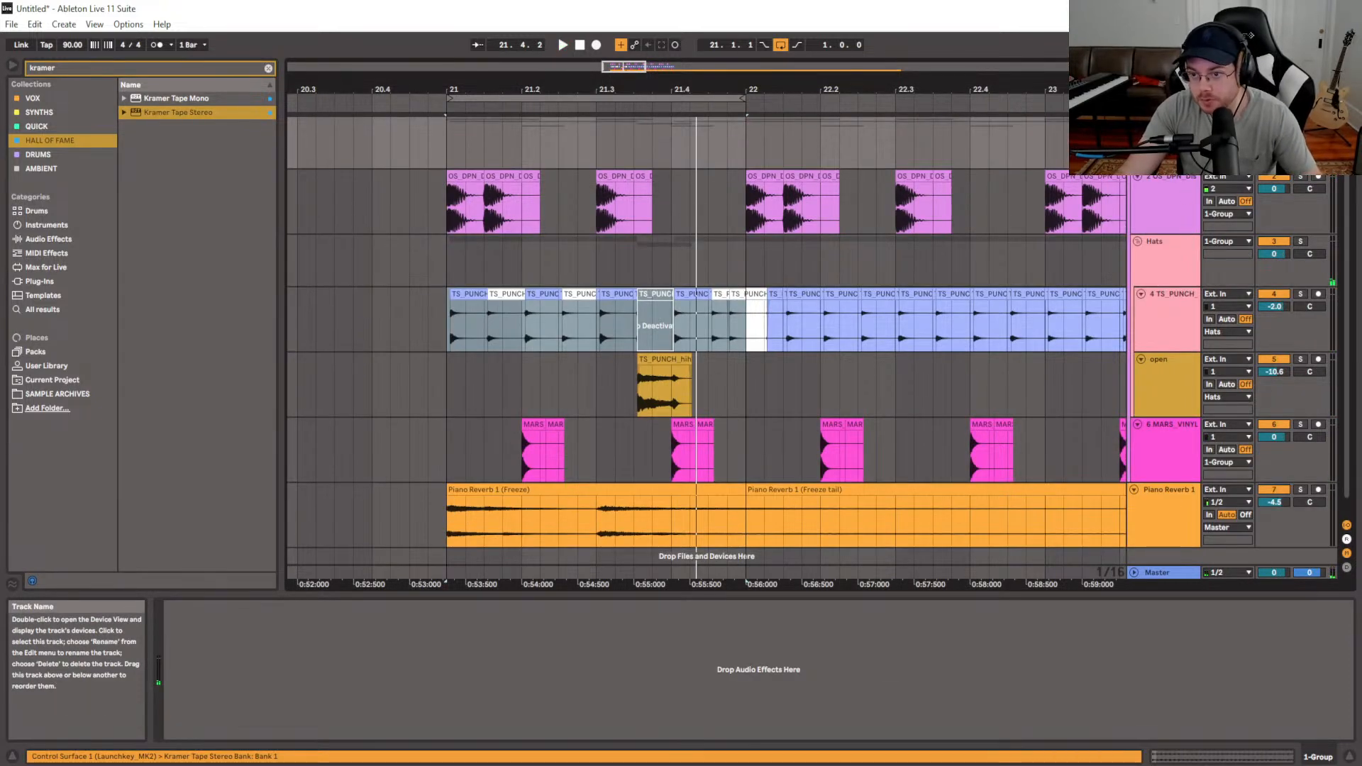
{"action": "key", "text": "ctrl+r"}
{"action": "type", "text": "Bus"}
{"action": "key", "text": "Return"}
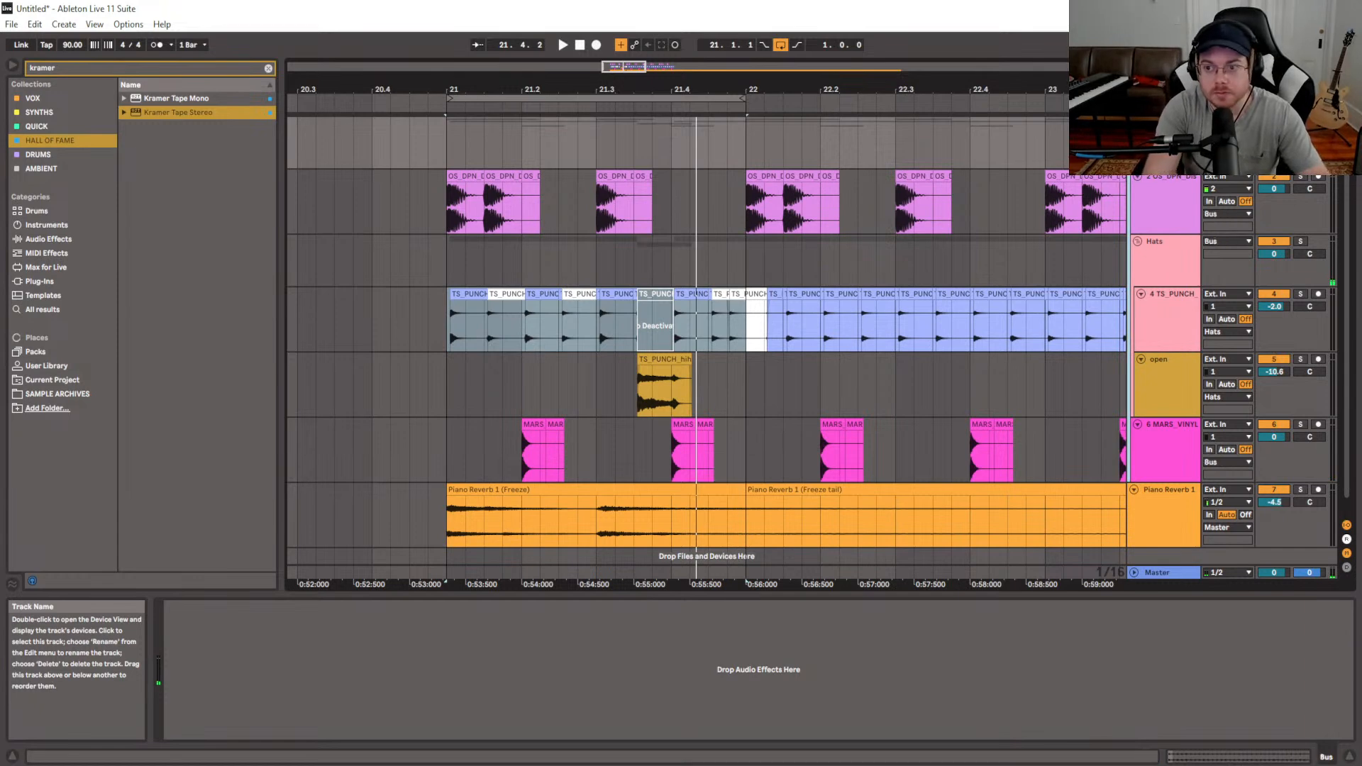
Move Kramer Tape from the Hats group to the Bus group and listen to the loop
{"action": "left_click", "coordinate": [1167, 340]}
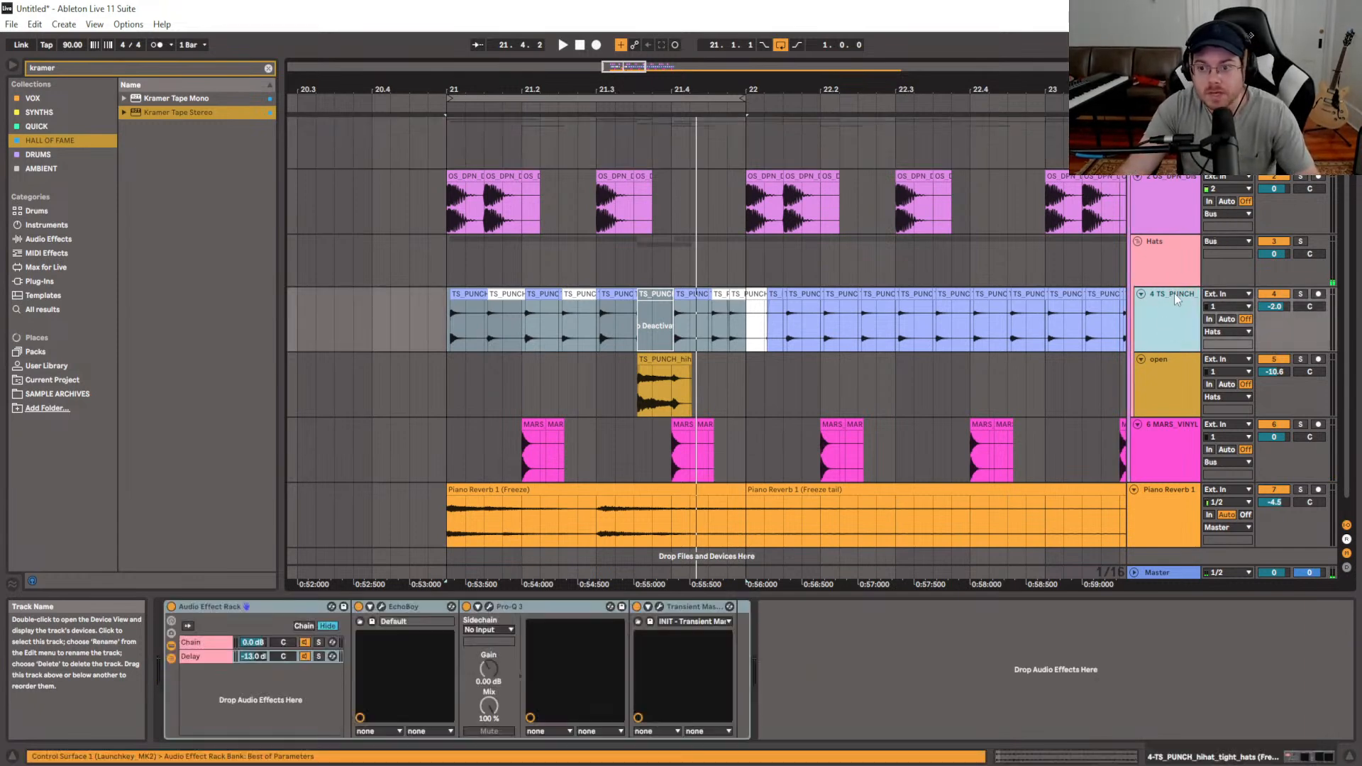
{"action": "left_click", "coordinate": [1167, 261]}
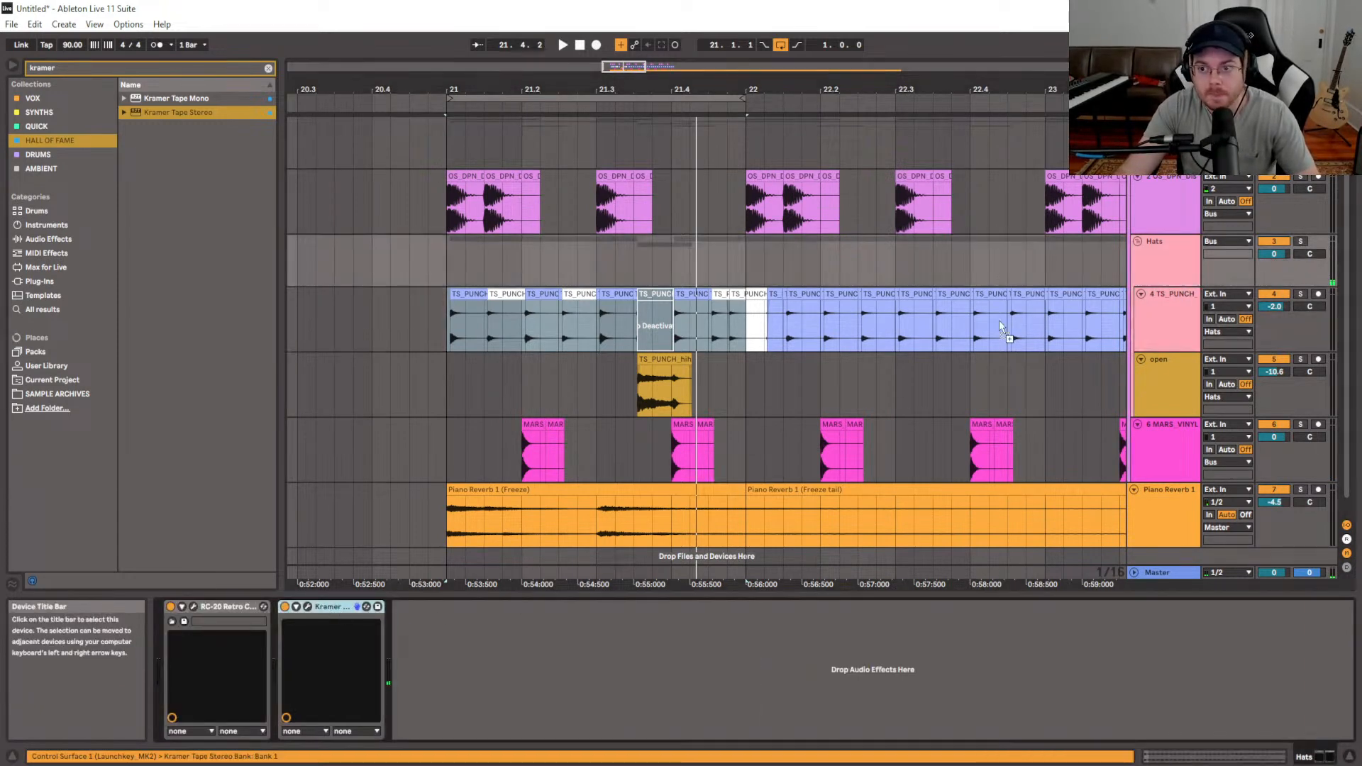
{"action": "left_click", "coordinate": [1164, 142]}
{"action": "key", "text": "space"}
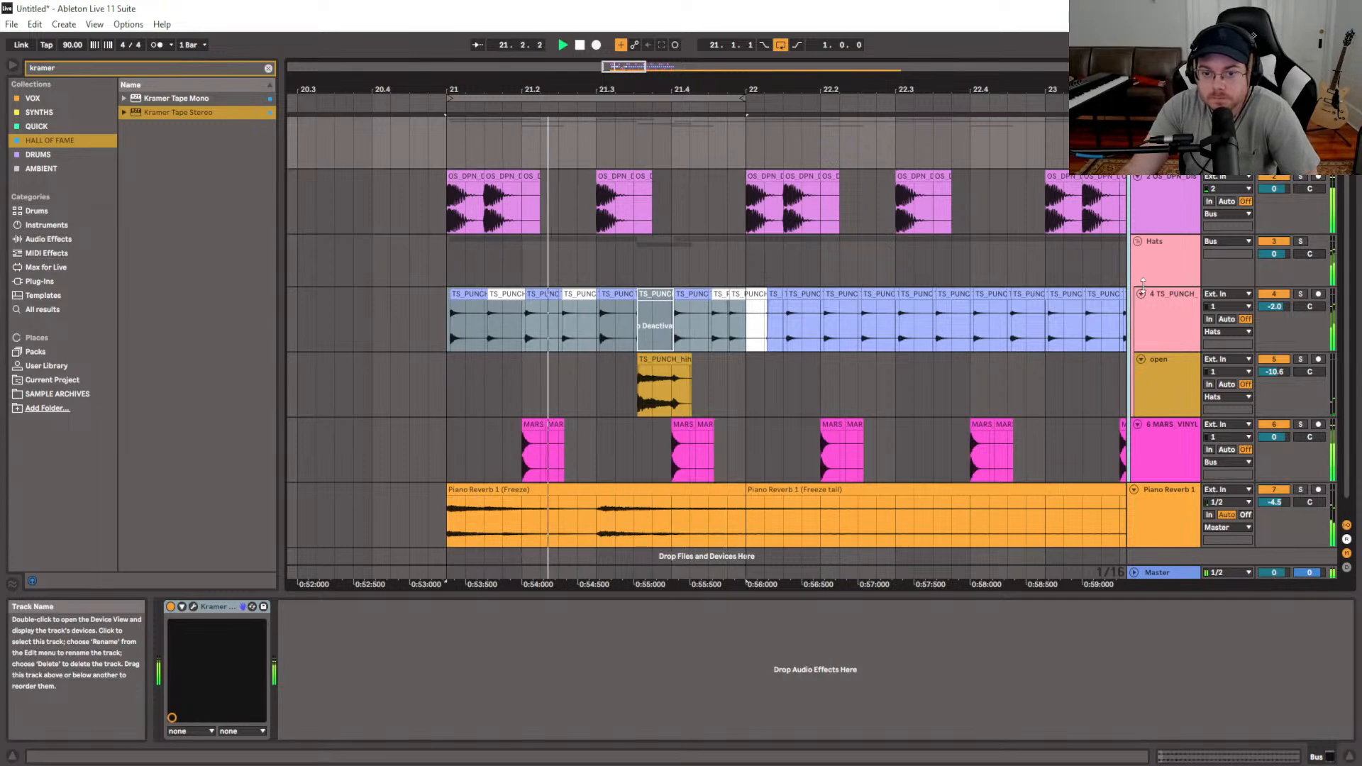
{"action": "key", "text": "space"}
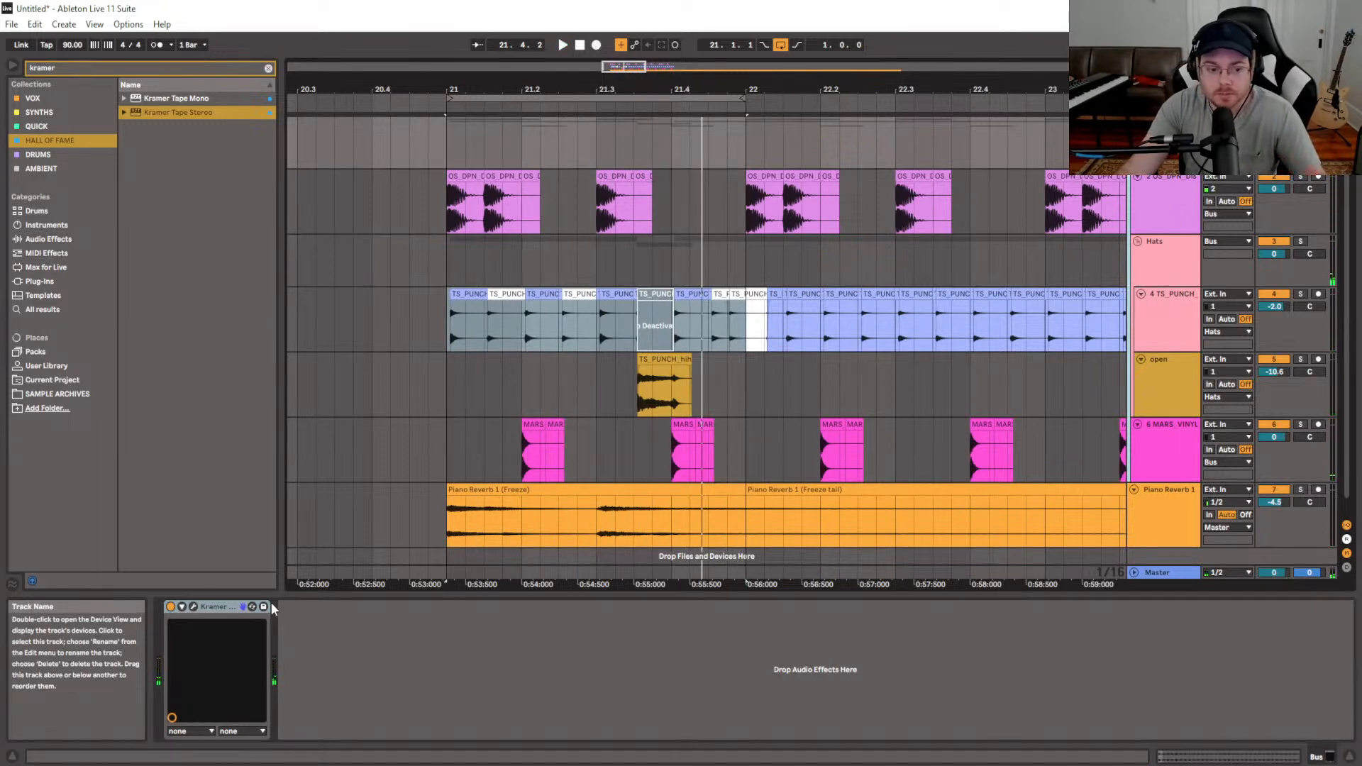
Load the Mastering Soft Clean Compression preset in the Bus group's Kramer Tape and play the loop
{"action": "left_click", "coordinate": [194, 607]}
{"action": "left_click", "coordinate": [683, 164]}
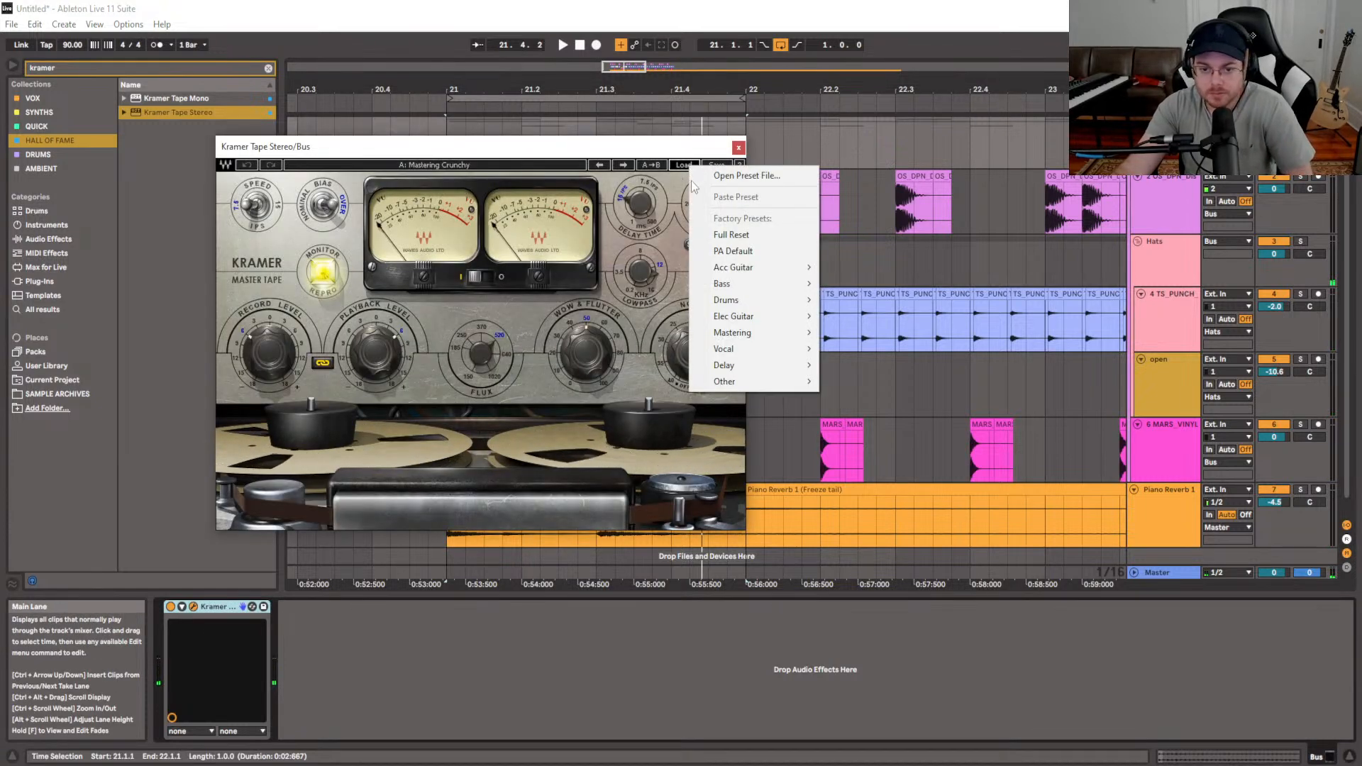
{"action": "mouse_move", "coordinate": [739, 327]}
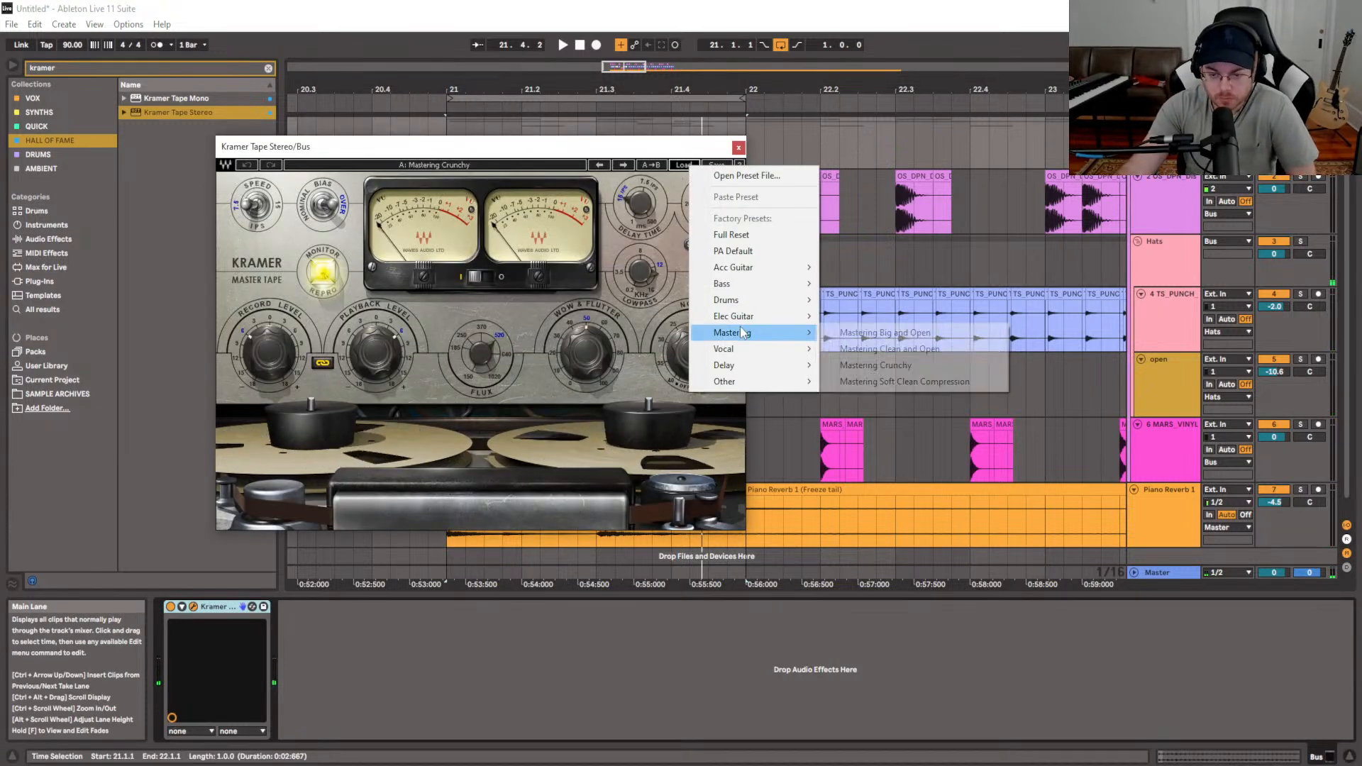
{"action": "left_click", "coordinate": [873, 378]}
{"action": "key", "text": "space"}
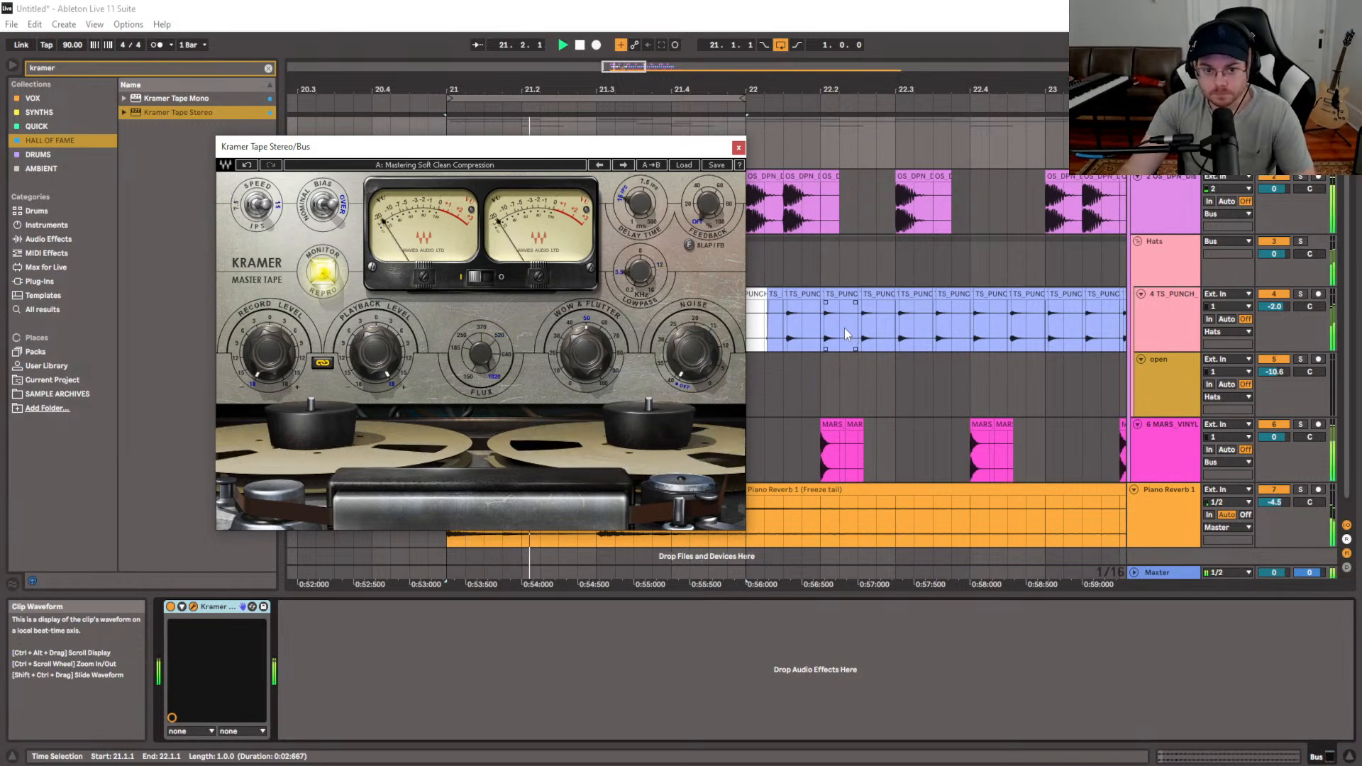
Load the Mastering Clean and Open preset in the Bus group's Kramer Tape, turn its noise fully down and close its window
{"action": "key", "text": "space"}
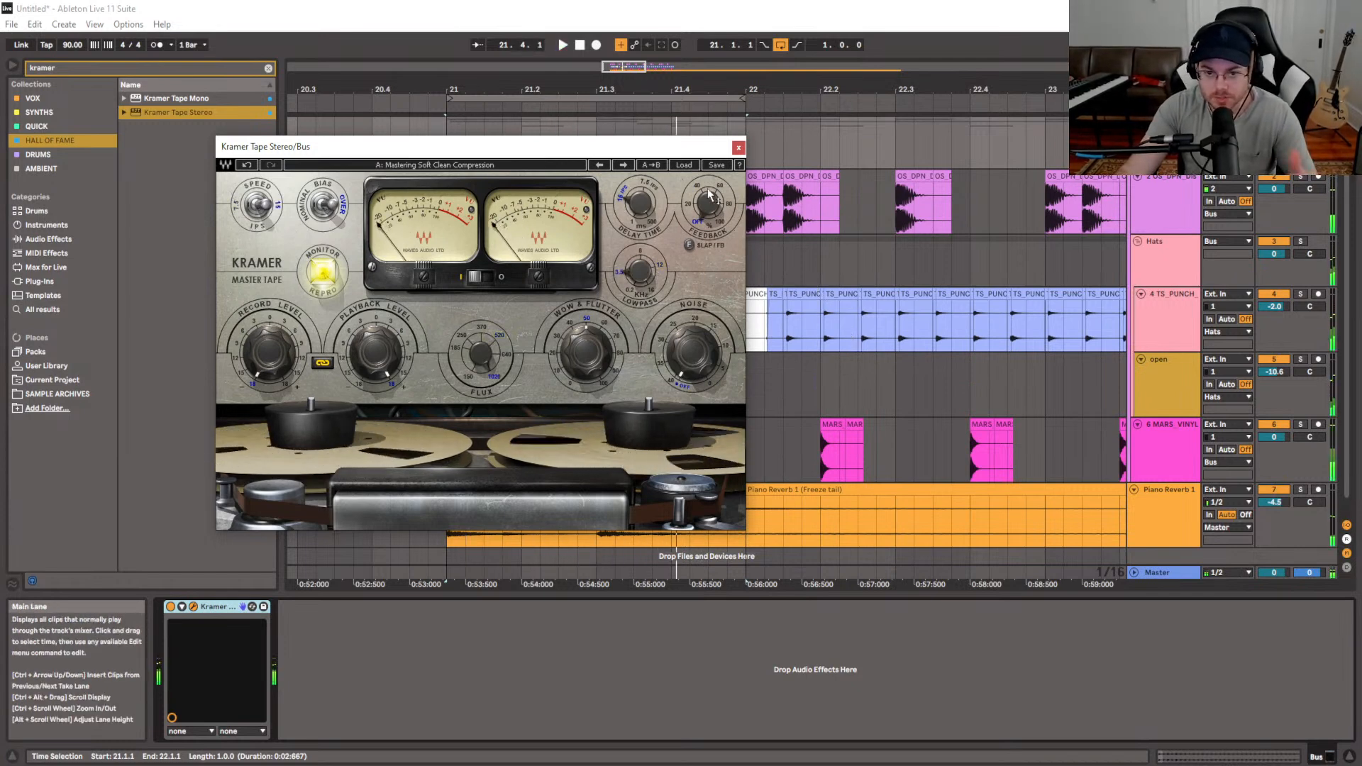
{"action": "left_click", "coordinate": [692, 169]}
{"action": "mouse_move", "coordinate": [780, 334]}
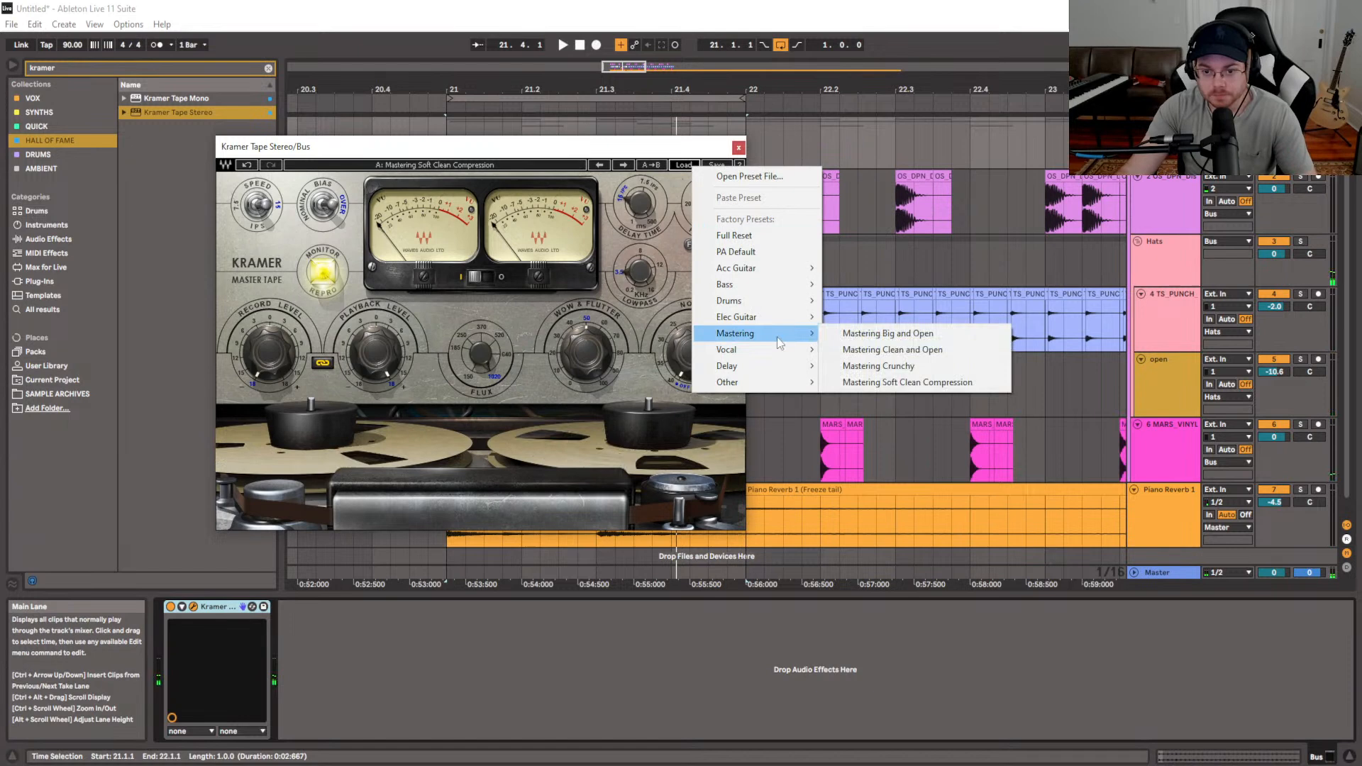
{"action": "left_click", "coordinate": [955, 350]}
{"action": "key", "text": "space"}
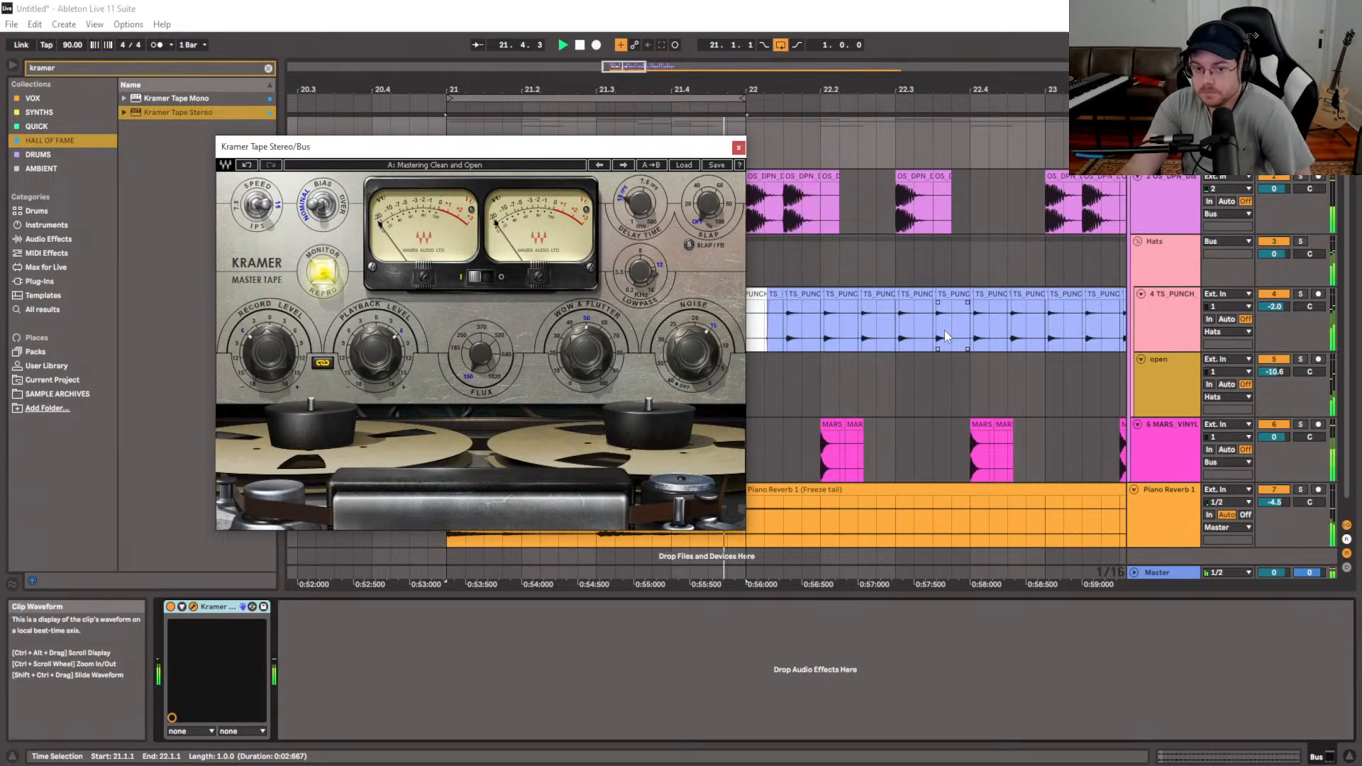
{"action": "left_click_drag", "start_coordinate": [688, 355], "coordinate": [688, 348]}
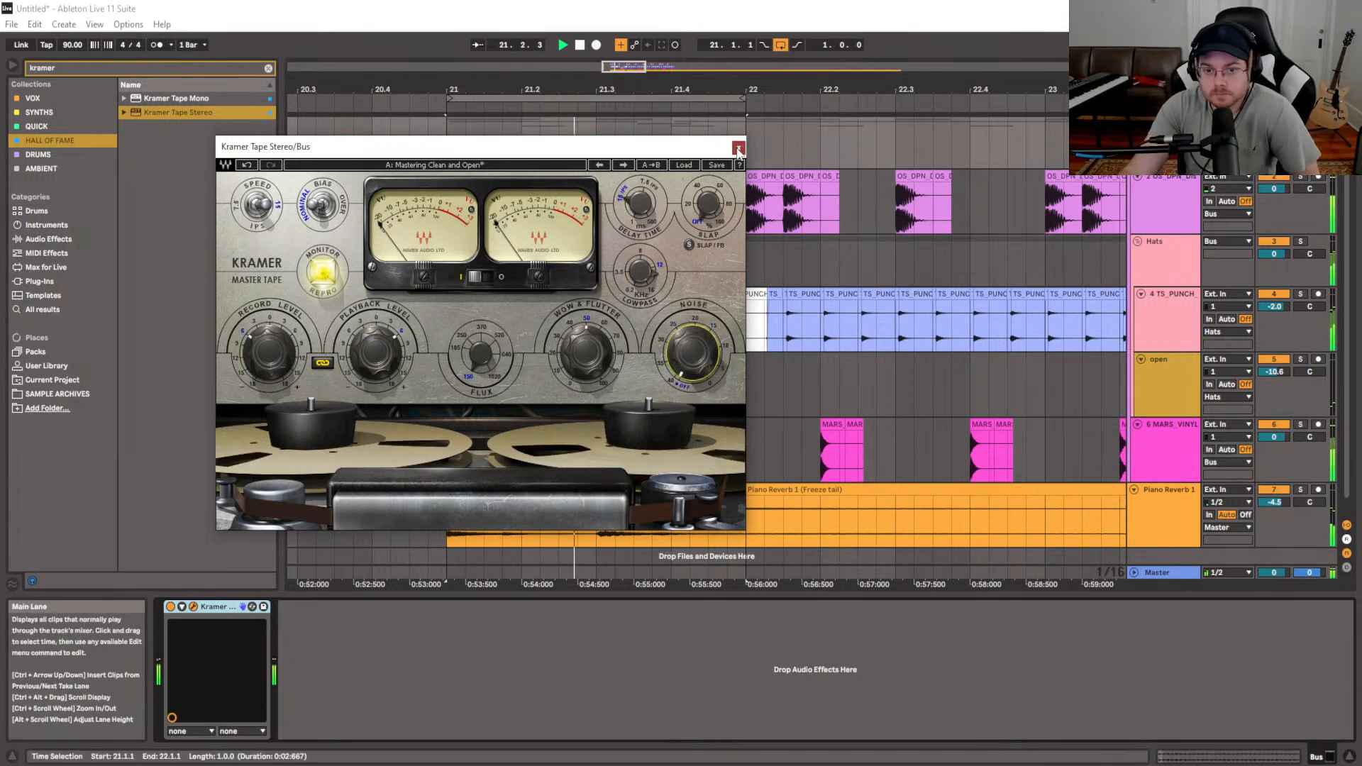
{"action": "left_click", "coordinate": [739, 148]}
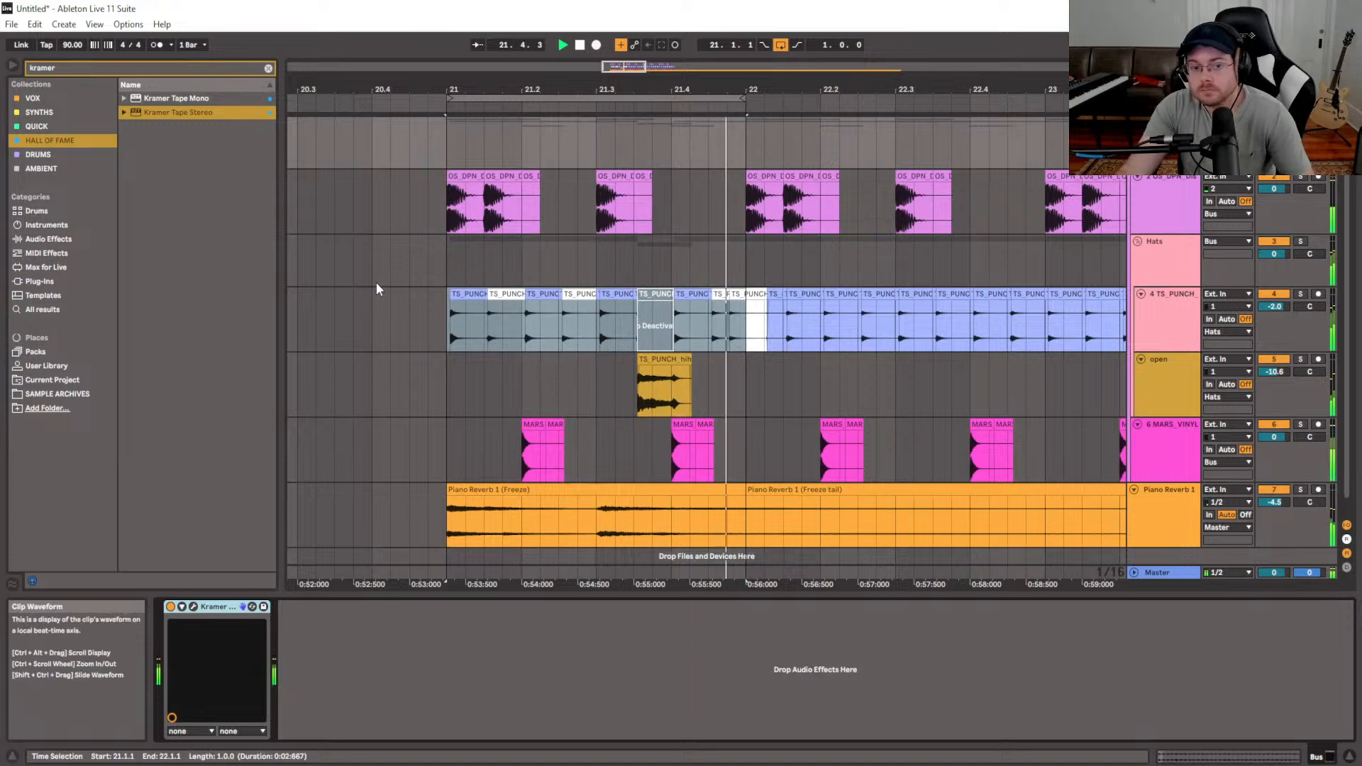
Clear the browser search, deactivate RC-20 Retro Color and Kramer Tape on the Hats group, and play the loop
{"action": "left_click", "coordinate": [435, 273]}
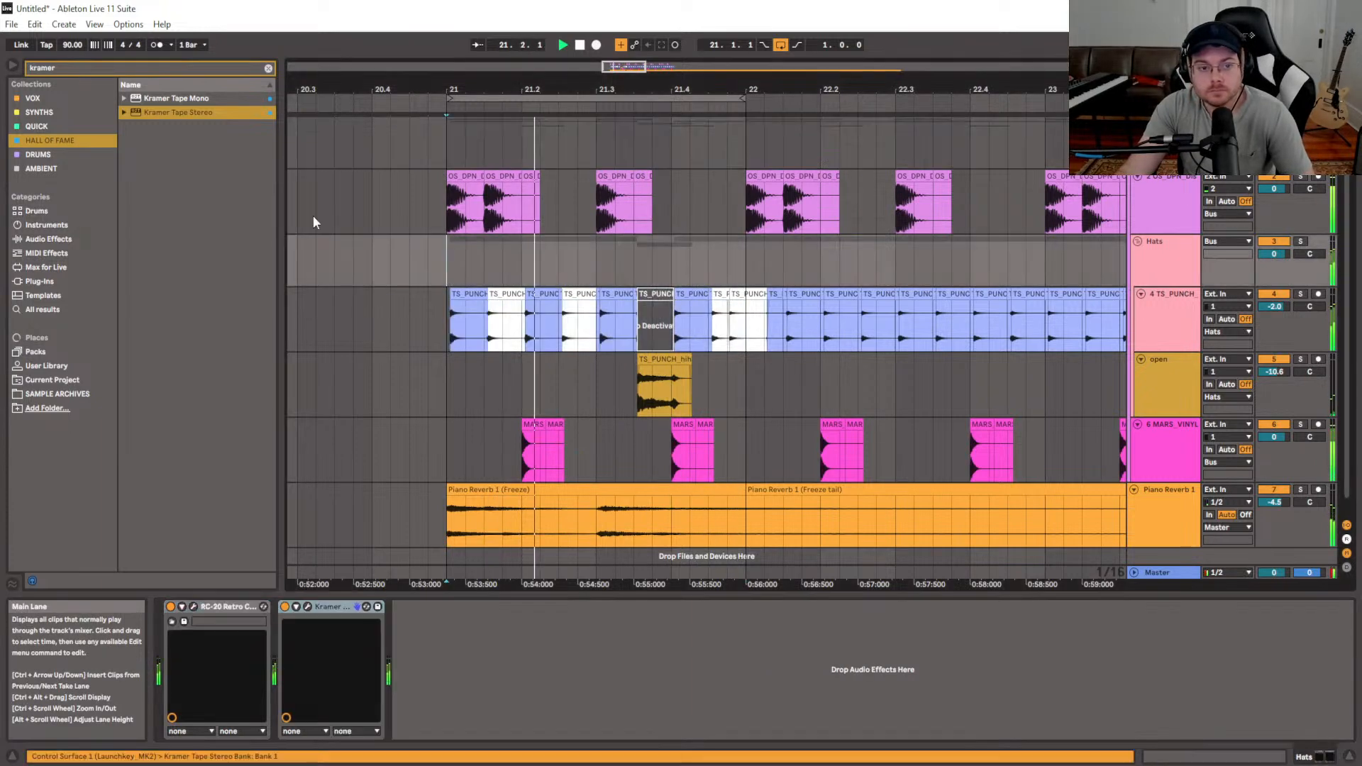
{"action": "left_click", "coordinate": [268, 69]}
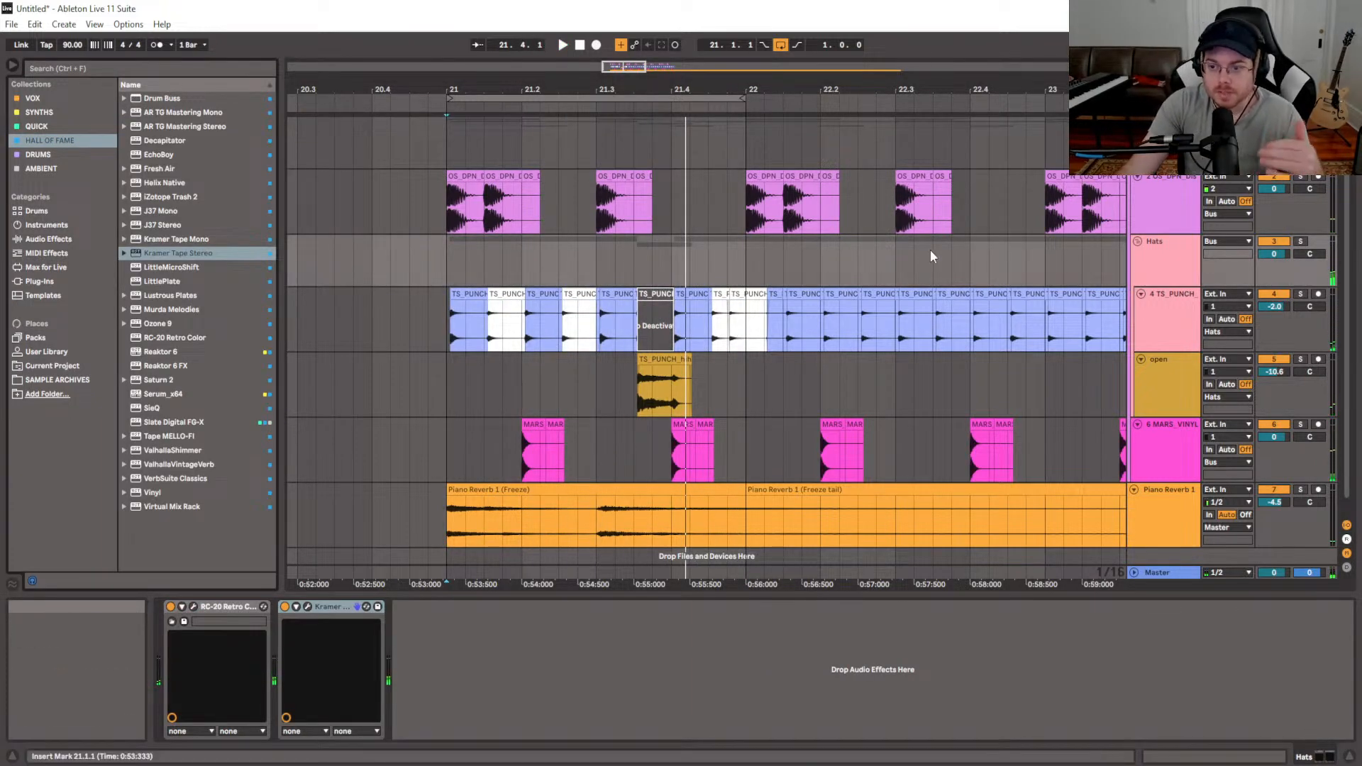
{"action": "left_click", "coordinate": [1143, 268]}
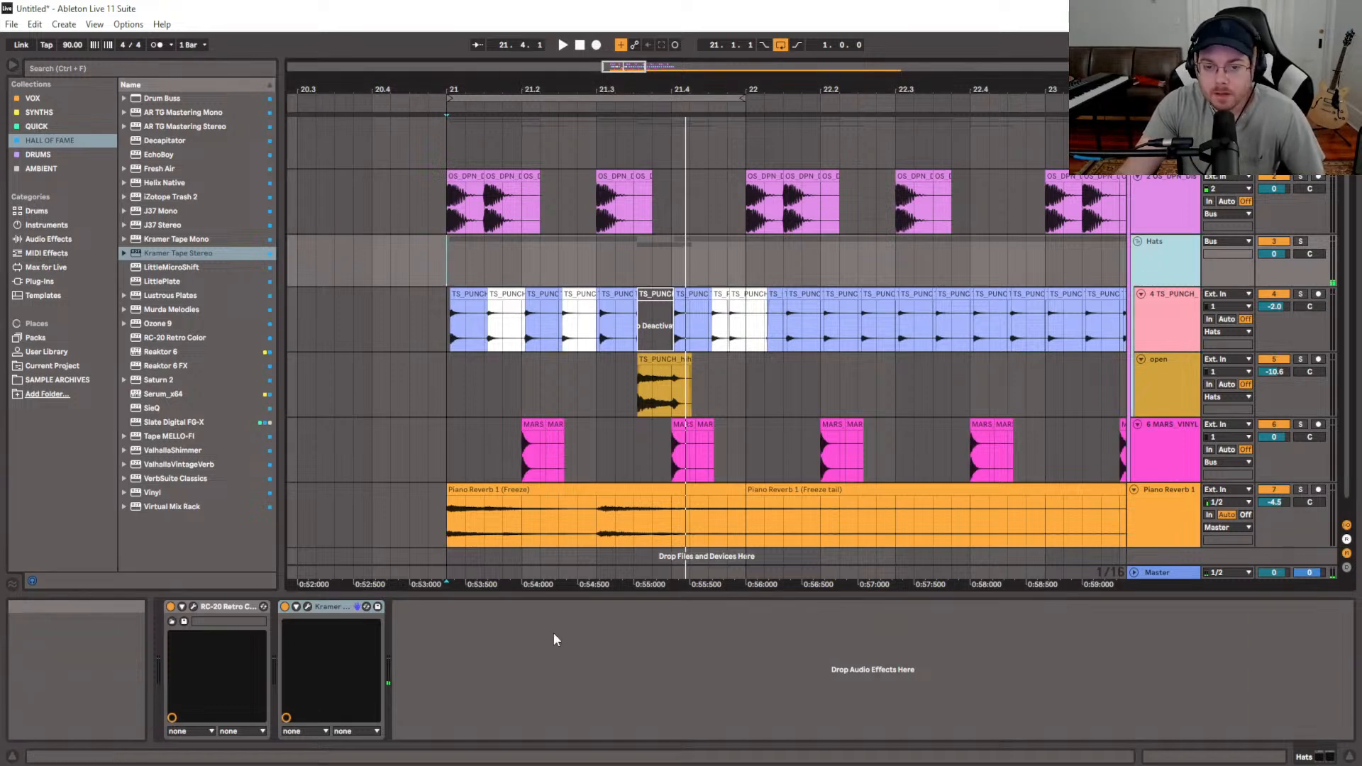
{"action": "left_click", "coordinate": [206, 607]}
{"action": "left_click", "coordinate": [171, 607]}
{"action": "left_click", "coordinate": [284, 607]}
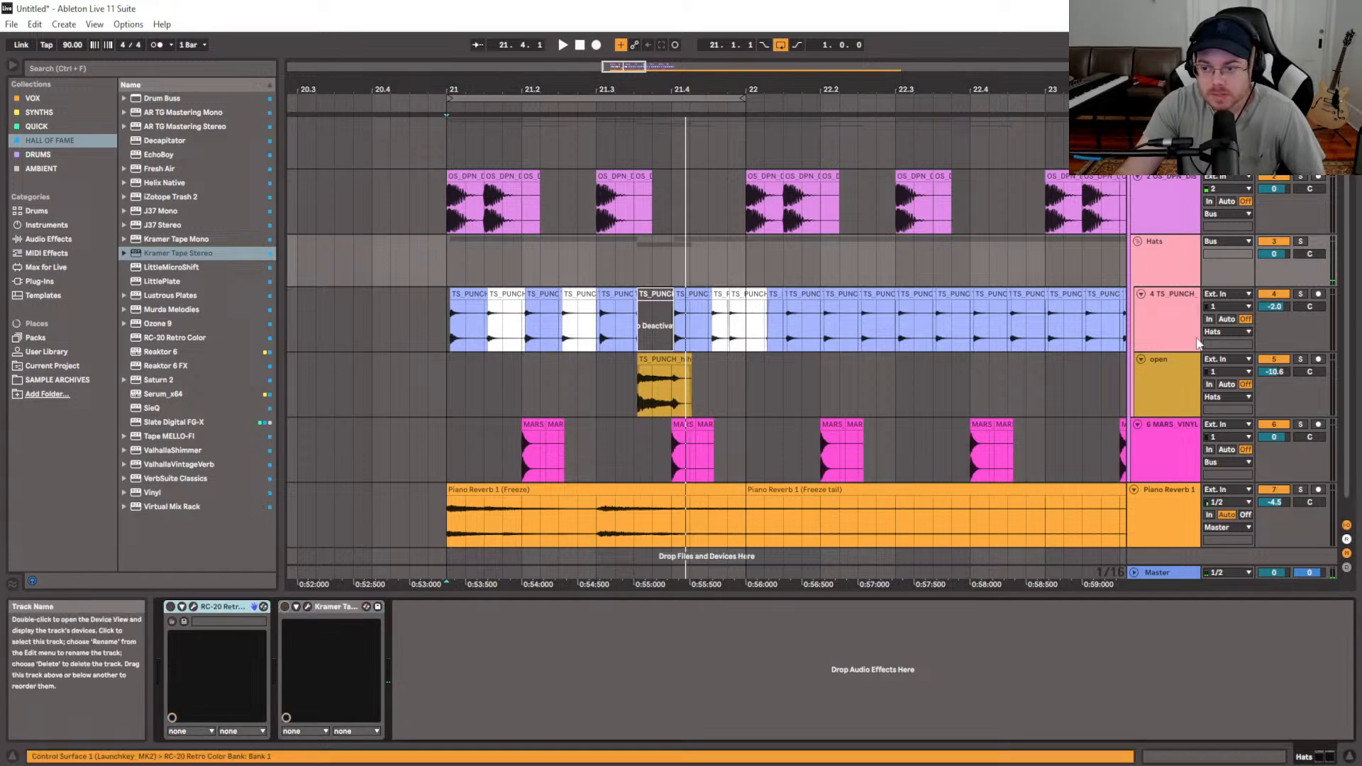
{"action": "key", "text": "space"}
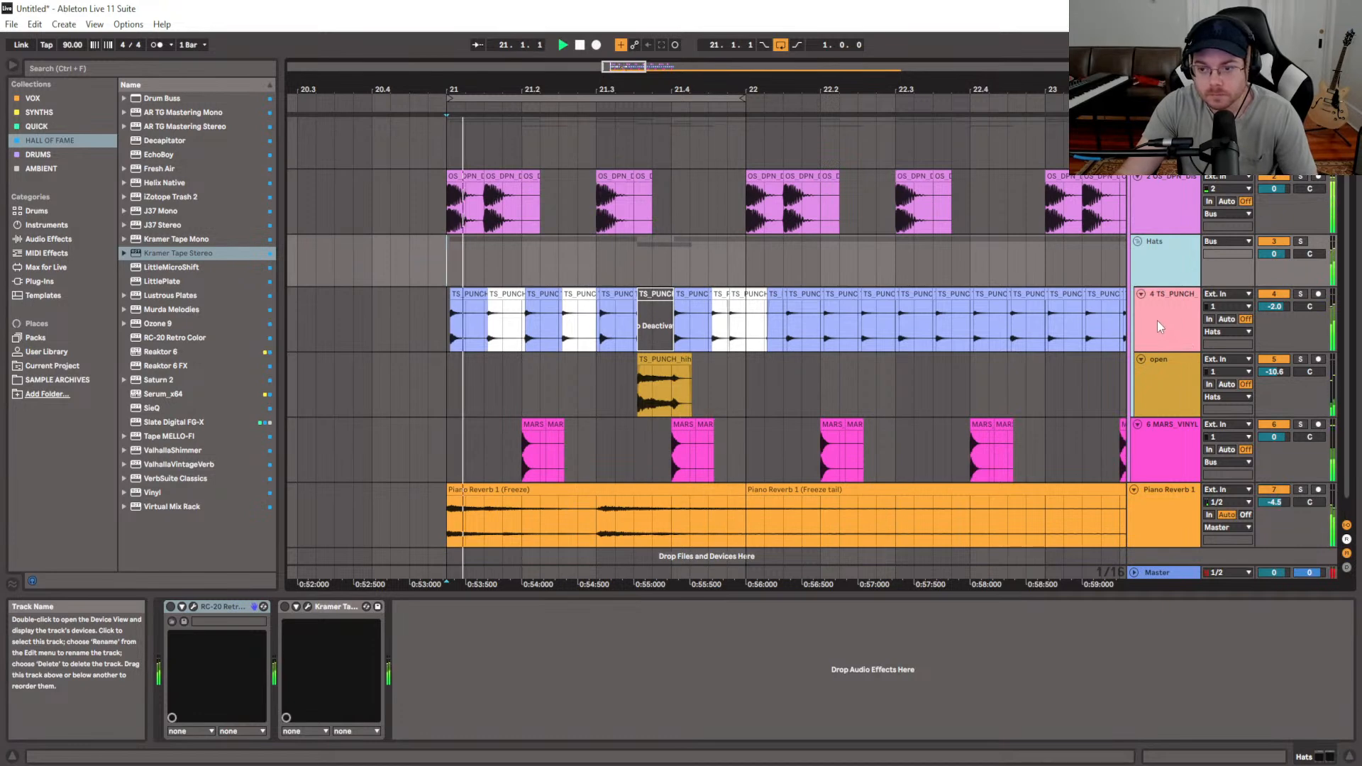
Add a Cabinet effect from Drive & Color to the end of the TS_PUNCH hi-hat track's device chain and play the loop
{"action": "left_click", "coordinate": [1156, 322]}
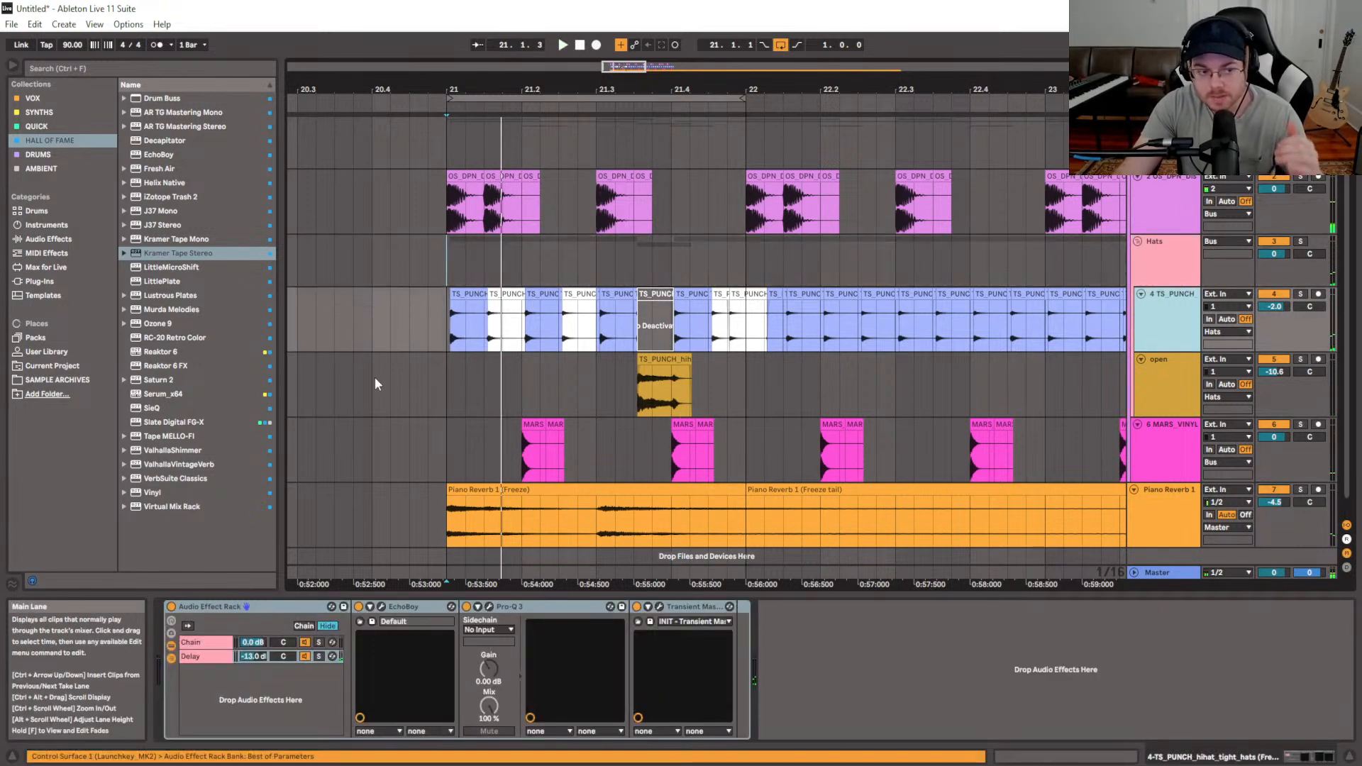
{"action": "left_click", "coordinate": [64, 241]}
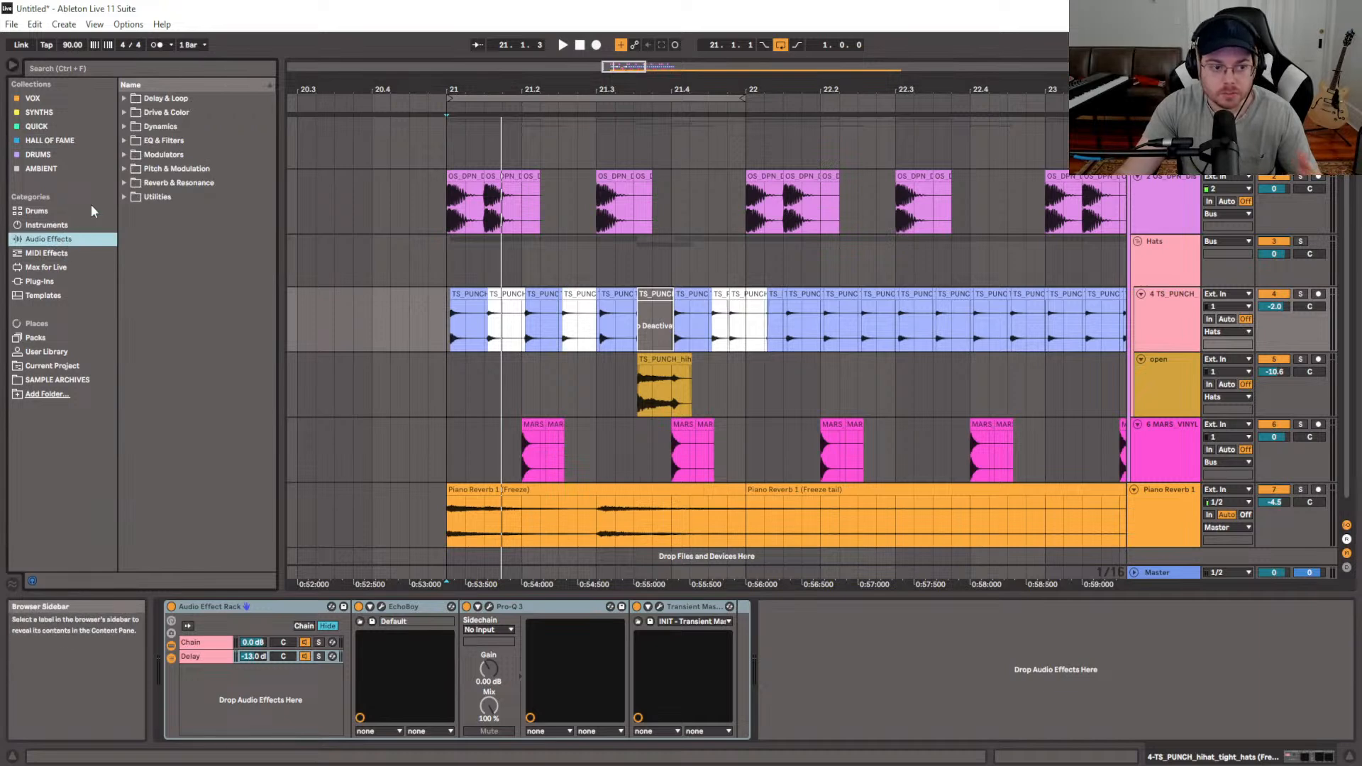
{"action": "left_click", "coordinate": [124, 114]}
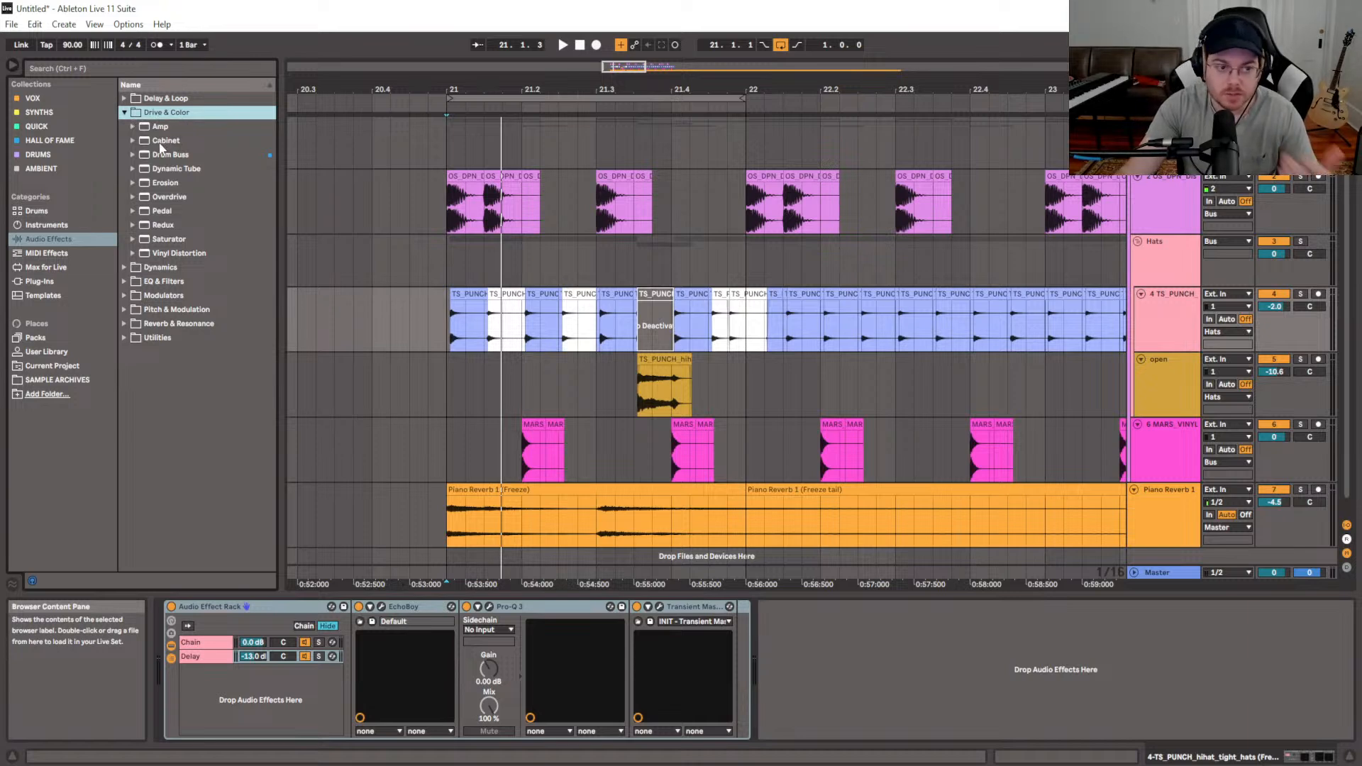
{"action": "left_click_drag", "start_coordinate": [160, 146], "coordinate": [819, 608]}
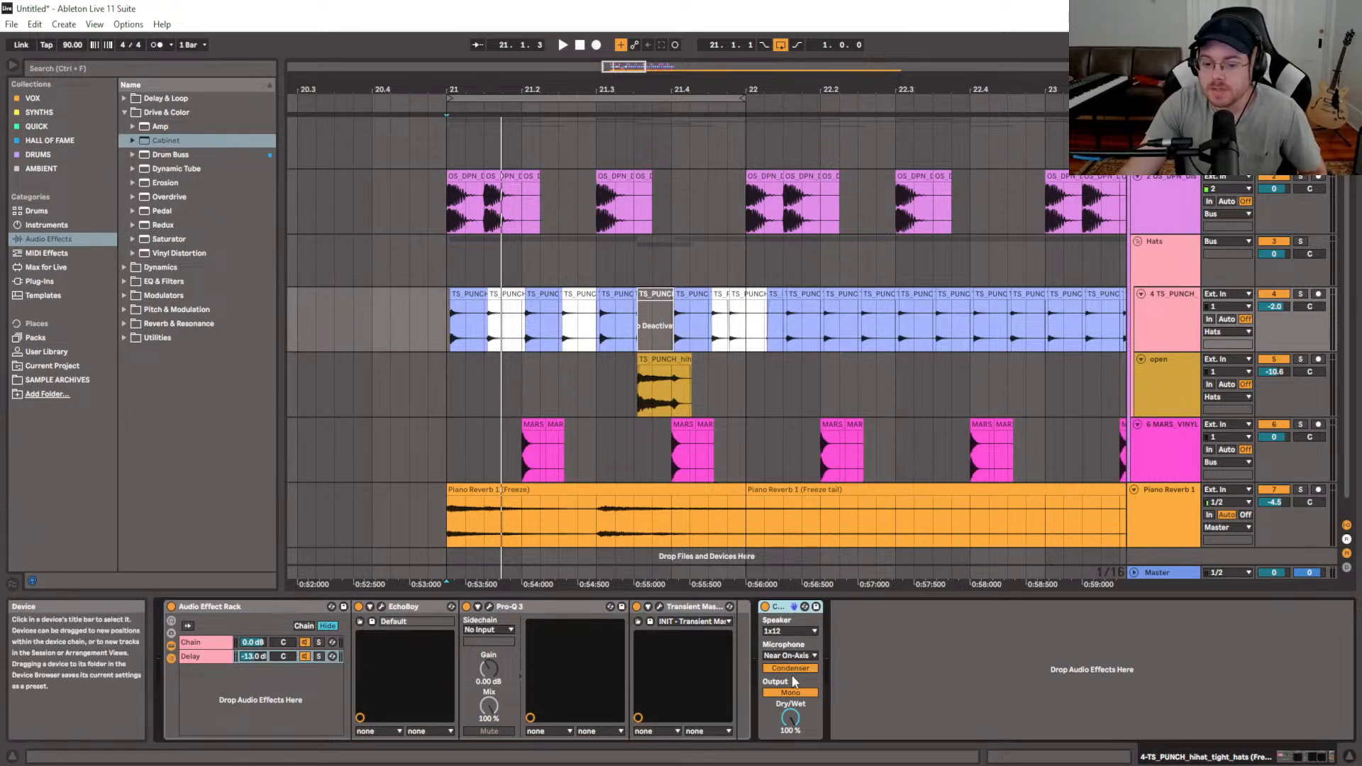
{"action": "key", "text": "space"}
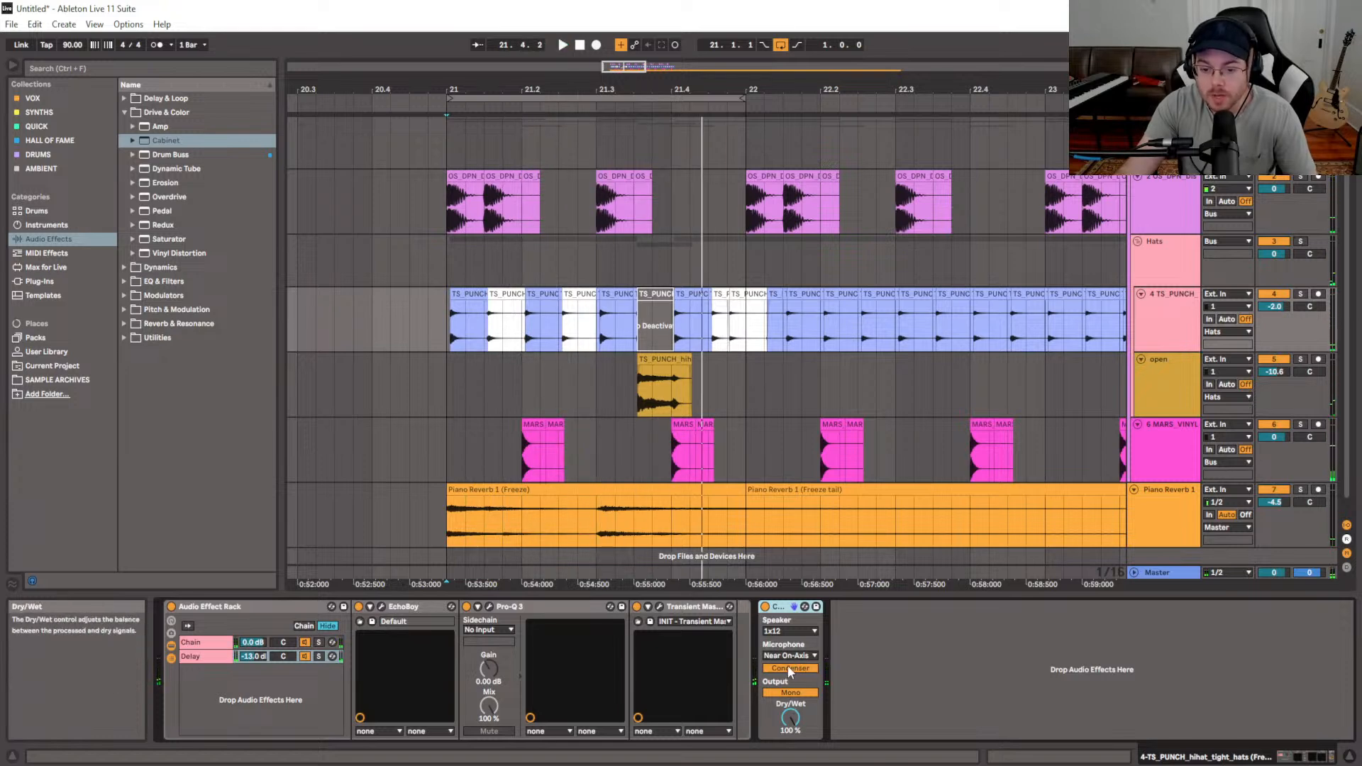
Solo the TS_PUNCH hi-hat track and compare its sound with Cabinet off and on
{"action": "left_click", "coordinate": [1300, 293]}
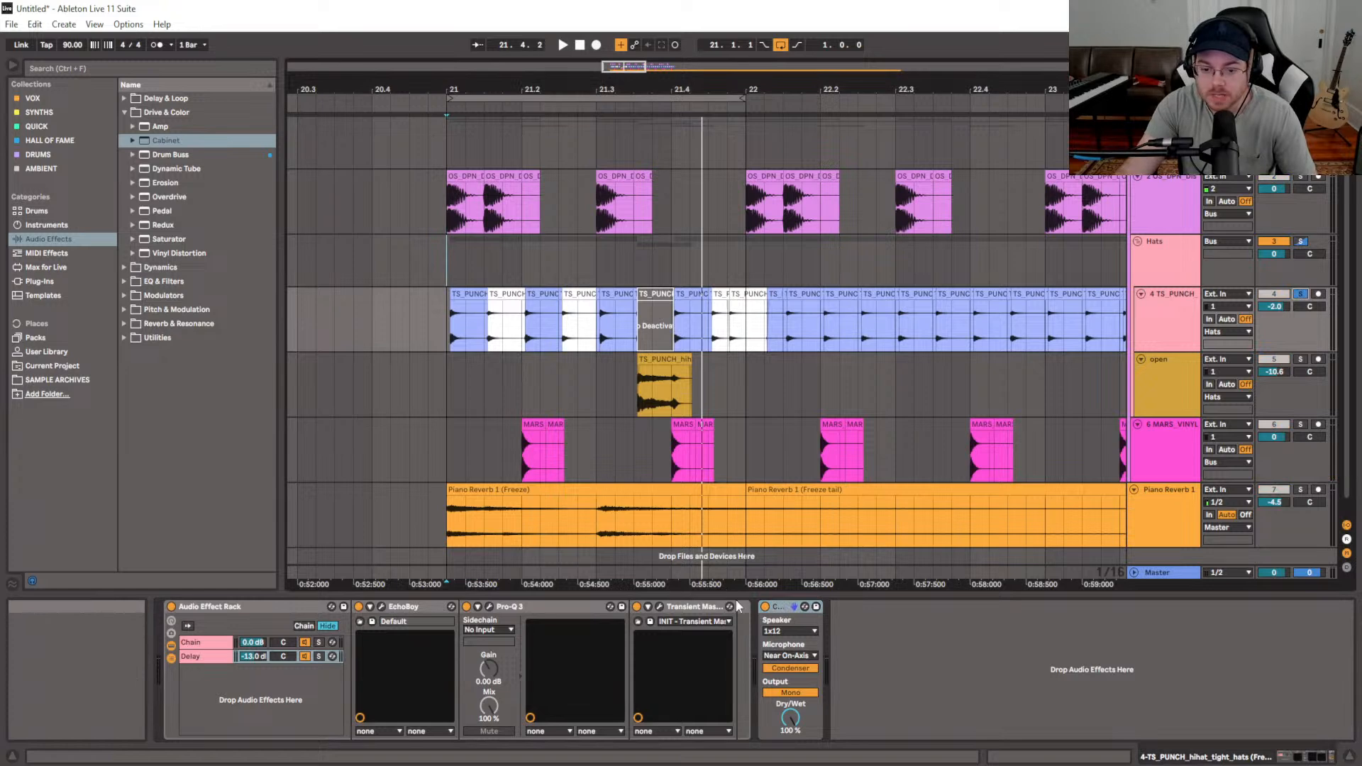
{"action": "key", "text": "space"}
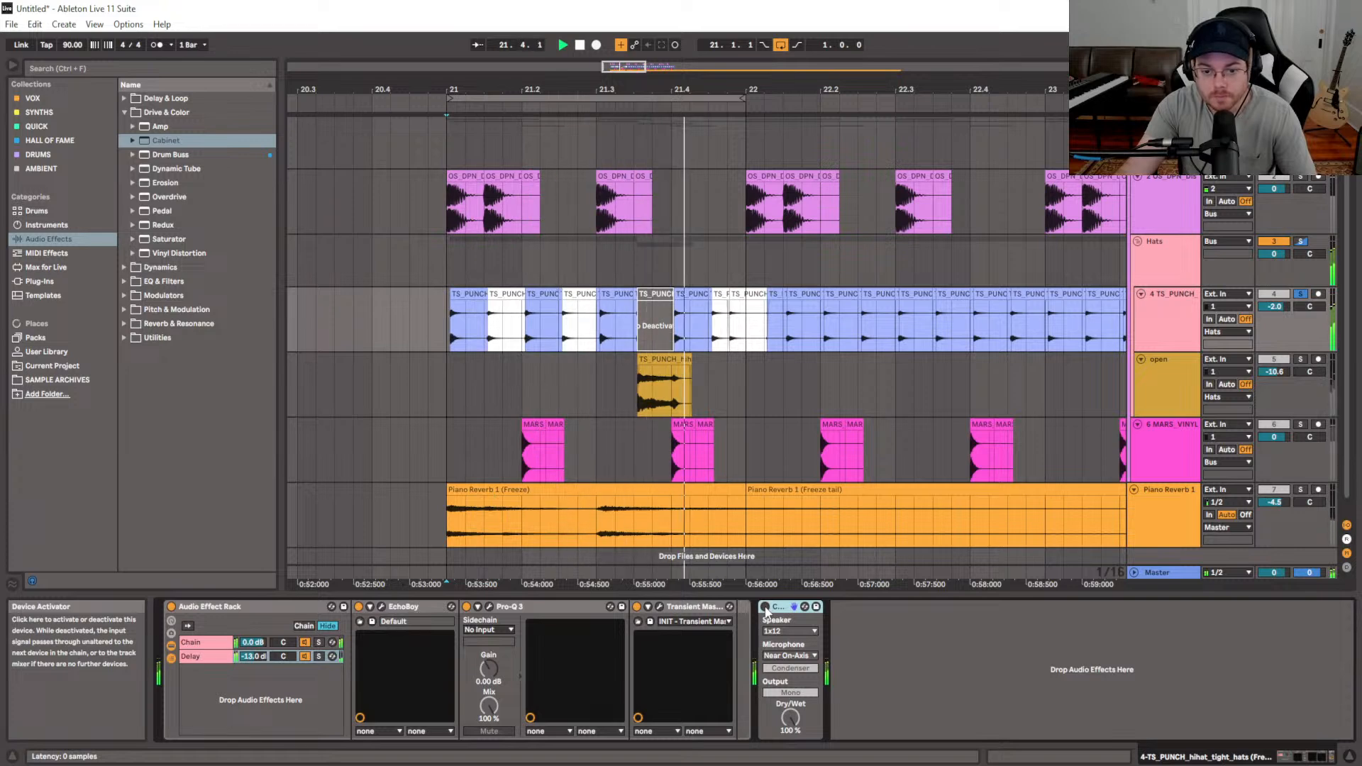
{"action": "left_click", "coordinate": [764, 608]}
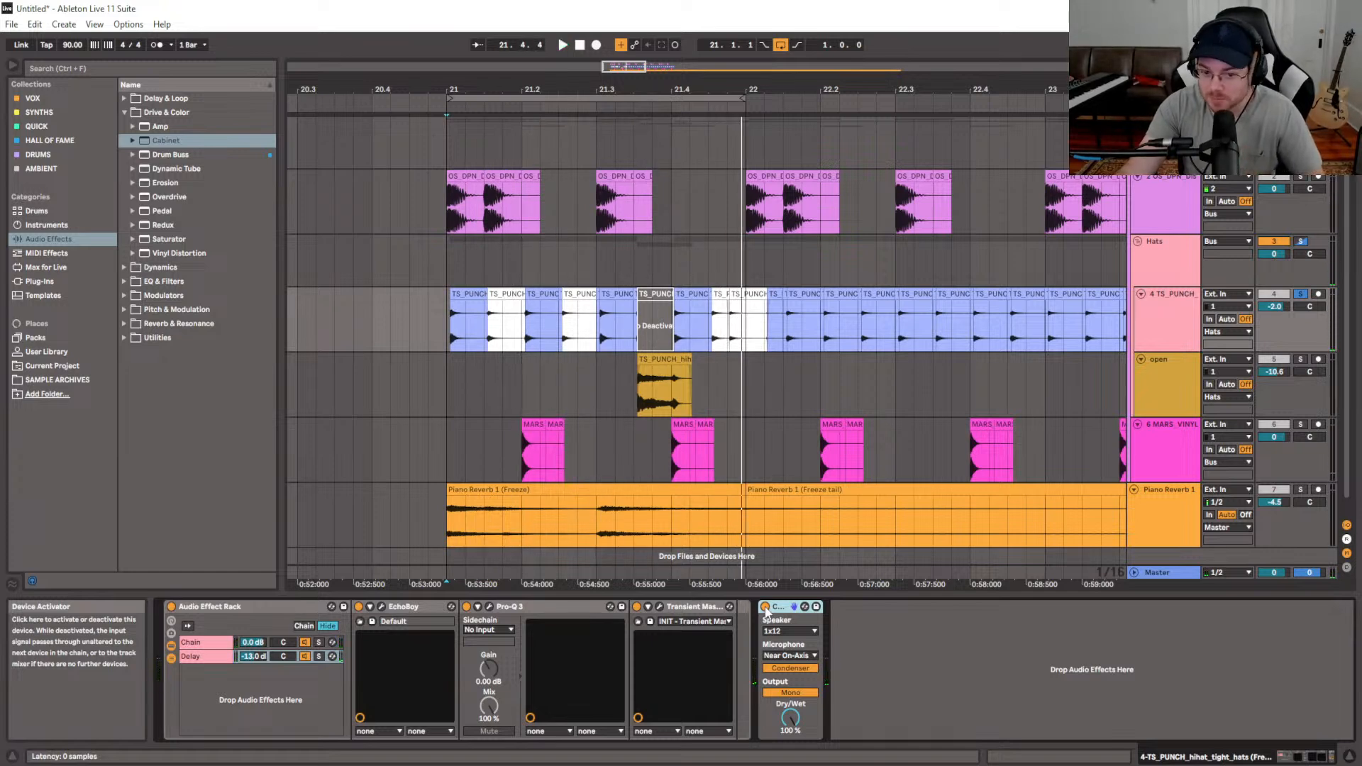
Set the Cabinet output to Dual and its Dry/Wet to 46%, listening to the soloed hi-hats
{"action": "left_click", "coordinate": [790, 692]}
{"action": "key", "text": "space"}
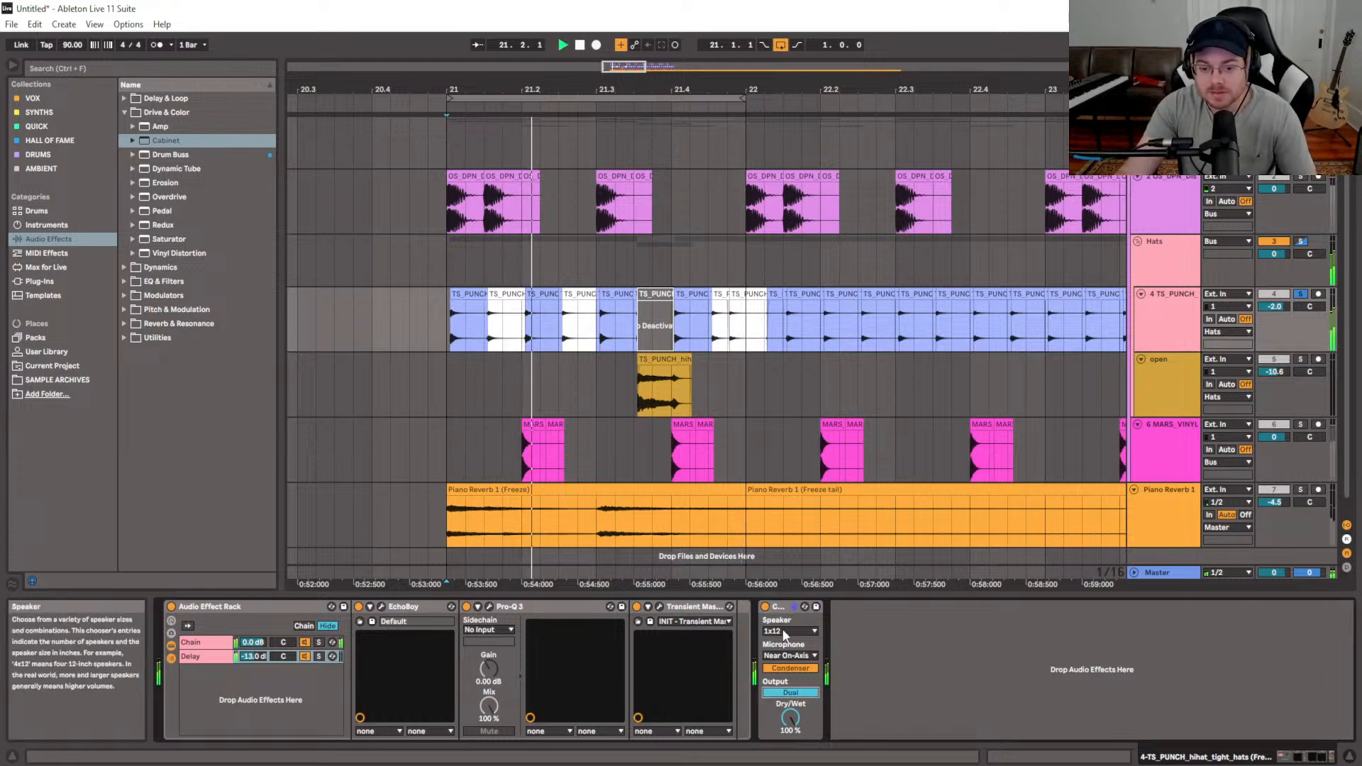
{"action": "left_click_drag", "start_coordinate": [790, 718], "coordinate": [791, 727]}
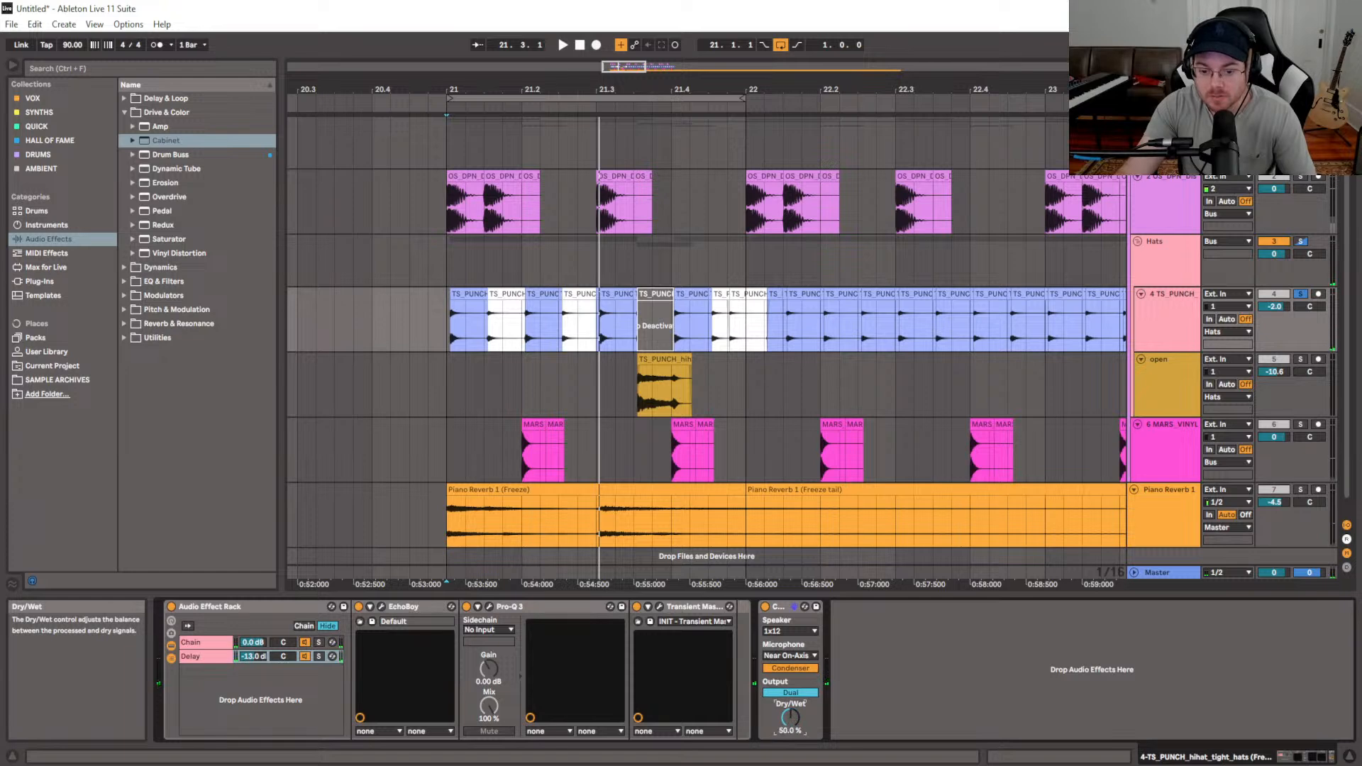
{"action": "key", "text": "space"}
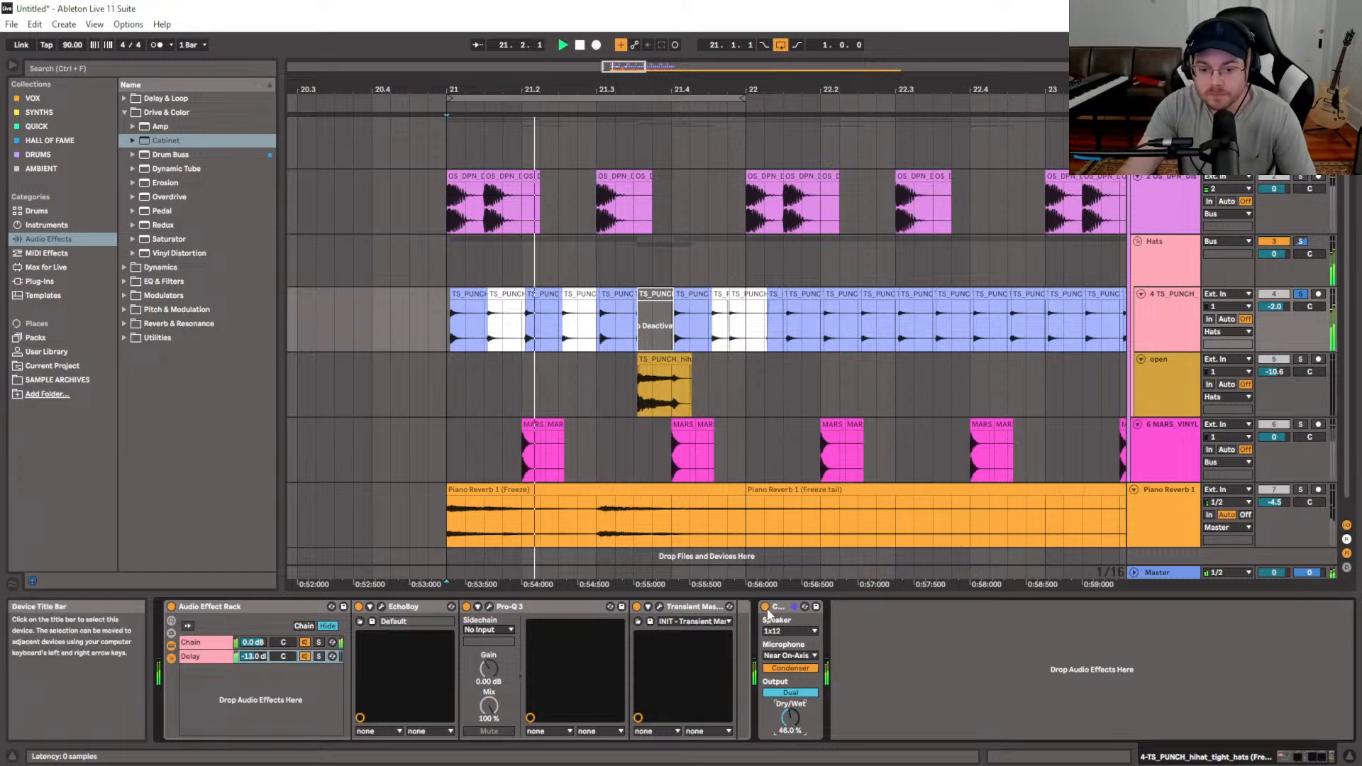
Compare the hi-hats with Cabinet bypassed and active, and end the solo to hear the full loop
{"action": "left_click", "coordinate": [764, 606]}
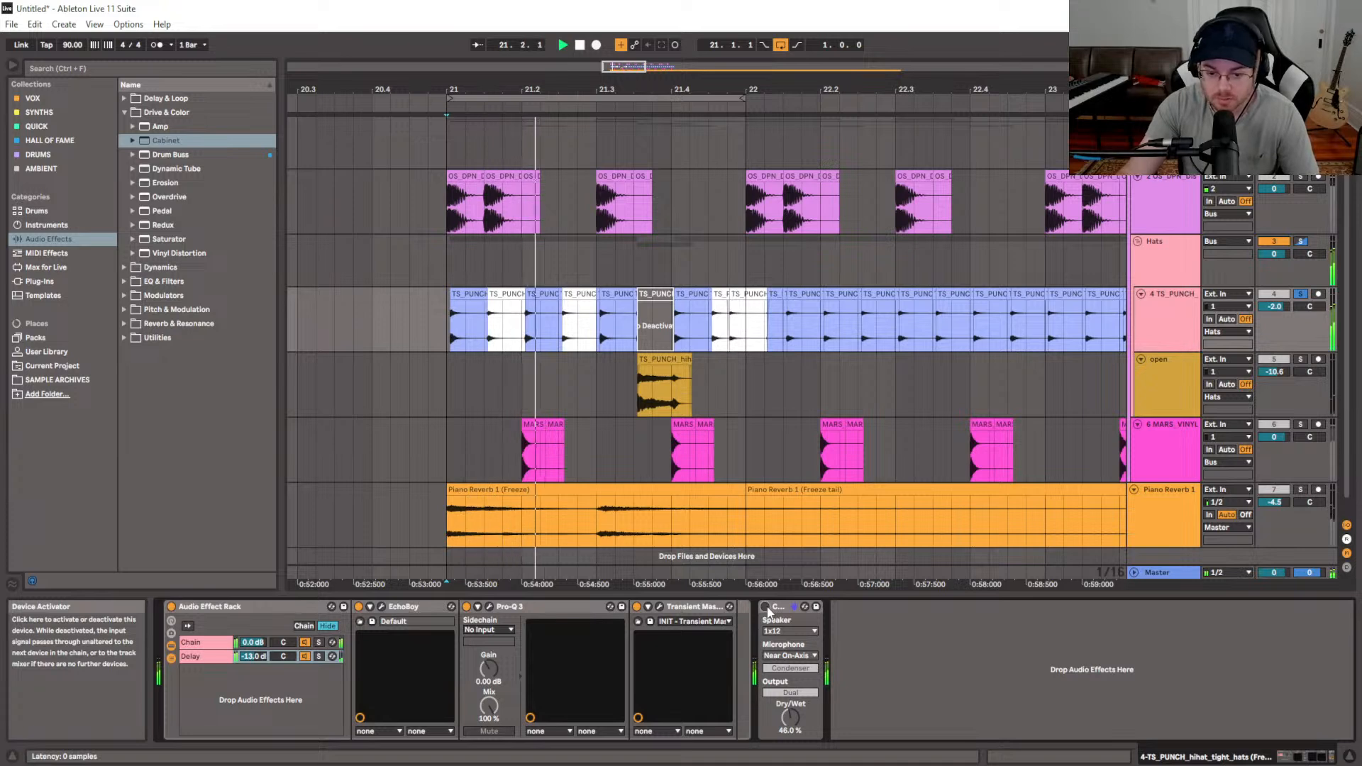
{"action": "left_click", "coordinate": [766, 608]}
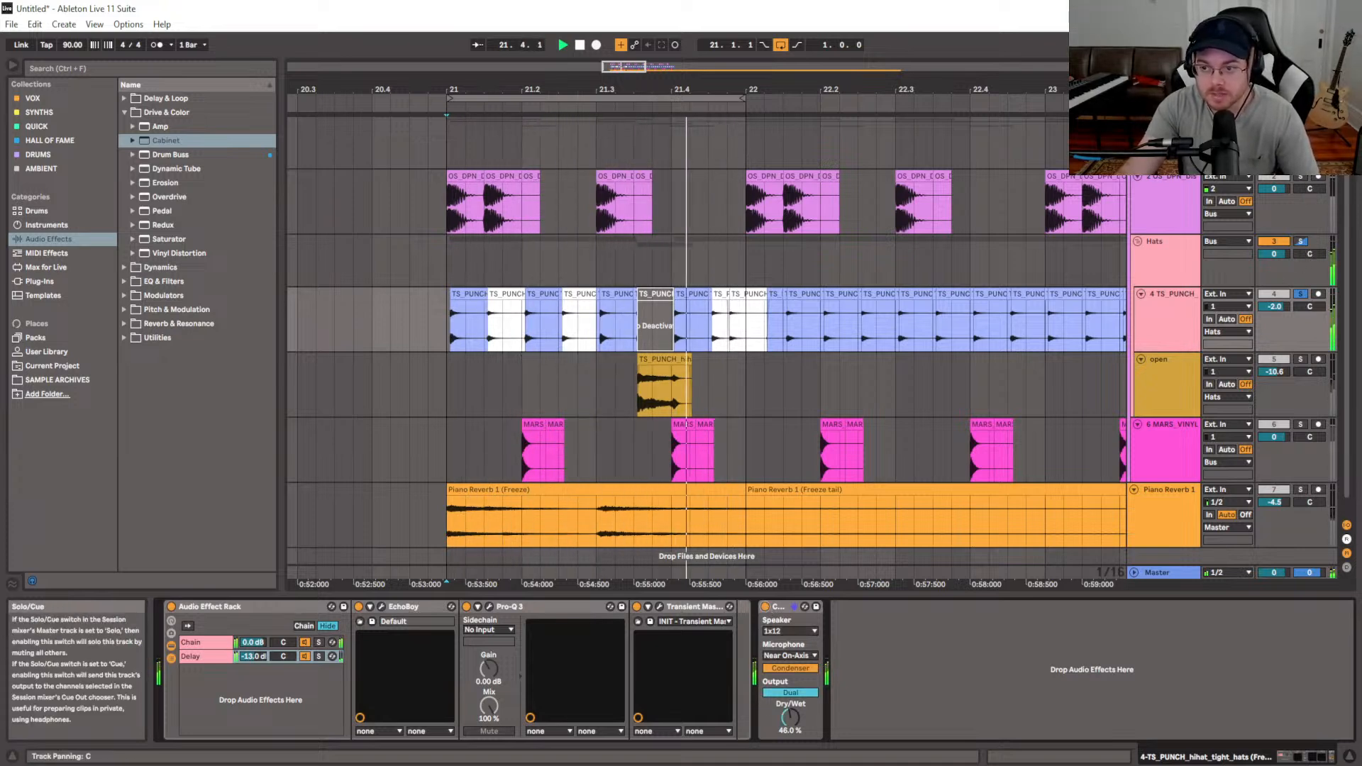
{"action": "left_click", "coordinate": [1300, 241]}
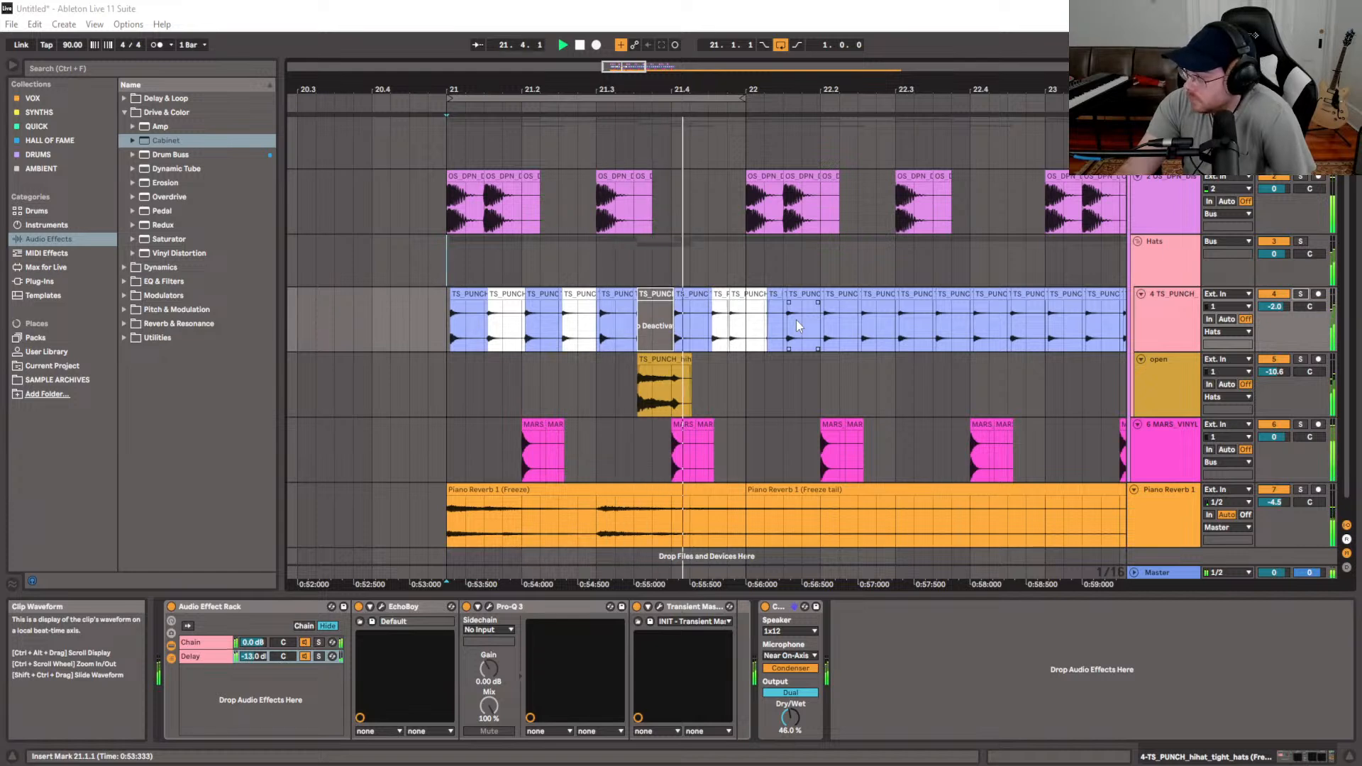
Look through the devices on the open-hat and OS_DPN tracks and the Hats group, and open the group's RC-20 Retro Color window
{"action": "left_click", "coordinate": [446, 384]}
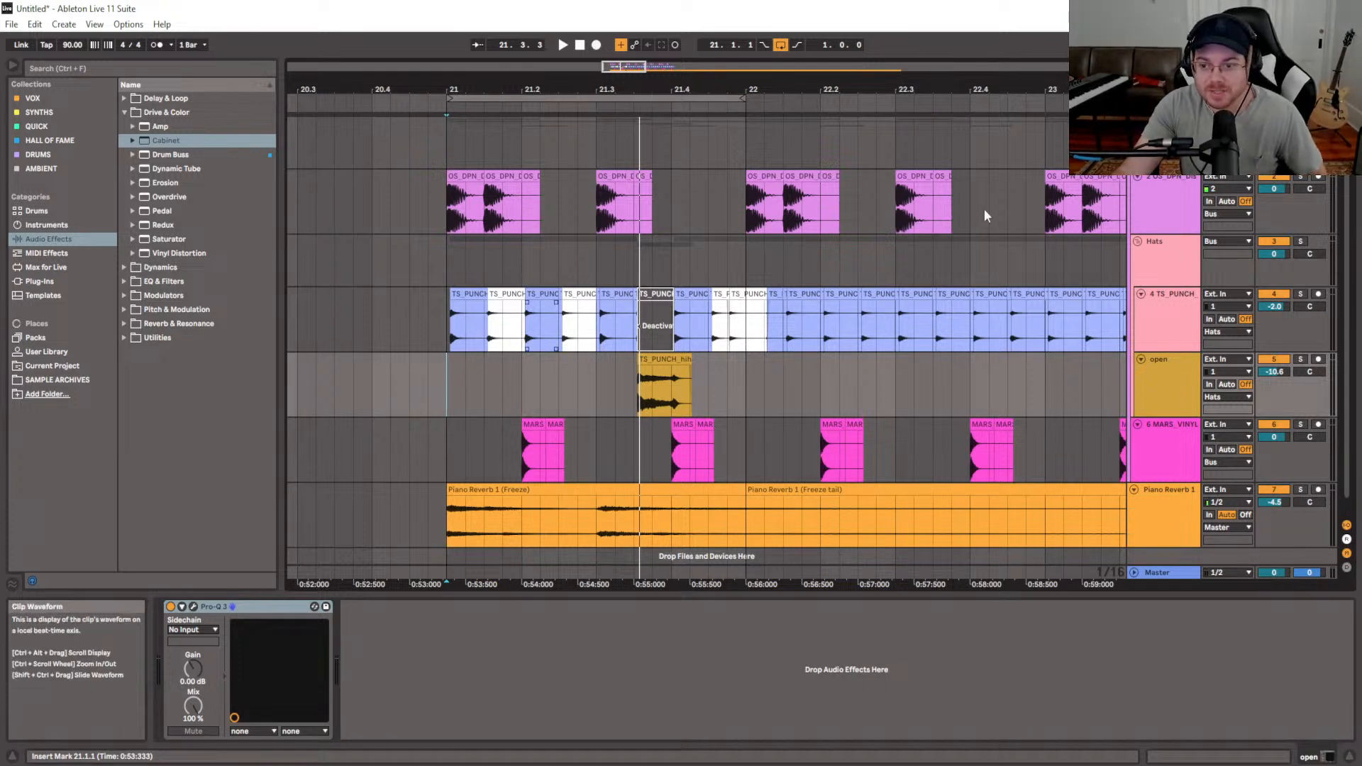
{"action": "left_click", "coordinate": [1151, 186]}
{"action": "left_click", "coordinate": [1169, 245]}
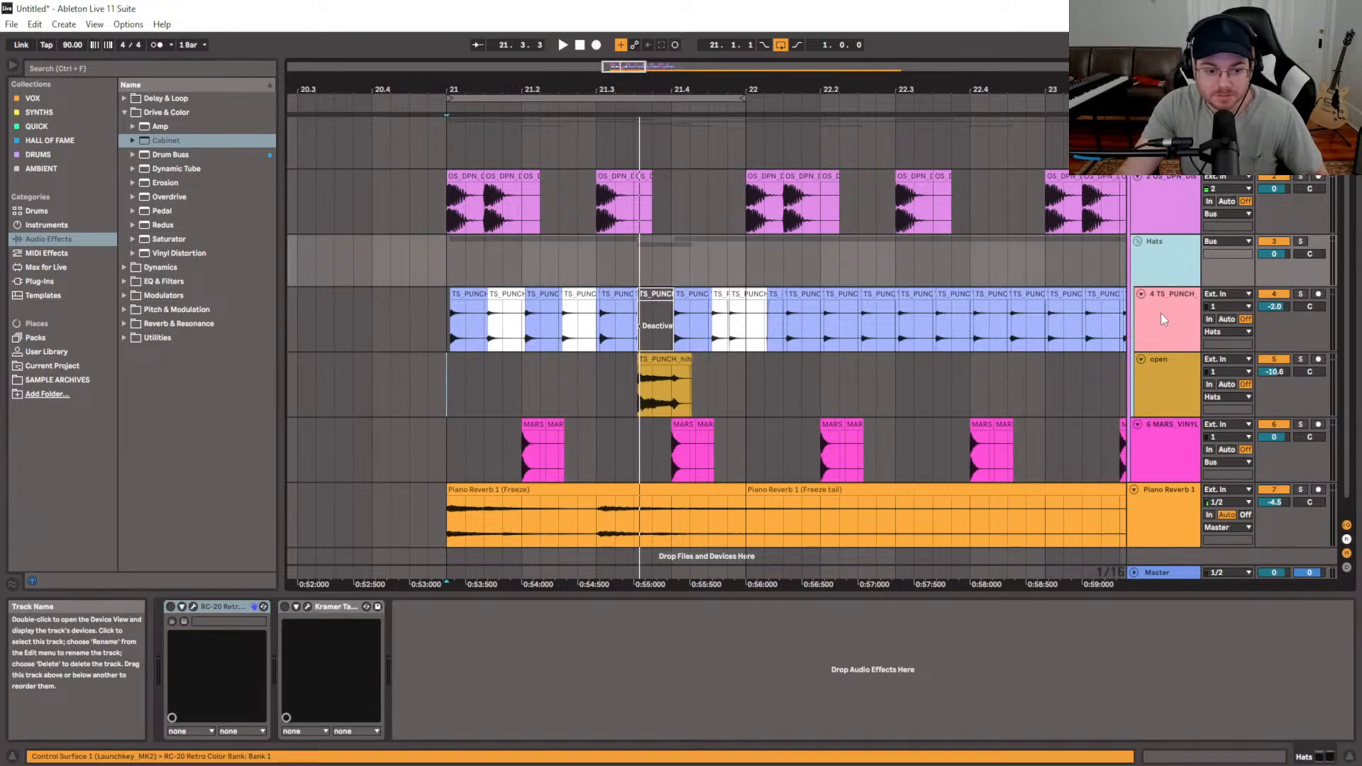
{"action": "left_click", "coordinate": [193, 606]}
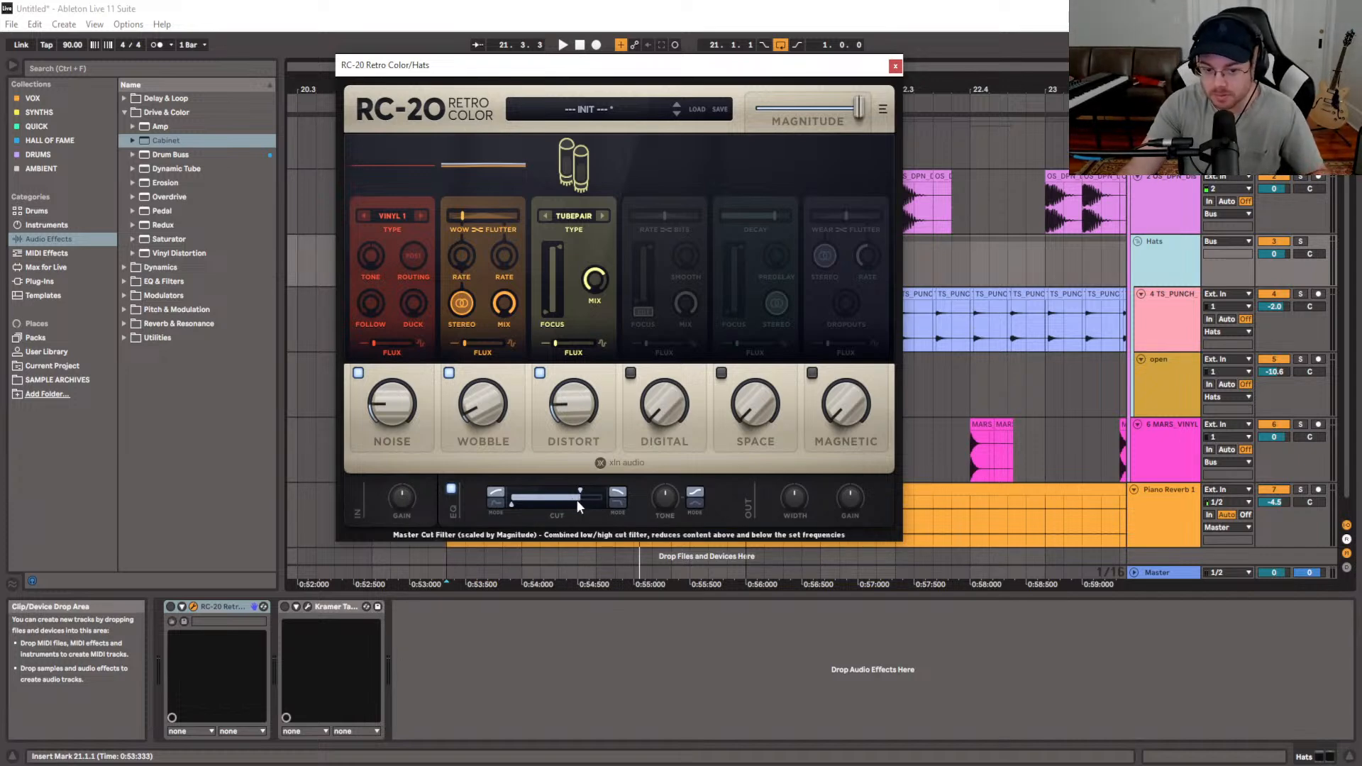
Insert Pro-Q 3 from the QUICK collection between RC-20 and Kramer Tape on the Hats group, and reposition its window
{"action": "left_click", "coordinate": [37, 126]}
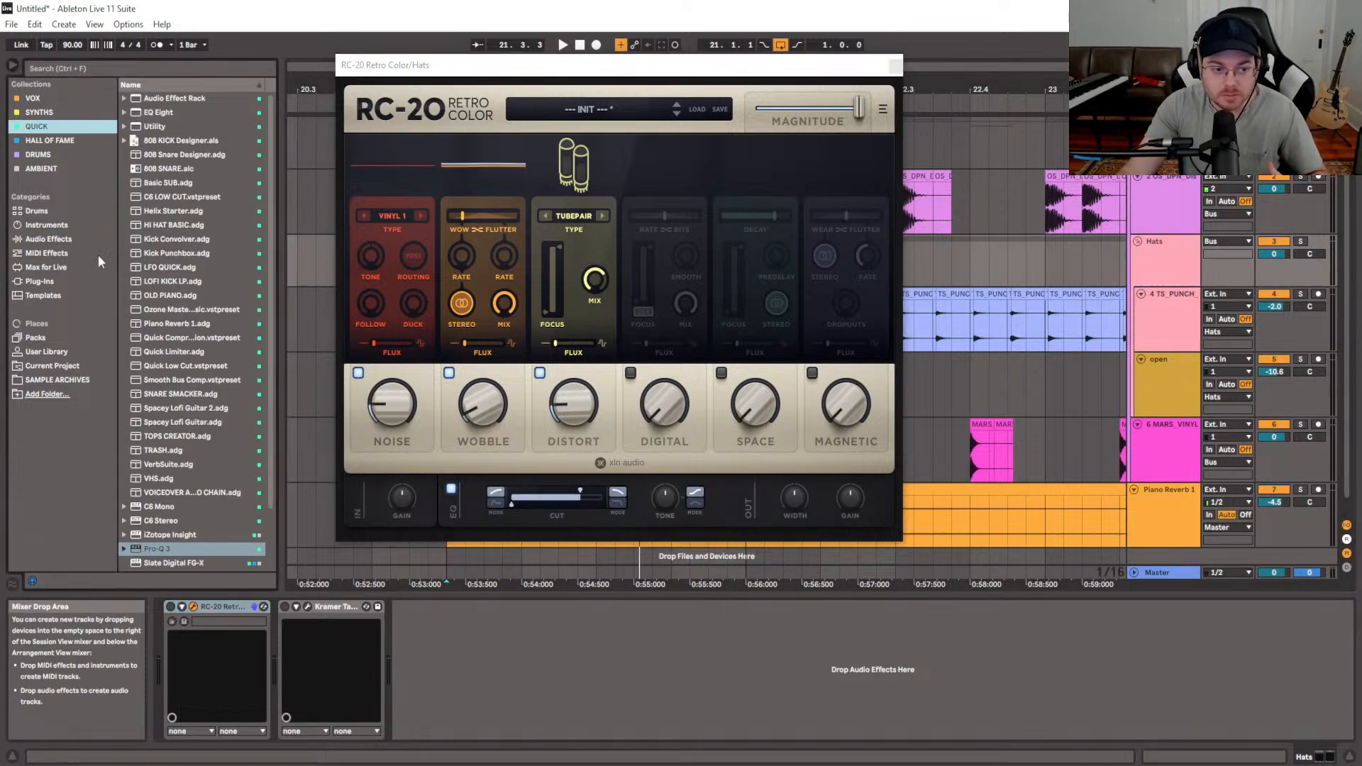
{"action": "left_click_drag", "start_coordinate": [162, 544], "coordinate": [440, 667]}
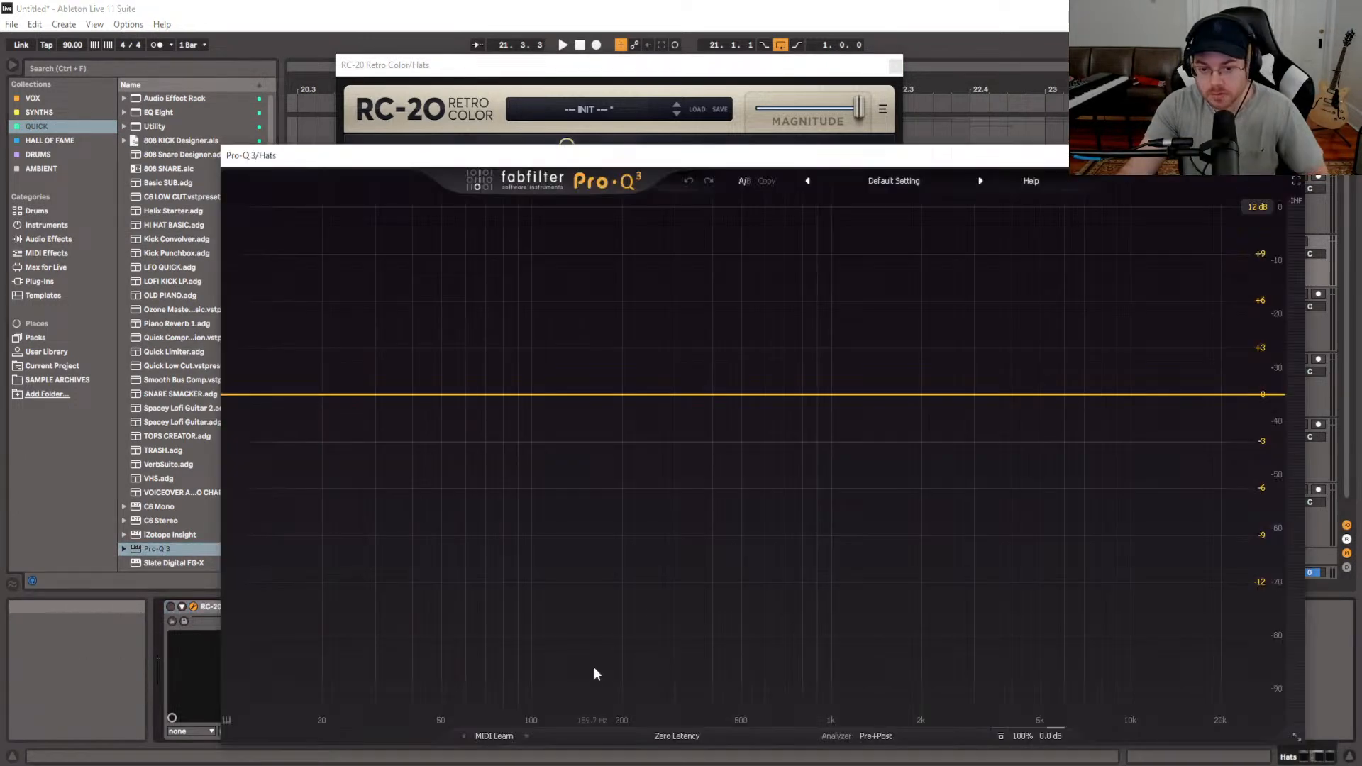
{"action": "left_click_drag", "start_coordinate": [811, 158], "coordinate": [749, 71]}
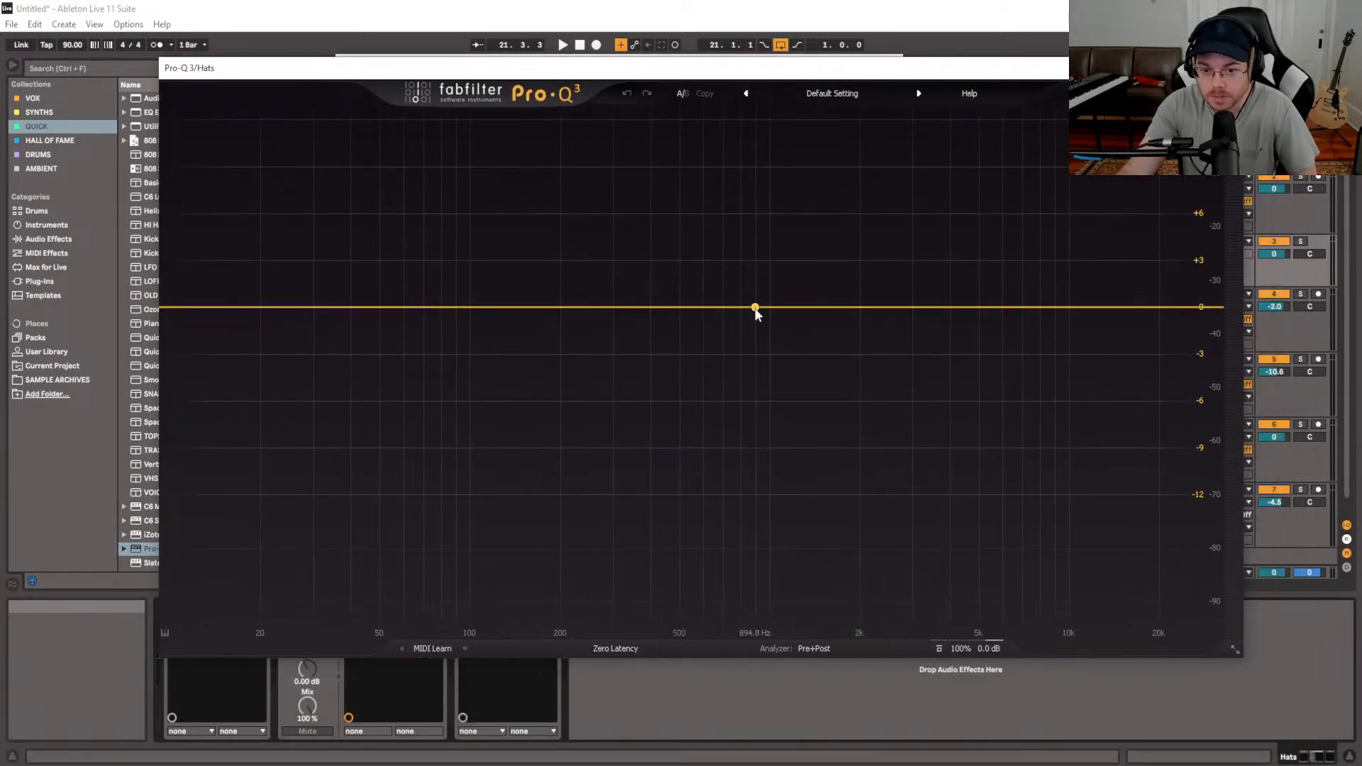
Shape Pro-Q 3 with a 6 dB low cut, a mid boost of about 5 dB, and a dynamic 4.70 dB boost at 5715.6 Hz
{"action": "left_click_drag", "start_coordinate": [754, 307], "coordinate": [730, 226]}
{"action": "left_click_drag", "start_coordinate": [406, 308], "coordinate": [460, 402]}
{"action": "left_click_drag", "start_coordinate": [952, 304], "coordinate": [996, 233]}
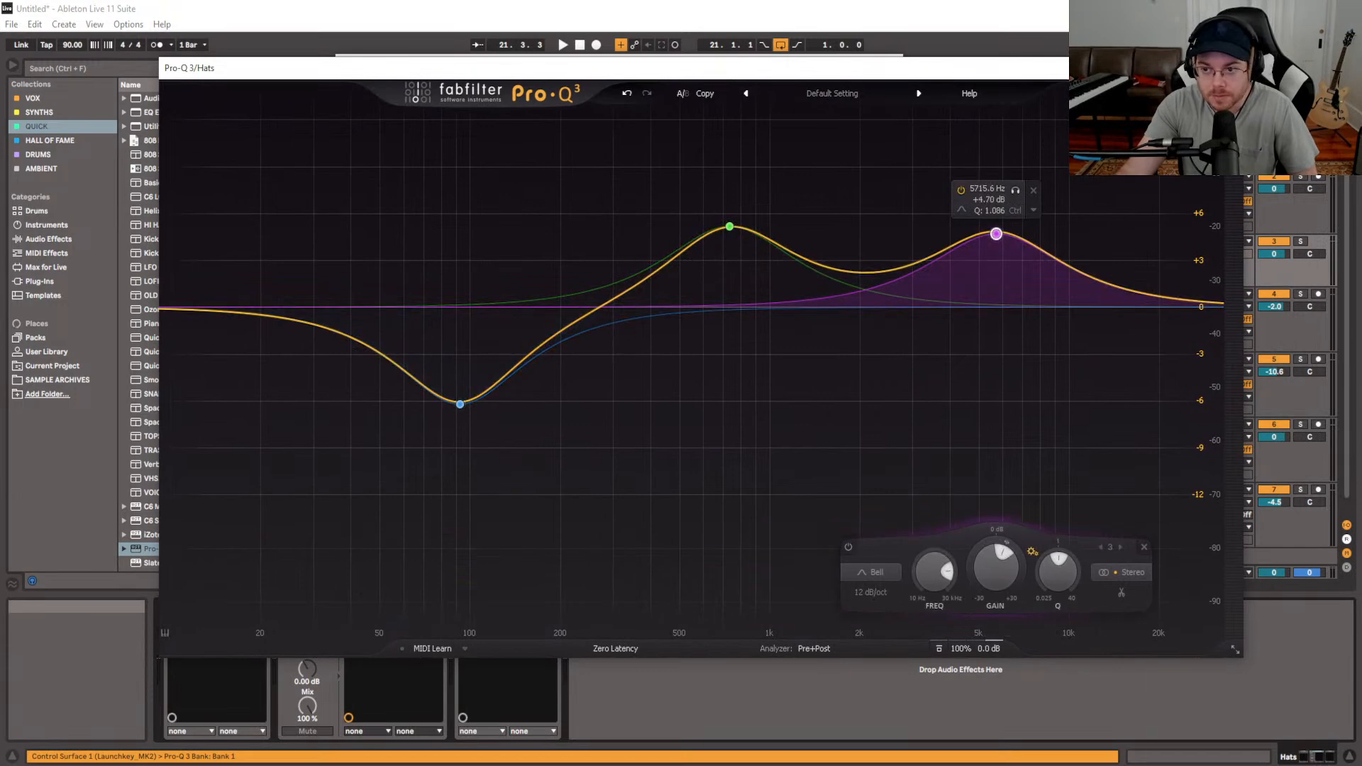
{"action": "left_click", "coordinate": [1032, 210]}
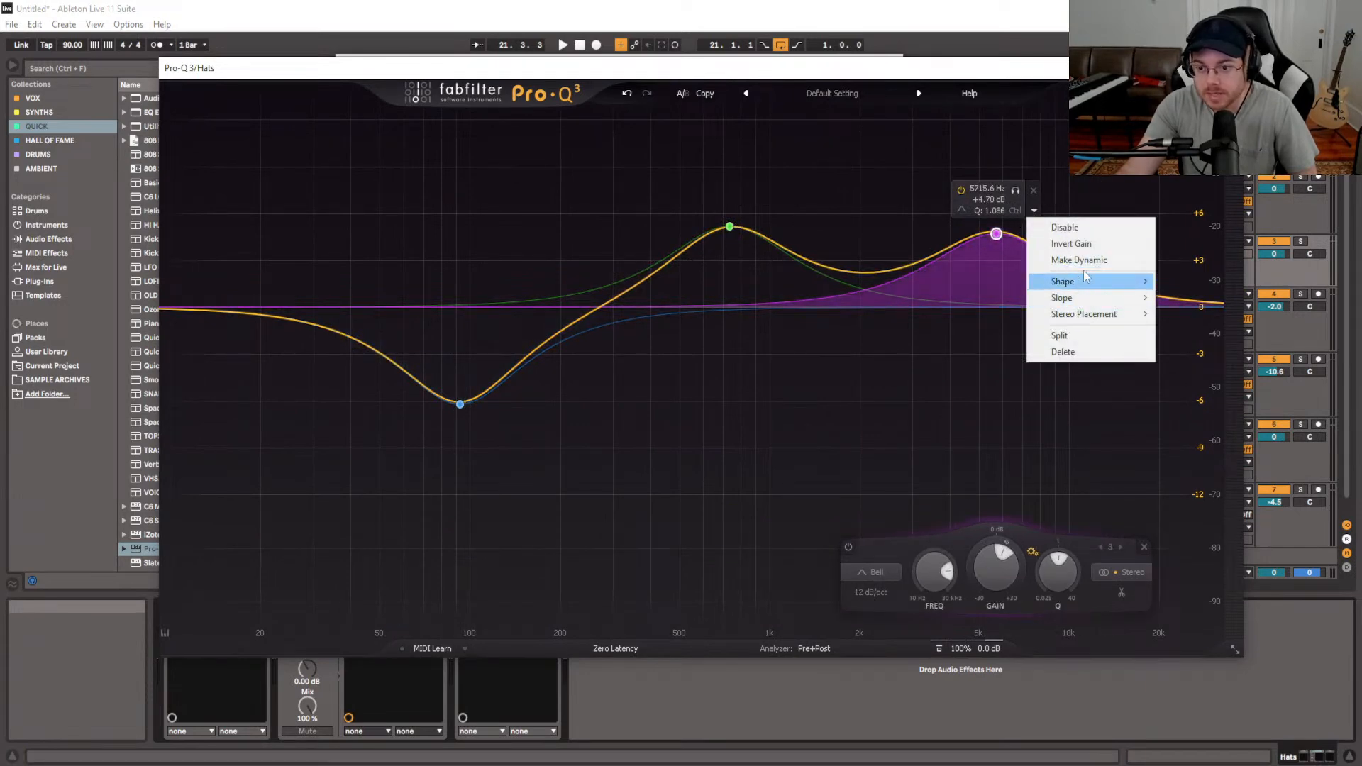
{"action": "left_click", "coordinate": [1067, 263]}
{"action": "mouse_move", "coordinate": [998, 213]}
{"action": "left_mouse_down"}
{"action": "mouse_move", "coordinate": [998, 228]}
{"action": "mouse_move", "coordinate": [1001, 192]}
{"action": "left_mouse_up"}
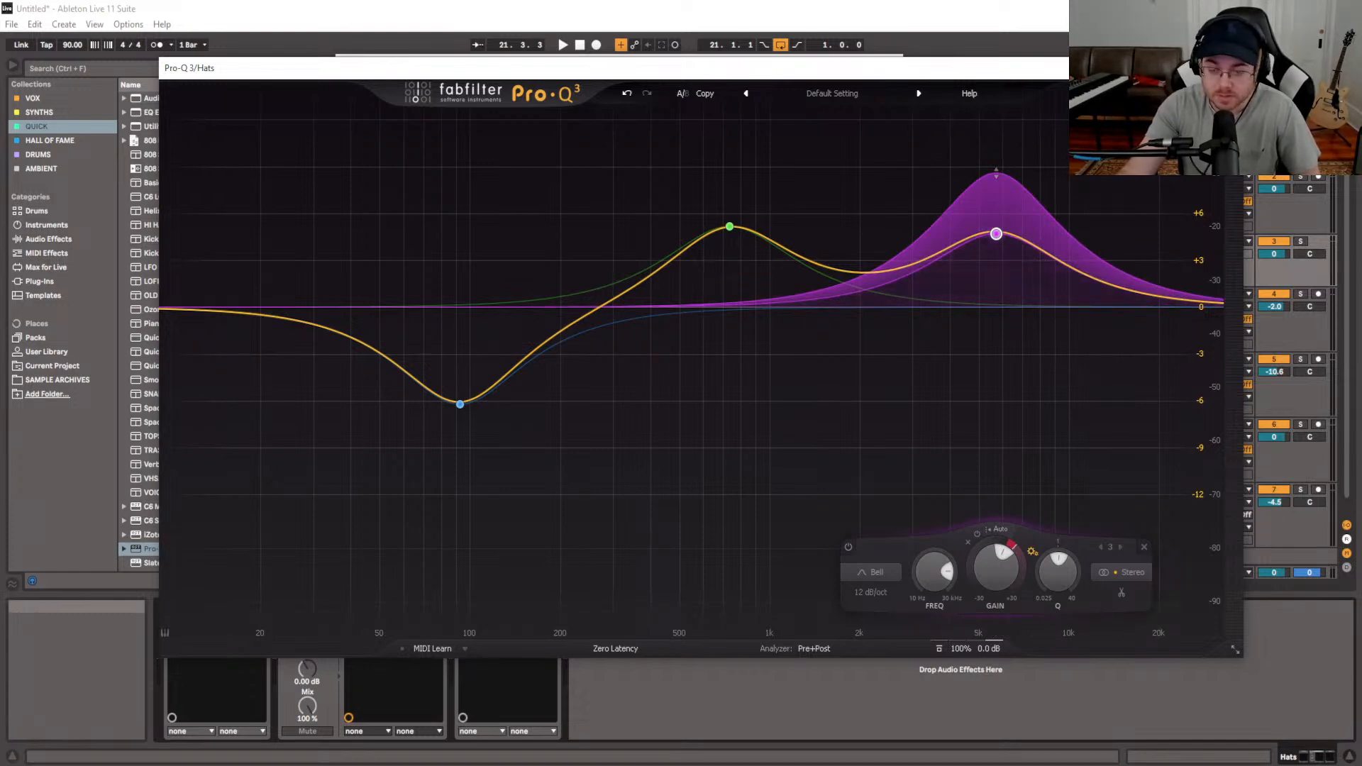
Close the Pro-Q 3 window and delete Pro-Q 3 from the Hats group
{"action": "left_click", "coordinate": [1235, 68]}
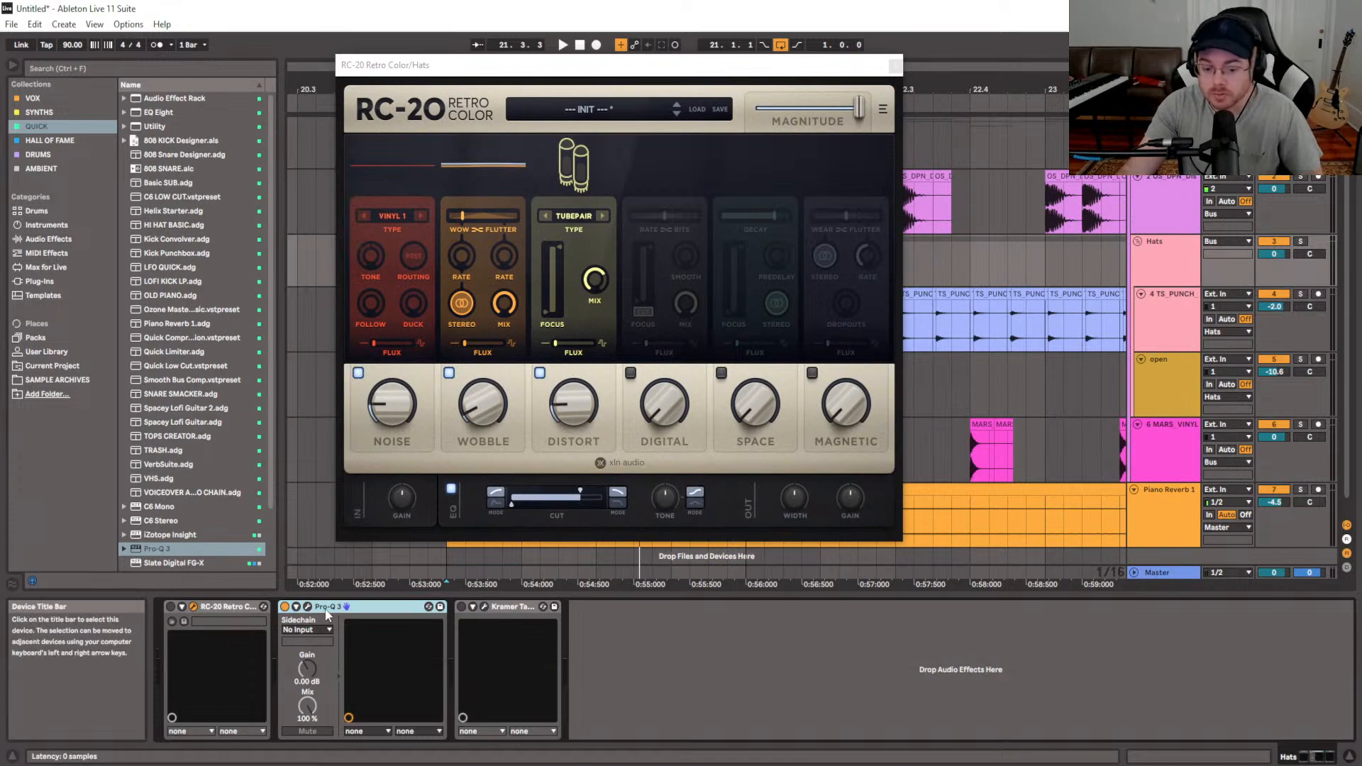
{"action": "key", "text": "Delete"}
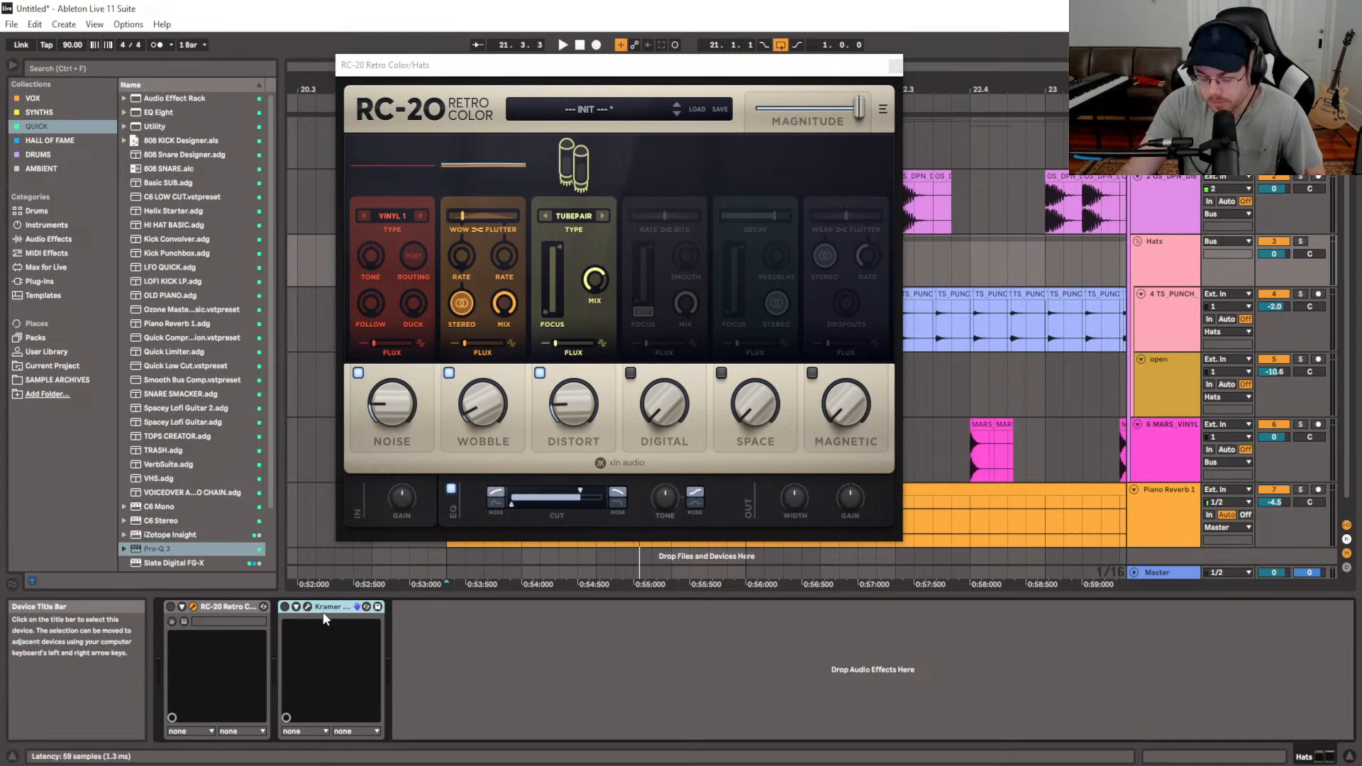
Close the RC-20 window, search the plug-ins for "pui", and add PuigTec MEQ5 Stereo after Kramer Tape on the Hats group
{"action": "left_click", "coordinate": [895, 66]}
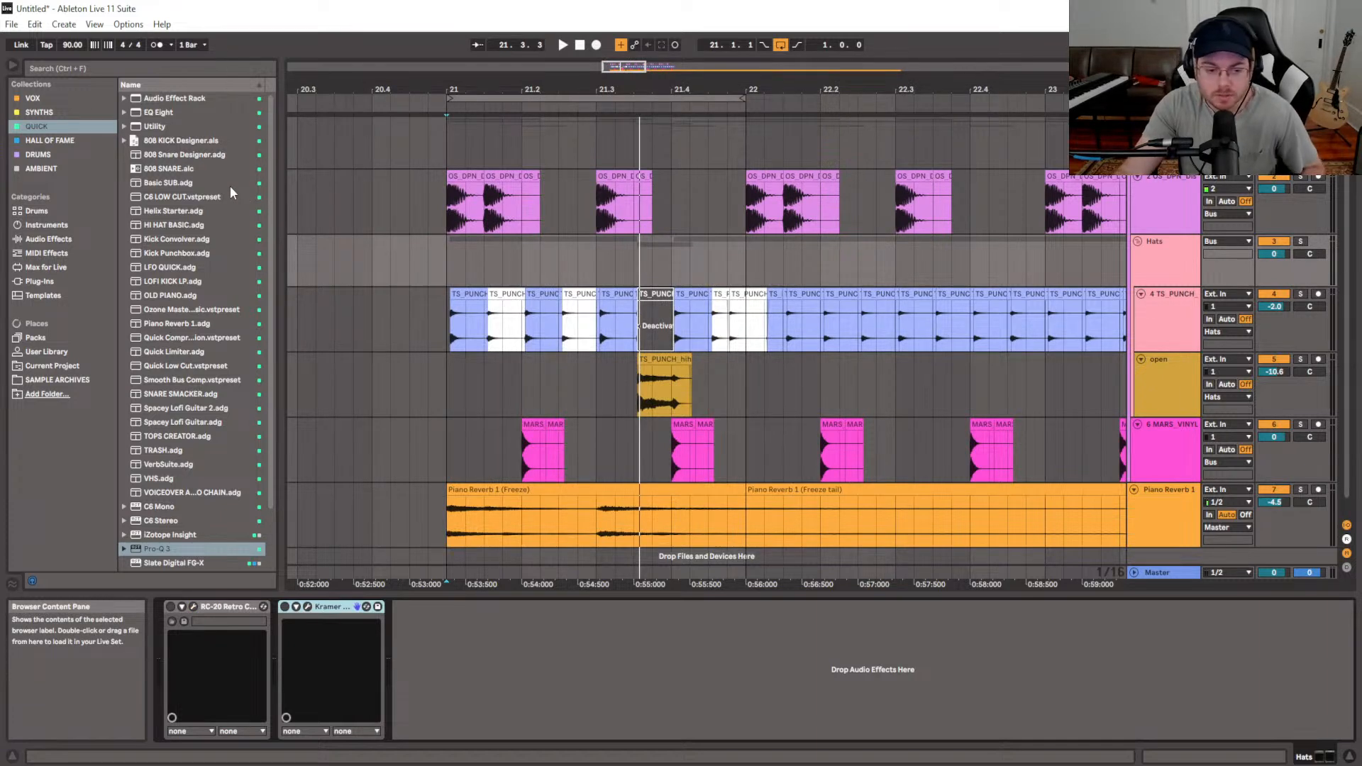
{"action": "left_click", "coordinate": [58, 280]}
{"action": "left_click", "coordinate": [125, 66]}
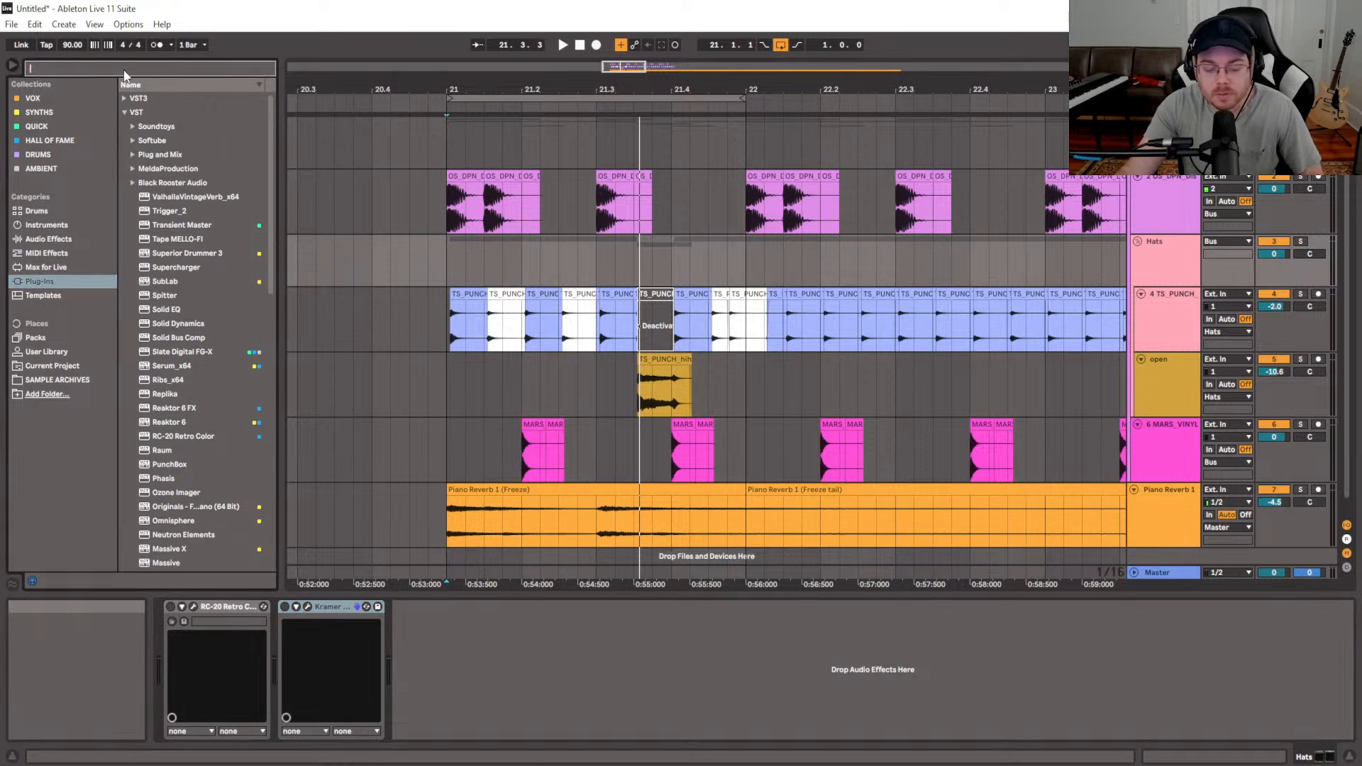
{"action": "type", "text": "pul"}
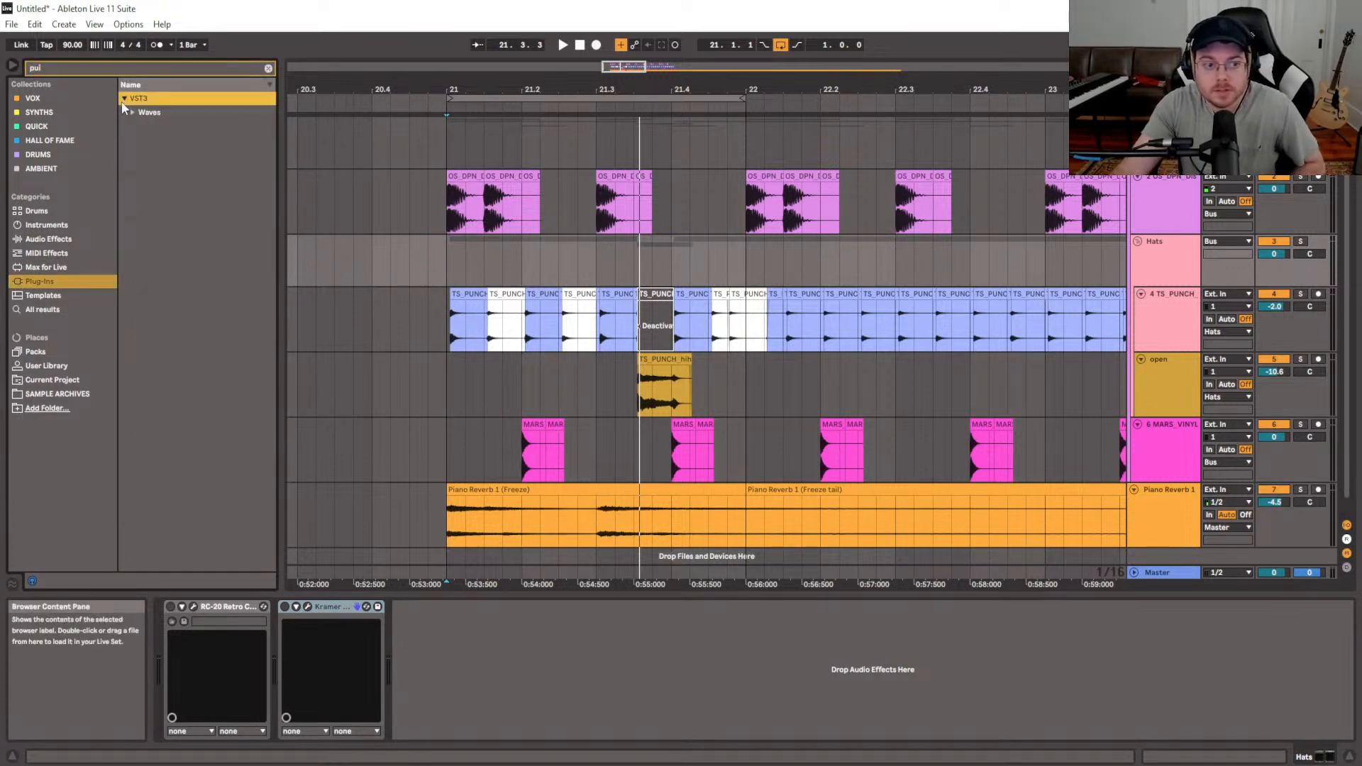
{"action": "left_click", "coordinate": [133, 113]}
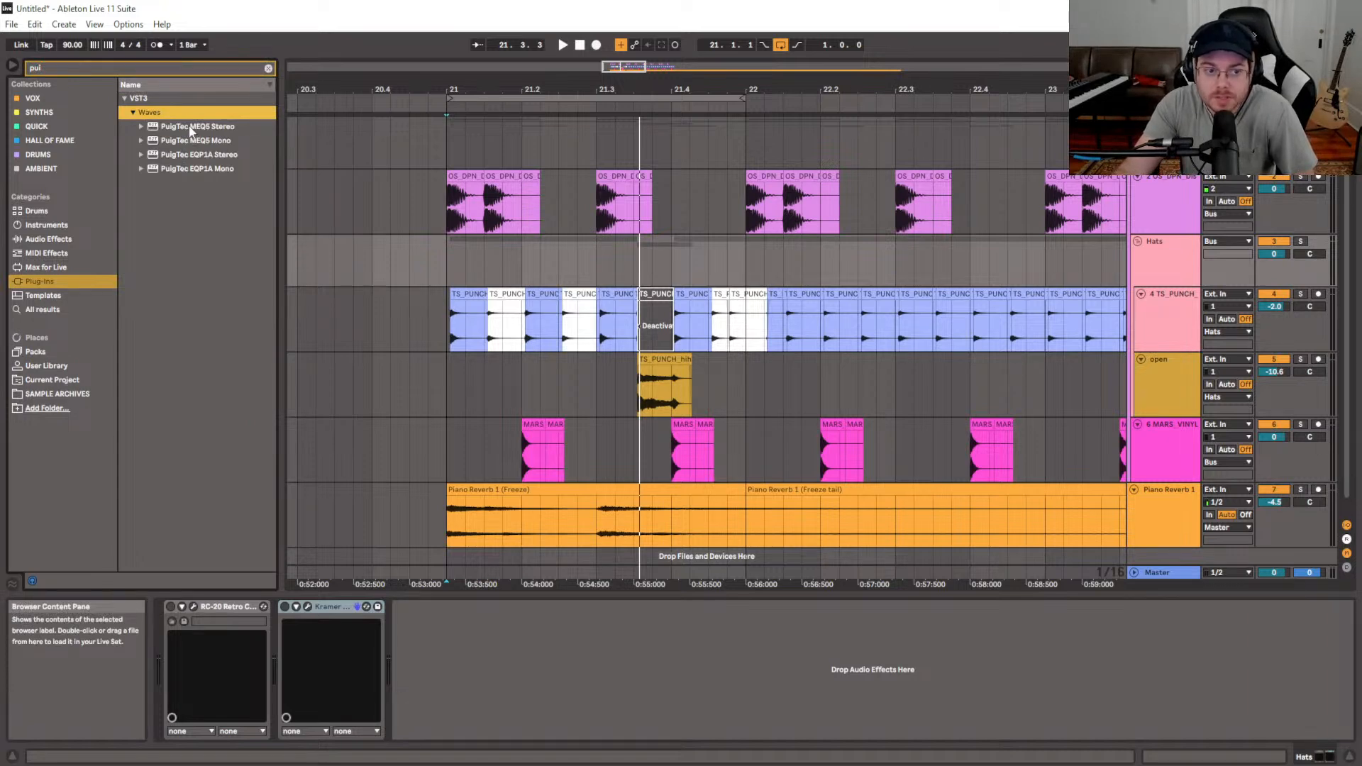
{"action": "left_click_drag", "start_coordinate": [186, 129], "coordinate": [209, 180]}
{"action": "left_click_drag", "start_coordinate": [450, 627], "coordinate": [452, 629]}
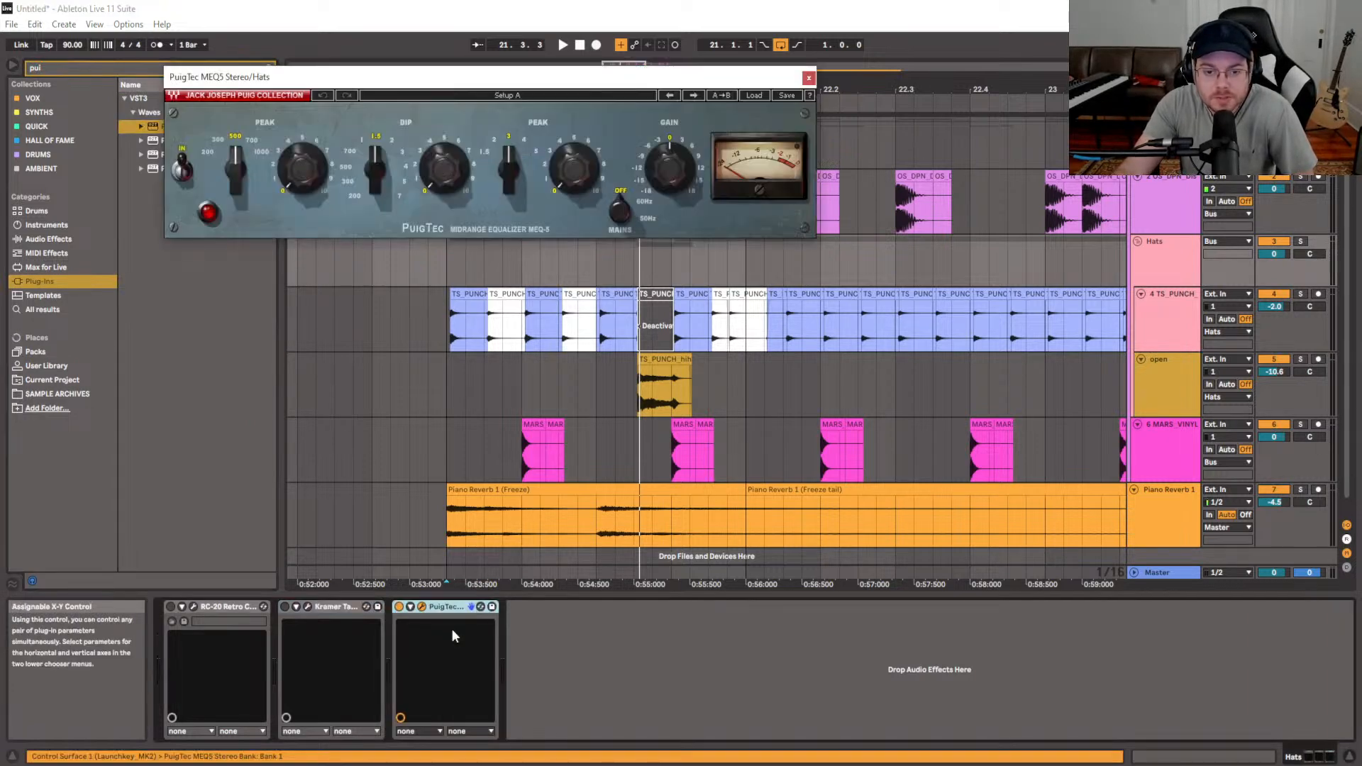
{"action": "left_click_drag", "start_coordinate": [505, 77], "coordinate": [661, 374]}
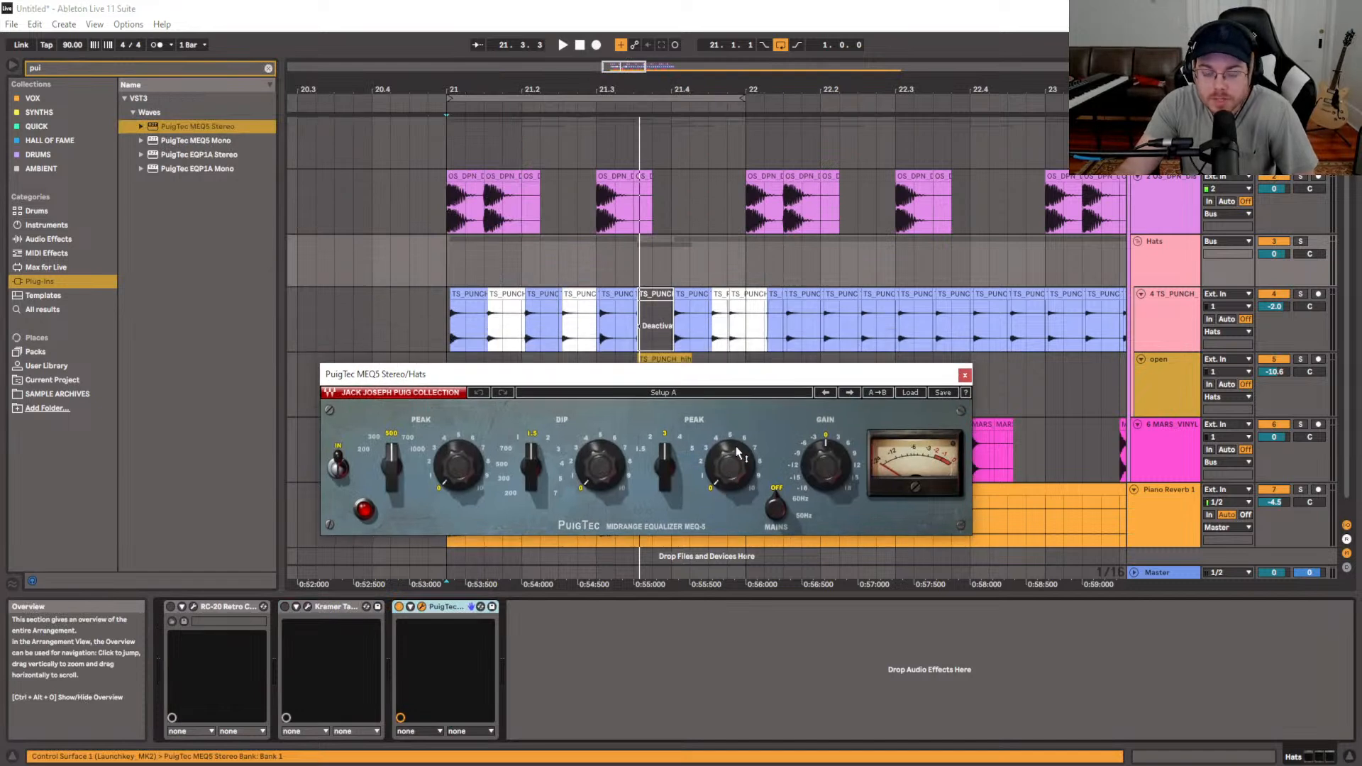
{"action": "mouse_move", "coordinate": [731, 464]}
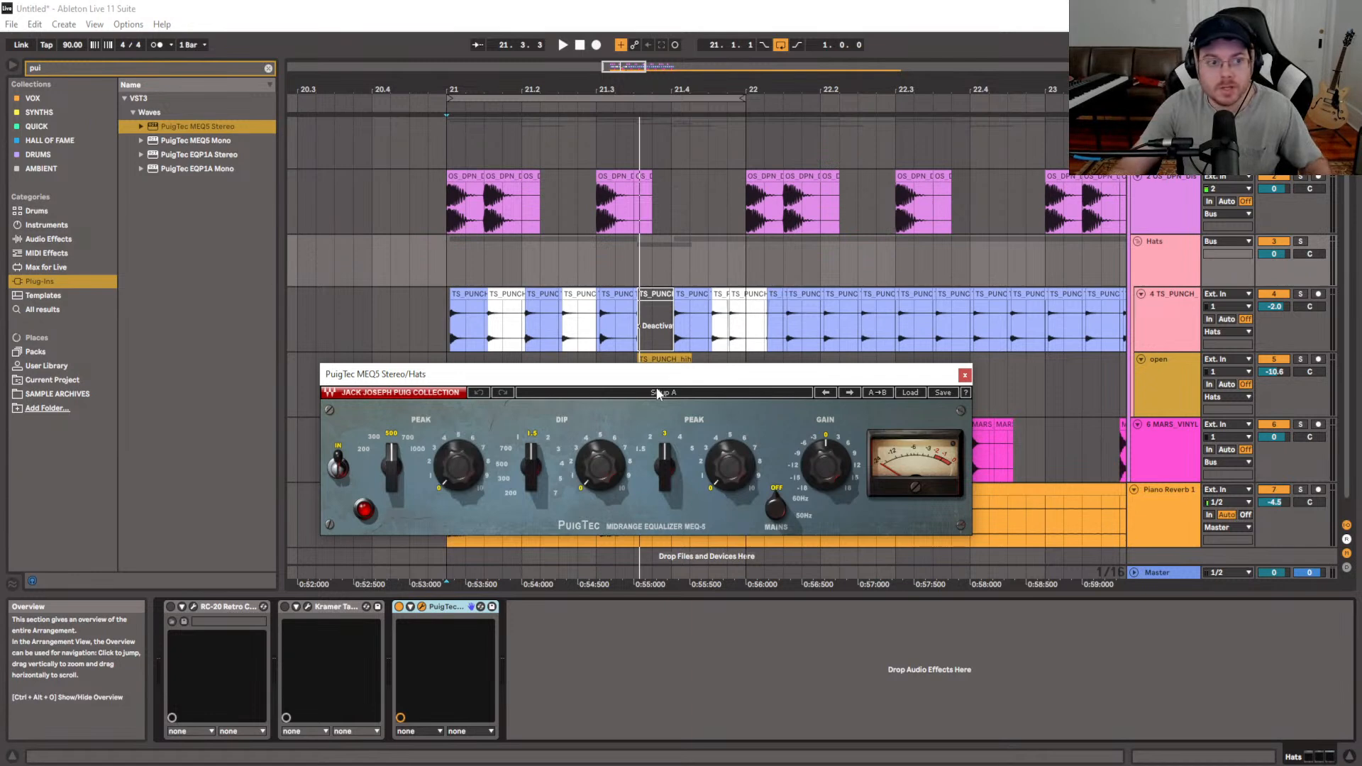
Insert Pro-Q 3 from the QUICK collection between Kramer Tape and PuigTec MEQ5 on the Hats group, view its window, and close it
{"action": "left_click", "coordinate": [268, 68]}
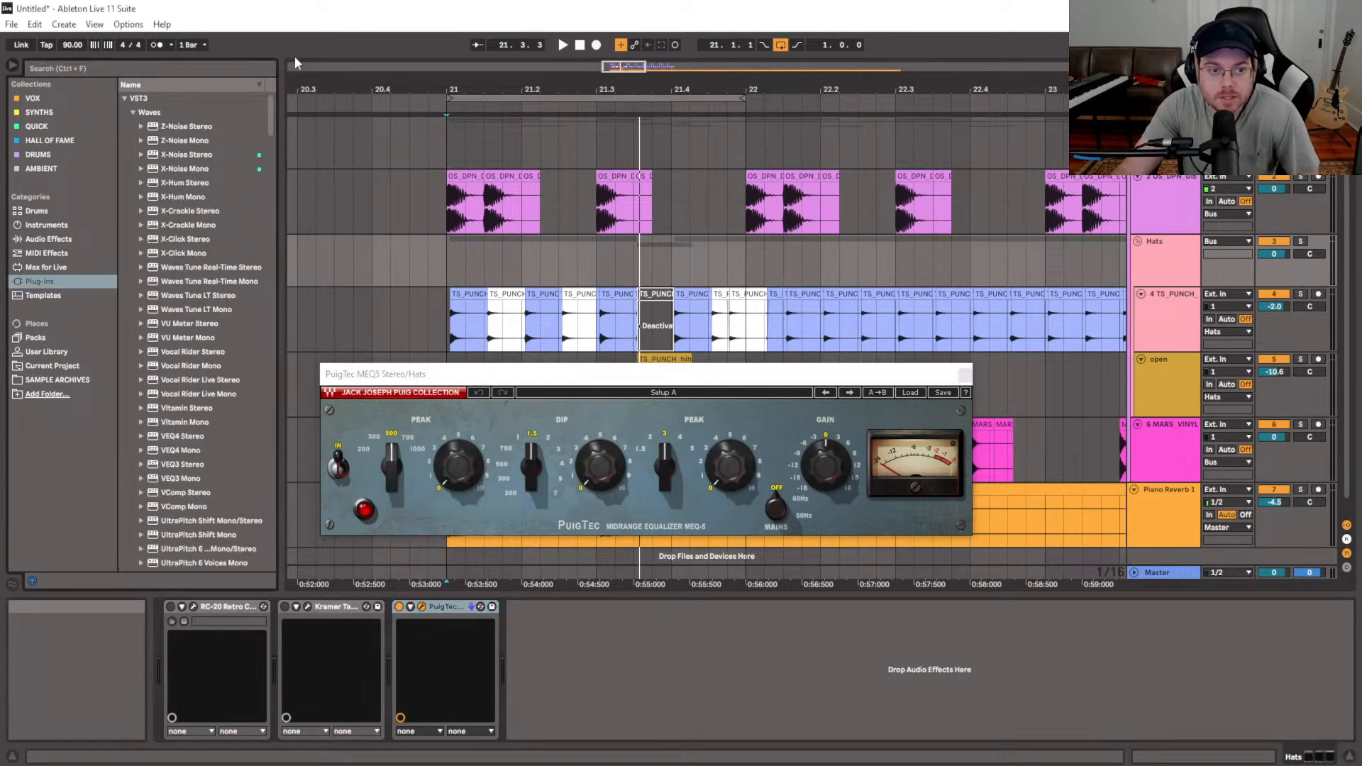
{"action": "left_click", "coordinate": [110, 140]}
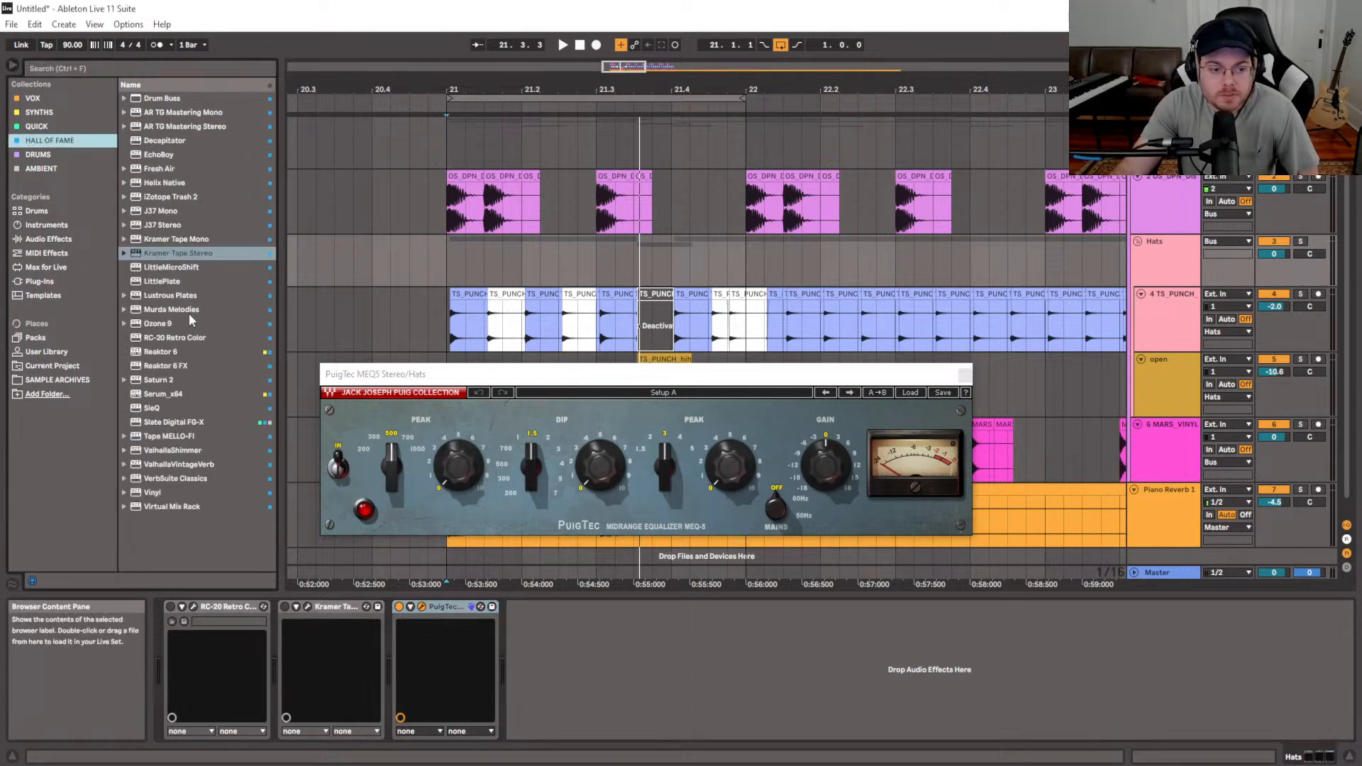
{"action": "left_click", "coordinate": [84, 127]}
{"action": "left_click_drag", "start_coordinate": [174, 550], "coordinate": [496, 666]}
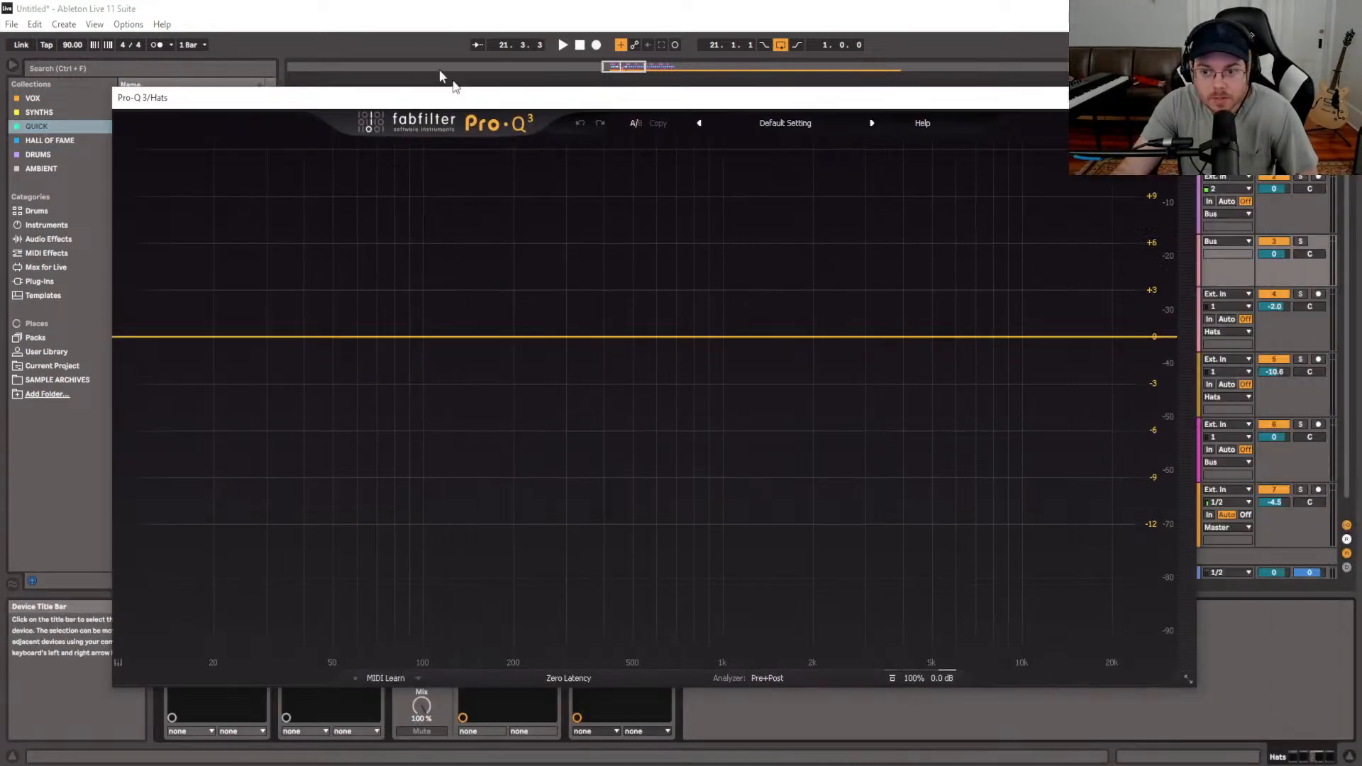
{"action": "left_click_drag", "start_coordinate": [455, 92], "coordinate": [360, 33]}
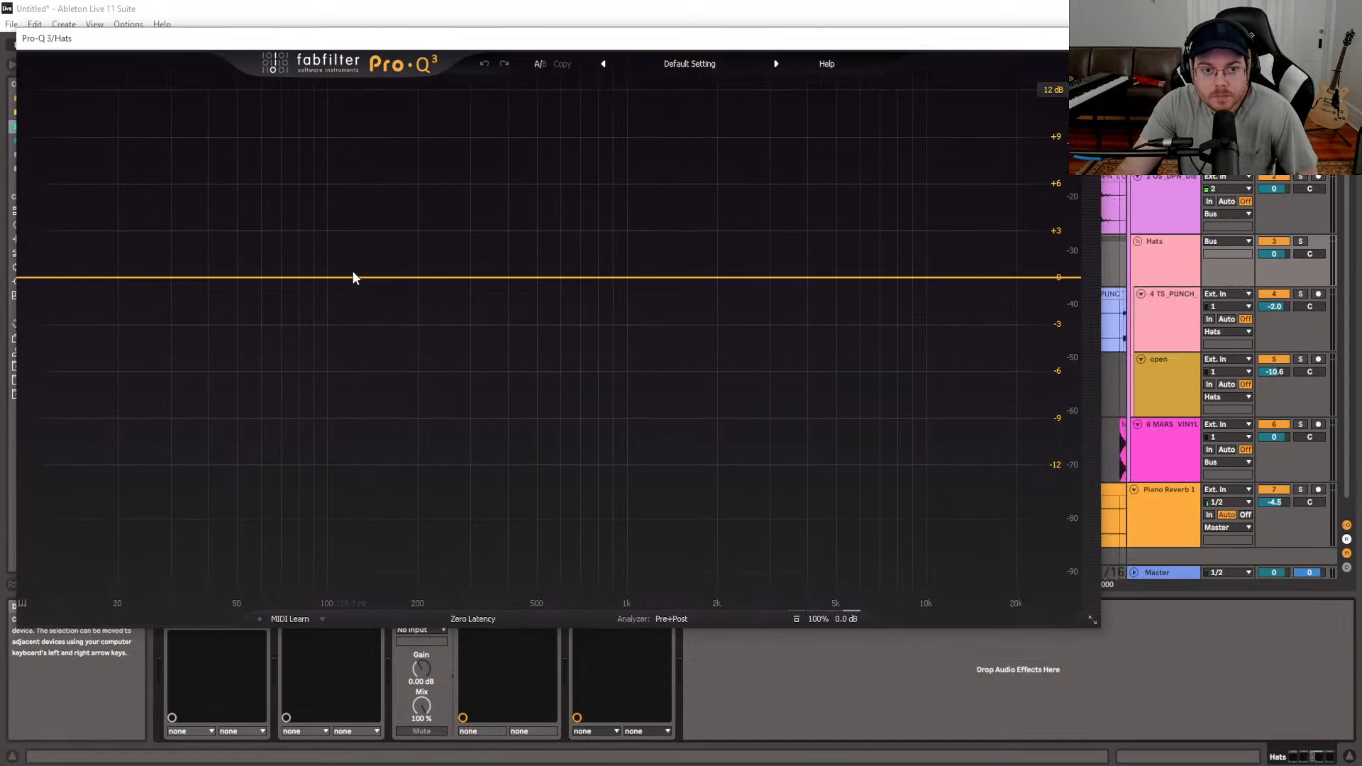
{"action": "left_click_drag", "start_coordinate": [462, 45], "coordinate": [477, 65]}
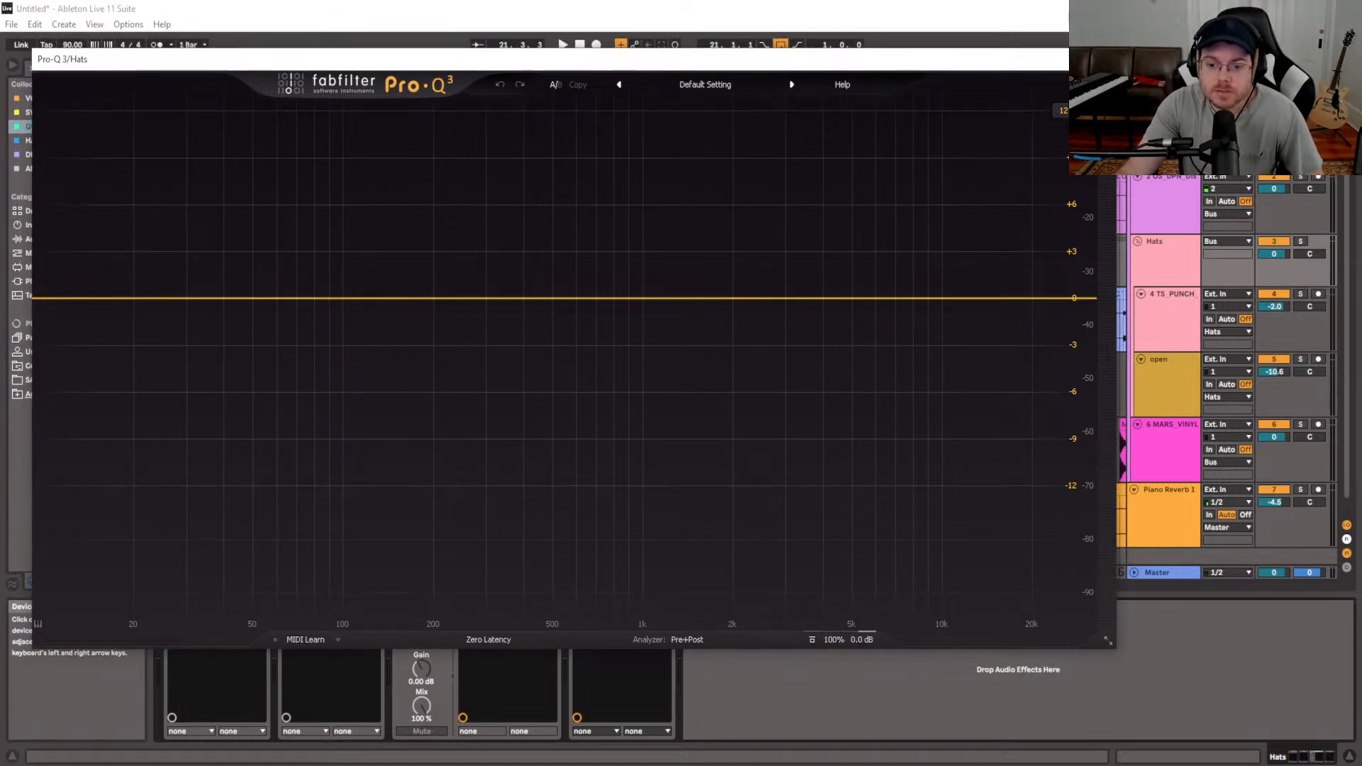
{"action": "left_click", "coordinate": [1106, 59]}
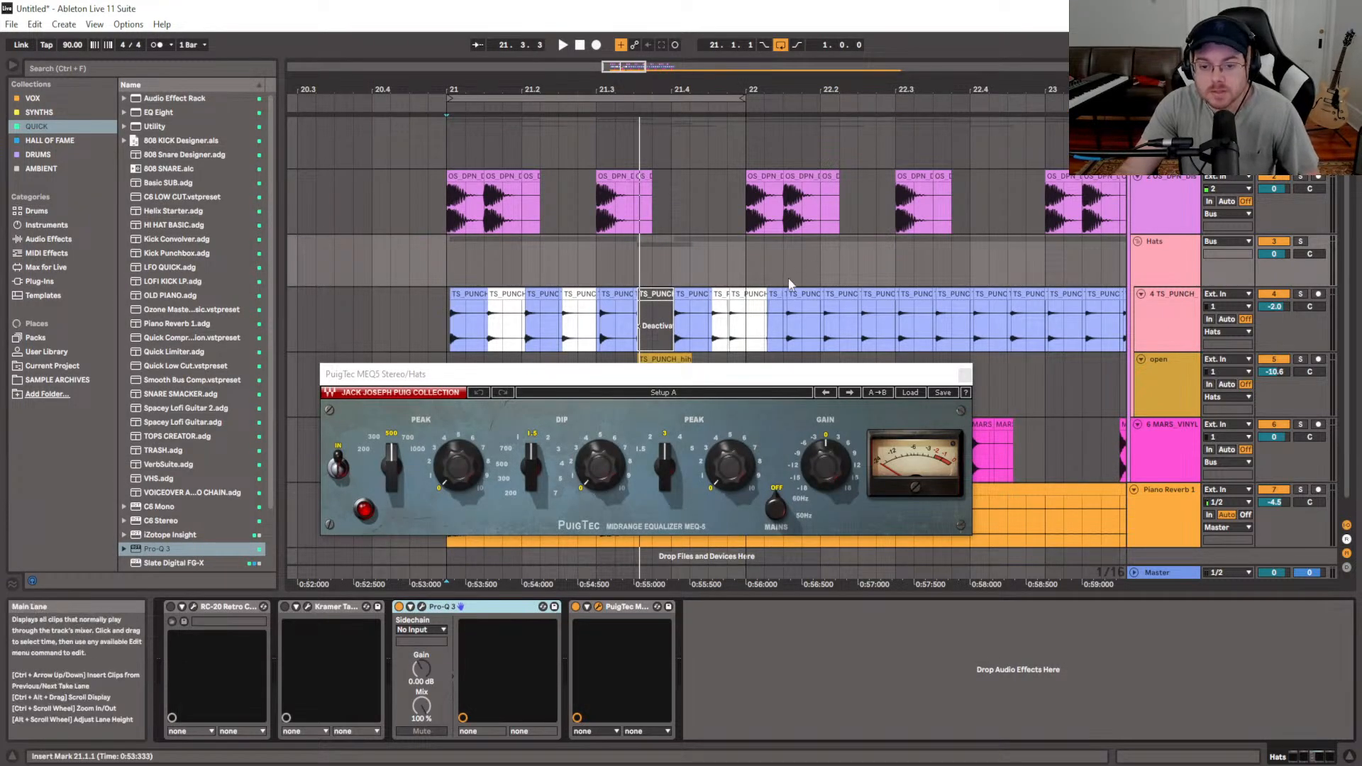
Reposition the PuigTec MEQ5 window and raise its high-frequency peak boost while playing the loop from bar 21
{"action": "left_click_drag", "start_coordinate": [766, 374], "coordinate": [747, 285]}
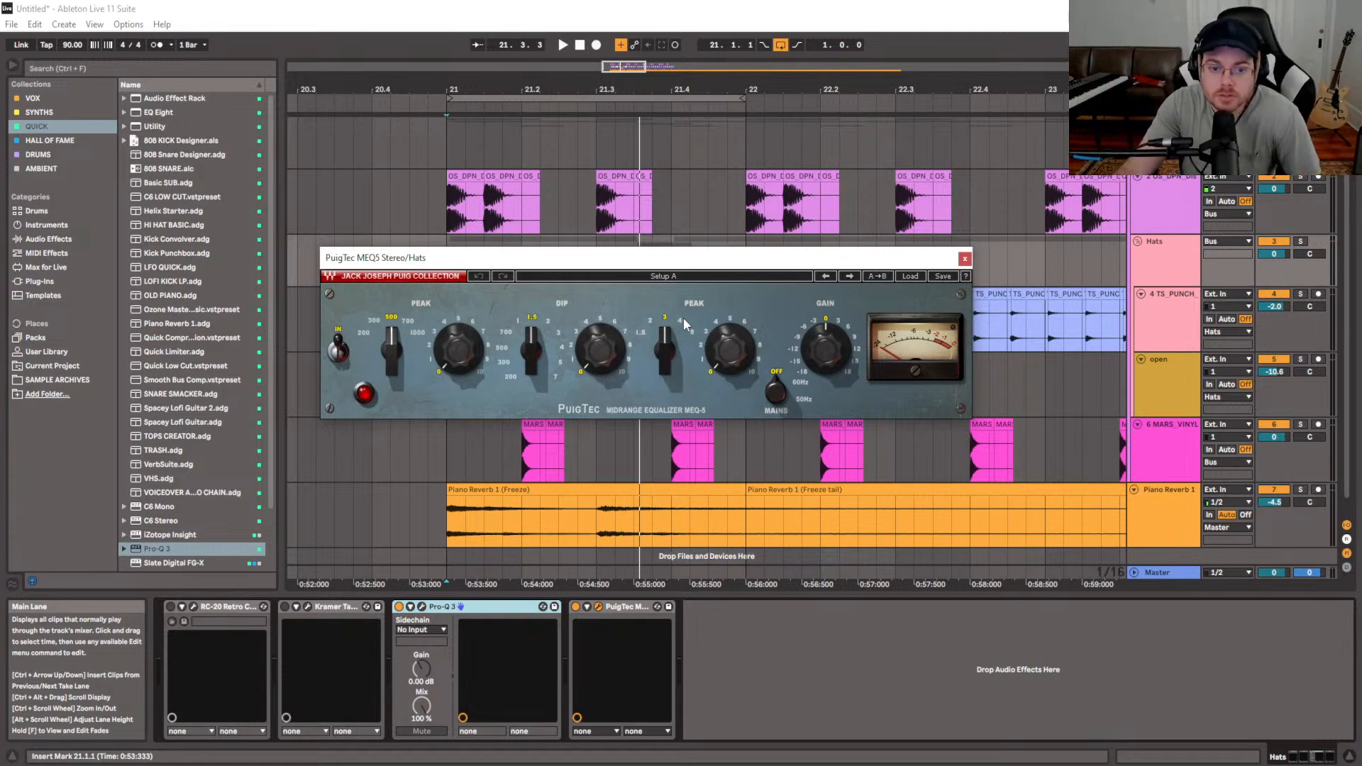
{"action": "left_click_drag", "start_coordinate": [696, 263], "coordinate": [886, 386]}
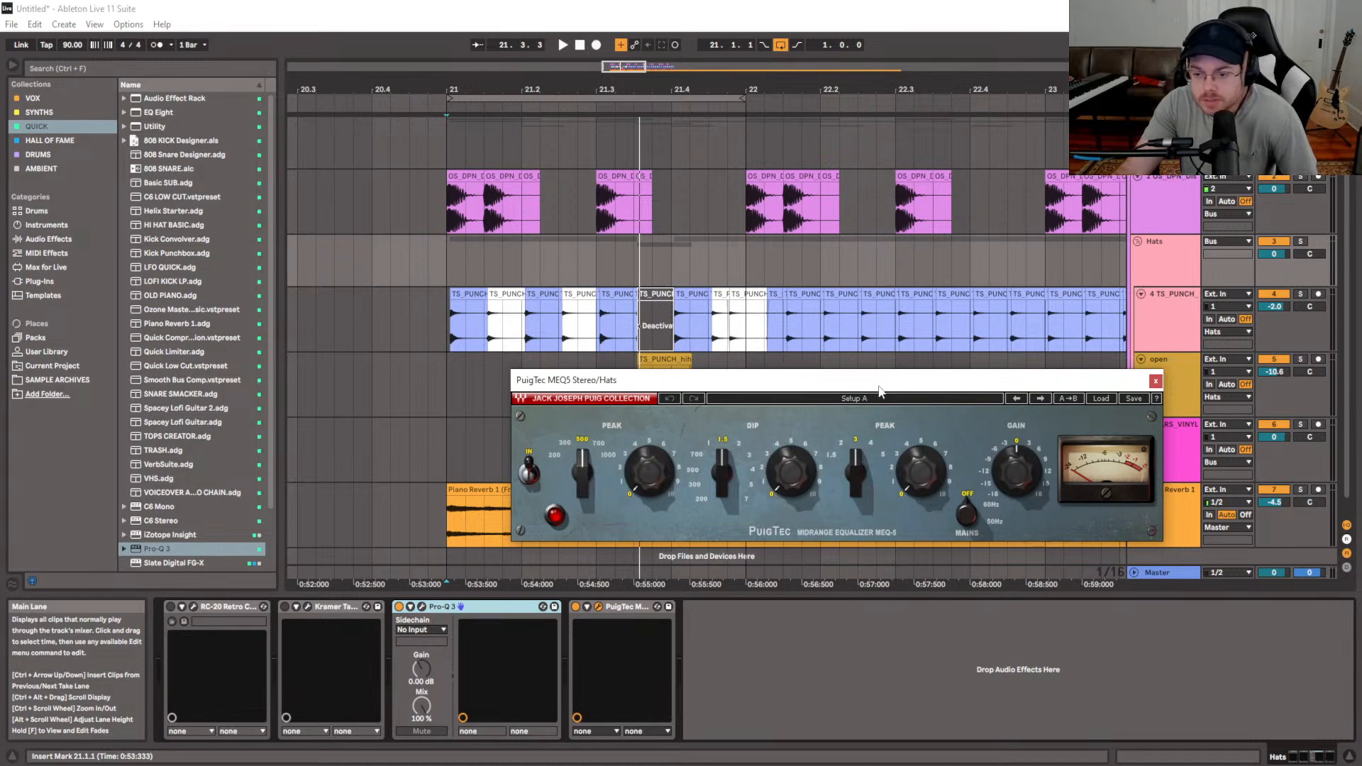
{"action": "left_click", "coordinate": [444, 390]}
{"action": "key", "text": "space"}
{"action": "left_click", "coordinate": [1154, 266]}
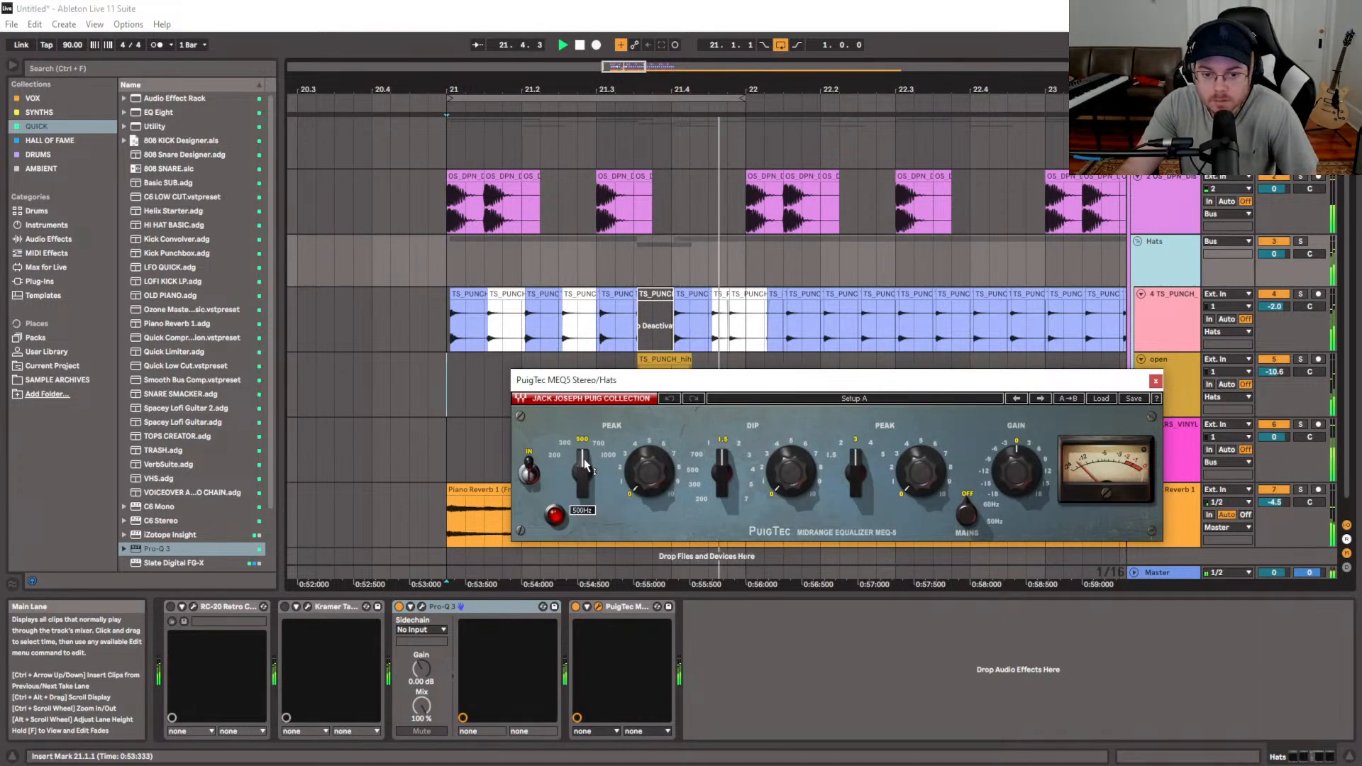
{"action": "left_click_drag", "start_coordinate": [920, 470], "coordinate": [920, 458]}
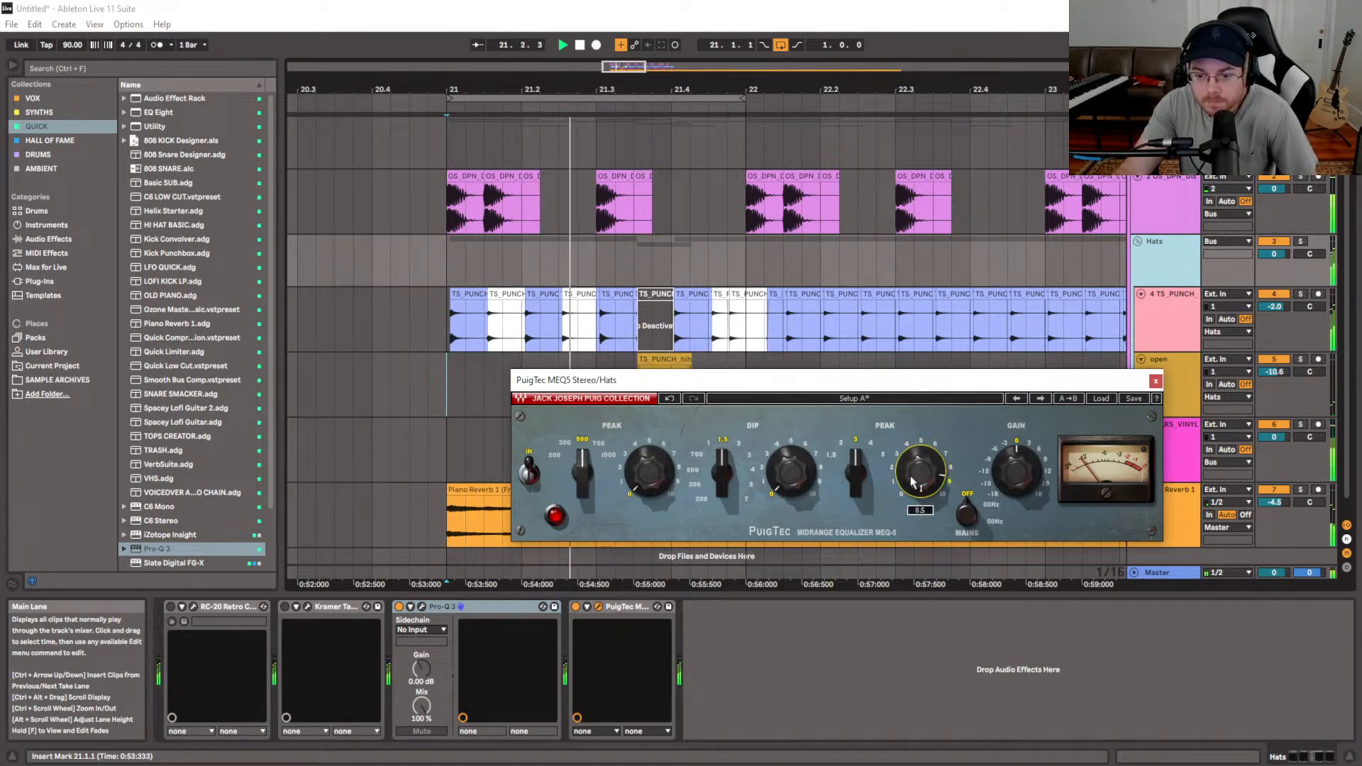
{"action": "key", "text": "space"}
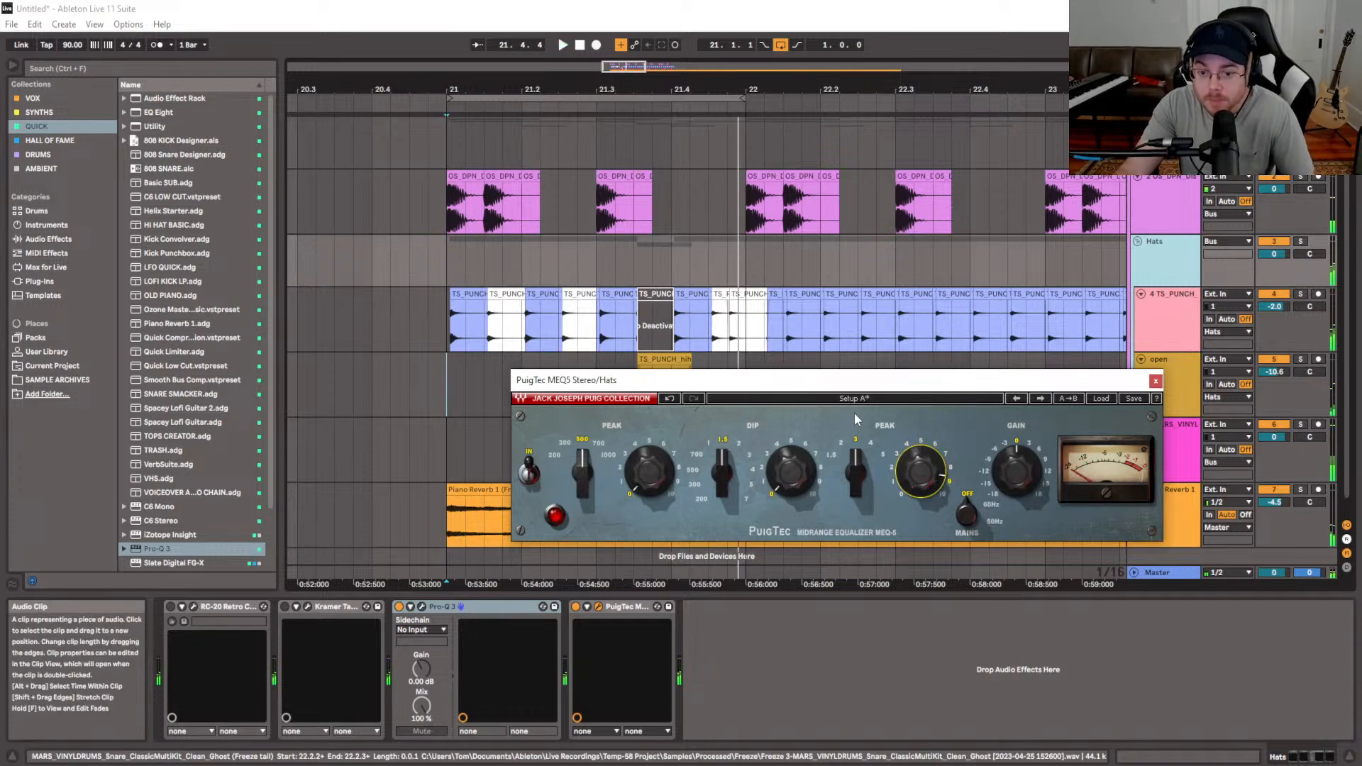
Set PuigTec MEQ5's high peak frequency to 4, readjust its boost, and lower the output gain to about -3 during playback
{"action": "key", "text": "space"}
{"action": "left_click_drag", "start_coordinate": [854, 462], "coordinate": [854, 490]}
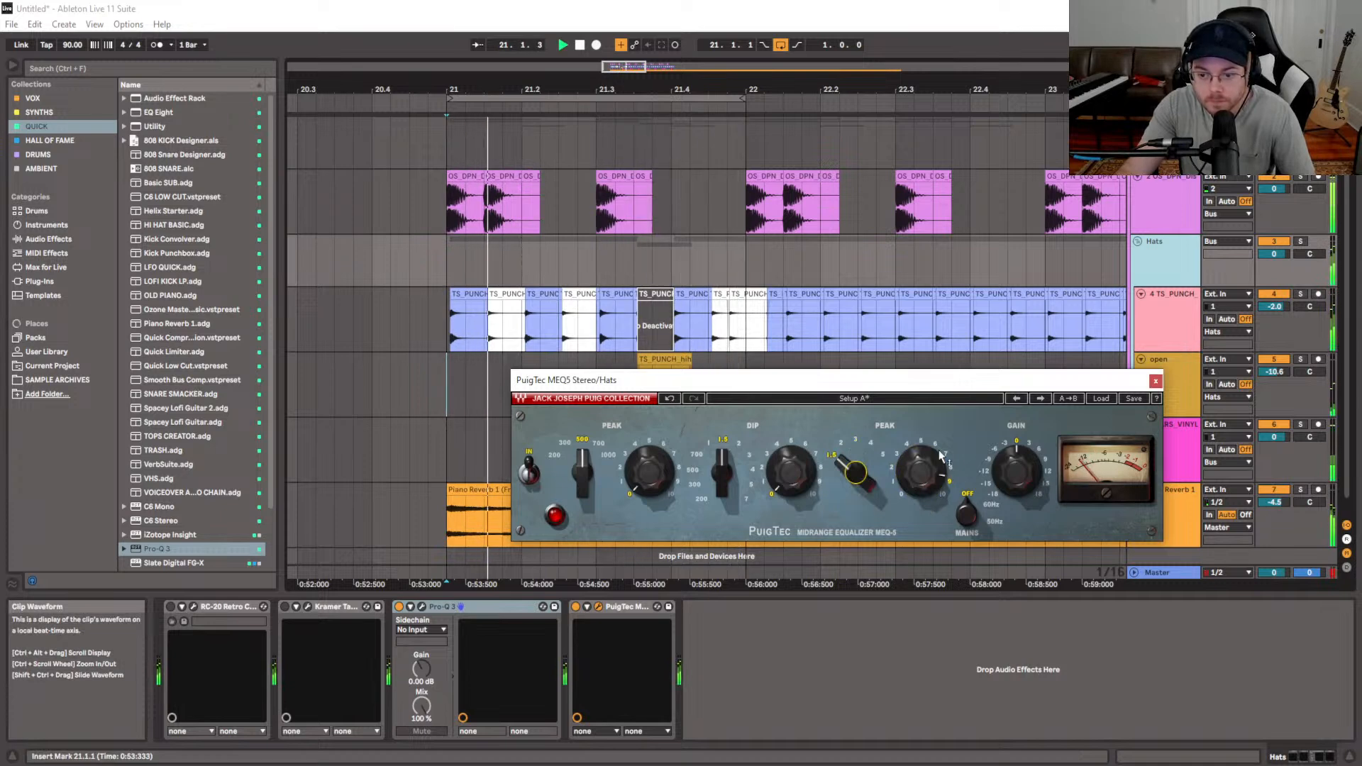
{"action": "left_click_drag", "start_coordinate": [1016, 471], "coordinate": [1016, 479]}
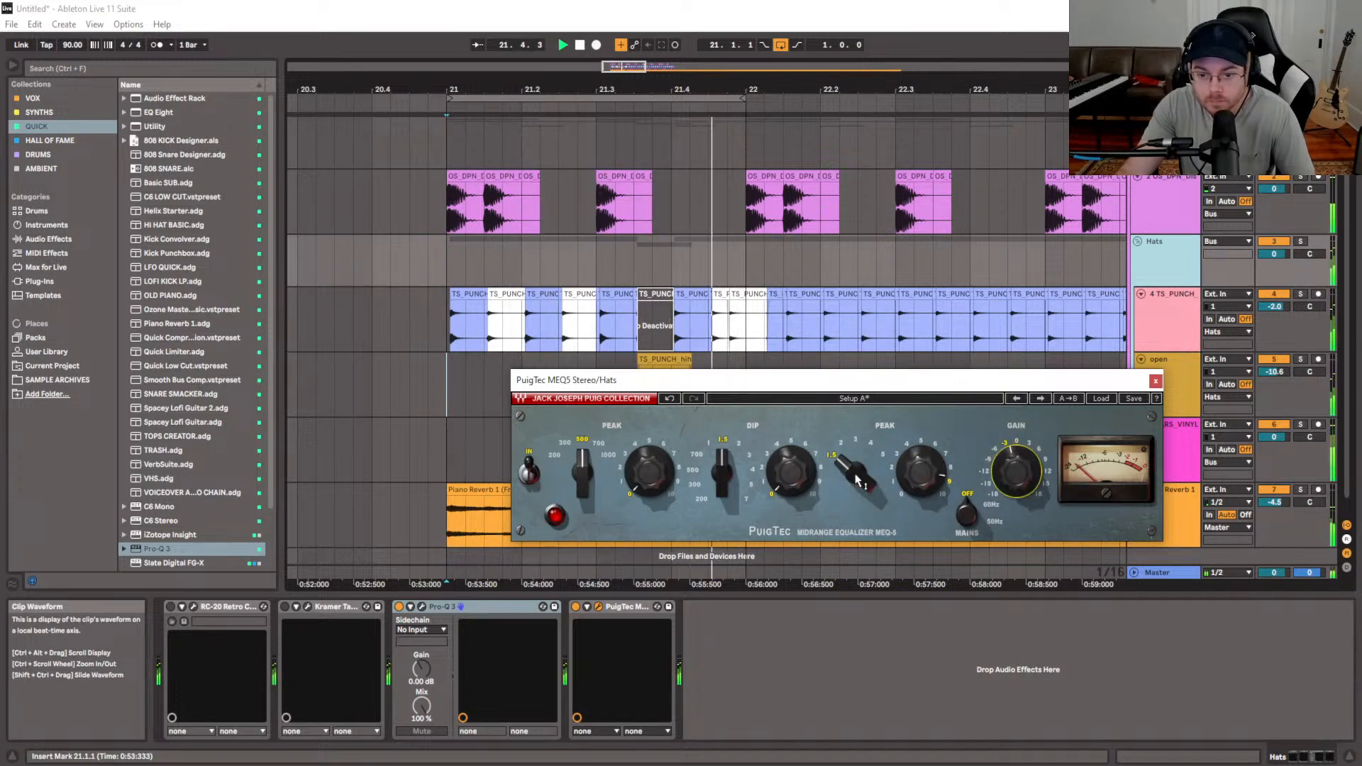
{"action": "left_click", "coordinate": [576, 610]}
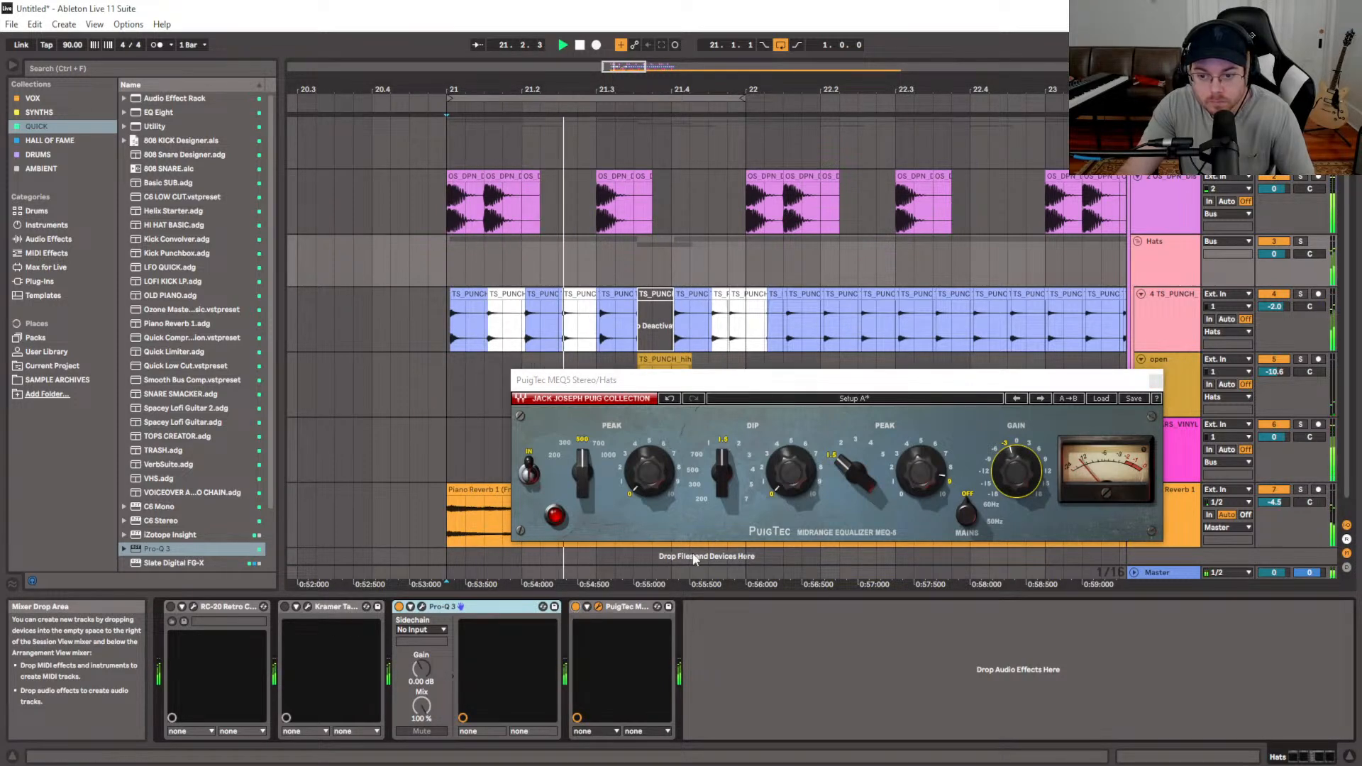
{"action": "left_click_drag", "start_coordinate": [843, 471], "coordinate": [921, 476]}
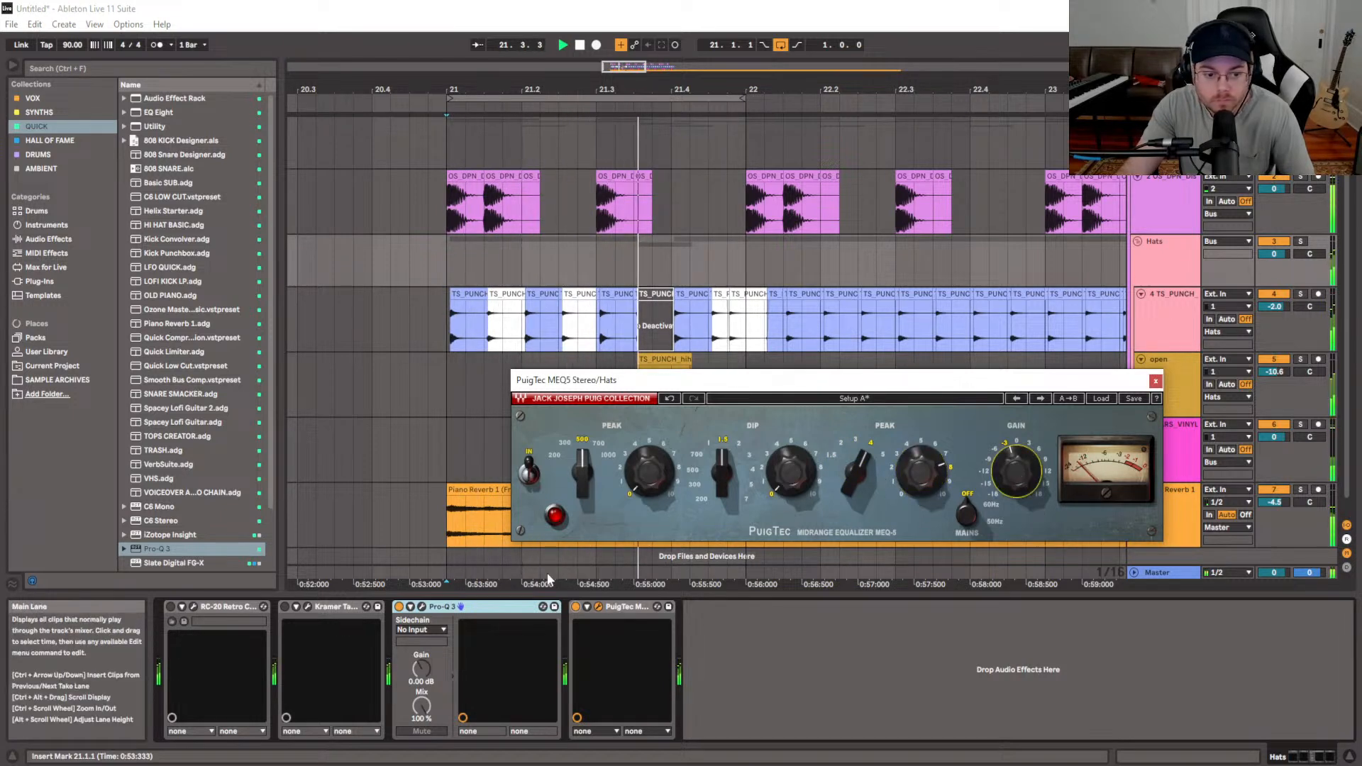
Delete the unused Pro-Q 3 from the Hats group and close the PuigTec MEQ5 window
{"action": "left_click", "coordinate": [452, 620]}
{"action": "key", "text": "Delete"}
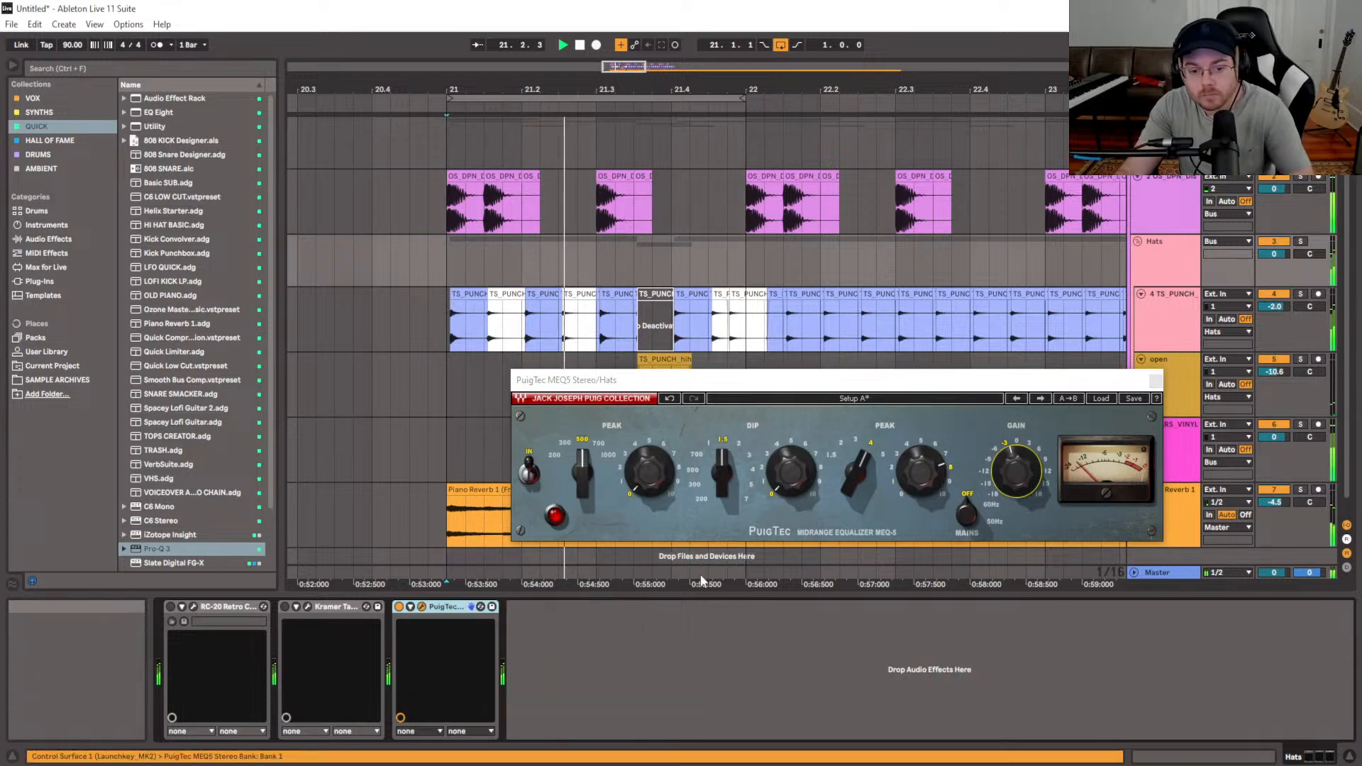
{"action": "left_click_drag", "start_coordinate": [1105, 383], "coordinate": [986, 326]}
{"action": "left_click", "coordinate": [1036, 322]}
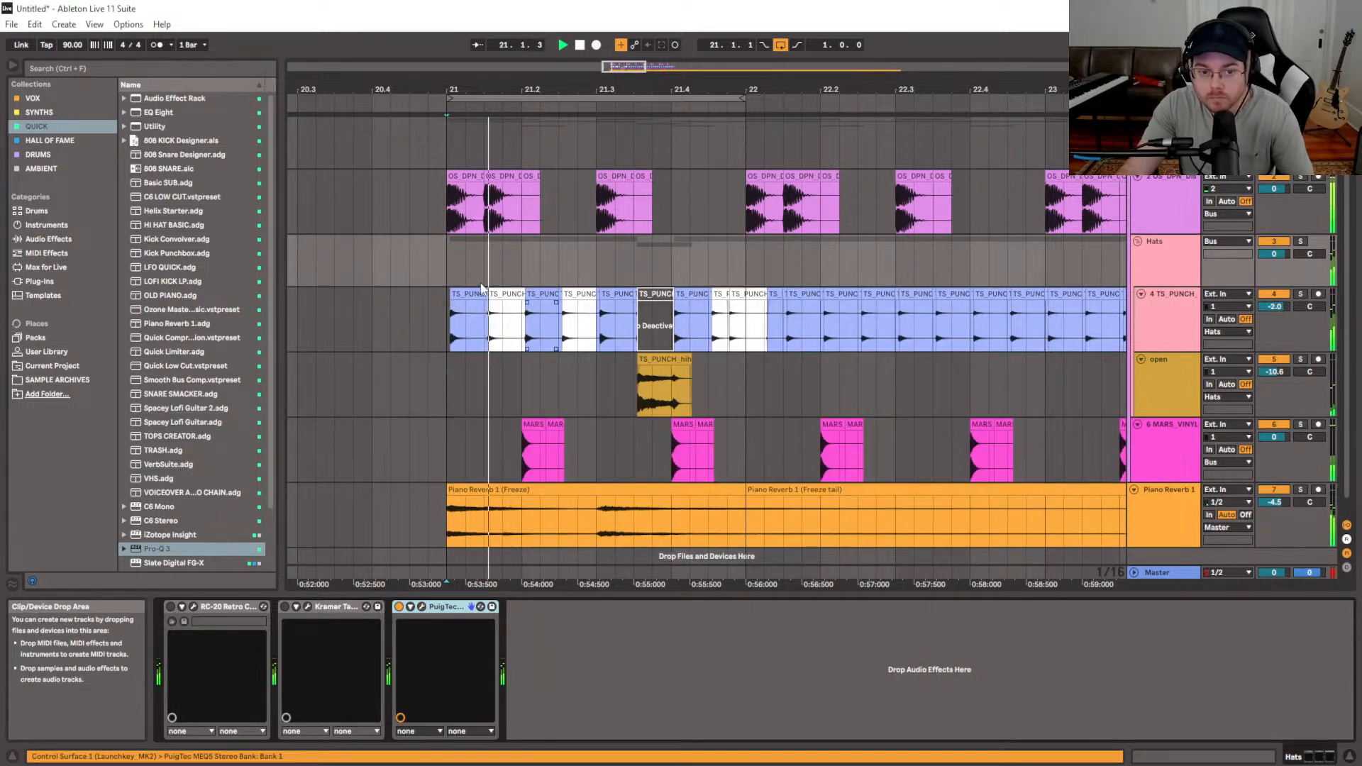
Replay the loop from bar 21 and check the devices on the Hats group and its TS_PUNCH and open tracks
{"action": "key", "text": "space"}
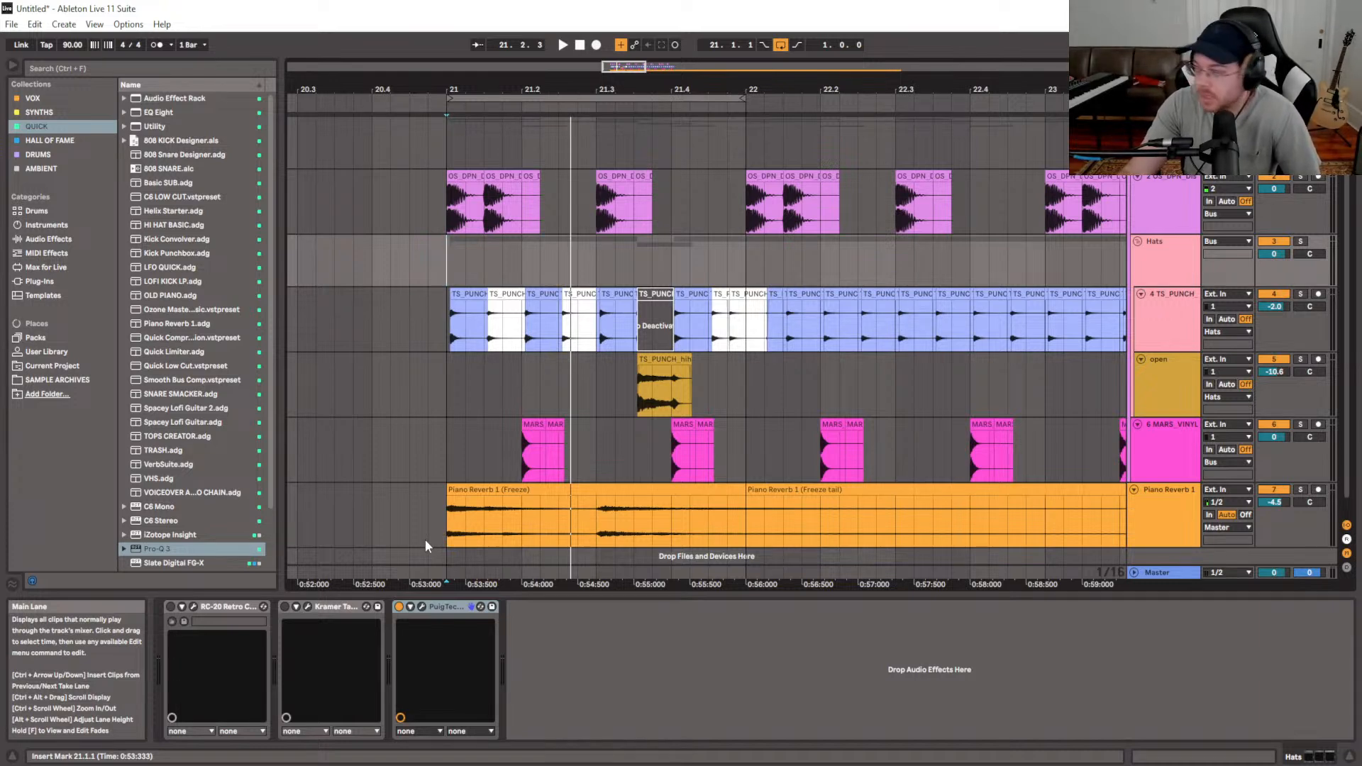
{"action": "left_click", "coordinate": [446, 391]}
{"action": "key", "text": "space"}
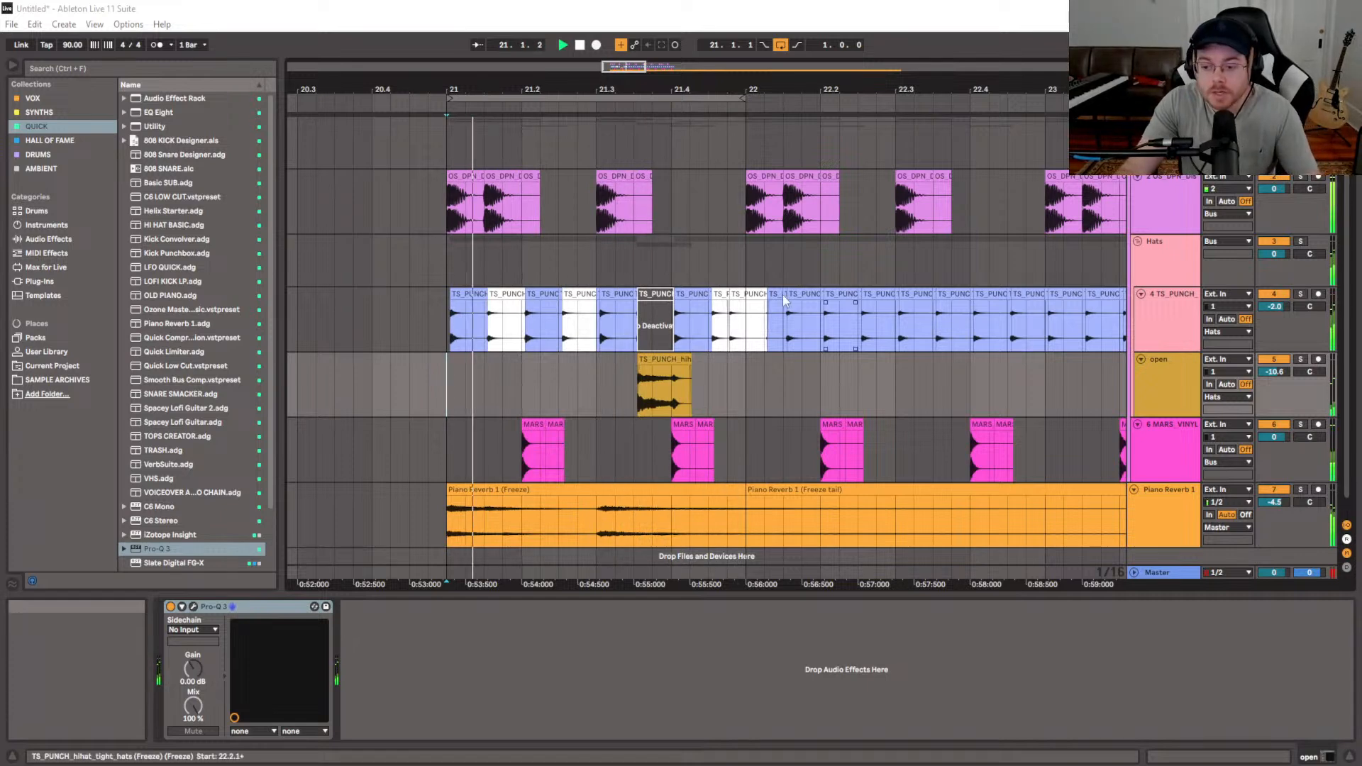
{"action": "left_click", "coordinate": [450, 263]}
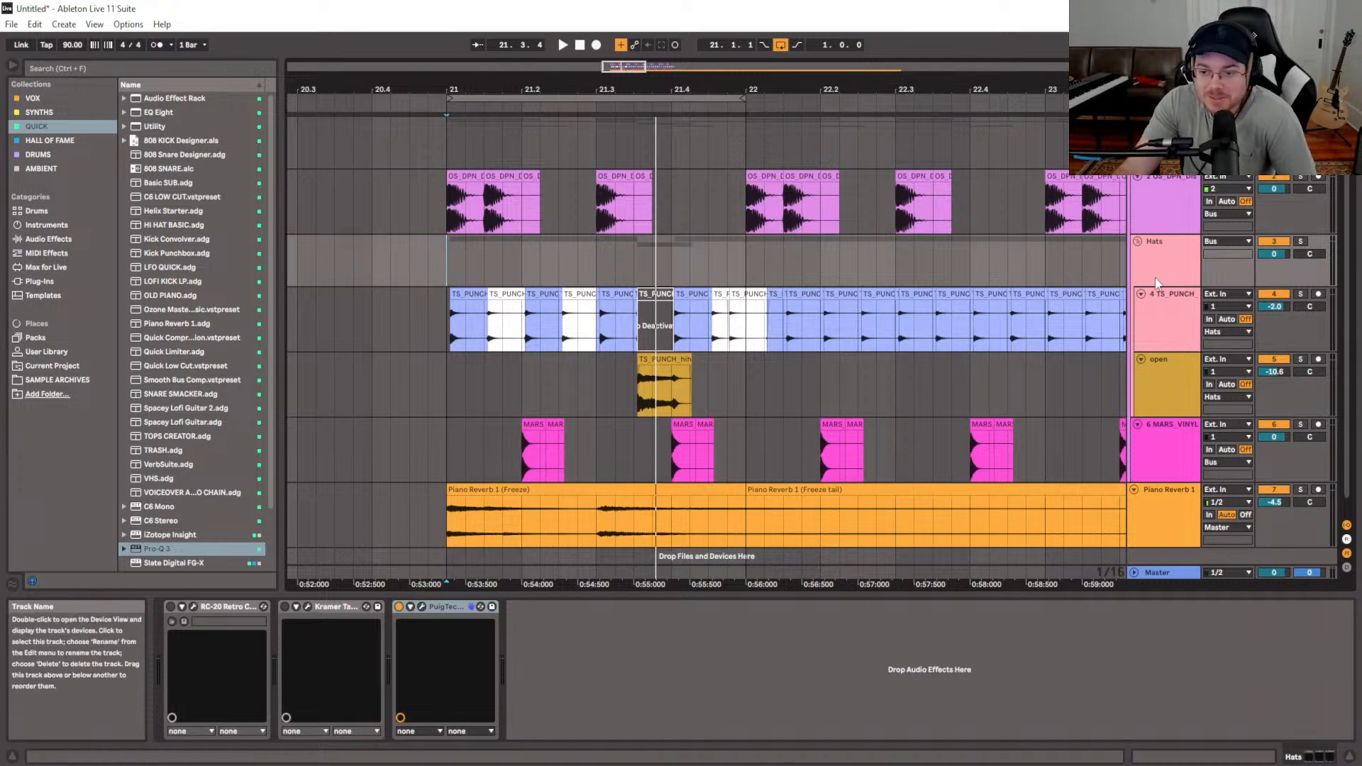
{"action": "left_click", "coordinate": [444, 271]}
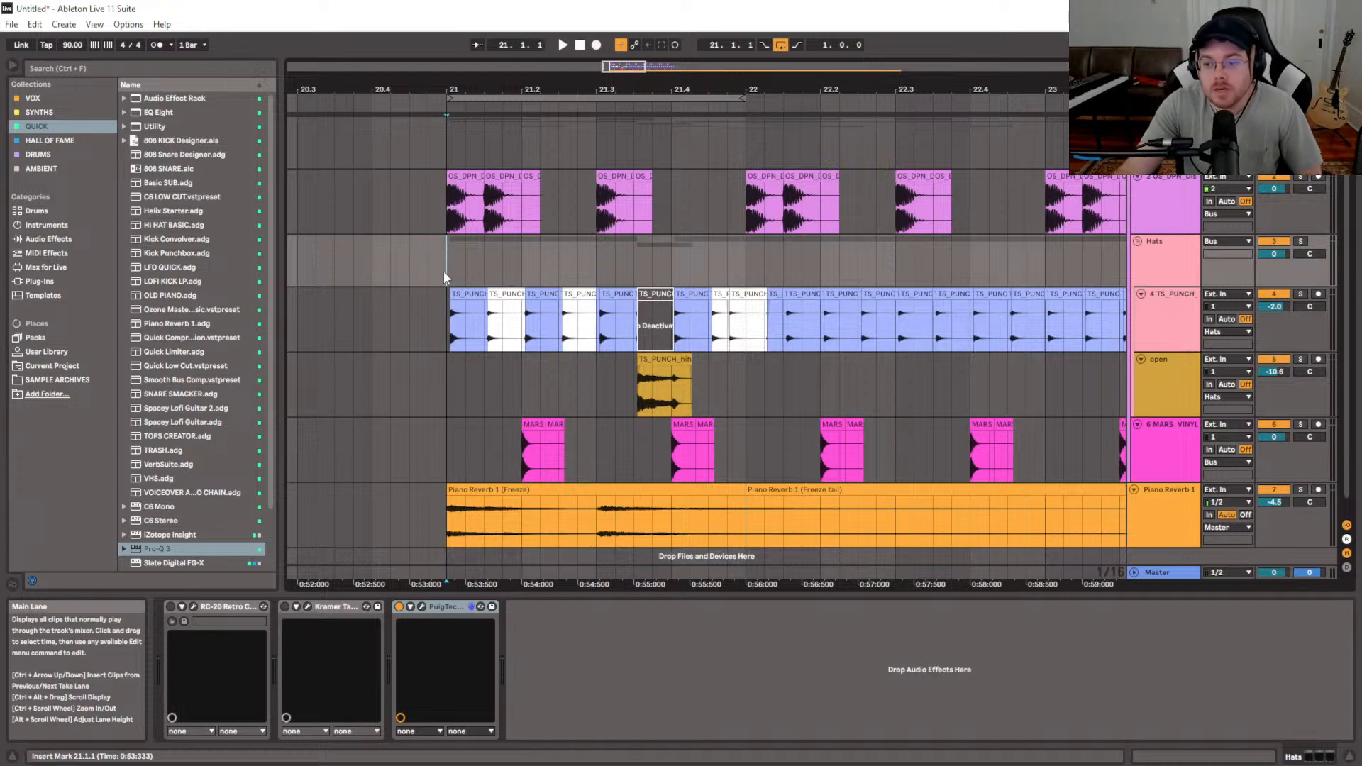
{"action": "left_click", "coordinate": [1162, 322]}
{"action": "left_click", "coordinate": [1167, 383]}
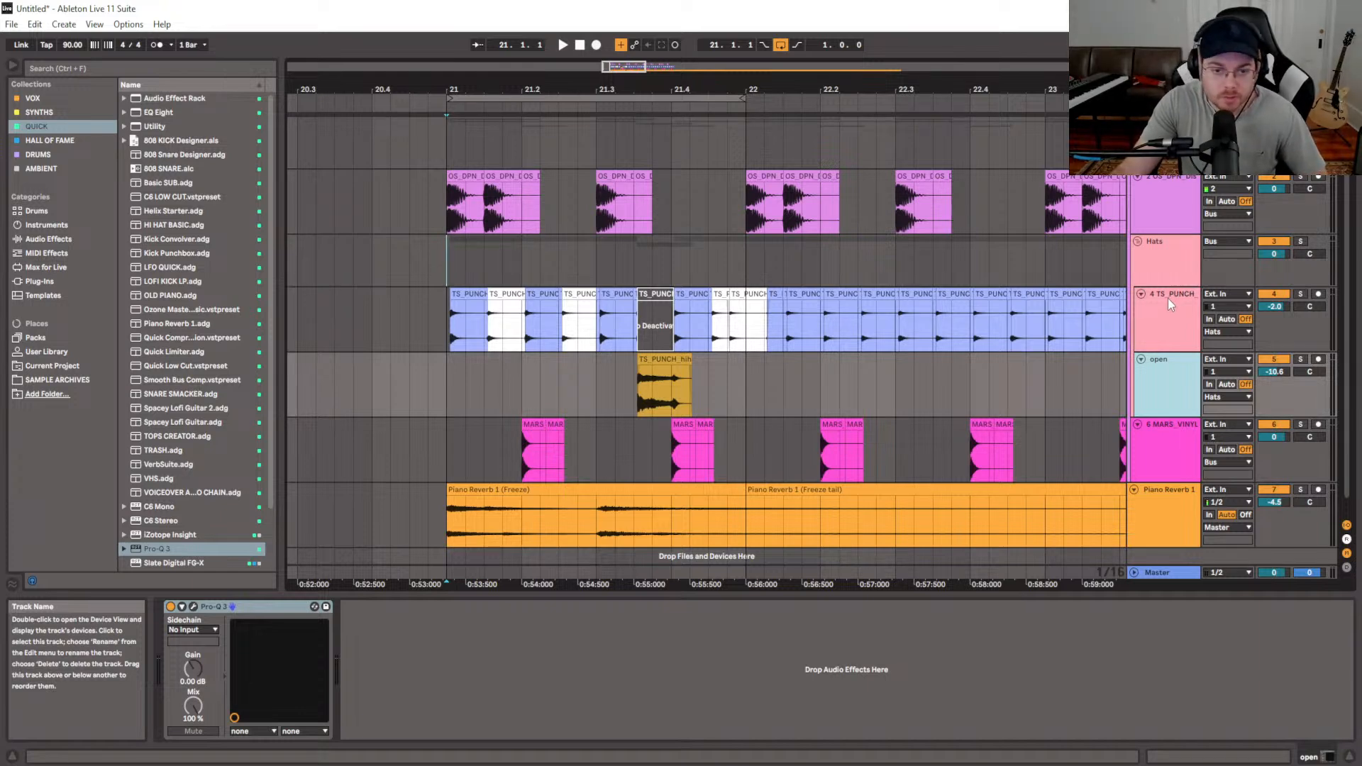
{"action": "left_click", "coordinate": [680, 374]}
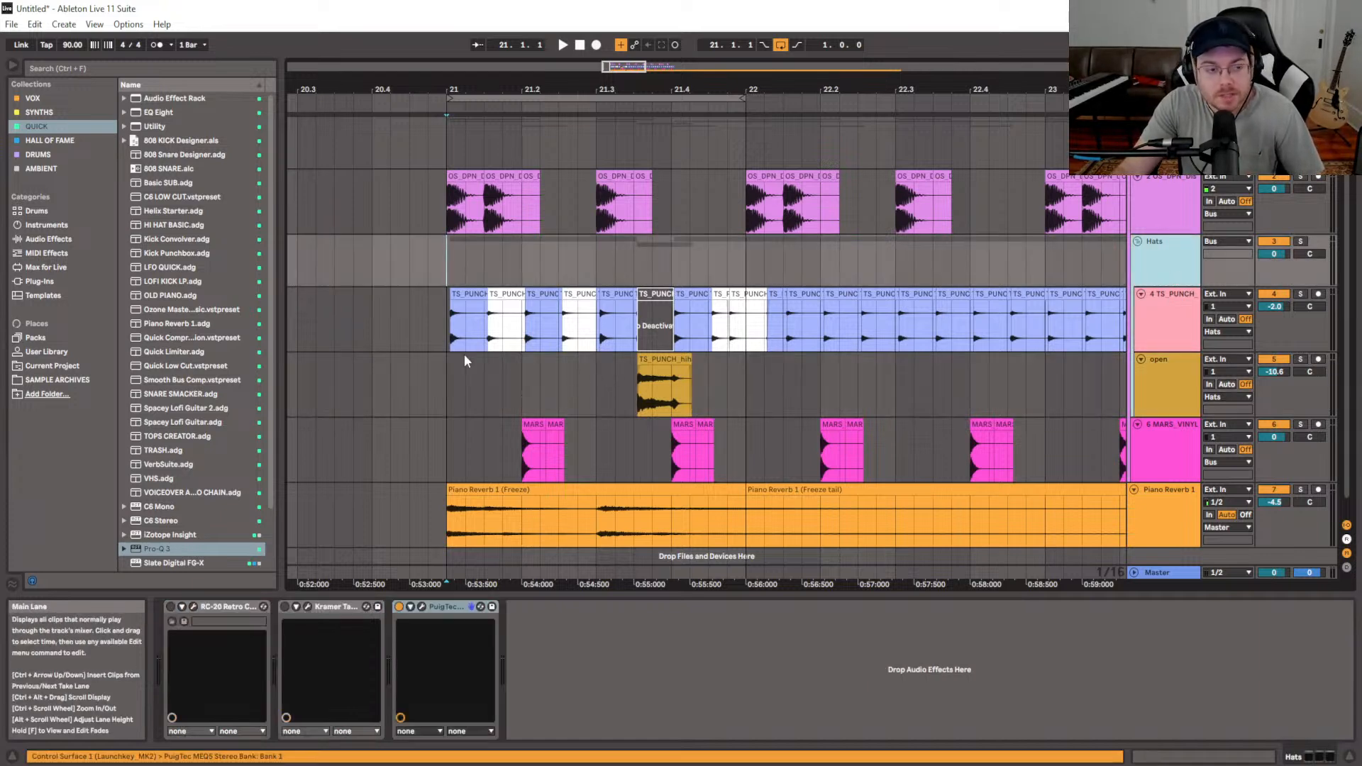
Add an Audio Effect Rack after PuigTec MEQ5 on the Hats group, with ValhallaVintageVerb on a second parallel chain beside an empty one
{"action": "left_click_drag", "start_coordinate": [165, 100], "coordinate": [515, 653]}
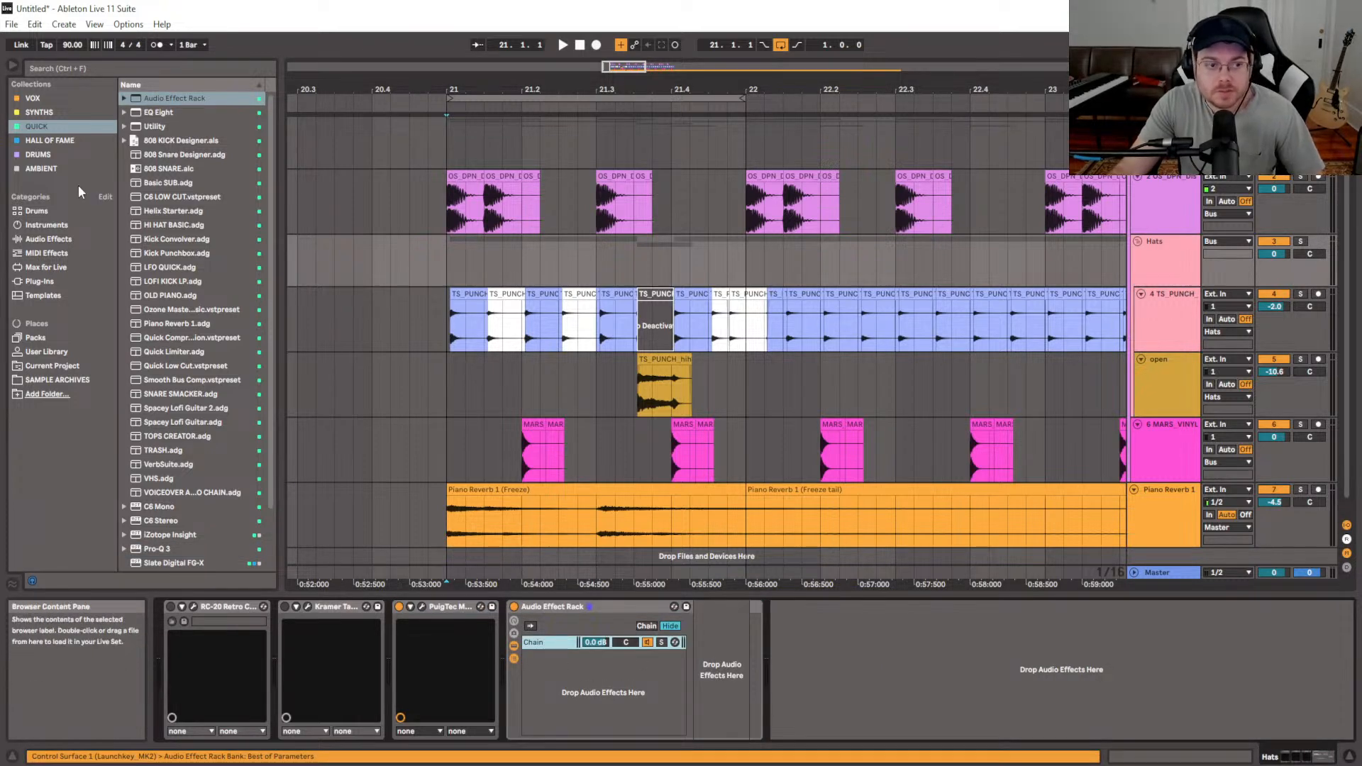
{"action": "left_click", "coordinate": [81, 139]}
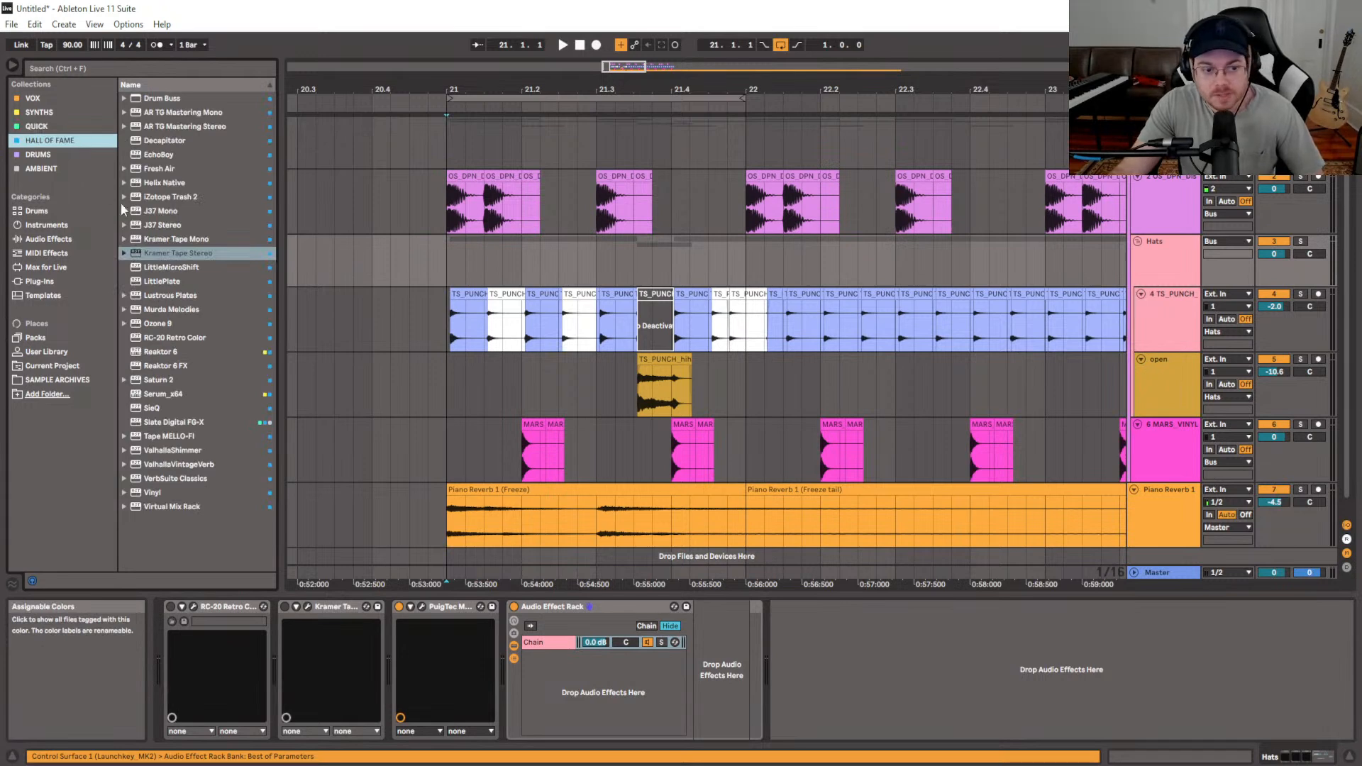
{"action": "left_click", "coordinate": [173, 451]}
{"action": "left_click_drag", "start_coordinate": [179, 464], "coordinate": [589, 684]}
{"action": "left_click_drag", "start_coordinate": [780, 344], "coordinate": [392, 200]}
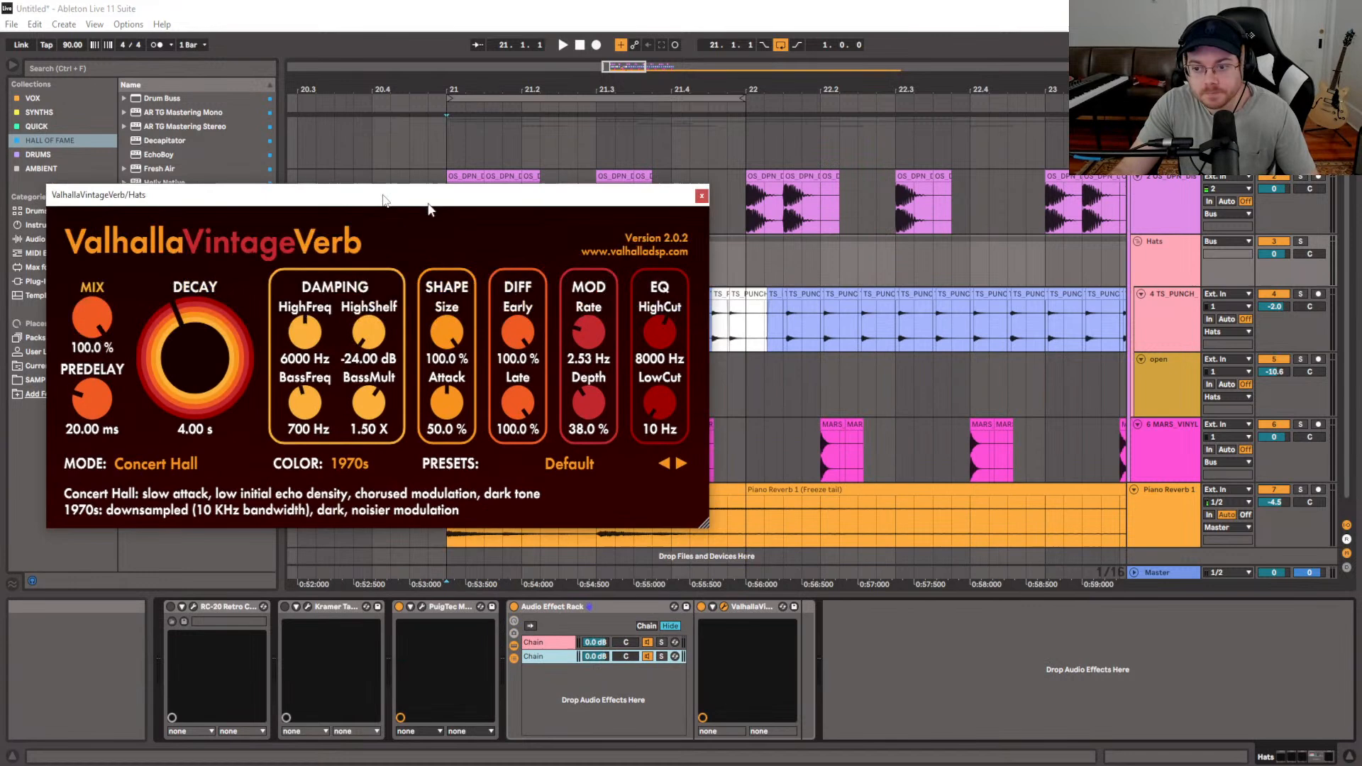
Play the loop and lower the ValhallaVintageVerb chain's volume to -14.6 dB
{"action": "key", "text": "space"}
{"action": "key", "text": "space"}
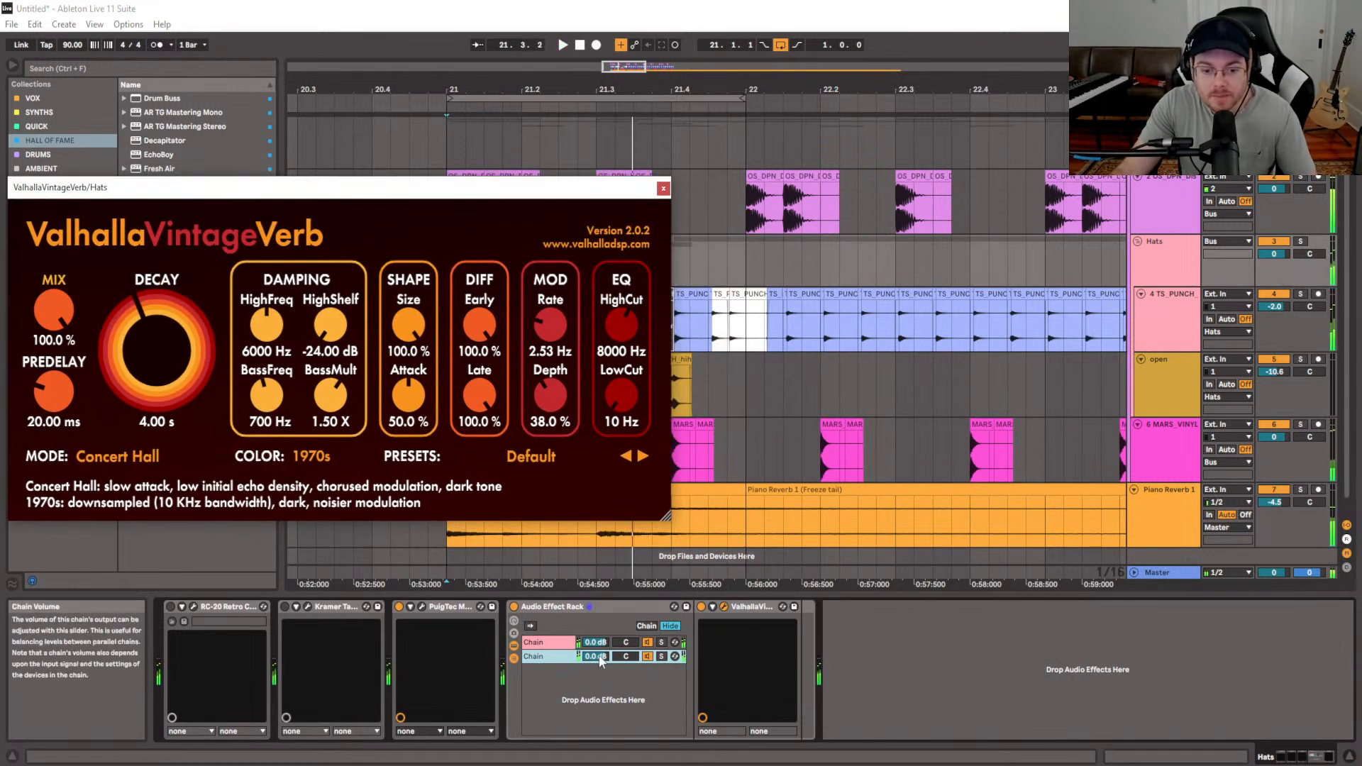
{"action": "left_click_drag", "start_coordinate": [596, 656], "coordinate": [595, 681]}
{"action": "key", "text": "space"}
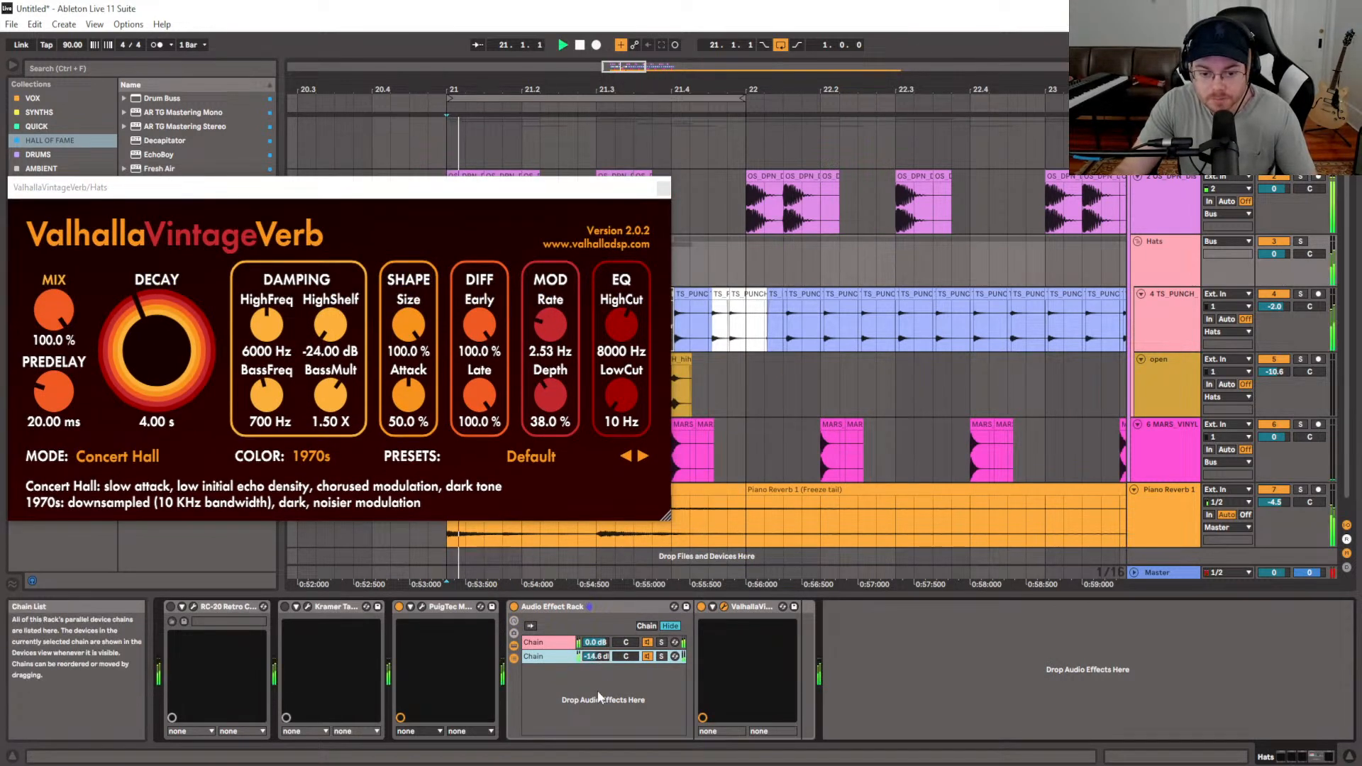
Lower the ValhallaVintageVerb chain's volume to -20.0 dB on the Hats group while auditioning the loop, and close the reverb window
{"action": "left_click_drag", "start_coordinate": [597, 661], "coordinate": [597, 671]}
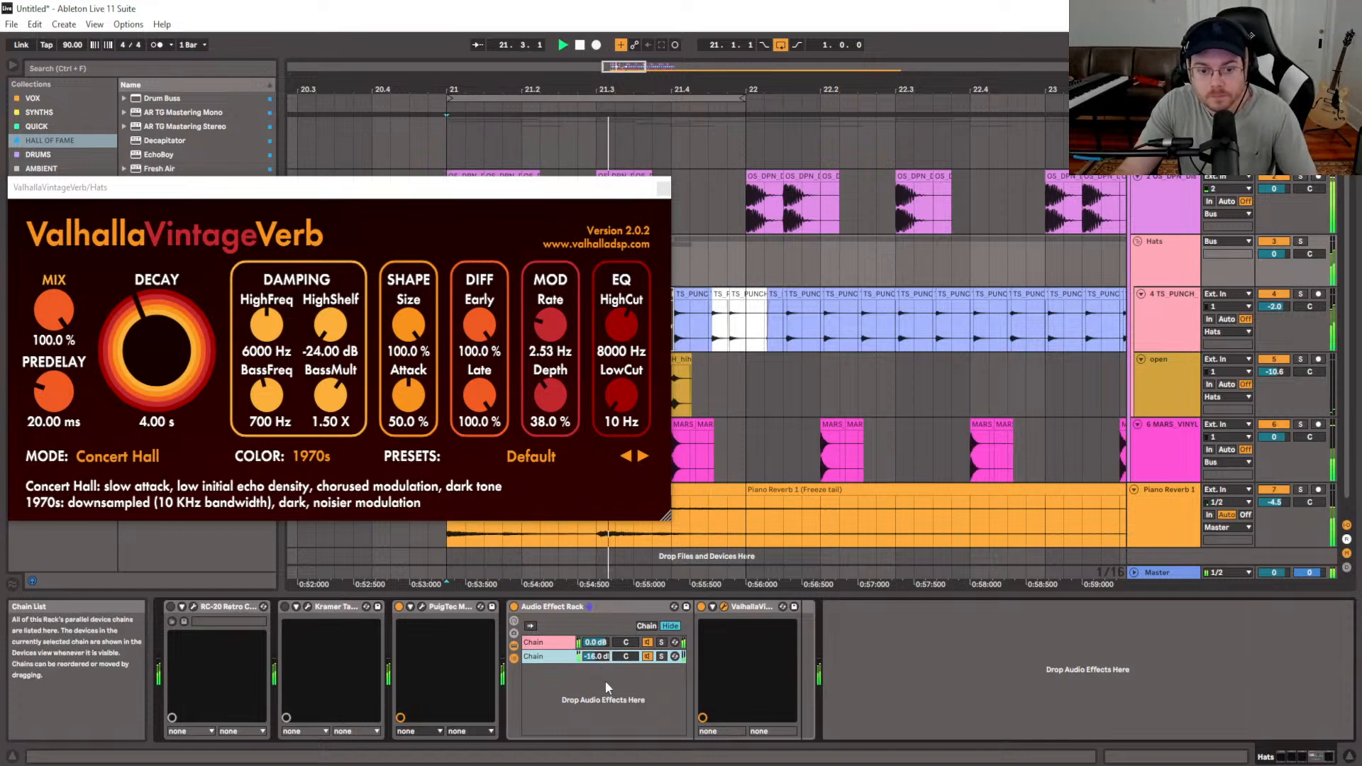
{"action": "key", "text": "space"}
{"action": "left_click_drag", "start_coordinate": [600, 664], "coordinate": [600, 683]}
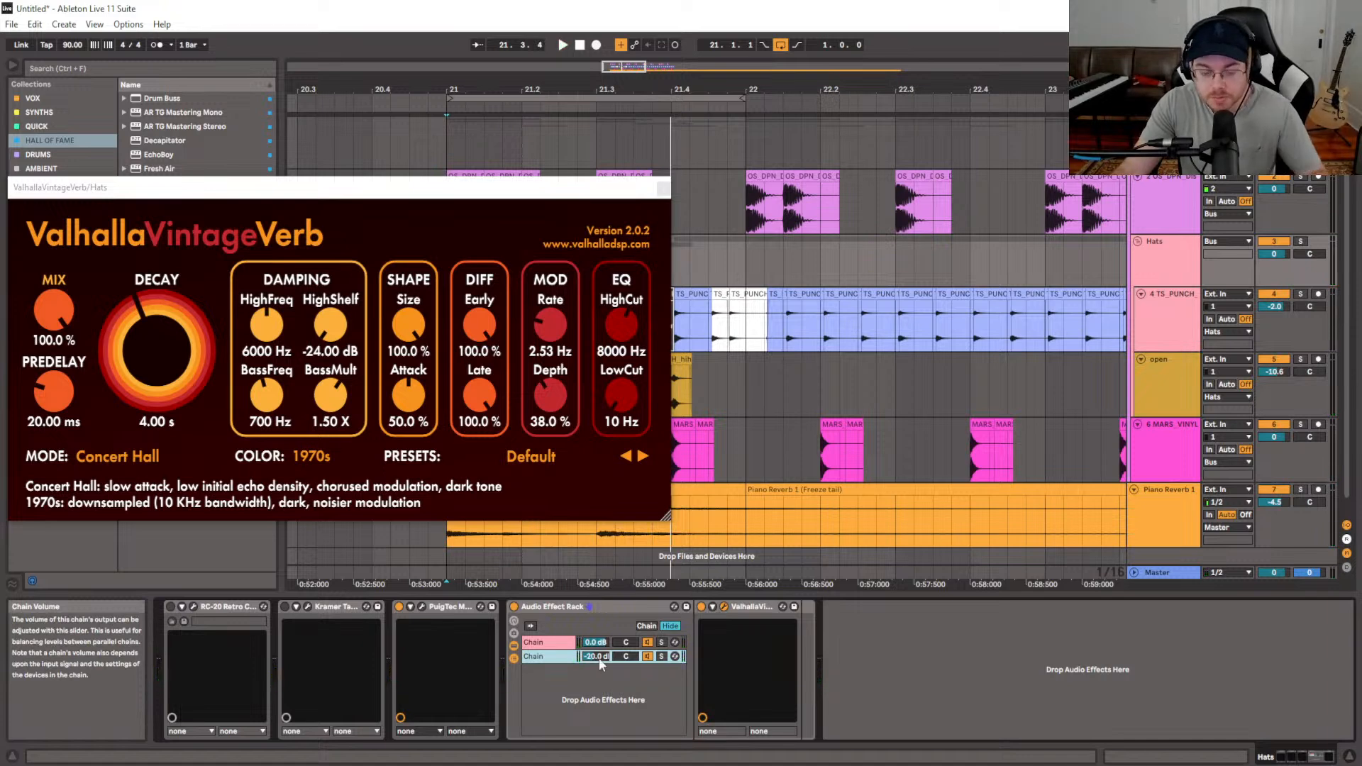
{"action": "key", "text": "space"}
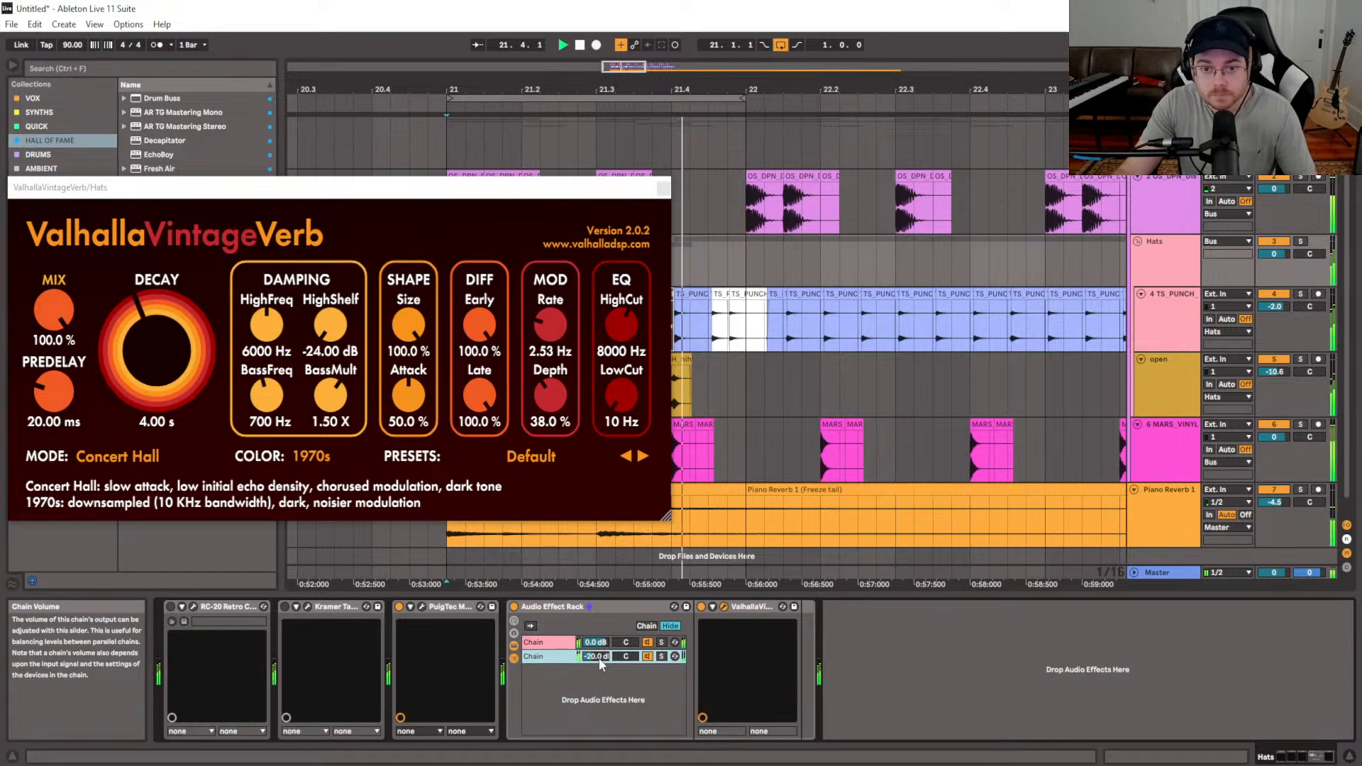
{"action": "key", "text": "space"}
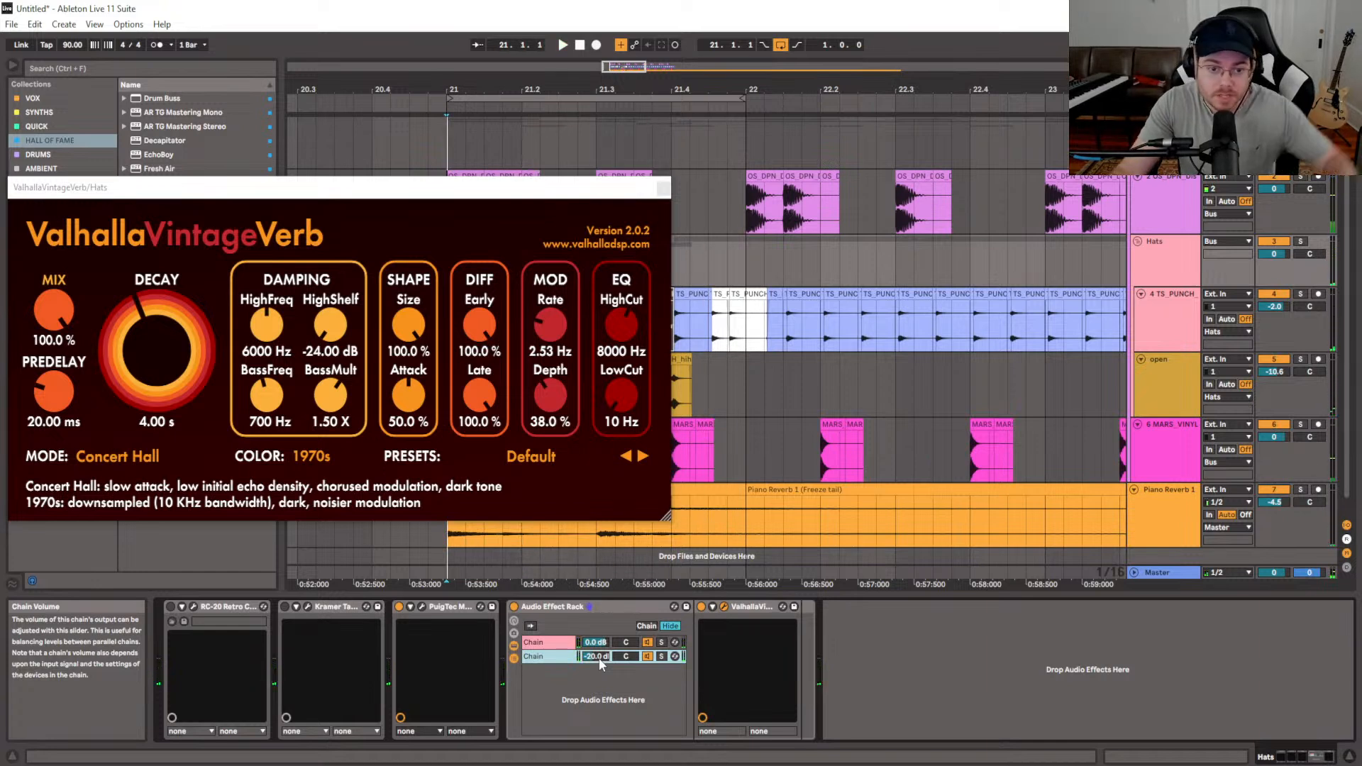
{"action": "left_click", "coordinate": [664, 189]}
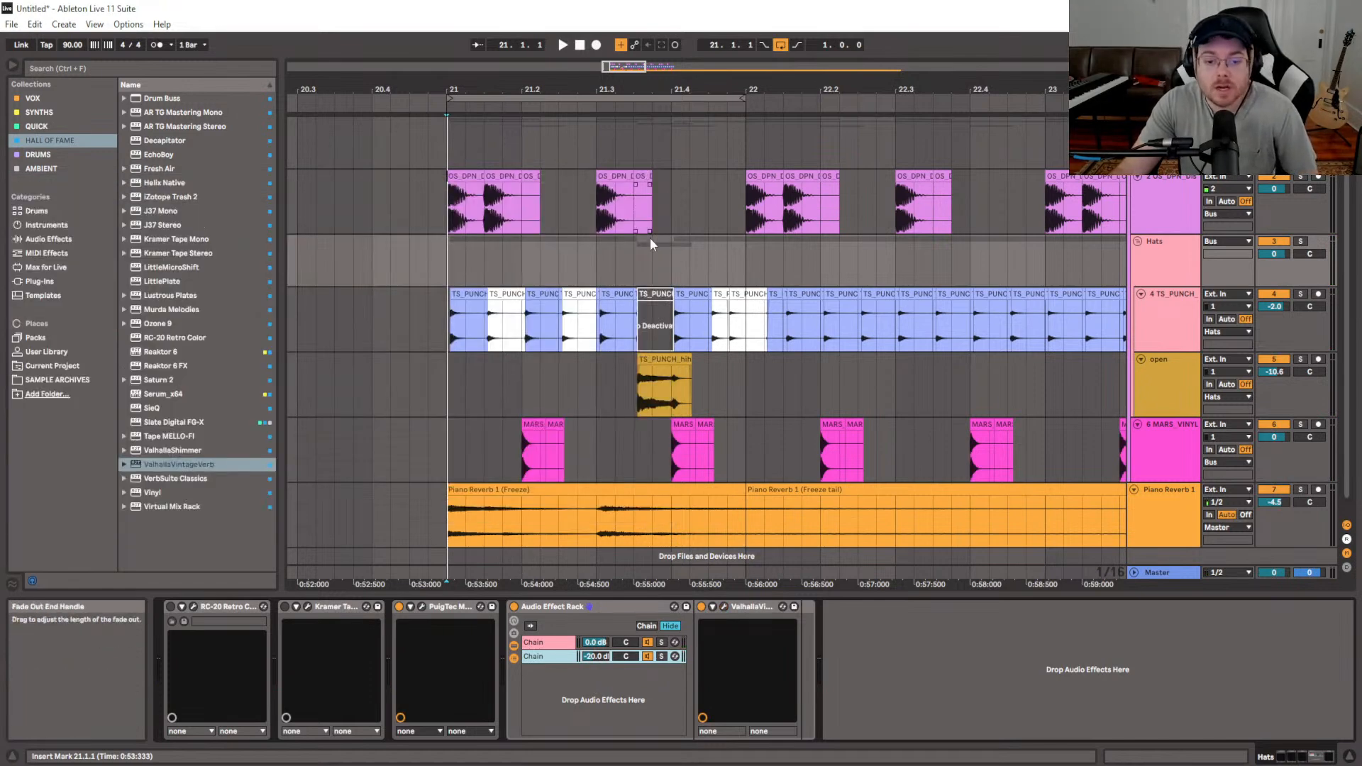
Add ValhallaVintageVerb on a third parallel chain of the Hats rack, solo the Hats group and set the reverb's decay to 0.88 s
{"action": "left_click_drag", "start_coordinate": [198, 461], "coordinate": [546, 674]}
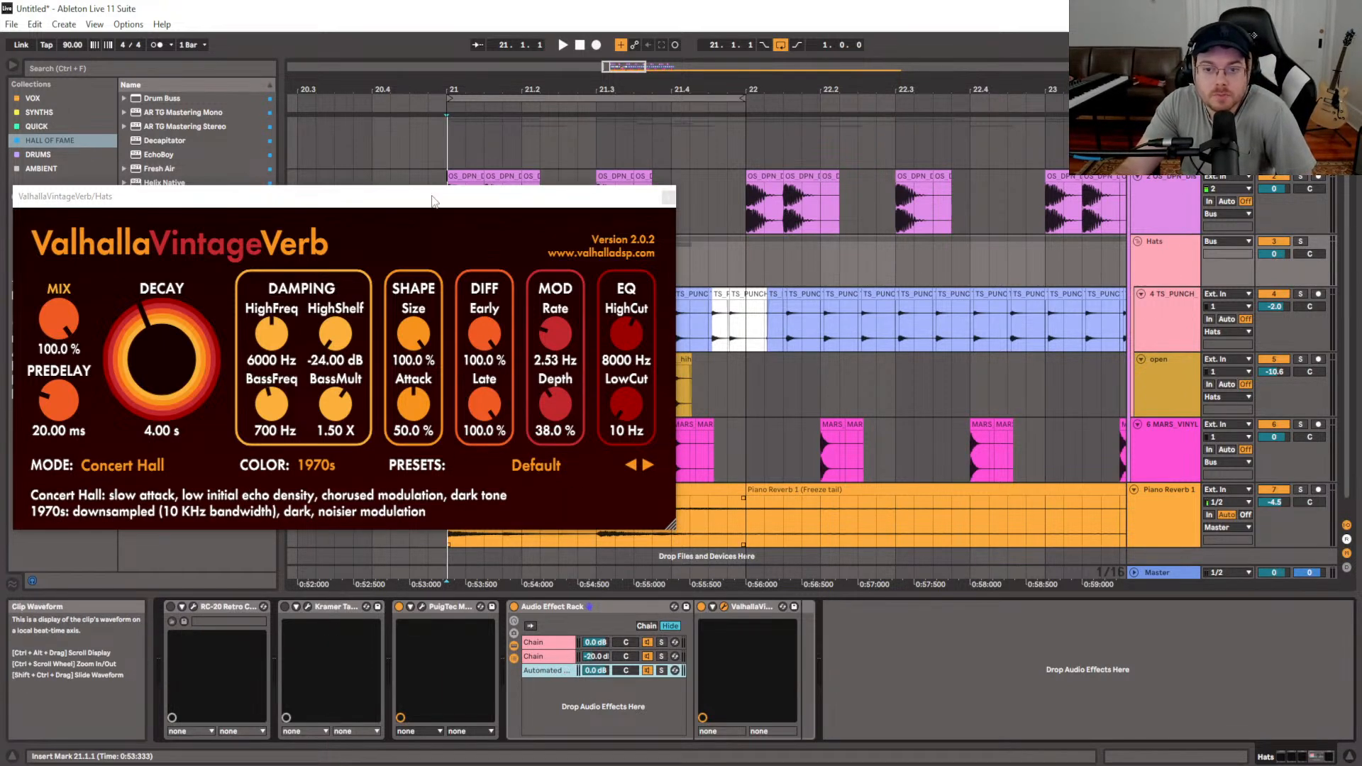
{"action": "left_click_drag", "start_coordinate": [433, 201], "coordinate": [565, 179]}
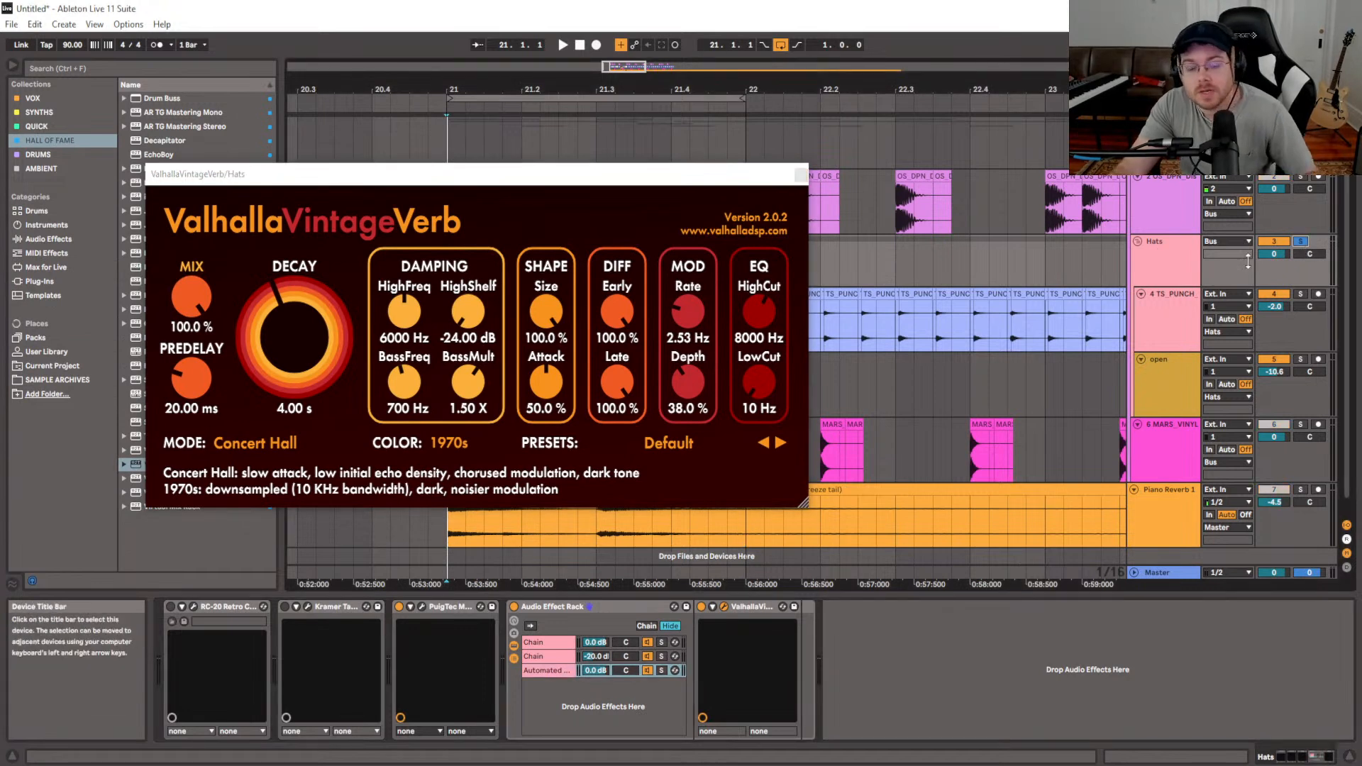
{"action": "left_click_drag", "start_coordinate": [290, 323], "coordinate": [291, 347]}
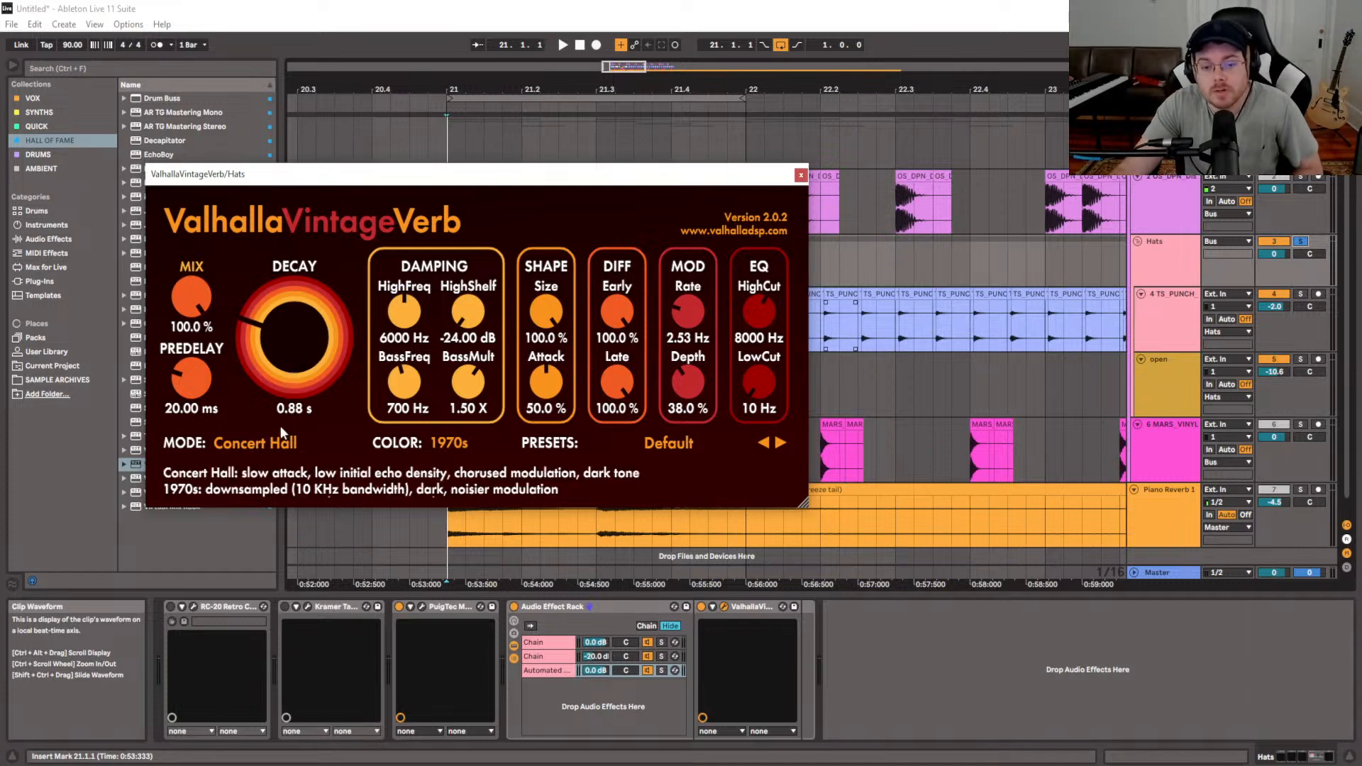
Load the Big Ambience Gate preset from the Gated Reverbs into ValhallaVintageVerb, audition it on the soloed hats and close its window
{"action": "left_click", "coordinate": [657, 449]}
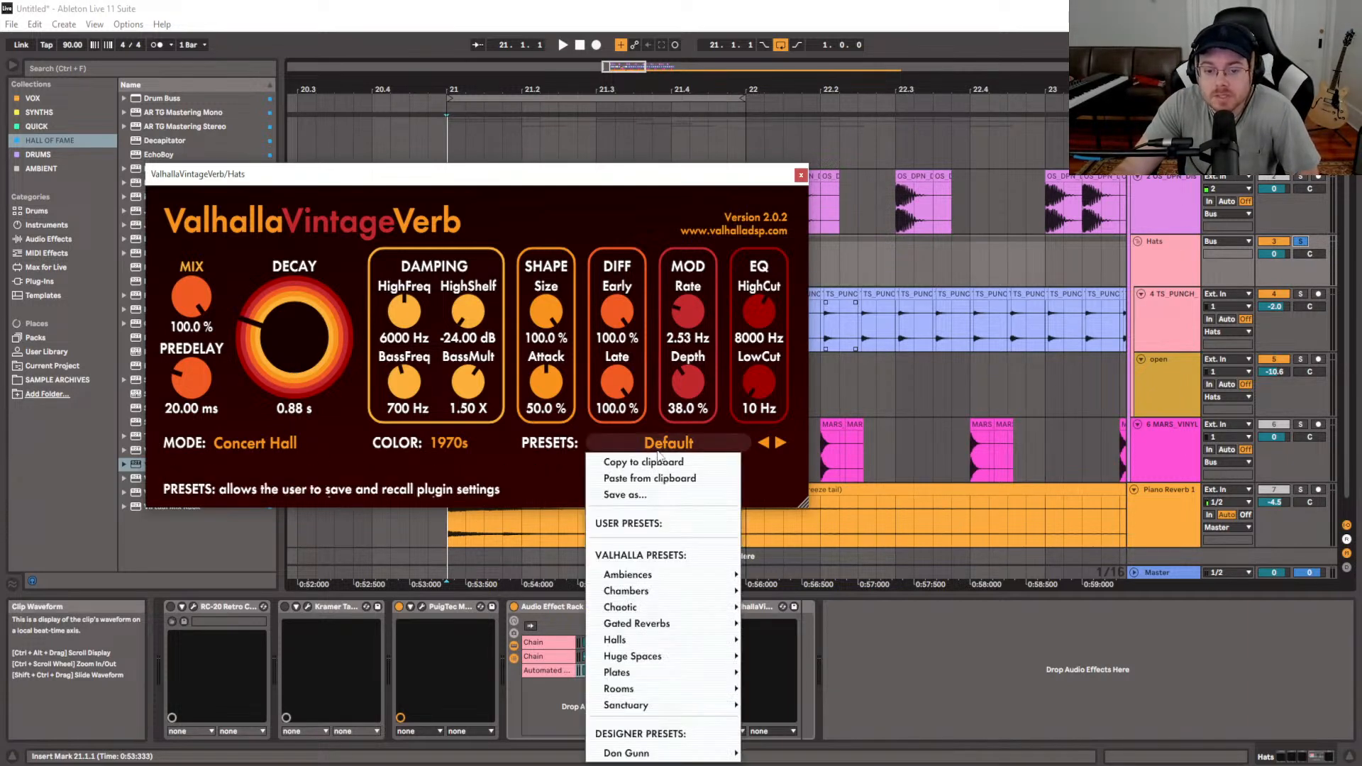
{"action": "mouse_move", "coordinate": [678, 713]}
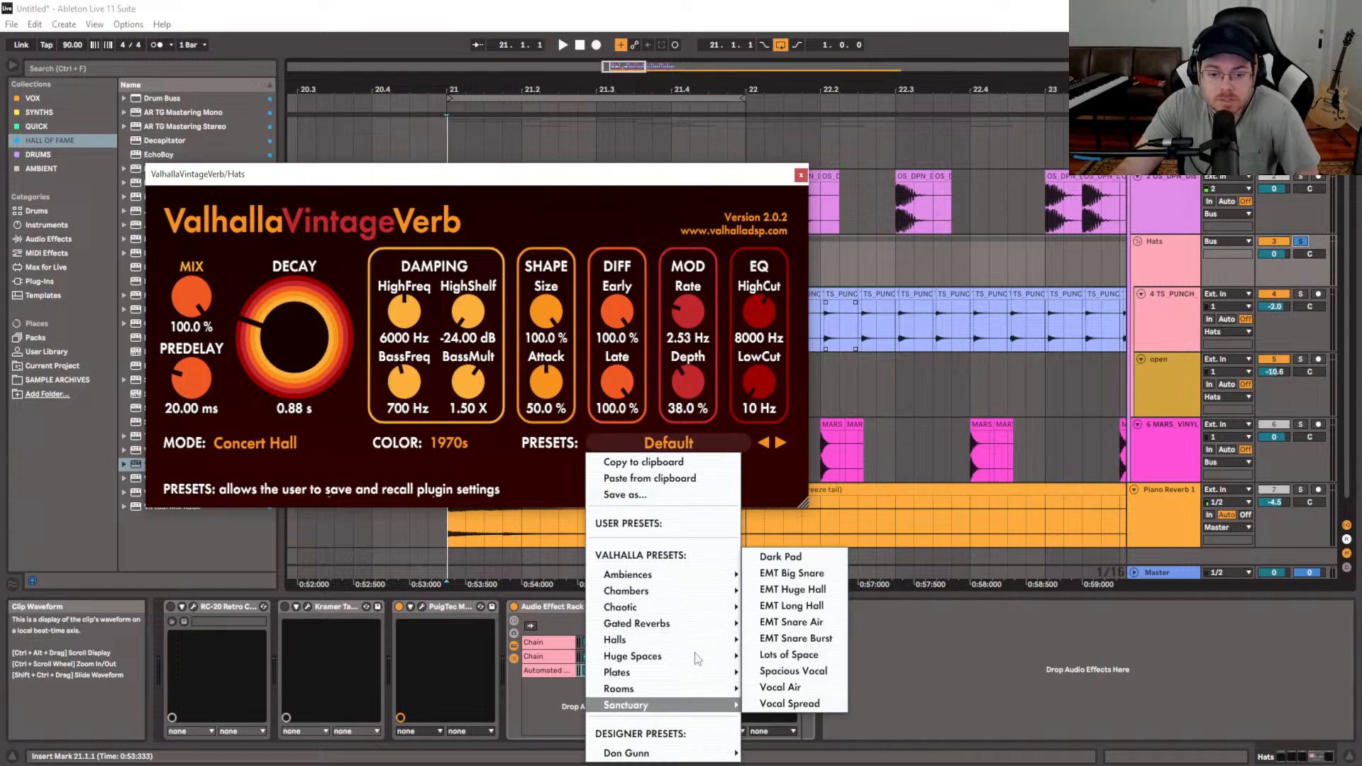
{"action": "mouse_move", "coordinate": [709, 629]}
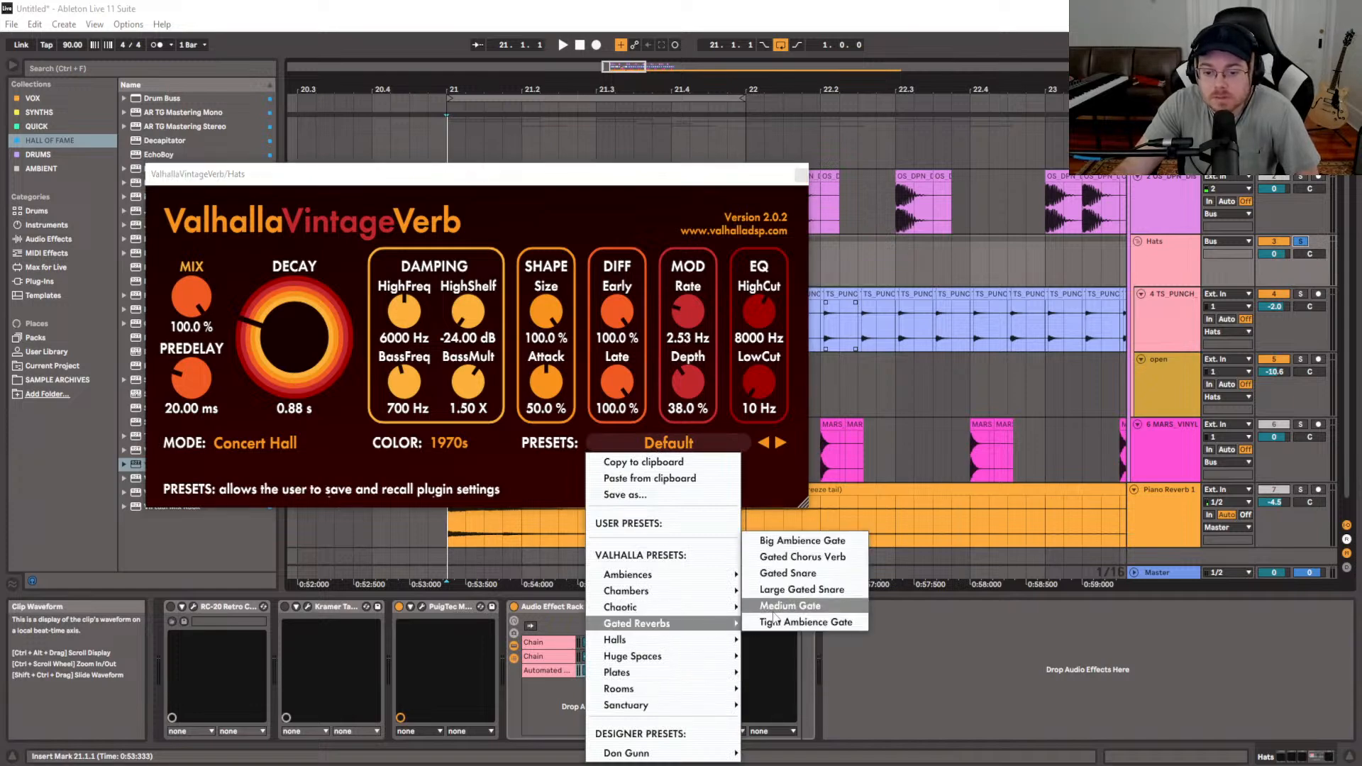
{"action": "left_click", "coordinate": [801, 543]}
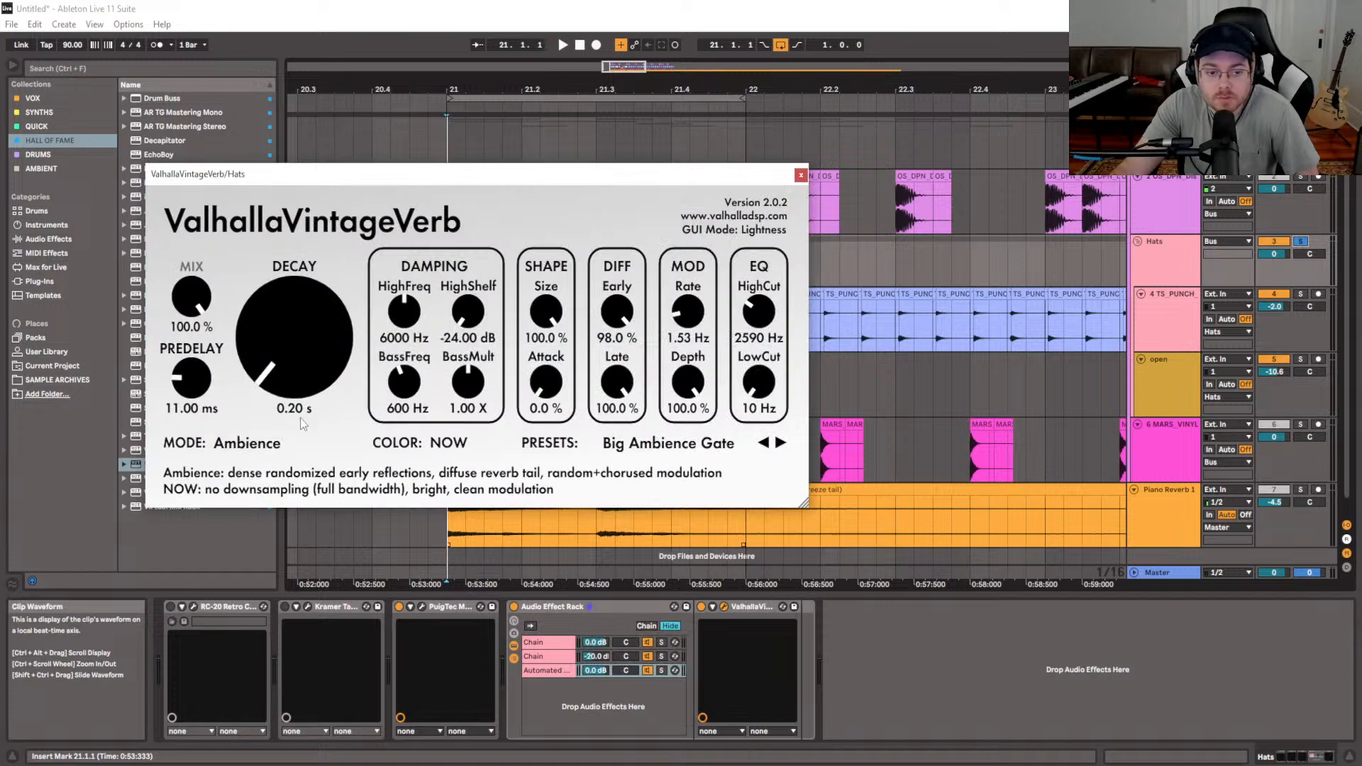
{"action": "key", "text": "space"}
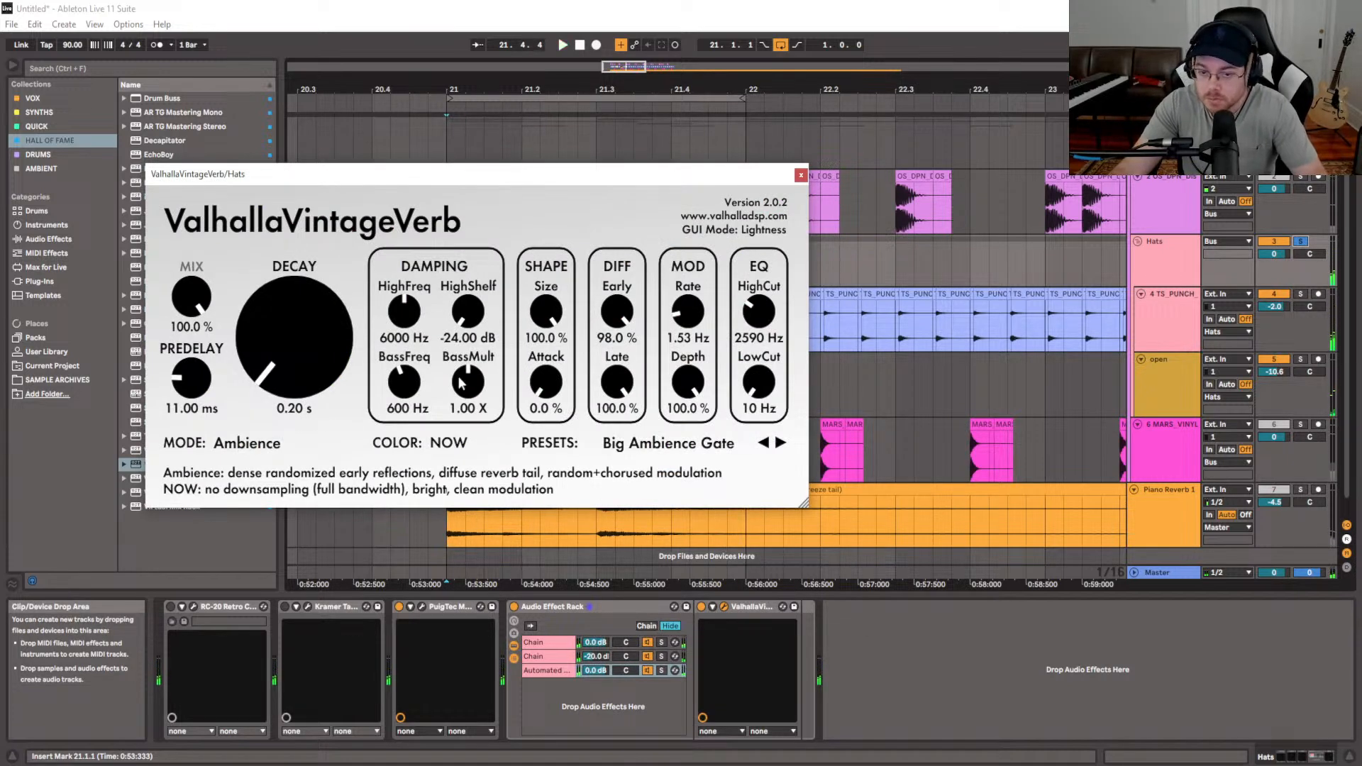
{"action": "left_click", "coordinate": [800, 176]}
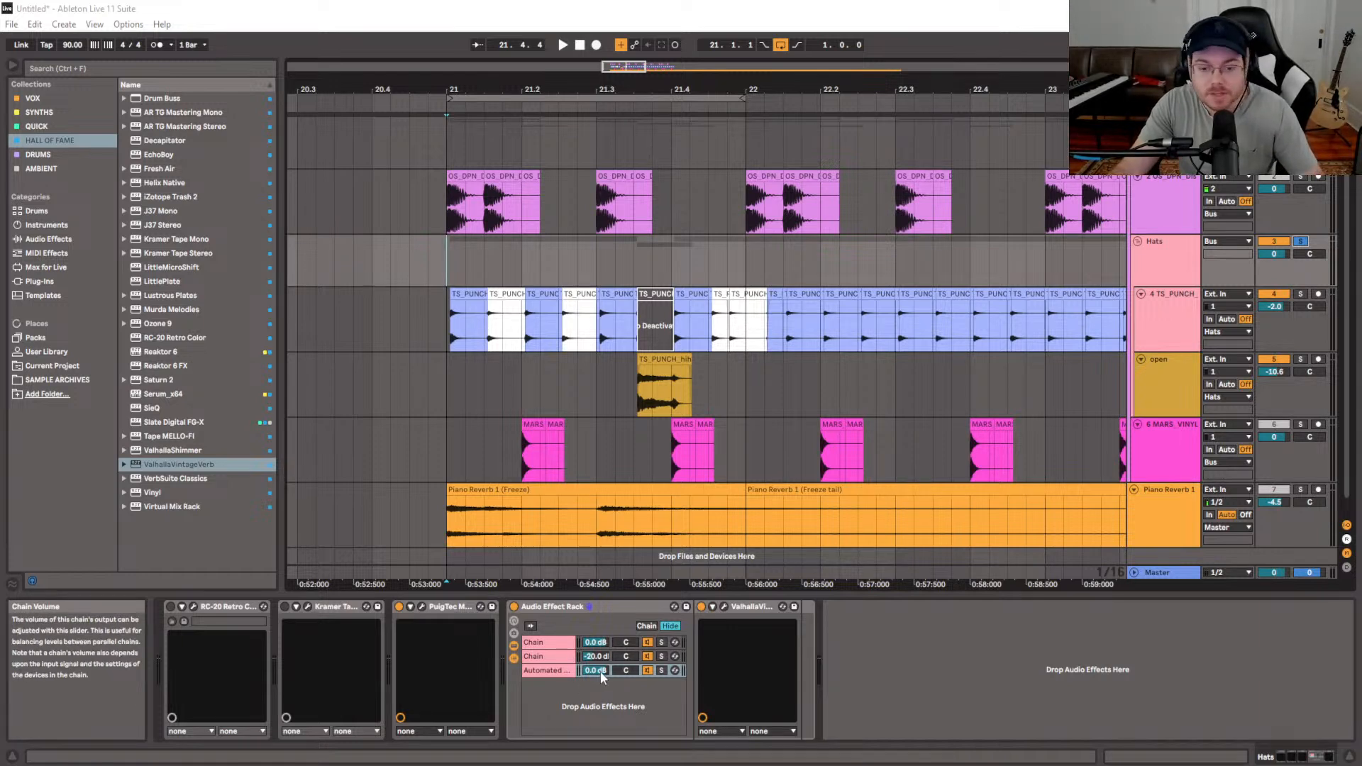
Automate the third chain's volume in an enlarged Hats lane with a curved rise to 0.0 dB from 21.1.1 to 21.2.1
{"action": "key", "text": "a"}
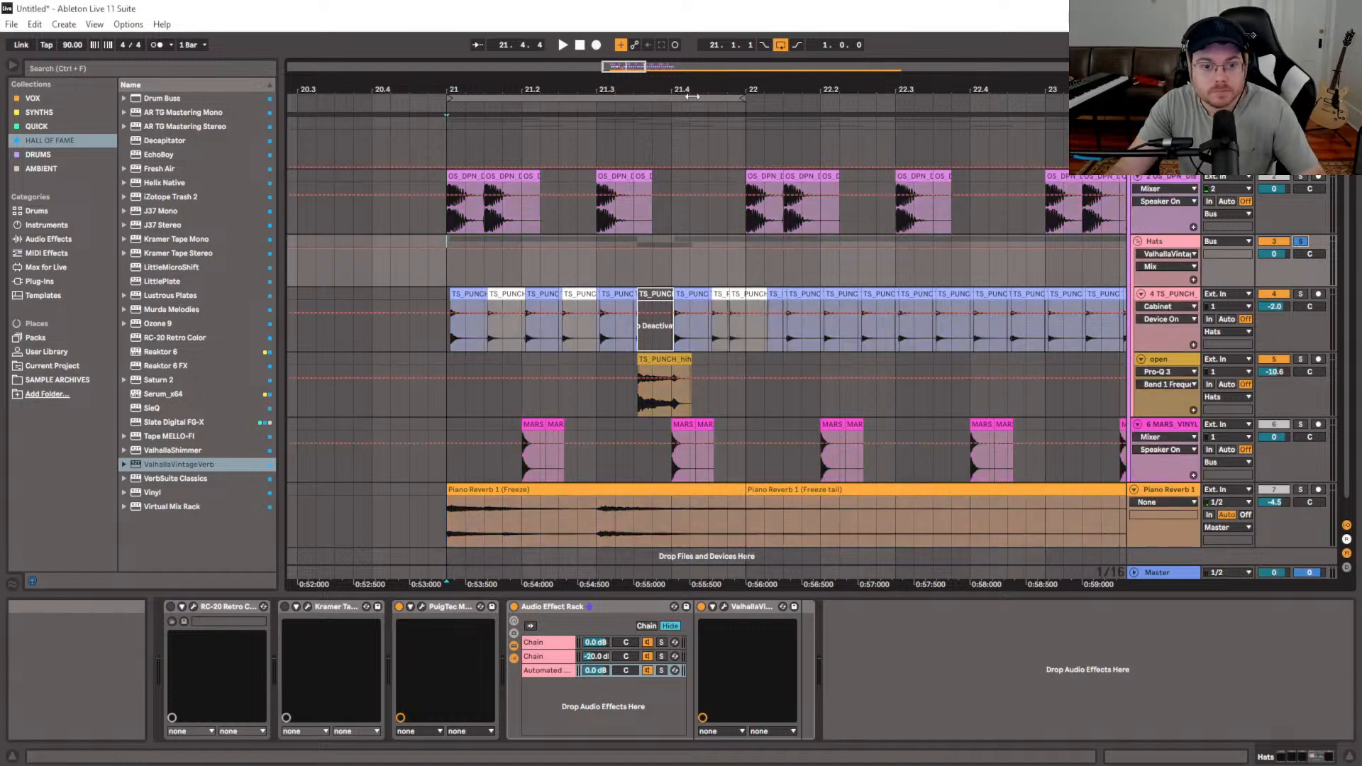
{"action": "left_click", "coordinate": [603, 647]}
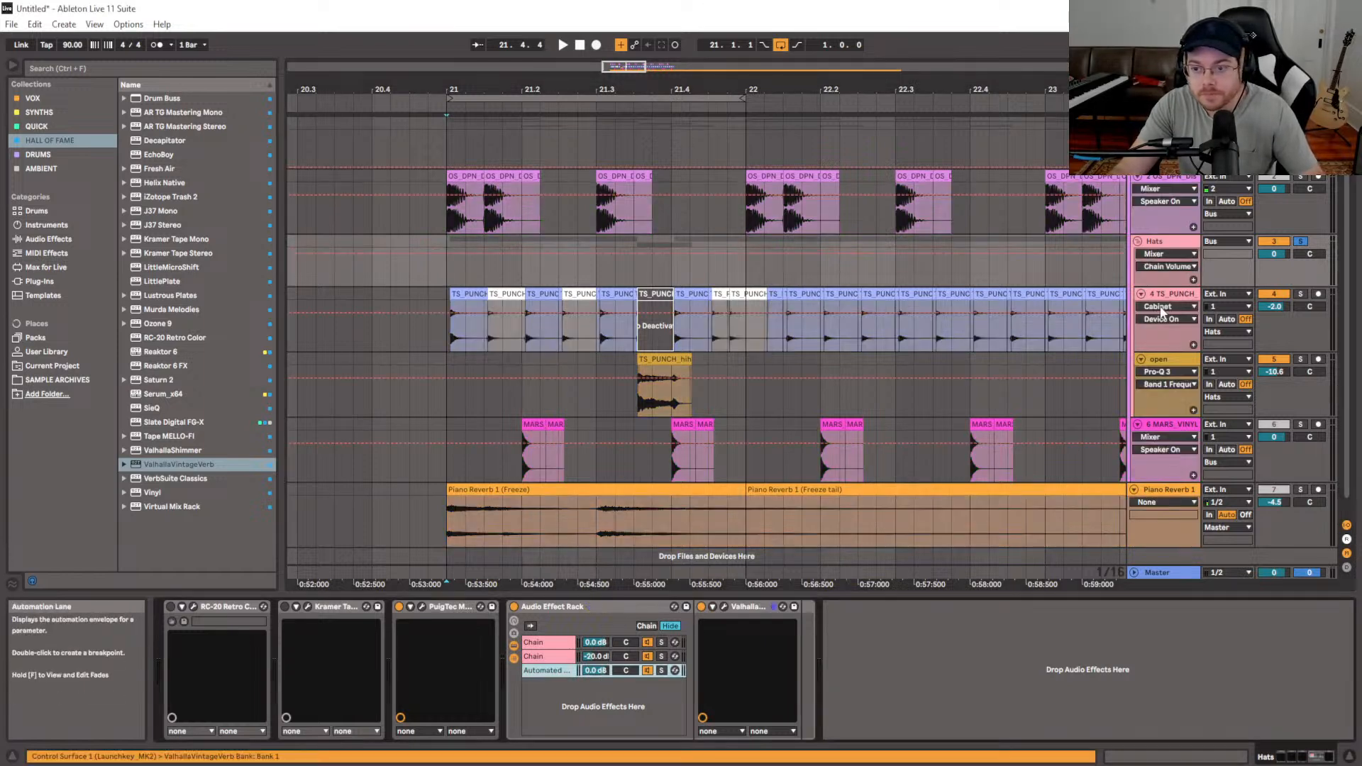
{"action": "left_click_drag", "start_coordinate": [1159, 285], "coordinate": [1159, 413]}
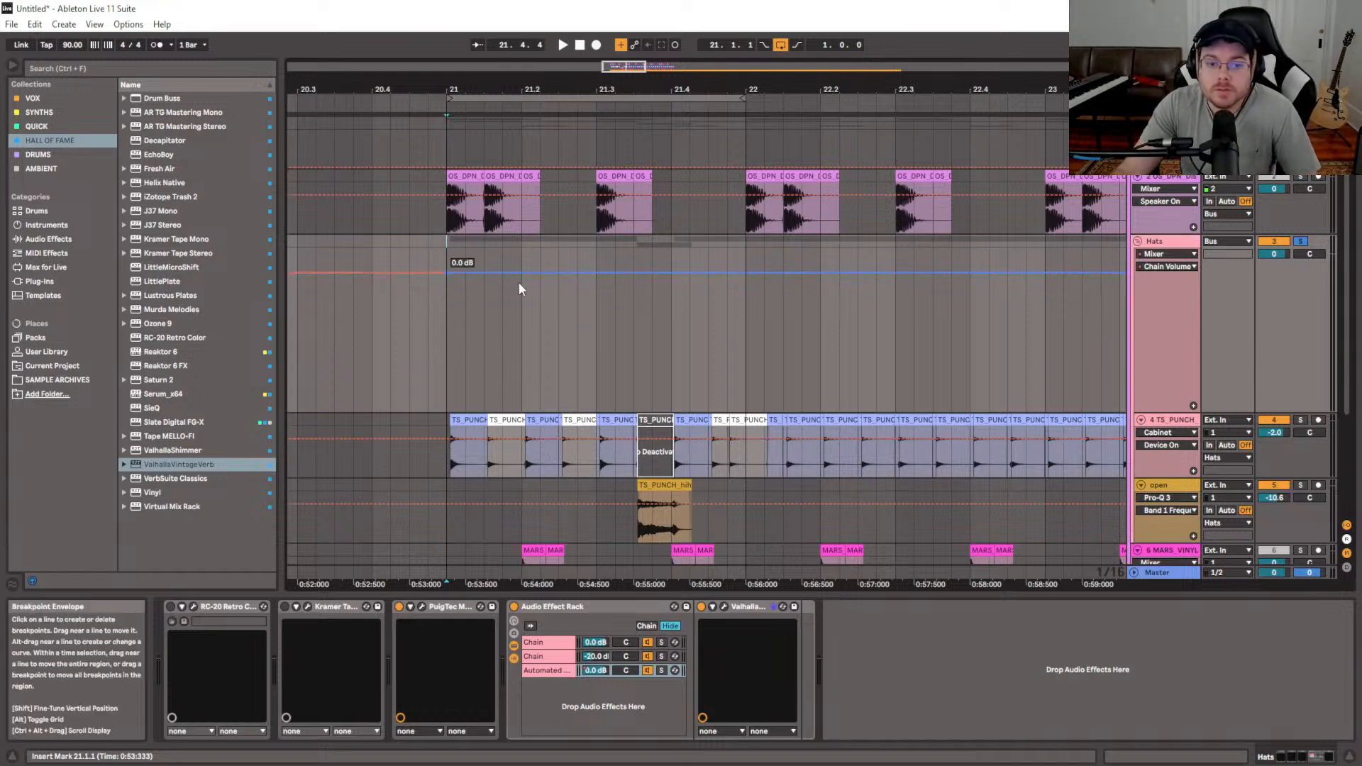
{"action": "left_click_drag", "start_coordinate": [445, 273], "coordinate": [446, 409]}
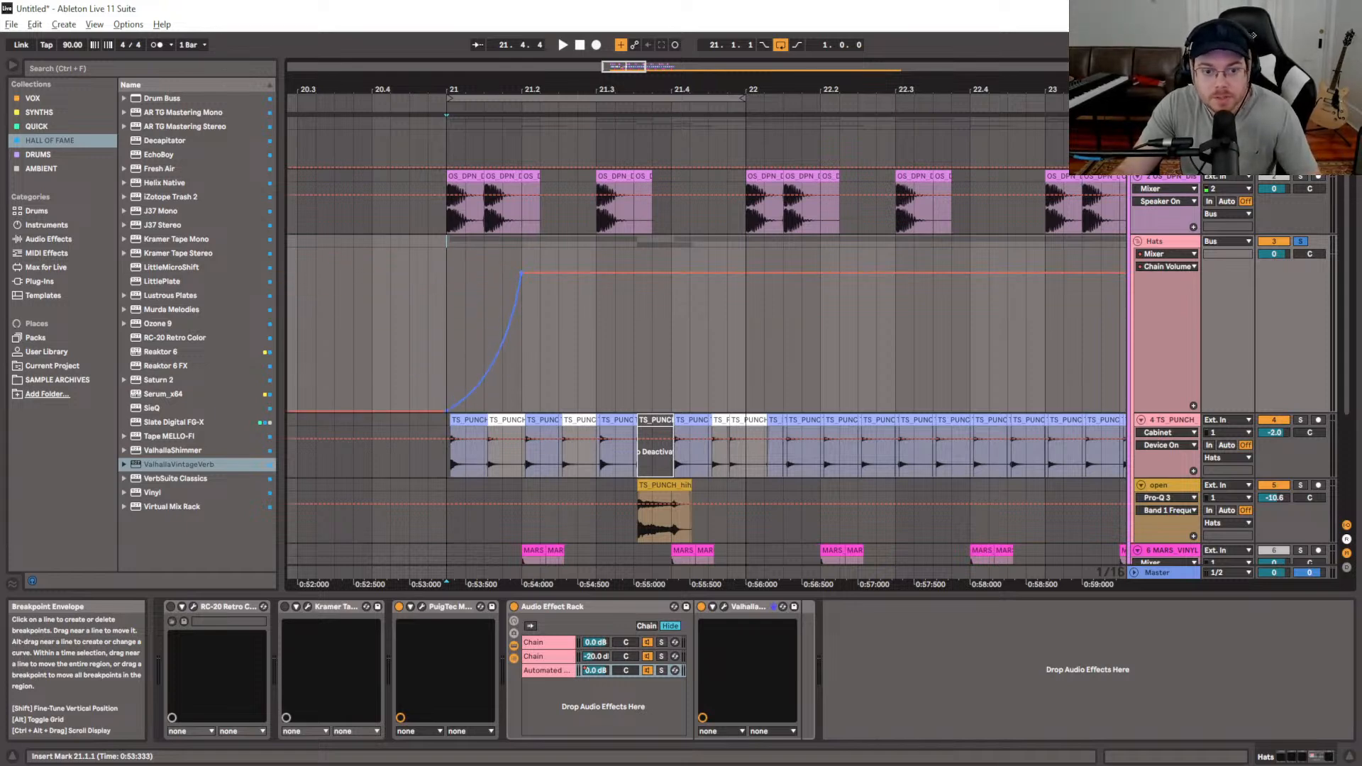
Duplicate the one-beat volume curve three times so that it repeats on every beat of bar 21
{"action": "left_click_drag", "start_coordinate": [512, 382], "coordinate": [456, 380]}
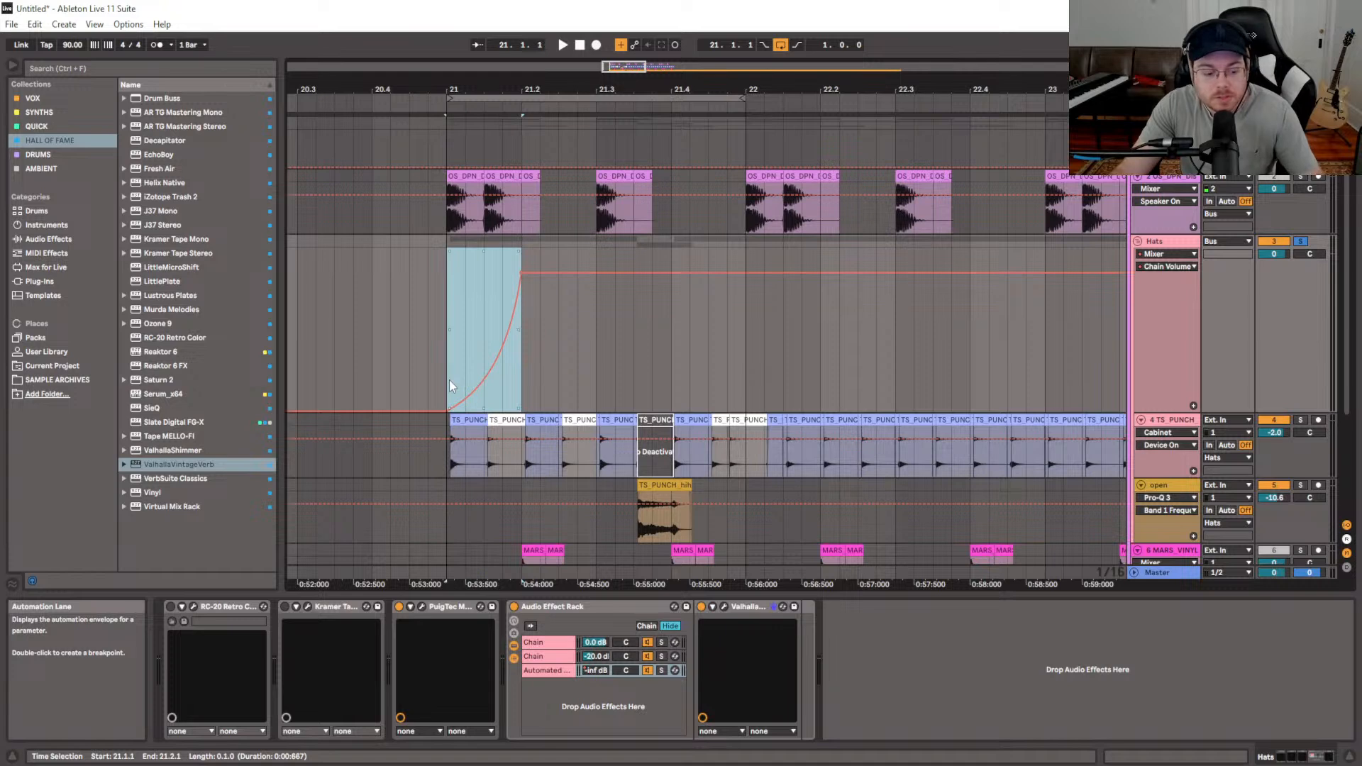
{"action": "key", "text": "ctrl+d"}
{"action": "key", "text": "ctrl+d"}
{"action": "key", "text": "ctrl+d"}
{"action": "left_click", "coordinate": [449, 378]}
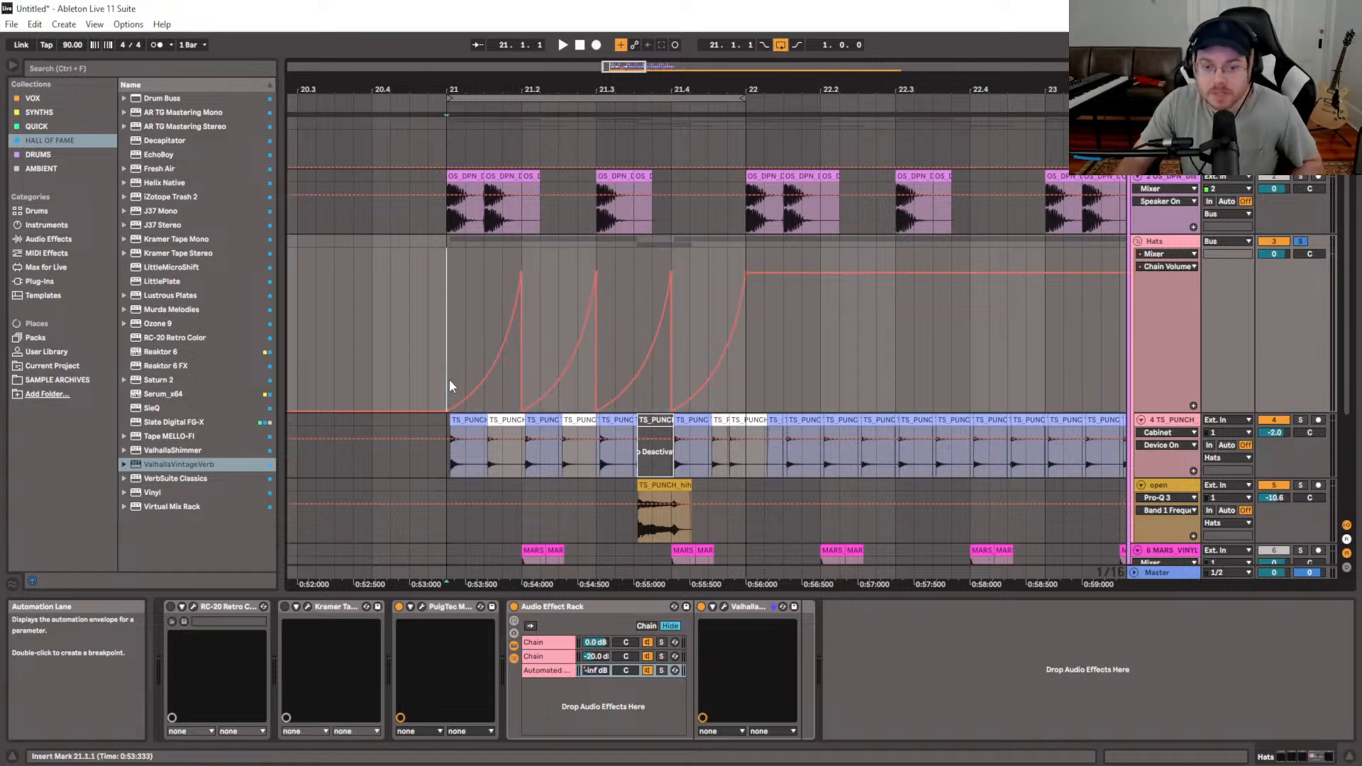
Play the loop, unsolo the Hats group, hide the automation and reduce the Hats track's height
{"action": "key", "text": "space"}
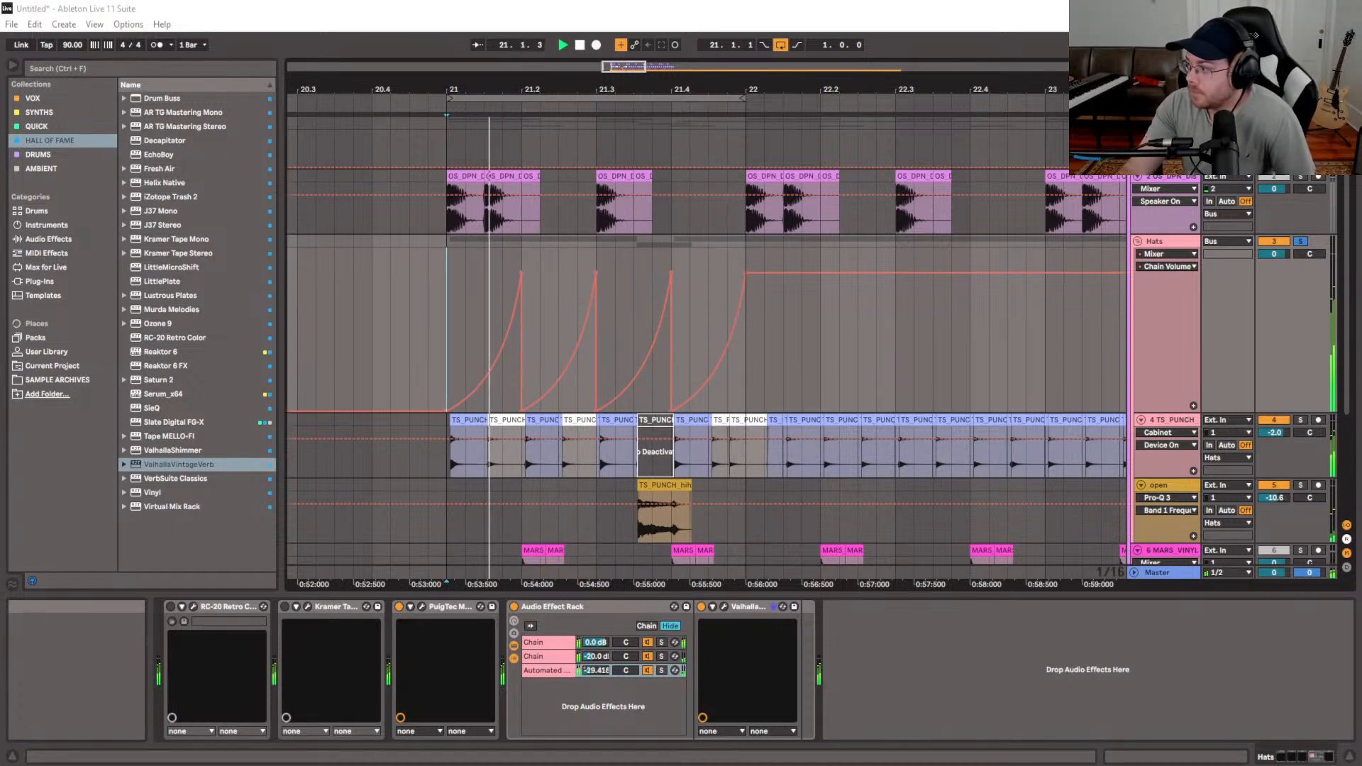
{"action": "left_click", "coordinate": [1301, 243]}
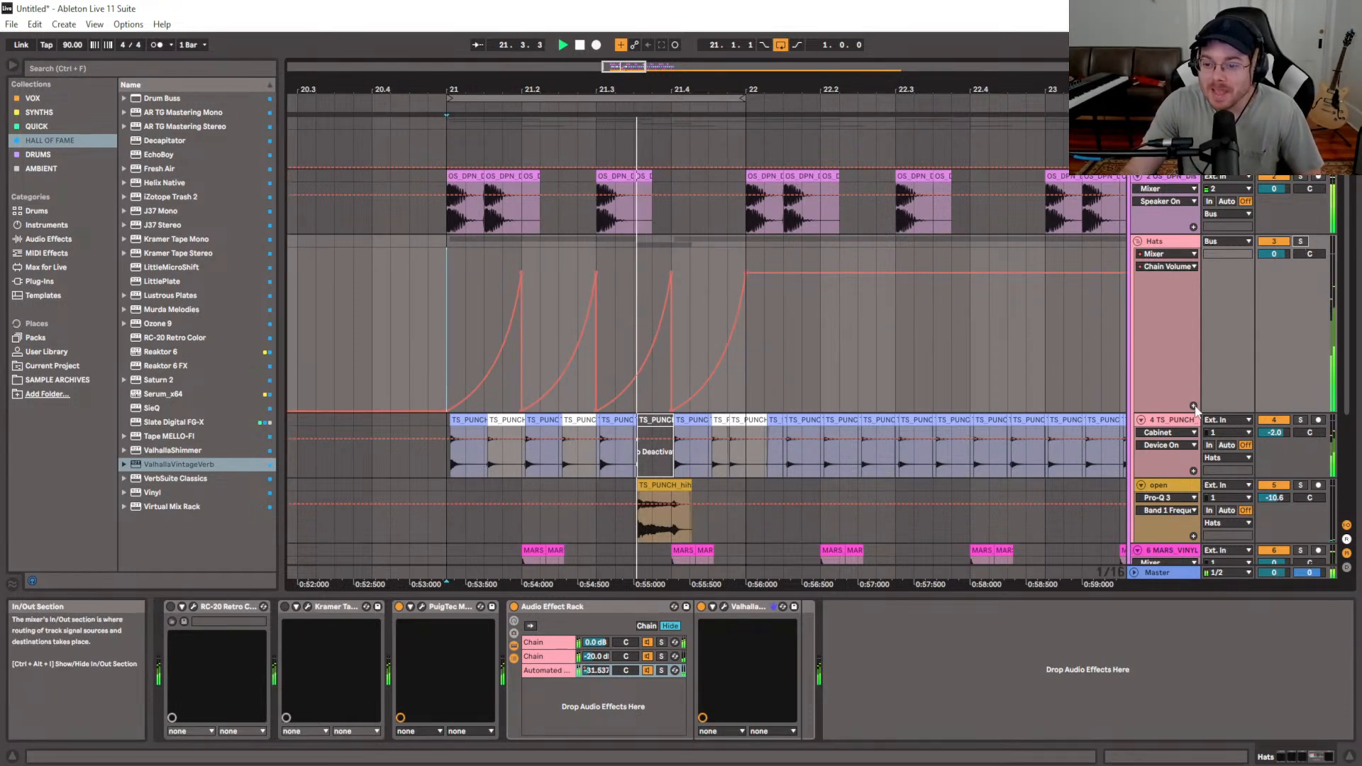
{"action": "key", "text": "a"}
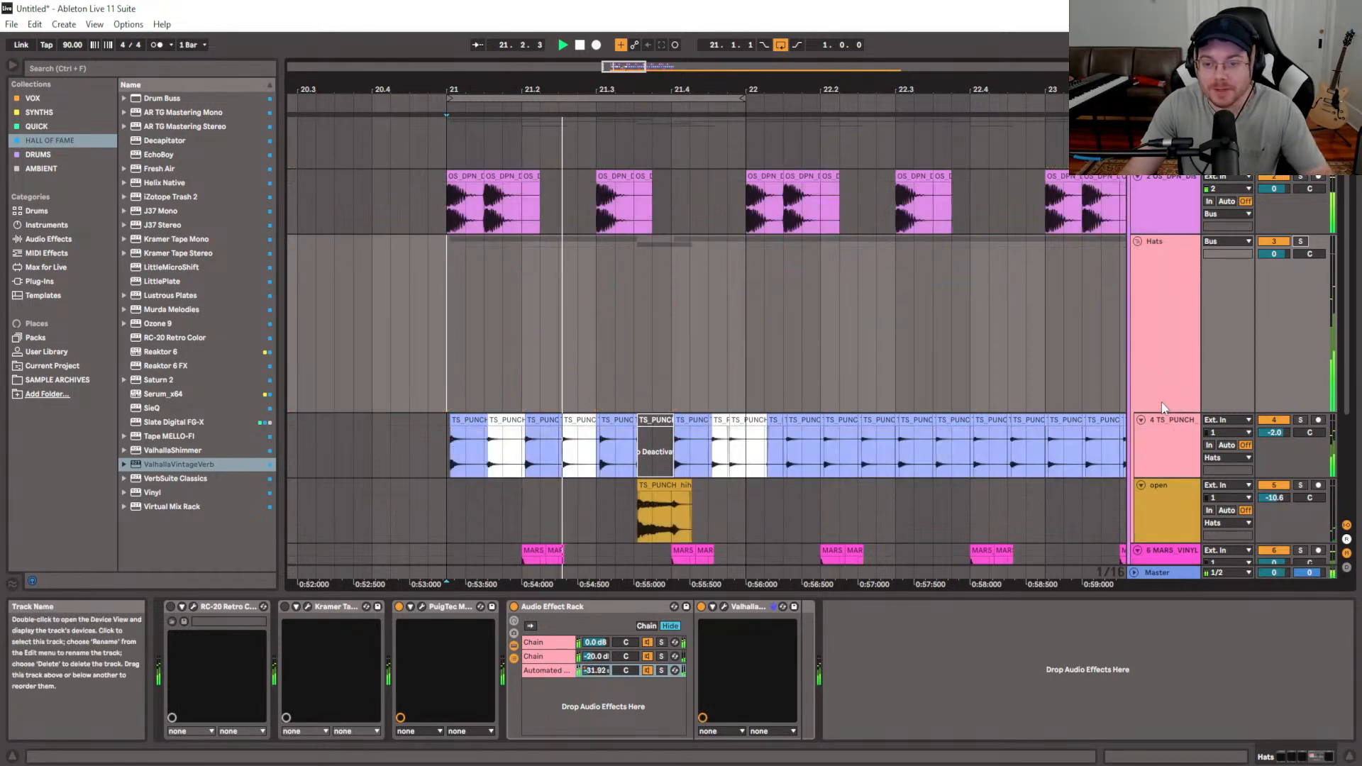
{"action": "left_click_drag", "start_coordinate": [1164, 408], "coordinate": [1164, 271]}
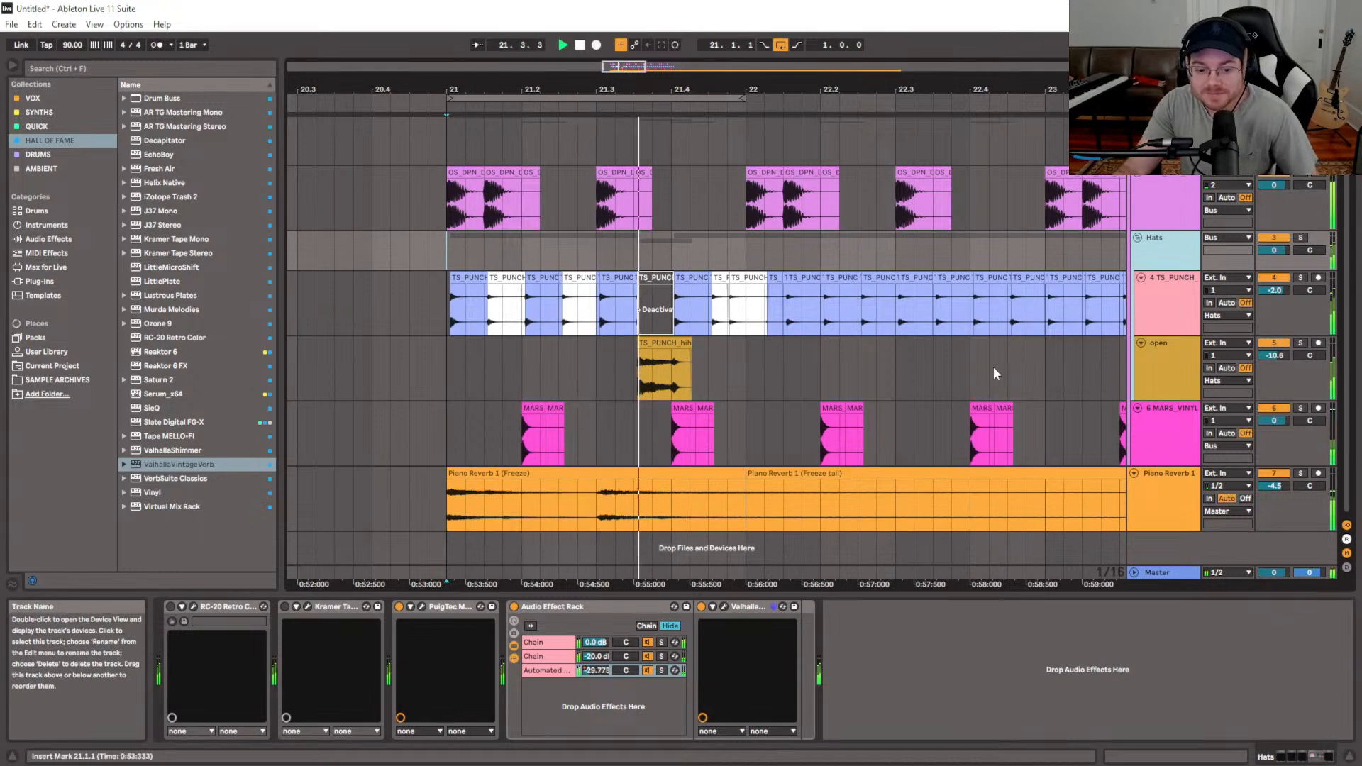
{"action": "key", "text": "space"}
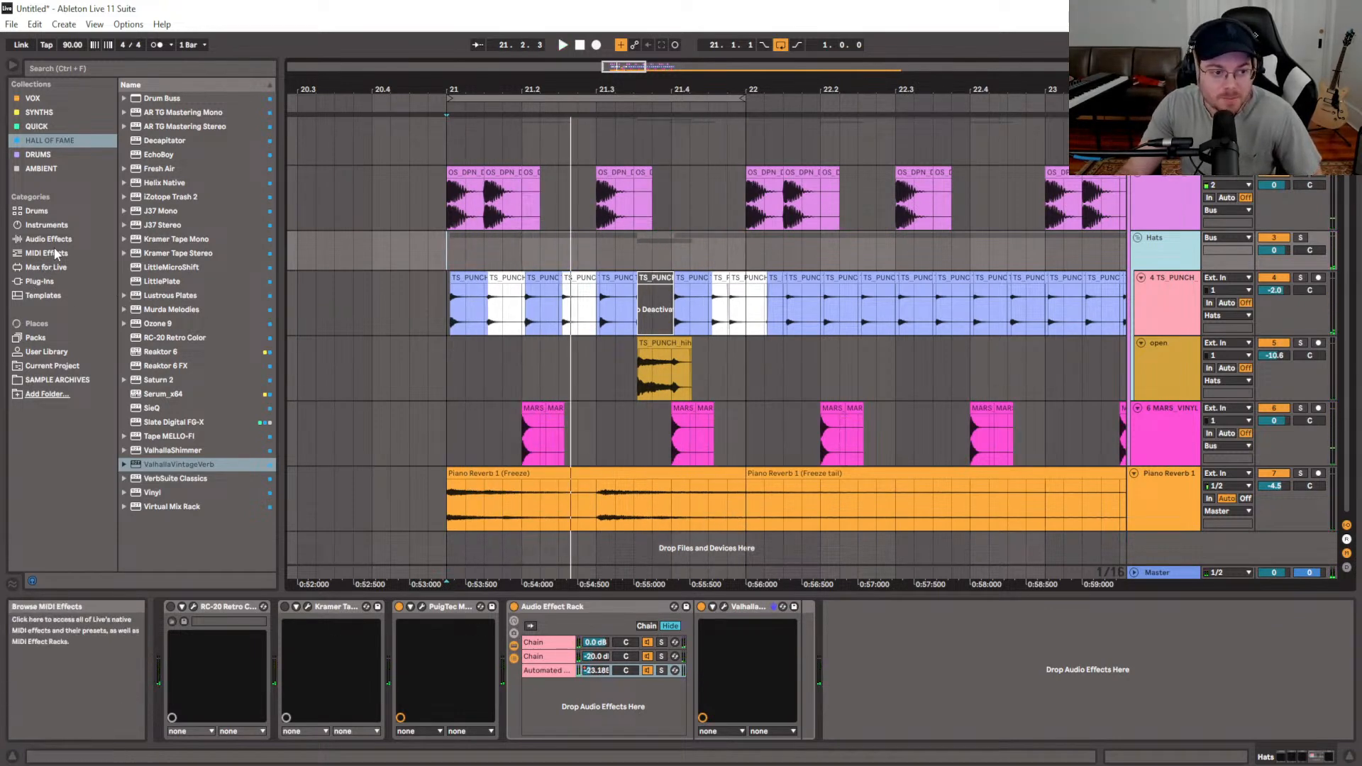
Add ValhallaVintageVerb from the HALL OF FAME collection on a fourth parallel chain of the Hats rack and close its window
{"action": "left_click", "coordinate": [51, 282]}
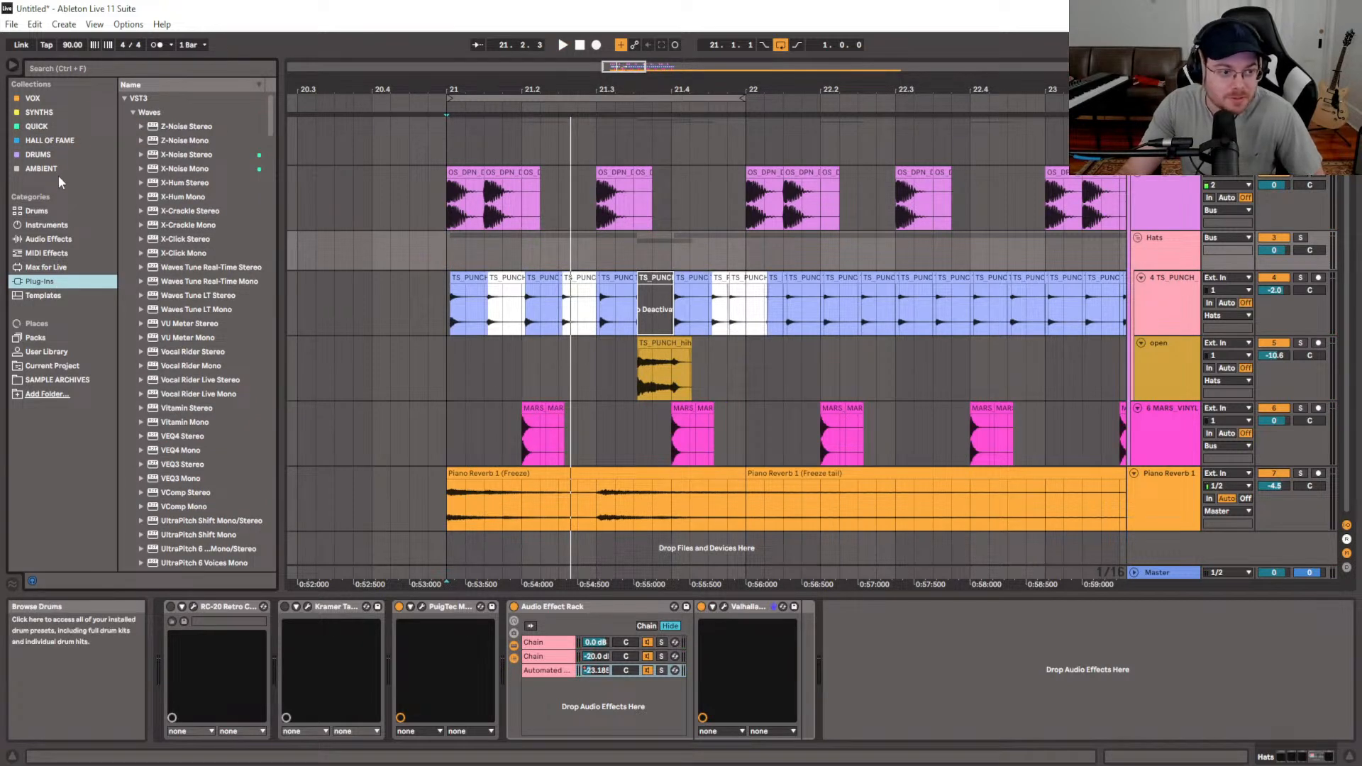
{"action": "left_click", "coordinate": [61, 142]}
{"action": "left_click_drag", "start_coordinate": [165, 461], "coordinate": [594, 713]}
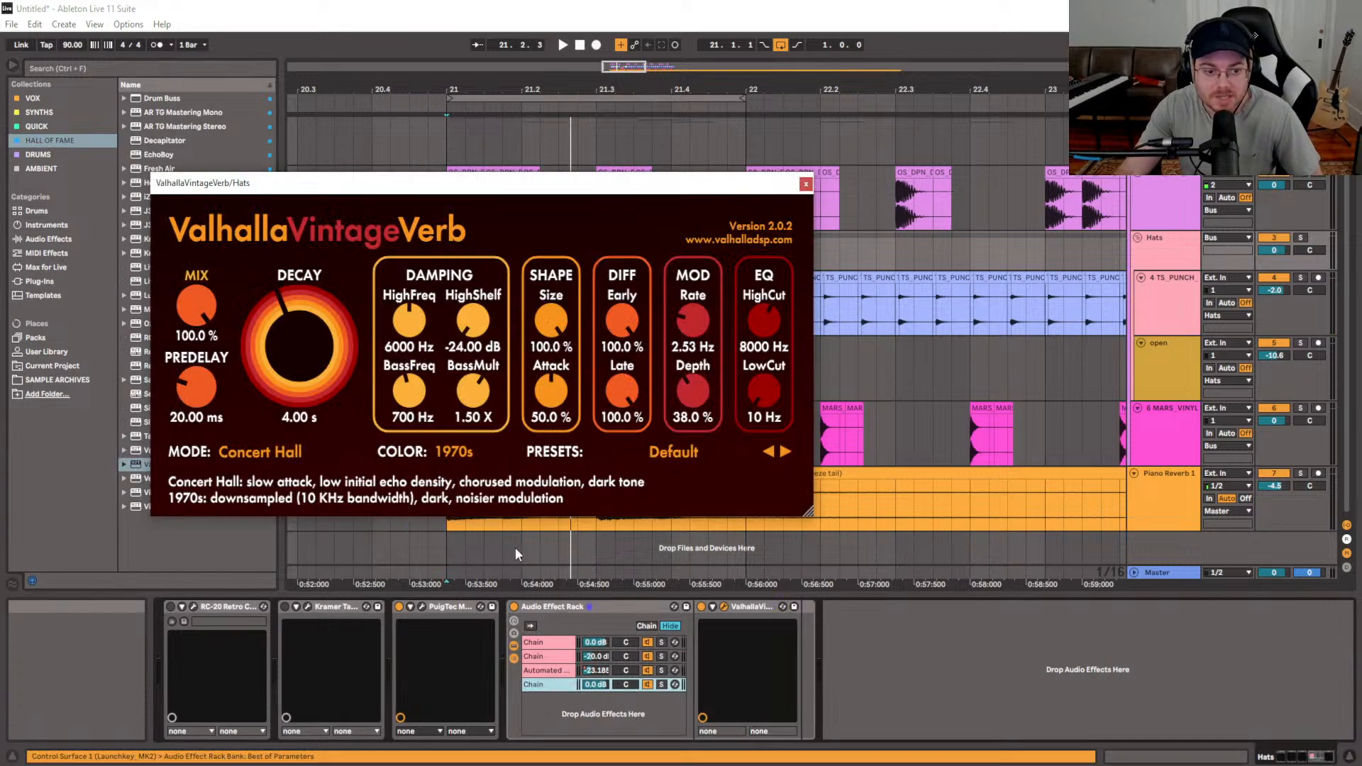
{"action": "left_click", "coordinate": [806, 185]}
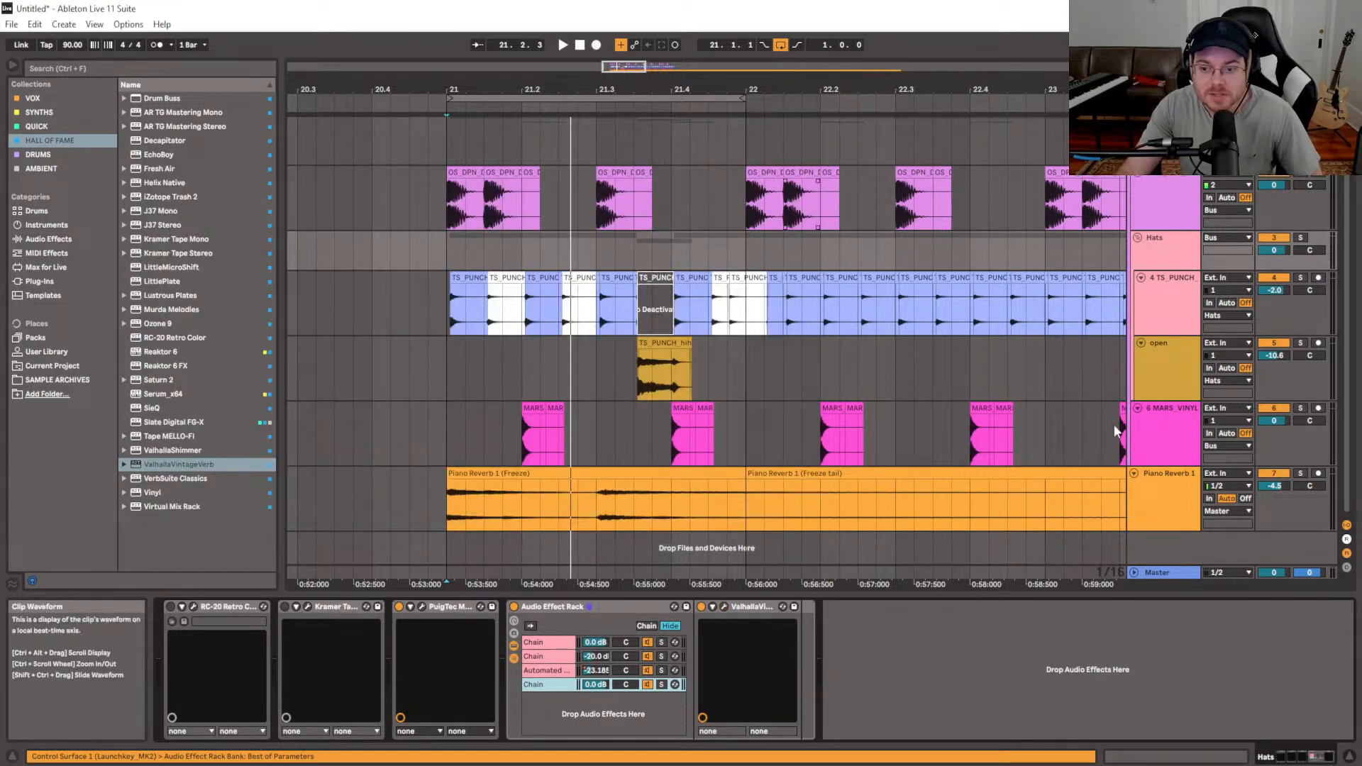
Show the fourth chain's volume automation in an enlarged lane on the Hats group
{"action": "left_click", "coordinate": [1164, 325]}
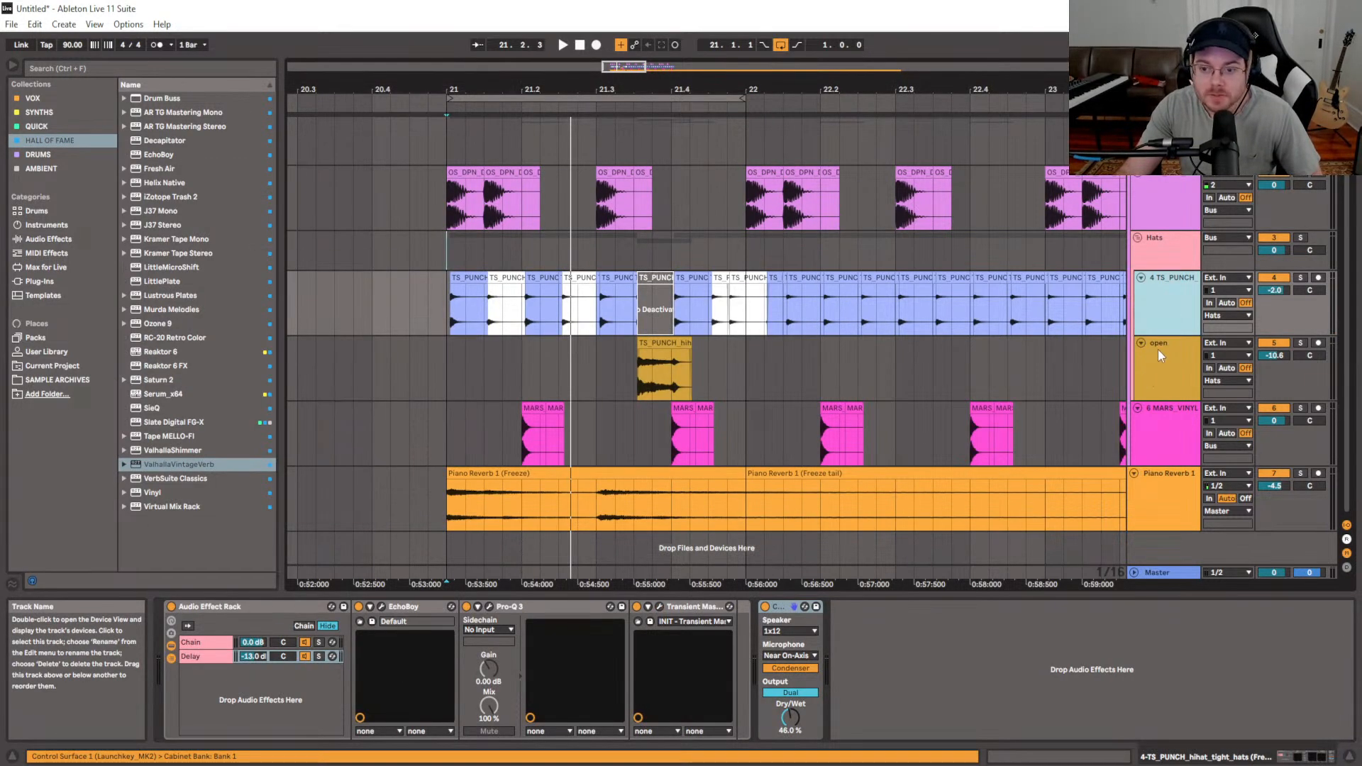
{"action": "left_click", "coordinate": [1174, 268]}
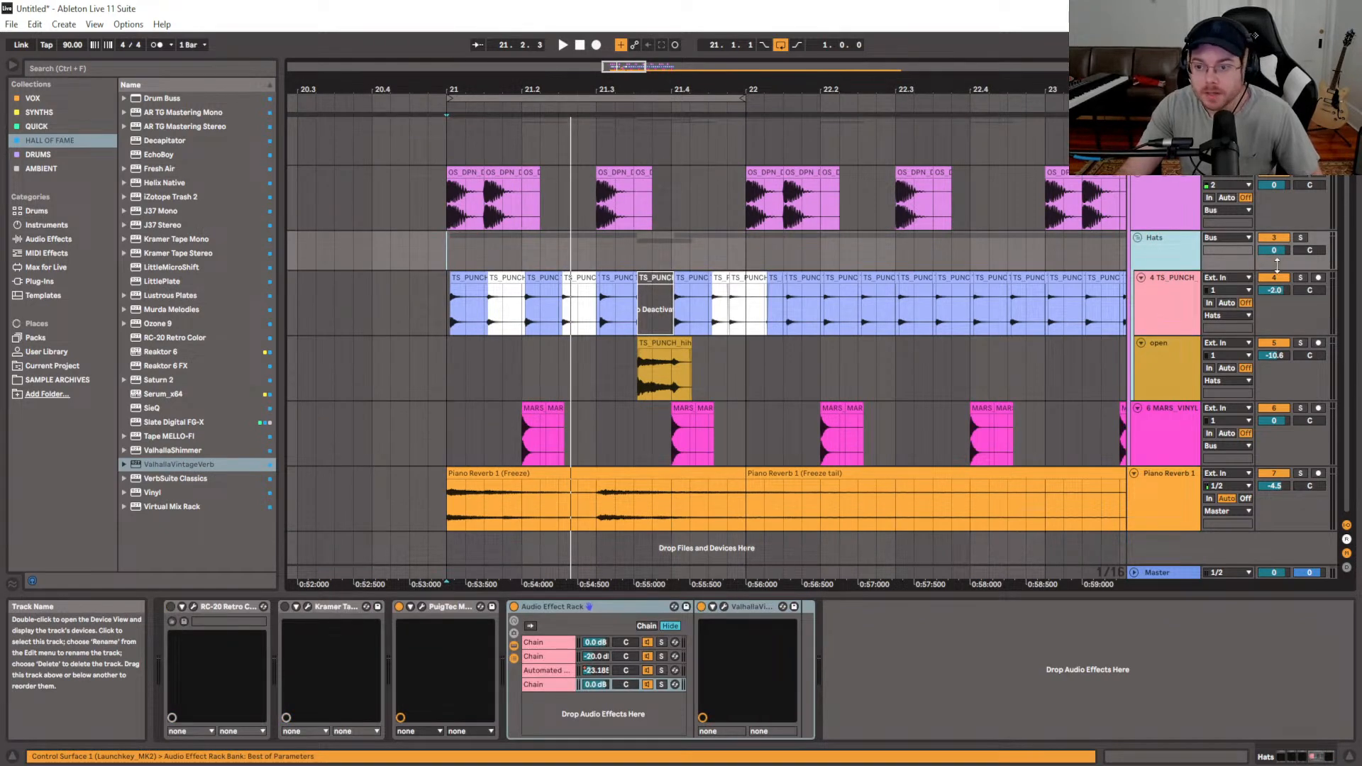
{"action": "key", "text": "a"}
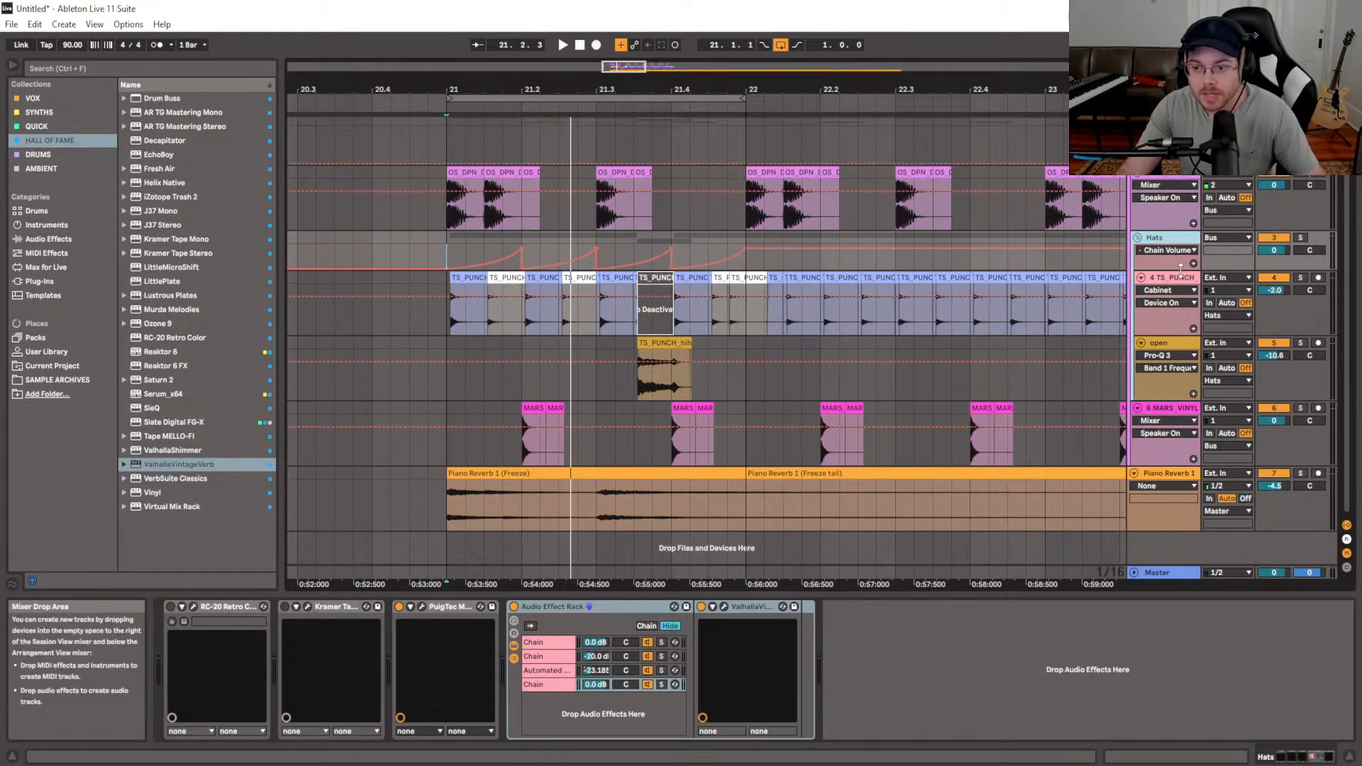
{"action": "left_click", "coordinate": [596, 684]}
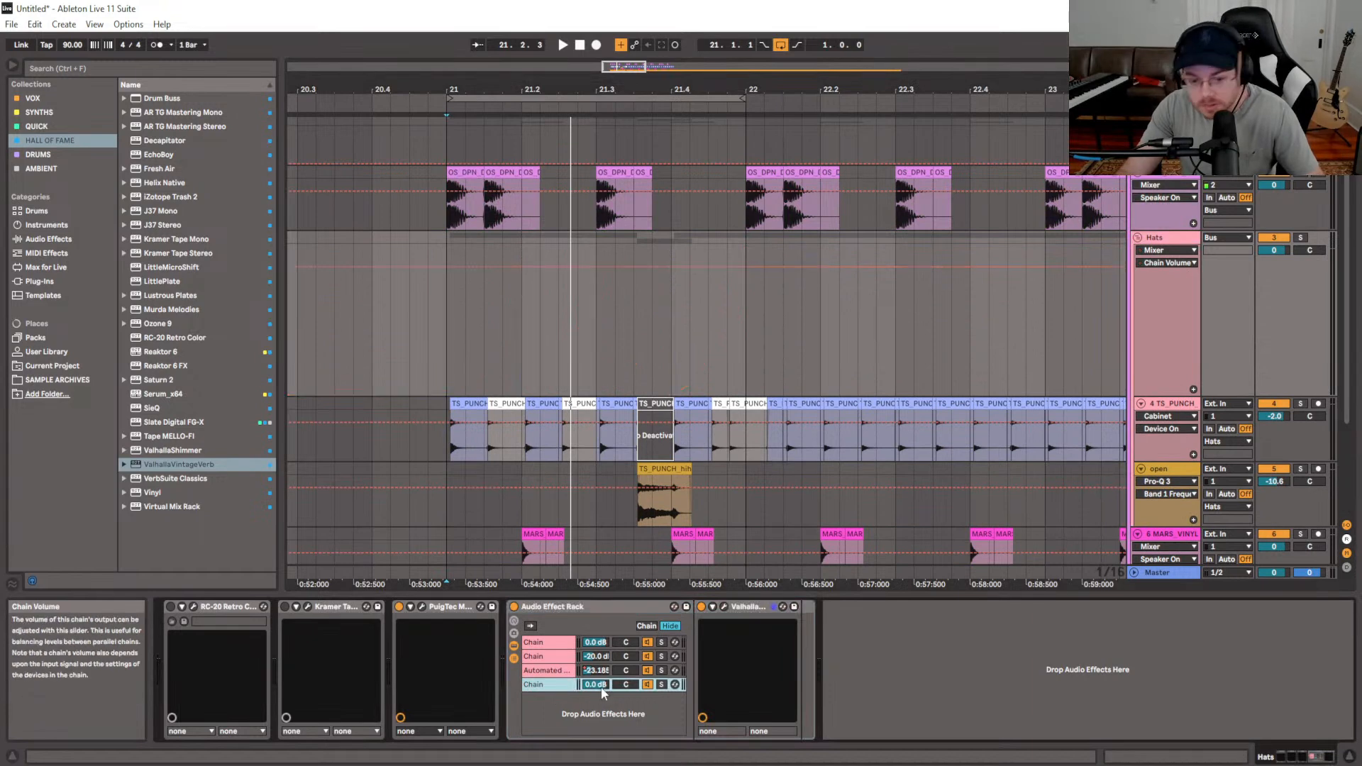
Set the fourth chain's ValhallaVintageVerb mode to Chaotic Chamber and close its window
{"action": "left_click", "coordinate": [723, 606]}
{"action": "left_click", "coordinate": [255, 452]}
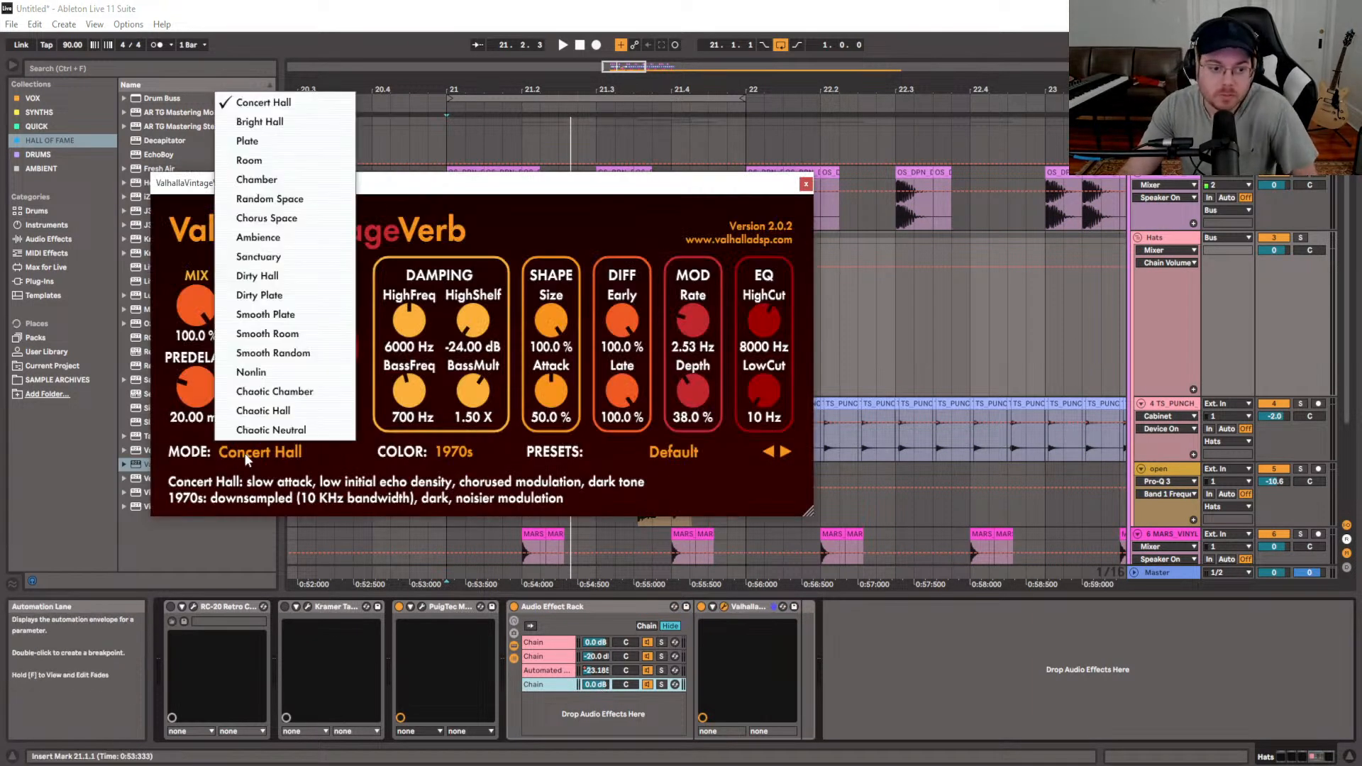
{"action": "left_click", "coordinate": [276, 392]}
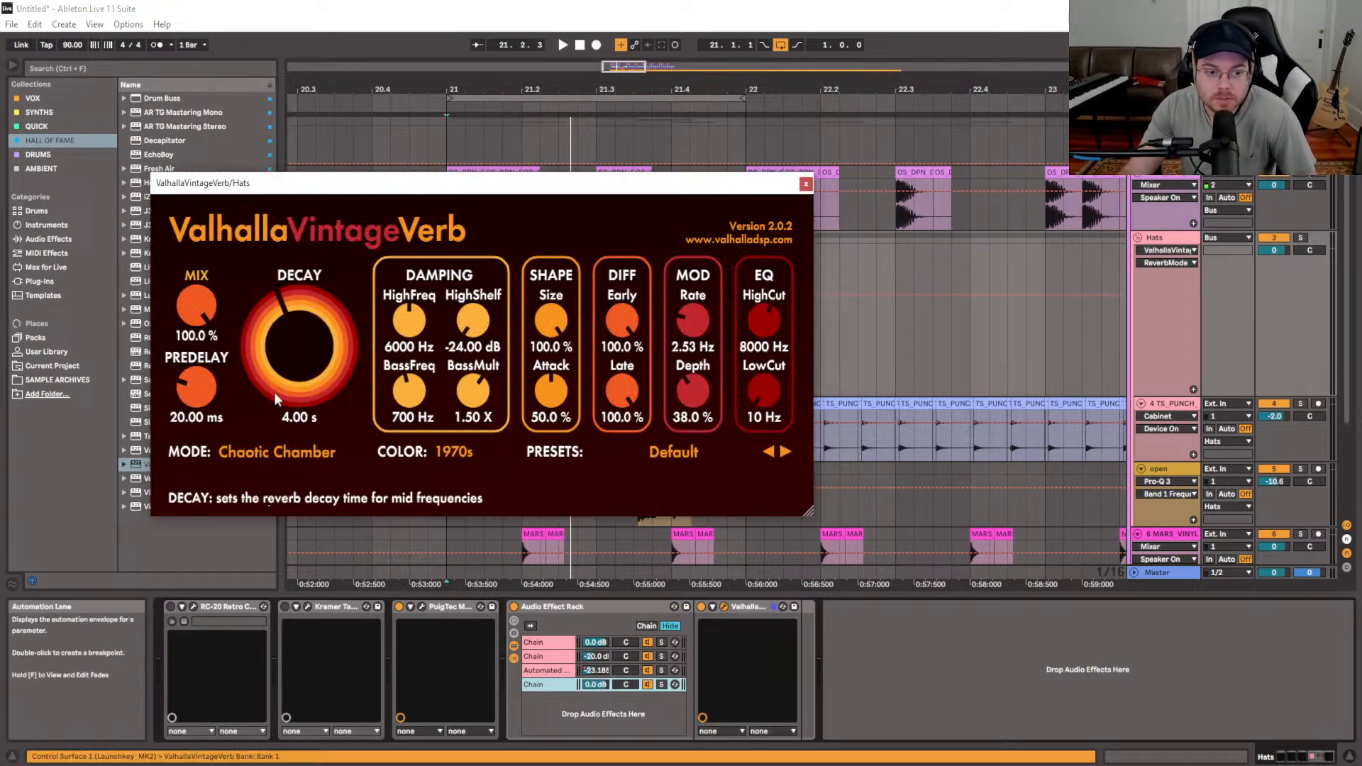
{"action": "left_click", "coordinate": [806, 185]}
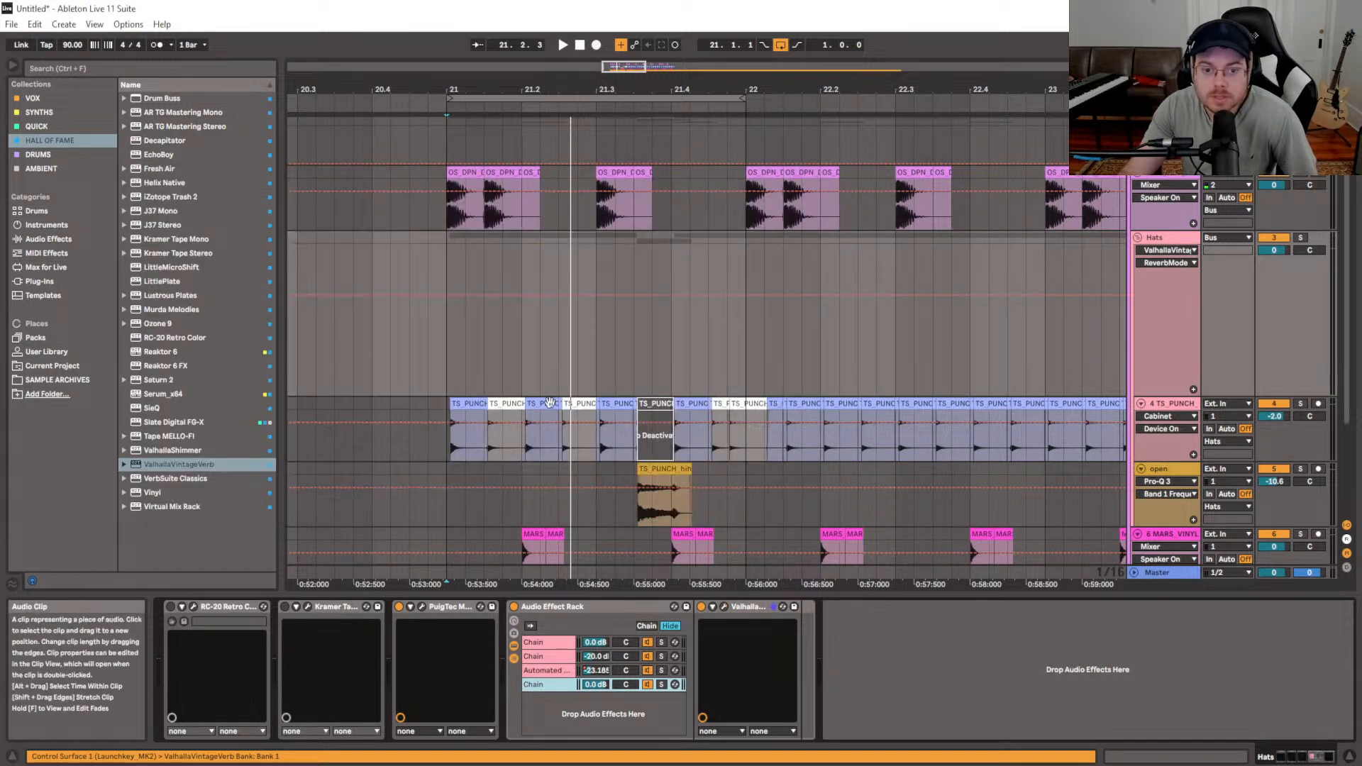
{"action": "left_click", "coordinate": [445, 295]}
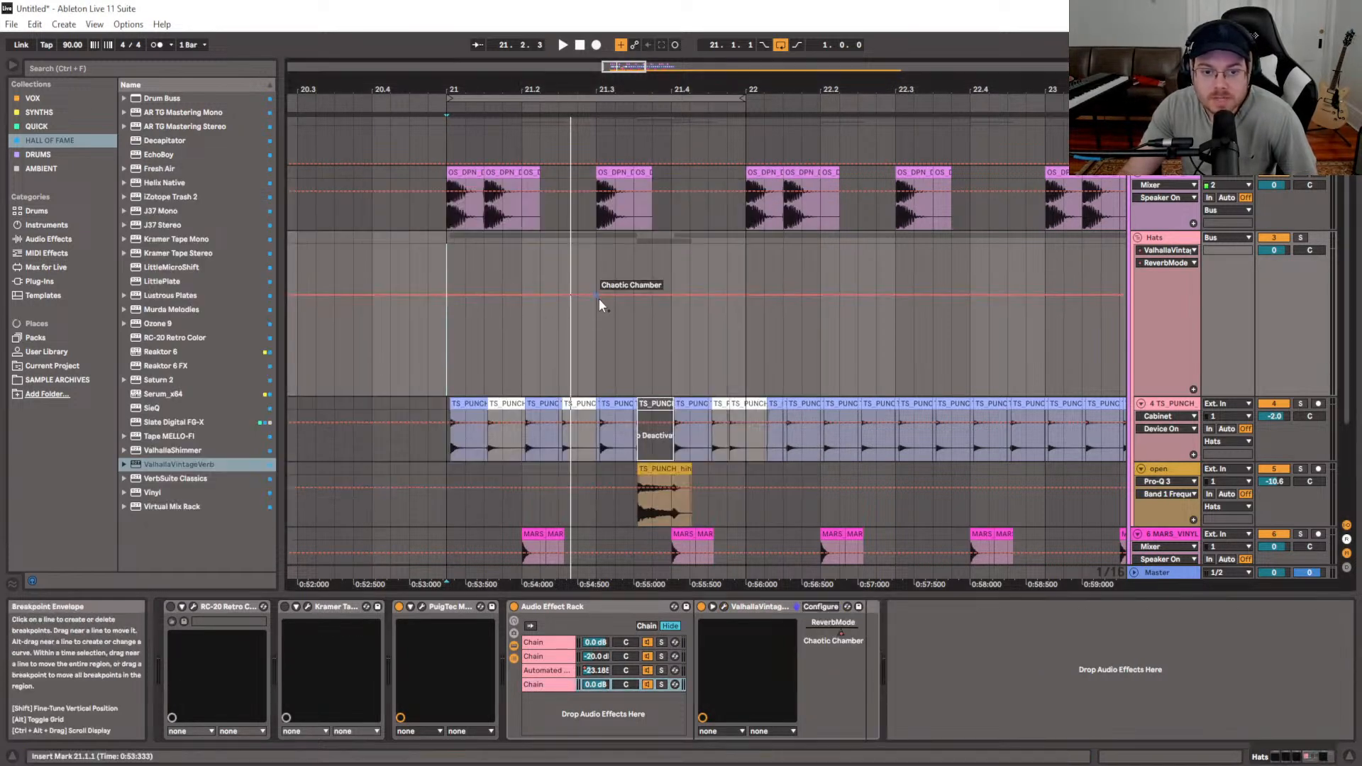
{"action": "left_click_drag", "start_coordinate": [595, 295], "coordinate": [593, 394]}
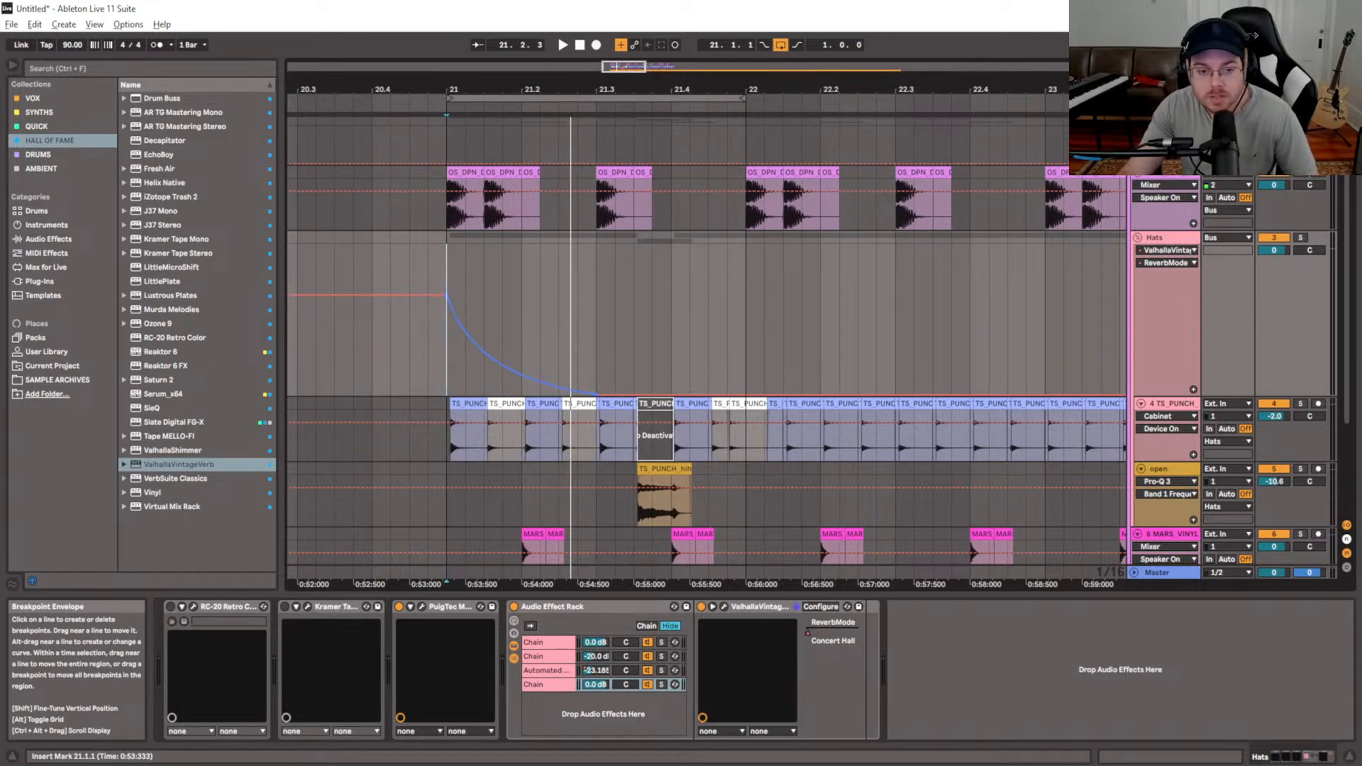
{"action": "left_click_drag", "start_coordinate": [595, 339], "coordinate": [454, 339]}
{"action": "key", "text": "ctrl+d"}
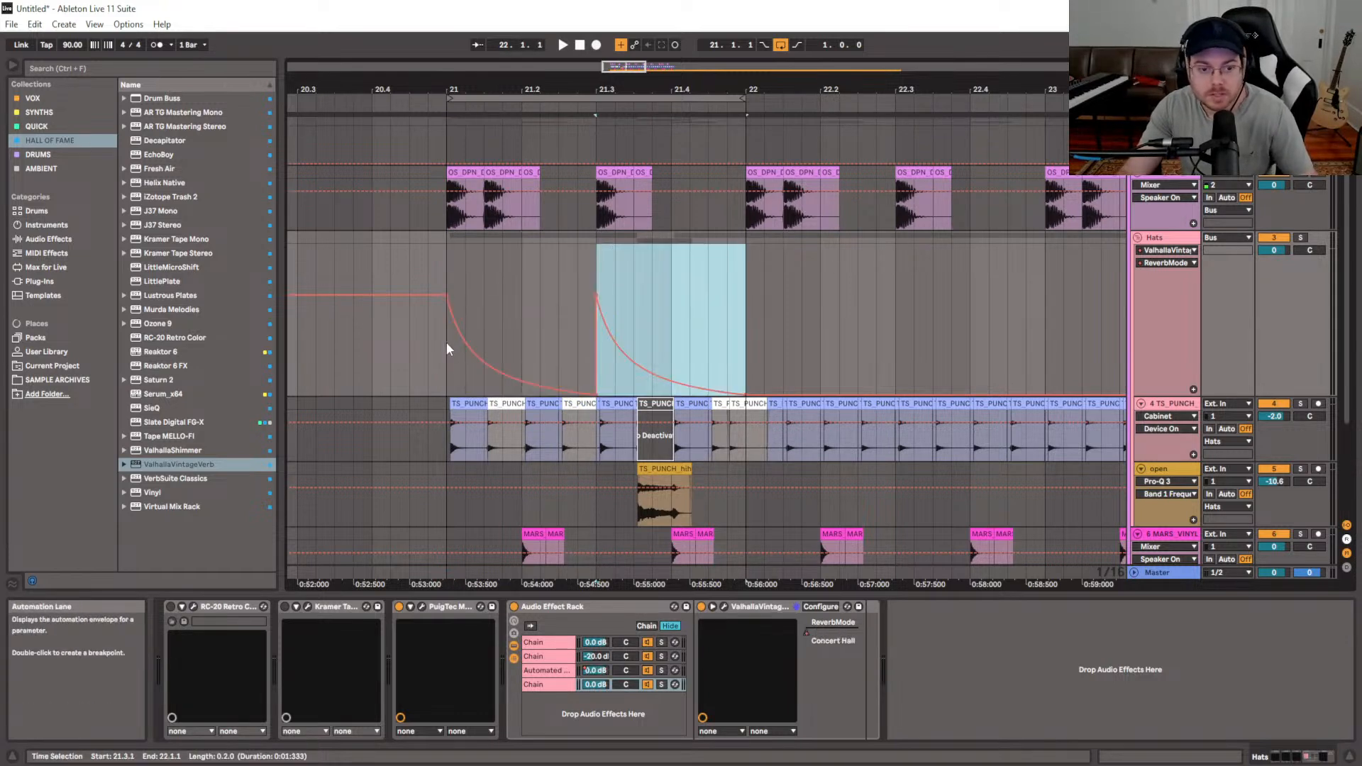
{"action": "left_click", "coordinate": [446, 342]}
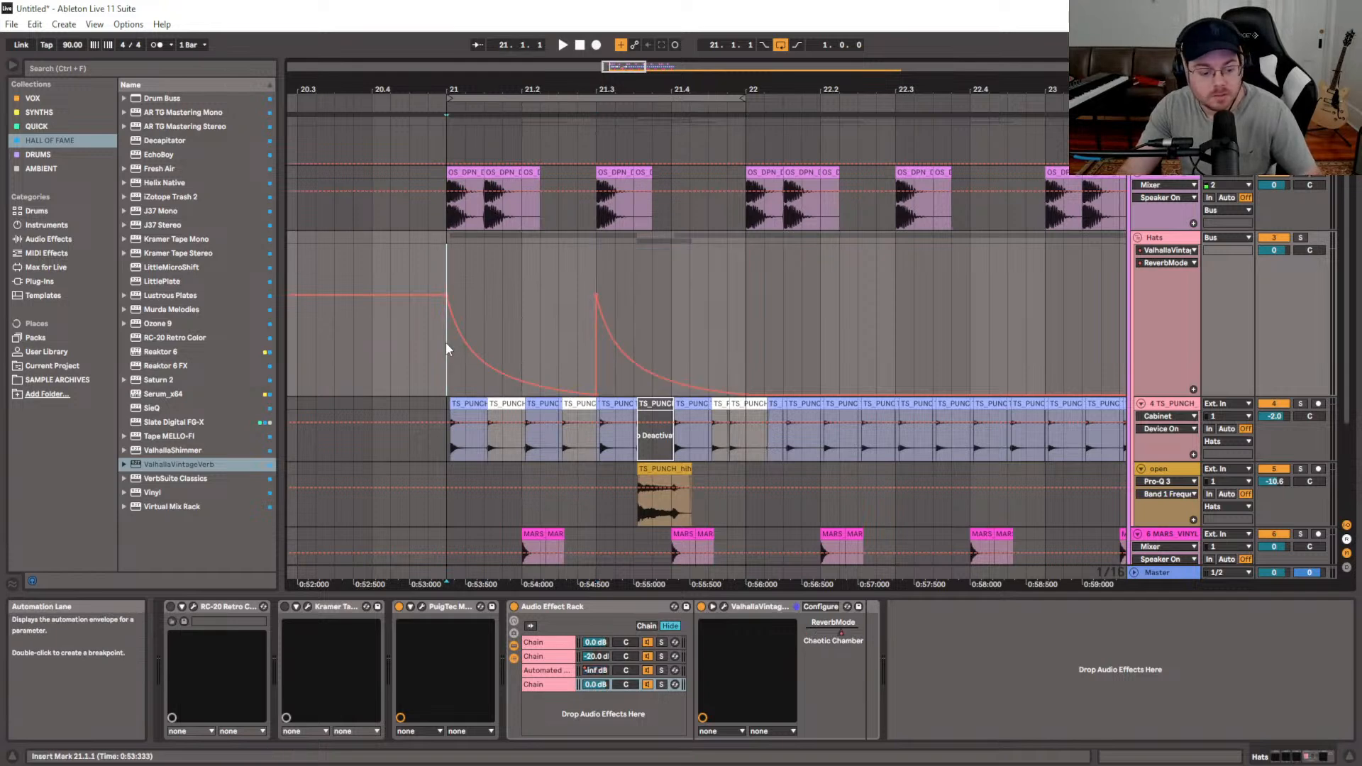
{"action": "key", "text": "space"}
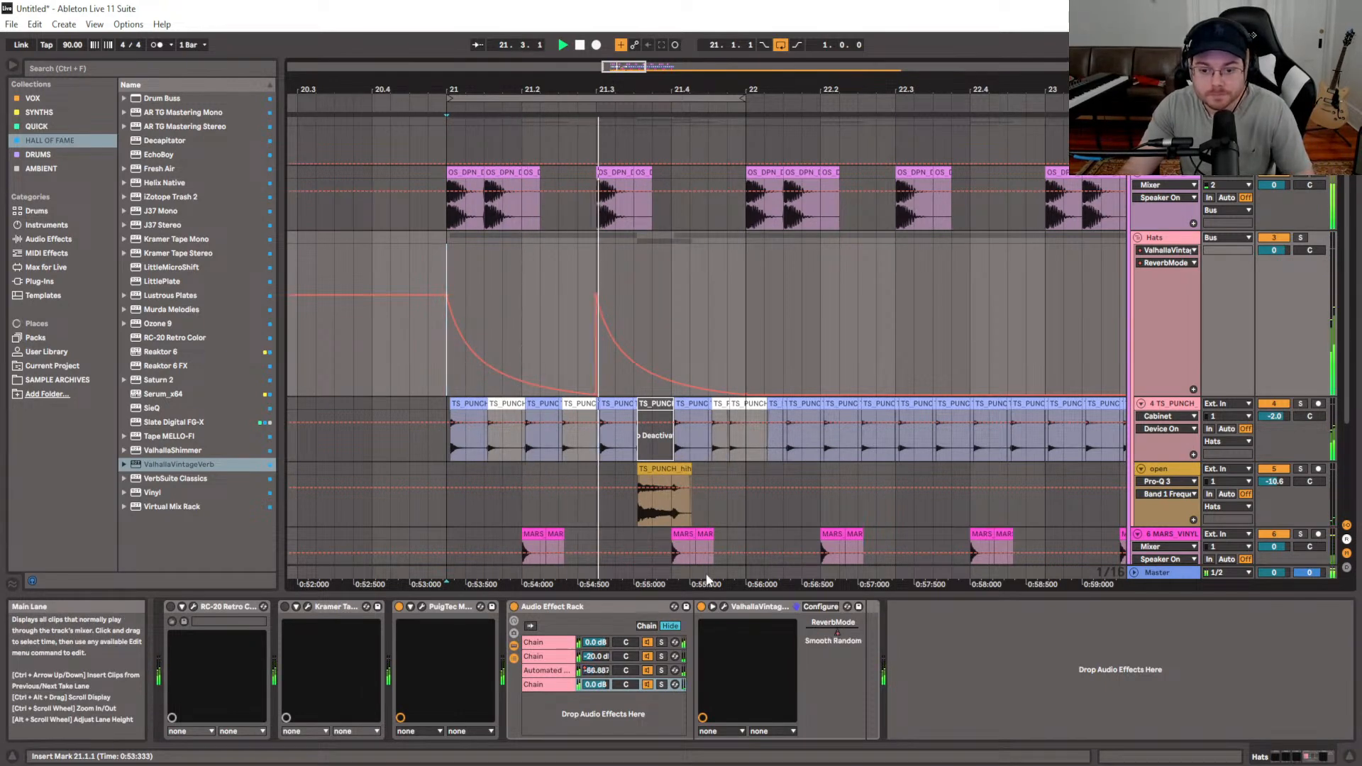
{"action": "key", "text": "space"}
{"action": "key", "text": "ctrl+z"}
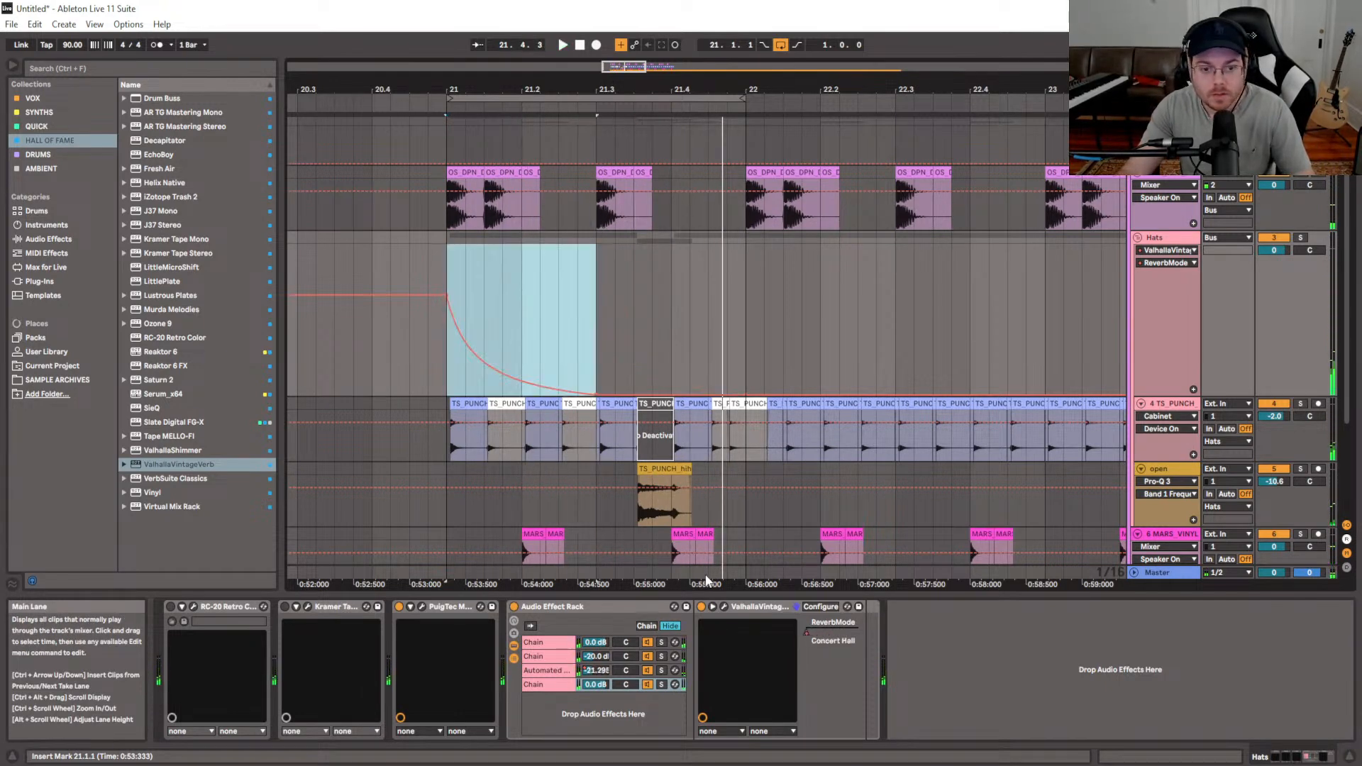
{"action": "key", "text": "ctrl+z"}
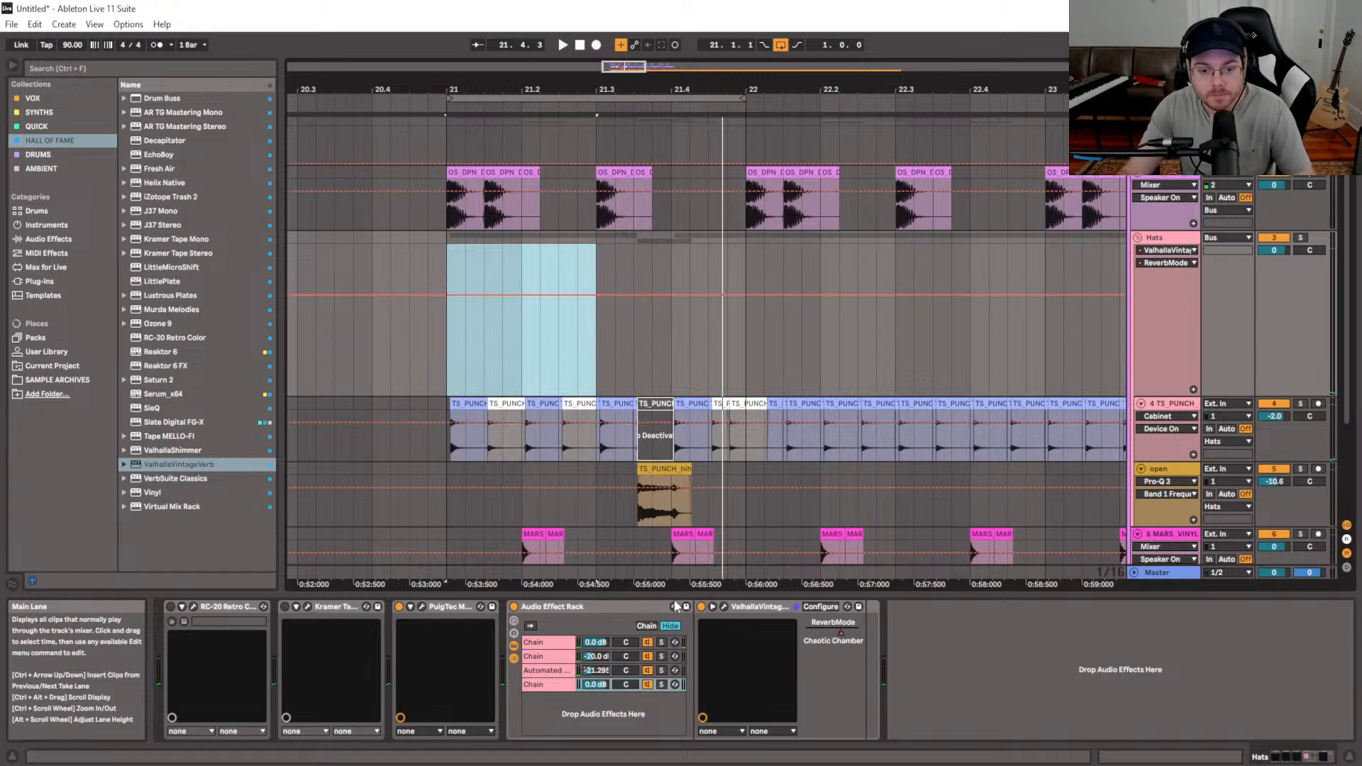
Draw a curved fade-out from 21.1 to 21.3 in the fourth chain's volume automation, duplicate it over the next half bar and play the loop
{"action": "left_click", "coordinate": [598, 685]}
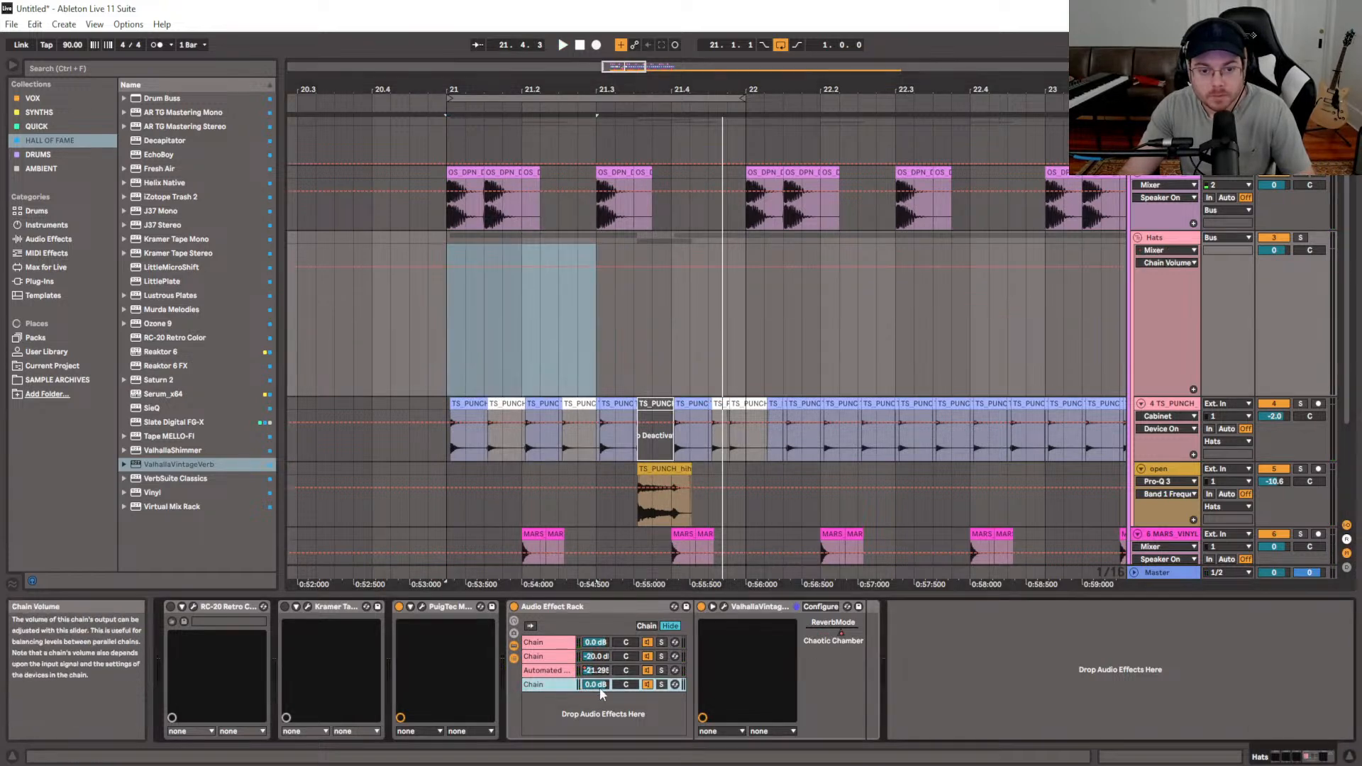
{"action": "left_click", "coordinate": [447, 268]}
{"action": "left_click_drag", "start_coordinate": [596, 268], "coordinate": [596, 387]}
{"action": "left_click_drag", "start_coordinate": [508, 315], "coordinate": [494, 368]}
{"action": "left_click_drag", "start_coordinate": [585, 328], "coordinate": [449, 333]}
{"action": "key", "text": "ctrl+d"}
{"action": "left_click", "coordinate": [443, 334]}
{"action": "key", "text": "space"}
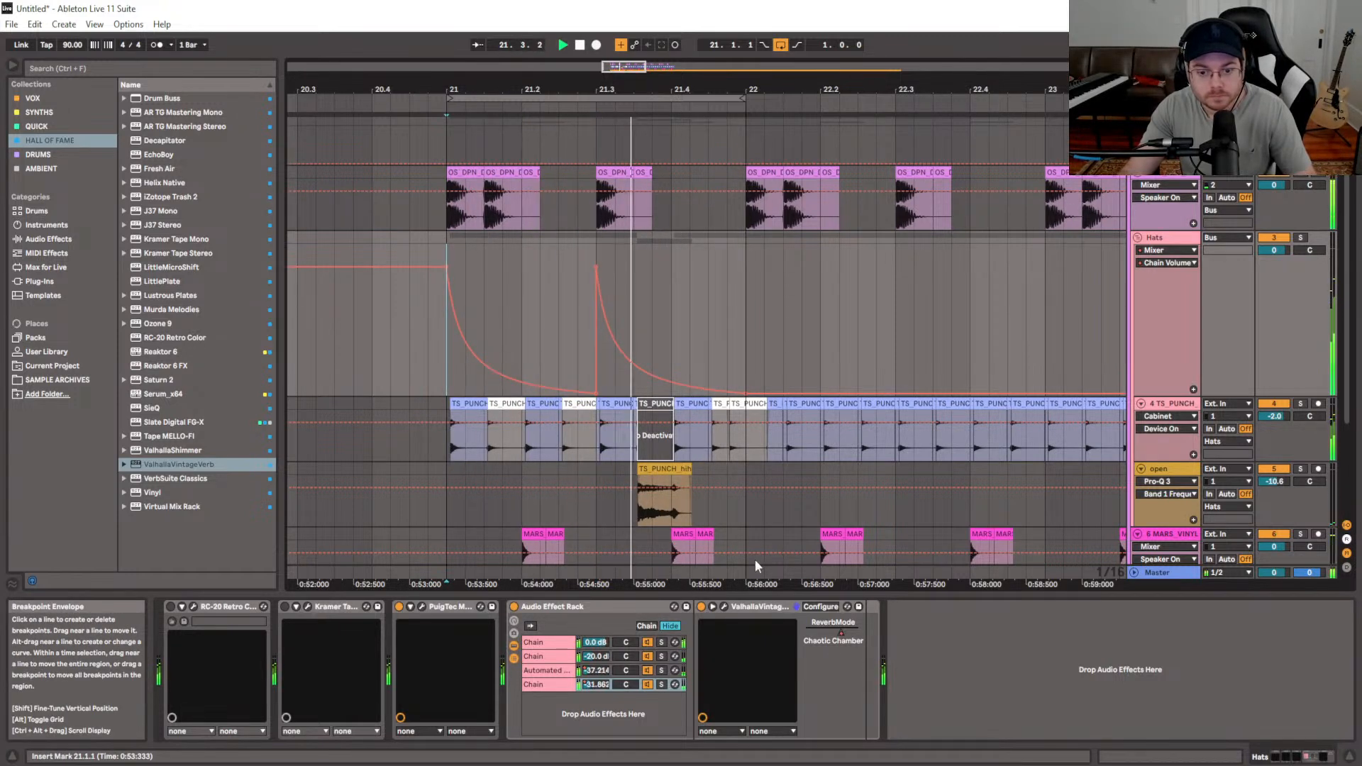
Check the fourth chain's ValhallaVintageVerb settings, hide its window and reshape both volume fade curves to decay more gradually
{"action": "left_click", "coordinate": [713, 608]}
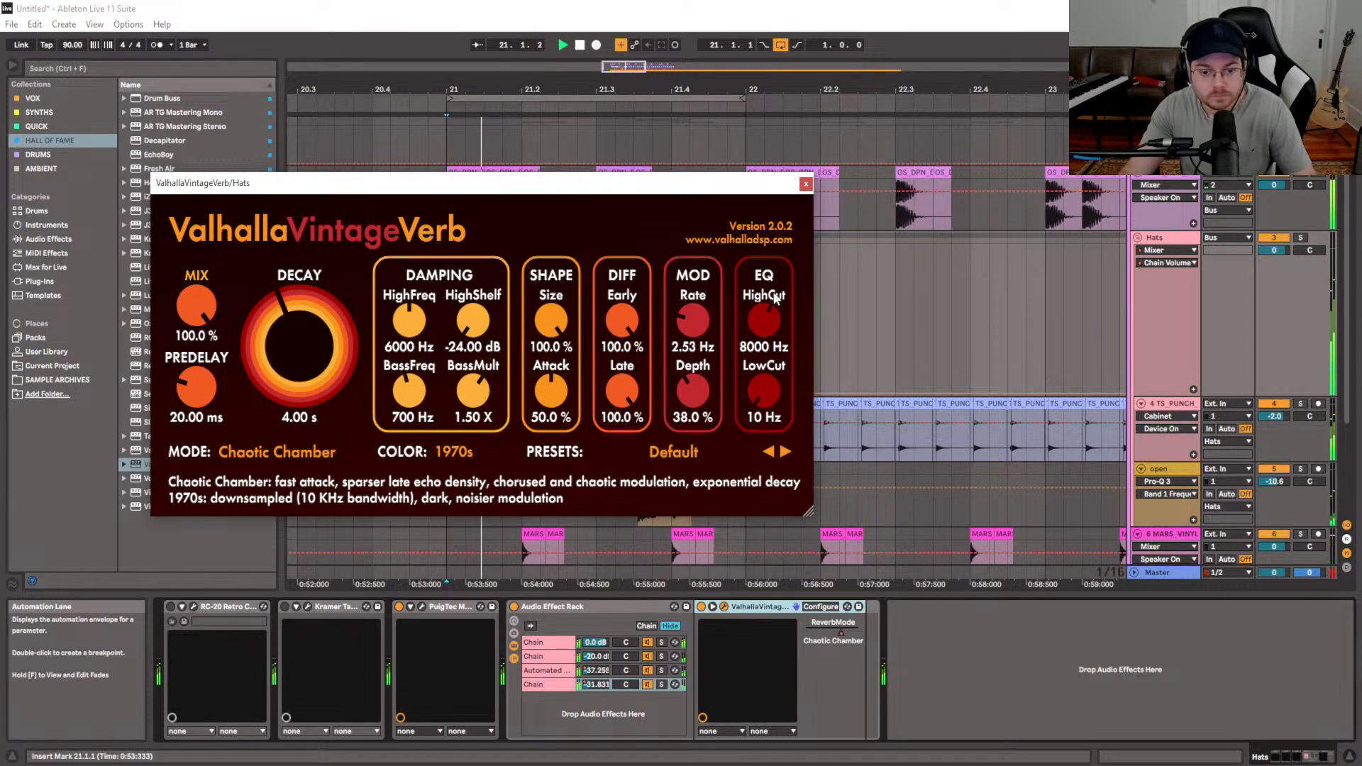
{"action": "key", "text": "ctrl+alt+p"}
{"action": "mouse_move", "coordinate": [500, 348]}
{"action": "left_mouse_down"}
{"action": "mouse_move", "coordinate": [500, 312]}
{"action": "mouse_move", "coordinate": [500, 358]}
{"action": "left_mouse_up"}
{"action": "mouse_move", "coordinate": [620, 365]}
{"action": "left_mouse_down"}
{"action": "mouse_move", "coordinate": [620, 312]}
{"action": "mouse_move", "coordinate": [620, 383]}
{"action": "left_mouse_up"}
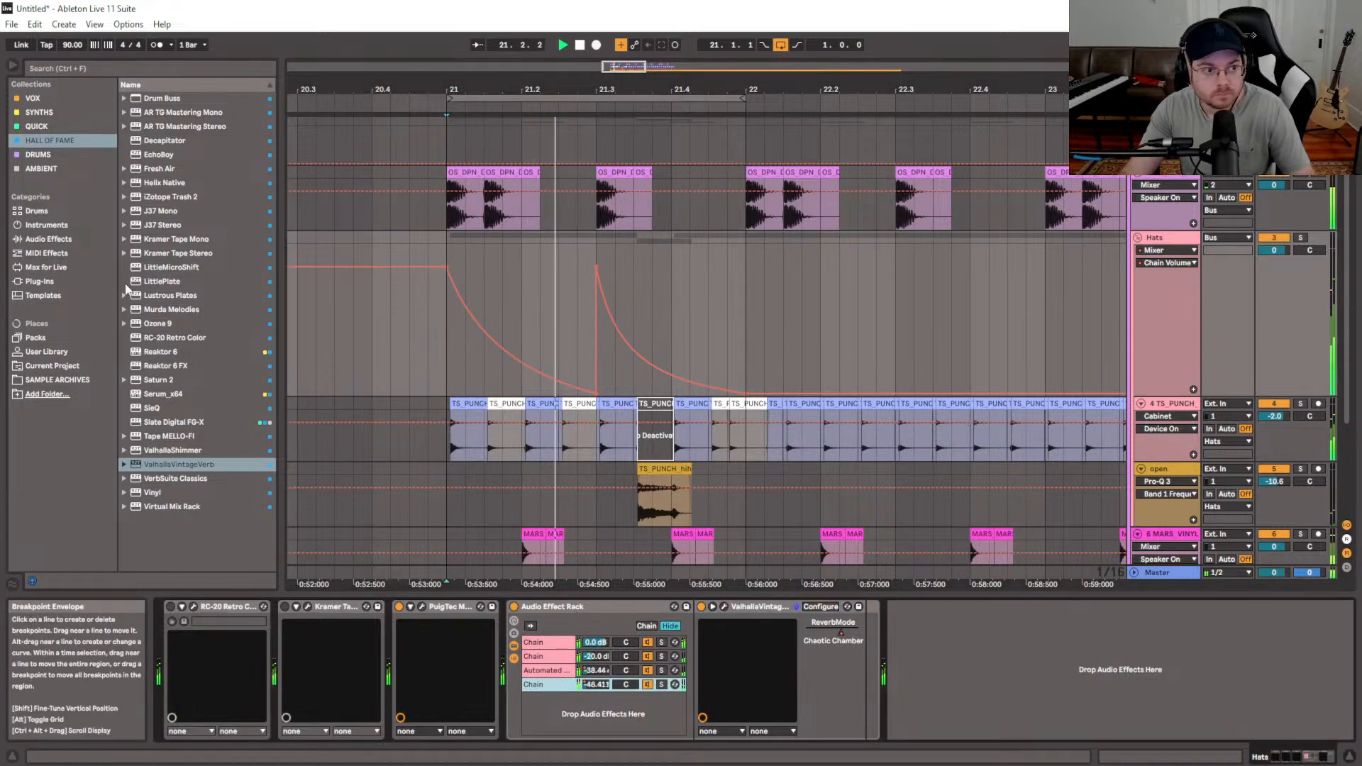
Add Decapitator from the HALL OF FAME collection after ValhallaVintageVerb on the Hats rack's fourth chain
{"action": "left_click", "coordinate": [56, 134]}
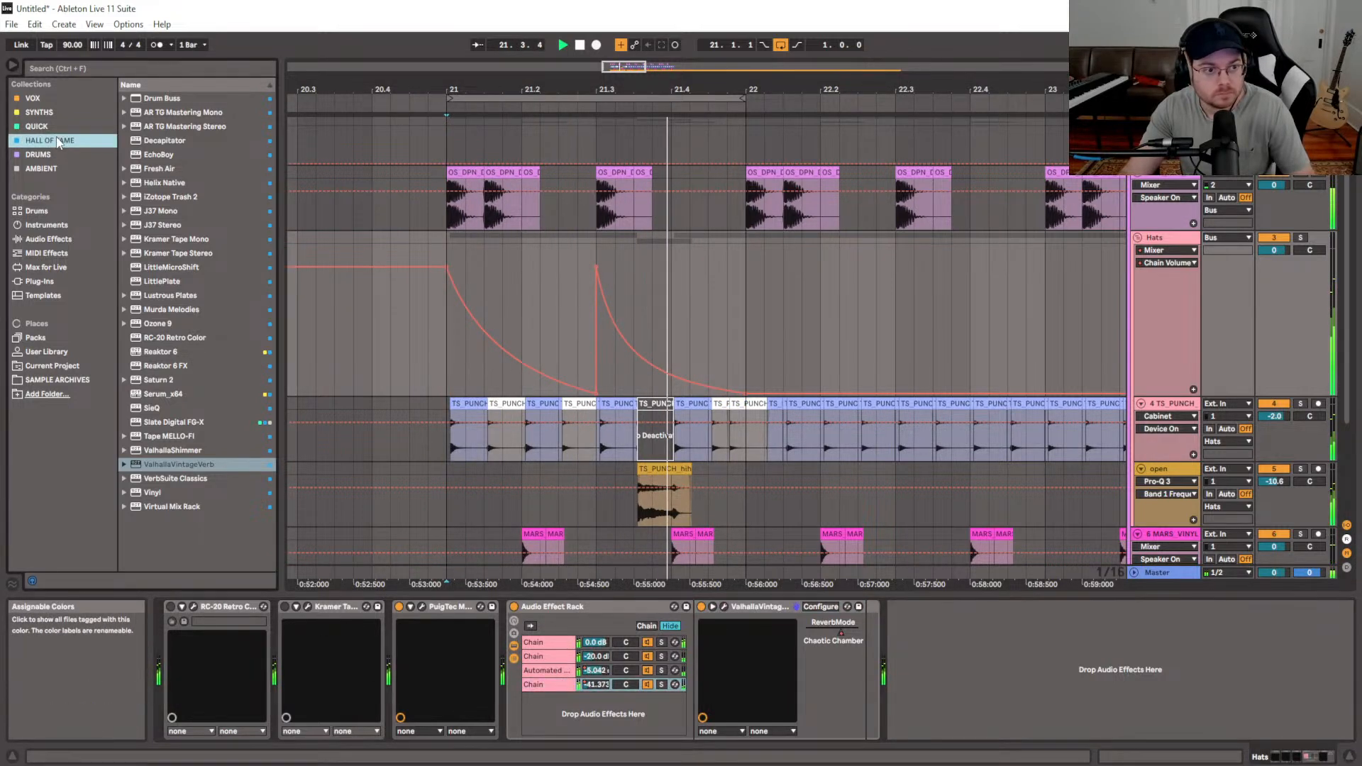
{"action": "left_click", "coordinate": [151, 142]}
{"action": "left_click_drag", "start_coordinate": [548, 683], "coordinate": [557, 681]}
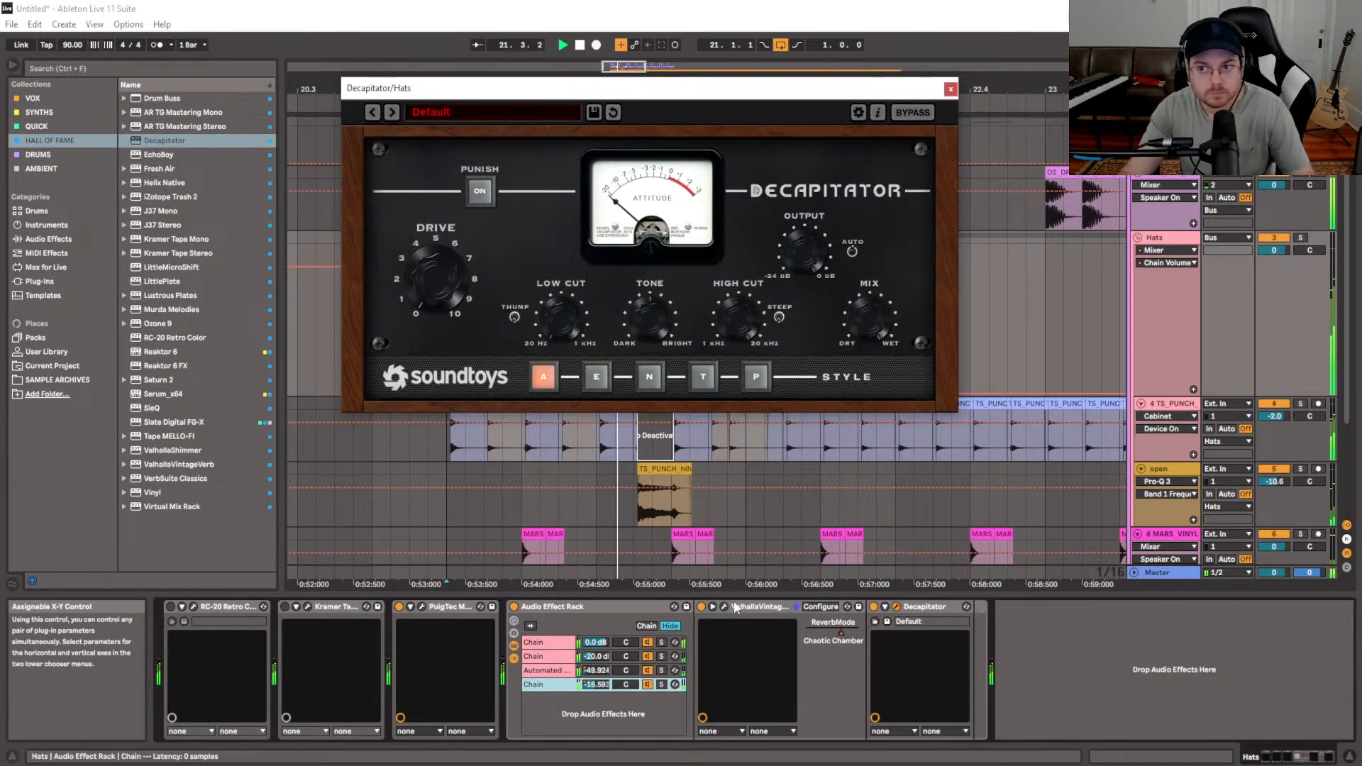
Adjust Decapitator's Drive, Output and Tone on the fourth chain while the loop plays, and hide its window
{"action": "left_click_drag", "start_coordinate": [446, 262], "coordinate": [454, 232]}
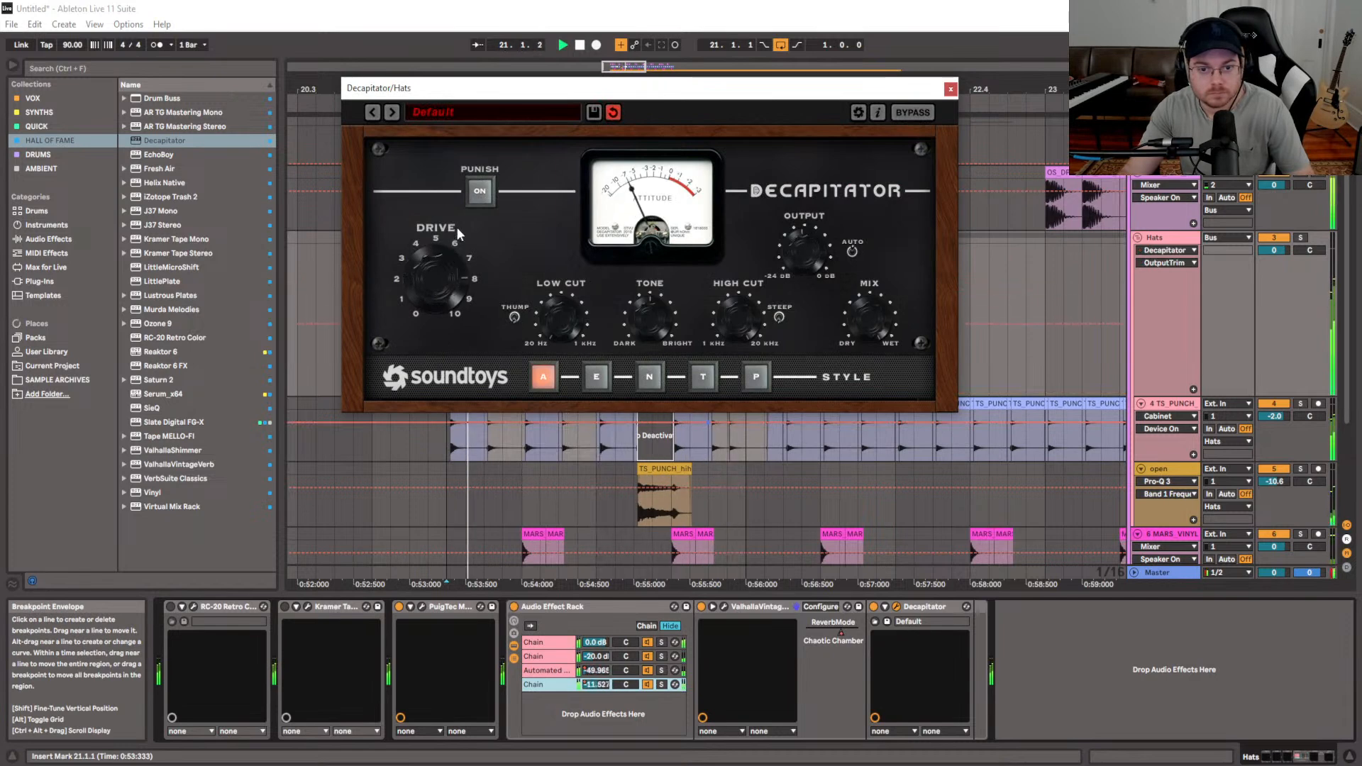
{"action": "left_click_drag", "start_coordinate": [455, 241], "coordinate": [445, 308]}
{"action": "left_click", "coordinate": [634, 316]}
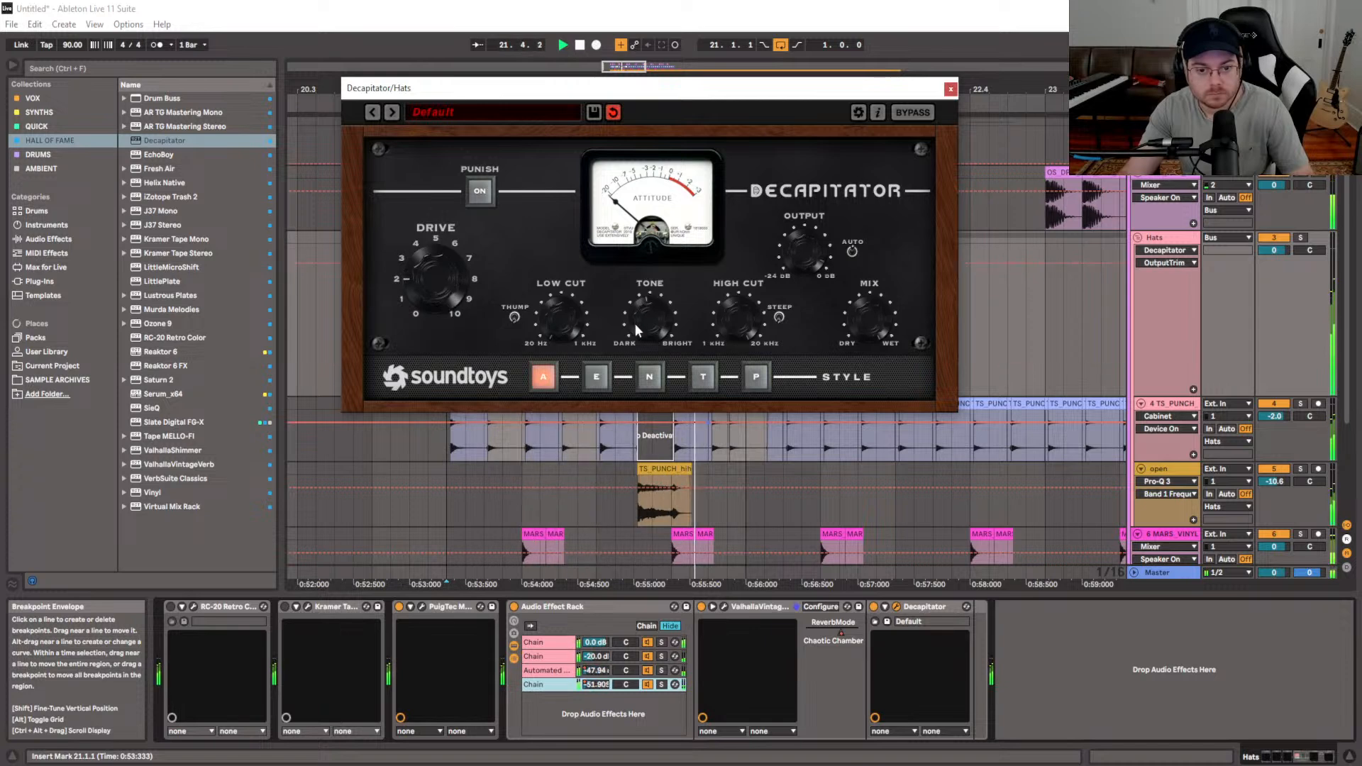
{"action": "key", "text": "ctrl+alt+p"}
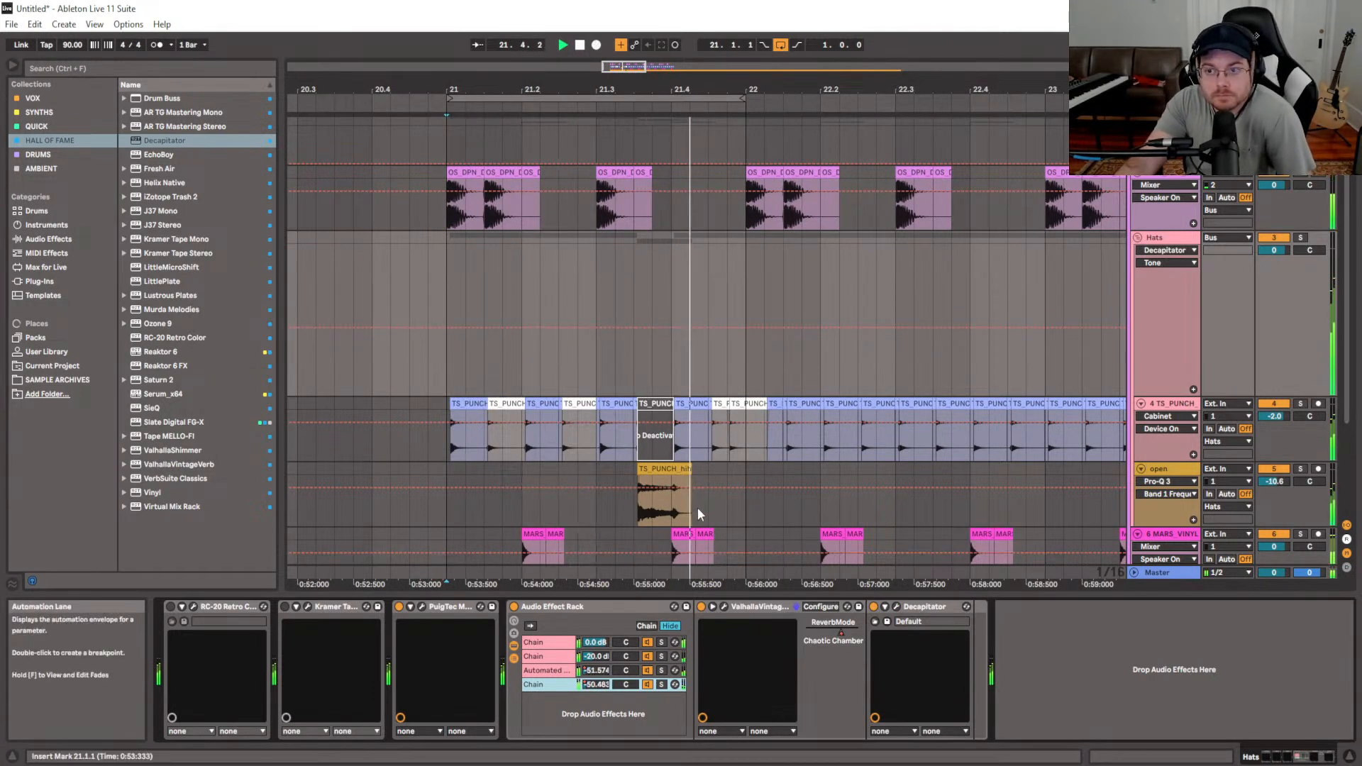
Stop playback, hide the automation and reduce the Hats group's height, and play the loop from bar 21
{"action": "left_click", "coordinate": [449, 367]}
{"action": "key", "text": "space"}
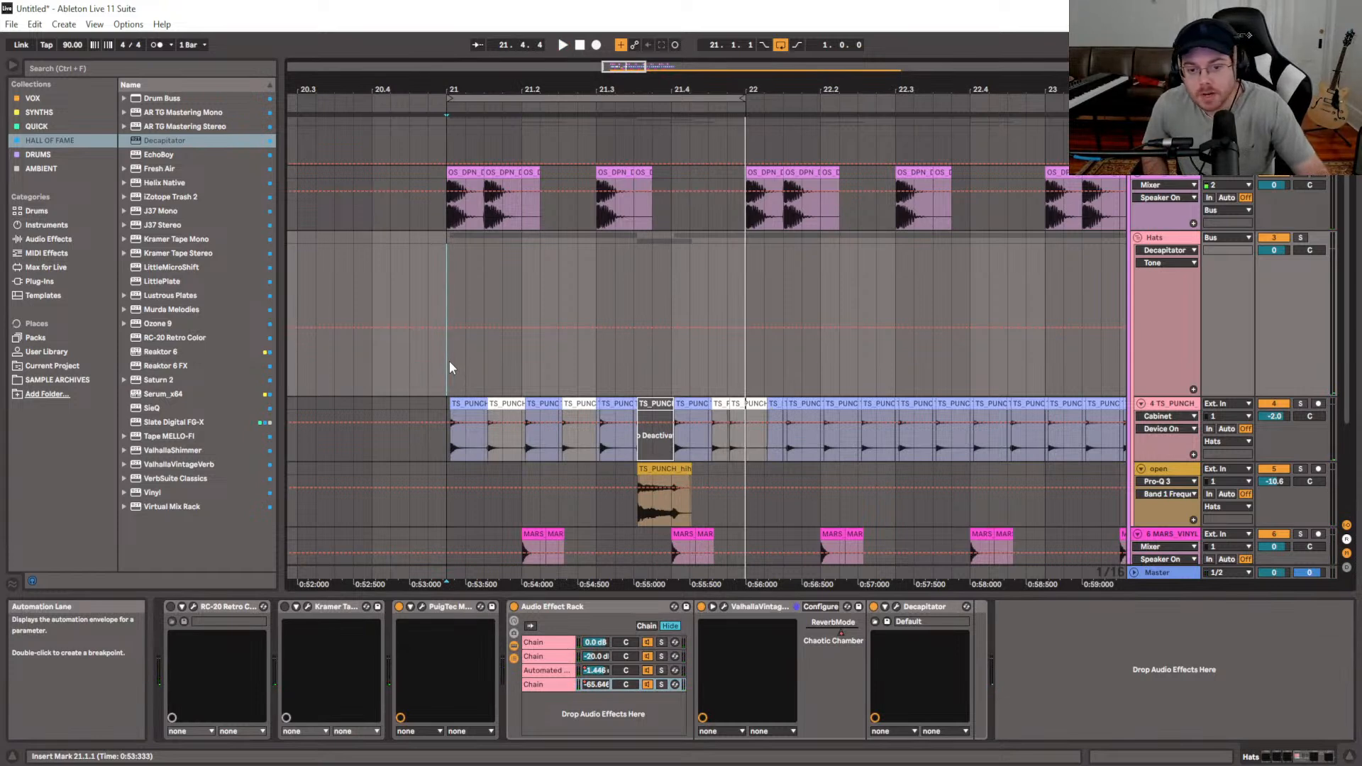
{"action": "key", "text": "a"}
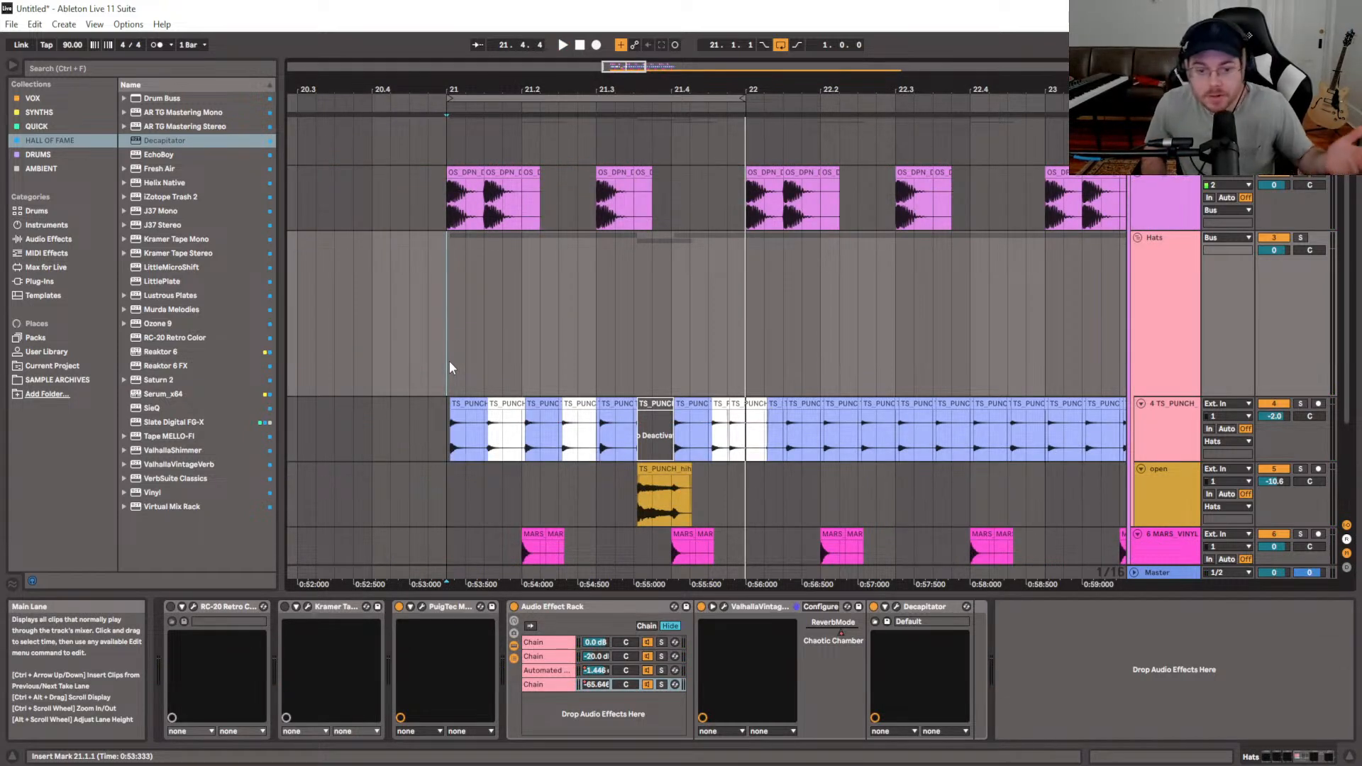
{"action": "left_click", "coordinate": [1168, 367]}
{"action": "left_click_drag", "start_coordinate": [1174, 396], "coordinate": [1182, 271]}
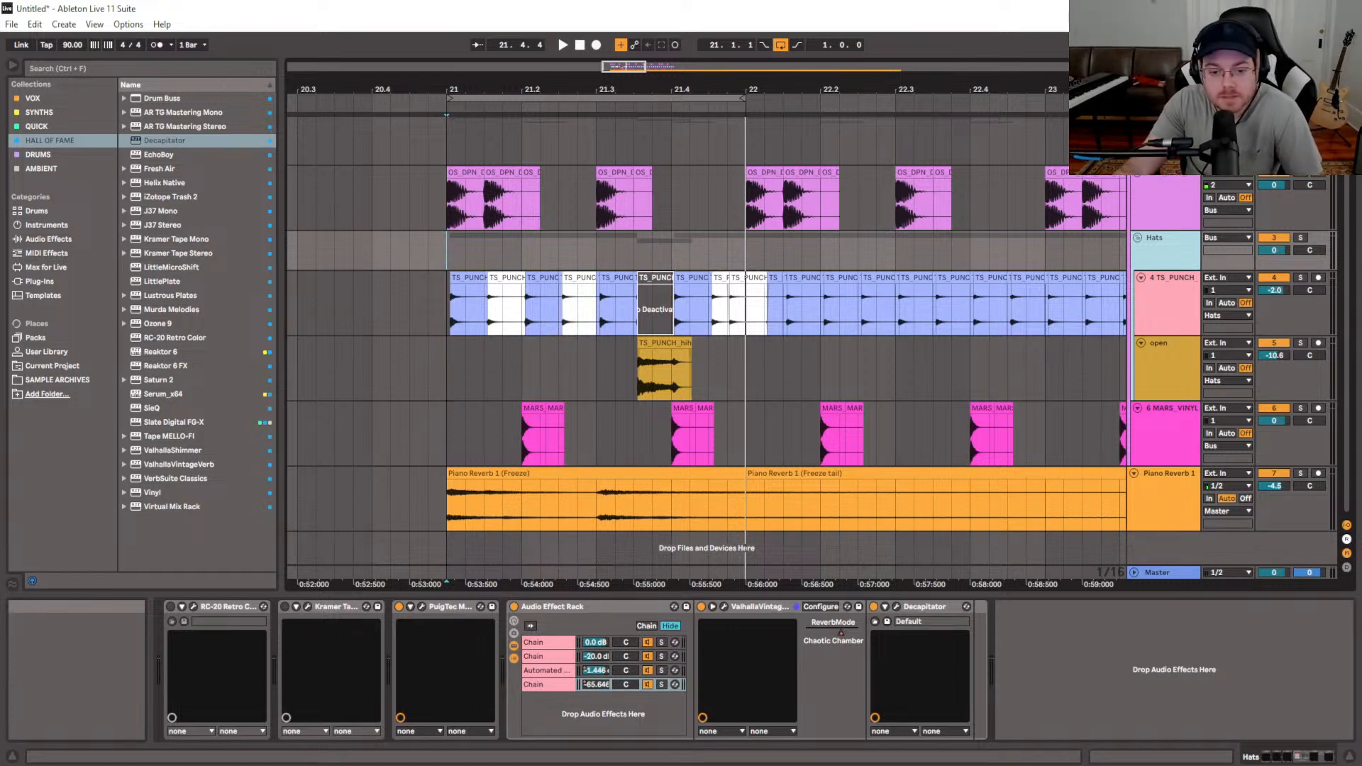
{"action": "left_click", "coordinate": [449, 369]}
{"action": "key", "text": "space"}
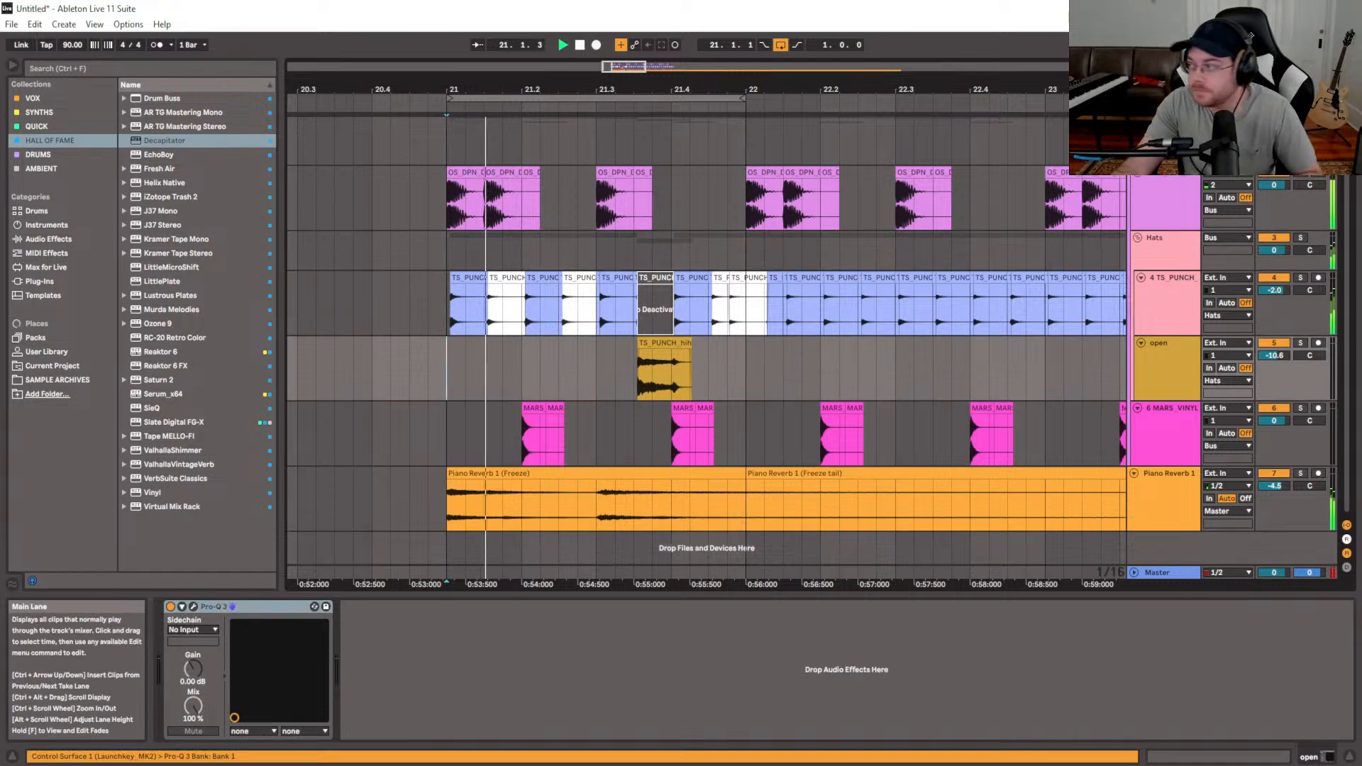